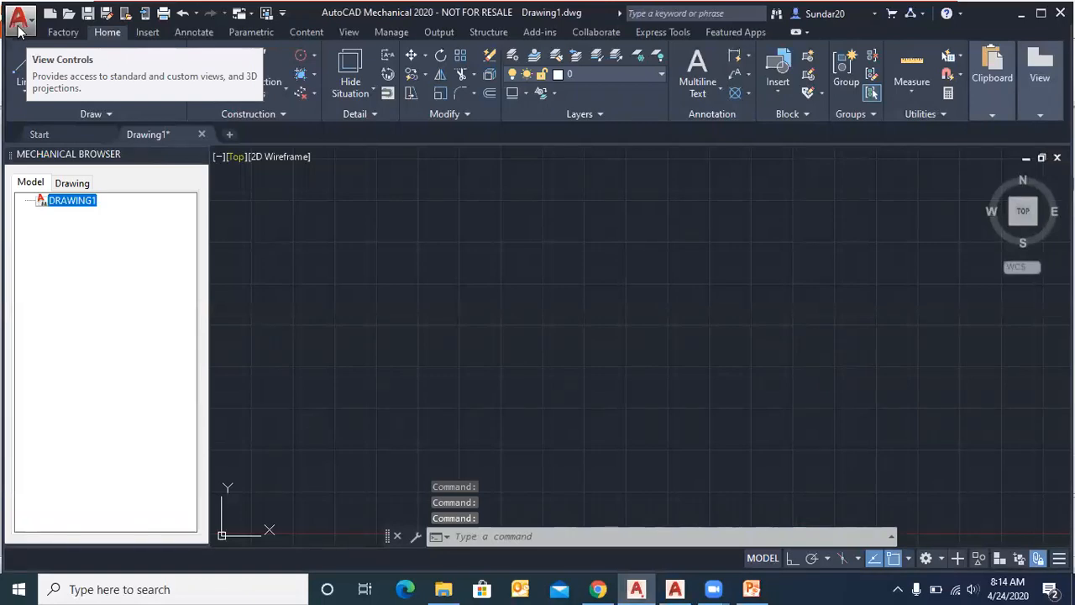
Step: Compare the AutoCAD Mechanical and AutoCAD 2020 interfaces and examine the workspaces available in AutoCAD Mechanical
{"action": "left_click", "coordinate": [675, 588]}
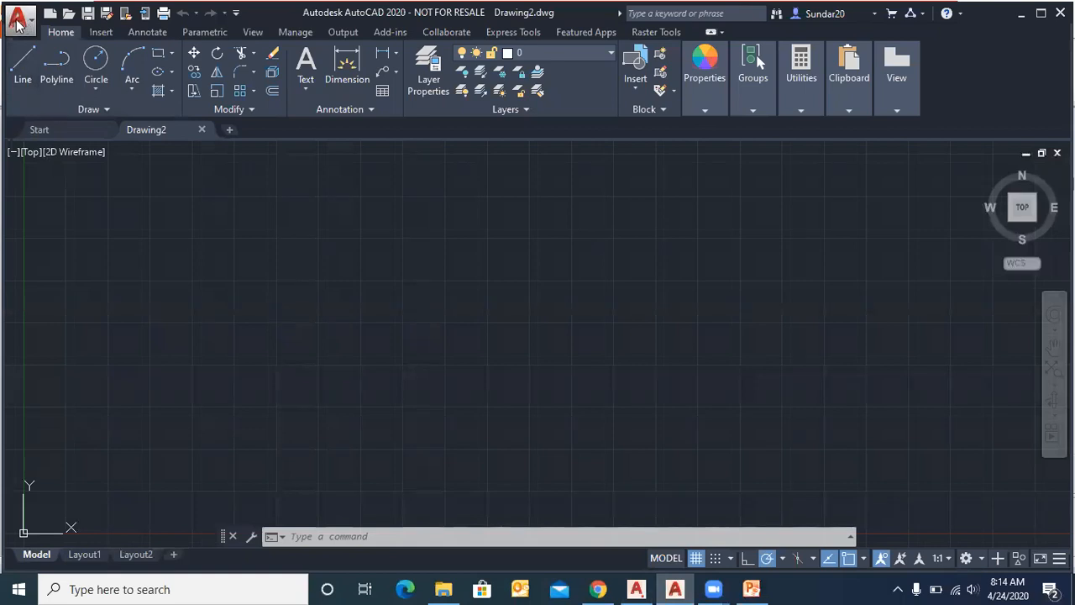
{"action": "left_click", "coordinate": [636, 588]}
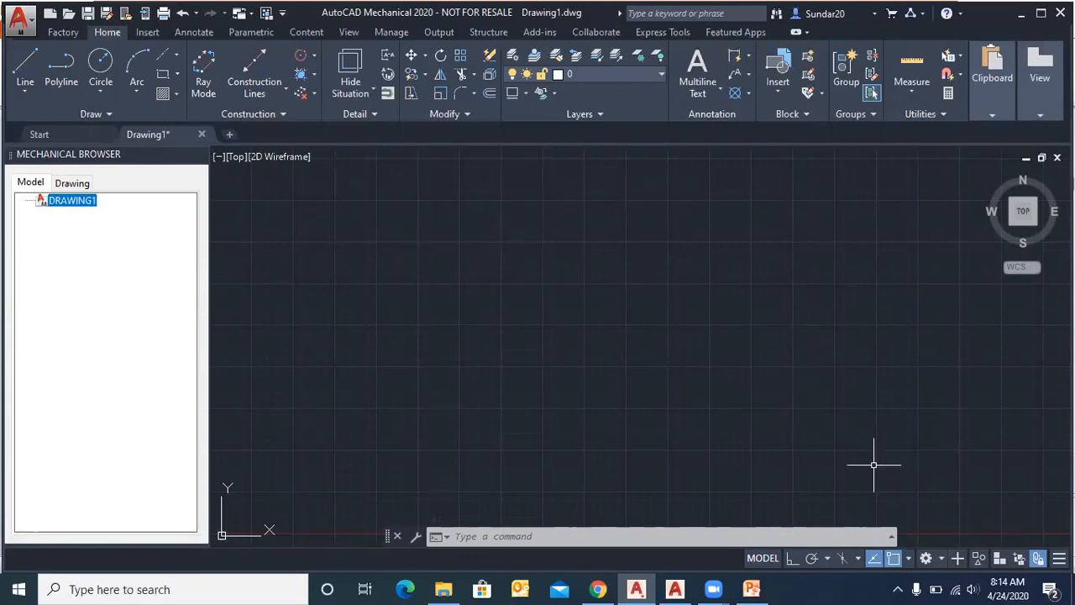
{"action": "left_click", "coordinate": [943, 559]}
{"action": "left_click", "coordinate": [820, 438]}
{"action": "left_click", "coordinate": [941, 558]}
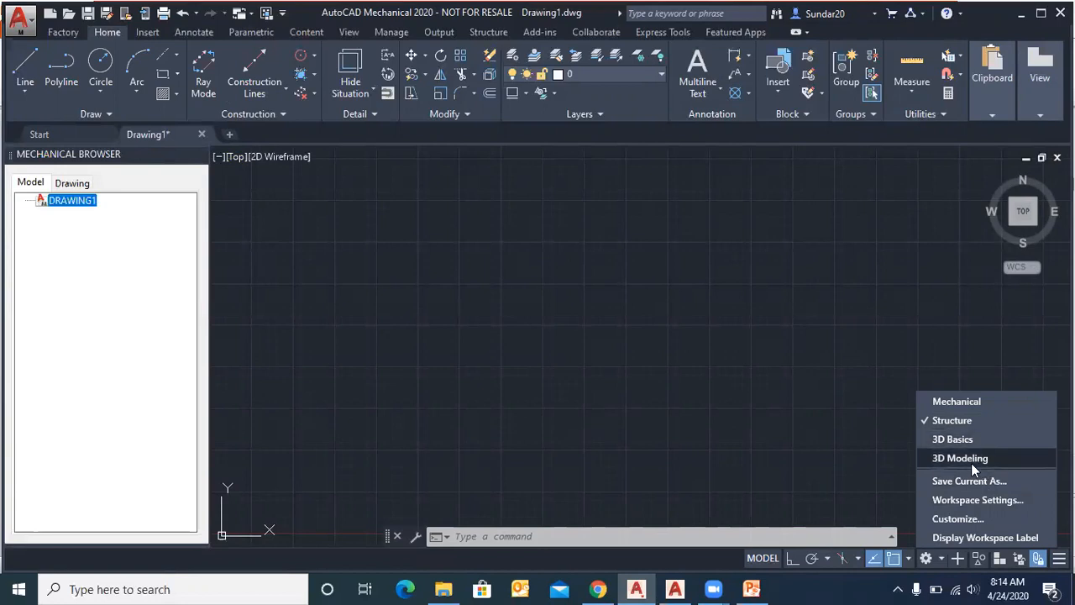
{"action": "left_click", "coordinate": [316, 154]}
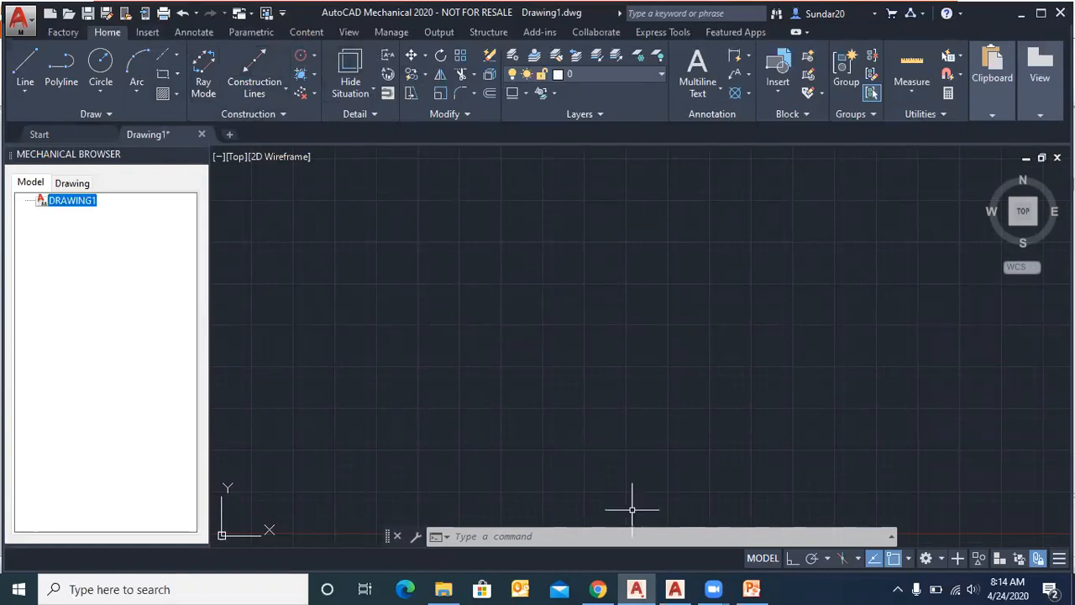
{"action": "left_click", "coordinate": [673, 589]}
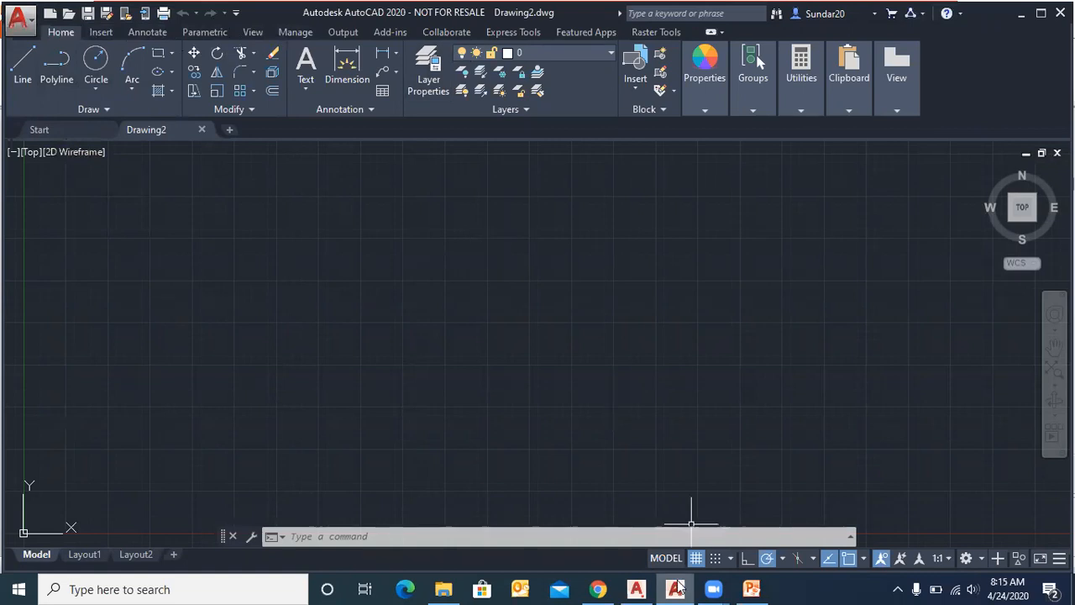
{"action": "left_click", "coordinate": [645, 588]}
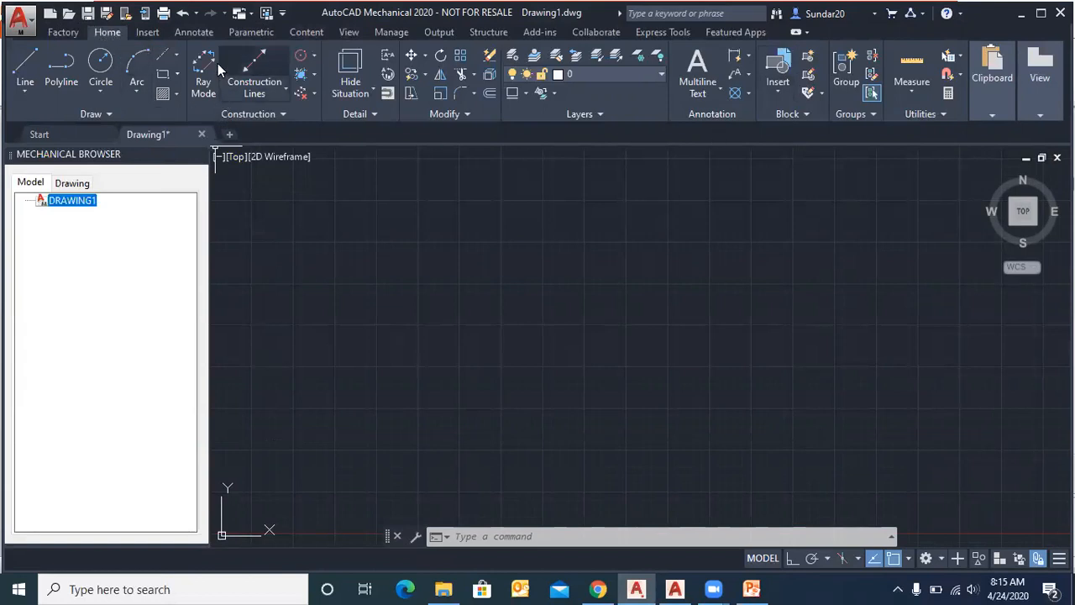
Step: Examine the parametric constraint tools and the mechanical content tools for fasteners, holes, shafts and calculations
{"action": "left_click", "coordinate": [157, 36]}
{"action": "left_click", "coordinate": [178, 32]}
{"action": "left_click", "coordinate": [249, 33]}
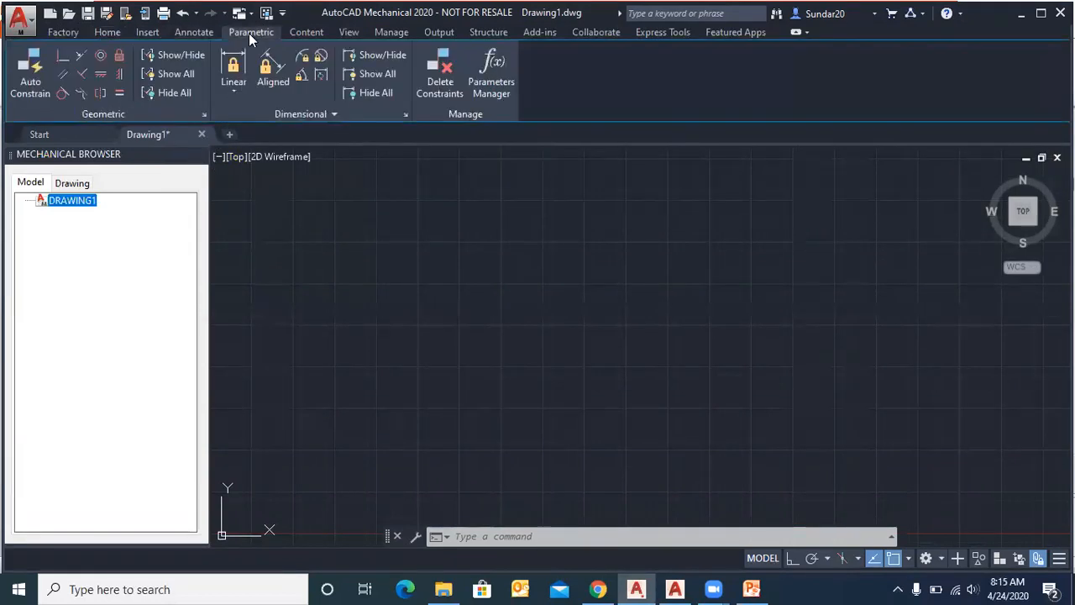
{"action": "left_click", "coordinate": [300, 33]}
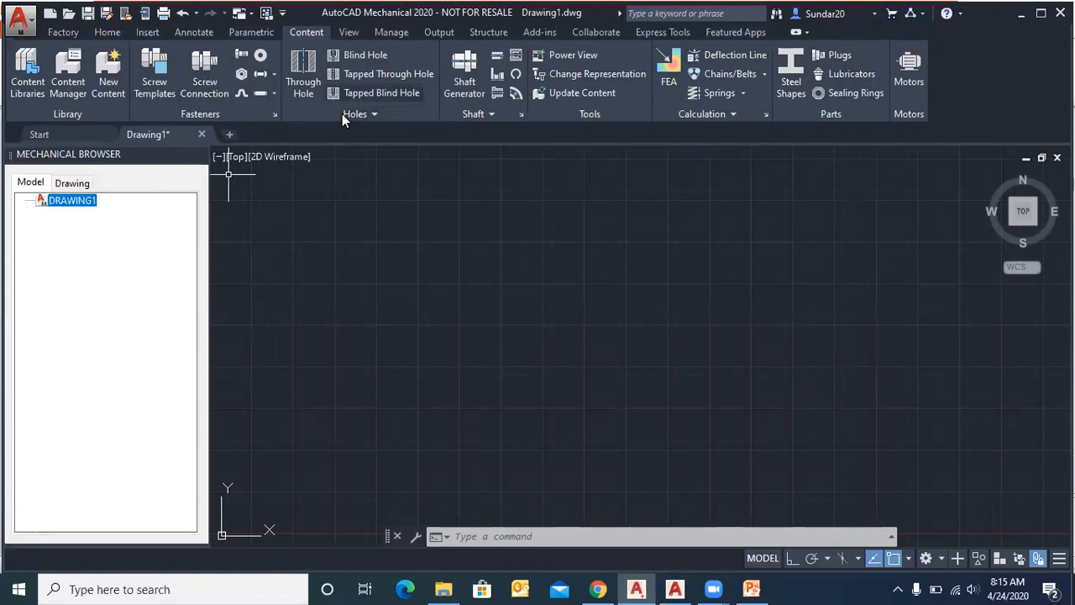
Step: Examine the line and rectangle variants in AutoCAD Mechanical and compare the rectangle variants with those in AutoCAD
{"action": "left_click", "coordinate": [107, 32]}
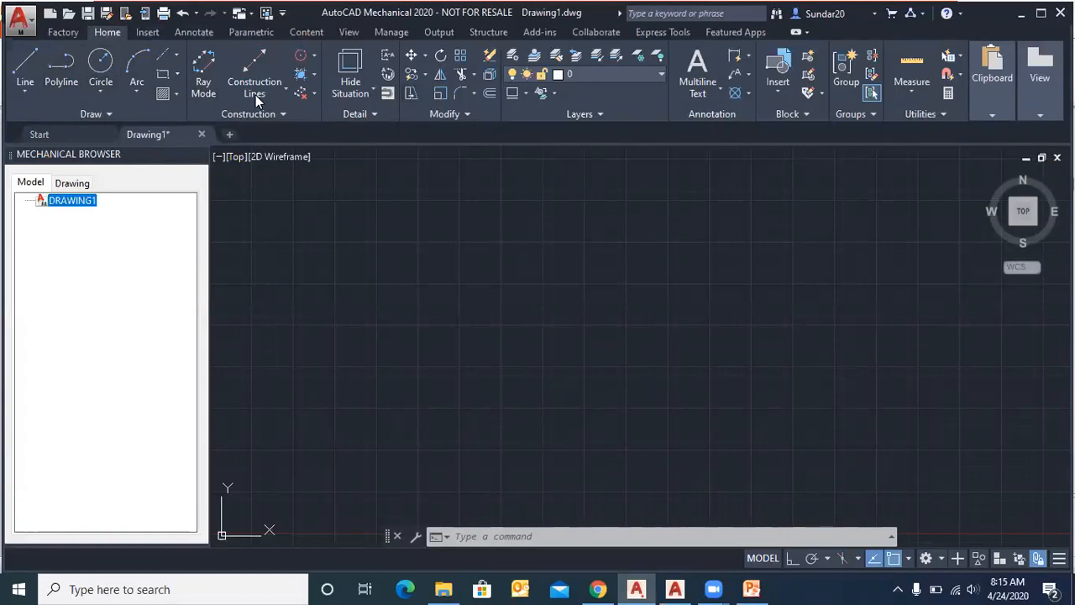
{"action": "left_click", "coordinate": [28, 95]}
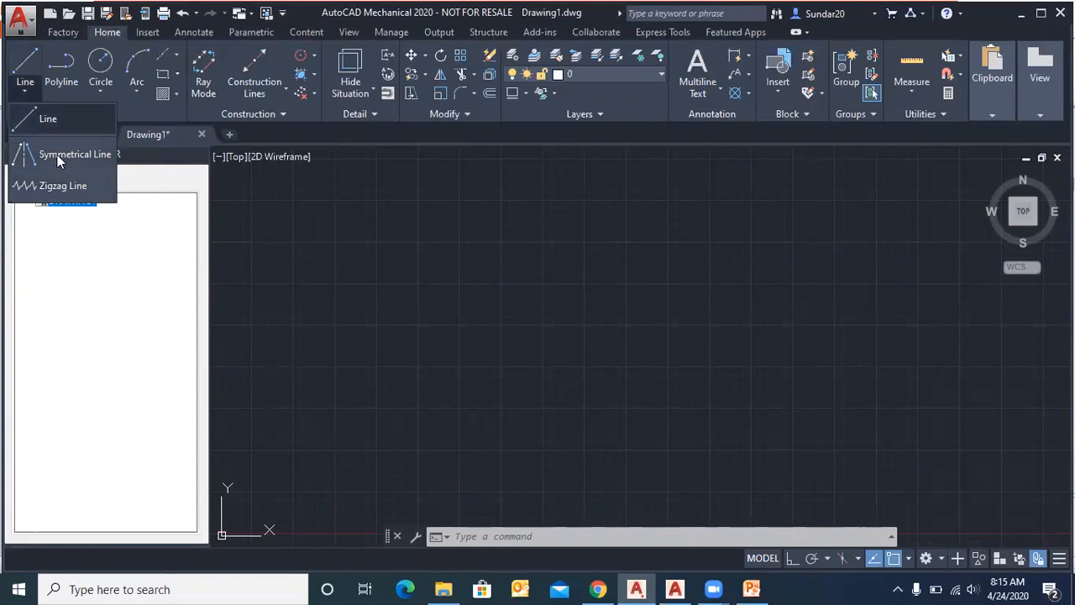
{"action": "left_click", "coordinate": [175, 73]}
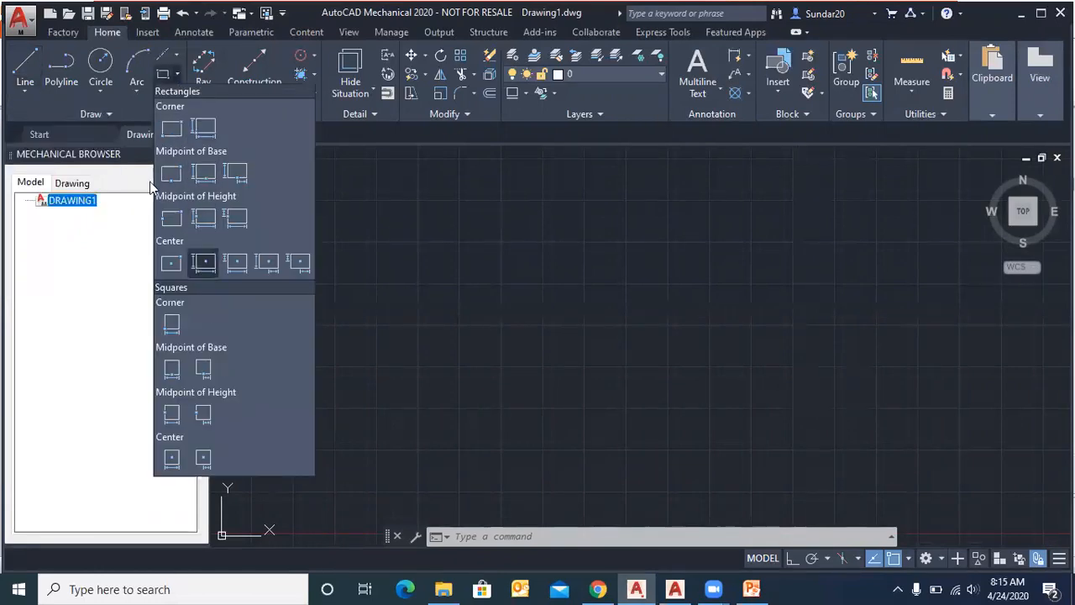
{"action": "left_click", "coordinate": [674, 589]}
{"action": "left_click", "coordinate": [173, 50]}
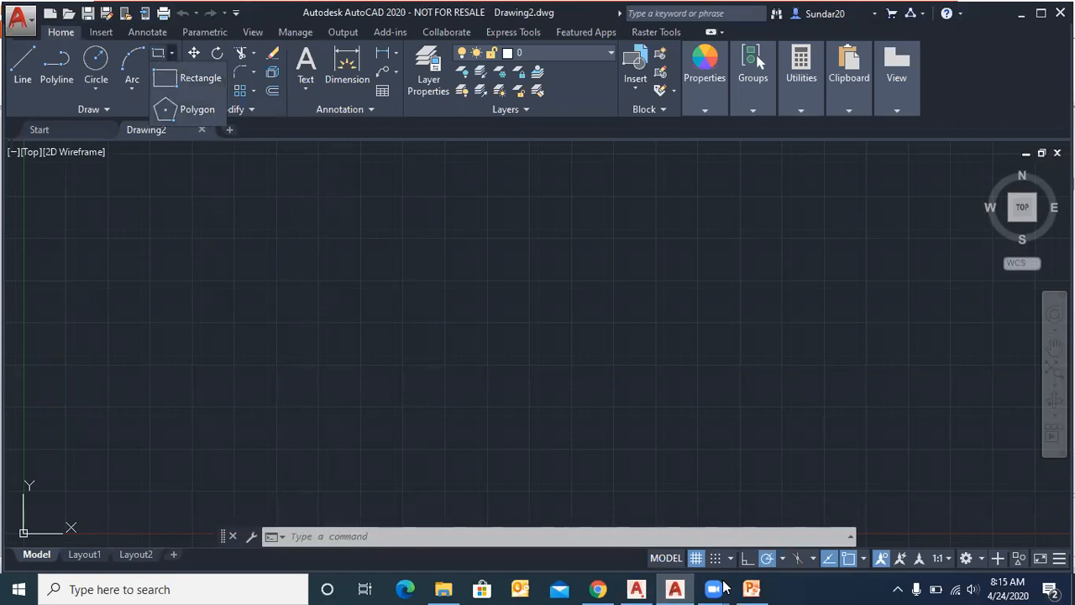
{"action": "left_click", "coordinate": [635, 589]}
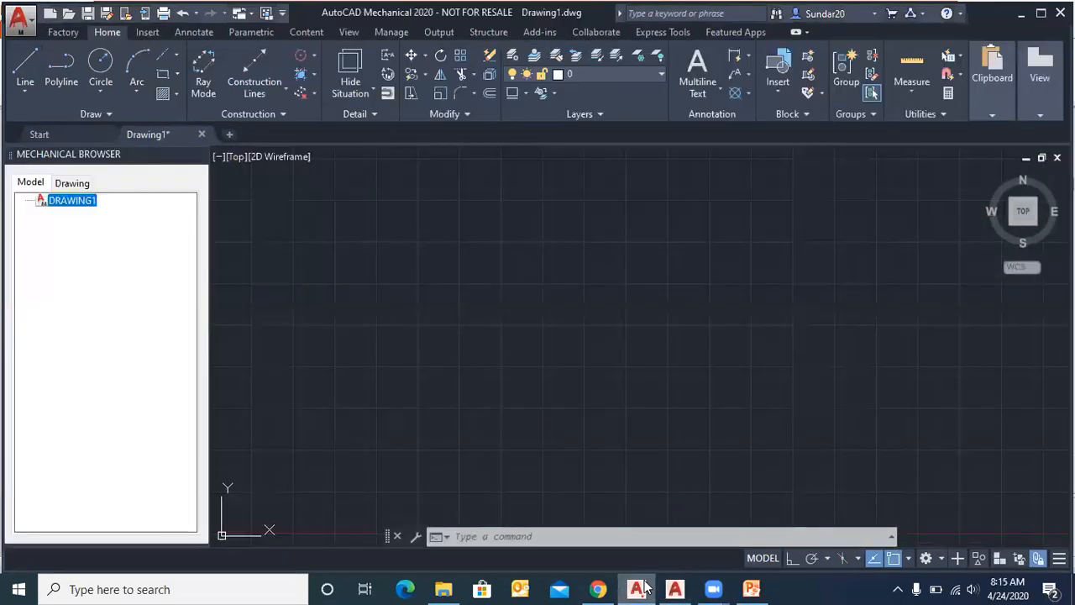
{"action": "left_click", "coordinate": [178, 72]}
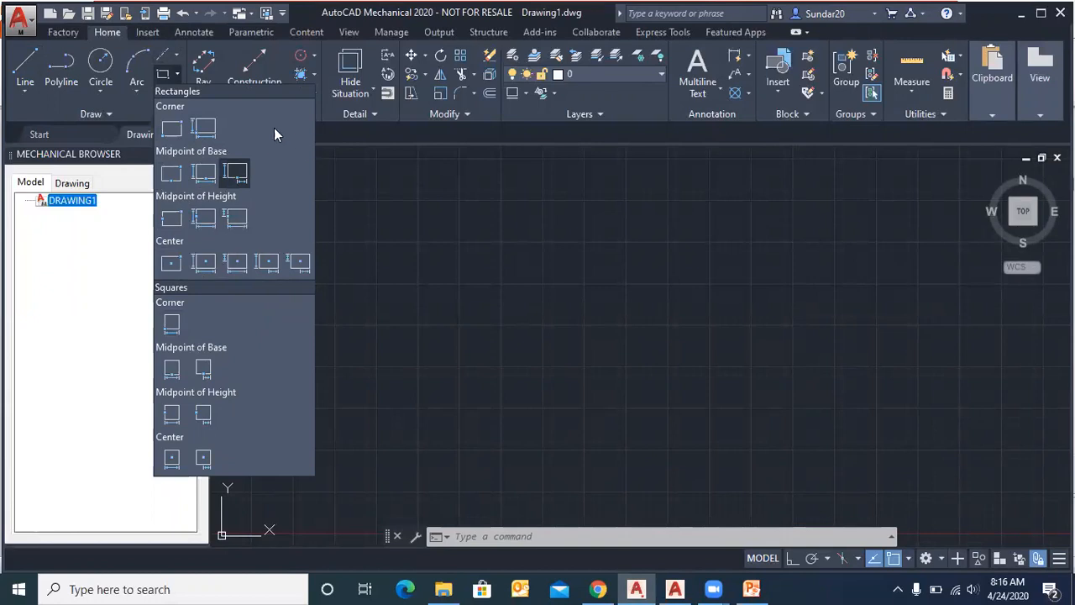
{"action": "left_click", "coordinate": [340, 132]}
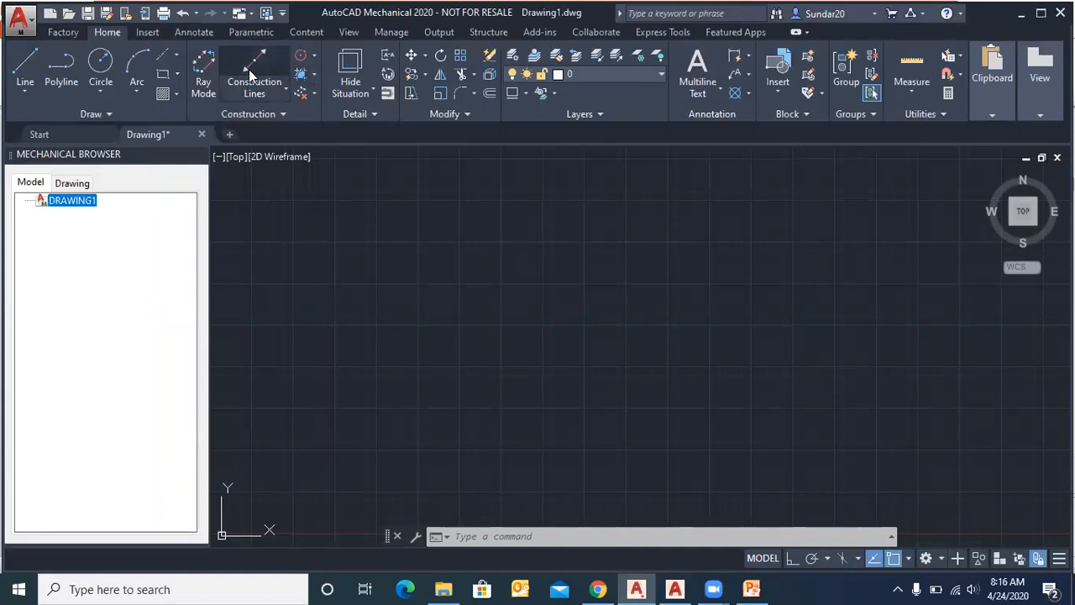
Step: Check AutoCAD for construction tools, and examine AutoCAD Mechanical's construction line types and Hide Situation tool
{"action": "left_click", "coordinate": [674, 589]}
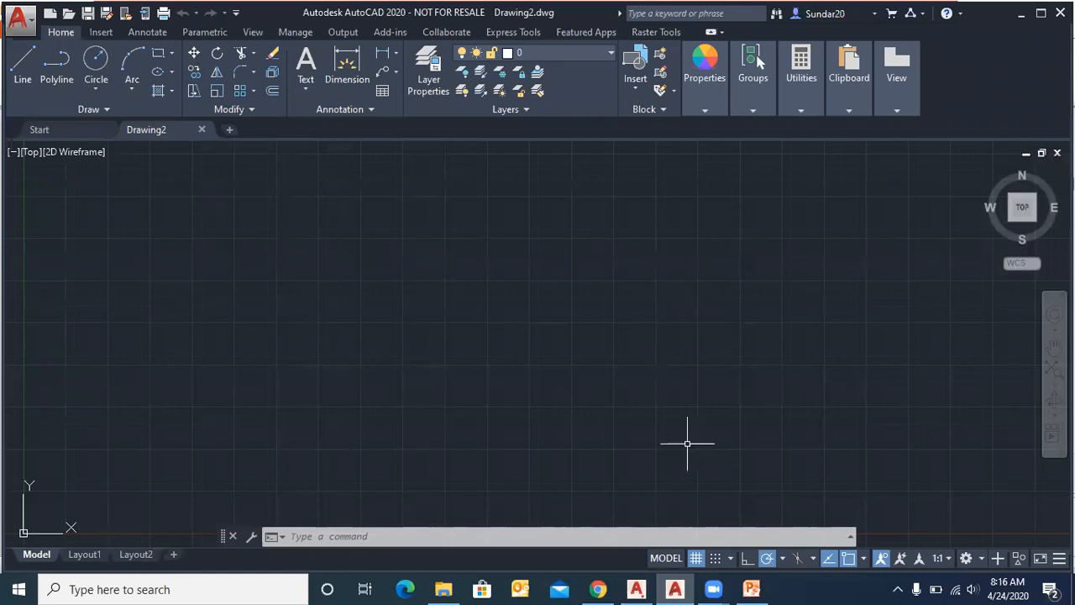
{"action": "left_click", "coordinate": [636, 589]}
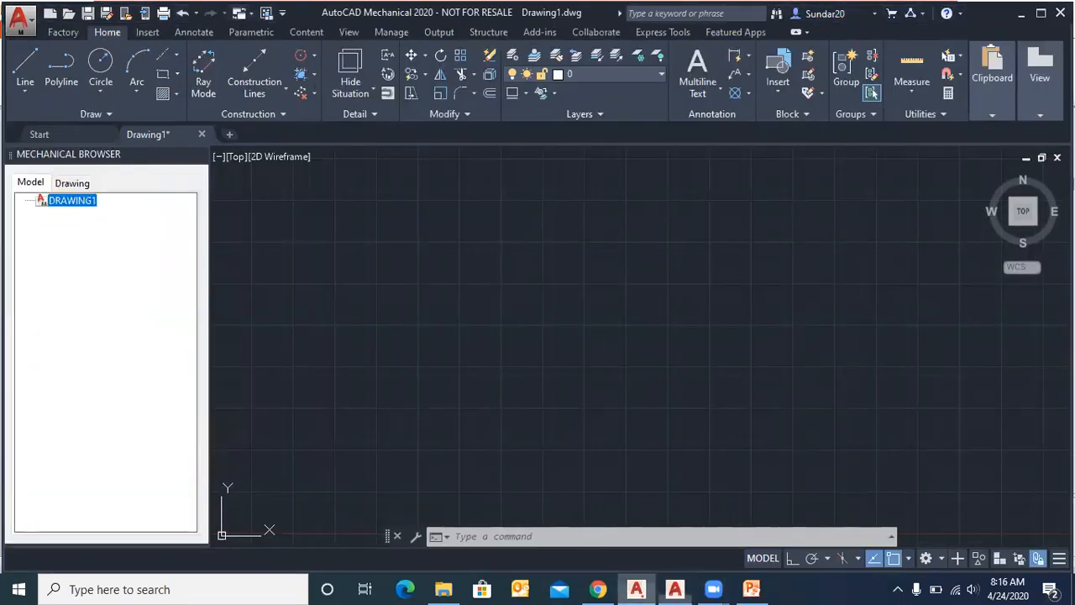
{"action": "left_click", "coordinate": [277, 95]}
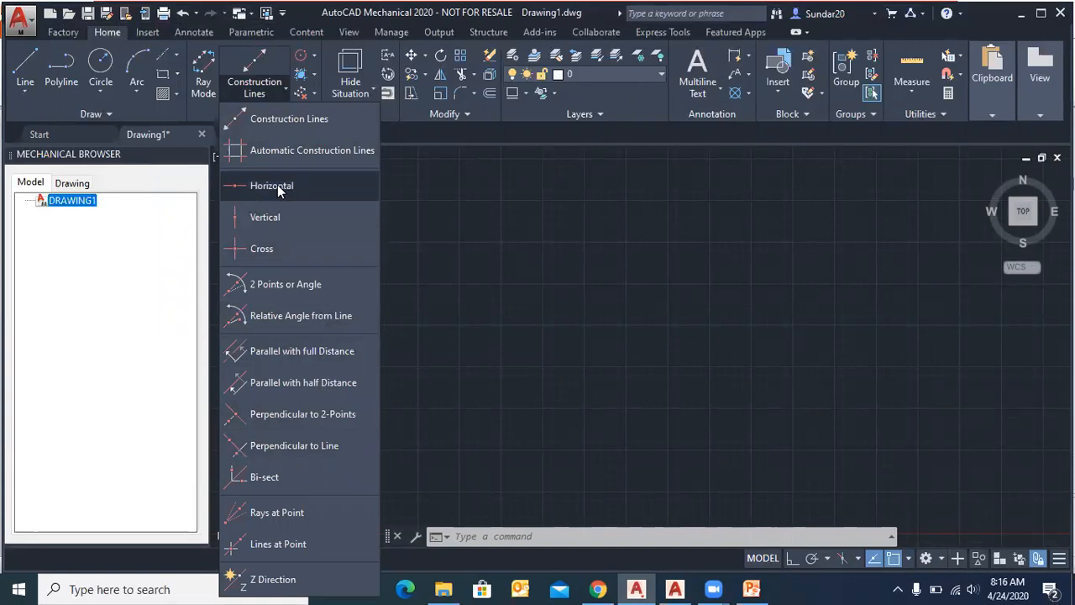
{"action": "left_click", "coordinate": [401, 130]}
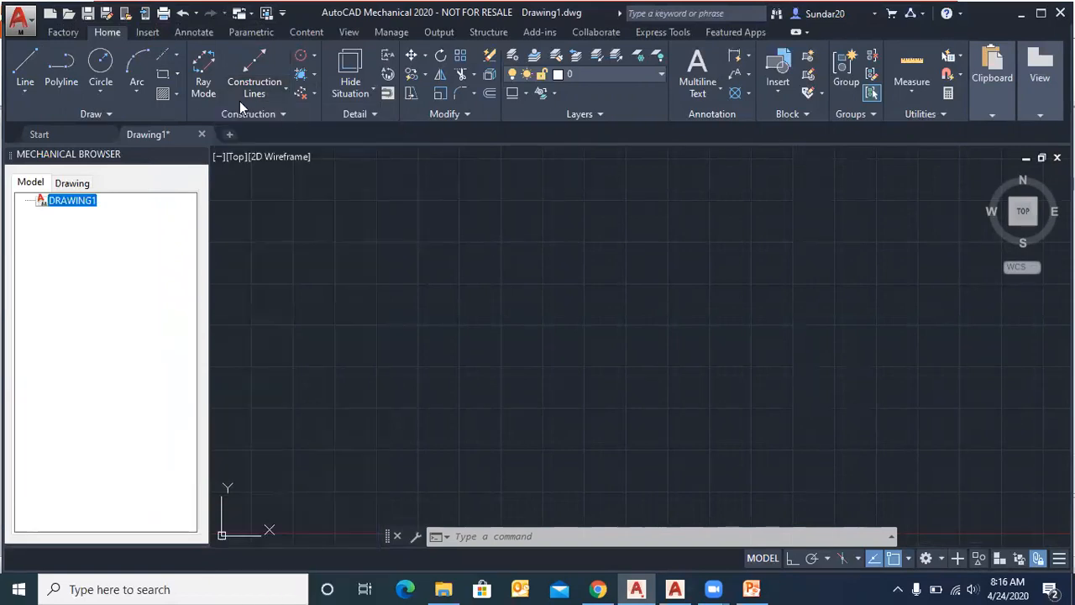
{"action": "left_click", "coordinate": [365, 90]}
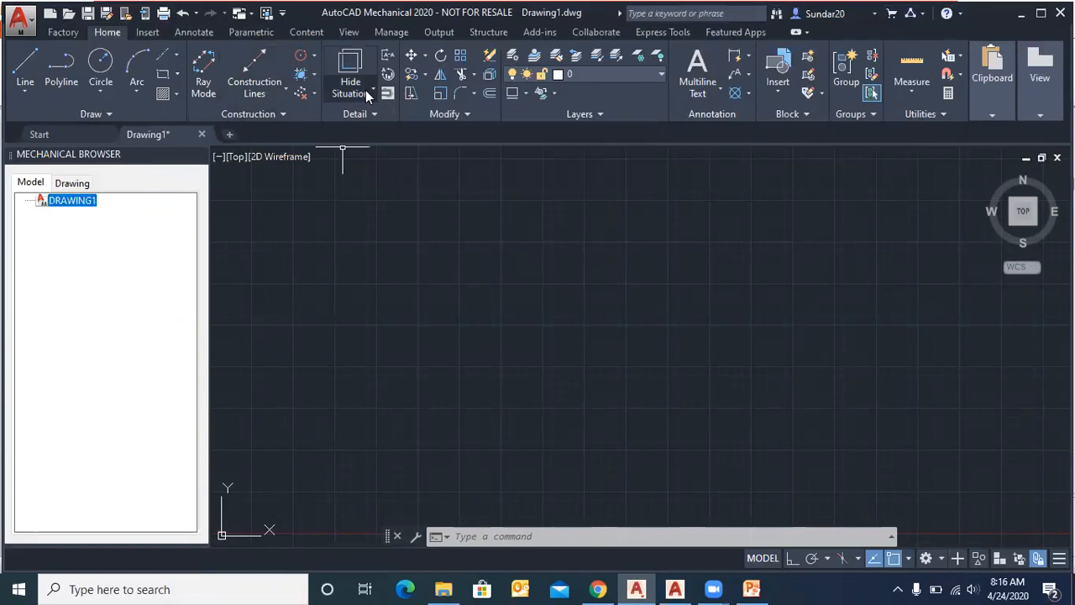
{"action": "left_click", "coordinate": [459, 138]}
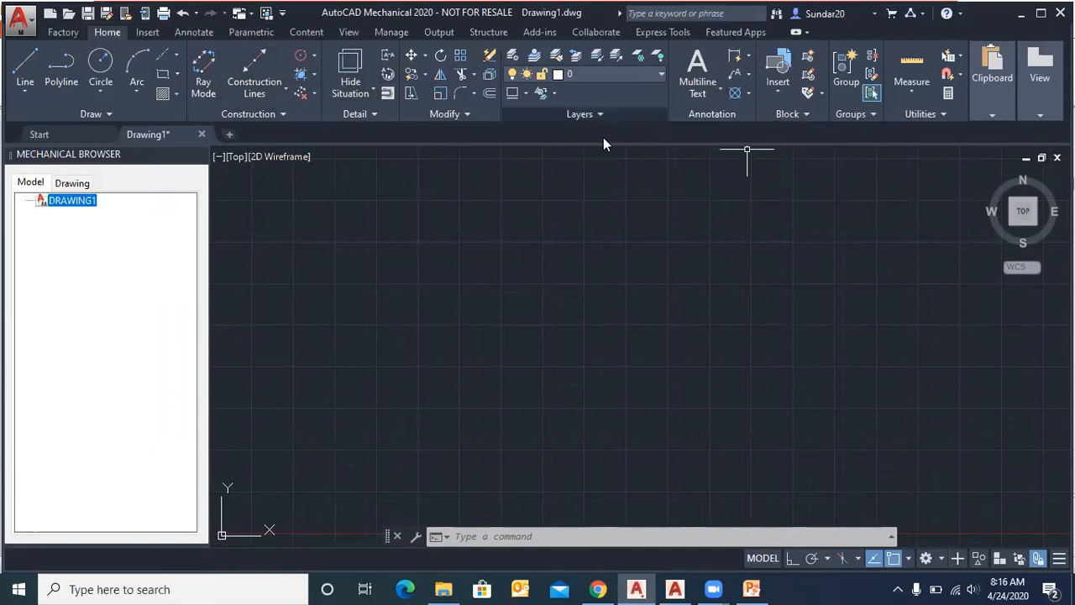
Step: Examine the mechanical annotation tools for dimensions, symbols, balloons and BOM, and compare them with AutoCAD's annotation tools
{"action": "left_click", "coordinate": [306, 33]}
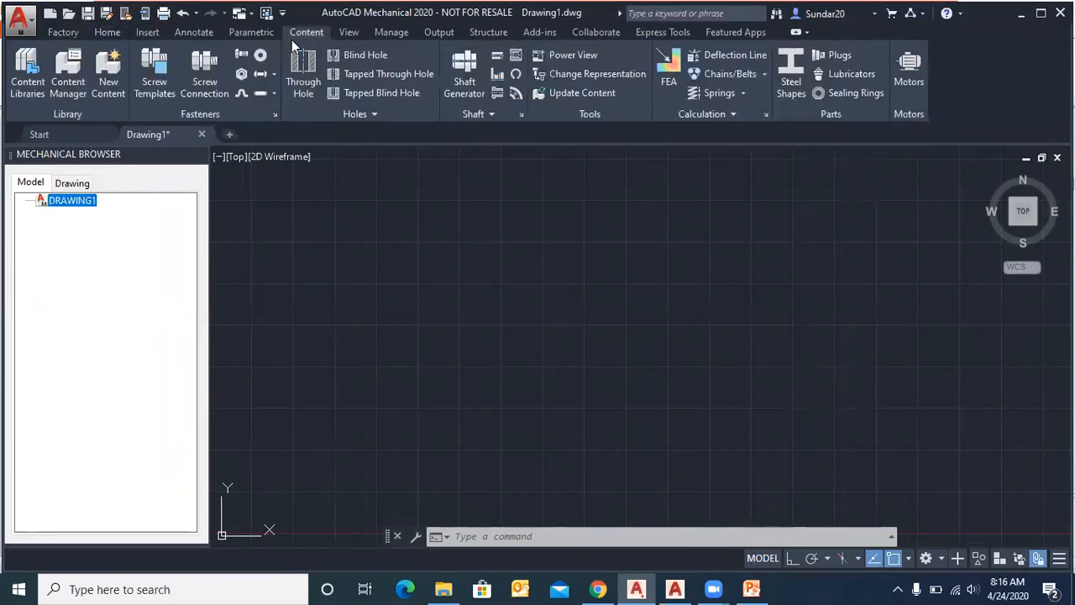
{"action": "left_click", "coordinate": [134, 32]}
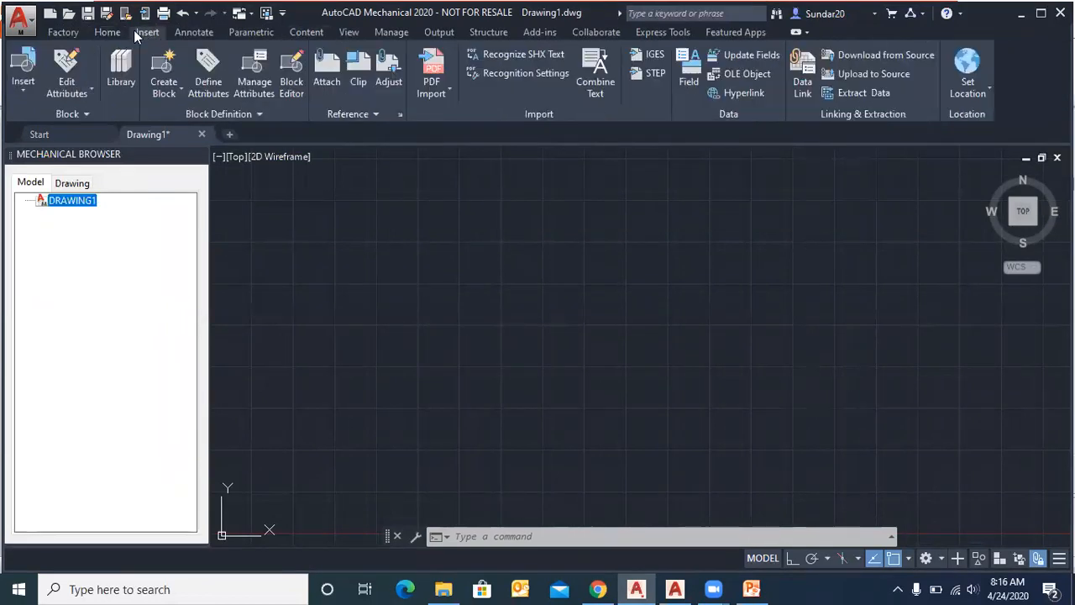
{"action": "left_click", "coordinate": [193, 32]}
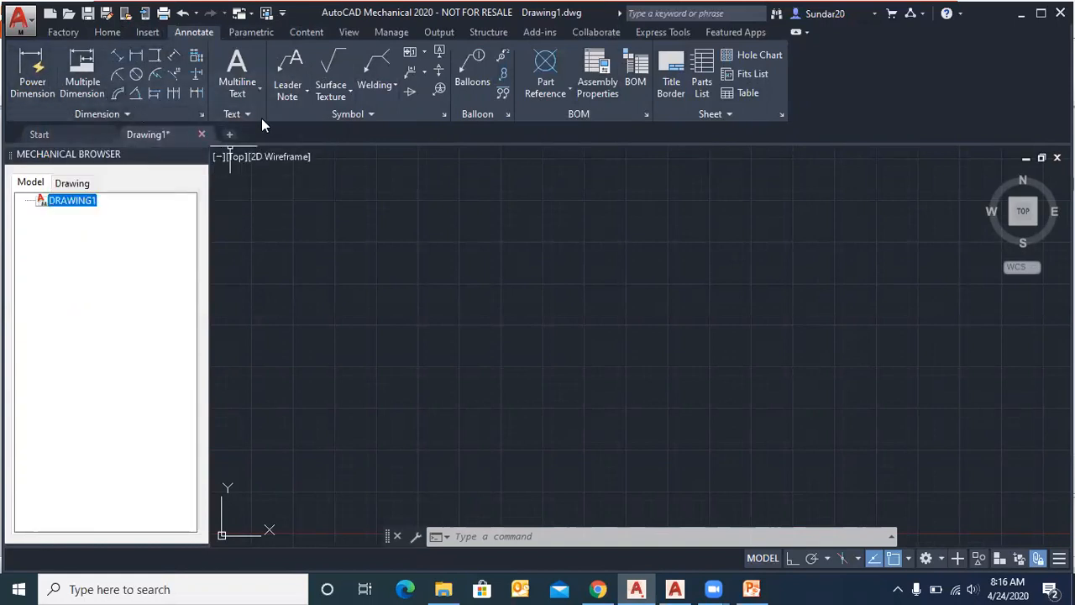
{"action": "left_click", "coordinate": [298, 94]}
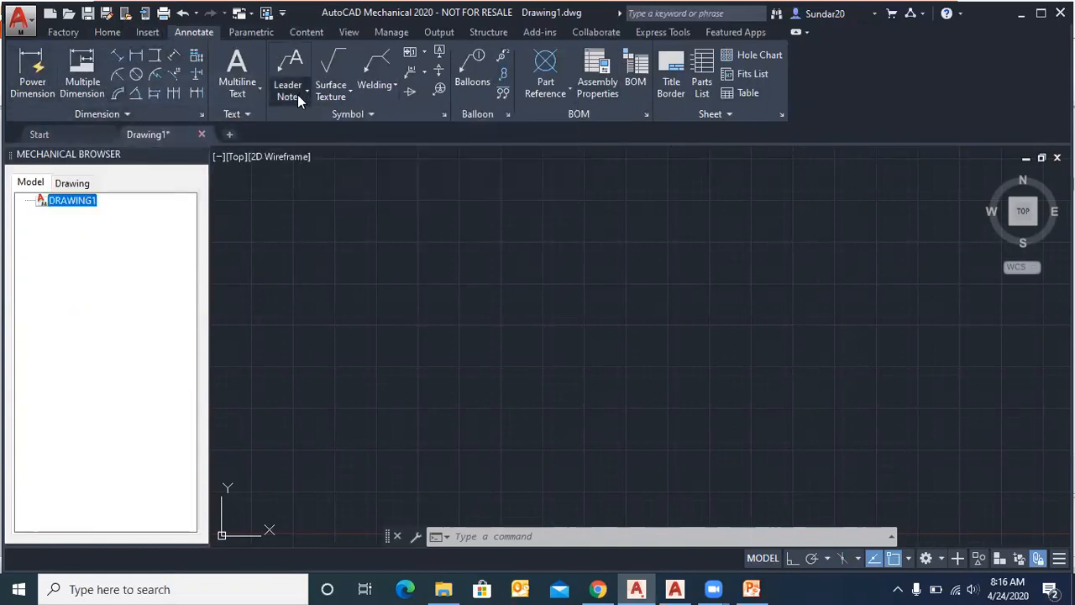
{"action": "left_click", "coordinate": [438, 126]}
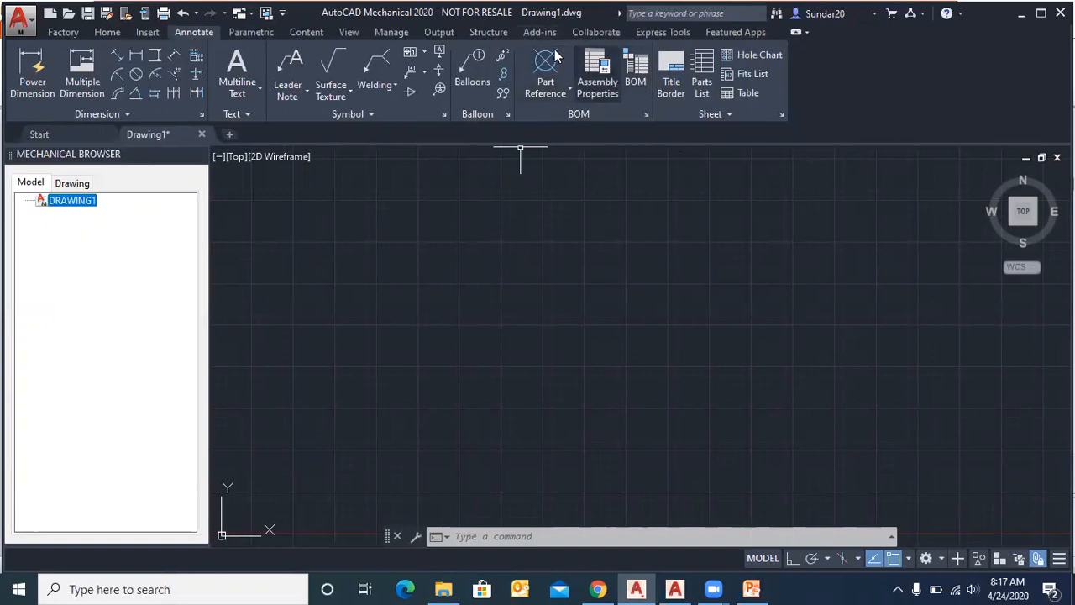
{"action": "left_click", "coordinate": [675, 589]}
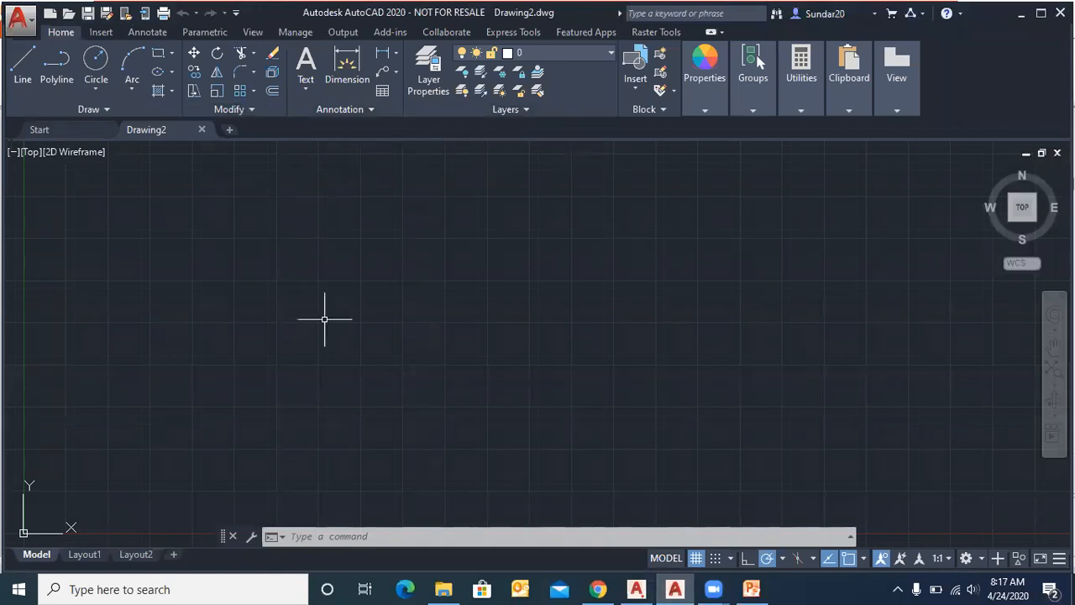
{"action": "left_click", "coordinate": [636, 589]}
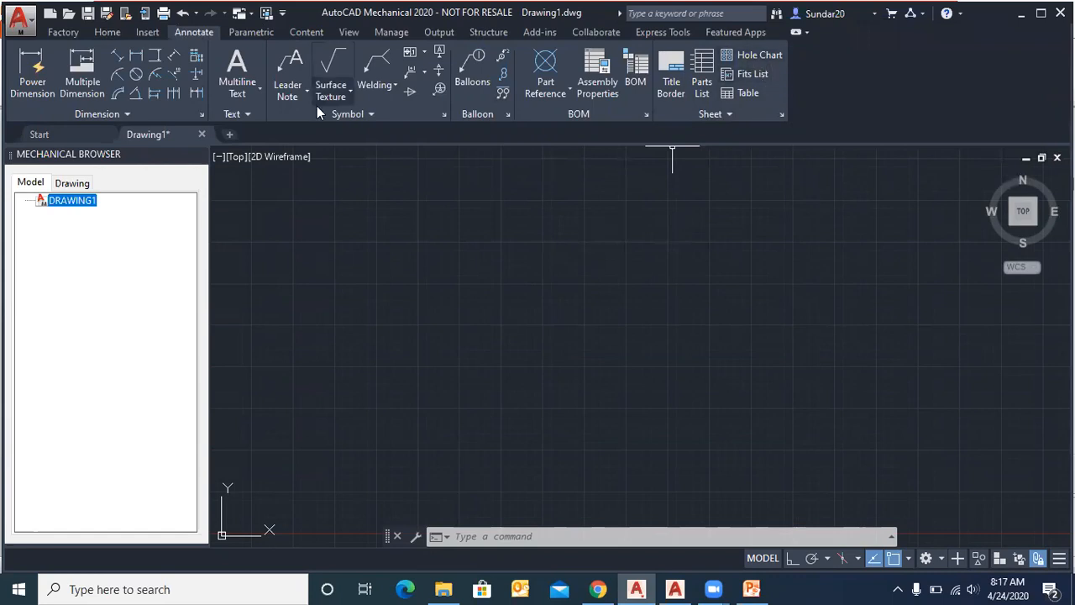
Step: Examine the standard content tools and the mechanical structure tools for components and hide situations
{"action": "left_click", "coordinate": [292, 33]}
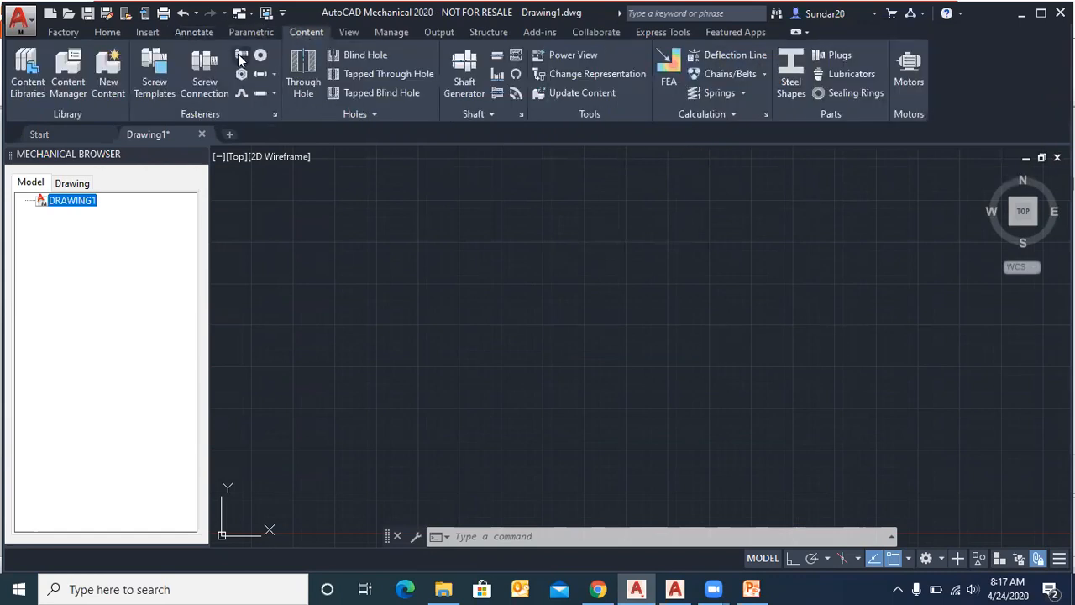
{"action": "left_click", "coordinate": [488, 32]}
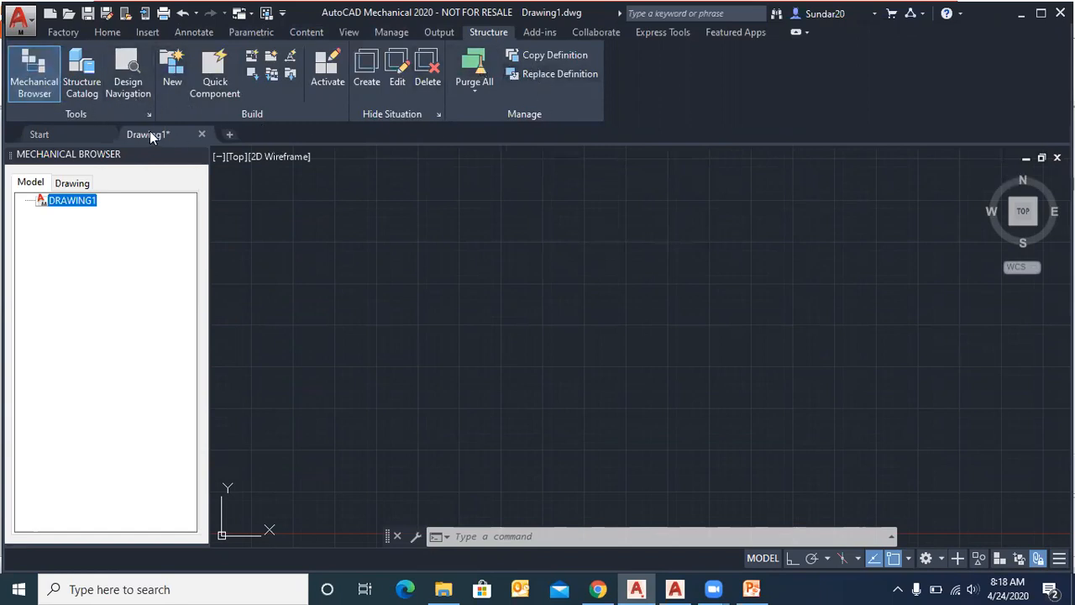
{"action": "mouse_move", "coordinate": [151, 137]}
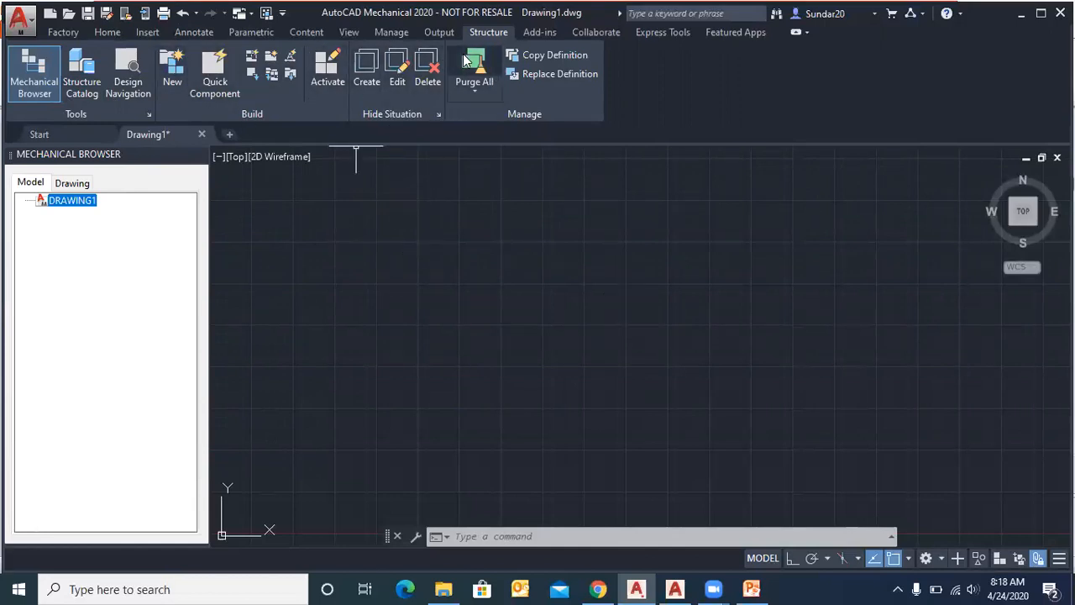
Step: Examine the source options for creating a base view, from model space or from Inventor
{"action": "left_click", "coordinate": [138, 32]}
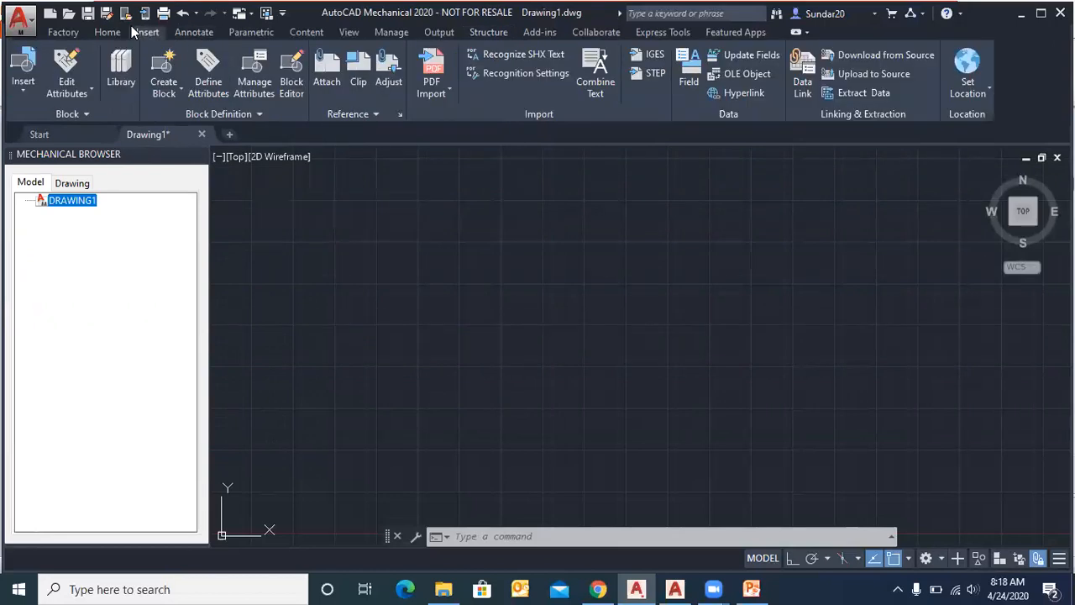
{"action": "left_click", "coordinate": [107, 34]}
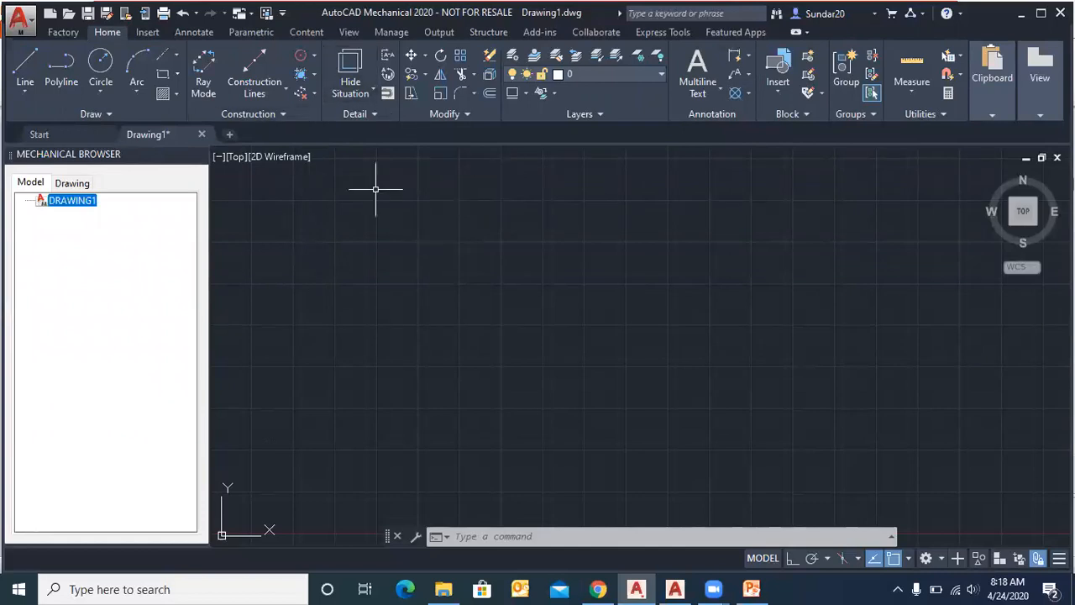
{"action": "left_click", "coordinate": [1036, 106]}
{"action": "left_click", "coordinate": [949, 173]}
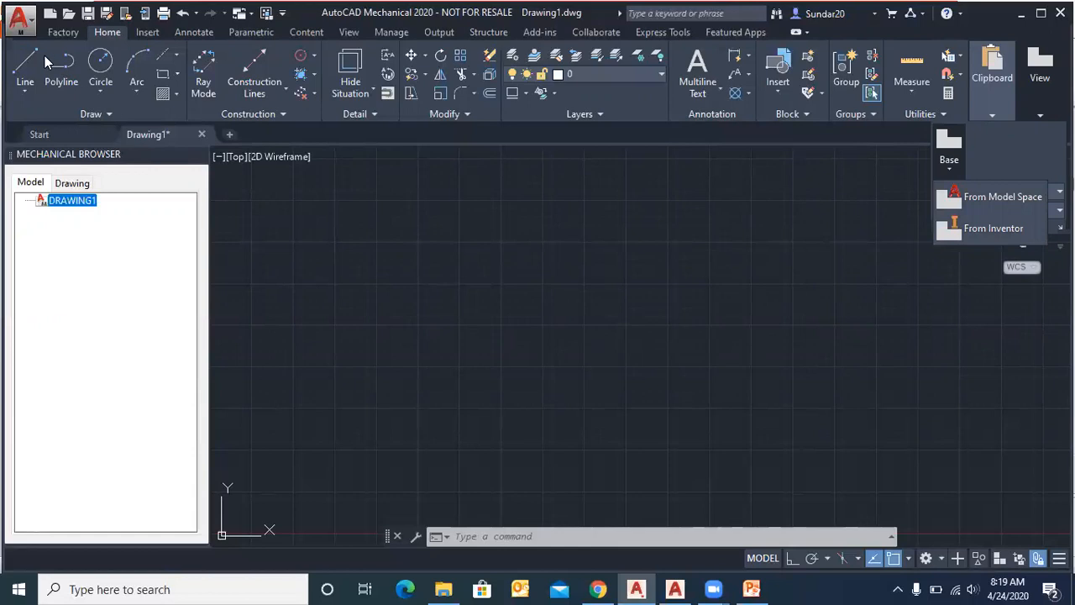
Step: Examine the factory design tools for assets, material flow and point clouds
{"action": "left_click", "coordinate": [65, 30]}
{"action": "left_click", "coordinate": [101, 33]}
{"action": "left_click", "coordinate": [74, 32]}
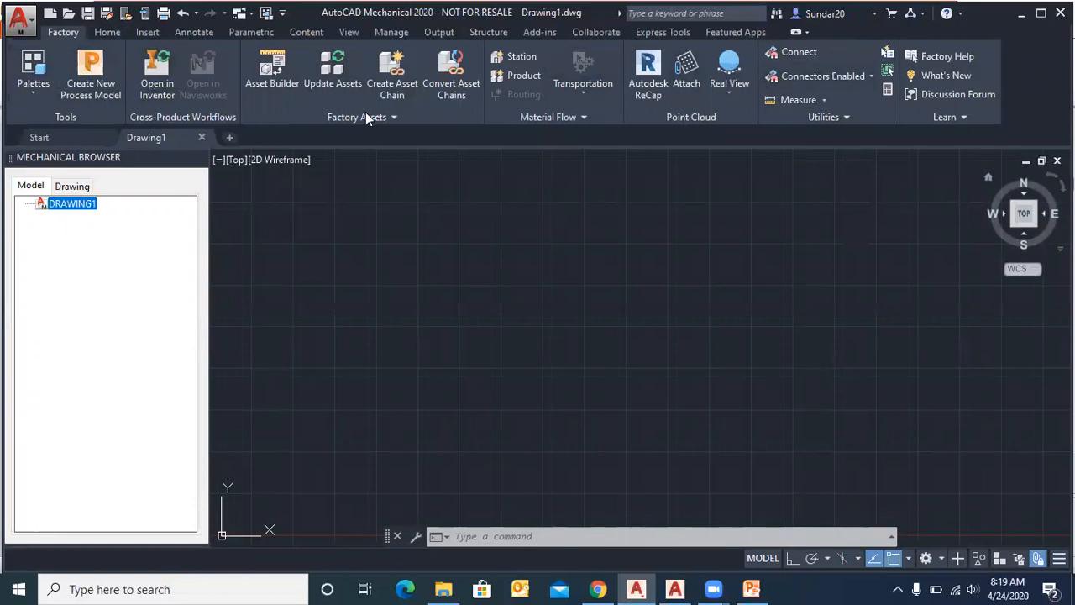
Step: Compare the general drawing and modify tools with the factory design tools
{"action": "left_click", "coordinate": [111, 28]}
{"action": "left_click", "coordinate": [72, 35]}
{"action": "left_click", "coordinate": [103, 35]}
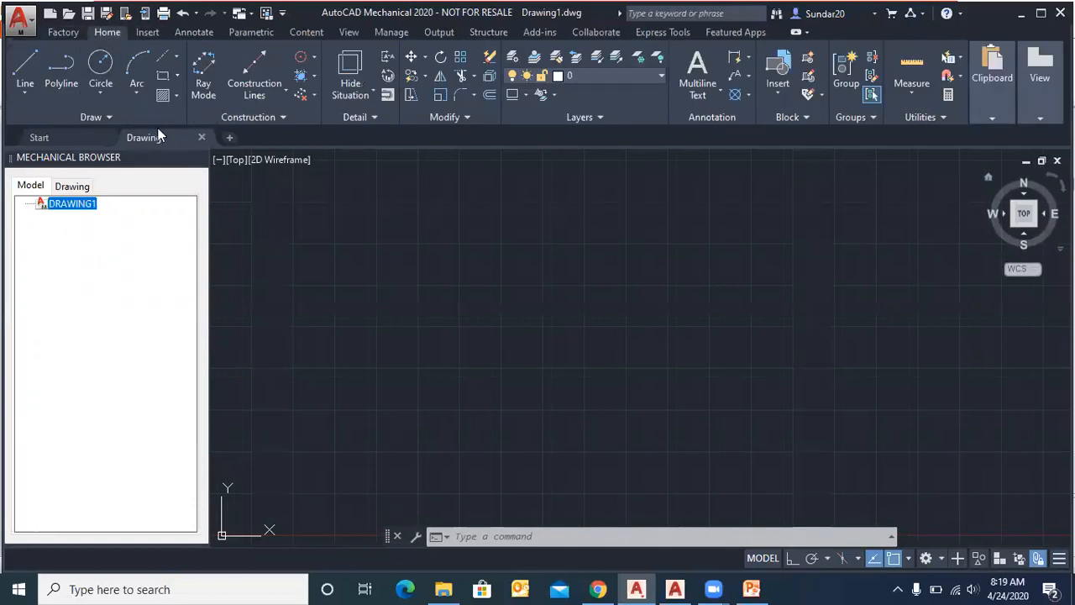
{"action": "left_click", "coordinate": [62, 34]}
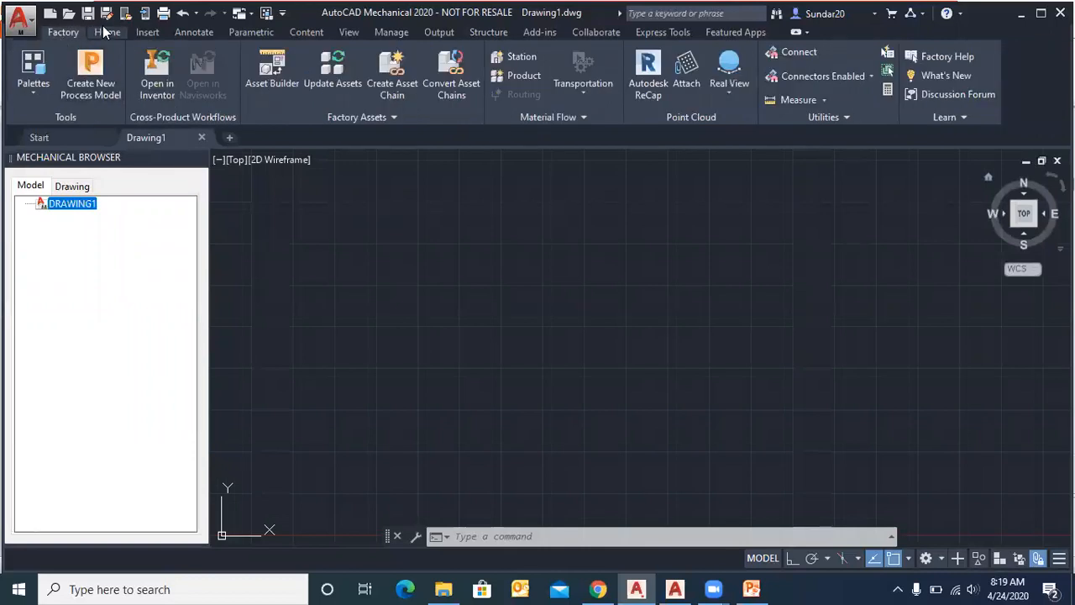
{"action": "left_click", "coordinate": [106, 34]}
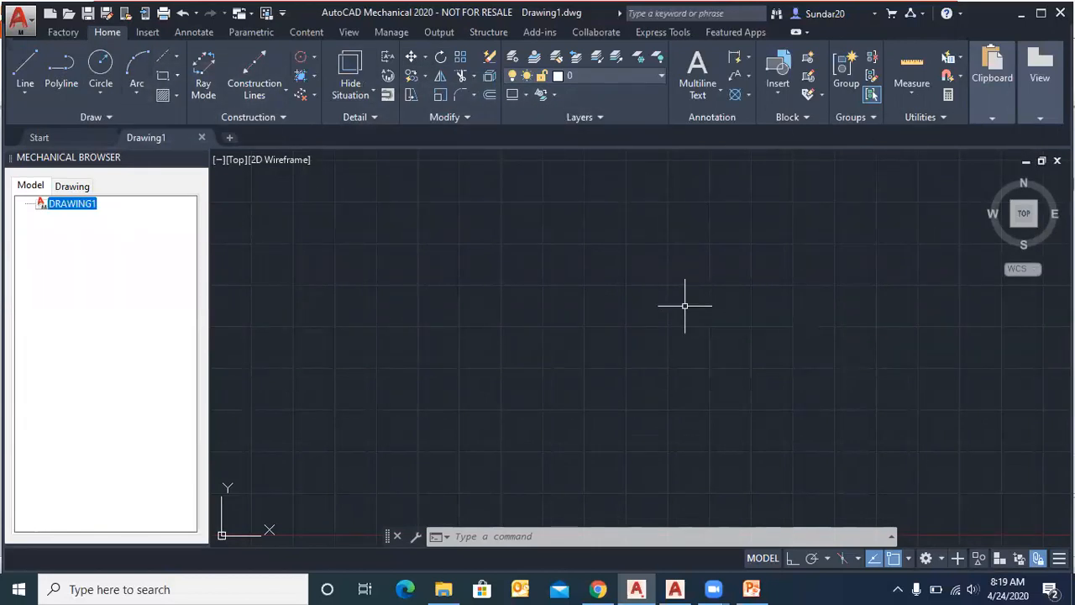
Step: Switch to PowerPoint and play the AutoCAD Mechanical slide show from the start through the AutoCAD Toolsets slide to "What is AutoCAD Mechanical?"
{"action": "left_click", "coordinate": [751, 589]}
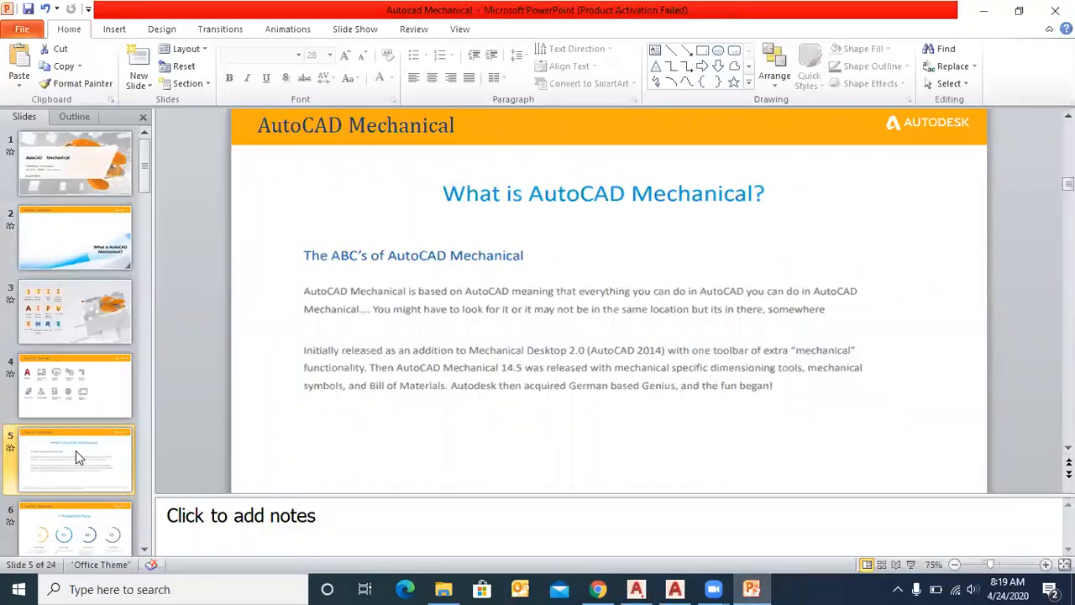
{"action": "key", "text": "F5"}
{"action": "key", "text": "Right"}
{"action": "key", "text": "Right"}
{"action": "key", "text": "Right"}
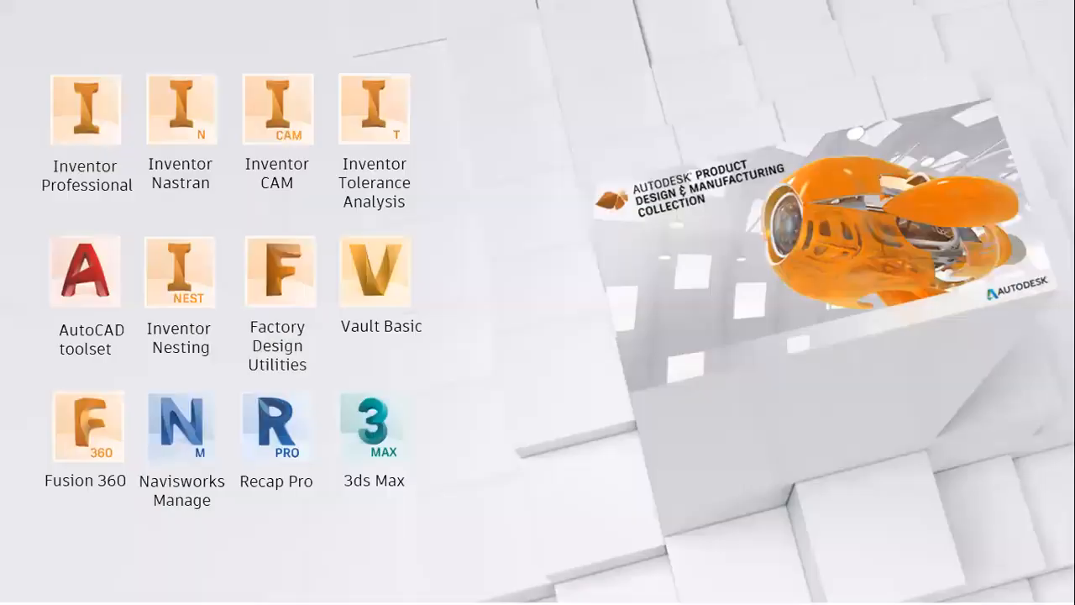
{"action": "key", "text": "Right"}
{"action": "key", "text": "Right"}
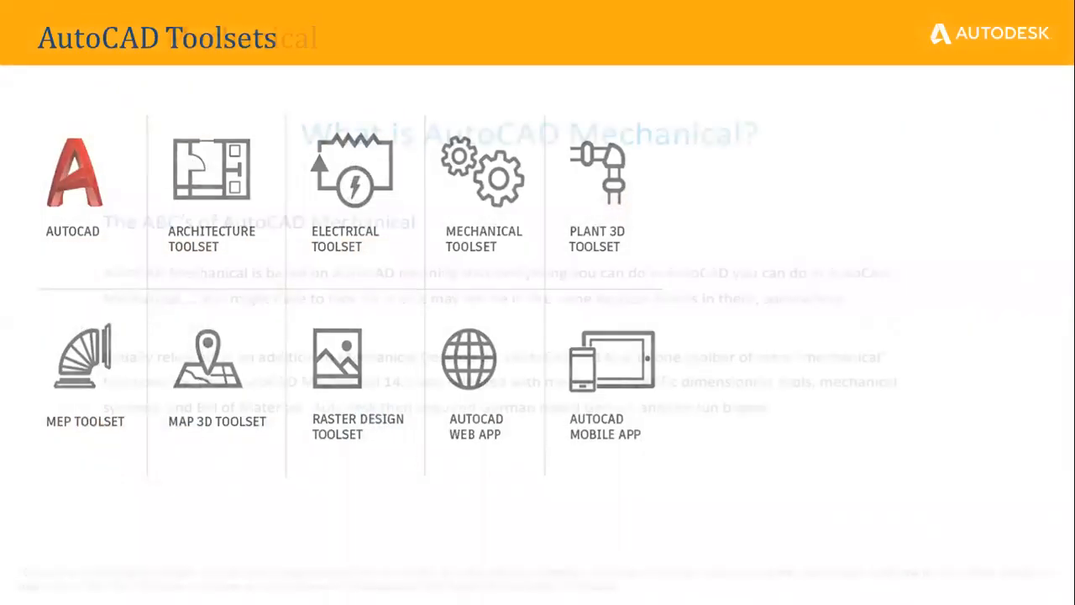
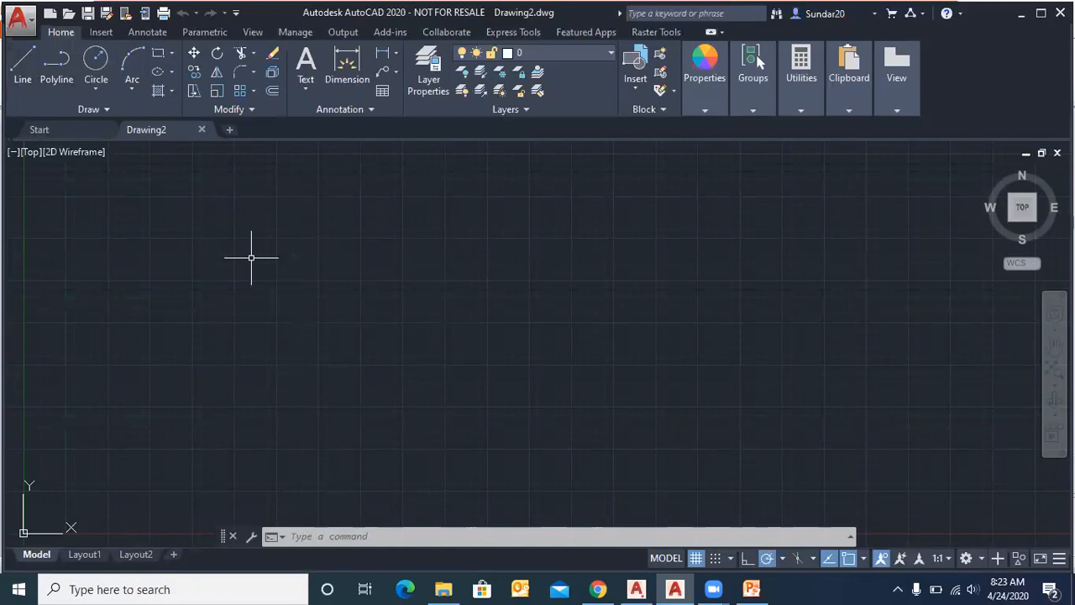
Step: Switch to AutoCAD Mechanical and open the Options dialog for Drawing1
{"action": "left_click", "coordinate": [636, 589]}
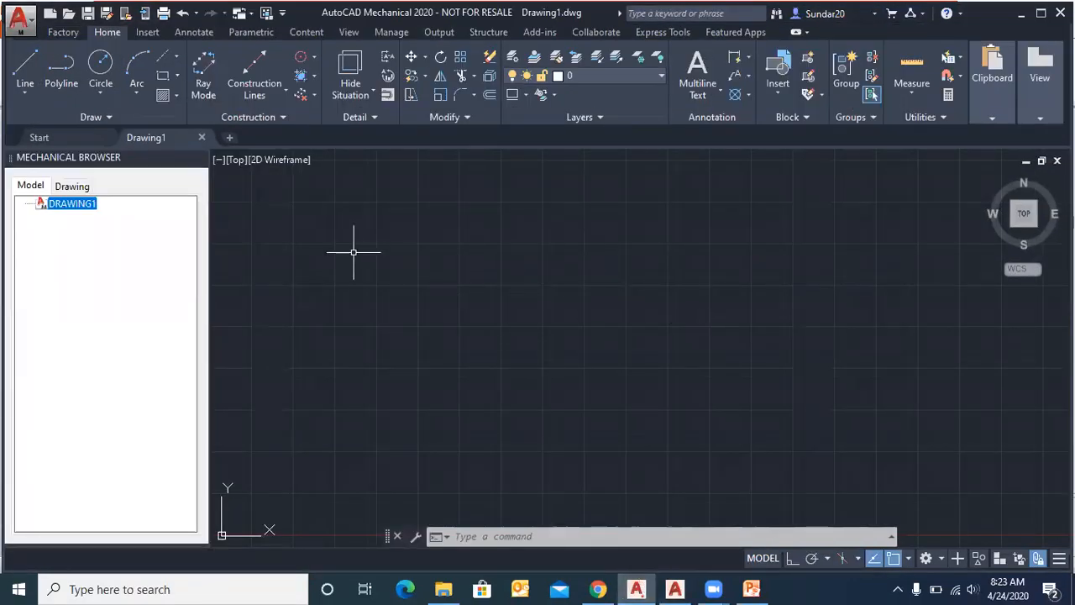
{"action": "right_click", "coordinate": [404, 246]}
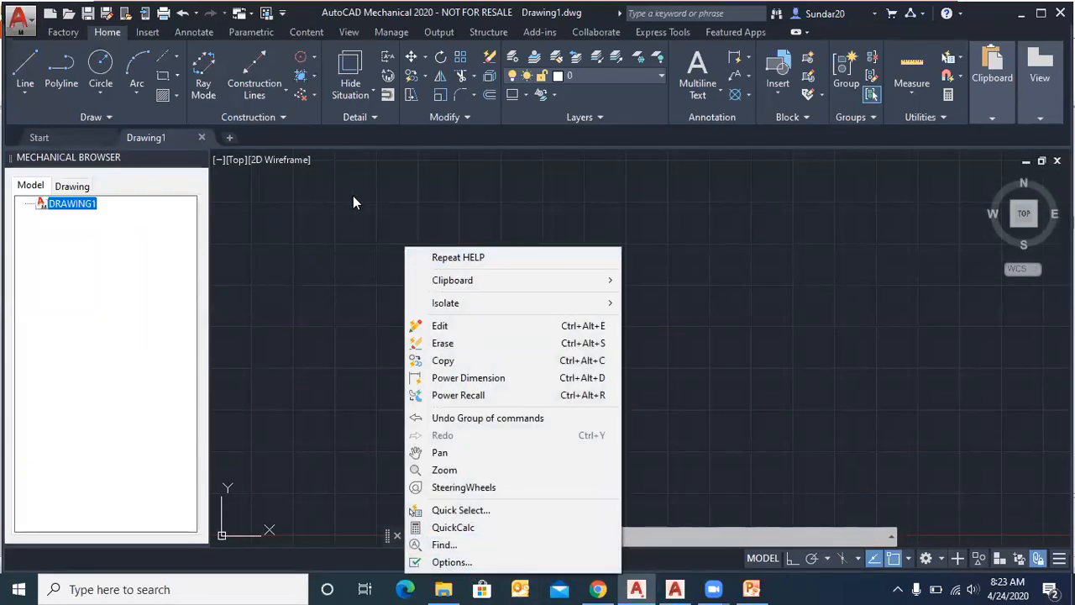
{"action": "left_click", "coordinate": [405, 205]}
{"action": "right_click", "coordinate": [375, 196]}
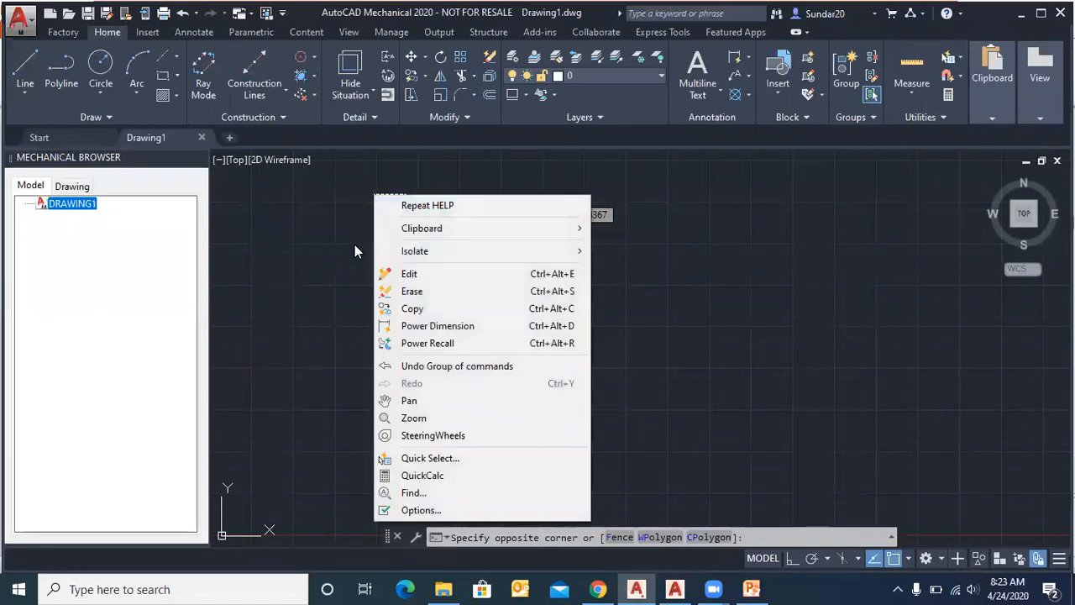
{"action": "left_click", "coordinate": [354, 250]}
{"action": "right_click", "coordinate": [355, 212]}
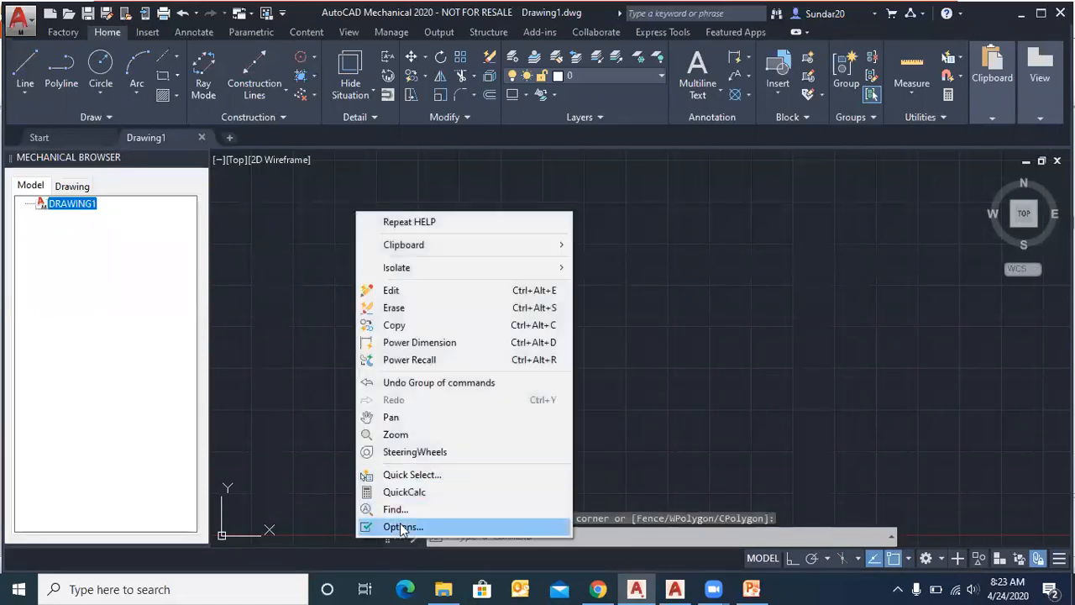
{"action": "left_click", "coordinate": [402, 528]}
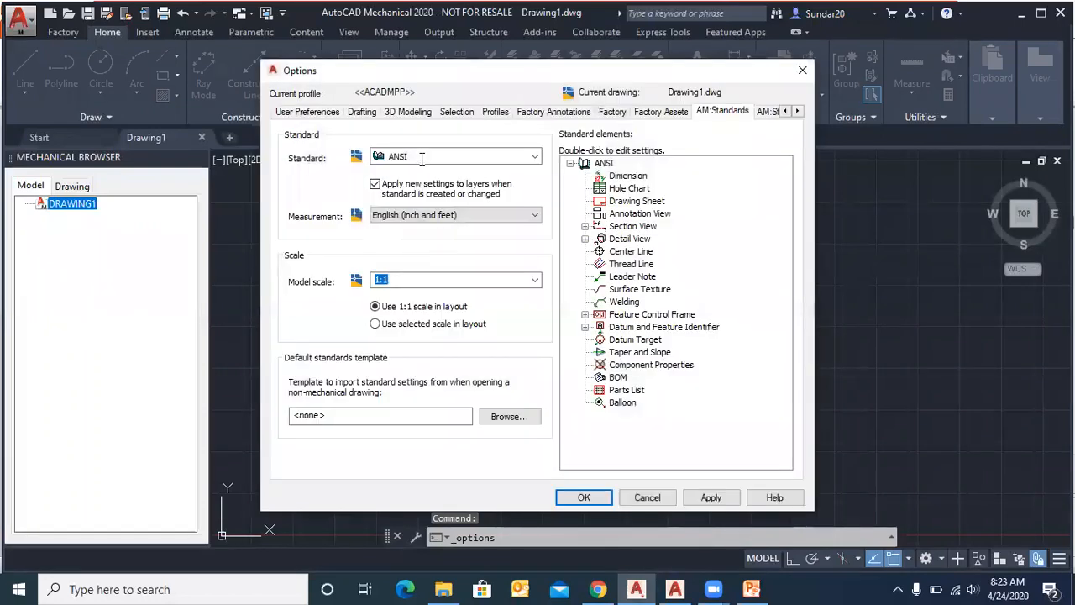
Step: Review the general option groups for user preferences, drafting, 3D modeling and selection
{"action": "left_click", "coordinate": [308, 112]}
{"action": "left_click", "coordinate": [362, 111]}
{"action": "left_click", "coordinate": [397, 114]}
{"action": "left_click", "coordinate": [335, 112]}
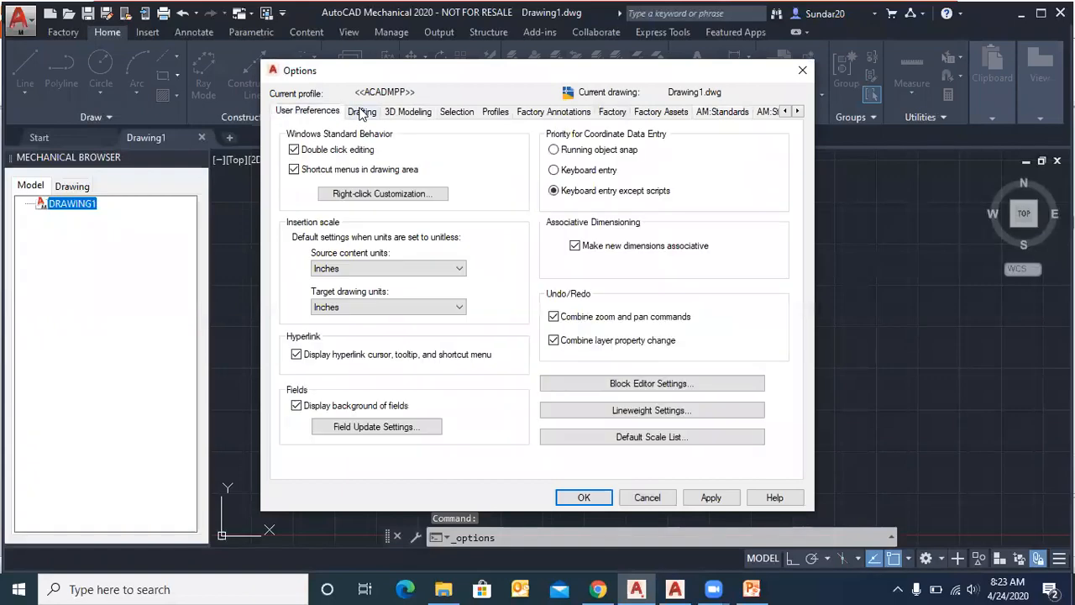
{"action": "left_click", "coordinate": [388, 112]}
{"action": "left_click", "coordinate": [446, 115]}
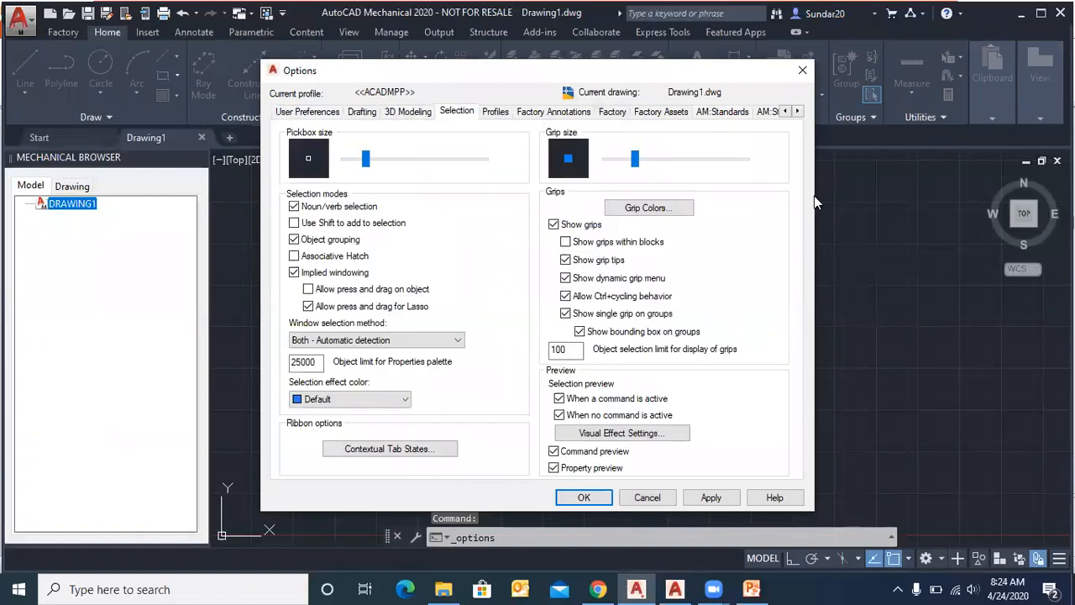
Step: Widen the Options dialog and examine the mechanical settings for standards, structure, drawing, content, shaft, calculation and preferences
{"action": "left_click_drag", "start_coordinate": [814, 195], "coordinate": [925, 195]}
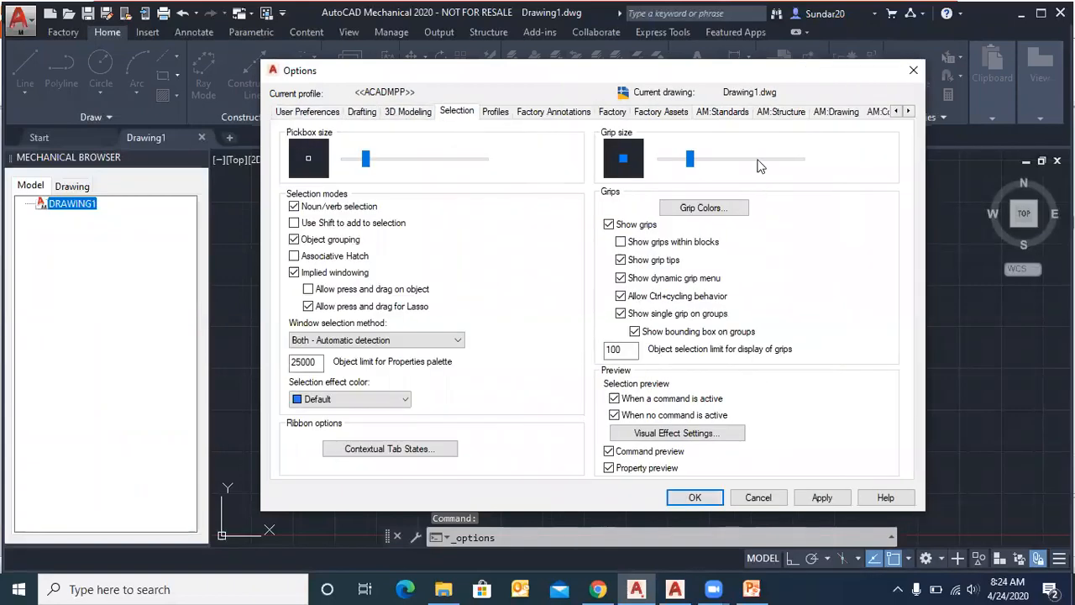
{"action": "left_click", "coordinate": [724, 112]}
{"action": "left_click_drag", "start_coordinate": [714, 72], "coordinate": [528, 84]}
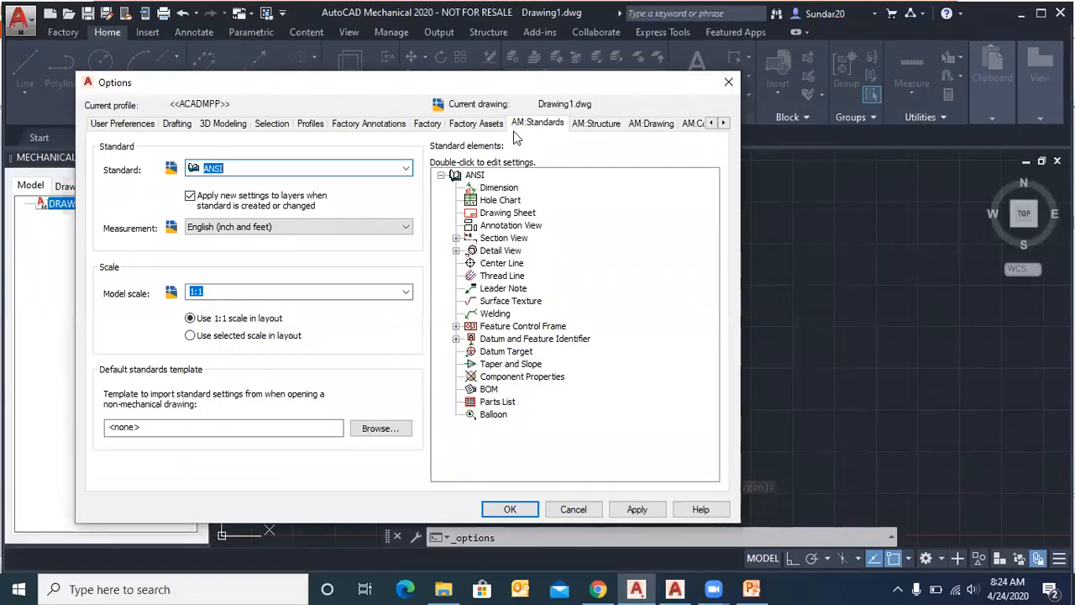
{"action": "left_click", "coordinate": [586, 126]}
{"action": "left_click", "coordinate": [649, 123]}
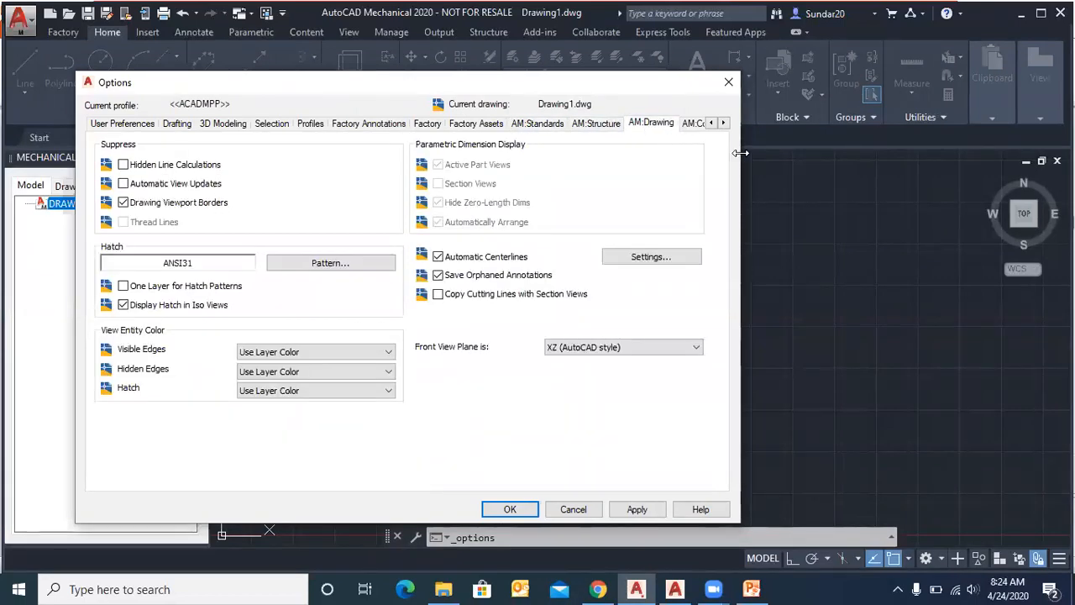
{"action": "left_click_drag", "start_coordinate": [740, 153], "coordinate": [1004, 153]}
{"action": "left_click", "coordinate": [708, 126]}
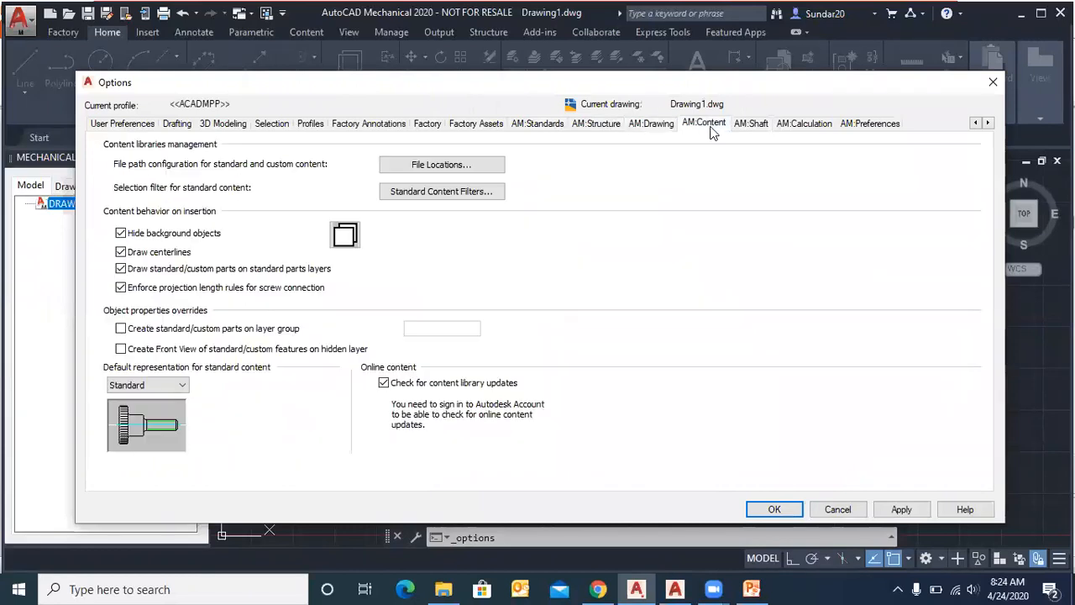
{"action": "left_click", "coordinate": [754, 126]}
{"action": "left_click", "coordinate": [802, 128]}
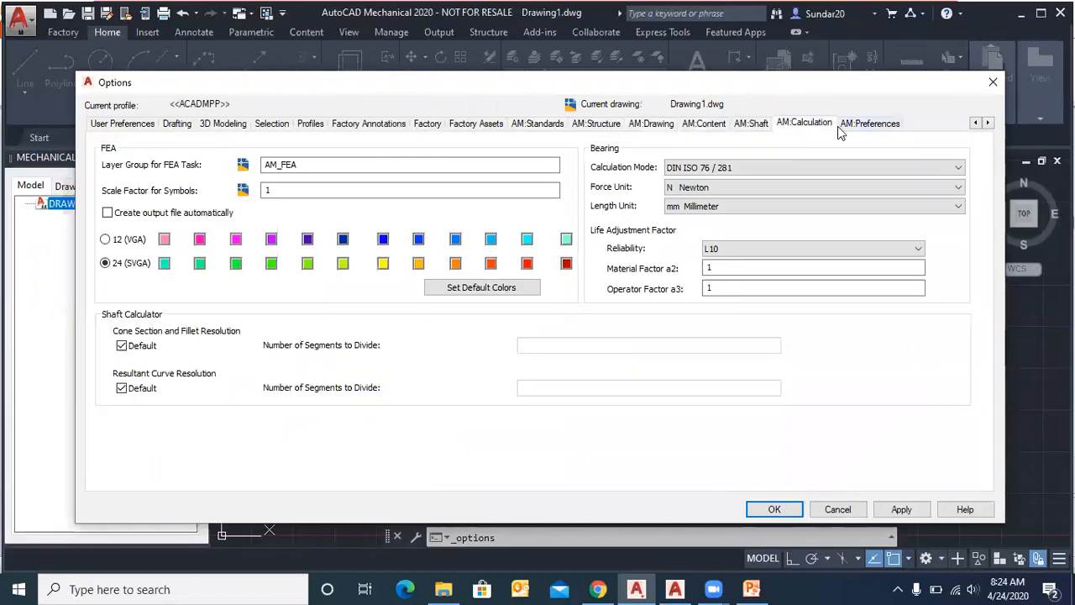
{"action": "left_click", "coordinate": [866, 123]}
{"action": "left_click", "coordinate": [538, 128]}
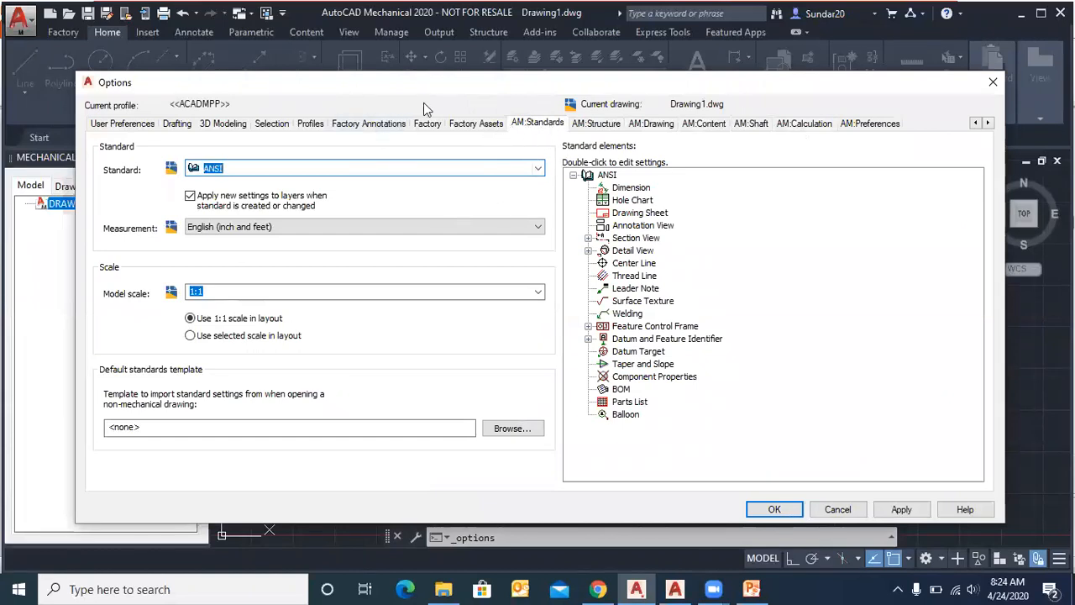
Step: Review the available drafting standards, try ISO with its standard elements, and set the standard back to ANSI
{"action": "left_click_drag", "start_coordinate": [432, 88], "coordinate": [474, 72]}
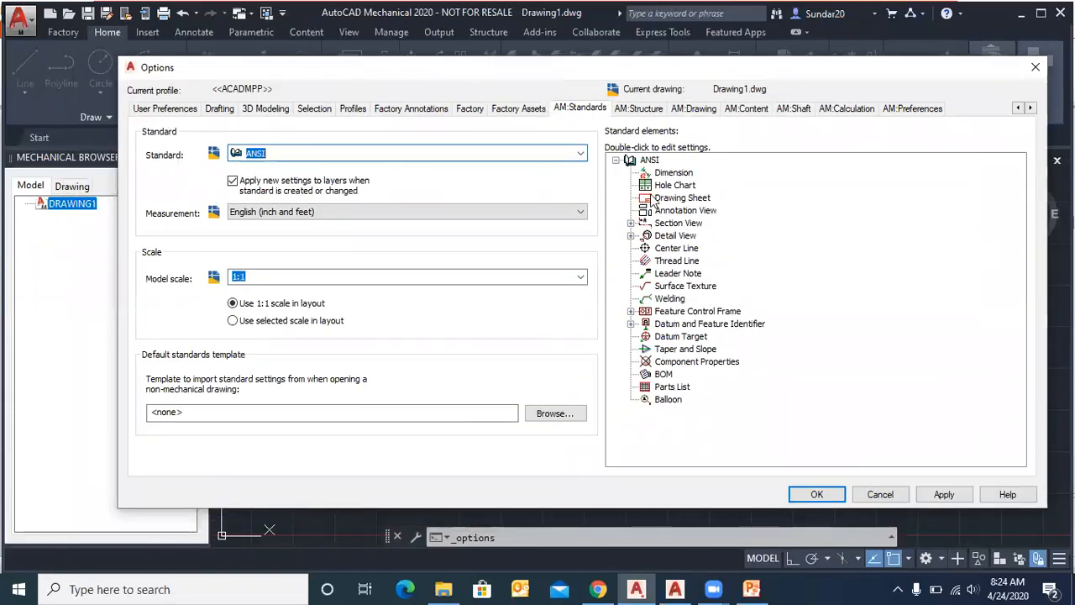
{"action": "left_click", "coordinate": [578, 153]}
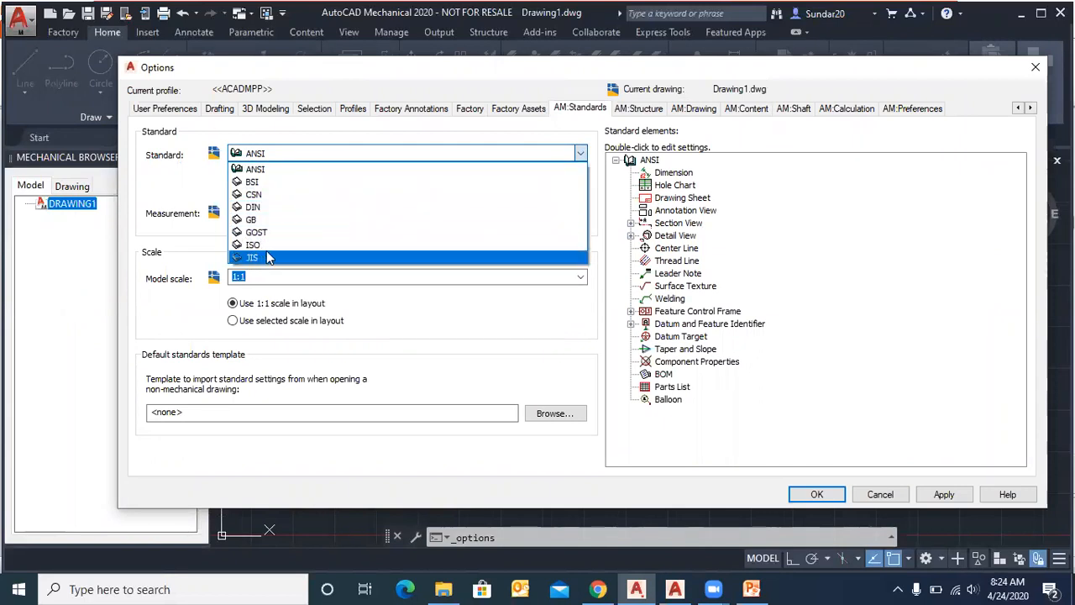
{"action": "left_click", "coordinate": [186, 181]}
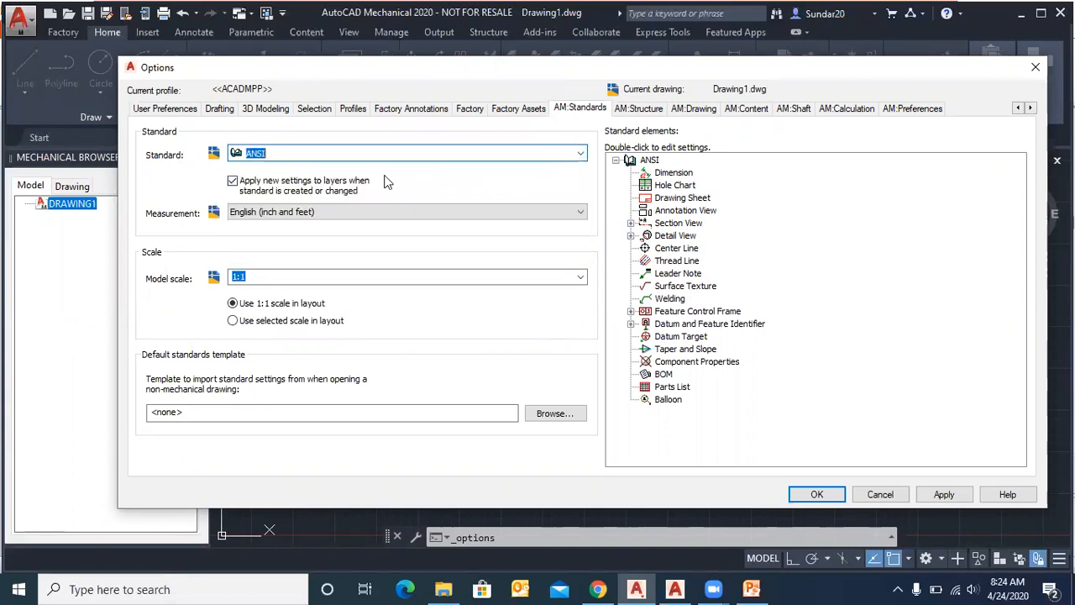
{"action": "left_click", "coordinate": [578, 160]}
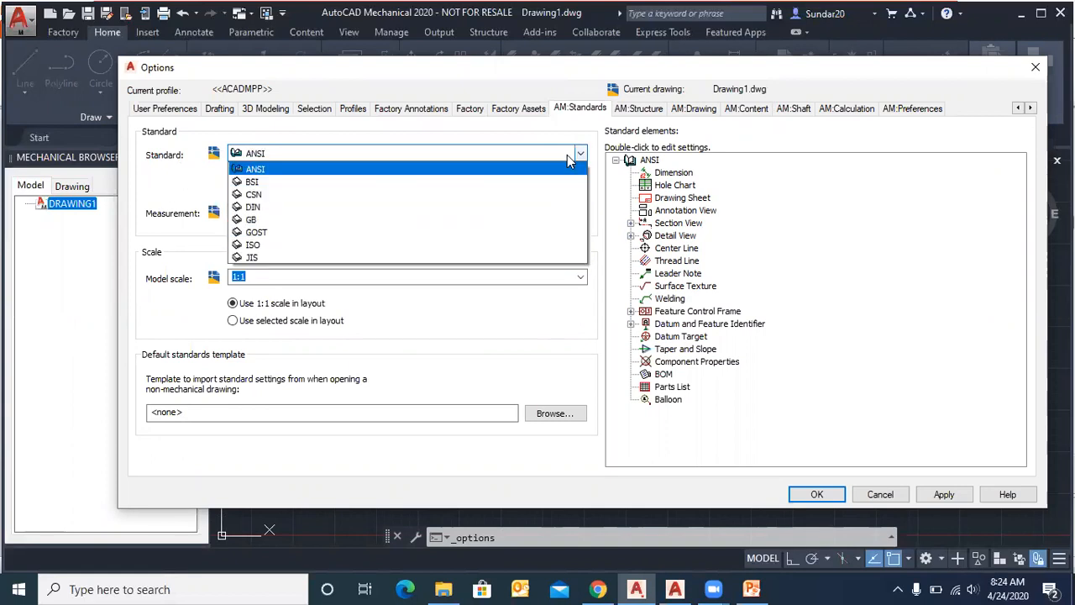
{"action": "left_click", "coordinate": [277, 245]}
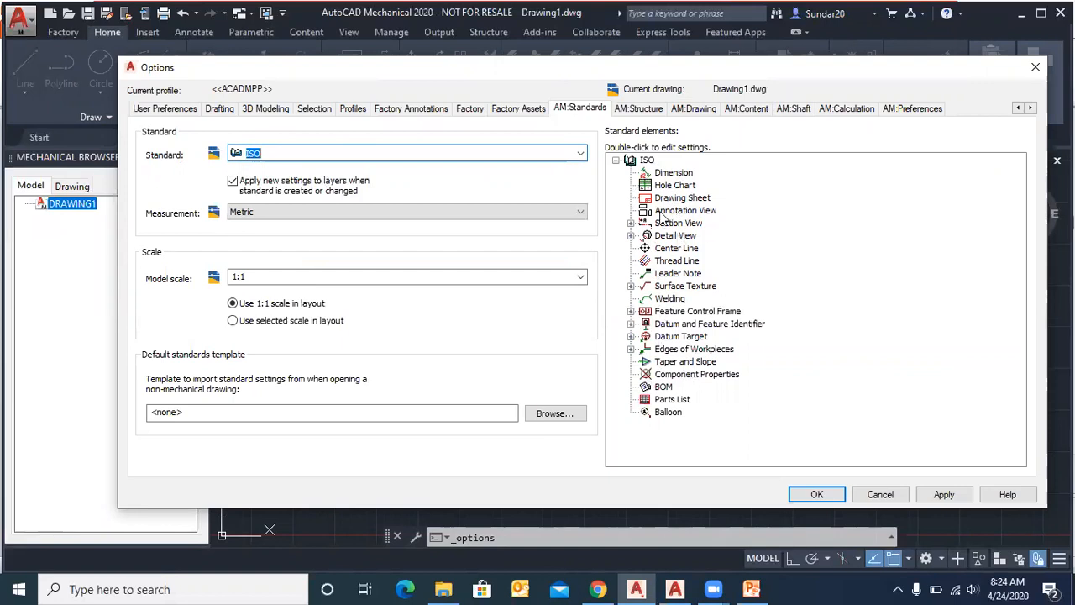
{"action": "left_click", "coordinate": [582, 164]}
{"action": "left_click", "coordinate": [483, 140]}
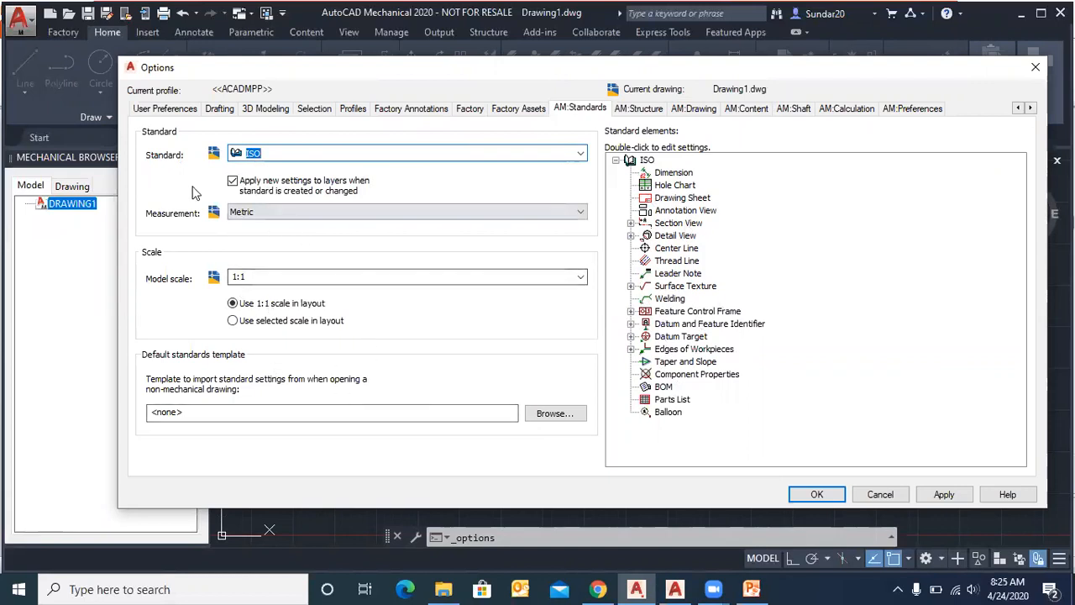
{"action": "left_click", "coordinate": [581, 153]}
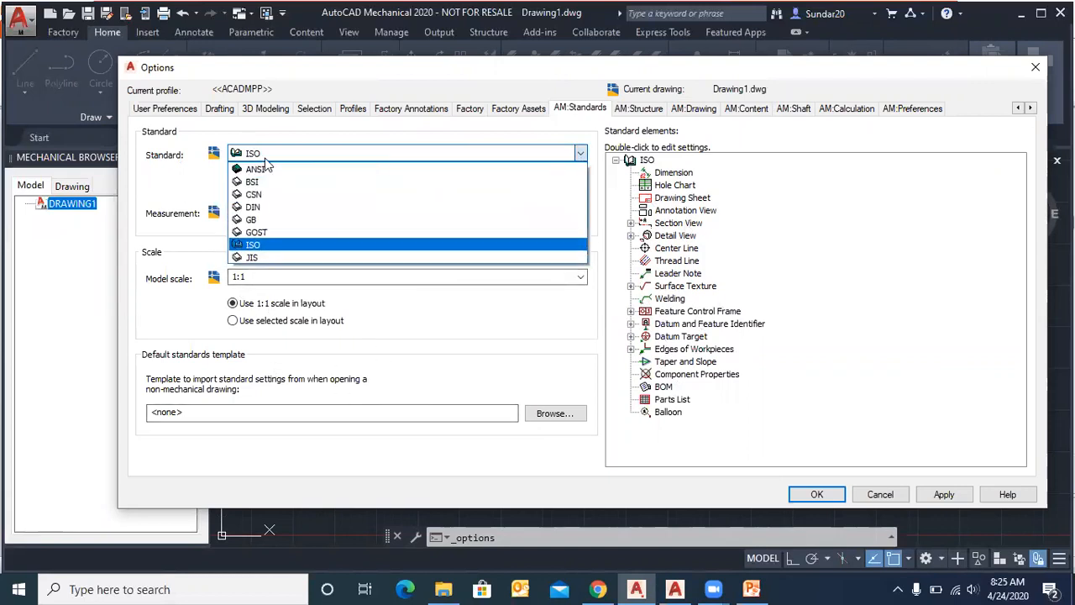
{"action": "left_click", "coordinate": [255, 169]}
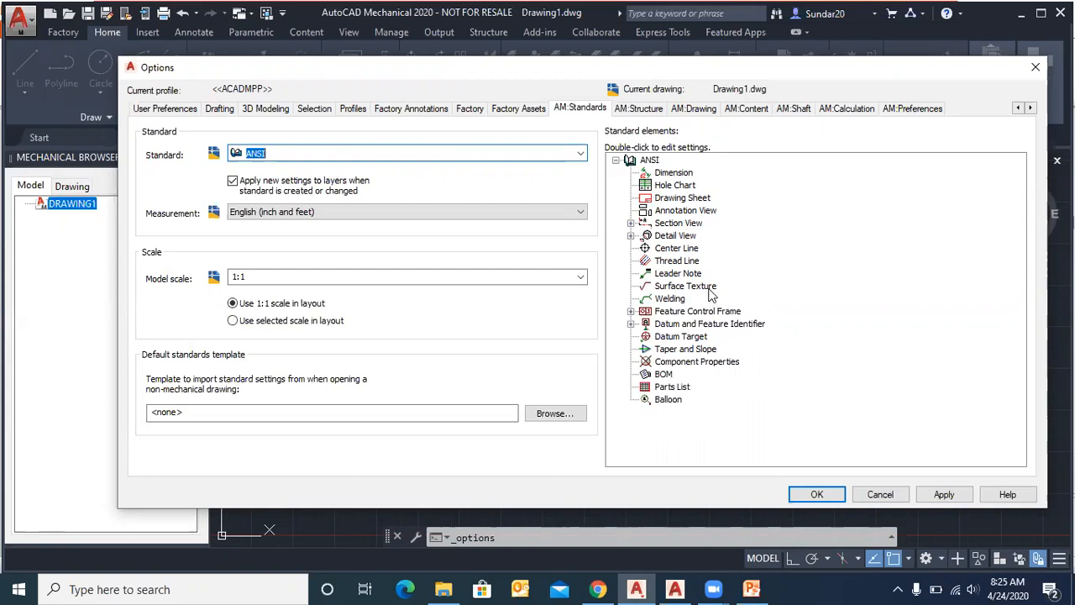
Step: Examine the ANSI standard's dimension settings and base dimension styles, and close the Options dialog
{"action": "right_click", "coordinate": [677, 175]}
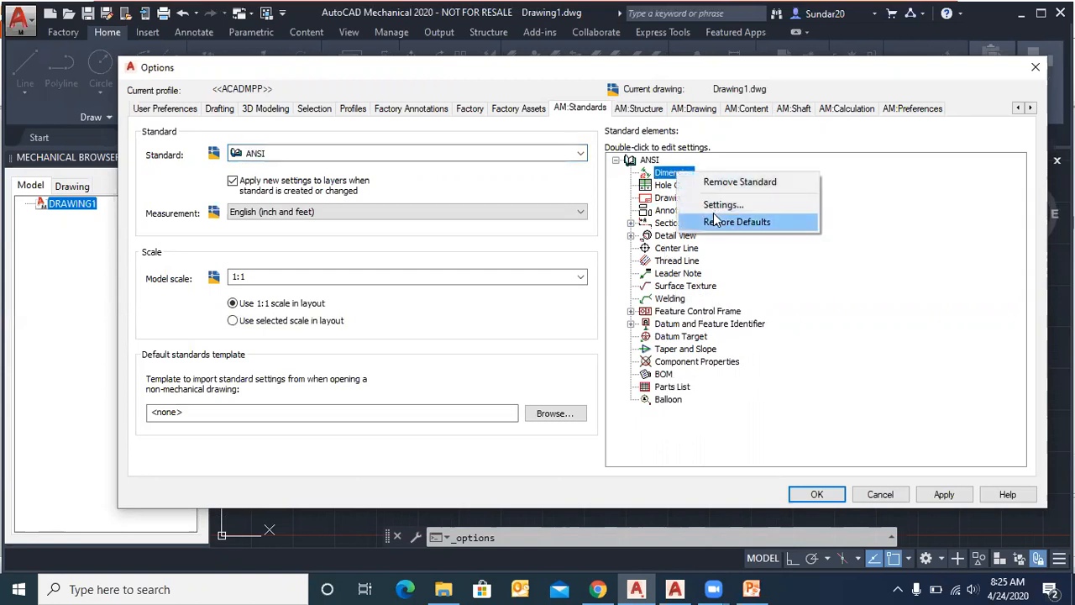
{"action": "left_click", "coordinate": [712, 204]}
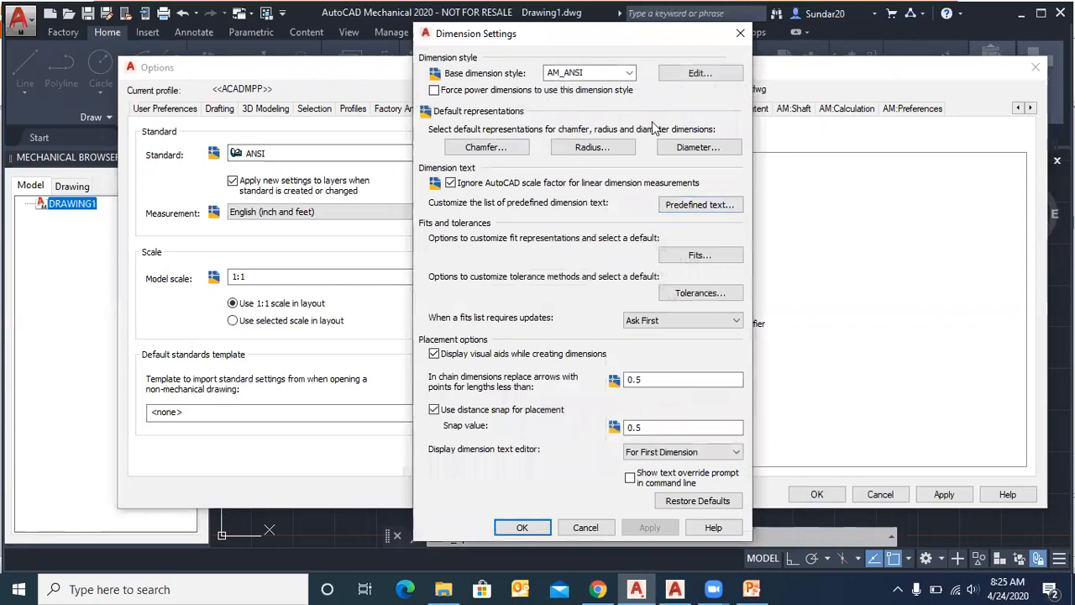
{"action": "left_click", "coordinate": [628, 74]}
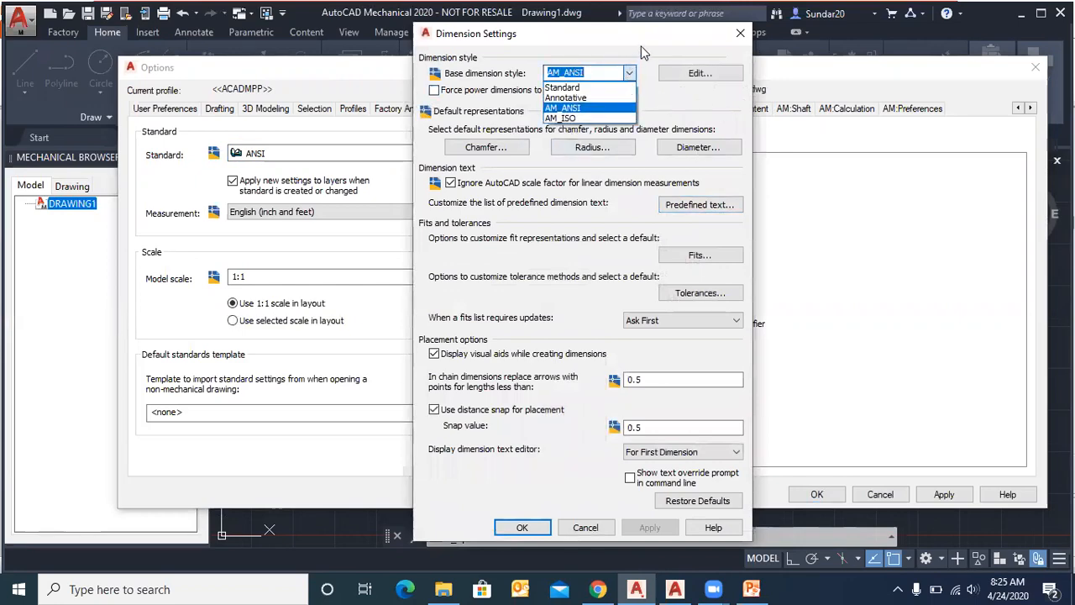
{"action": "left_click", "coordinate": [644, 52]}
{"action": "left_click", "coordinate": [740, 32]}
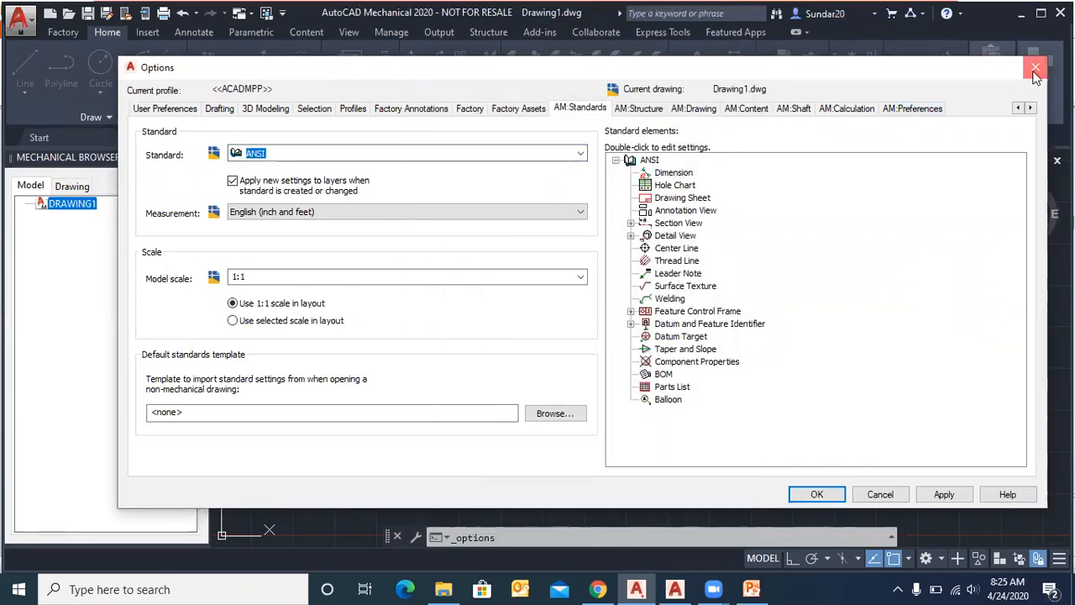
{"action": "left_click", "coordinate": [1035, 71]}
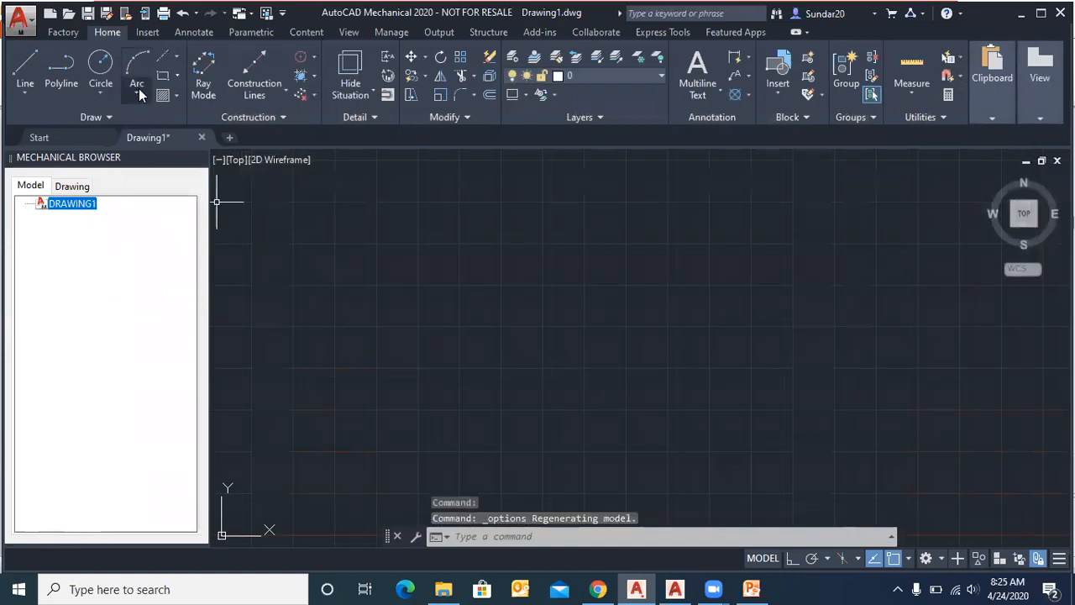
Step: Open the gear_pump_subassy drawing from the Mechanical Structure folder
{"action": "left_click", "coordinate": [69, 14]}
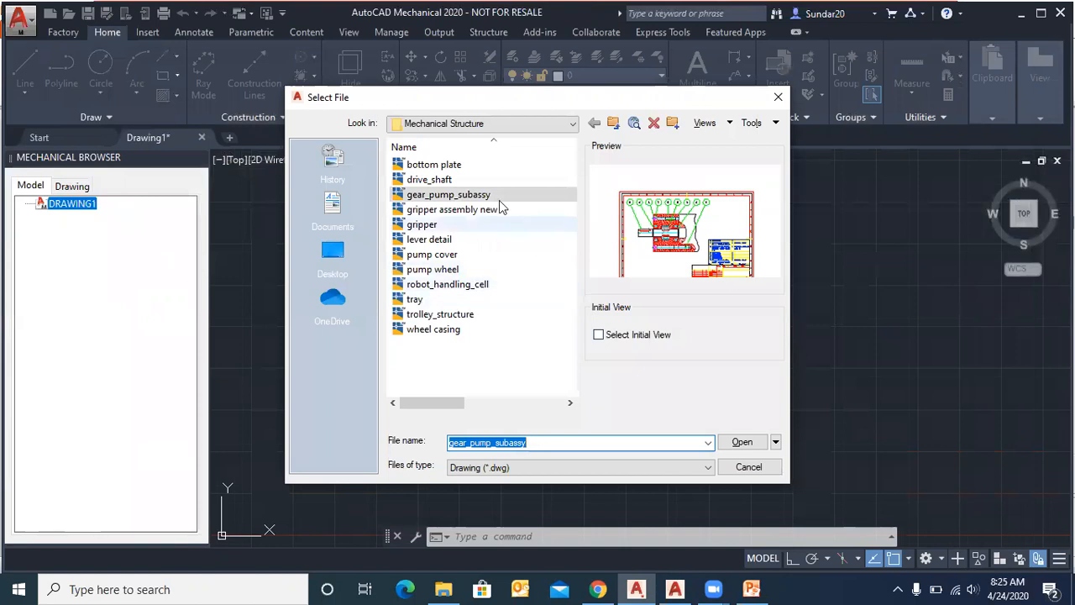
{"action": "left_click", "coordinate": [478, 196]}
{"action": "left_click", "coordinate": [740, 440]}
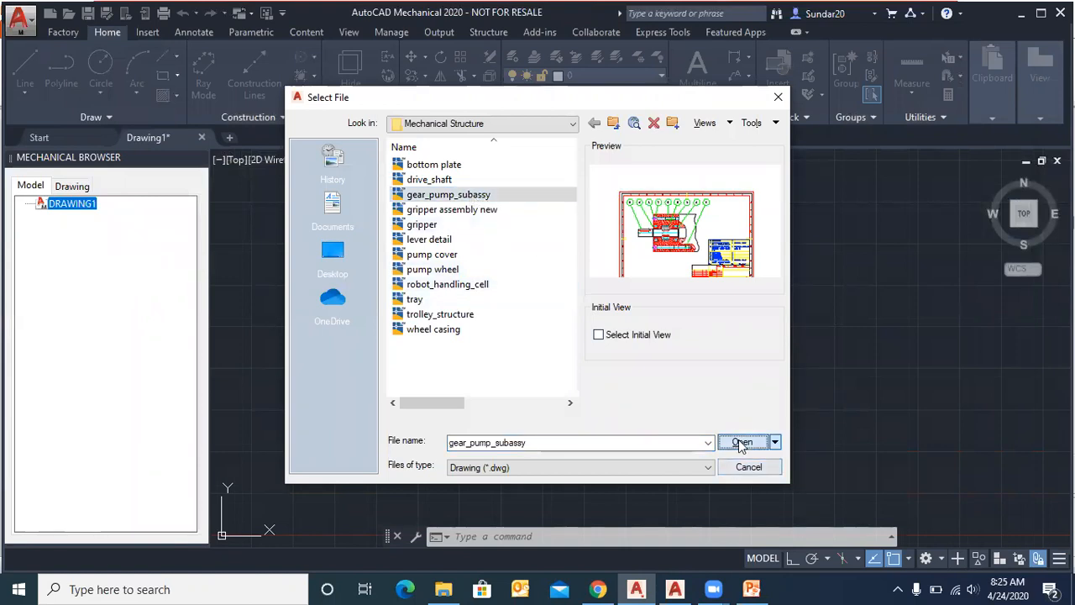
Step: Finish opening gear_pump_subassy as read-only and examine the gear pump's section view and drive shaft
{"action": "left_click", "coordinate": [584, 348]}
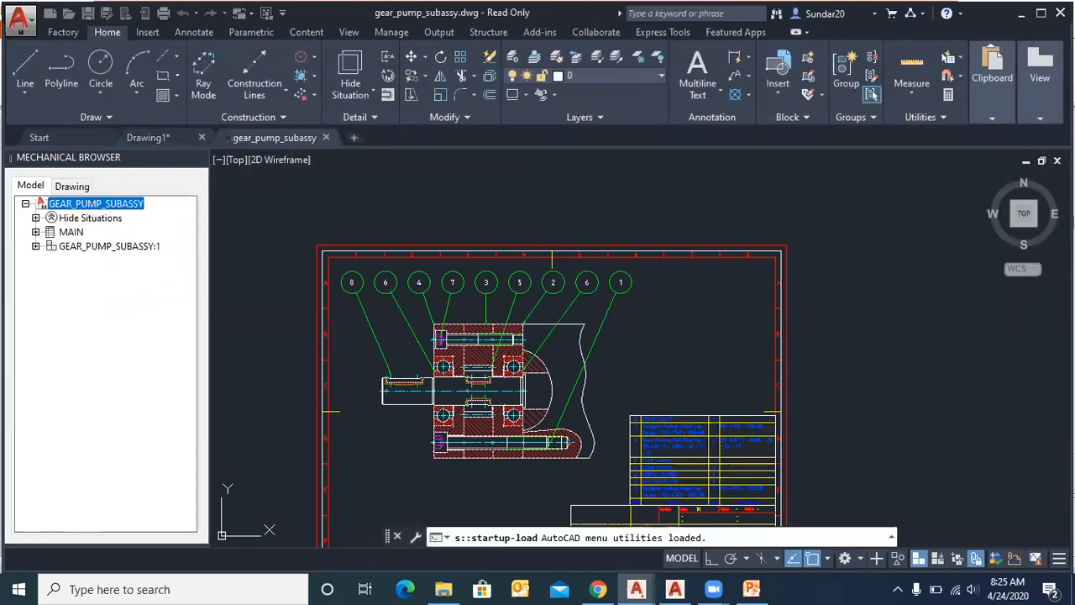
{"action": "left_click", "coordinate": [598, 386]}
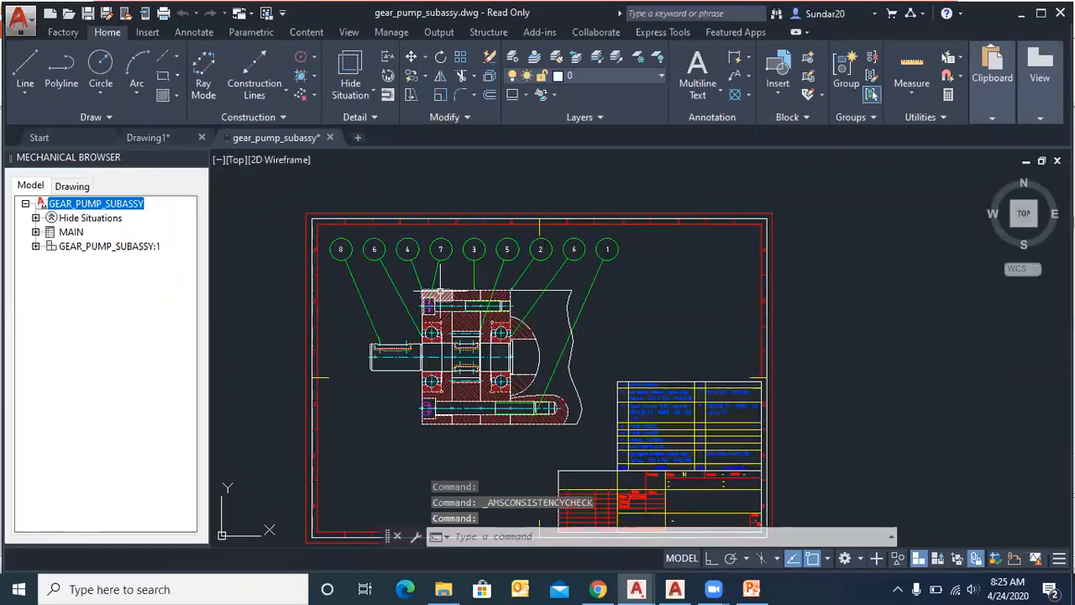
{"action": "scroll", "coordinate": [455, 358], "scroll_direction": "up", "scroll_amount": 2}
{"action": "scroll", "coordinate": [389, 366], "scroll_direction": "up", "scroll_amount": 2}
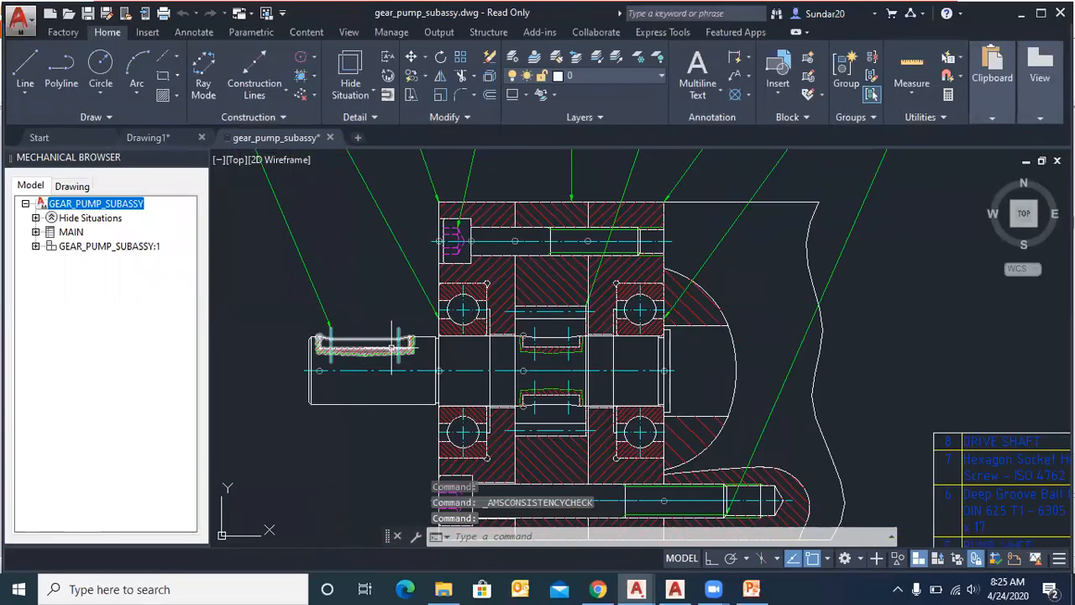
{"action": "scroll", "coordinate": [449, 283], "scroll_direction": "down", "scroll_amount": 2}
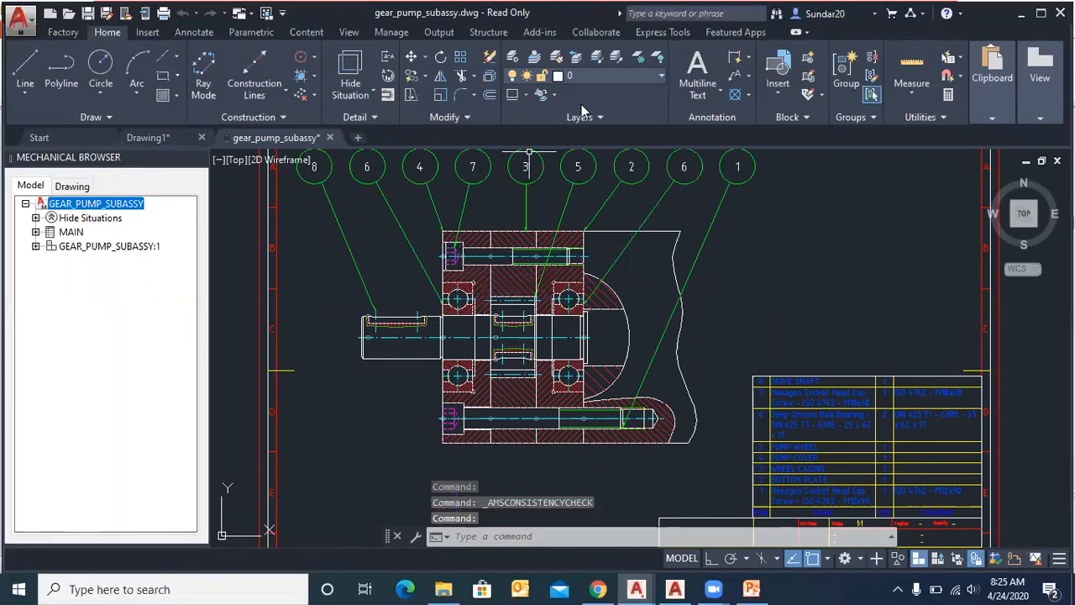
Step: Review the layers available in the gear pump assembly drawing, including the AM layers and those of the component parts
{"action": "left_click", "coordinate": [633, 79]}
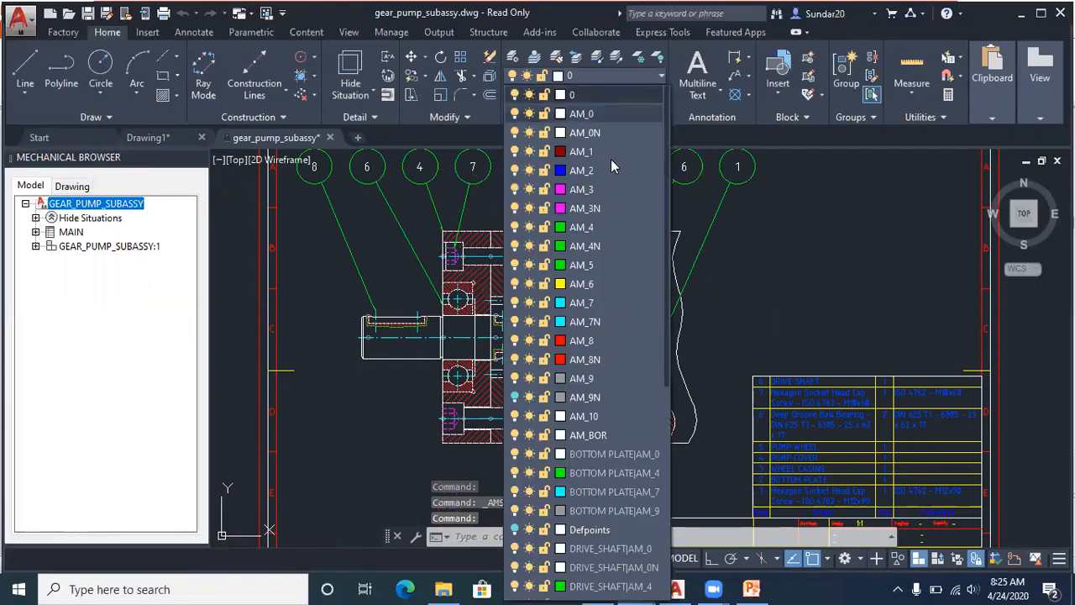
{"action": "scroll", "coordinate": [603, 381], "scroll_direction": "down", "scroll_amount": 3}
{"action": "scroll", "coordinate": [598, 386], "scroll_direction": "up", "scroll_amount": 3}
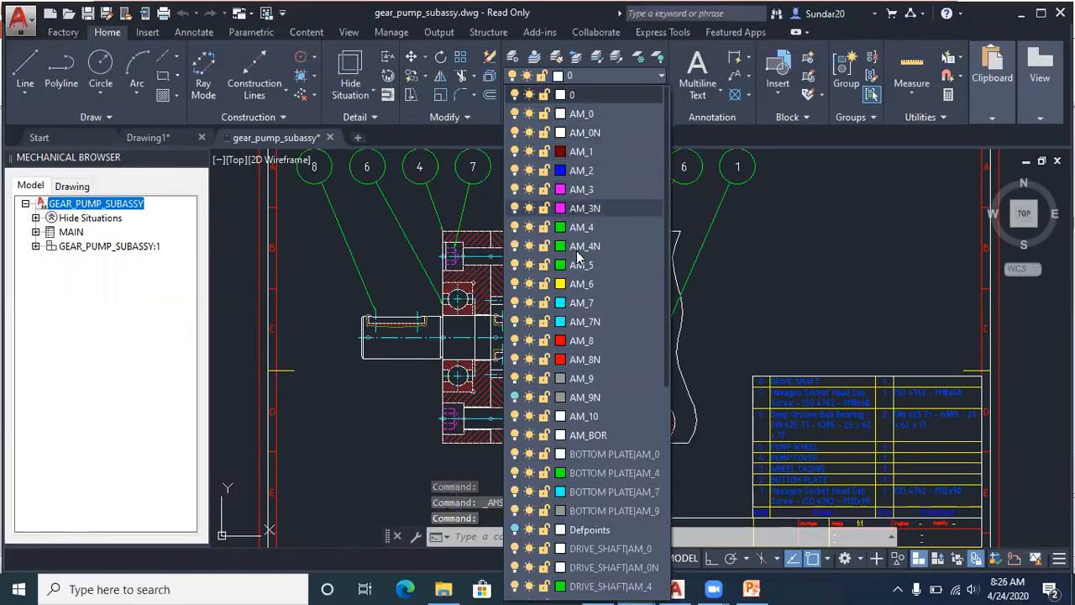
{"action": "scroll", "coordinate": [598, 455], "scroll_direction": "down", "scroll_amount": 1}
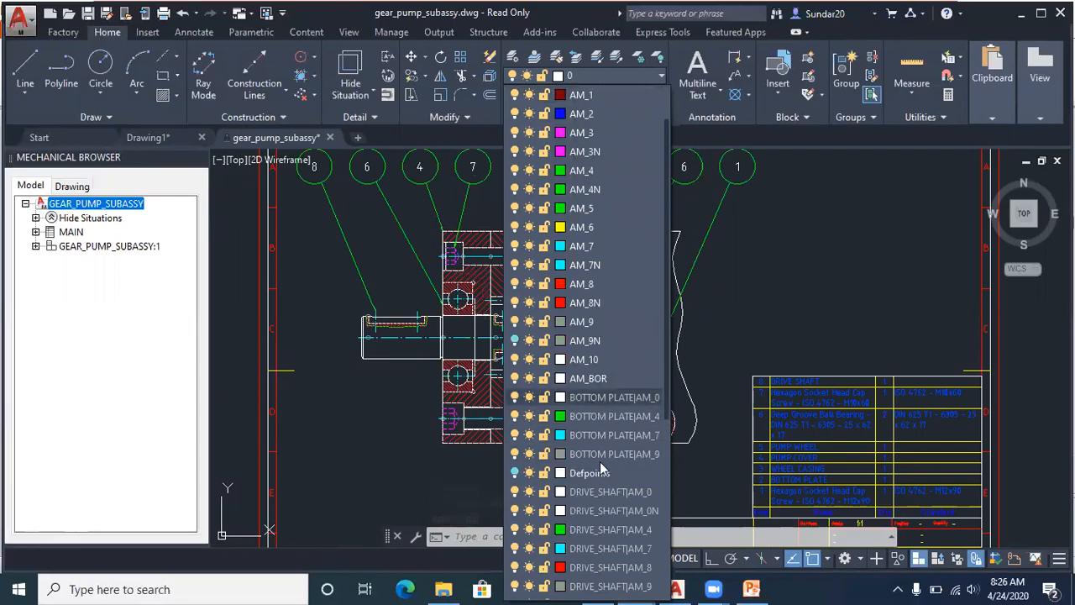
{"action": "left_click", "coordinate": [805, 246]}
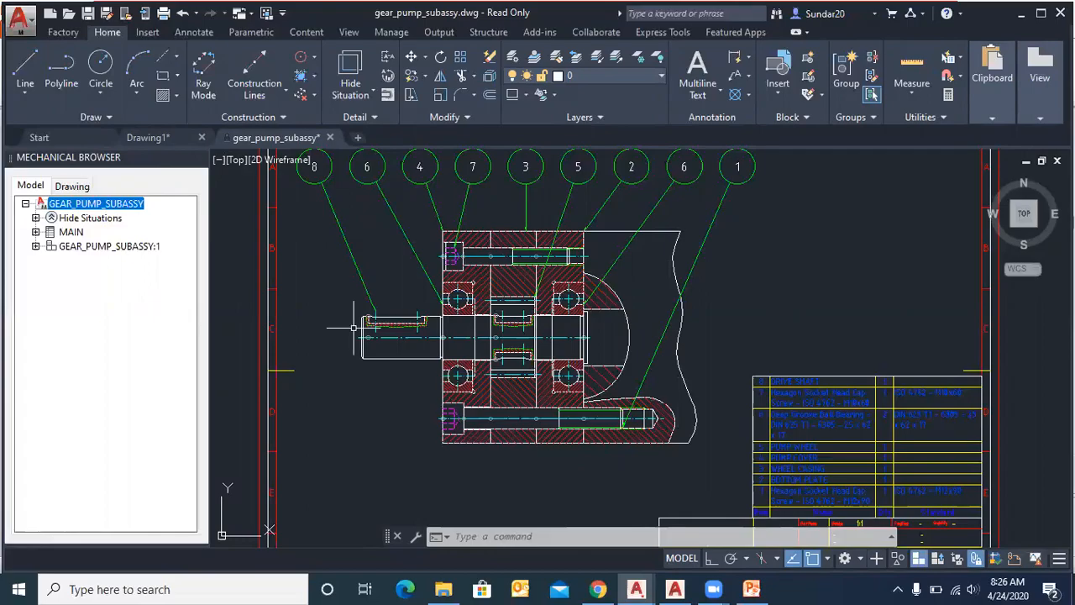
Step: Compare the gear pump assembly with the empty drawing in plain AutoCAD, and return to AutoCAD Mechanical
{"action": "left_click", "coordinate": [675, 589]}
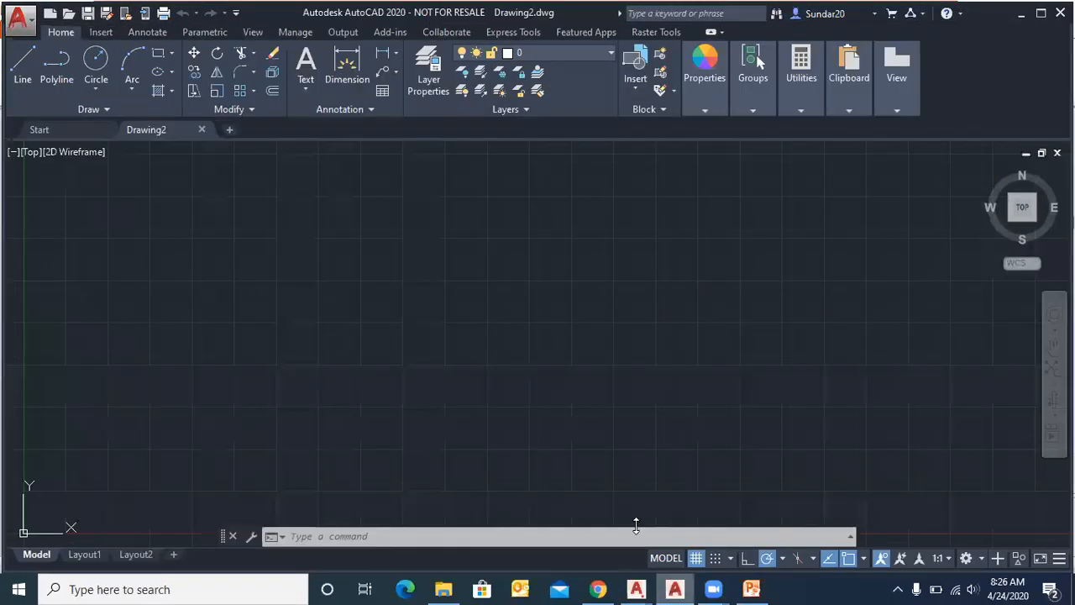
{"action": "left_click", "coordinate": [679, 588]}
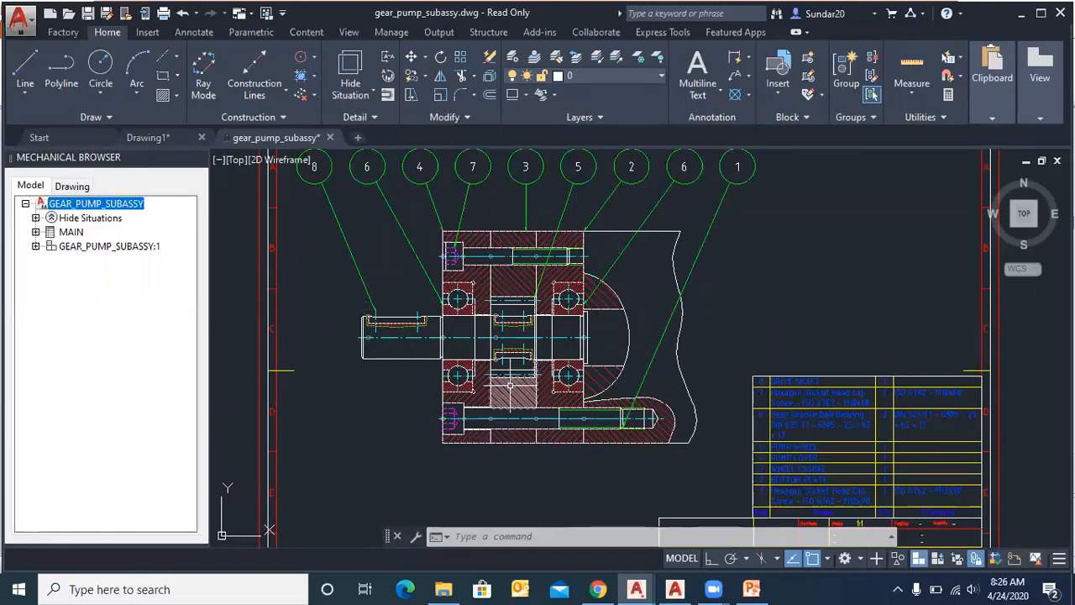
{"action": "scroll", "coordinate": [511, 385], "scroll_direction": "up", "scroll_amount": 5}
{"action": "scroll", "coordinate": [549, 397], "scroll_direction": "down", "scroll_amount": 5}
{"action": "scroll", "coordinate": [546, 313], "scroll_direction": "up", "scroll_amount": 5}
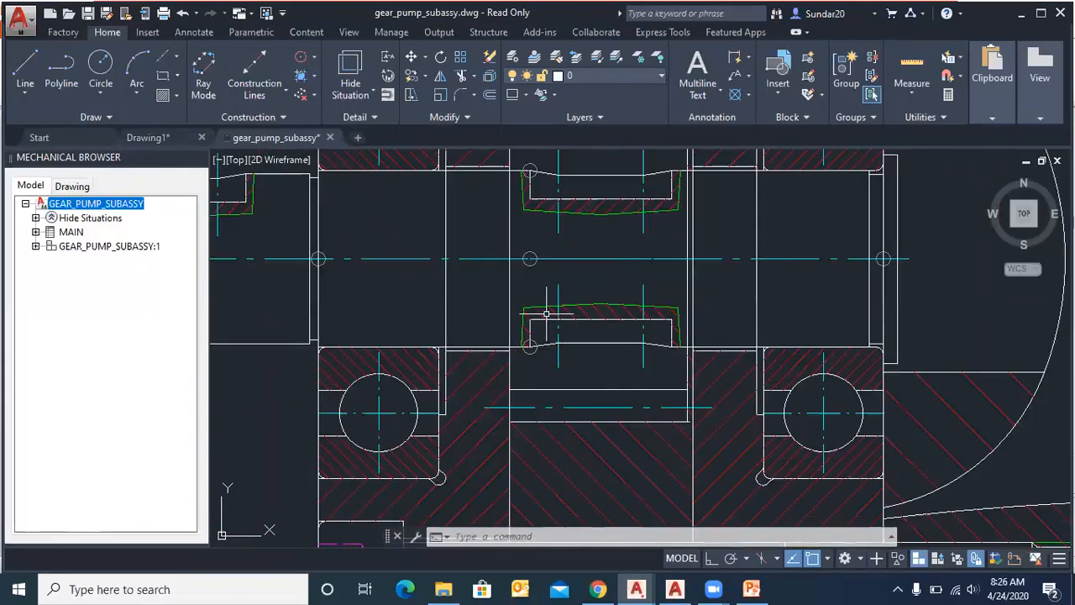
{"action": "scroll", "coordinate": [563, 345], "scroll_direction": "down", "scroll_amount": 5}
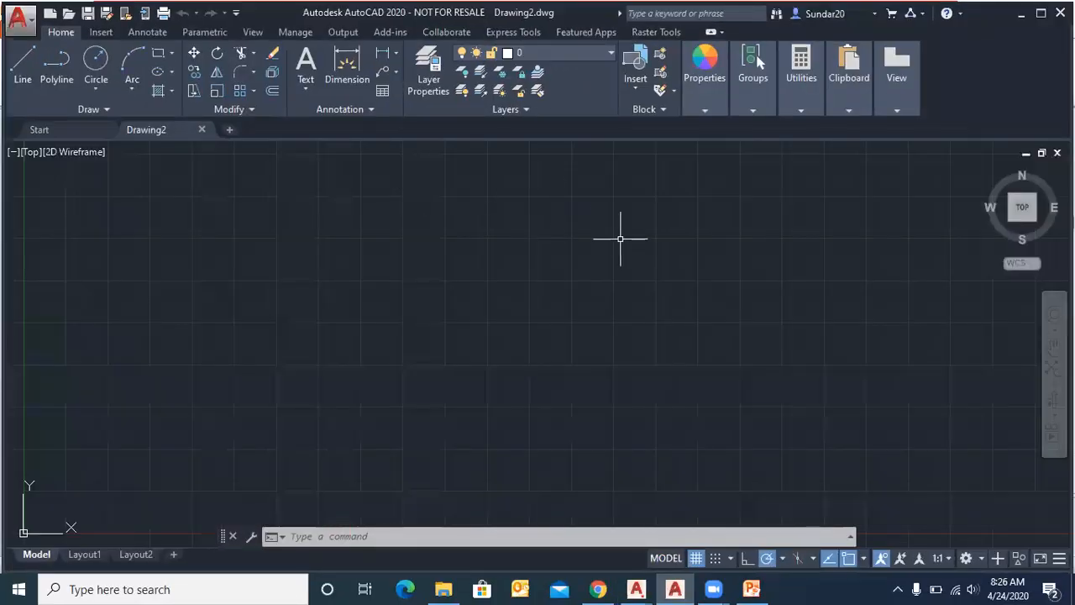
{"action": "left_click", "coordinate": [637, 588]}
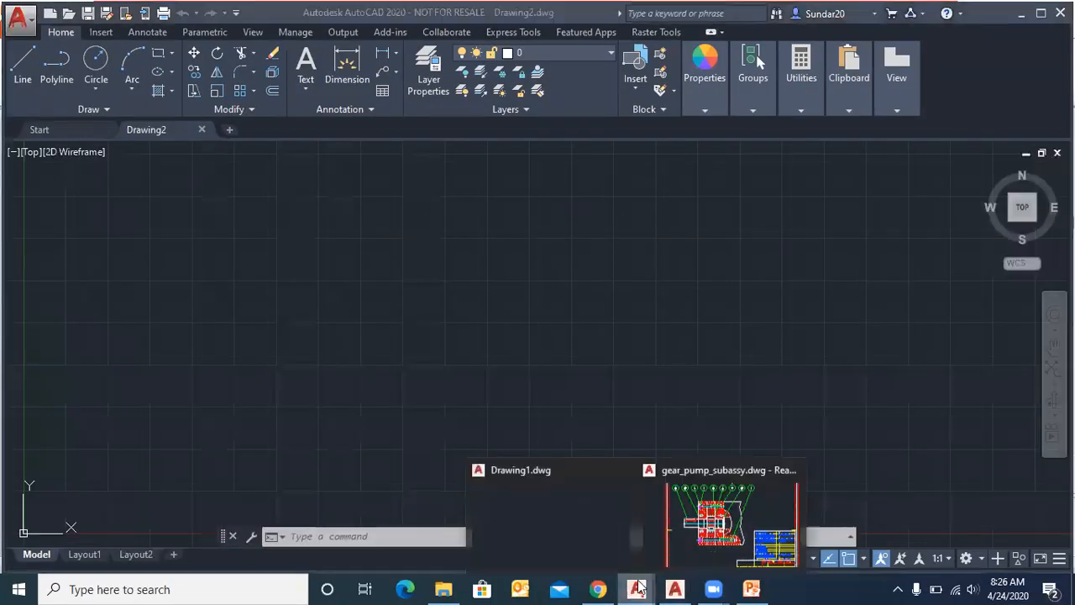
{"action": "left_click", "coordinate": [712, 530]}
{"action": "scroll", "coordinate": [520, 304], "scroll_direction": "up", "scroll_amount": 5}
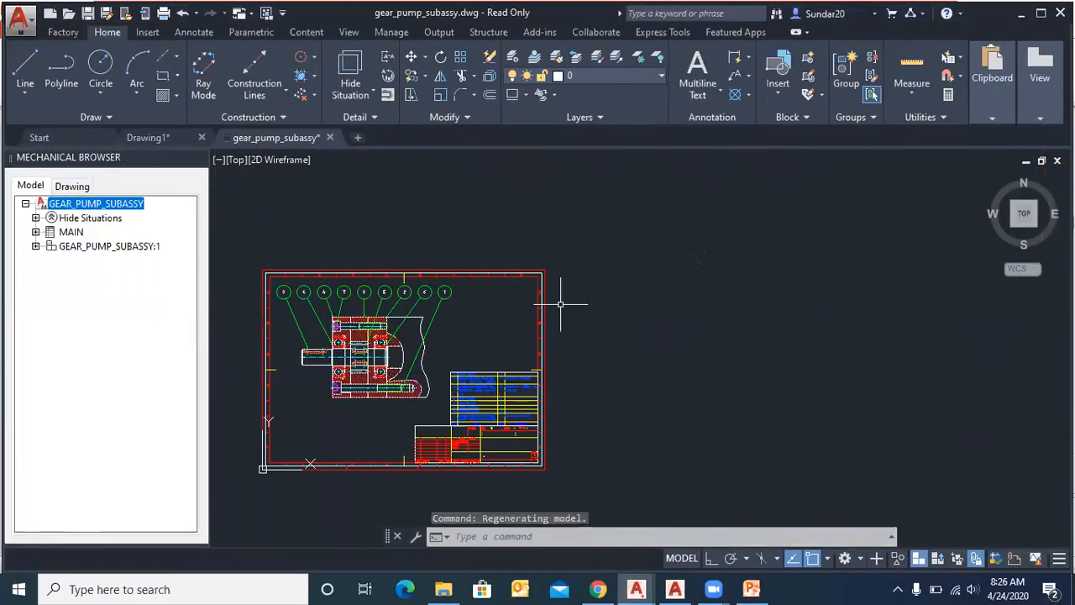
Step: Create a new blank drawing in AutoCAD Mechanical
{"action": "left_click", "coordinate": [178, 58]}
{"action": "left_click", "coordinate": [189, 82]}
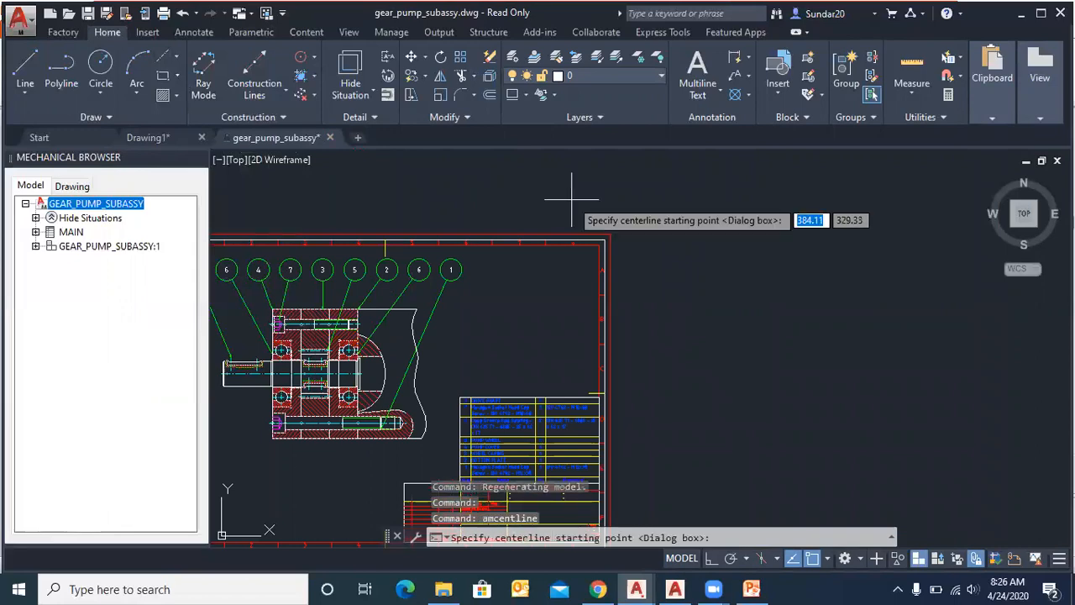
{"action": "left_click", "coordinate": [357, 138]}
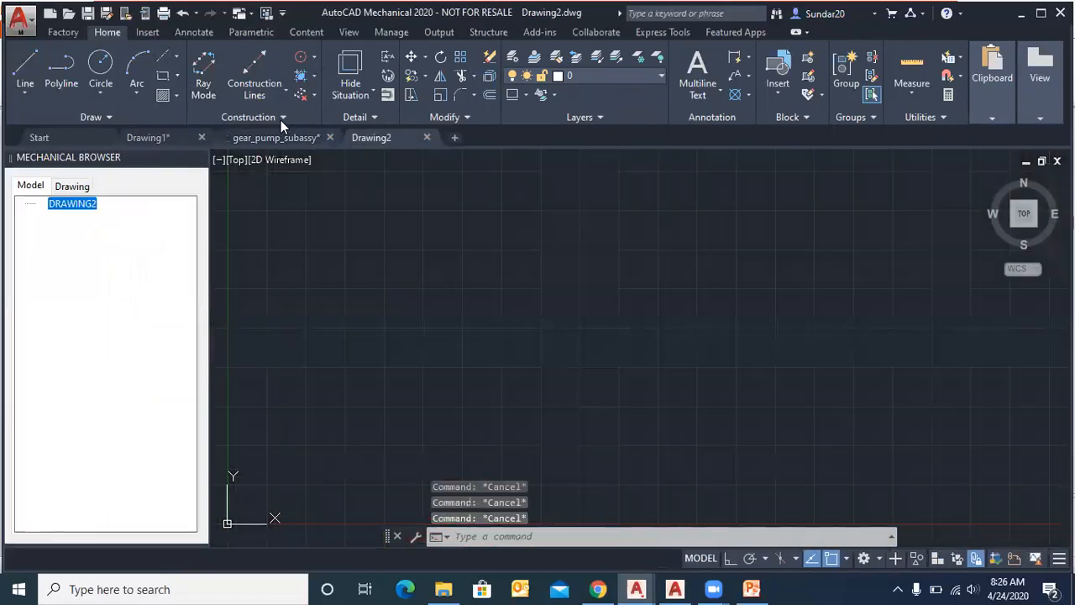
Step: Draw a horizontal centerline across the middle of the blank drawing with the Centerline tool
{"action": "left_click", "coordinate": [177, 55]}
{"action": "left_click", "coordinate": [187, 88]}
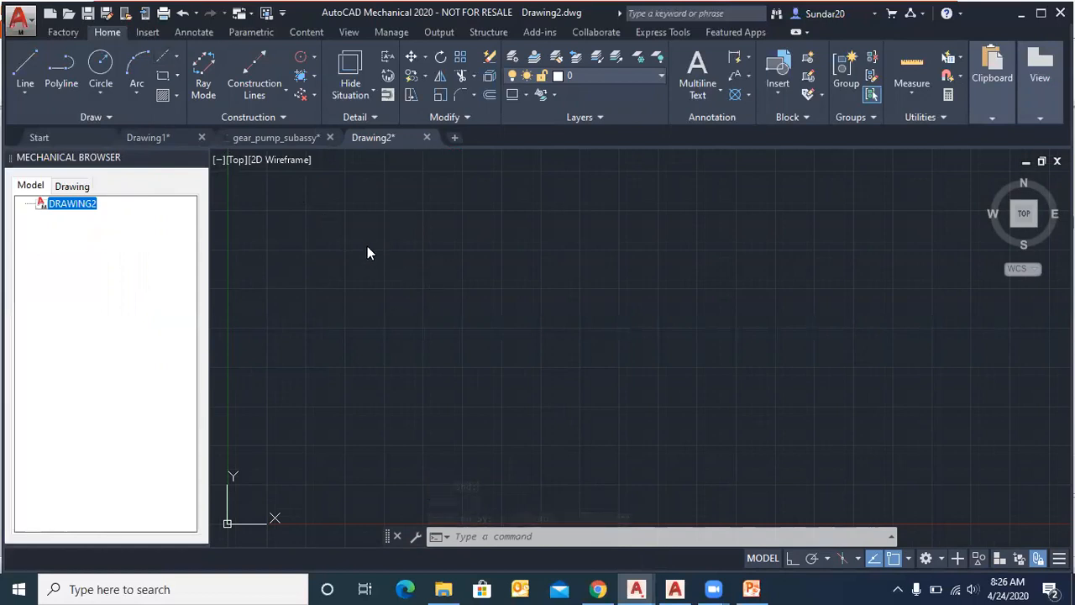
{"action": "left_click", "coordinate": [178, 59]}
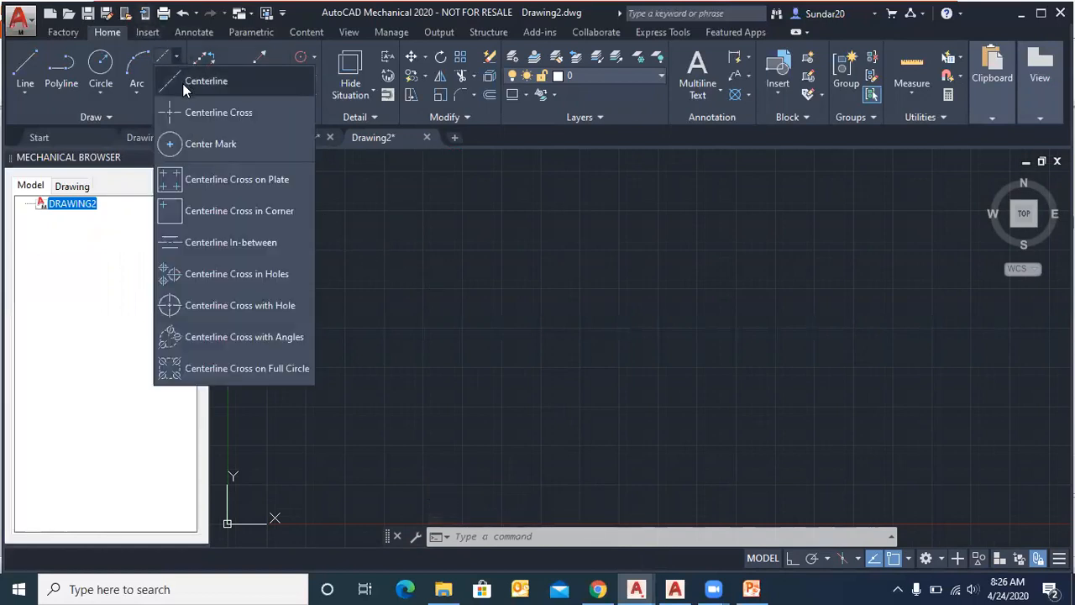
{"action": "left_click", "coordinate": [182, 83]}
{"action": "left_click", "coordinate": [456, 321]}
{"action": "left_click", "coordinate": [790, 316]}
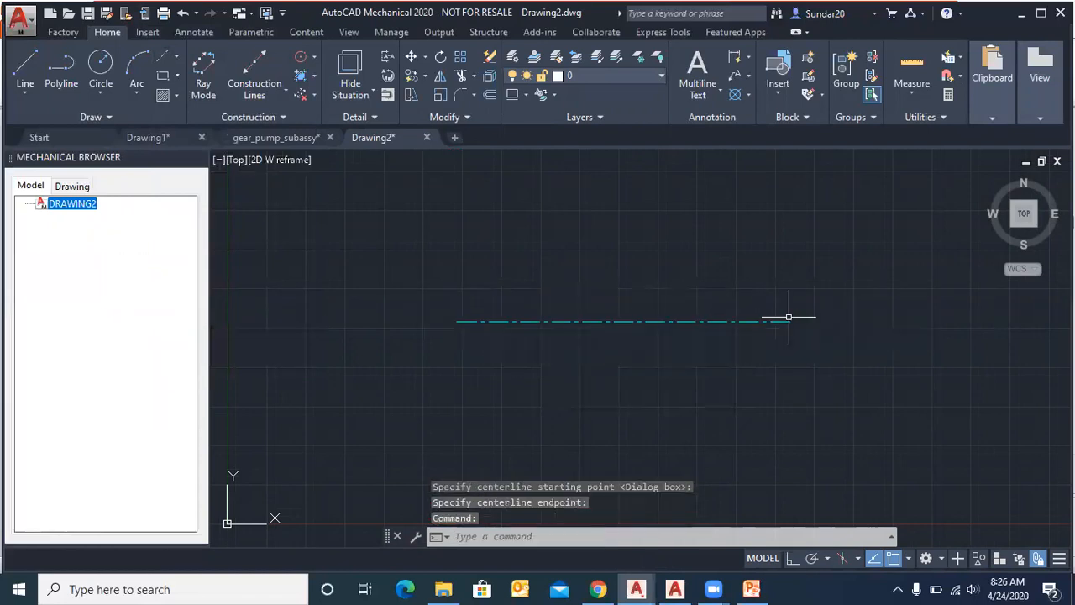
{"action": "scroll", "coordinate": [605, 315], "scroll_direction": "up", "scroll_amount": 4}
{"action": "scroll", "coordinate": [588, 307], "scroll_direction": "down", "scroll_amount": 3}
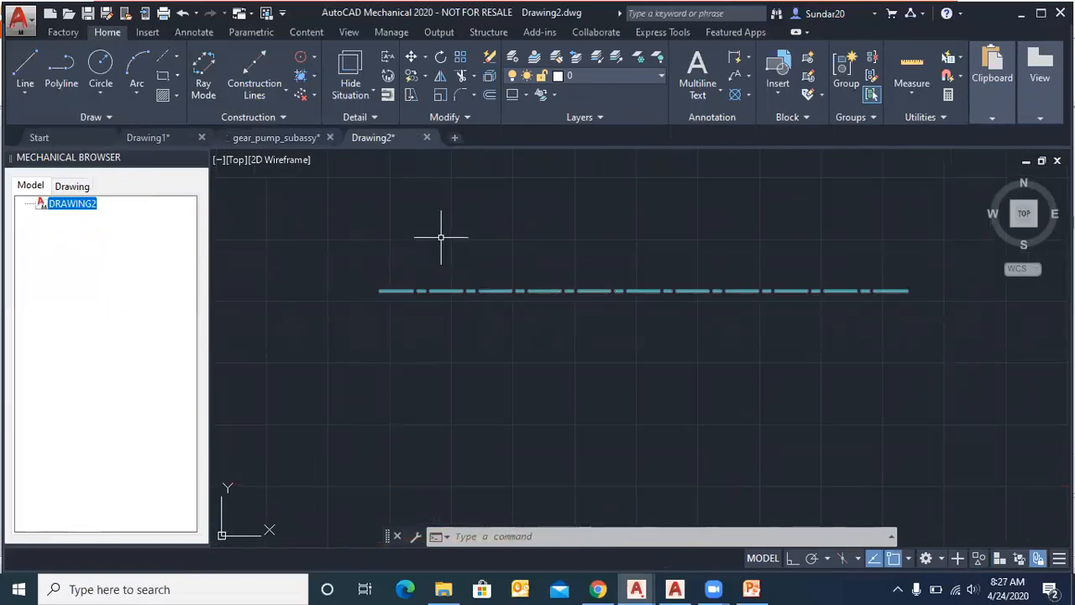
Step: Check which layer the centerline lies on and which layers the new drawing contains, and clear the selection
{"action": "left_click", "coordinate": [491, 291]}
{"action": "left_click", "coordinate": [614, 74]}
{"action": "left_click", "coordinate": [592, 115]}
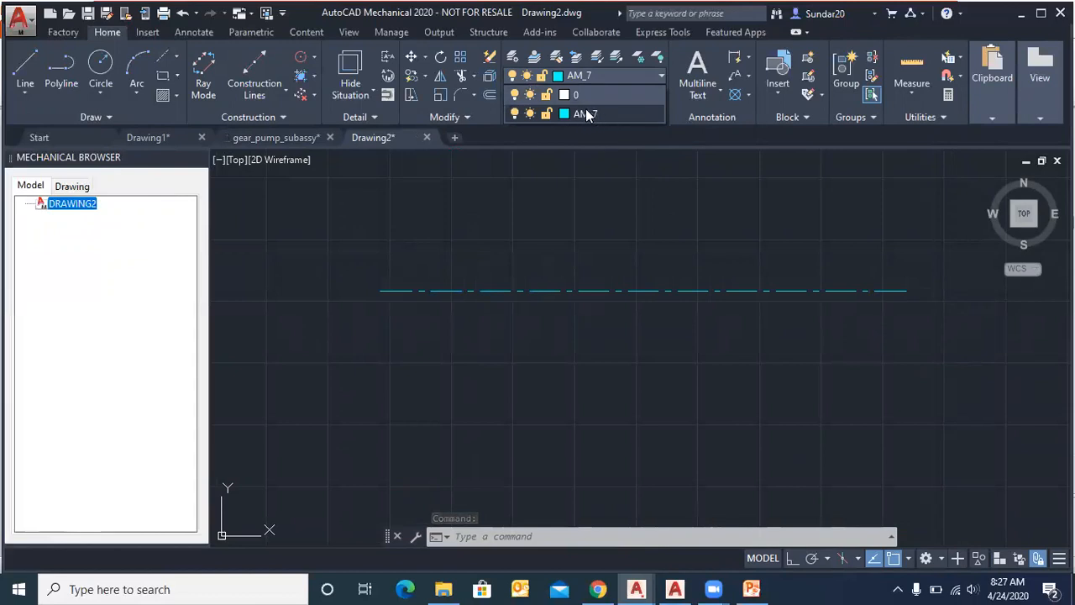
{"action": "left_click", "coordinate": [522, 291]}
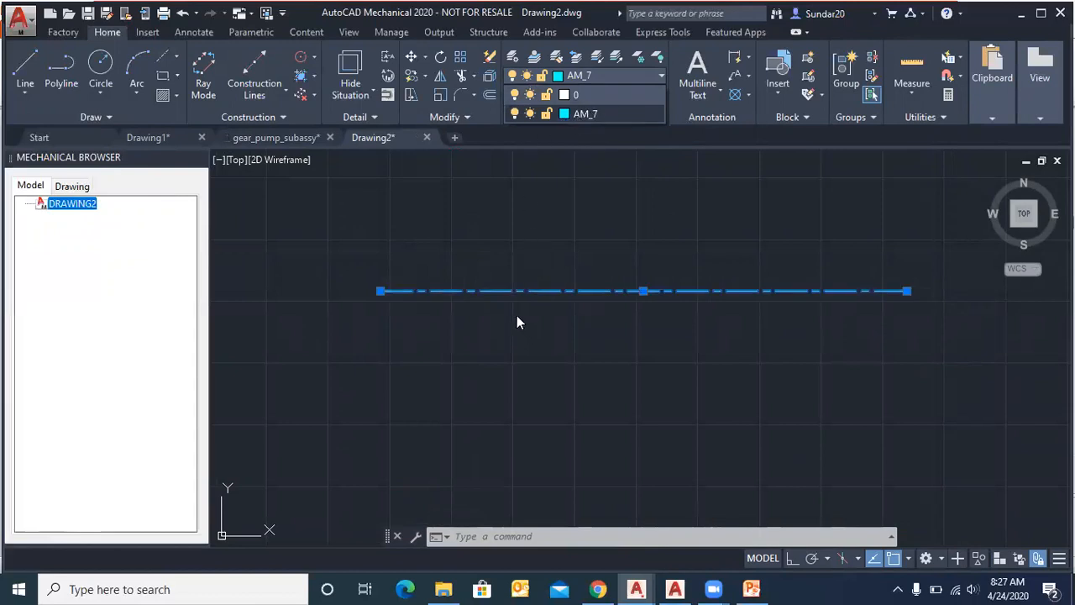
{"action": "left_click", "coordinate": [514, 238]}
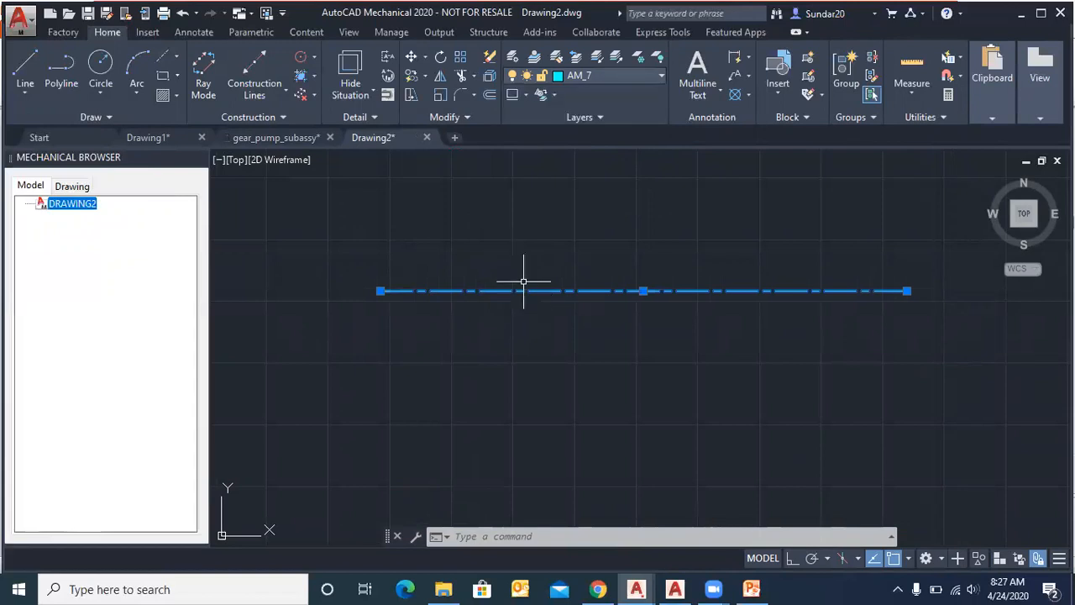
{"action": "key", "text": "Escape"}
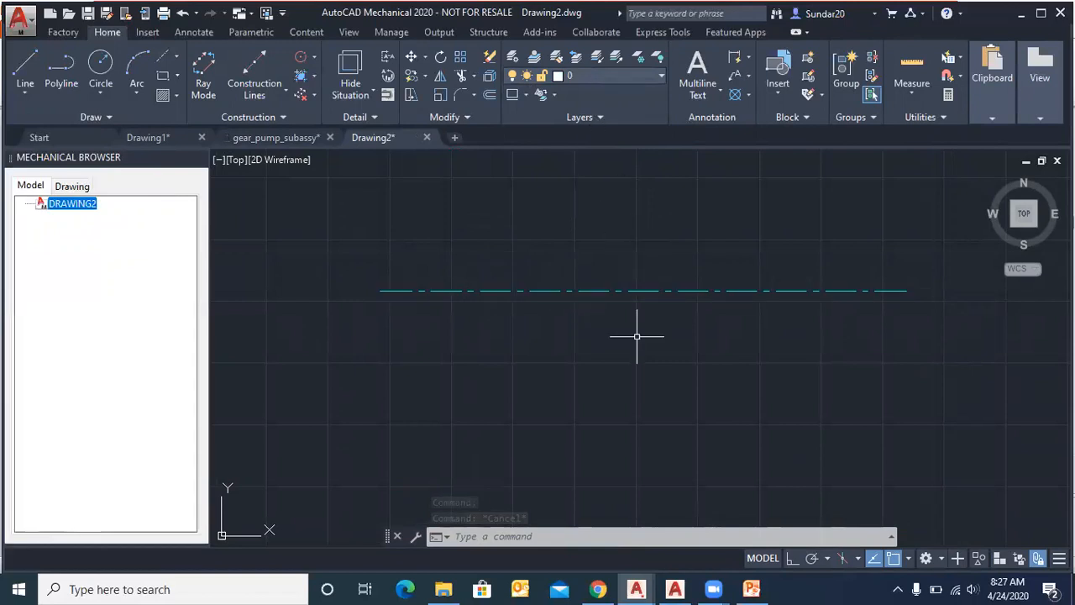
Step: Place a horizontal construction line below the centerline
{"action": "left_click", "coordinate": [276, 93]}
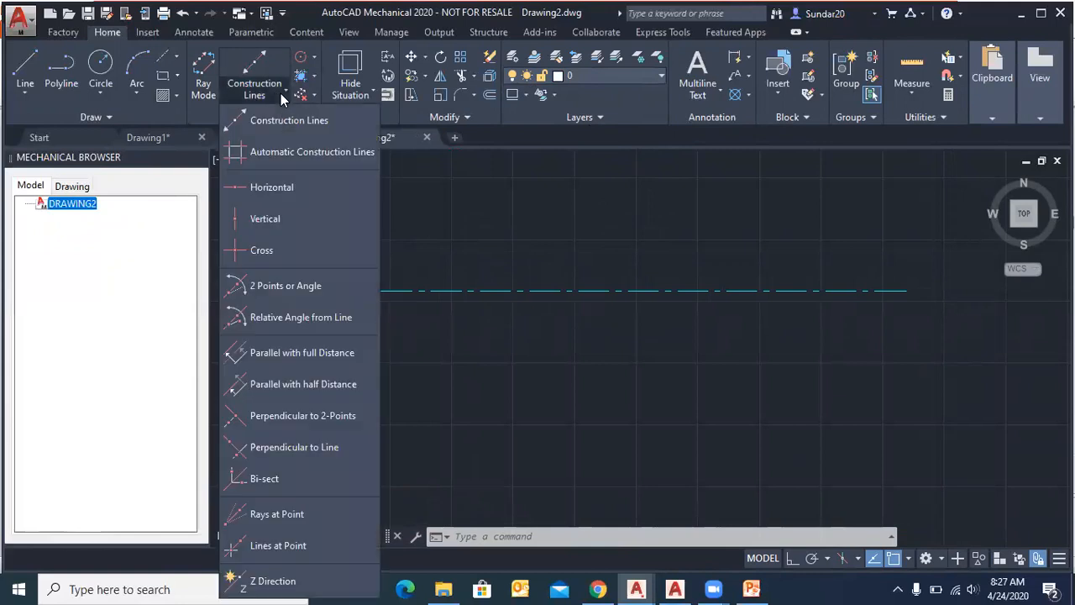
{"action": "left_click", "coordinate": [281, 123]}
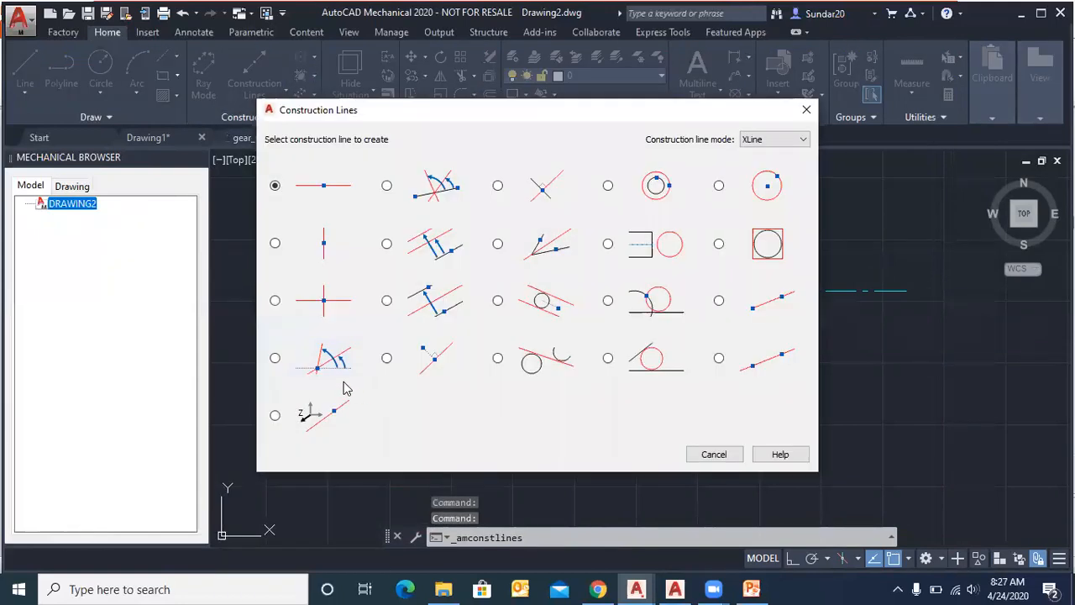
{"action": "left_click", "coordinate": [327, 195]}
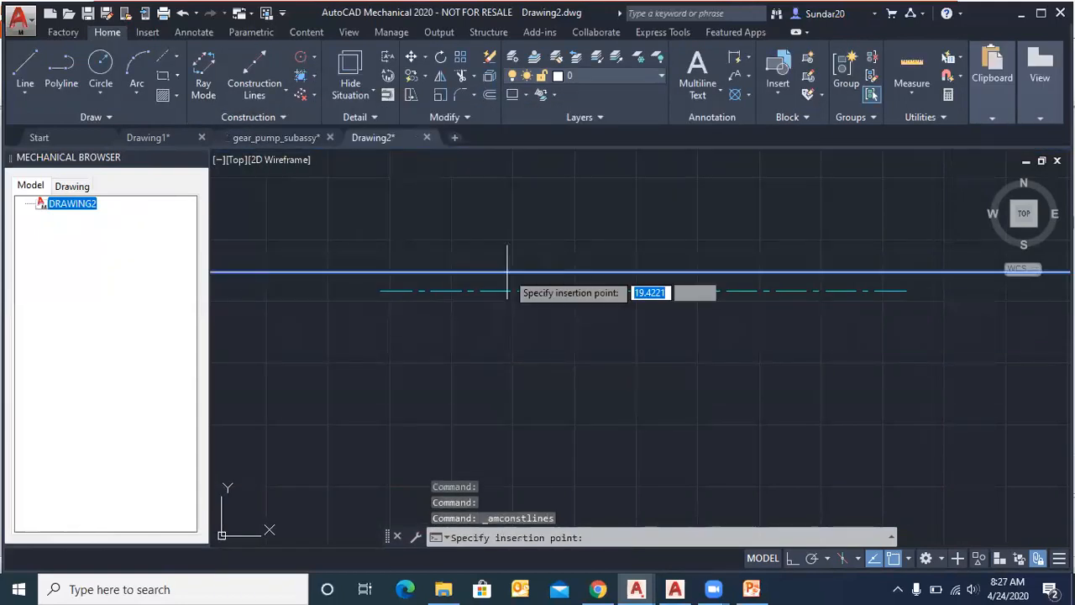
{"action": "left_click", "coordinate": [537, 372]}
{"action": "left_click", "coordinate": [537, 374]}
{"action": "key", "text": "Return"}
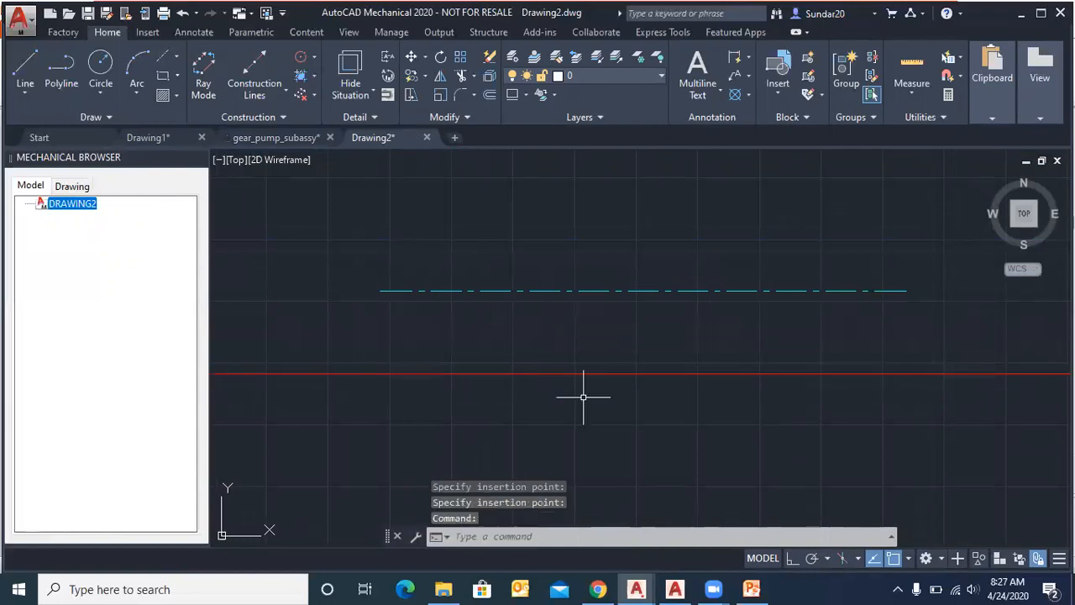
Step: Check which layer the horizontal construction line lies on and review the drawing's layer list
{"action": "left_click", "coordinate": [585, 375]}
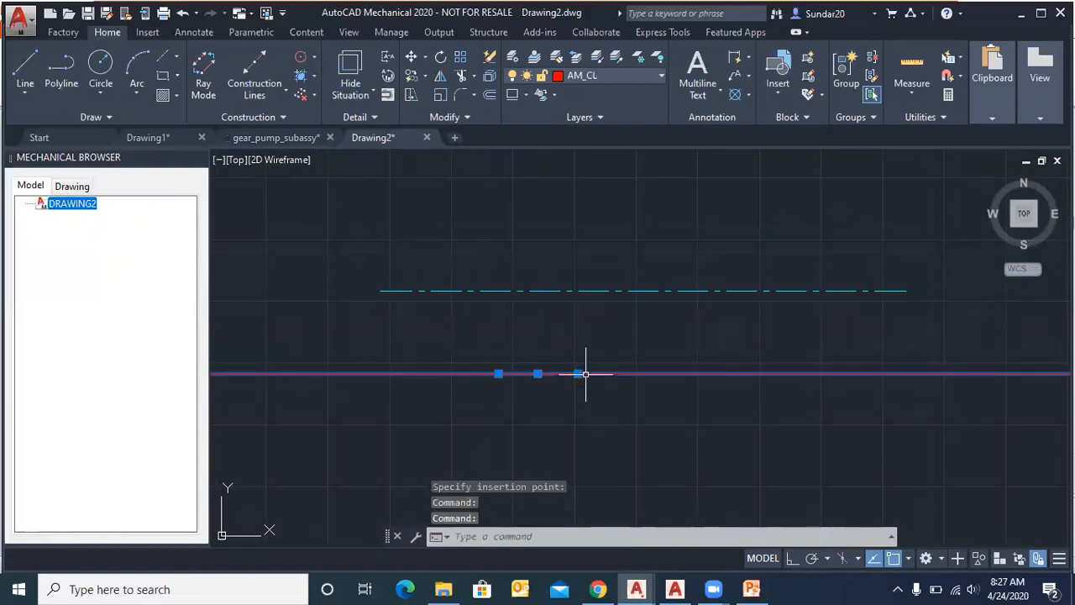
{"action": "left_click", "coordinate": [620, 77]}
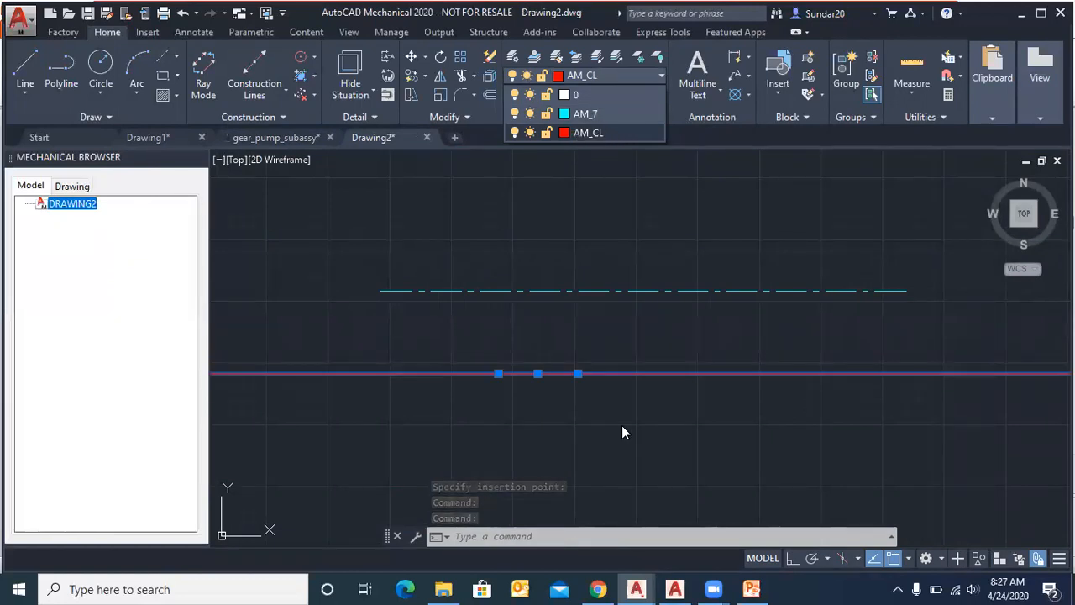
{"action": "left_click", "coordinate": [575, 350]}
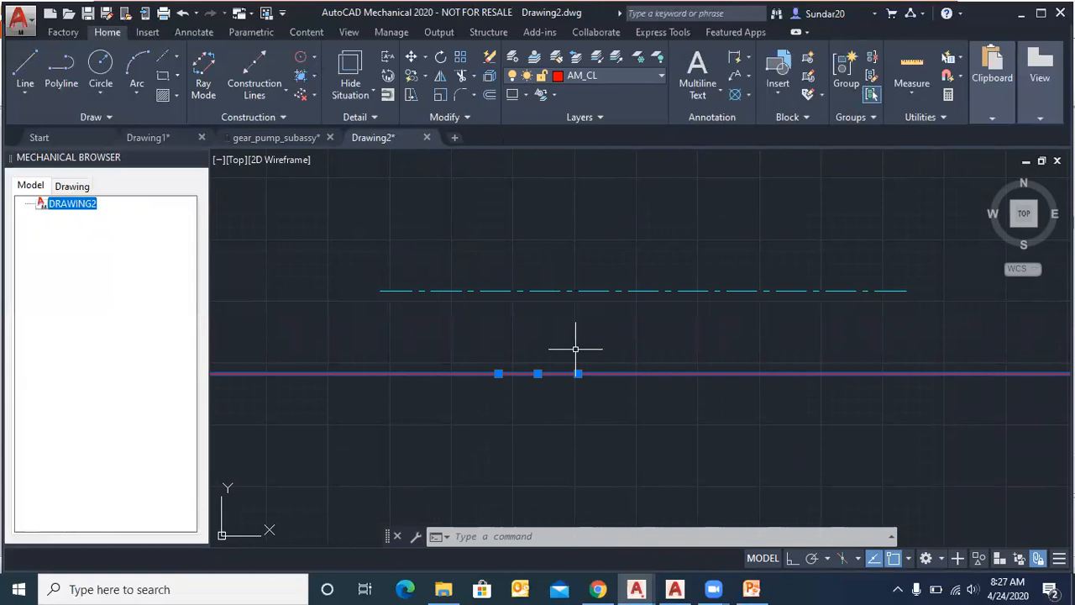
Step: Undo the construction line and the centerline
{"action": "key", "text": "ctrl+z"}
{"action": "key", "text": "ctrl+z"}
{"action": "key", "text": "ctrl+z"}
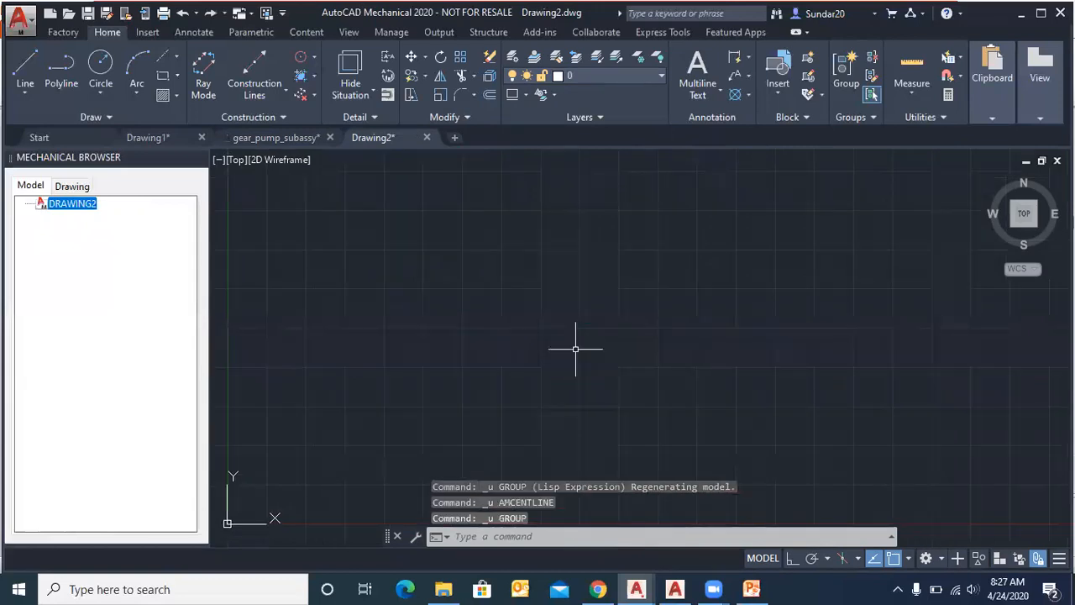
Step: Open the object property settings of the ANSI standard from the mechanical standards options
{"action": "right_click", "coordinate": [476, 226]}
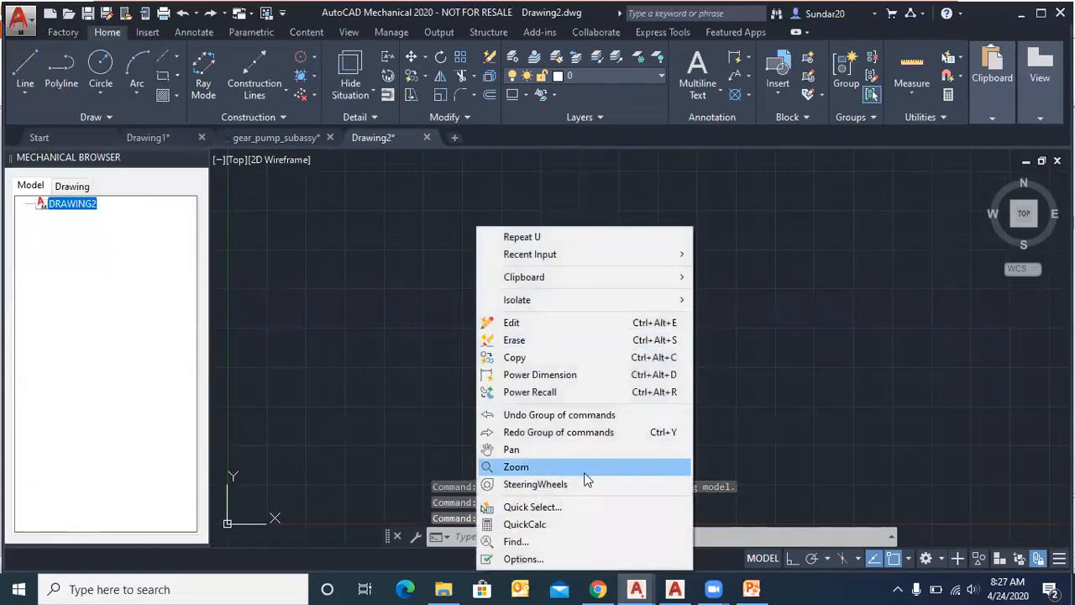
{"action": "right_click", "coordinate": [414, 180]}
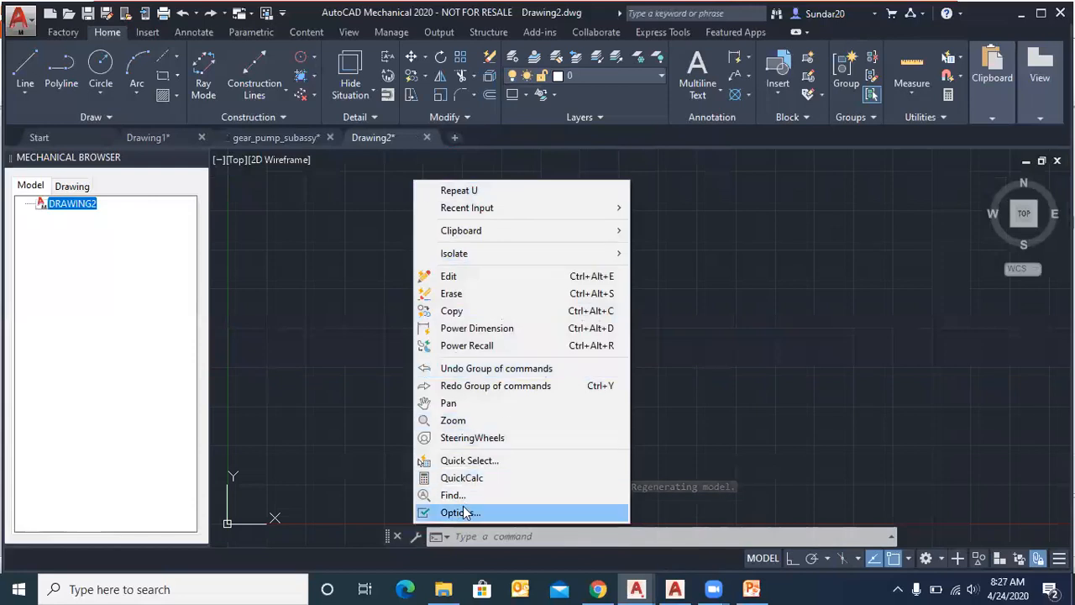
{"action": "left_click", "coordinate": [462, 512]}
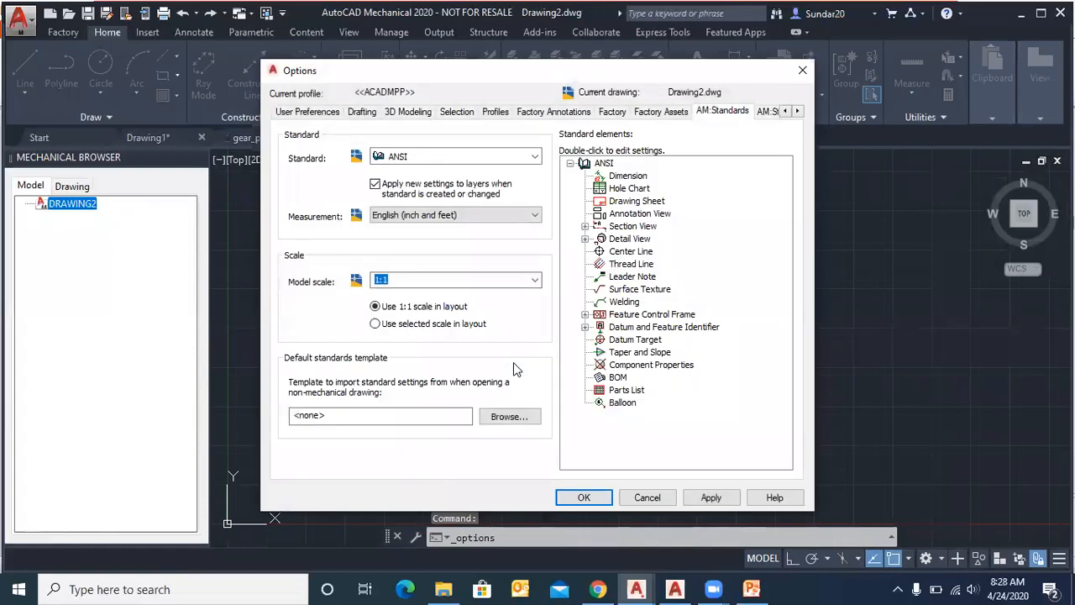
{"action": "right_click", "coordinate": [611, 167]}
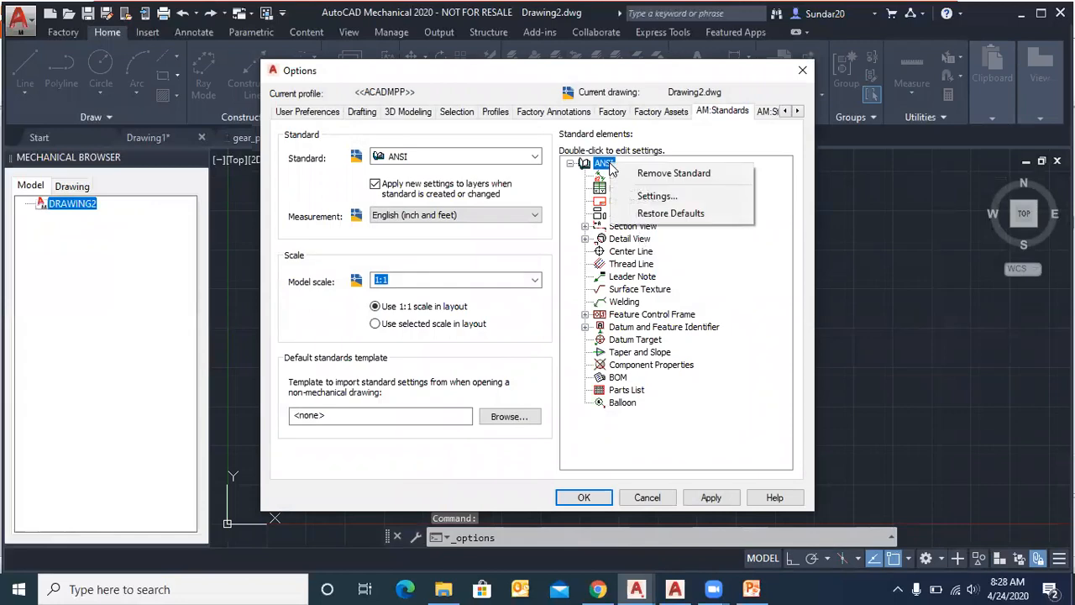
{"action": "left_click", "coordinate": [645, 195]}
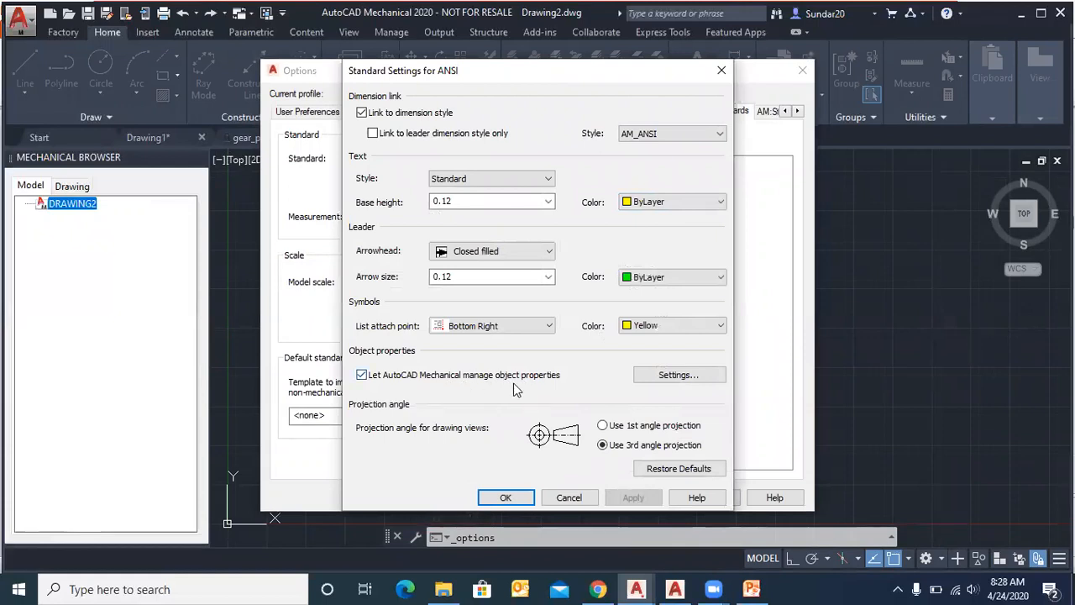
{"action": "left_click", "coordinate": [663, 378]}
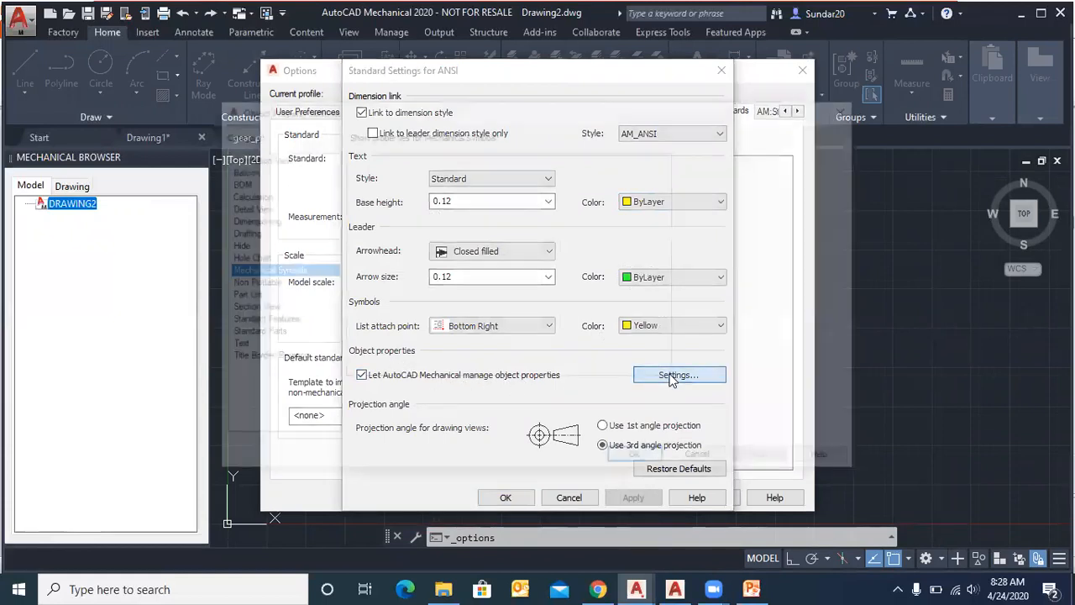
Step: Review the layer and color properties by category, from Annotation View and Balloon through Part List, Section View and Text
{"action": "left_click", "coordinate": [252, 157]}
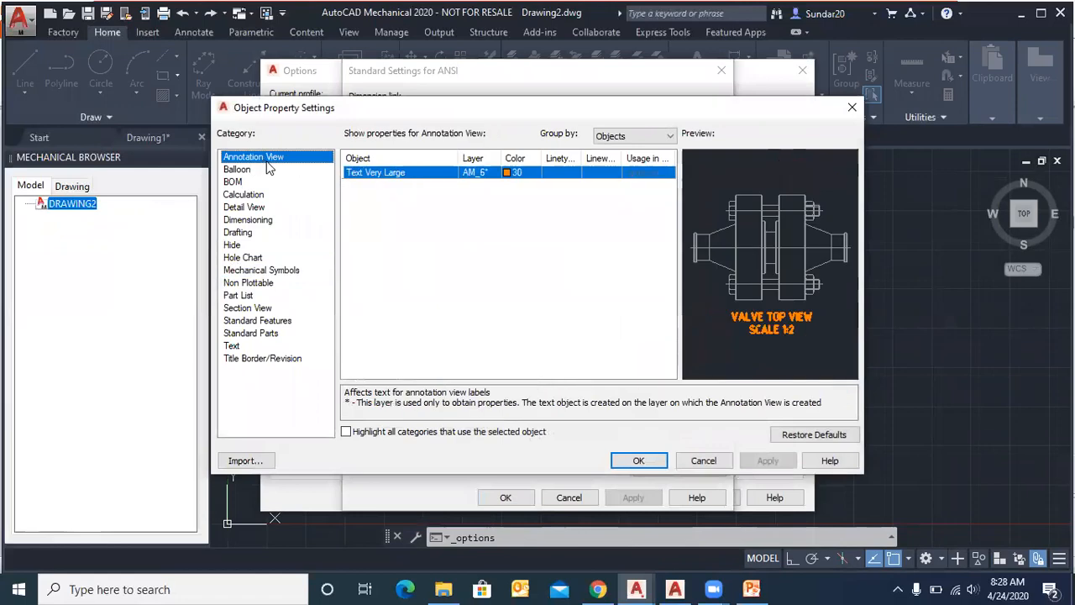
{"action": "left_click", "coordinate": [243, 170]}
{"action": "left_click", "coordinate": [232, 183]}
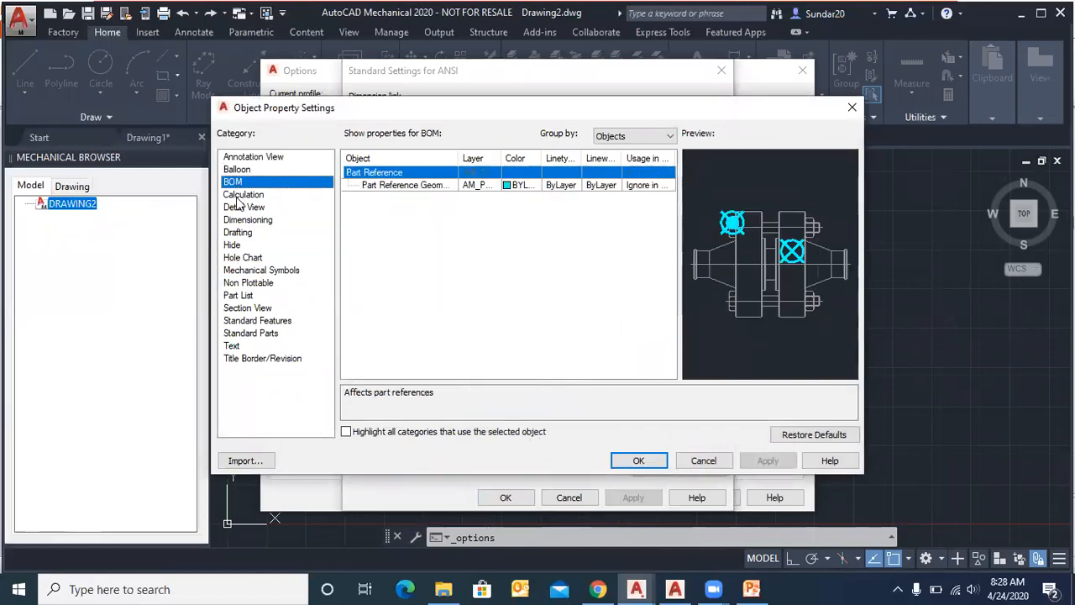
{"action": "left_click", "coordinate": [238, 196]}
{"action": "left_click", "coordinate": [240, 208]}
{"action": "left_click", "coordinate": [237, 220]}
{"action": "left_click", "coordinate": [235, 232]}
{"action": "left_click", "coordinate": [234, 245]}
{"action": "left_click", "coordinate": [236, 258]}
{"action": "left_click", "coordinate": [247, 270]}
{"action": "left_click", "coordinate": [248, 283]}
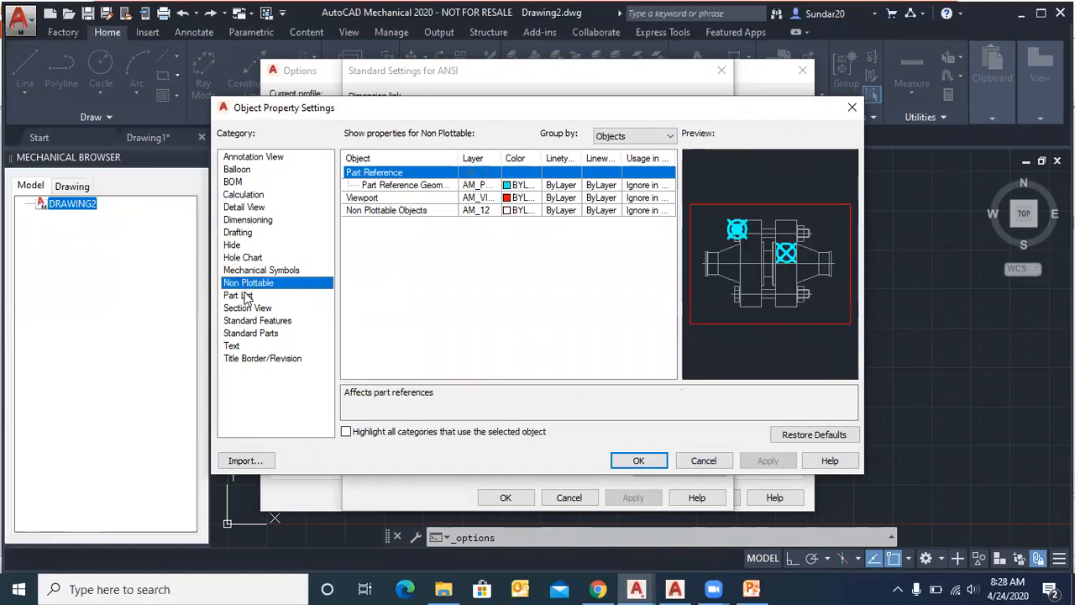
{"action": "left_click", "coordinate": [244, 296]}
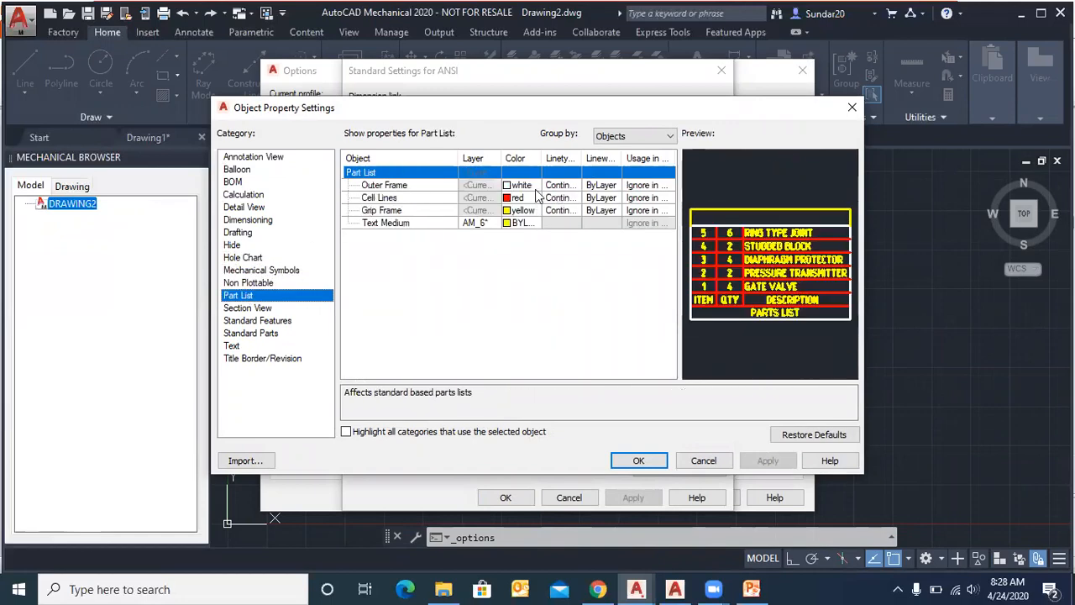
{"action": "left_click", "coordinate": [252, 309]}
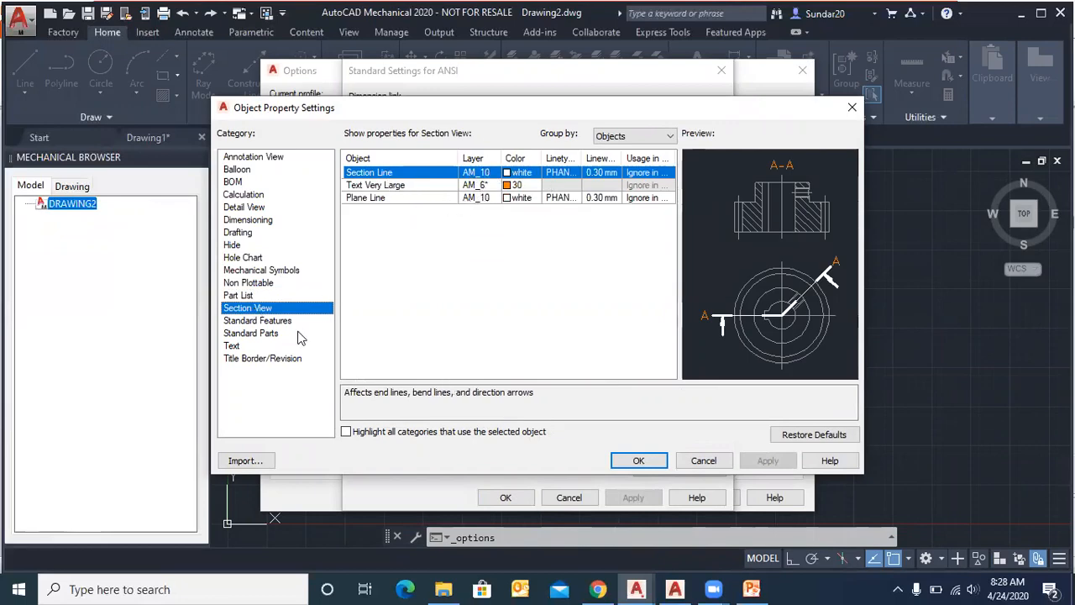
{"action": "left_click", "coordinate": [238, 346]}
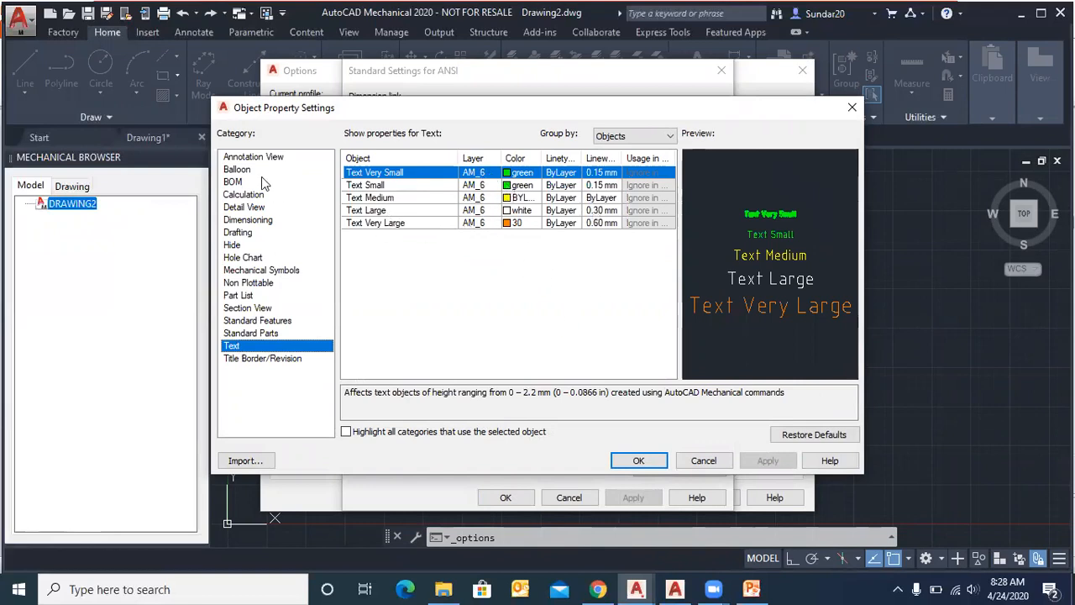
Step: Move the Object Property Settings dialog aside and recheck the Calculation, BOM, Annotation View, Detail View and Dimensioning categories
{"action": "left_click_drag", "start_coordinate": [353, 114], "coordinate": [397, 117]}
{"action": "left_click", "coordinate": [296, 198]}
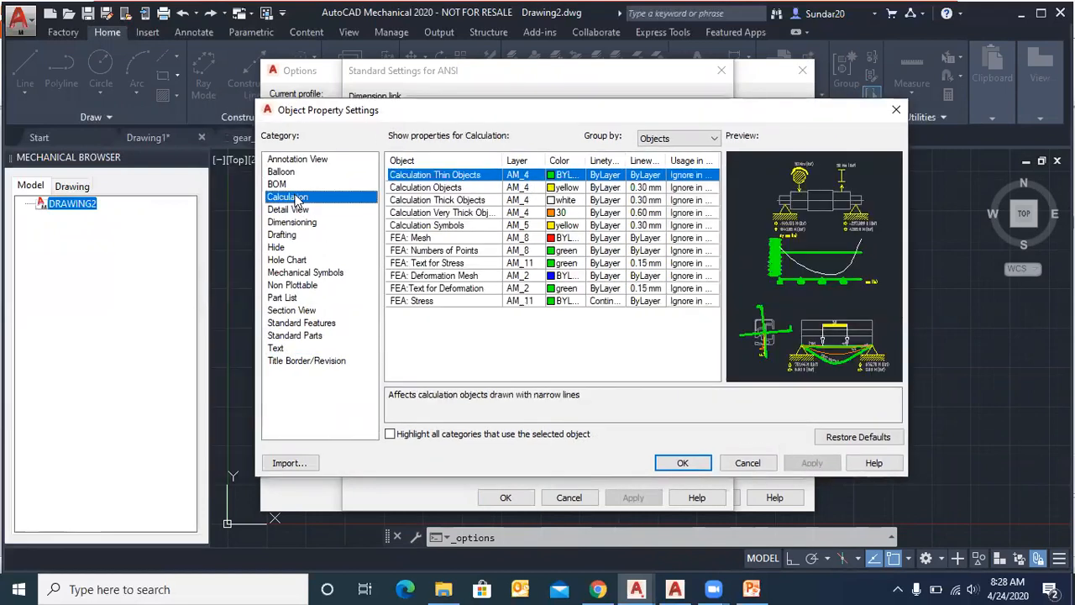
{"action": "left_click", "coordinate": [283, 184]}
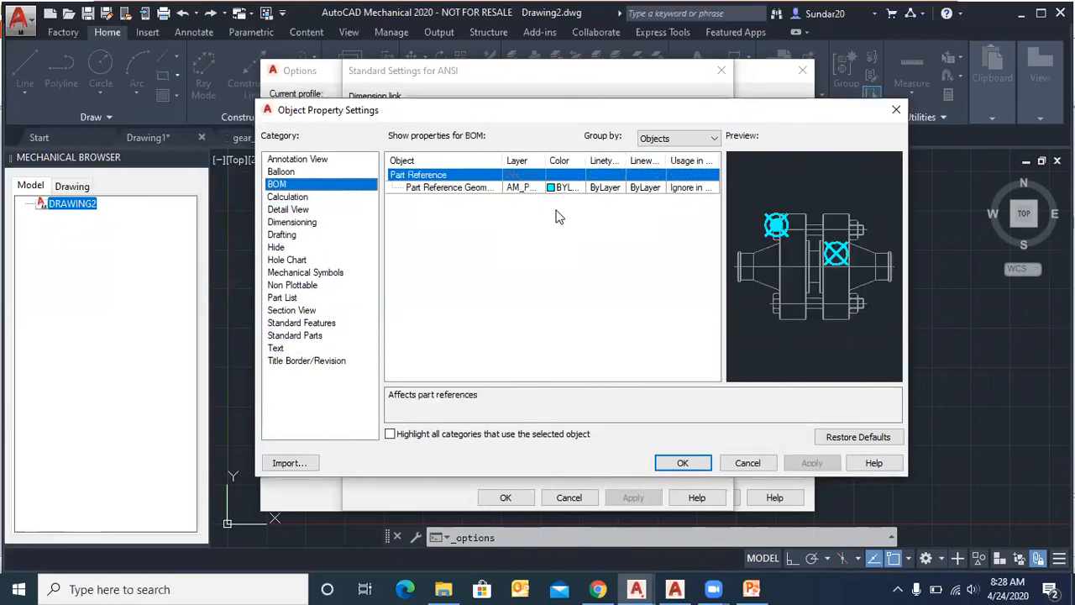
{"action": "left_click", "coordinate": [286, 160]}
{"action": "left_click", "coordinate": [281, 184]}
{"action": "left_click", "coordinate": [286, 209]}
{"action": "left_click", "coordinate": [289, 223]}
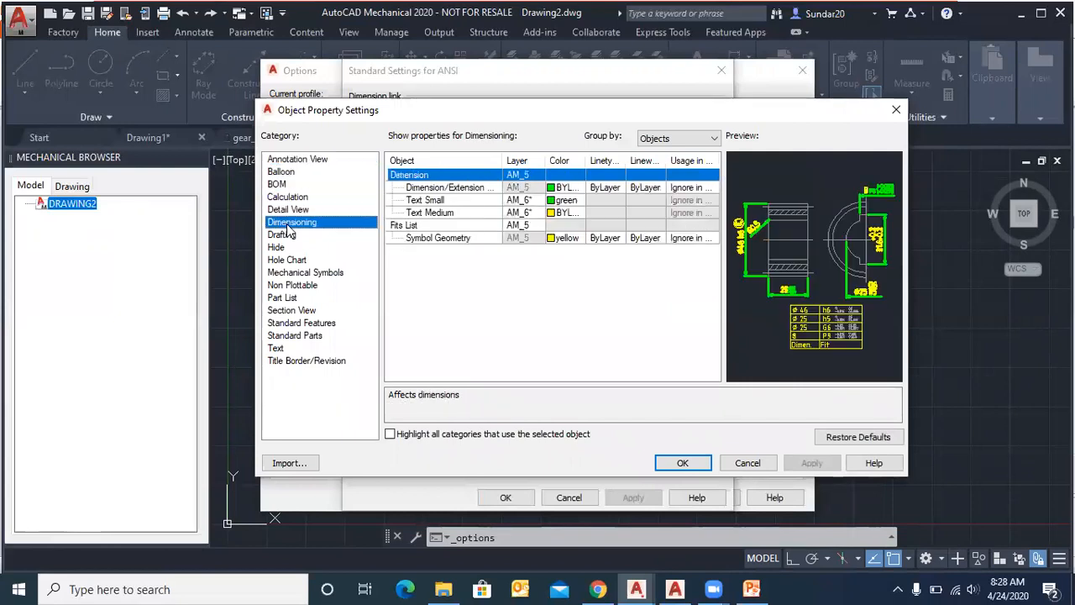
Step: Examine the layers, colors and linetypes assigned to the Drafting category's objects, and reposition the dialog
{"action": "left_click", "coordinate": [281, 236]}
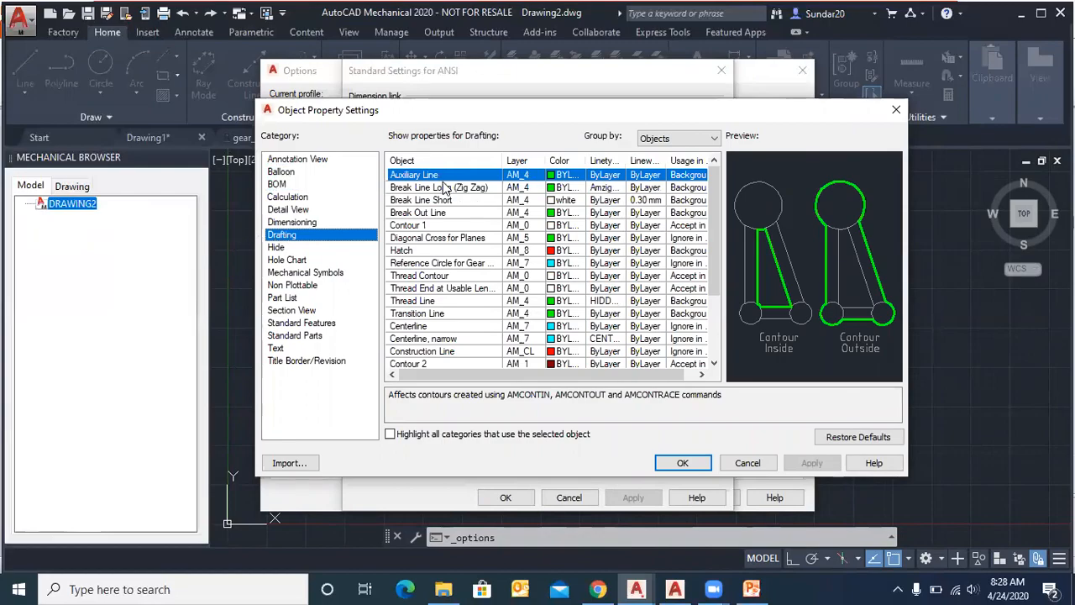
{"action": "scroll", "coordinate": [454, 269], "scroll_direction": "down", "scroll_amount": 3}
{"action": "scroll", "coordinate": [465, 307], "scroll_direction": "up", "scroll_amount": 3}
{"action": "scroll", "coordinate": [458, 254], "scroll_direction": "down", "scroll_amount": 3}
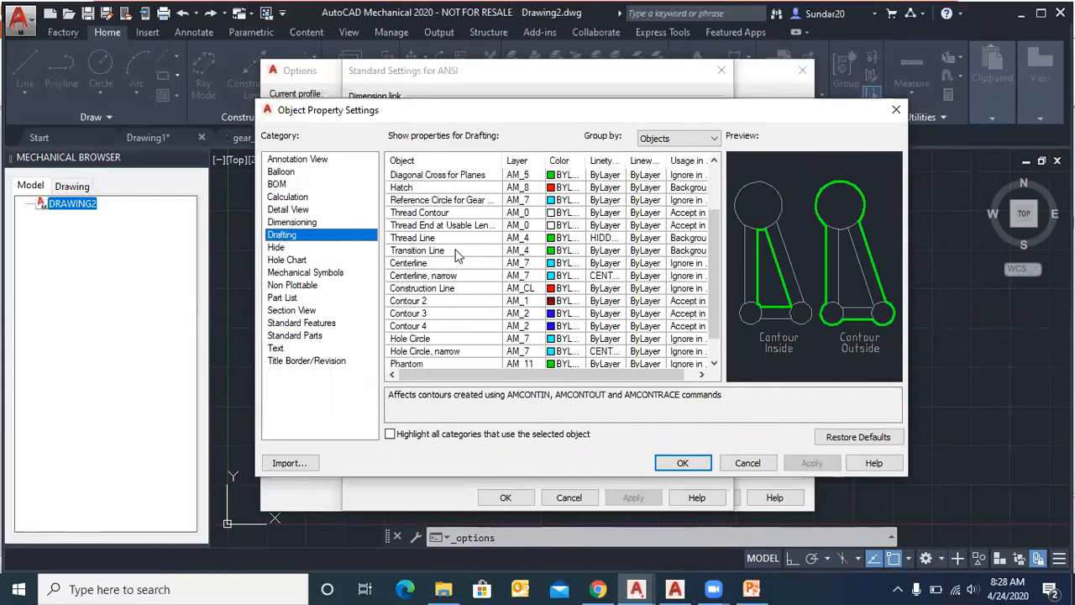
{"action": "scroll", "coordinate": [454, 275], "scroll_direction": "up", "scroll_amount": 3}
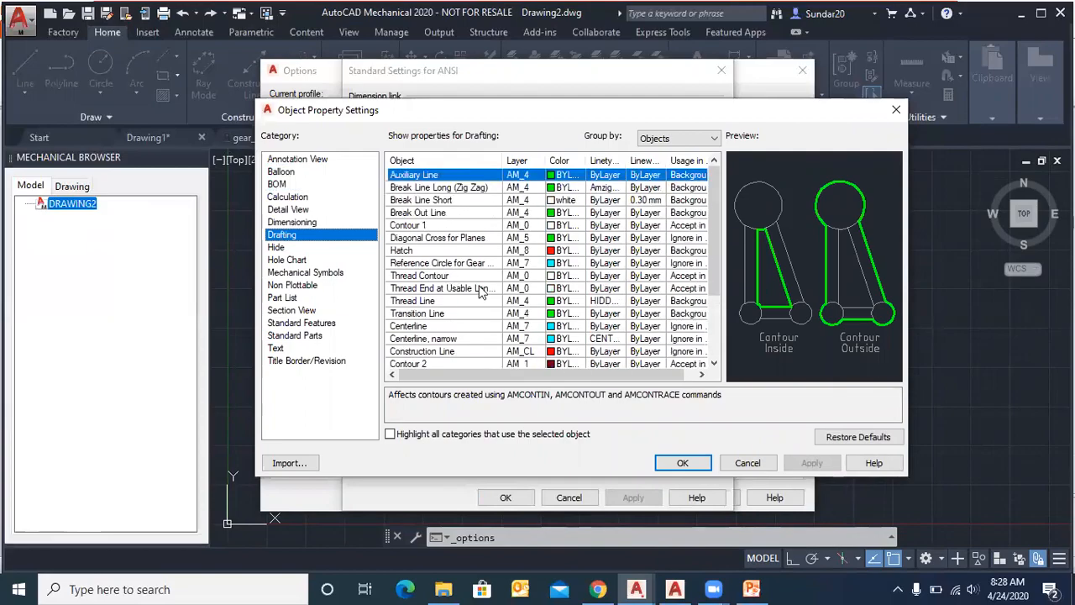
{"action": "left_click_drag", "start_coordinate": [528, 119], "coordinate": [441, 162]}
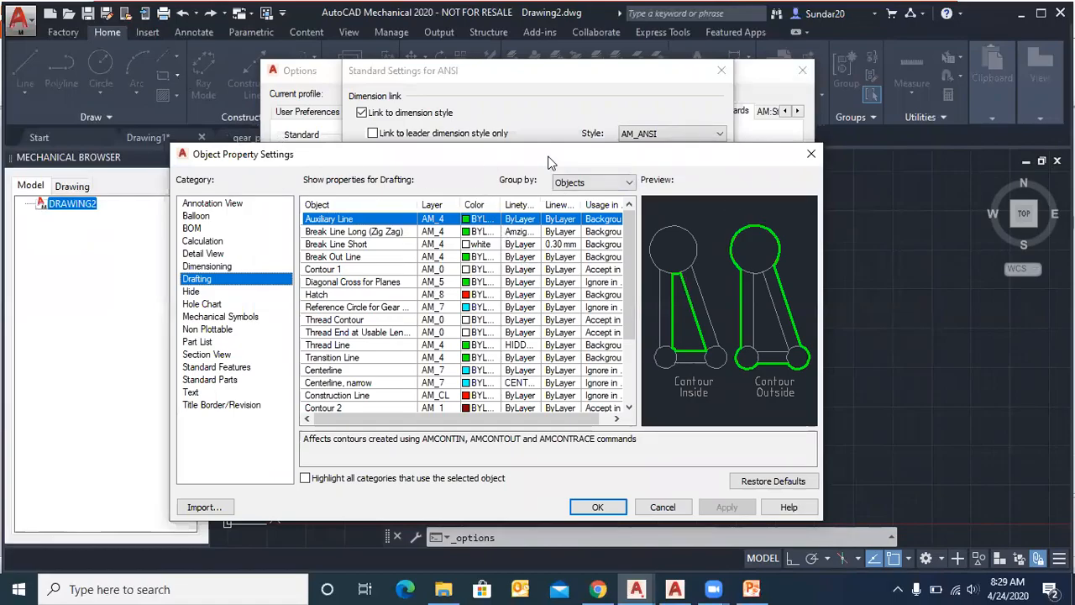
{"action": "left_click_drag", "start_coordinate": [550, 162], "coordinate": [605, 153]}
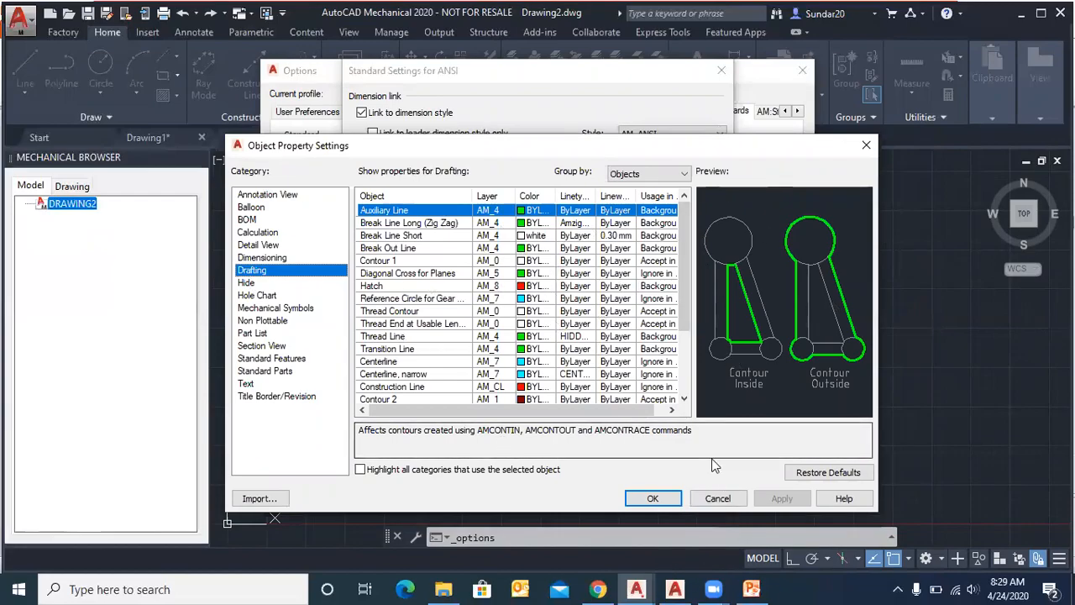
Step: Switch to plain AutoCAD 2020 for comparison and return to the open settings in AutoCAD Mechanical
{"action": "left_click", "coordinate": [676, 589]}
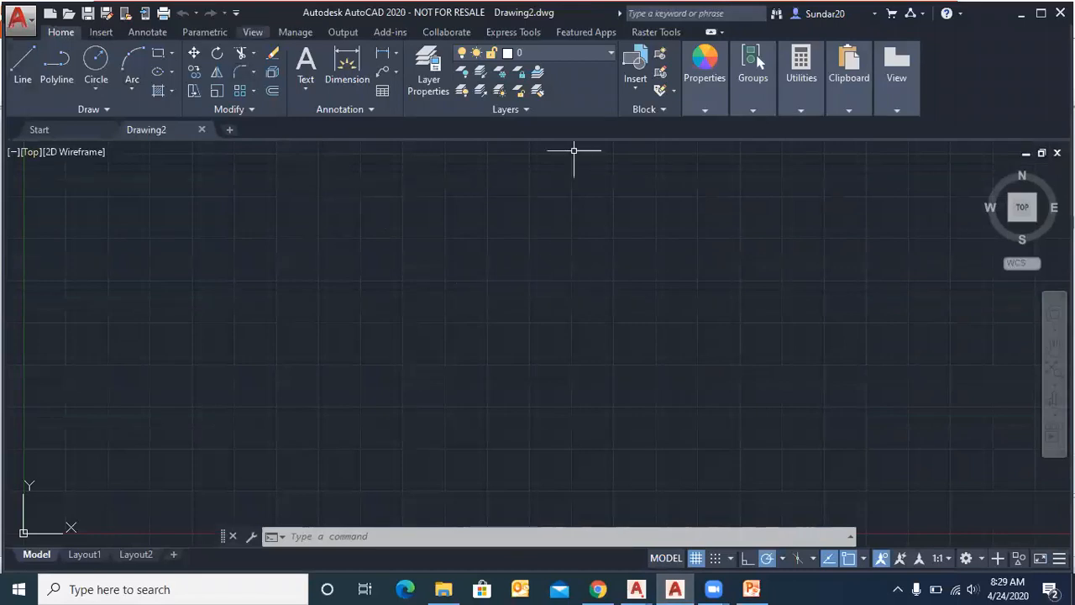
{"action": "mouse_move", "coordinate": [636, 588]}
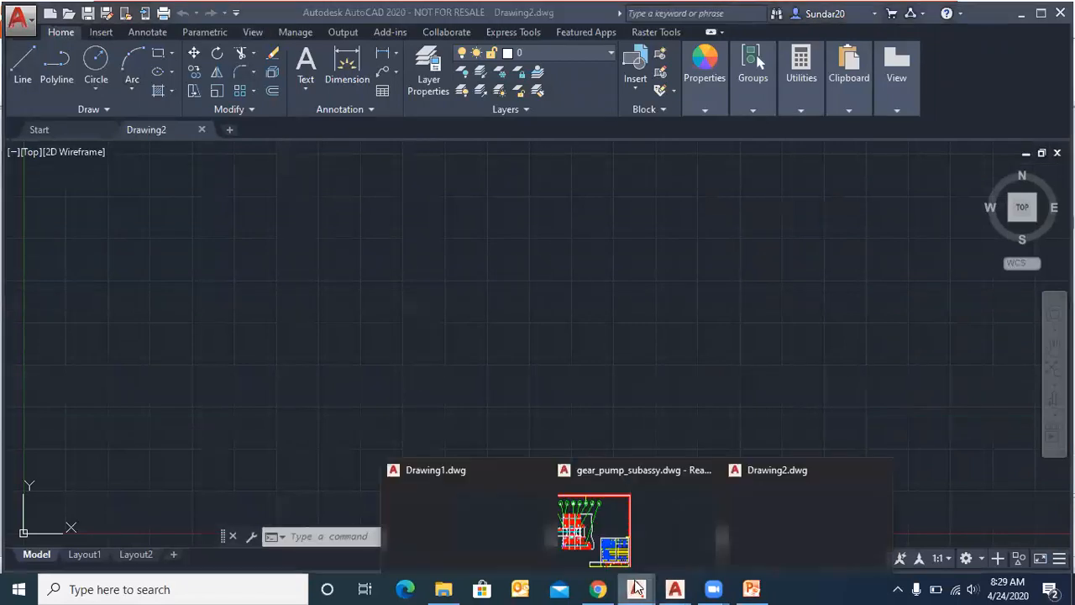
{"action": "left_click", "coordinate": [600, 533]}
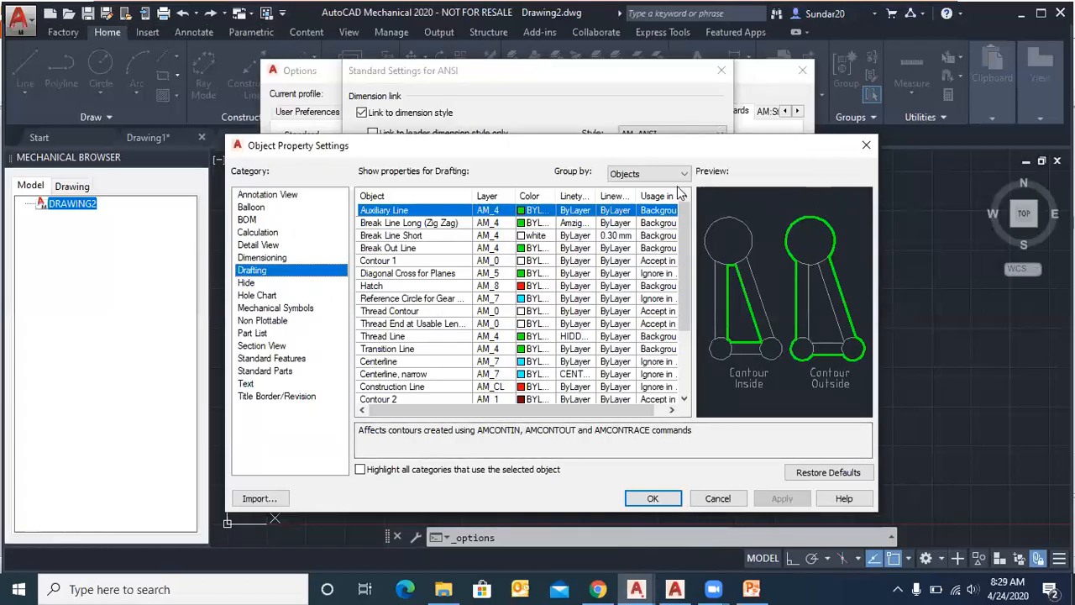
Step: Close the object property settings, the ANSI standard settings and the Options dialog without changing anything
{"action": "left_click", "coordinate": [866, 145]}
{"action": "left_click", "coordinate": [721, 73]}
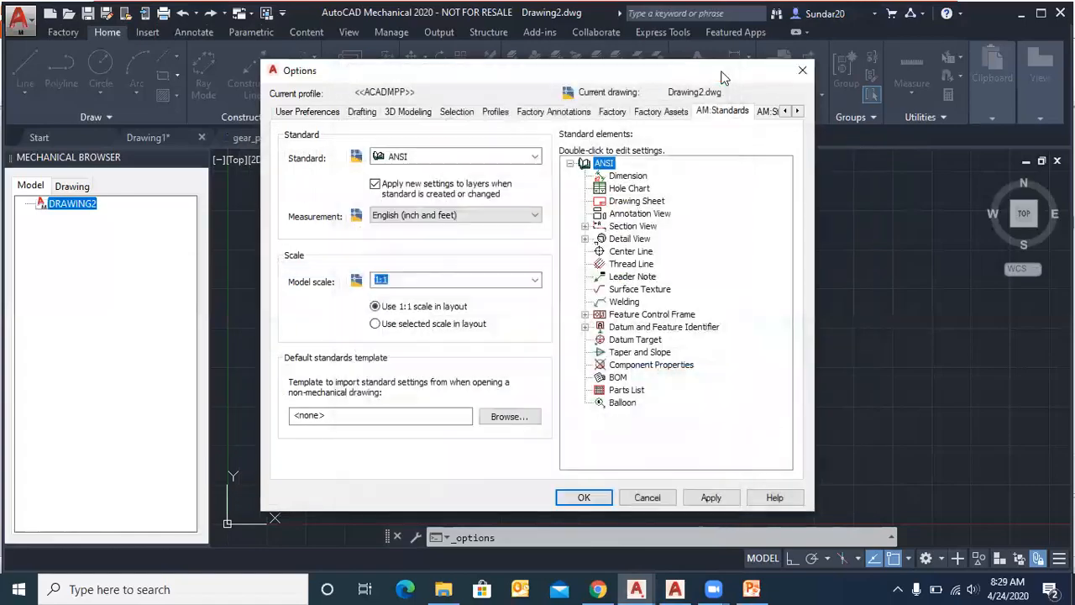
{"action": "left_click", "coordinate": [803, 71]}
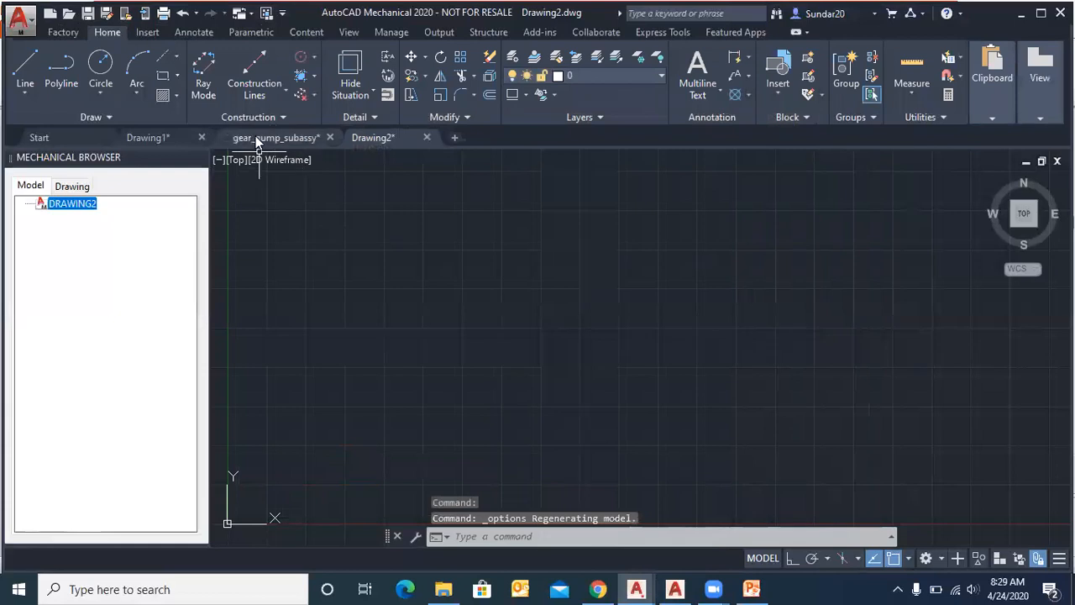
Step: Switch to the gear_pump_subassy drawing, review its layer list, and inspect the sheet's parts list area
{"action": "left_click", "coordinate": [256, 139]}
{"action": "scroll", "coordinate": [618, 294], "scroll_direction": "down", "scroll_amount": 3}
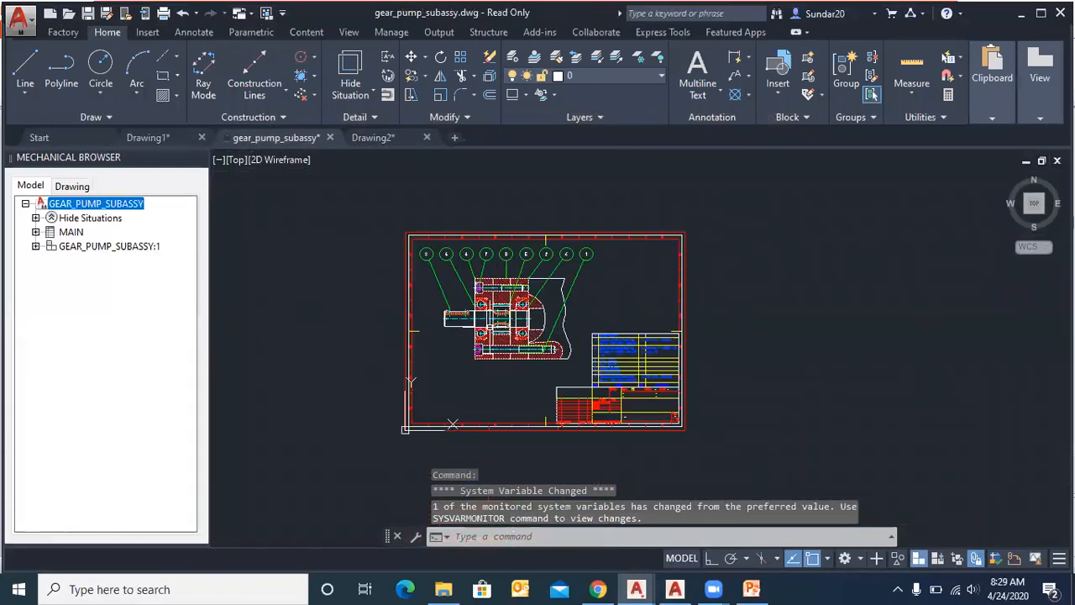
{"action": "scroll", "coordinate": [539, 286], "scroll_direction": "up", "scroll_amount": 2}
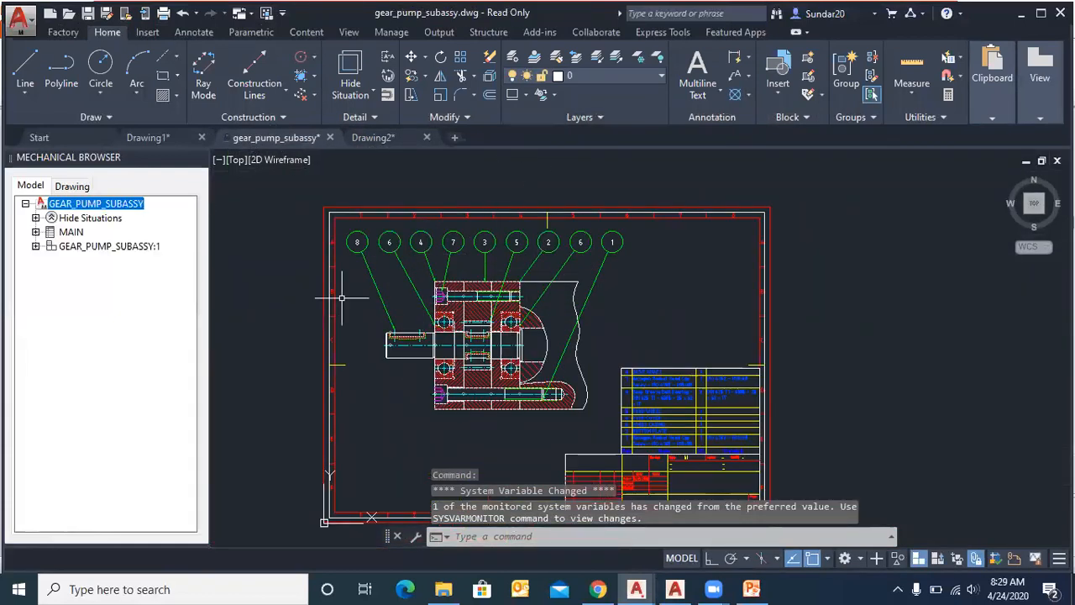
{"action": "left_click", "coordinate": [648, 72]}
{"action": "scroll", "coordinate": [603, 295], "scroll_direction": "down", "scroll_amount": 1}
{"action": "scroll", "coordinate": [588, 319], "scroll_direction": "up", "scroll_amount": 1}
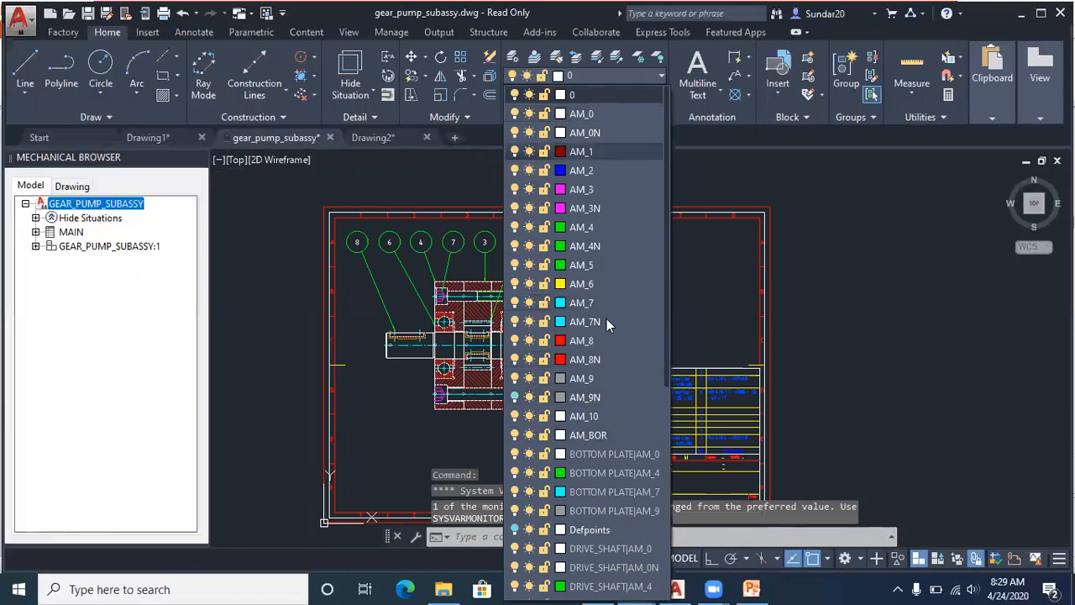
{"action": "scroll", "coordinate": [655, 447], "scroll_direction": "down", "scroll_amount": 1}
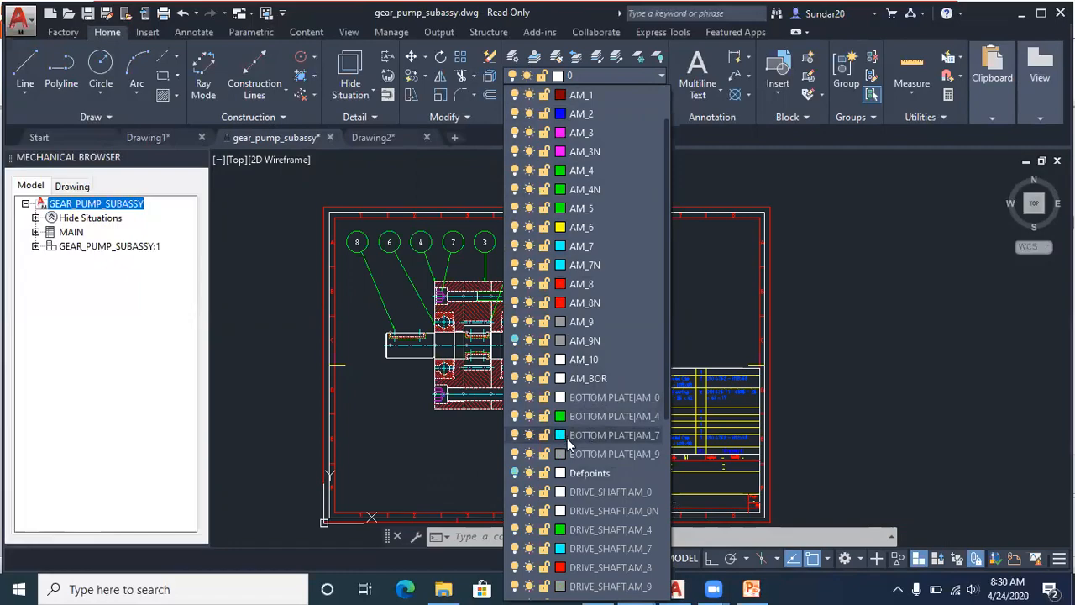
{"action": "key", "text": "Escape"}
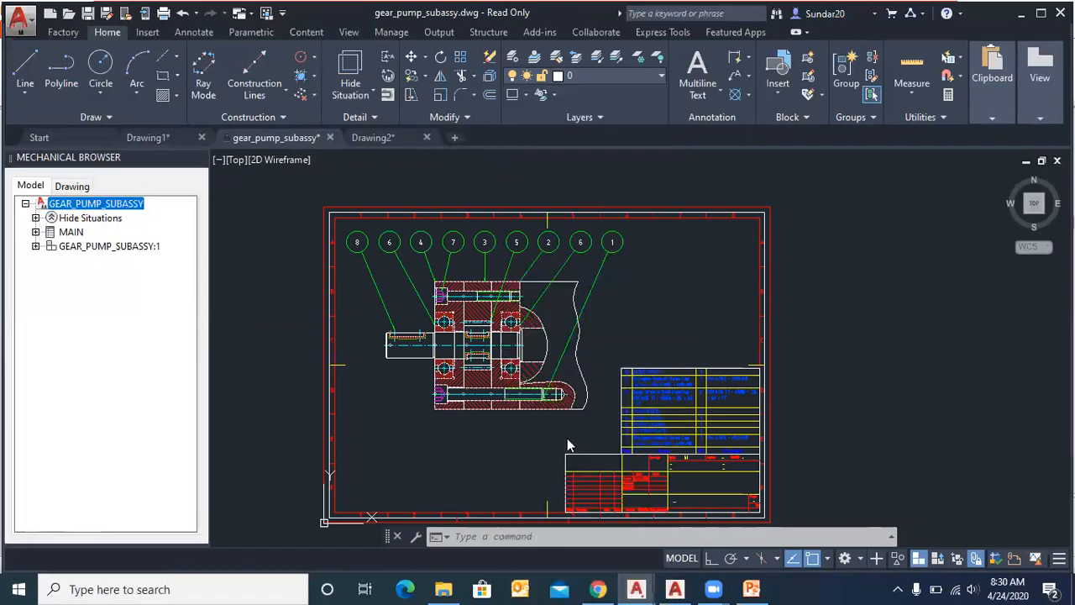
{"action": "scroll", "coordinate": [470, 306], "scroll_direction": "up", "scroll_amount": 2}
{"action": "scroll", "coordinate": [483, 285], "scroll_direction": "down", "scroll_amount": 2}
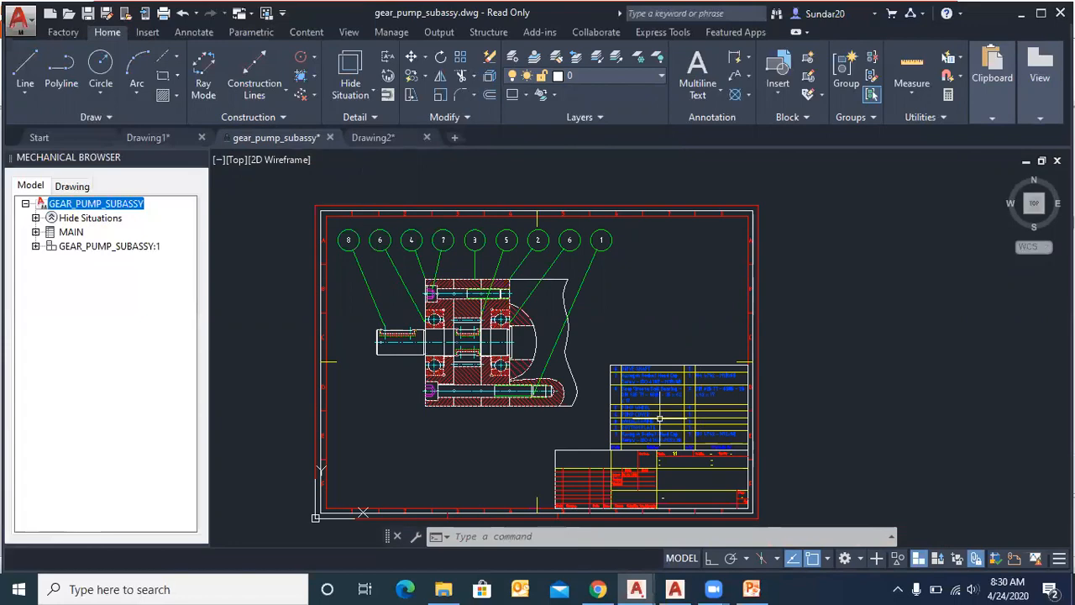
Step: Switch to PowerPoint, present the "Quick Example.... Rectangle!" slide, and return to Drawing2 in AutoCAD Mechanical
{"action": "left_click", "coordinate": [751, 589]}
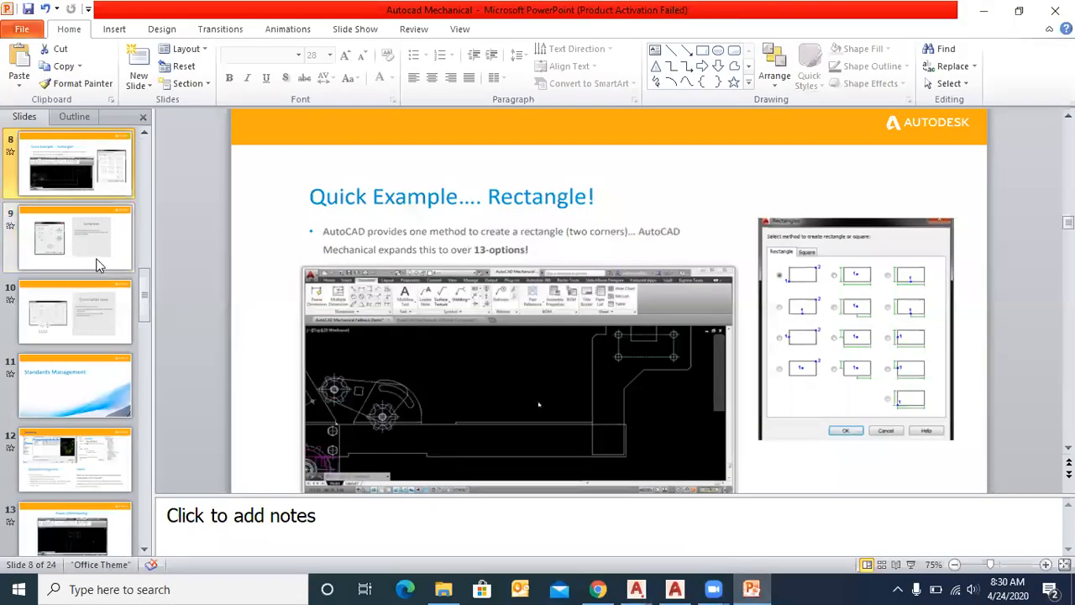
{"action": "key", "text": "shift+F5"}
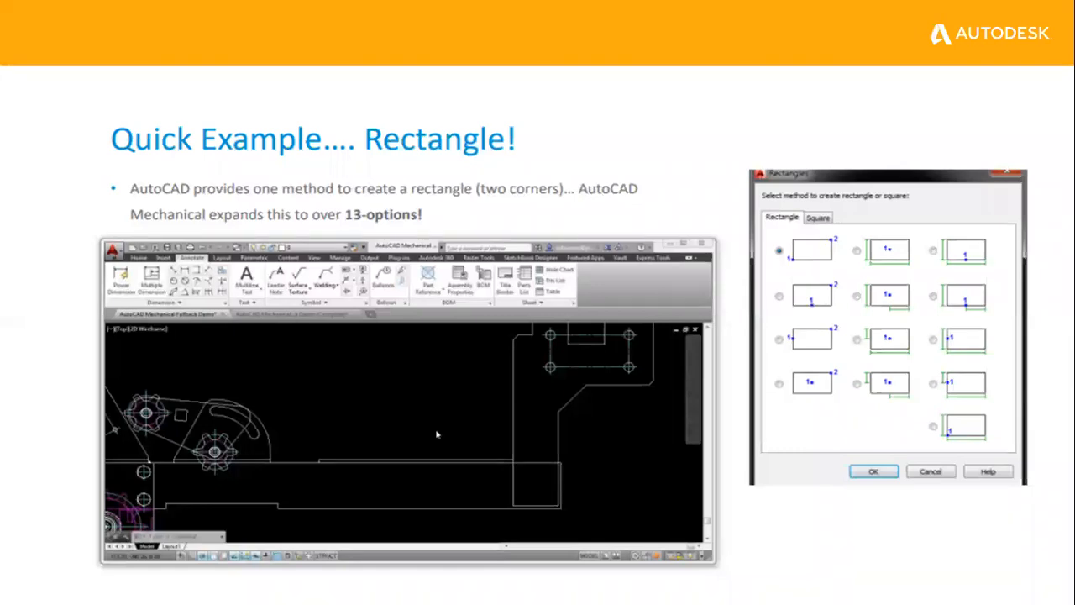
{"action": "key", "text": "Right"}
{"action": "key", "text": "Left"}
{"action": "key", "text": "Escape"}
{"action": "mouse_move", "coordinate": [640, 588]}
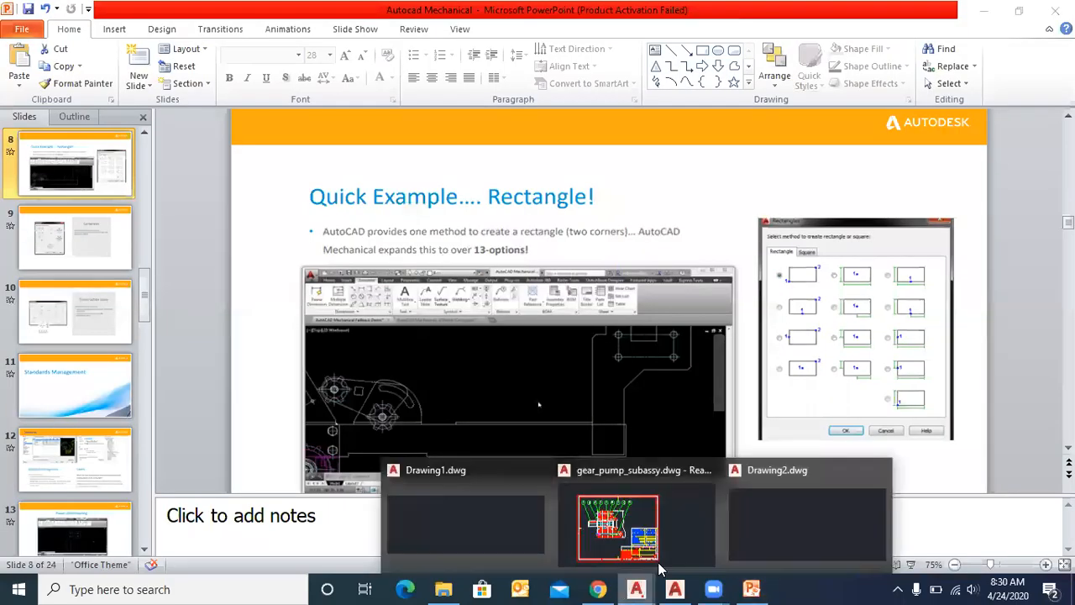
{"action": "left_click", "coordinate": [768, 520]}
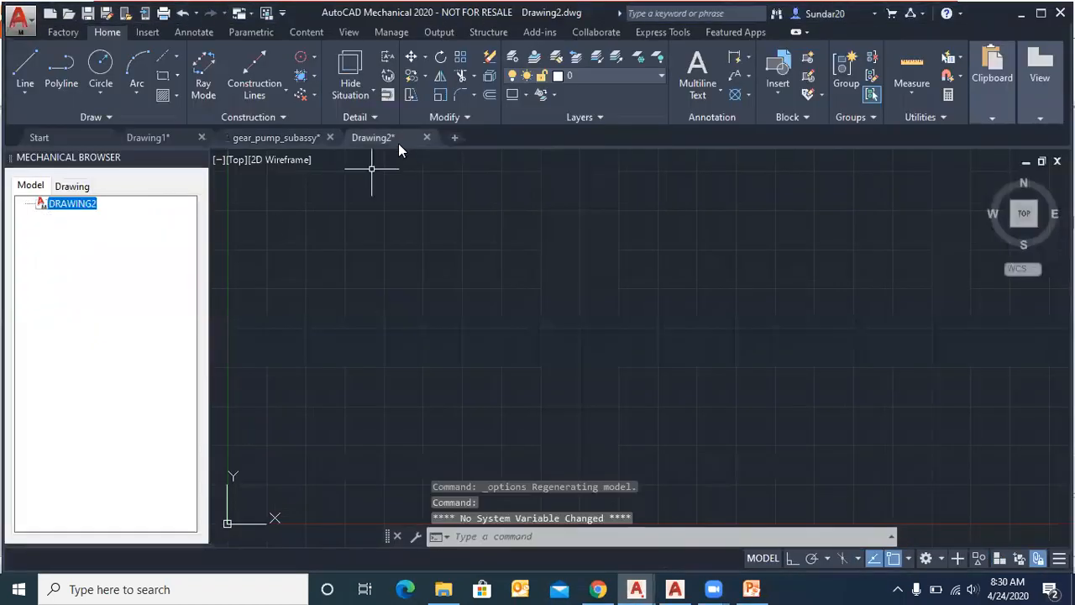
Step: Draw a trial horizontal line across the drawing area with Ortho on, and undo it
{"action": "left_click", "coordinate": [25, 93]}
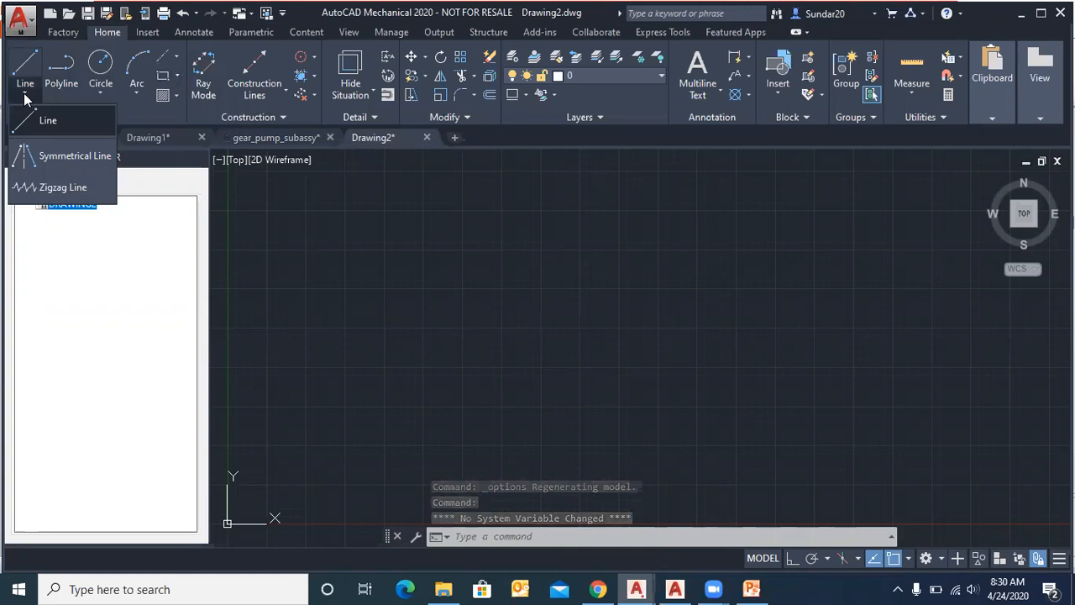
{"action": "left_click", "coordinate": [44, 116]}
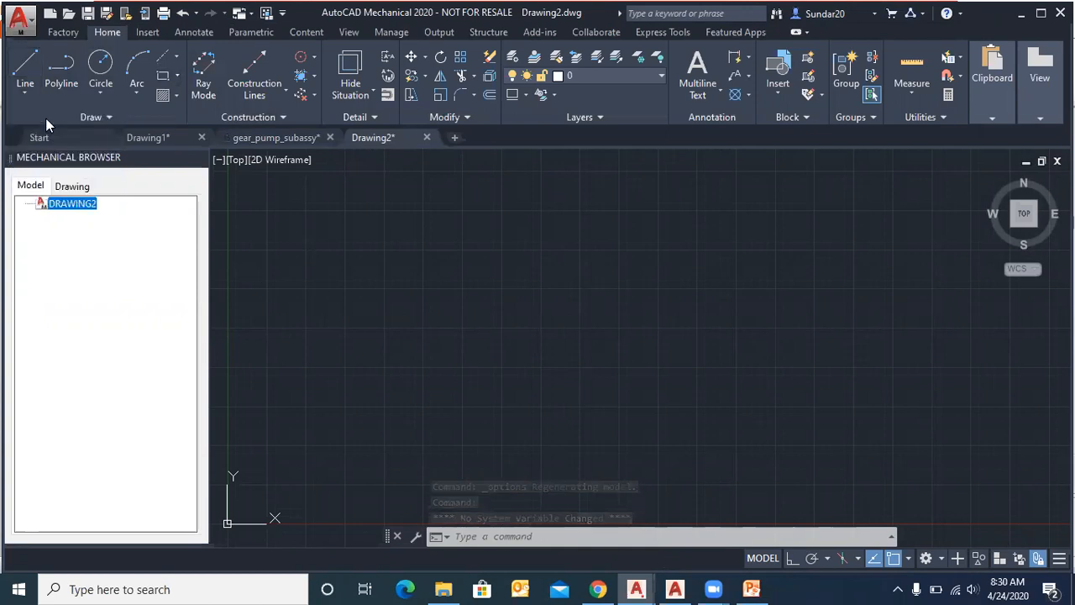
{"action": "left_click", "coordinate": [473, 287]}
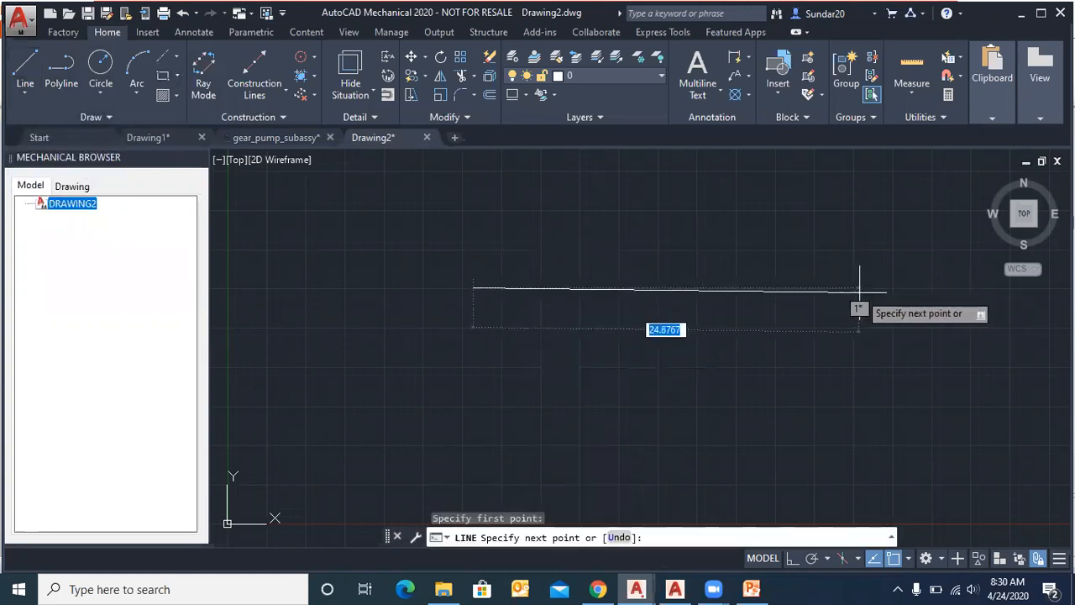
{"action": "key", "text": "F8"}
{"action": "left_click", "coordinate": [847, 290]}
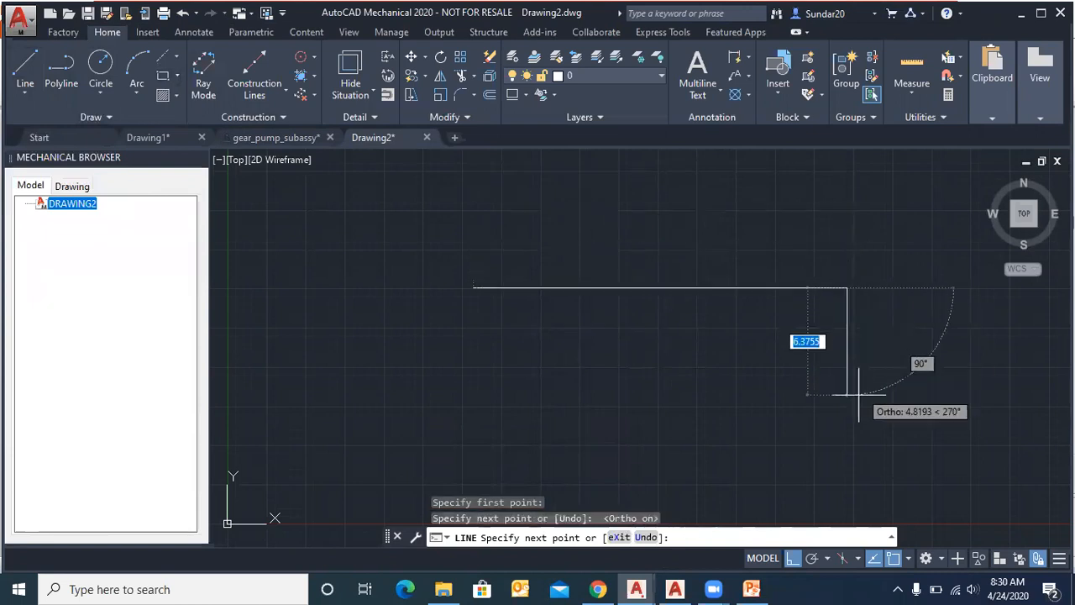
{"action": "key", "text": "Escape"}
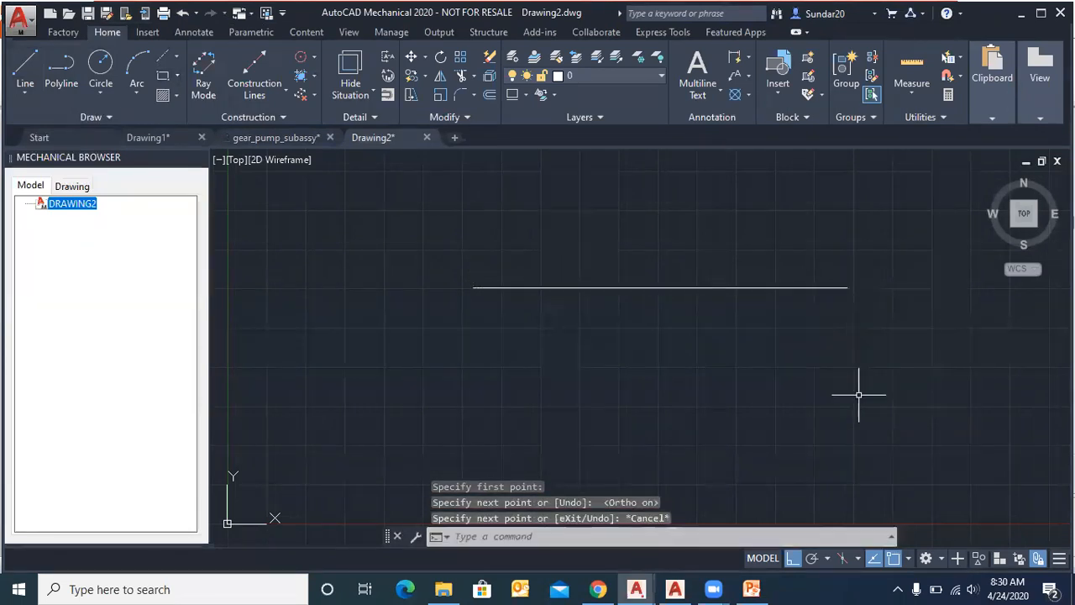
{"action": "key", "text": "ctrl+z"}
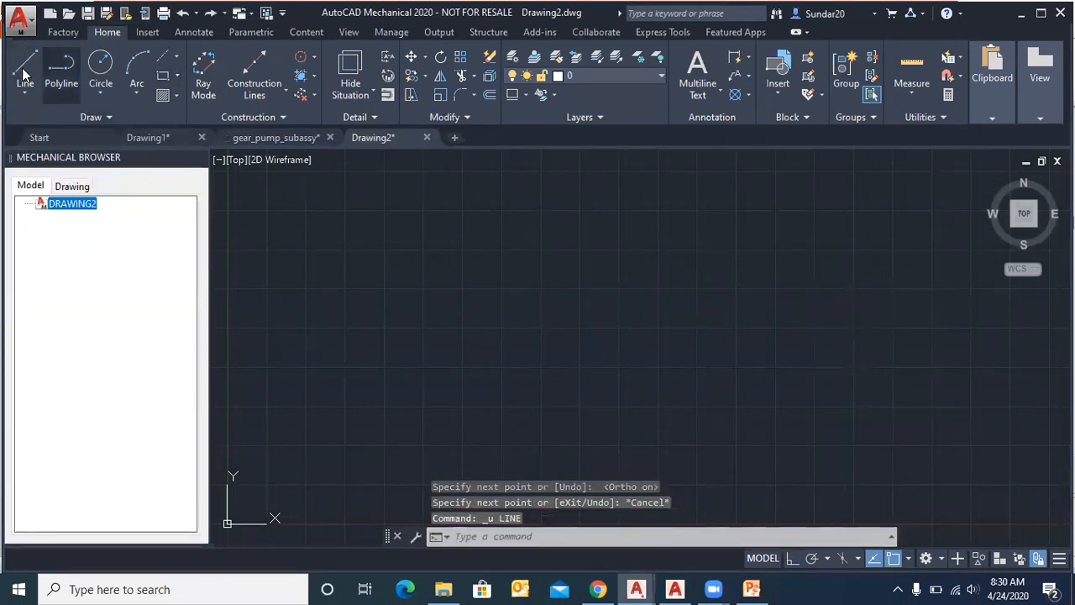
Step: Start a Symmetrical Line and draw a vertical centerline with Ortho on as its mirror axis
{"action": "left_click", "coordinate": [38, 93]}
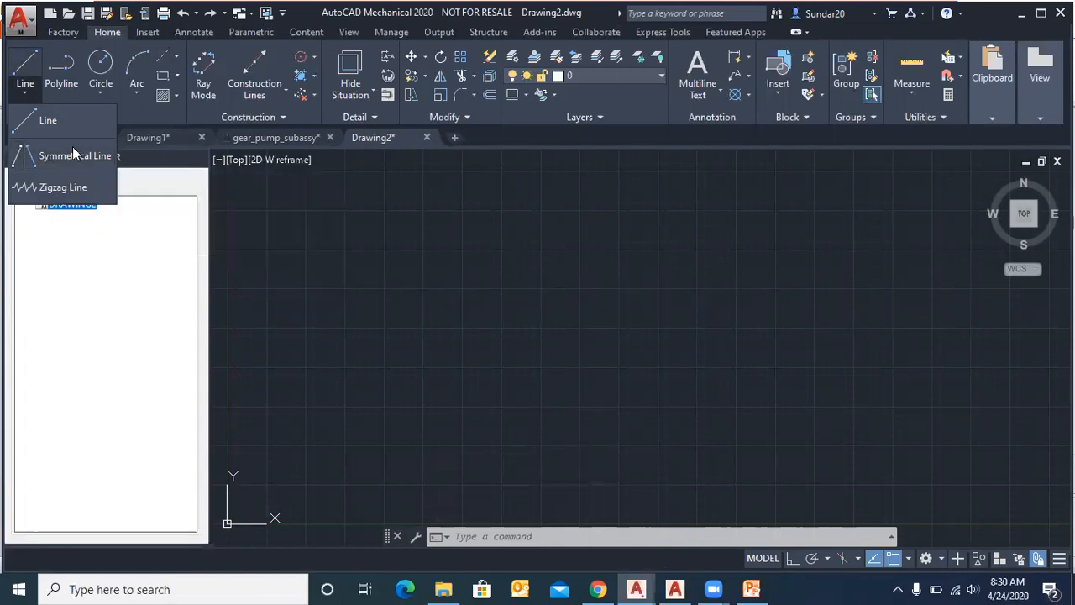
{"action": "left_click", "coordinate": [46, 158]}
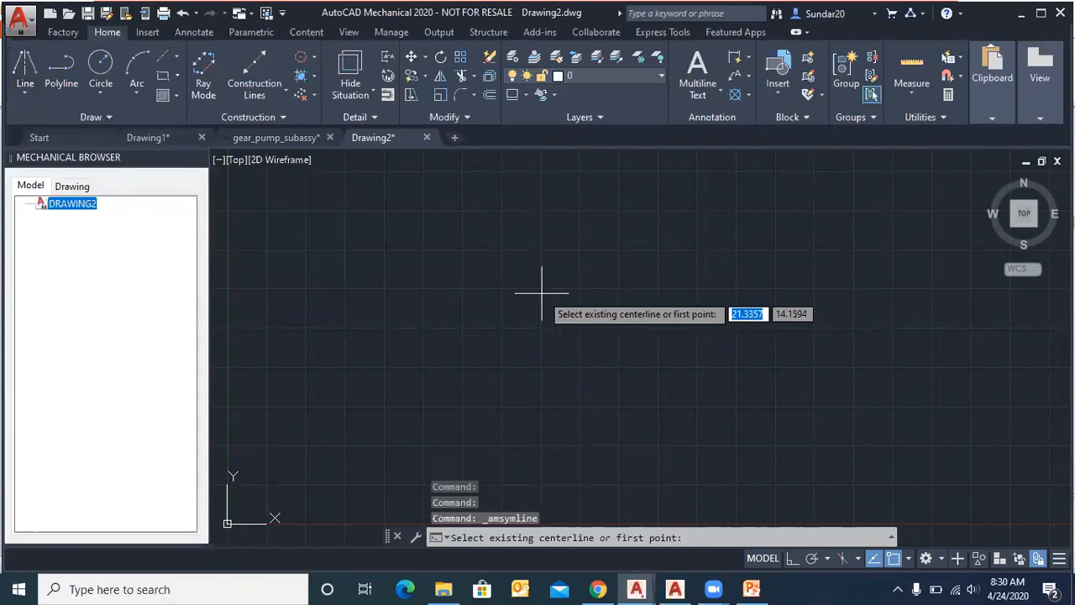
{"action": "left_click", "coordinate": [581, 188]}
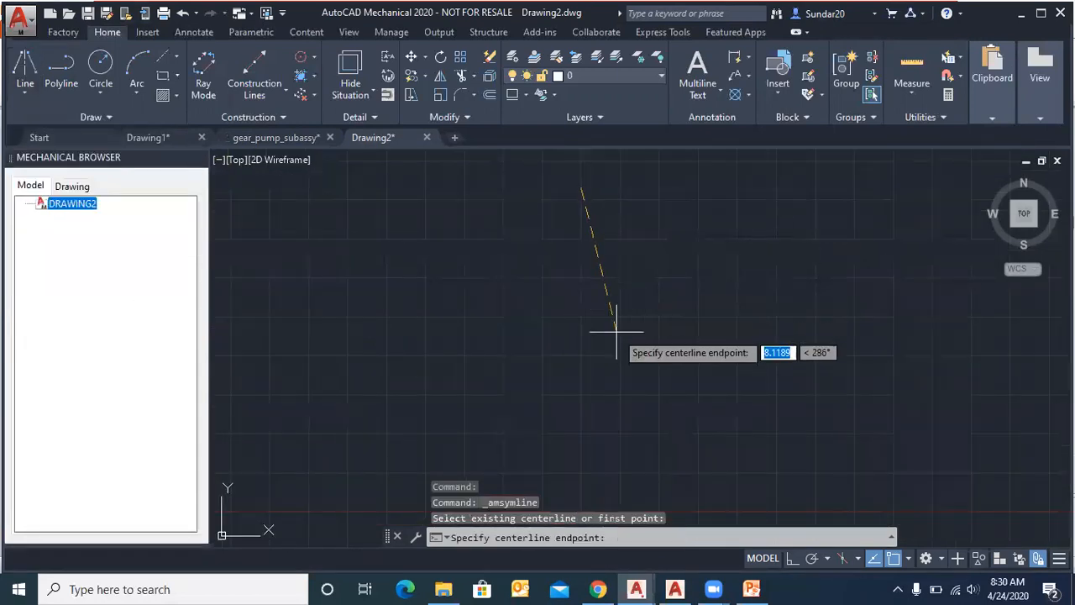
{"action": "key", "text": "F8"}
{"action": "left_click", "coordinate": [582, 437]}
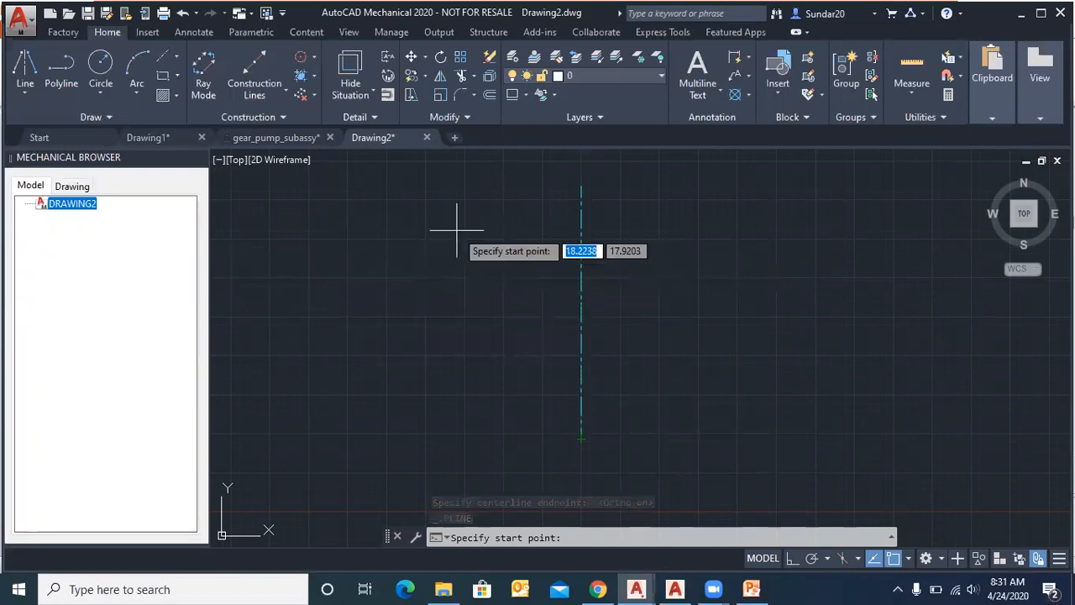
Step: Draw a right triangle about 10 units tall on one side of the centerline, ending with Ortho off to close its slanted side
{"action": "left_click", "coordinate": [374, 382]}
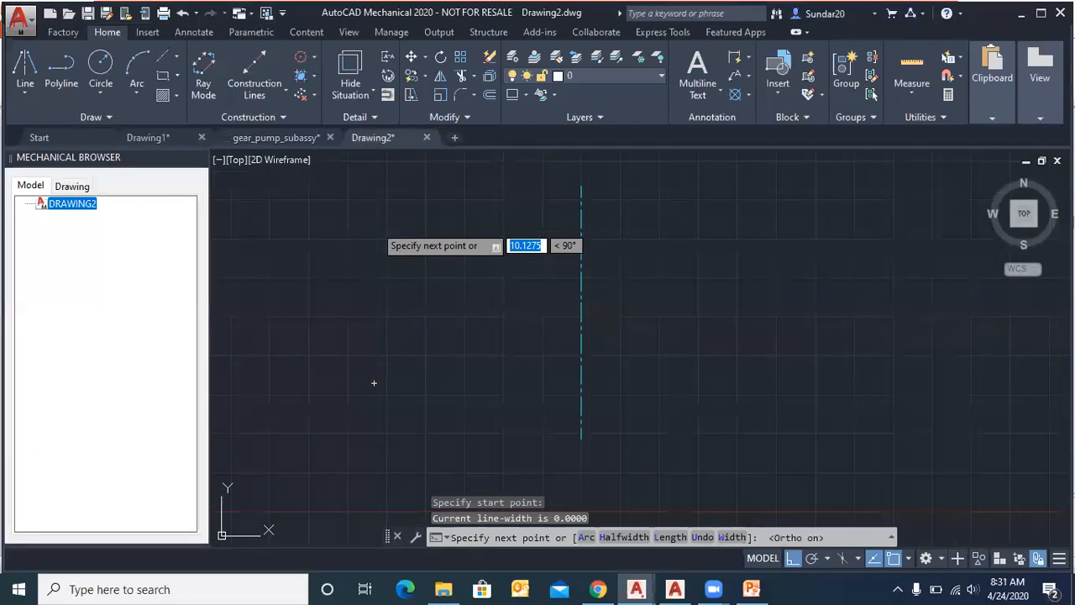
{"action": "left_click", "coordinate": [374, 225]}
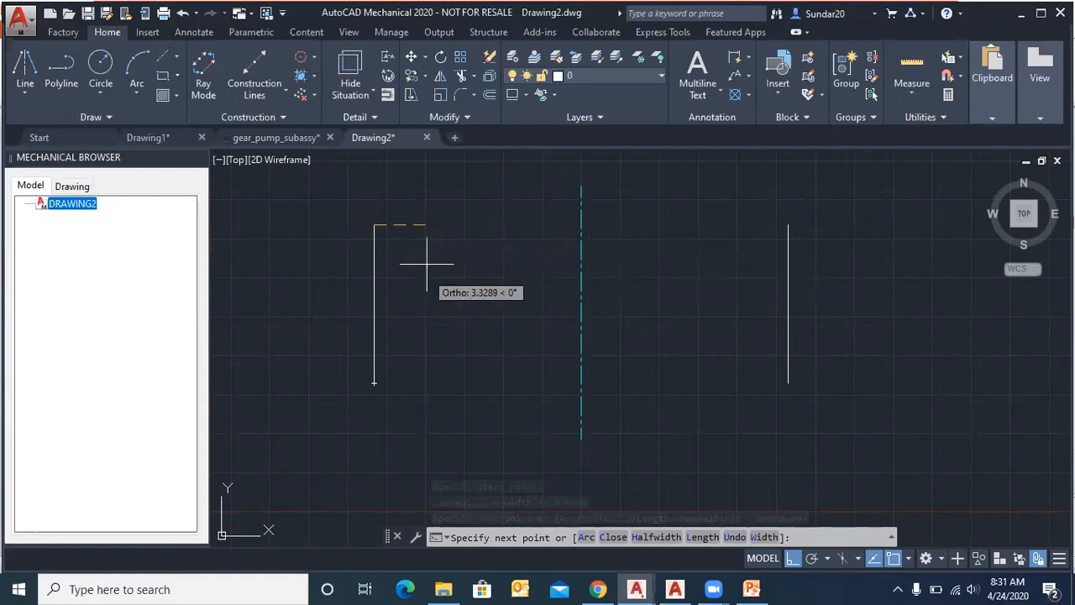
{"action": "left_click", "coordinate": [498, 228]}
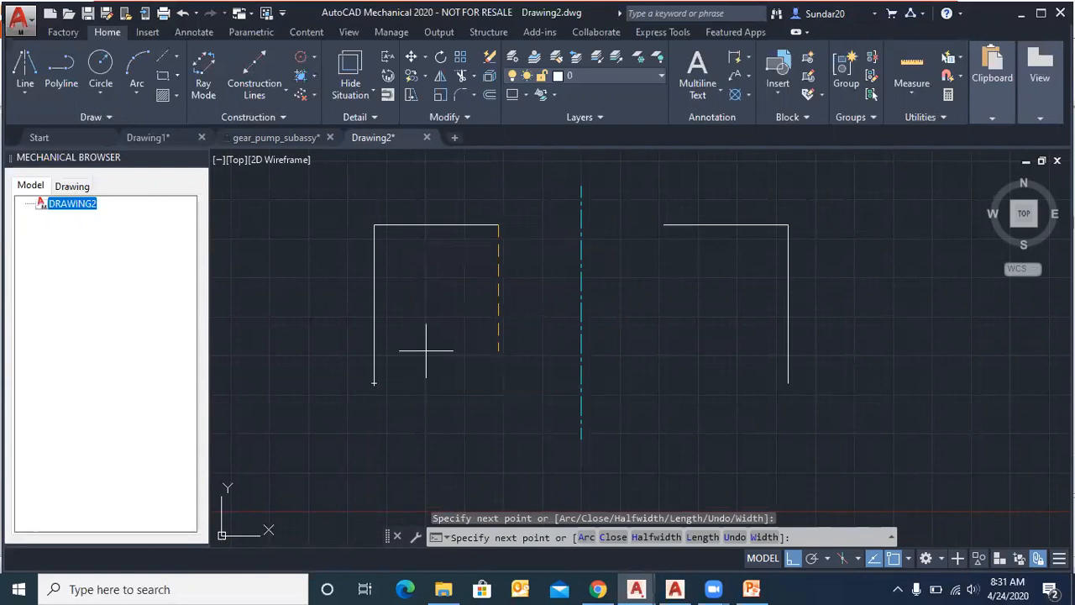
{"action": "key", "text": "F8"}
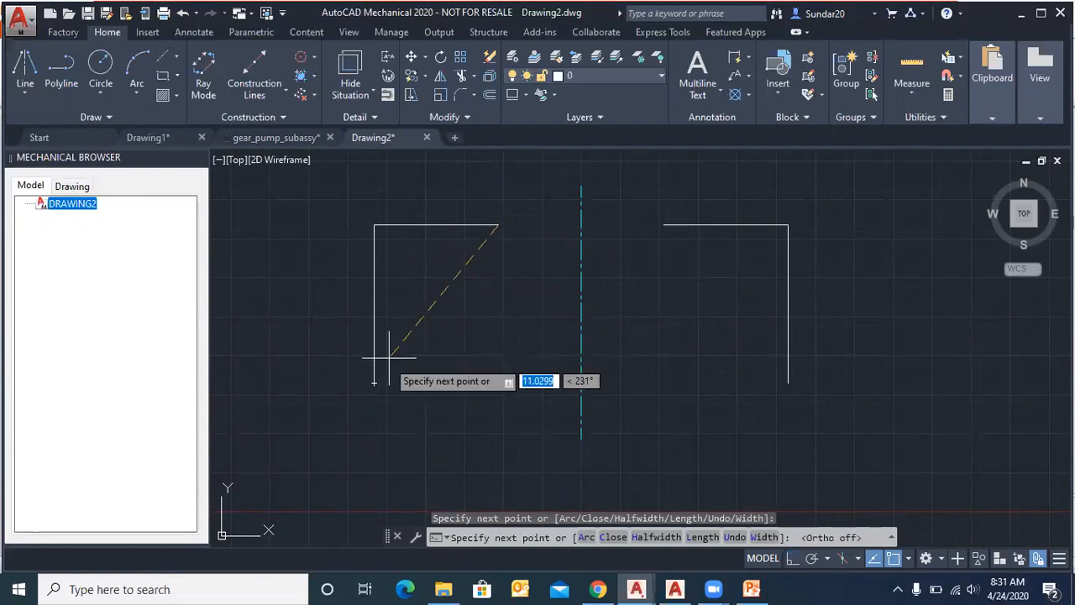
{"action": "left_click", "coordinate": [376, 381]}
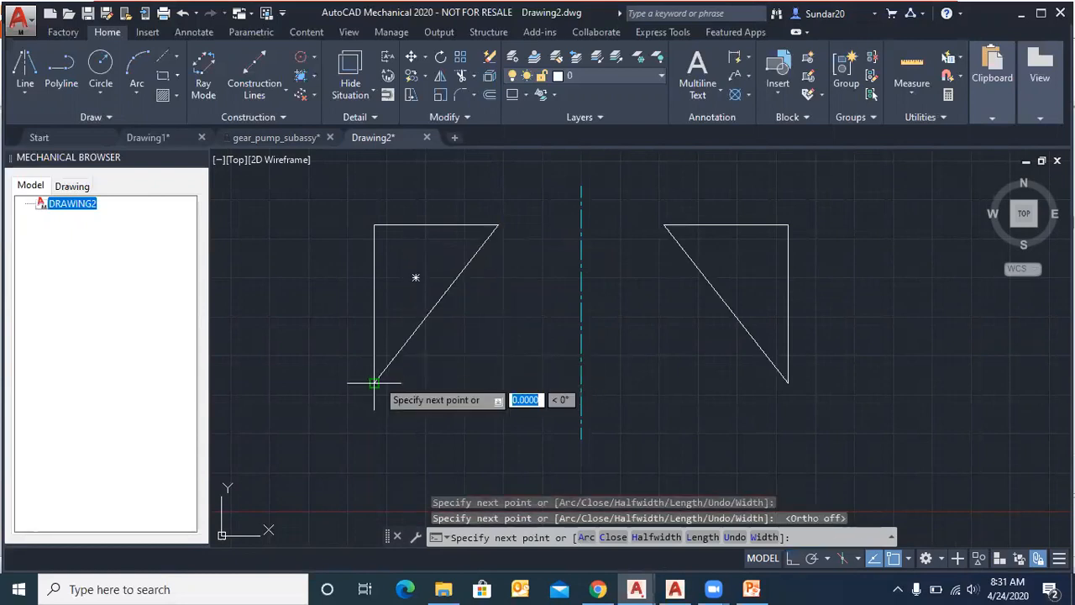
Step: Continue the symmetrical line with a horizontal base and two slanted edges back to the triangle's inner upper corner, and finish the command
{"action": "left_click", "coordinate": [492, 383]}
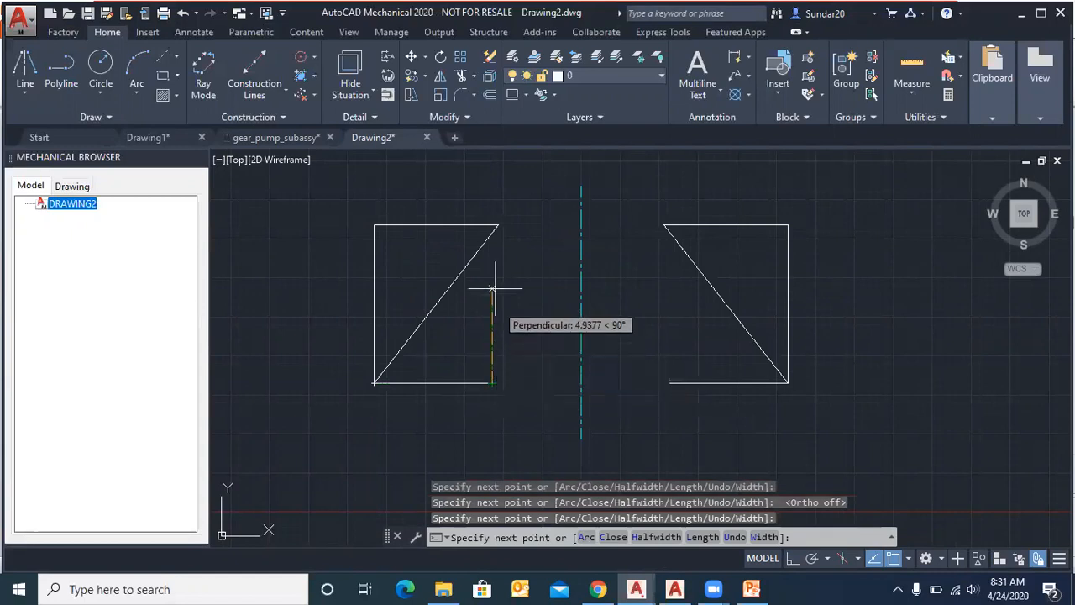
{"action": "left_click", "coordinate": [541, 290]}
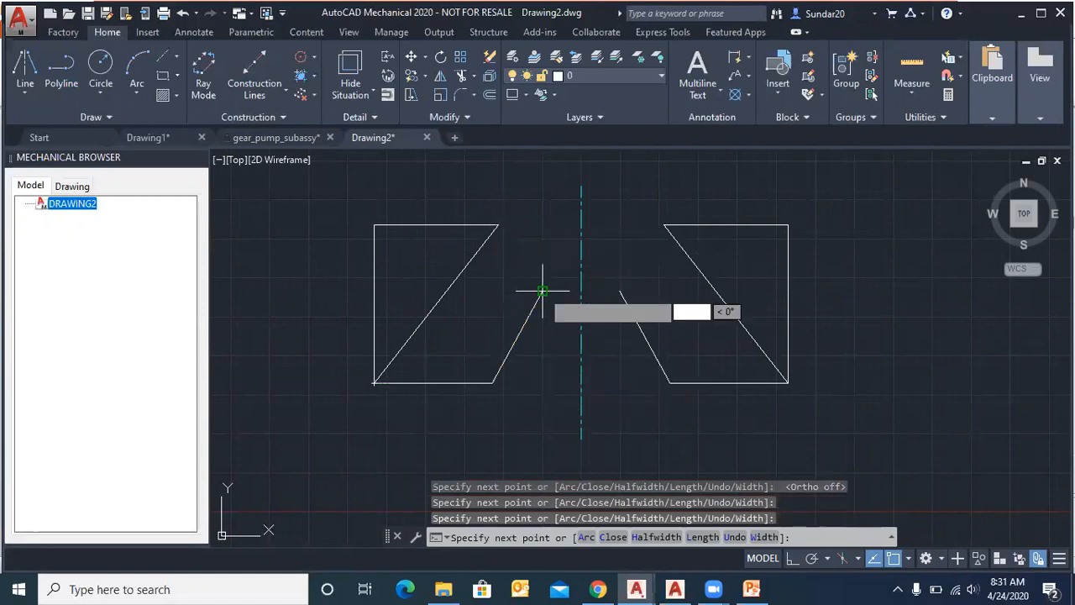
{"action": "left_click", "coordinate": [497, 225]}
{"action": "right_click", "coordinate": [499, 227]}
{"action": "left_click", "coordinate": [529, 240]}
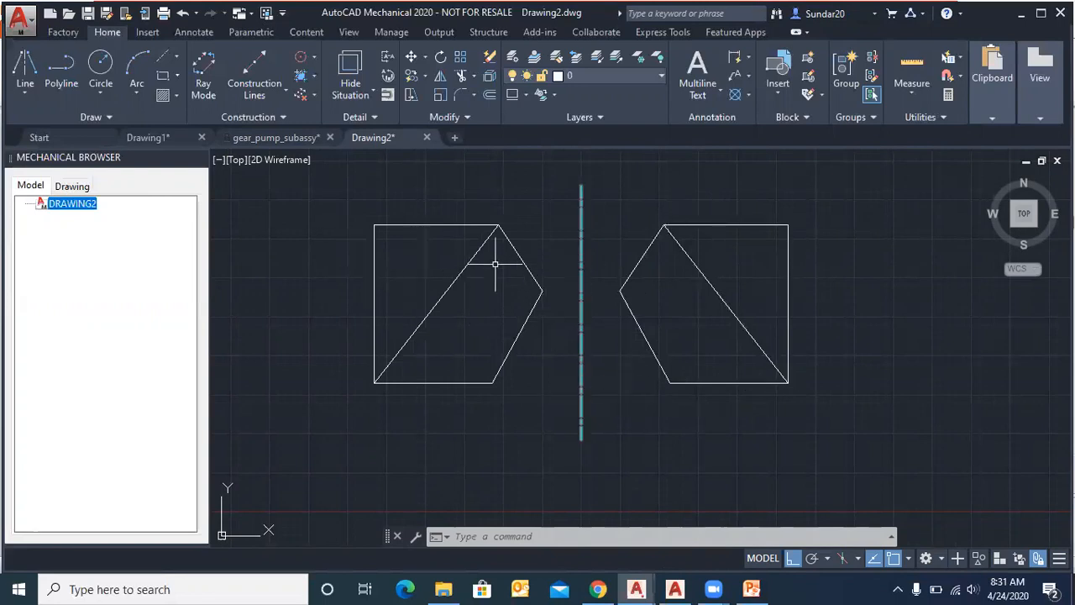
Step: Draw a Zigzag Line below the centerline, stepping upward with alternating horizontal and vertical segments
{"action": "left_click", "coordinate": [25, 91]}
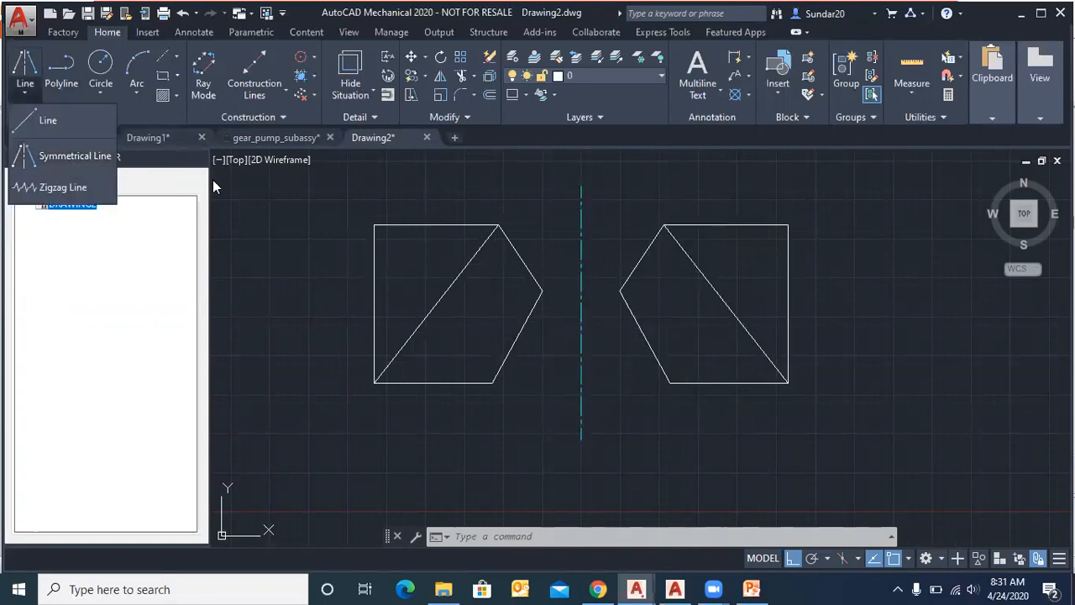
{"action": "left_click", "coordinate": [60, 182]}
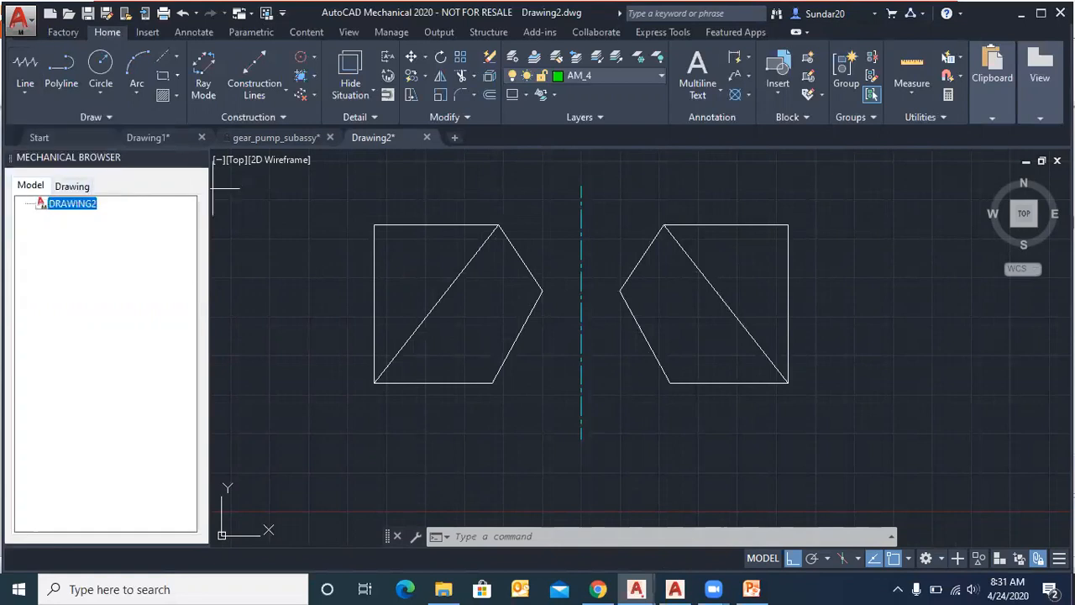
{"action": "scroll", "coordinate": [593, 489], "scroll_direction": "up", "scroll_amount": 5}
{"action": "left_click", "coordinate": [499, 410]}
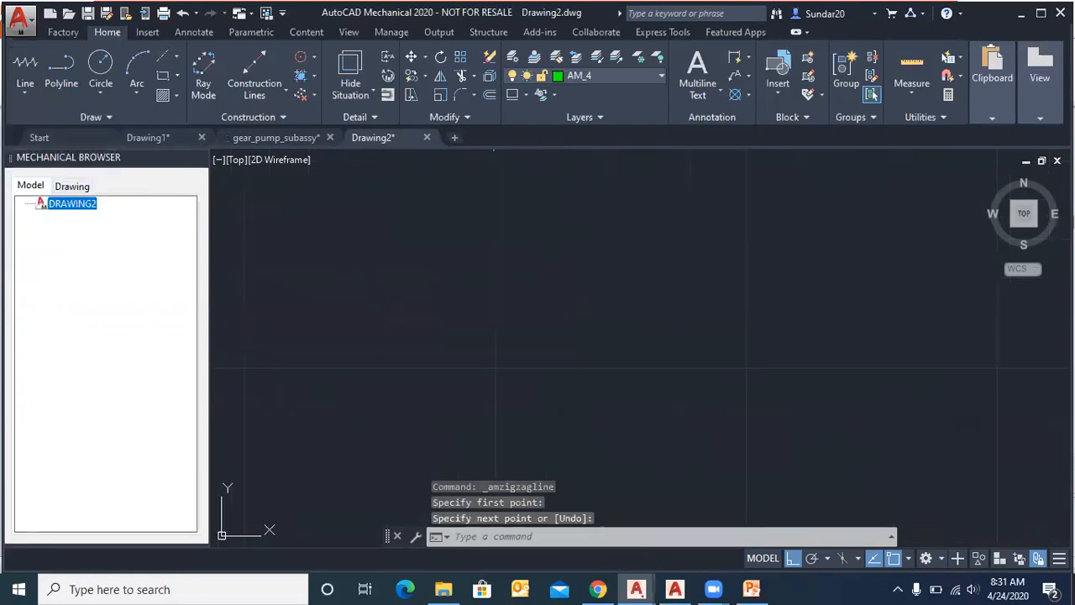
{"action": "left_click", "coordinate": [597, 410]}
{"action": "left_click", "coordinate": [597, 362]}
{"action": "left_click", "coordinate": [641, 362]}
{"action": "left_click", "coordinate": [642, 298]}
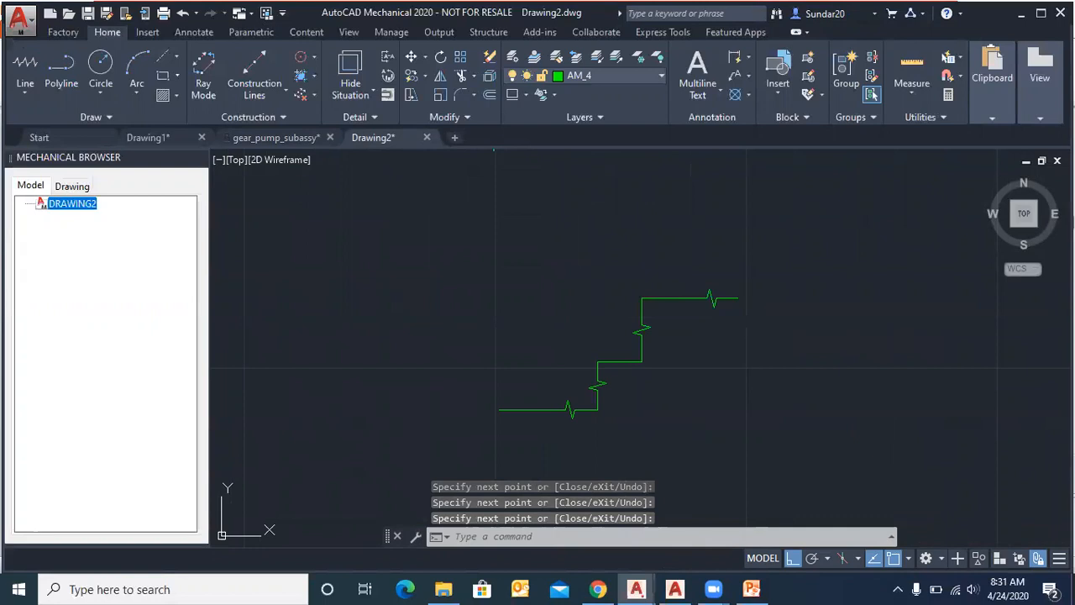
{"action": "left_click", "coordinate": [778, 299]}
Step: Extend the zigzag line with slanted segments with Ortho off, finish it, and inspect its break symbols up close
{"action": "key", "text": "F8"}
{"action": "scroll", "coordinate": [643, 295], "scroll_direction": "down", "scroll_amount": 4}
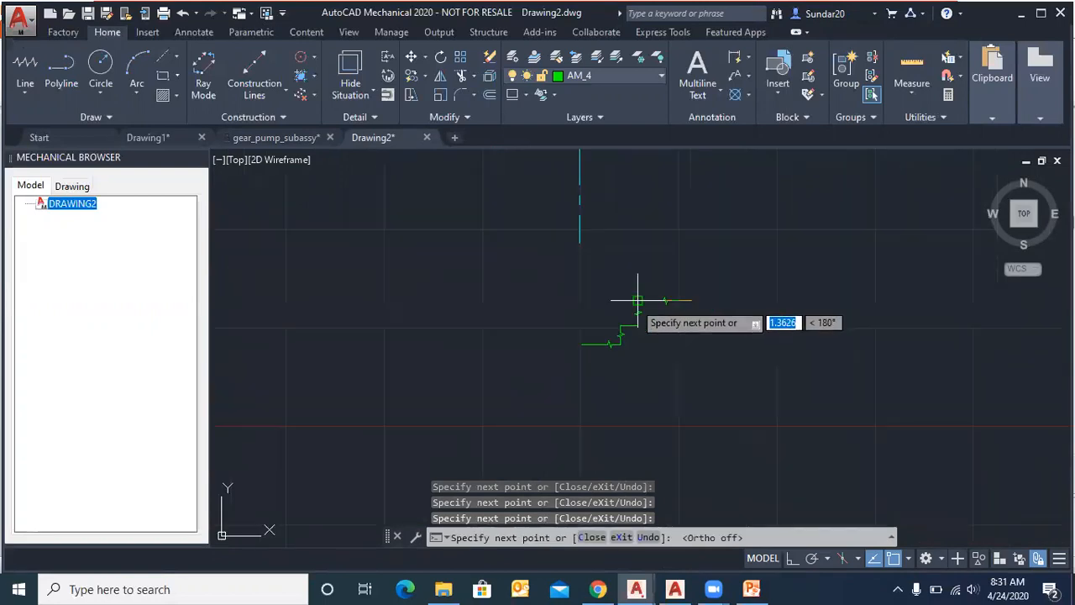
{"action": "left_click", "coordinate": [860, 245]}
{"action": "right_click", "coordinate": [859, 246]}
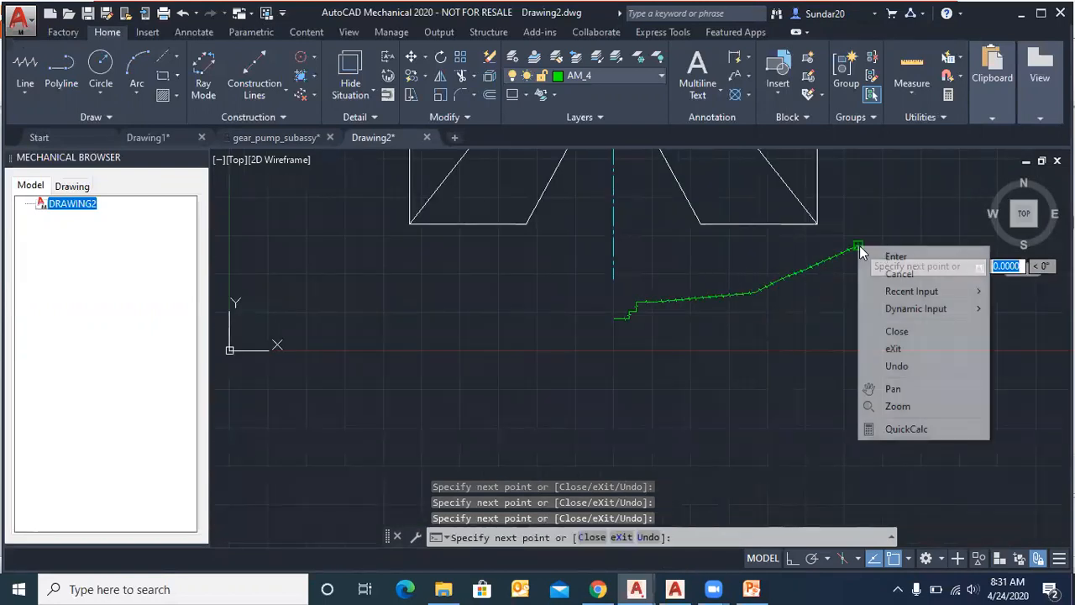
{"action": "left_click", "coordinate": [882, 250]}
{"action": "scroll", "coordinate": [787, 293], "scroll_direction": "up", "scroll_amount": 2}
{"action": "scroll", "coordinate": [787, 293], "scroll_direction": "up", "scroll_amount": 5}
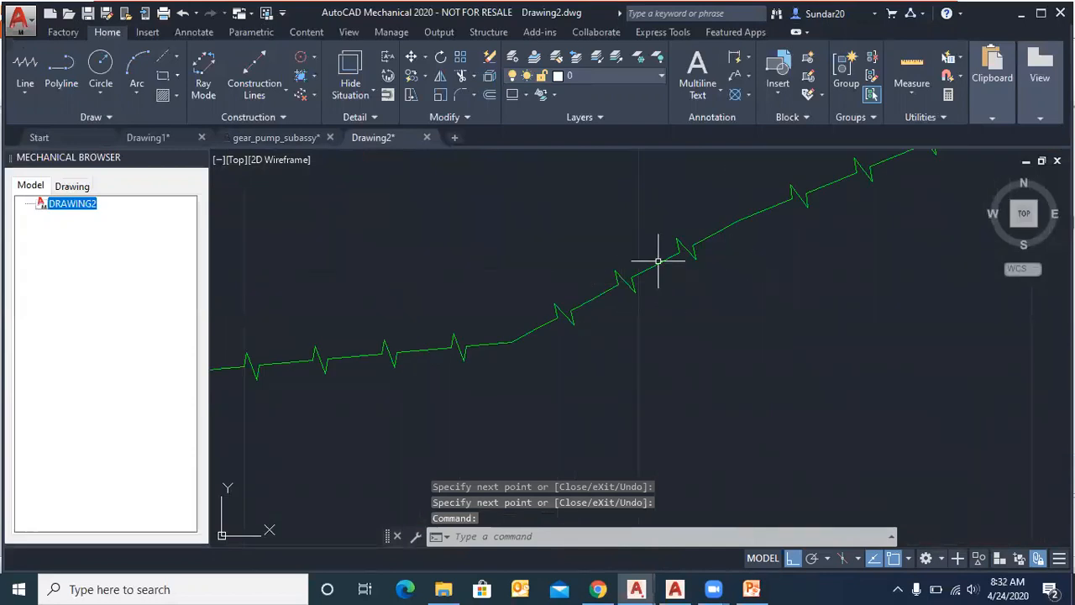
{"action": "scroll", "coordinate": [639, 301], "scroll_direction": "down", "scroll_amount": 7}
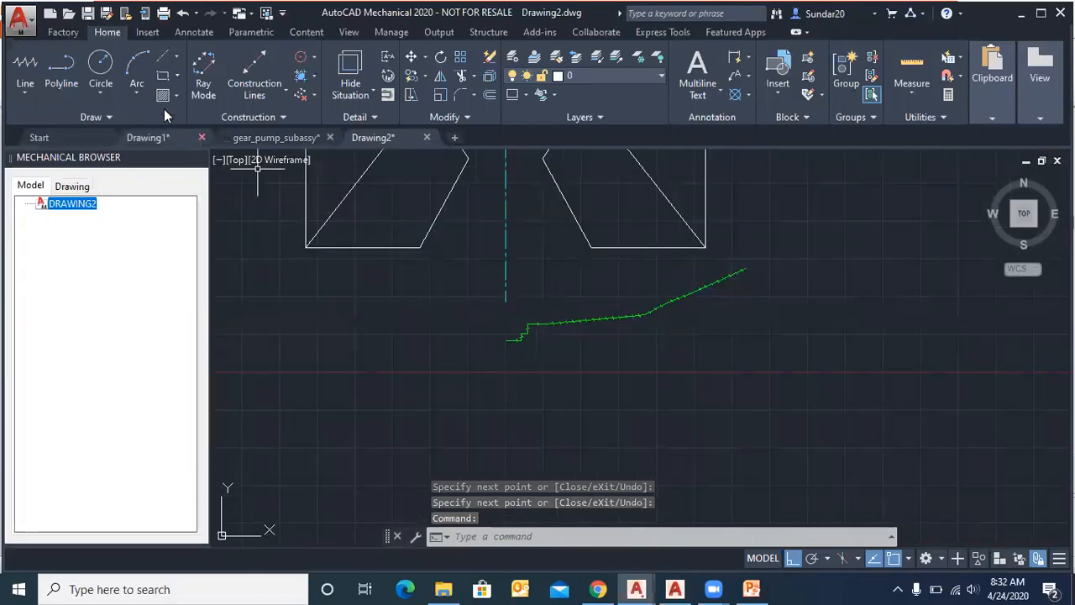
Step: Review the creation methods offered for lines, circles and arcs without starting any of them
{"action": "left_click", "coordinate": [30, 93]}
{"action": "scroll", "coordinate": [513, 343], "scroll_direction": "down", "scroll_amount": 4}
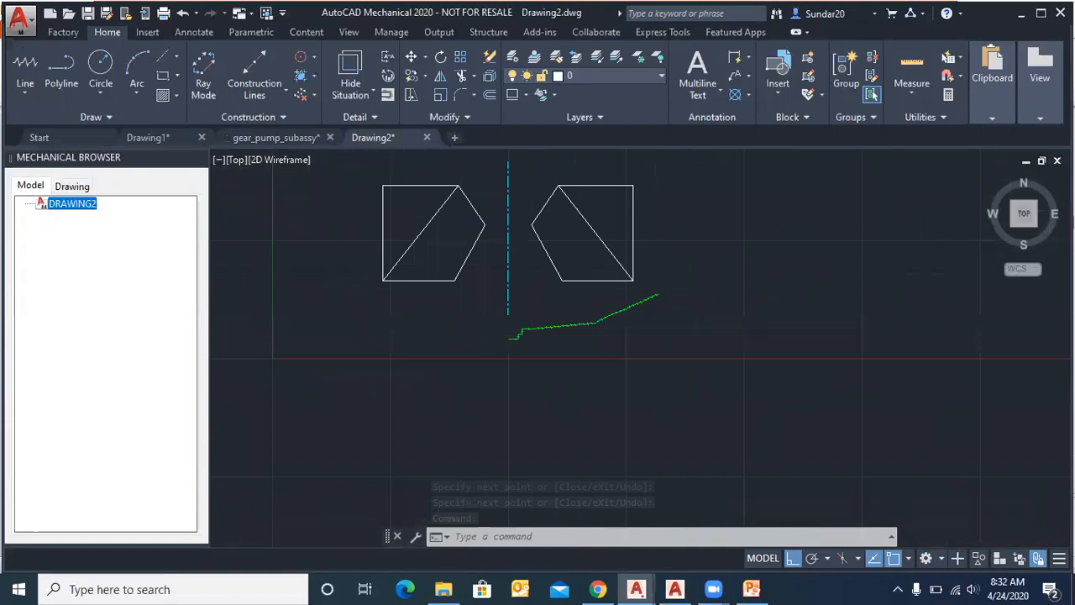
{"action": "scroll", "coordinate": [632, 265], "scroll_direction": "up", "scroll_amount": 2}
{"action": "scroll", "coordinate": [538, 249], "scroll_direction": "up", "scroll_amount": 2}
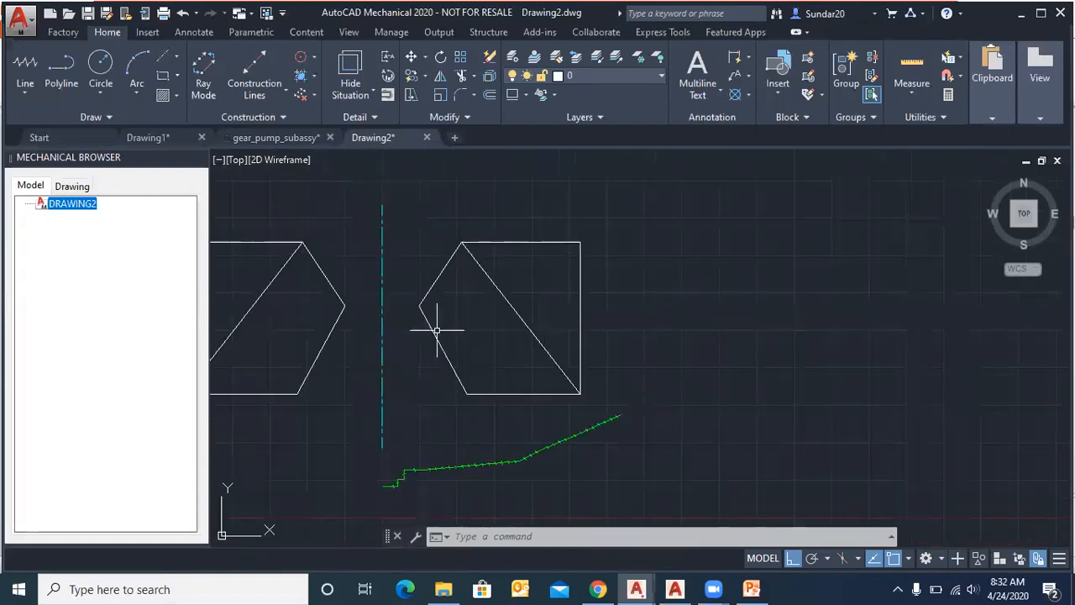
{"action": "scroll", "coordinate": [456, 386], "scroll_direction": "down", "scroll_amount": 2}
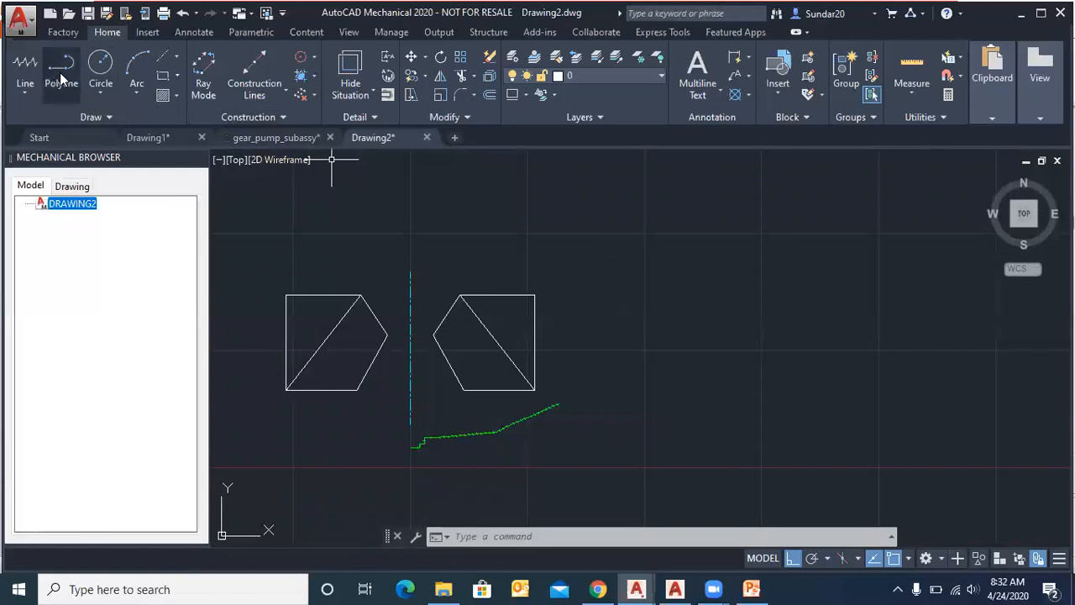
{"action": "left_click", "coordinate": [99, 93]}
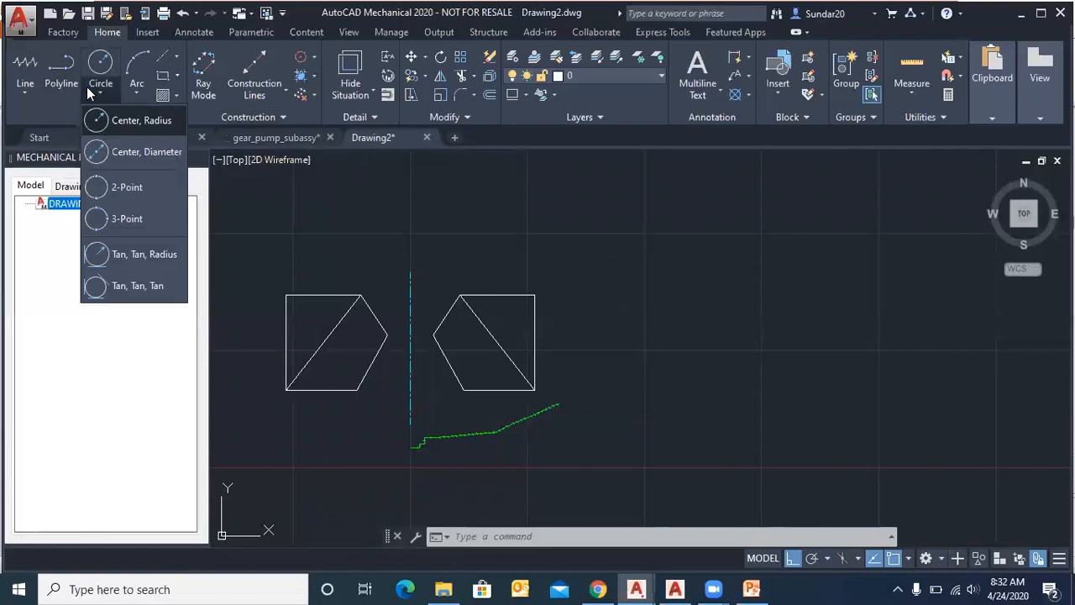
{"action": "left_click", "coordinate": [132, 96]}
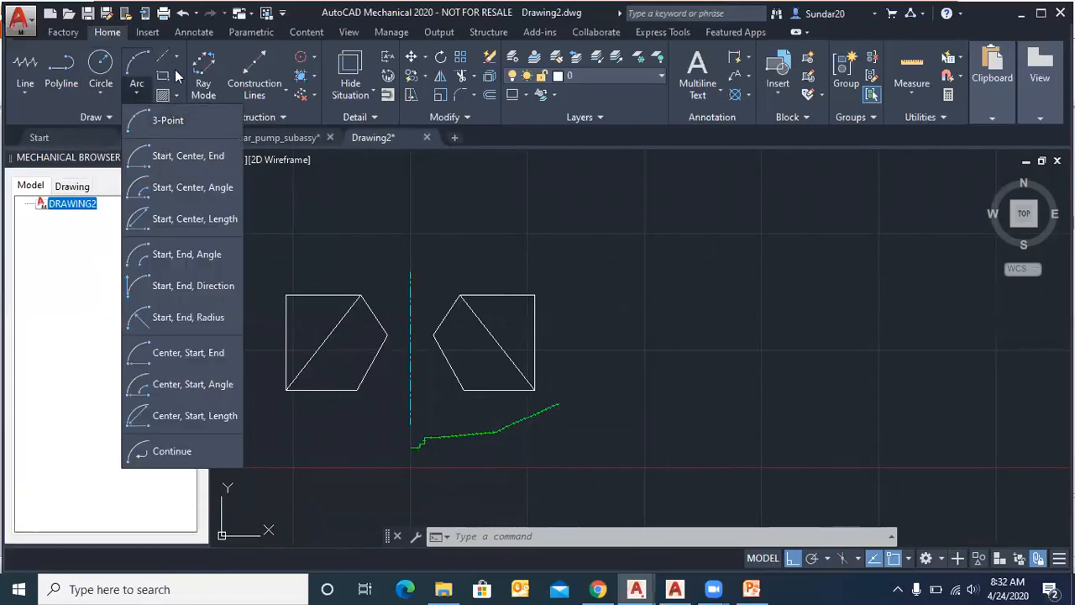
{"action": "left_click", "coordinate": [374, 202]}
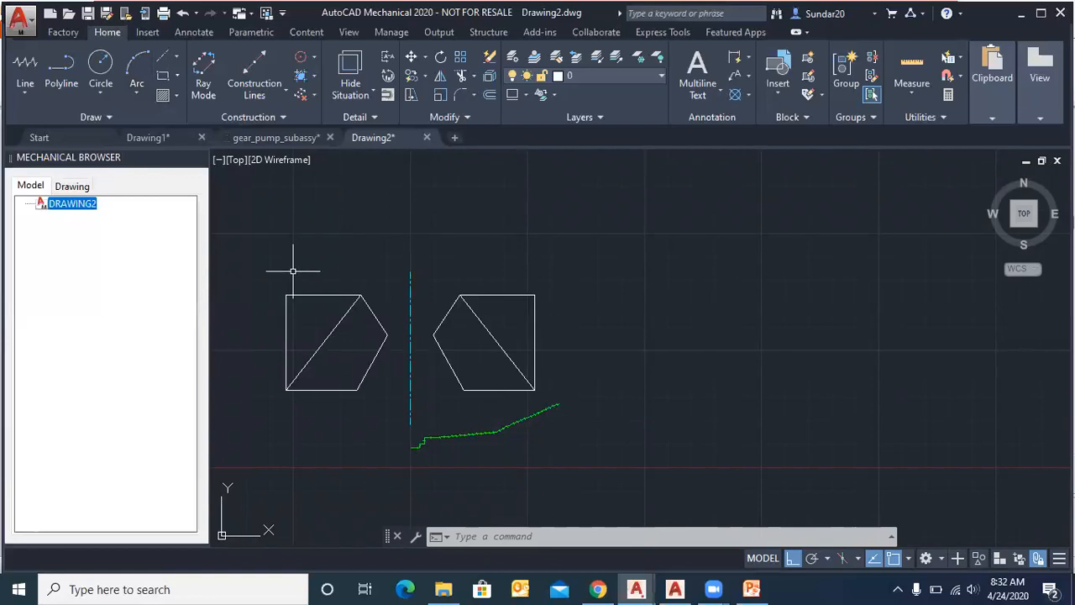
Step: Start the Centerline command, switch to PowerPoint, and present the slideshow from the Rectangle slide to the Centerlines slide
{"action": "left_click", "coordinate": [164, 56]}
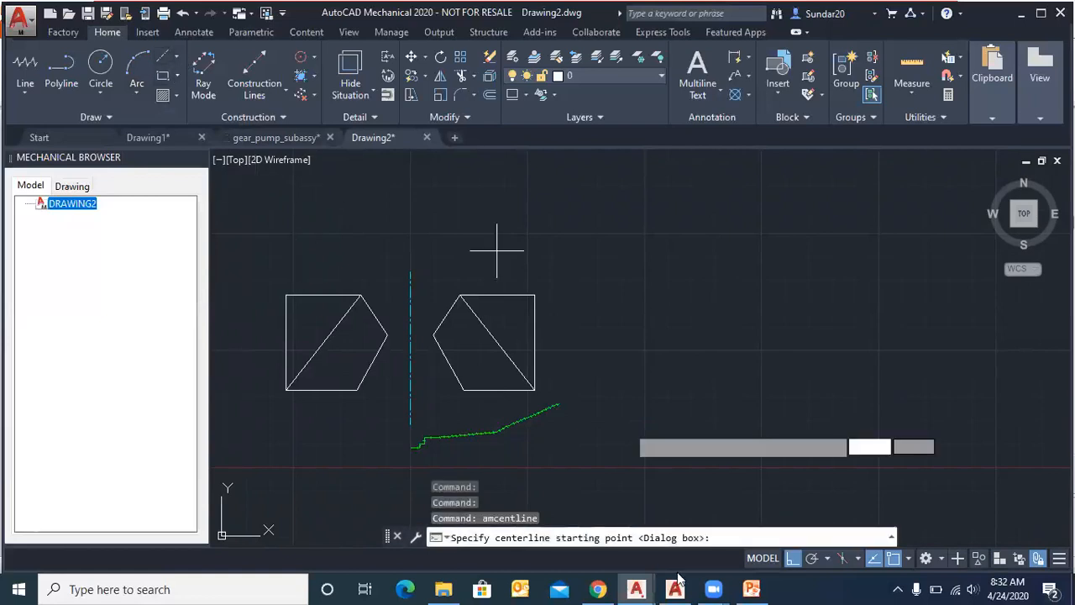
{"action": "left_click", "coordinate": [751, 589]}
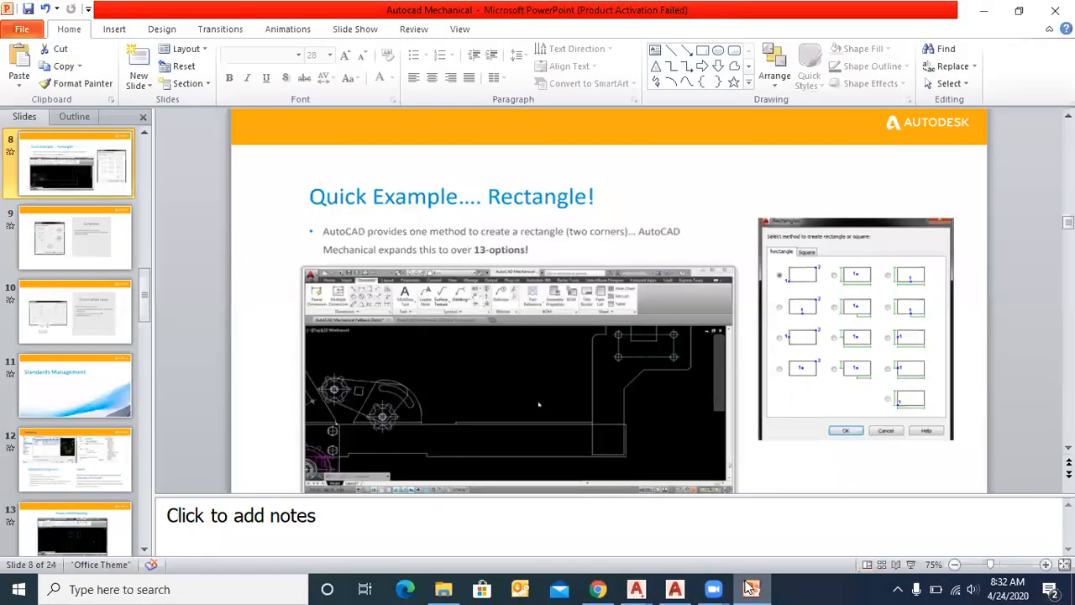
{"action": "key", "text": "shift+F5"}
{"action": "key", "text": "Right"}
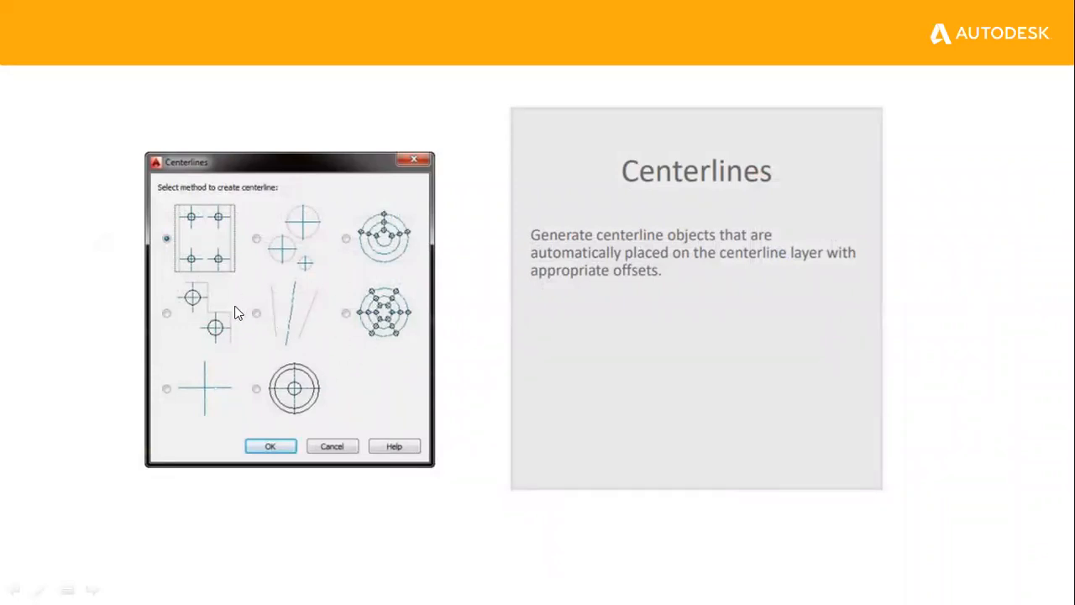
Step: End the slideshow, switch back to Drawing2 in AutoCAD Mechanical, and cancel the pending Centerline command
{"action": "key", "text": "Escape"}
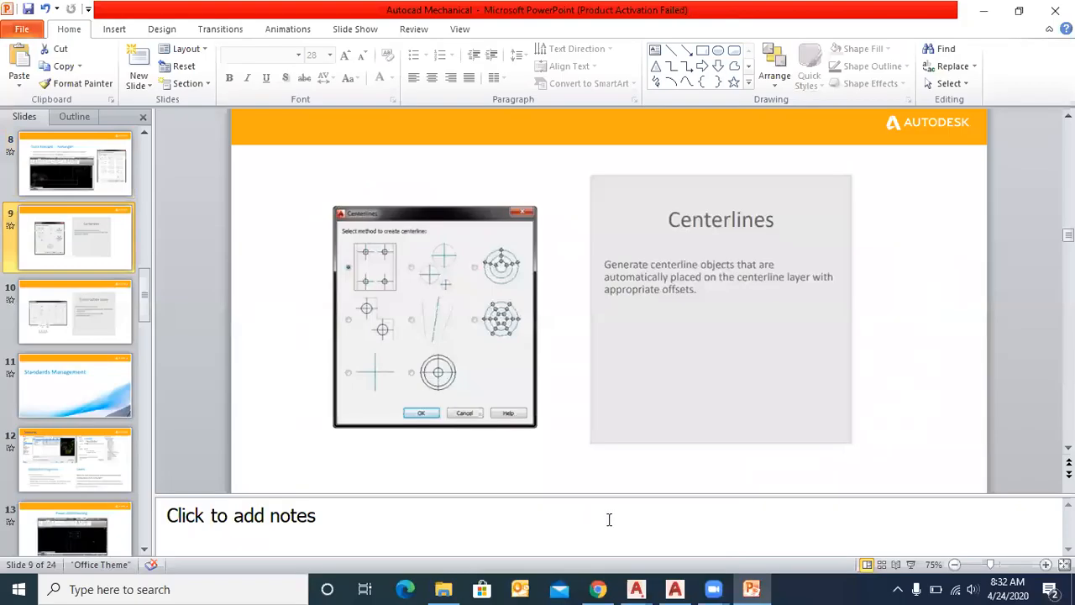
{"action": "left_click", "coordinate": [598, 588]}
{"action": "left_click", "coordinate": [638, 589]}
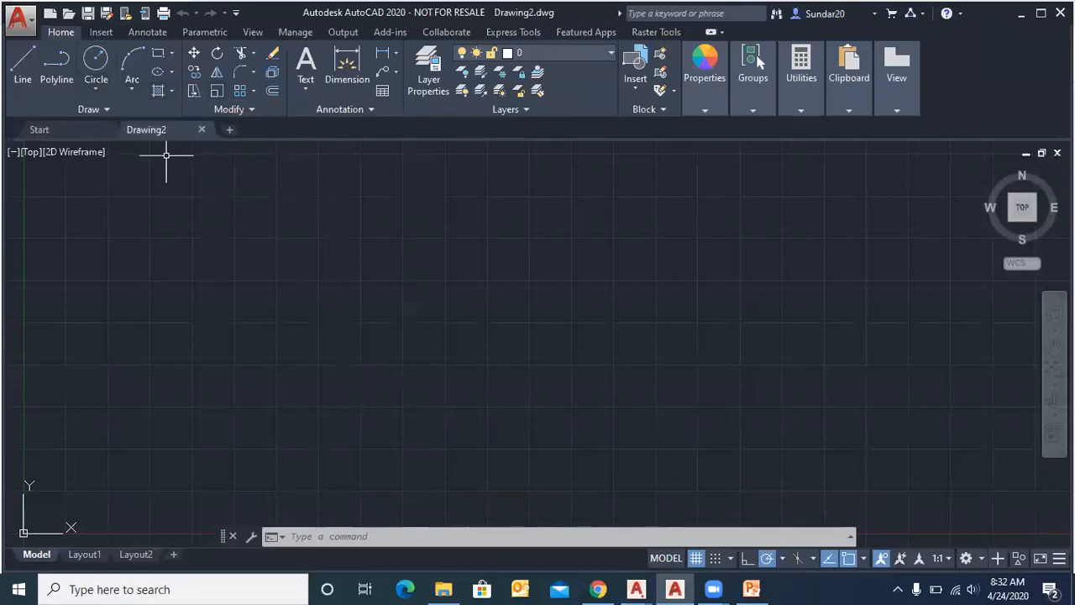
{"action": "left_click", "coordinate": [64, 127]}
{"action": "left_click", "coordinate": [169, 128]}
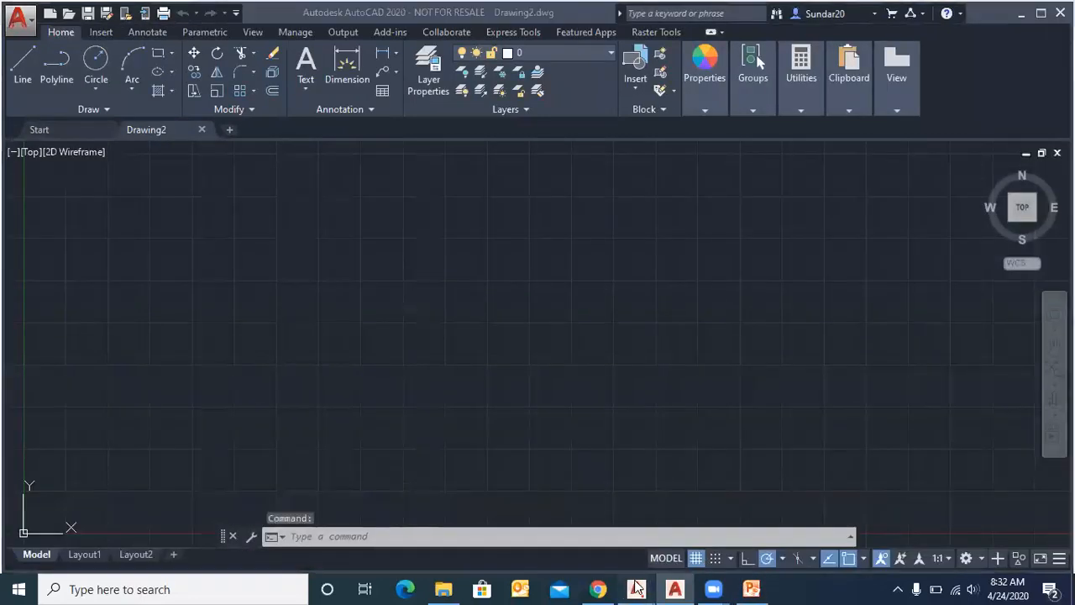
{"action": "mouse_move", "coordinate": [636, 588]}
{"action": "left_click", "coordinate": [819, 534]}
{"action": "scroll", "coordinate": [315, 363], "scroll_direction": "down", "scroll_amount": 2}
{"action": "scroll", "coordinate": [476, 334], "scroll_direction": "up", "scroll_amount": 1}
{"action": "scroll", "coordinate": [373, 368], "scroll_direction": "down", "scroll_amount": 1}
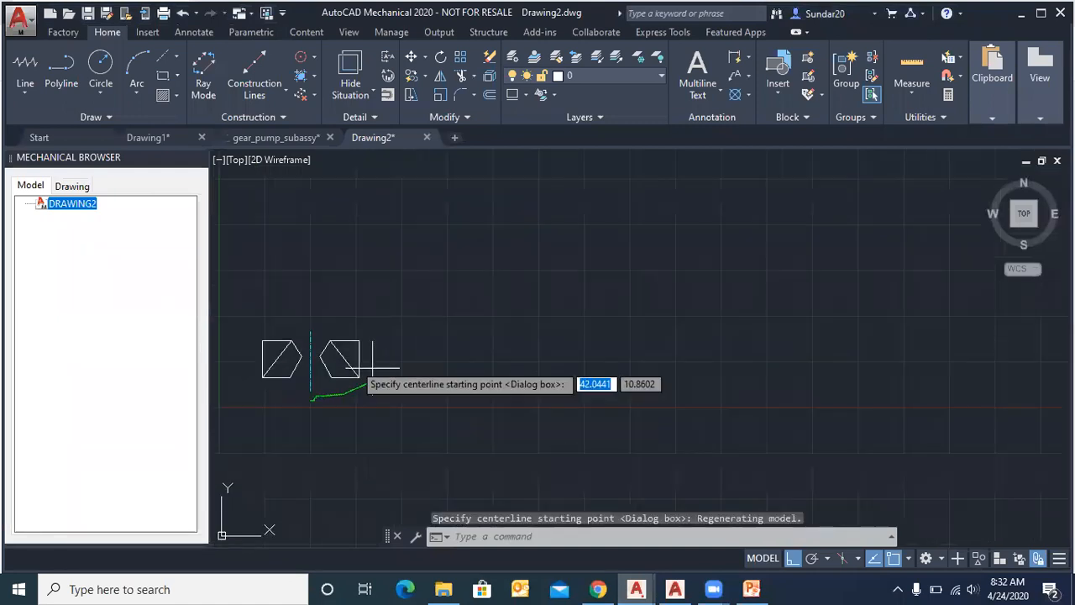
{"action": "scroll", "coordinate": [351, 359], "scroll_direction": "up", "scroll_amount": 2}
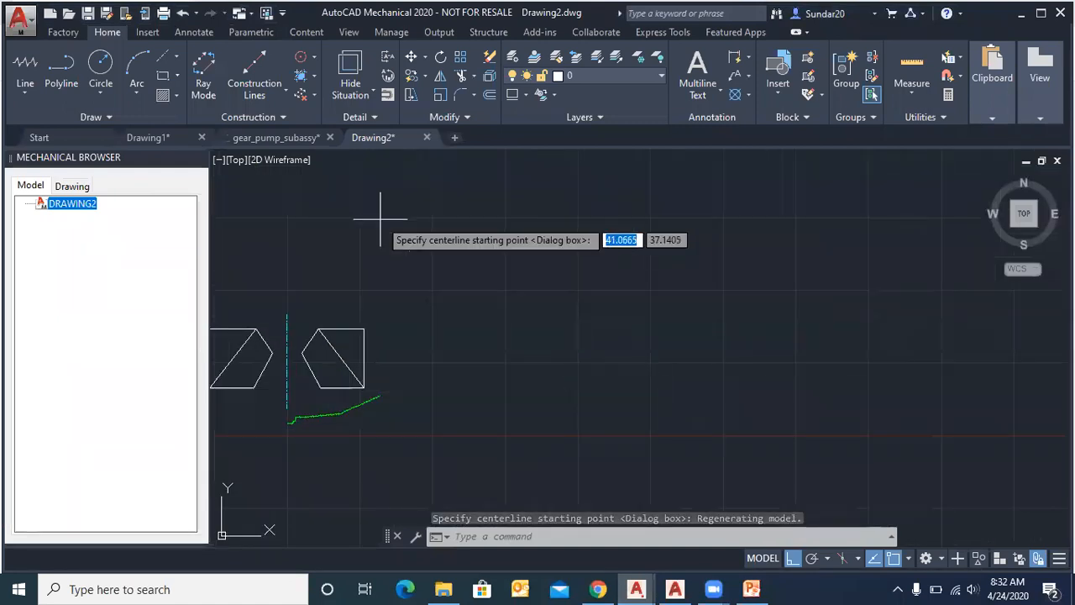
{"action": "key", "text": "Escape"}
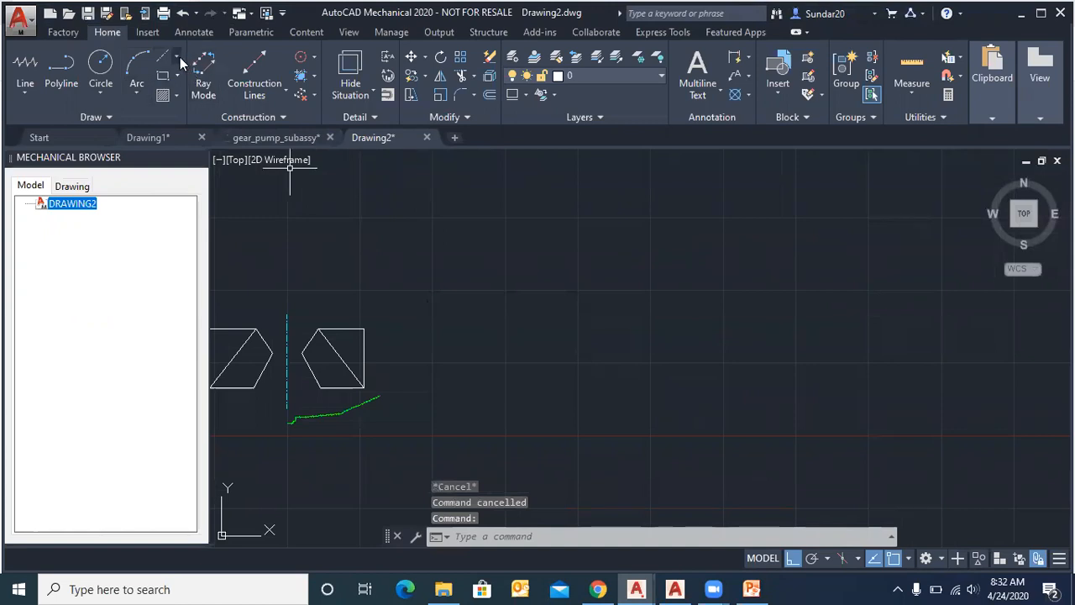
Step: Draw a circle in the empty area above and well to the right of the hexagonal shapes
{"action": "left_click", "coordinate": [100, 69]}
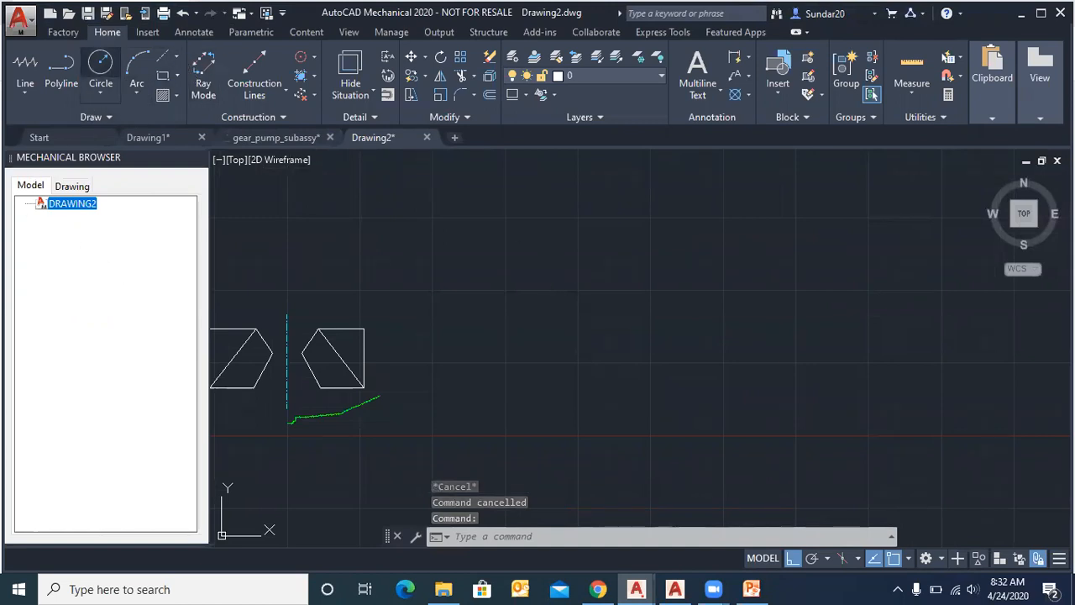
{"action": "left_click", "coordinate": [671, 232]}
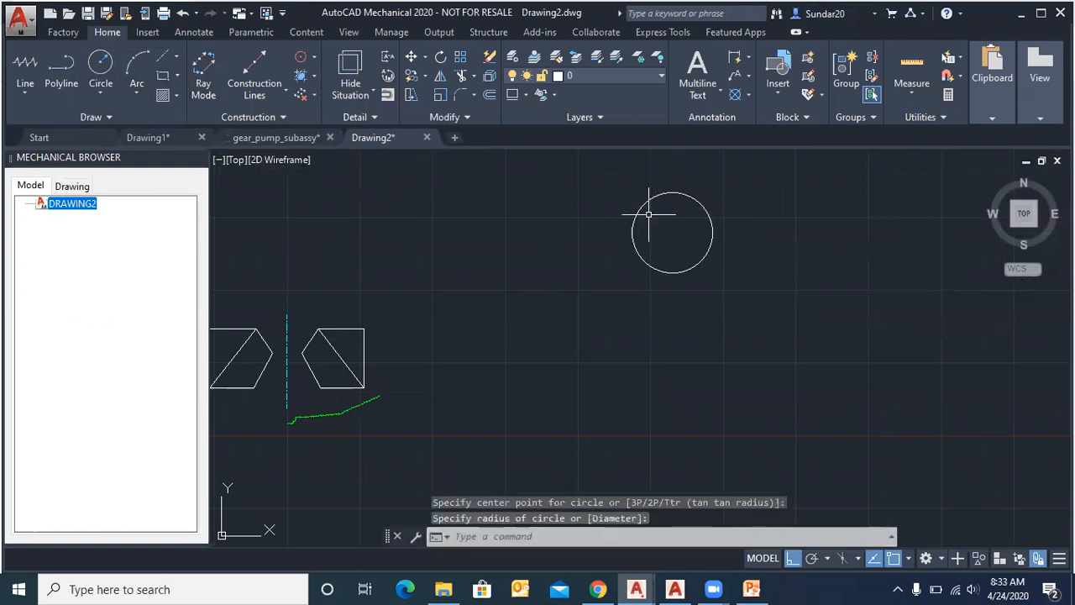
{"action": "left_click", "coordinate": [844, 289]}
{"action": "left_click", "coordinate": [833, 256]}
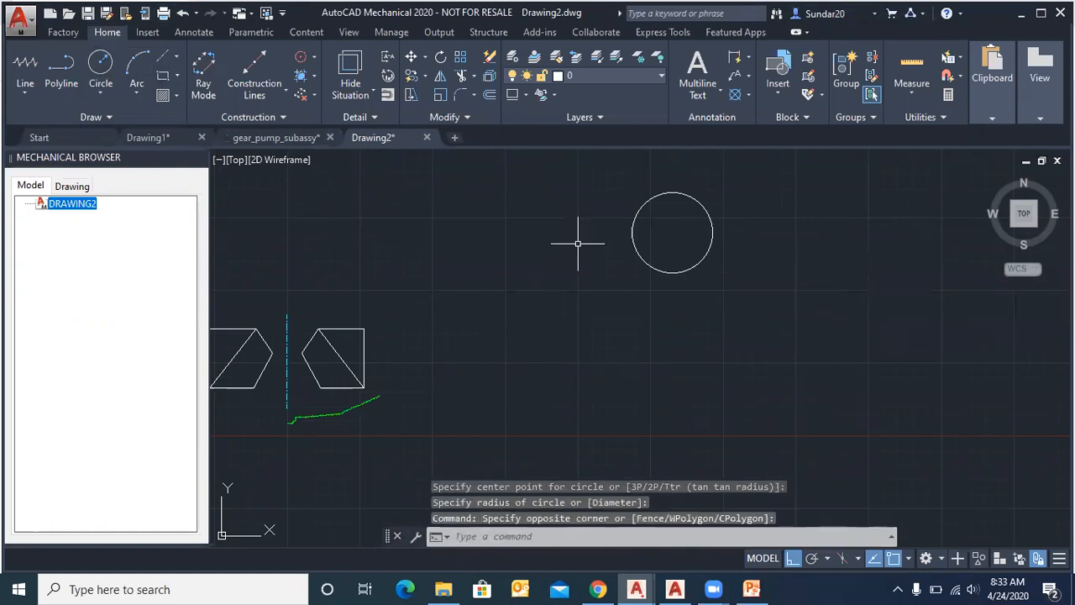
Step: Draw a wide rectangle about 15 units high below the circle by picking two opposite corners
{"action": "left_click", "coordinate": [177, 74]}
{"action": "left_click", "coordinate": [171, 129]}
{"action": "left_click", "coordinate": [535, 347]}
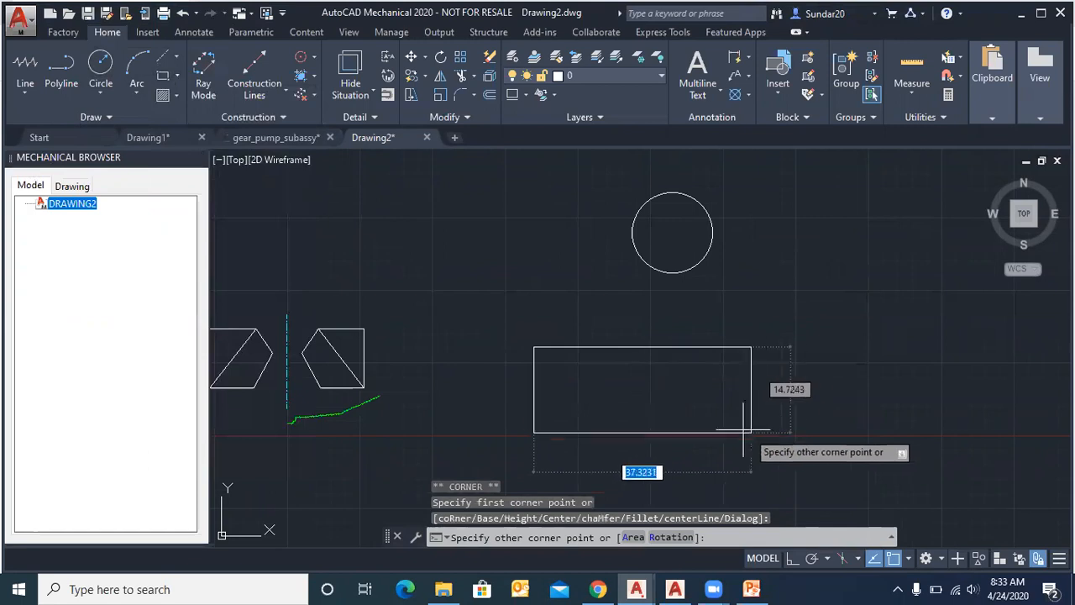
{"action": "left_click", "coordinate": [732, 432]}
Step: Draw a horizontal centerline above the hexagonal shapes and select it to check its assigned layer
{"action": "left_click", "coordinate": [177, 59]}
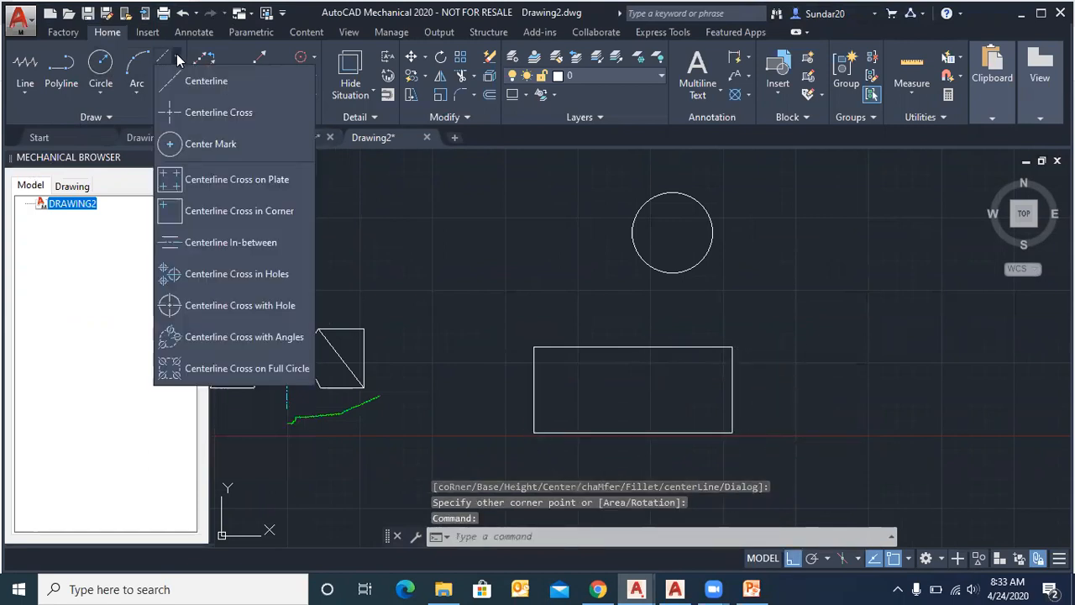
{"action": "left_click", "coordinate": [184, 81]}
{"action": "left_click", "coordinate": [319, 197]}
{"action": "scroll", "coordinate": [373, 195], "scroll_direction": "up", "scroll_amount": 5}
{"action": "left_click", "coordinate": [619, 227]}
{"action": "right_click", "coordinate": [616, 227]}
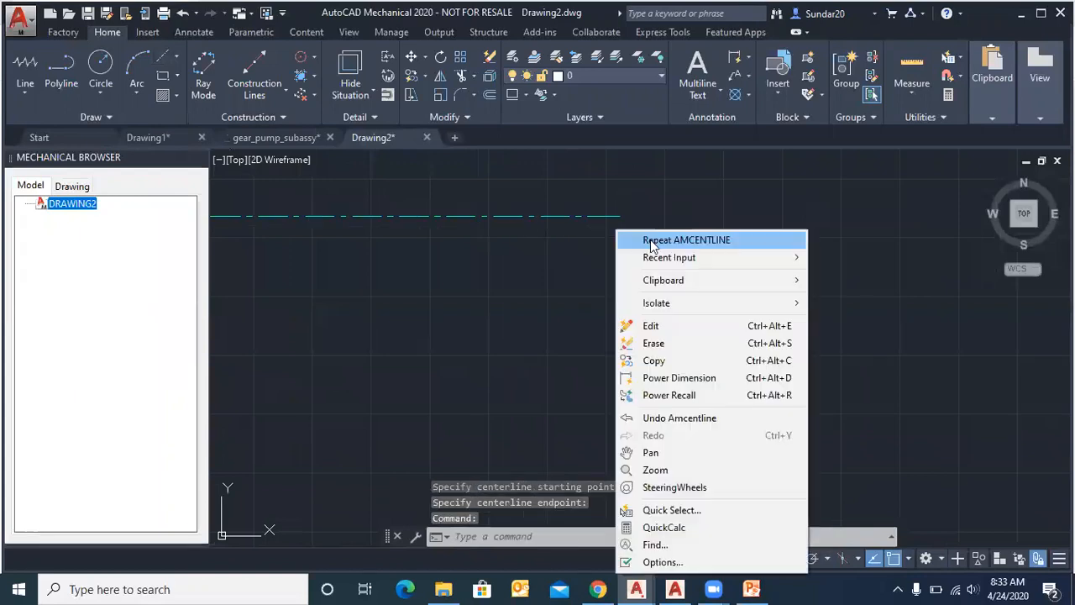
{"action": "left_click", "coordinate": [559, 230]}
{"action": "scroll", "coordinate": [578, 247], "scroll_direction": "down", "scroll_amount": 3}
{"action": "scroll", "coordinate": [496, 209], "scroll_direction": "up", "scroll_amount": 4}
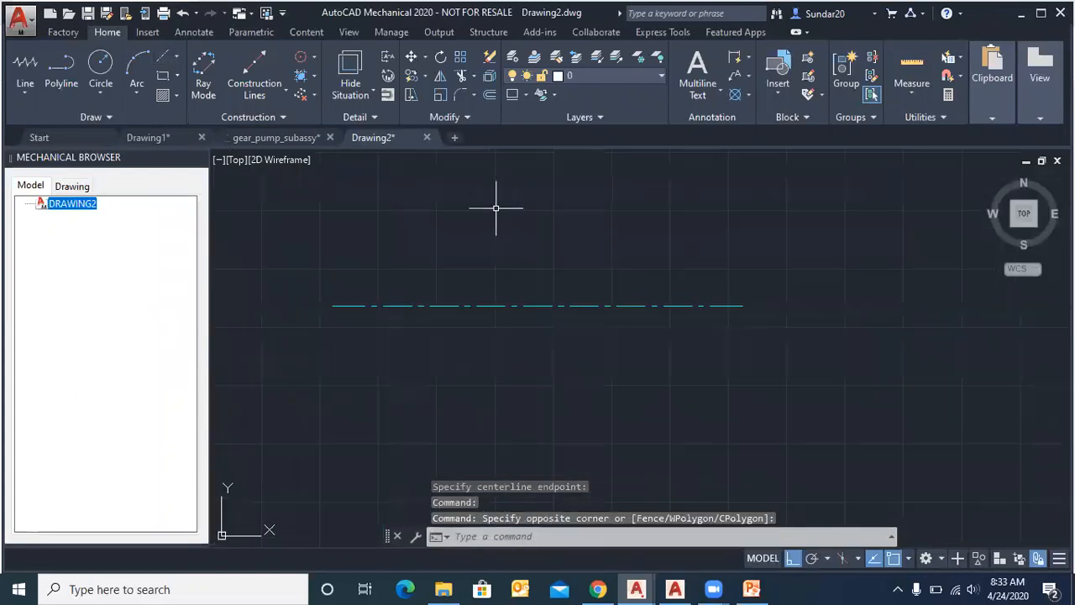
{"action": "left_click", "coordinate": [456, 305]}
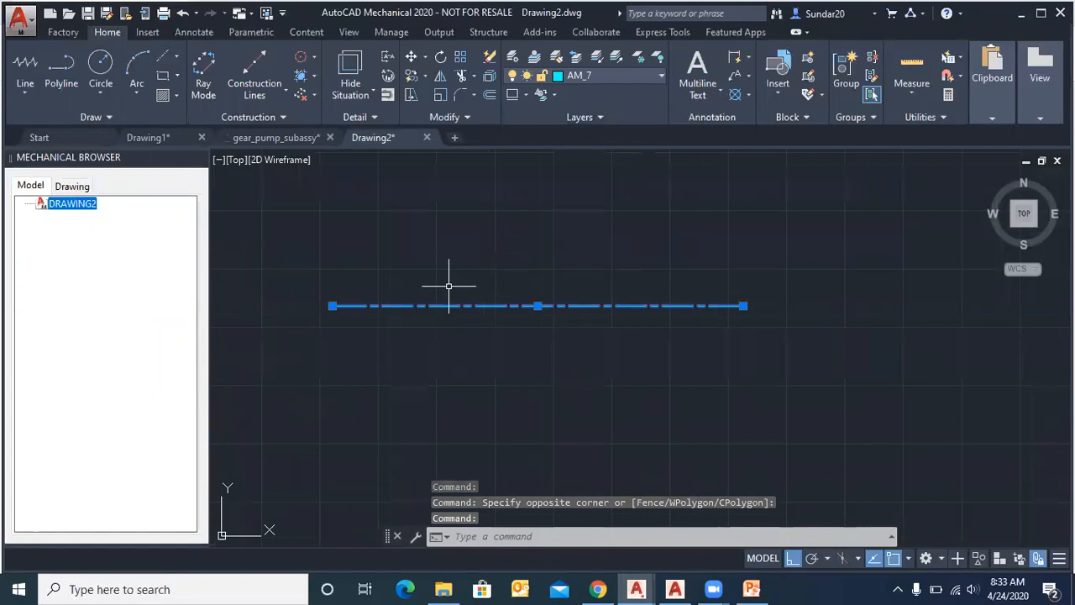
{"action": "left_click", "coordinate": [176, 57]}
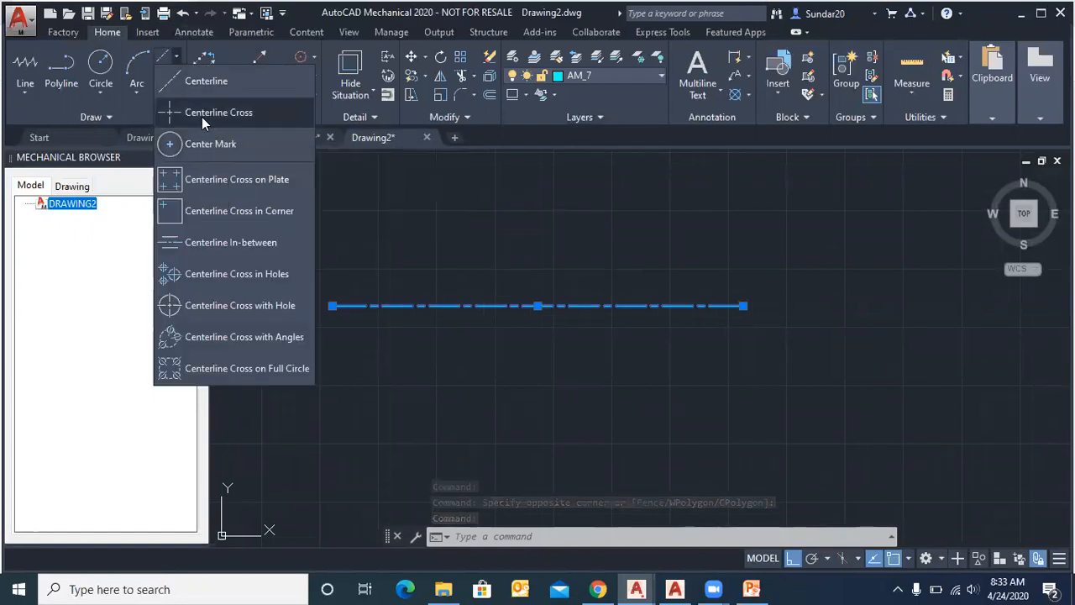
{"action": "left_click", "coordinate": [201, 115]}
{"action": "scroll", "coordinate": [399, 323], "scroll_direction": "down", "scroll_amount": 4}
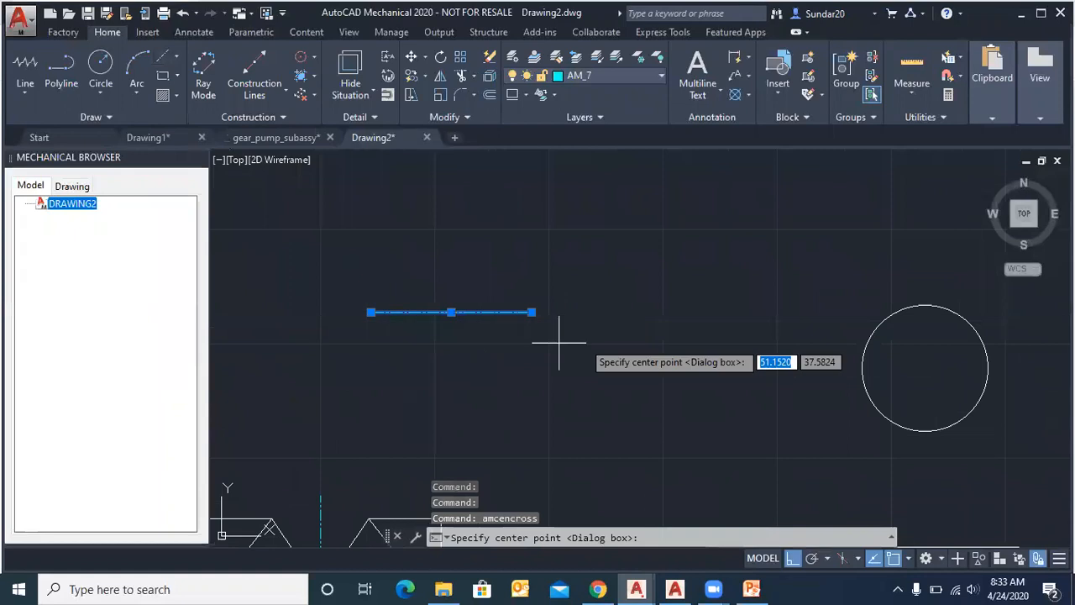
{"action": "left_click", "coordinate": [949, 308]}
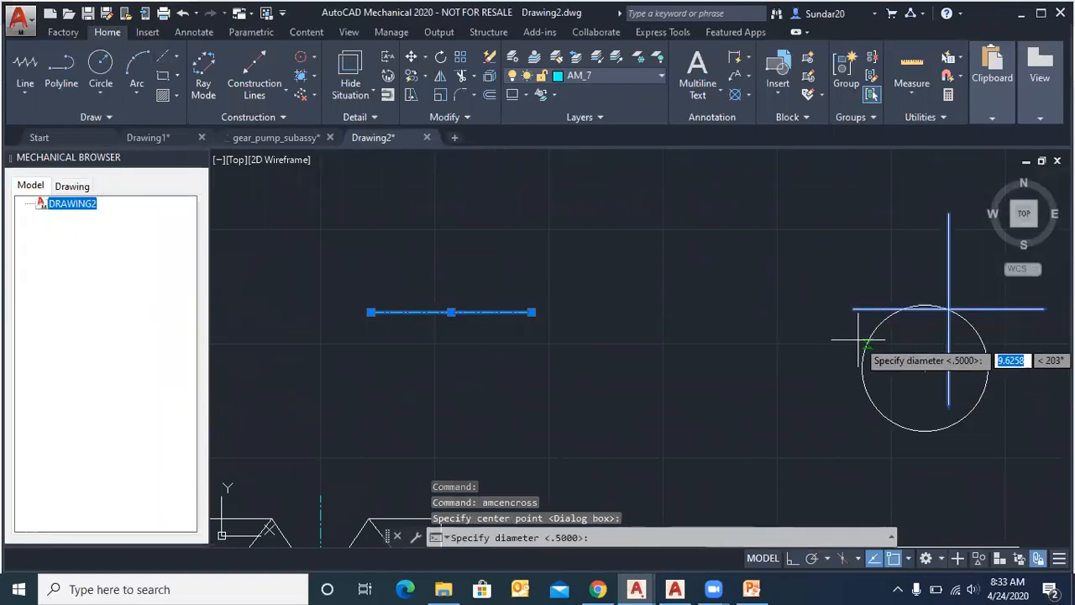
{"action": "key", "text": "Escape"}
Step: Place a Centerline Cross at the circle's center, with its arms extending beyond the circle's edge
{"action": "left_click", "coordinate": [173, 51]}
{"action": "left_click", "coordinate": [202, 112]}
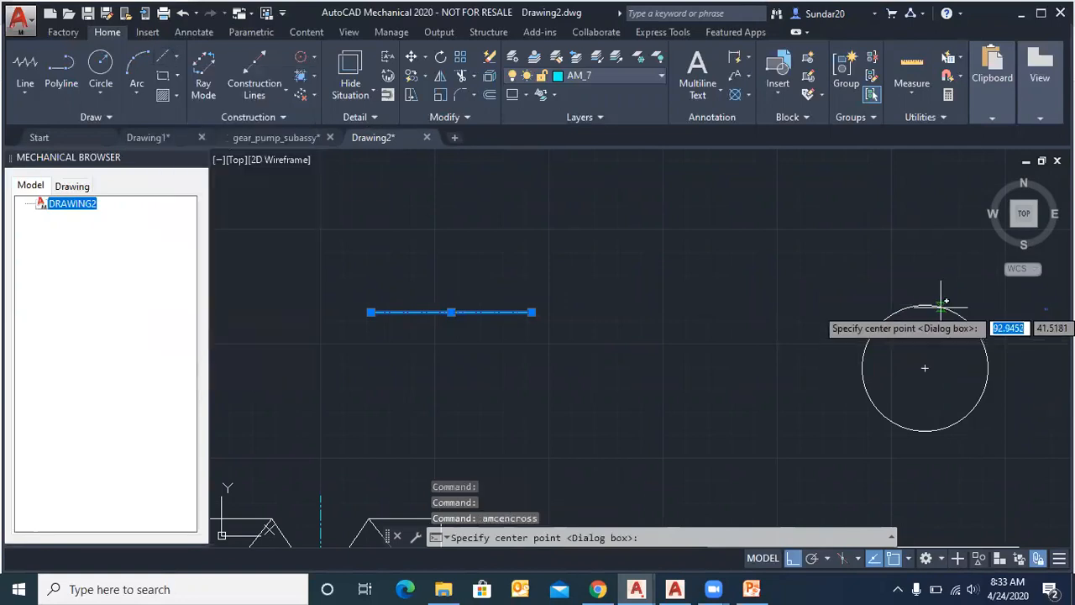
{"action": "left_click", "coordinate": [925, 367]}
{"action": "left_click", "coordinate": [924, 267]}
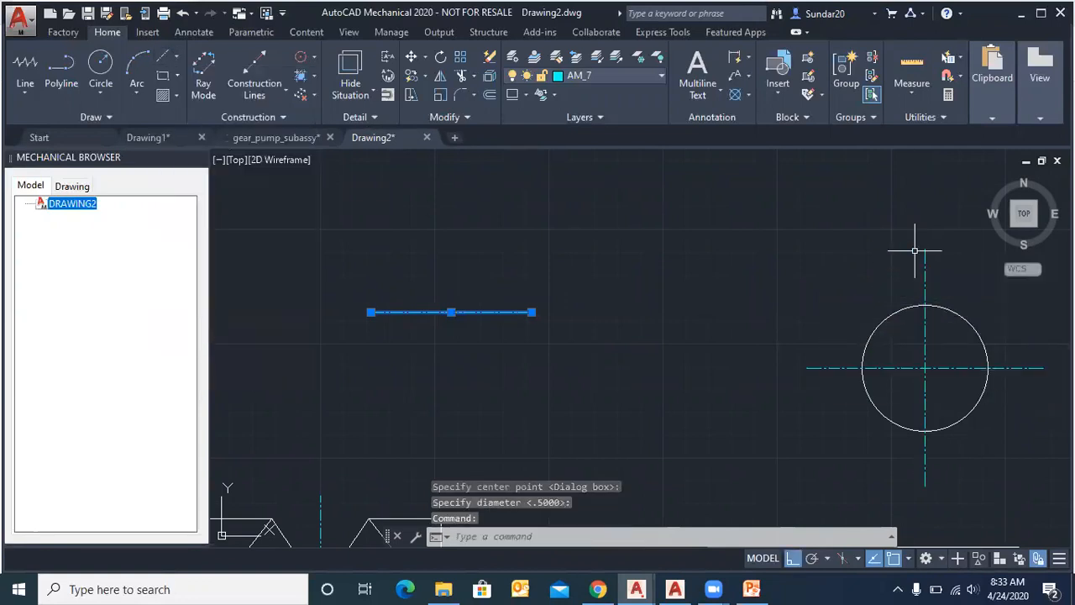
{"action": "scroll", "coordinate": [689, 240], "scroll_direction": "down", "scroll_amount": 4}
{"action": "scroll", "coordinate": [757, 294], "scroll_direction": "up", "scroll_amount": 6}
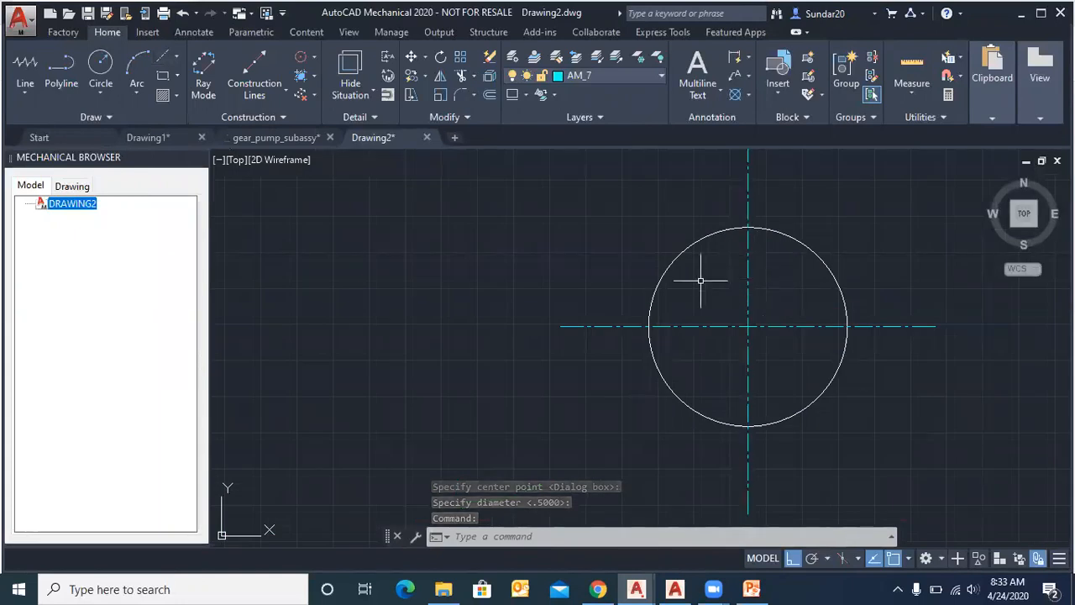
Step: Clear the selection and open the Center Line settings of the ANSI standard in the drawing options
{"action": "right_click", "coordinate": [504, 211]}
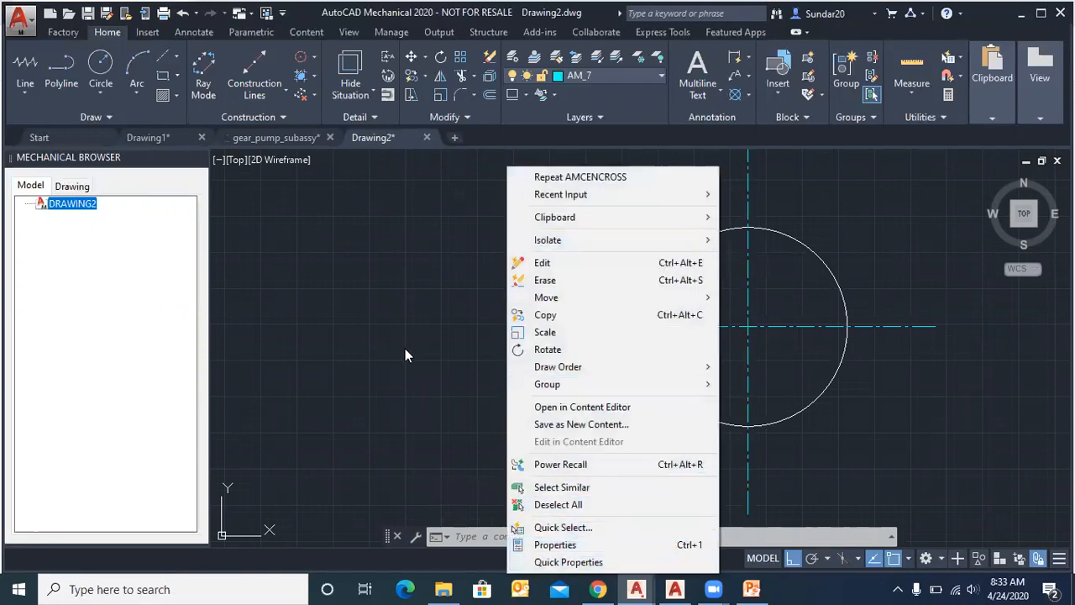
{"action": "key", "text": "Escape"}
{"action": "key", "text": "Escape"}
{"action": "right_click", "coordinate": [377, 369]}
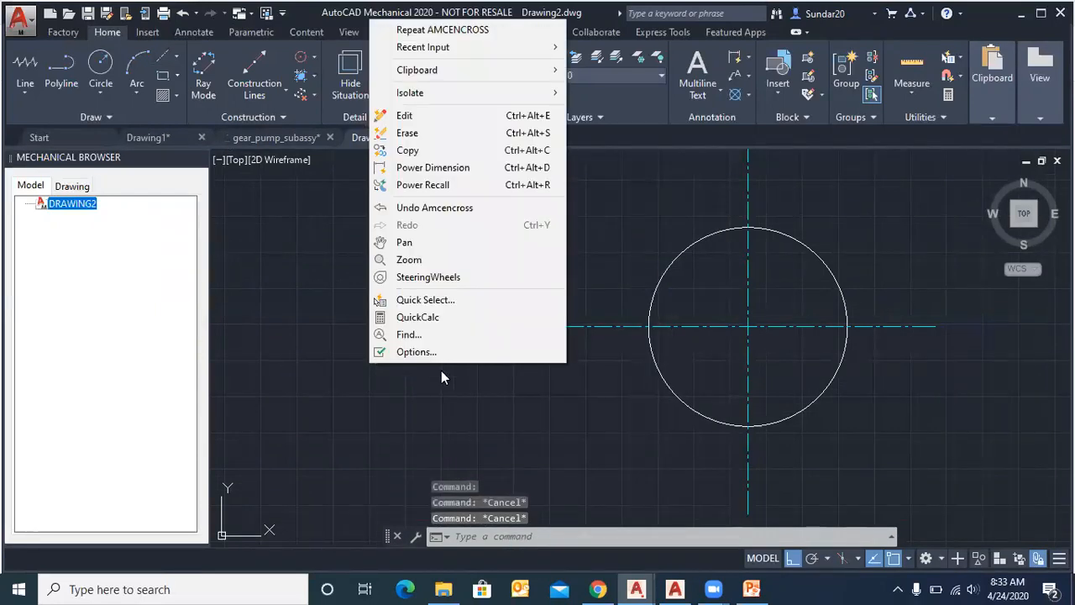
{"action": "left_click", "coordinate": [432, 351]}
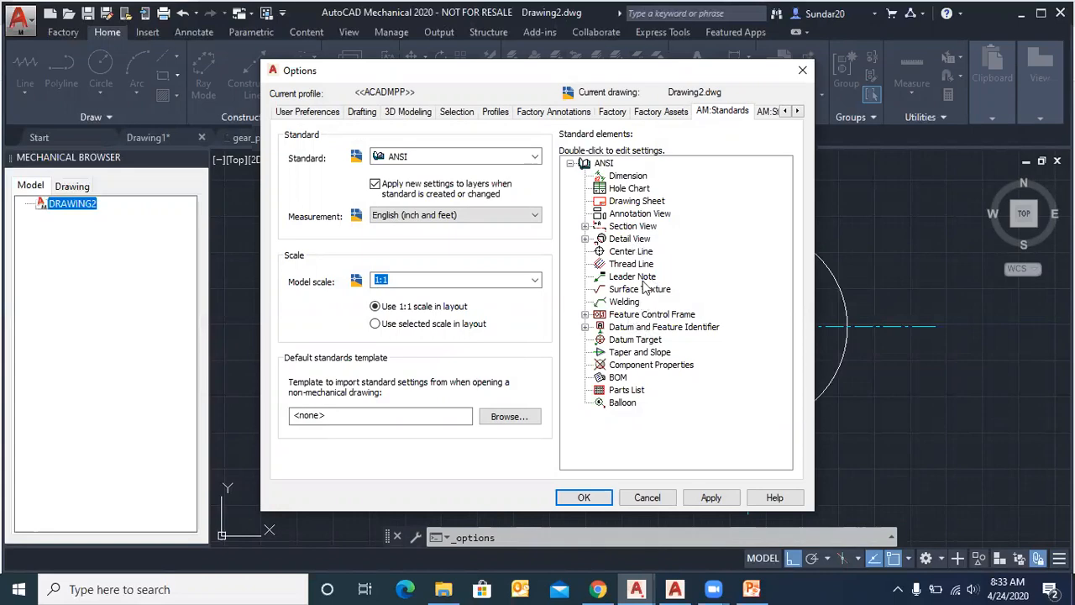
{"action": "right_click", "coordinate": [628, 254]}
{"action": "left_click", "coordinate": [666, 283]}
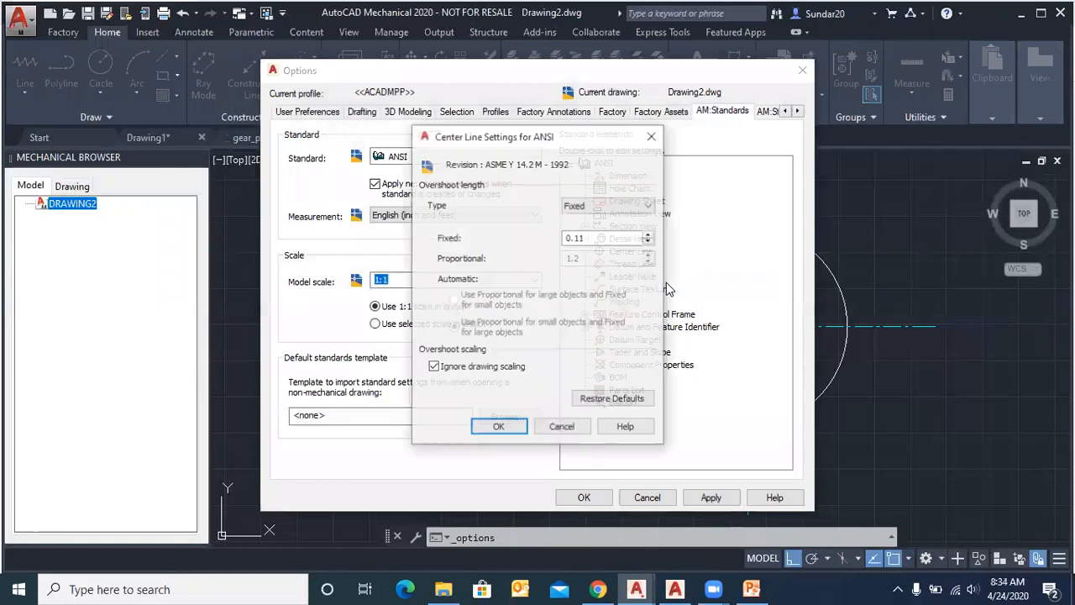
Step: Review the overshoot length types and values for centerlines, and cancel out of the settings and options
{"action": "left_click", "coordinate": [622, 201]}
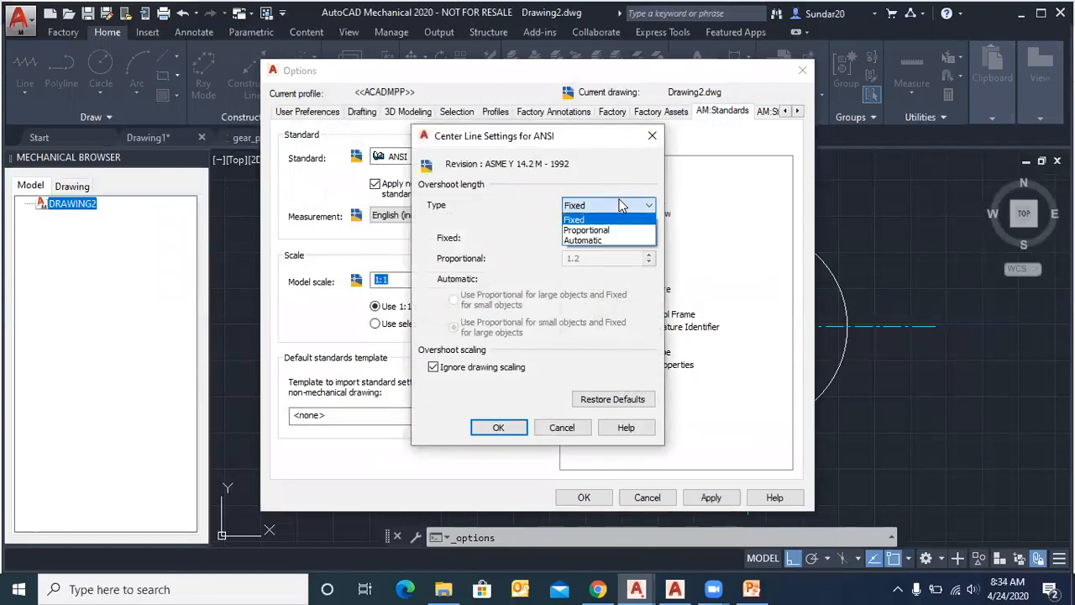
{"action": "left_click", "coordinate": [504, 232]}
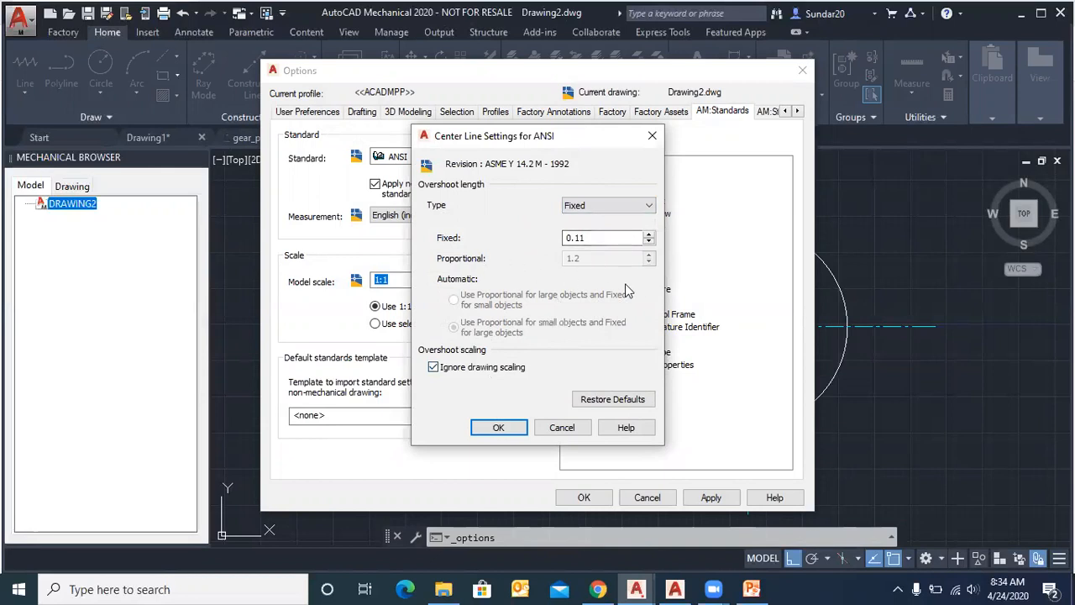
{"action": "left_click_drag", "start_coordinate": [505, 143], "coordinate": [740, 132]}
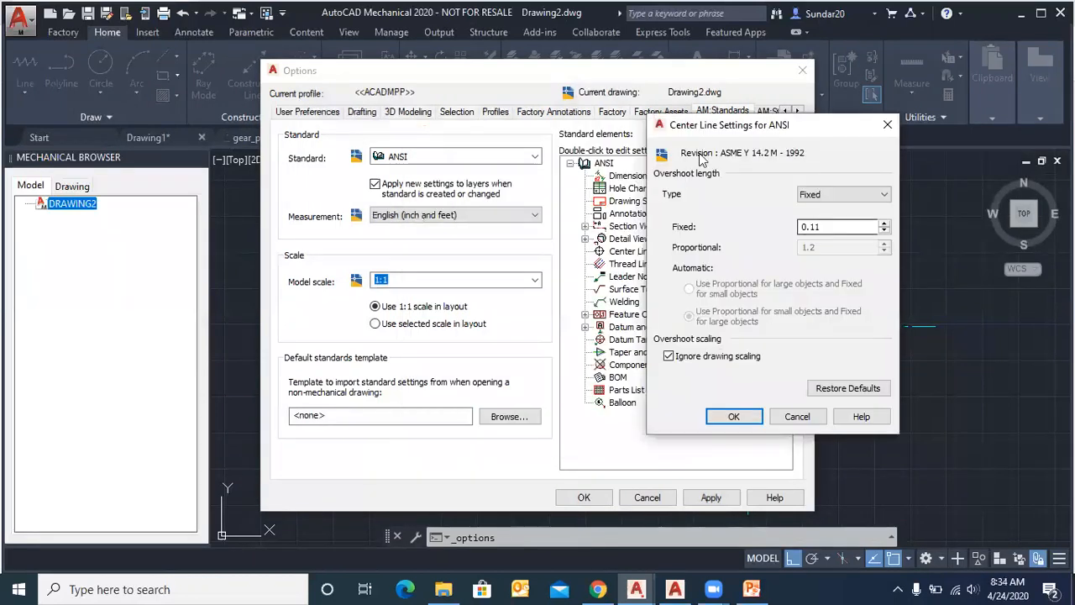
{"action": "left_click", "coordinate": [822, 417]}
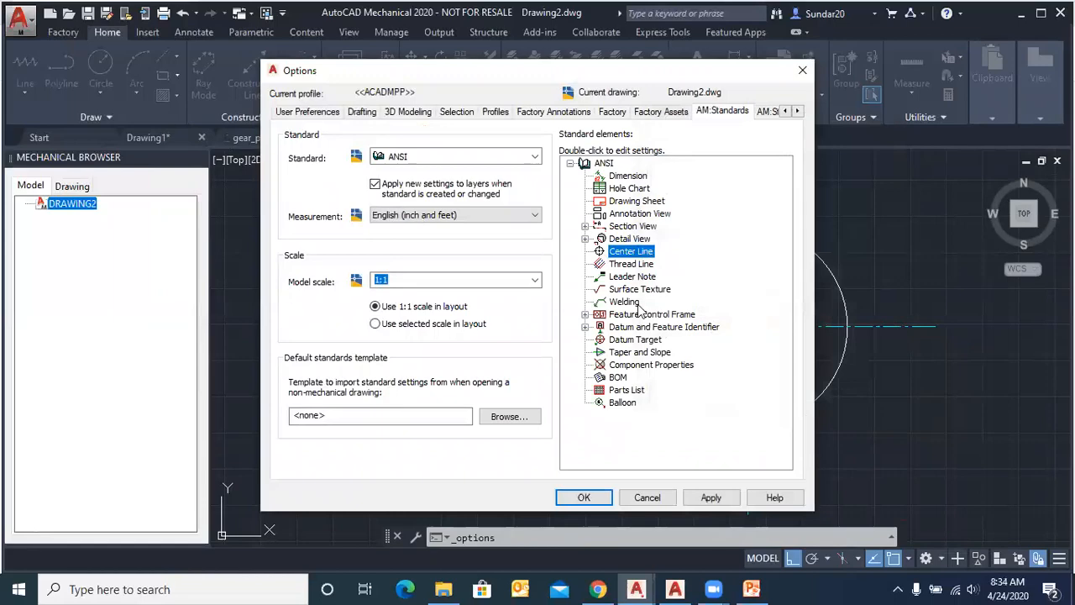
{"action": "left_click", "coordinate": [645, 497]}
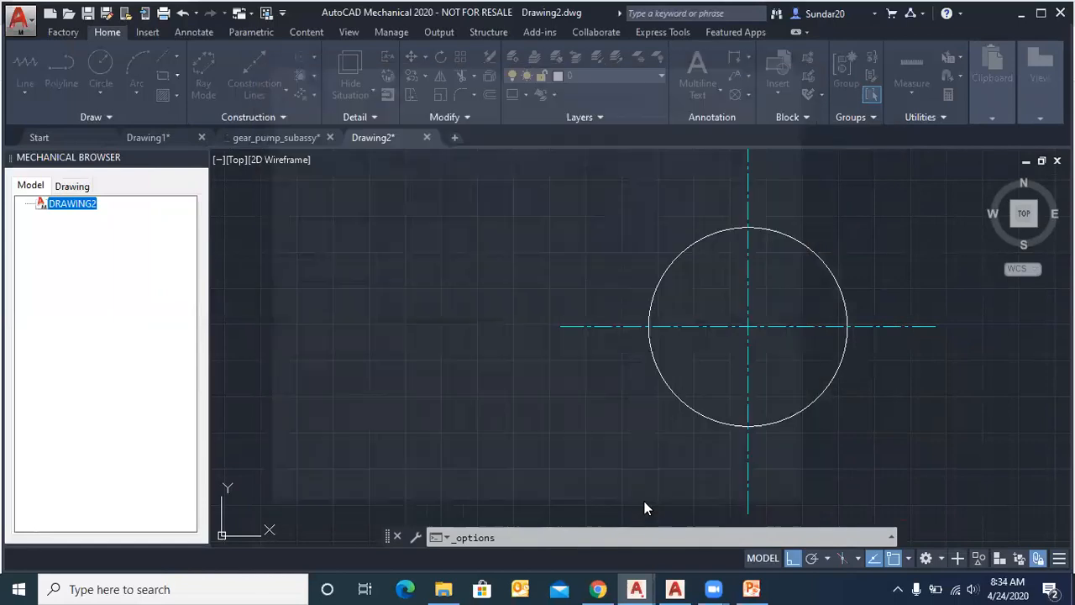
{"action": "left_click", "coordinate": [175, 63]}
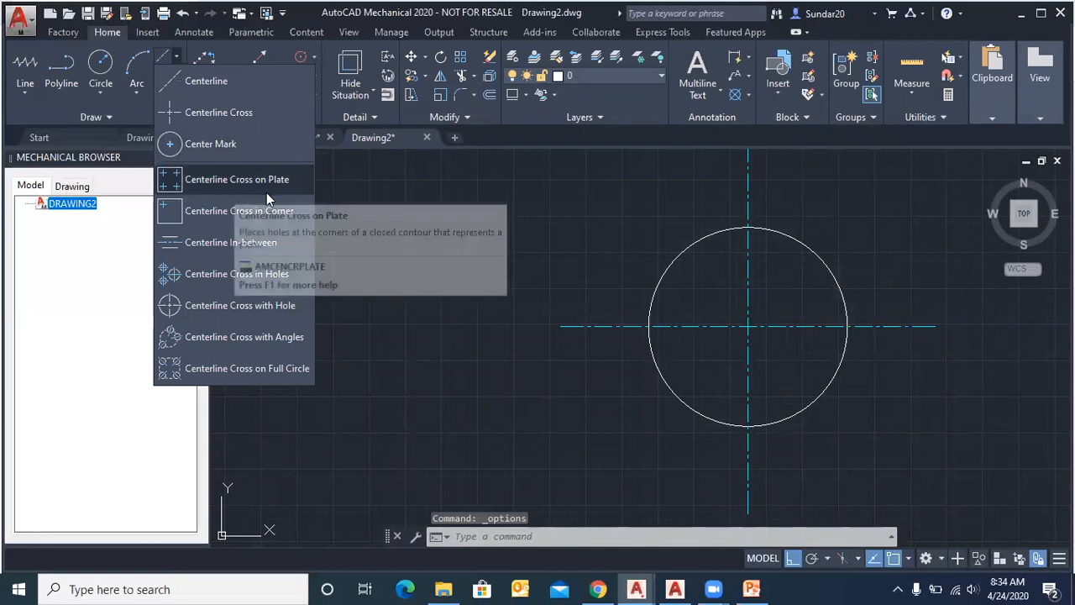
{"action": "left_click", "coordinate": [373, 216]}
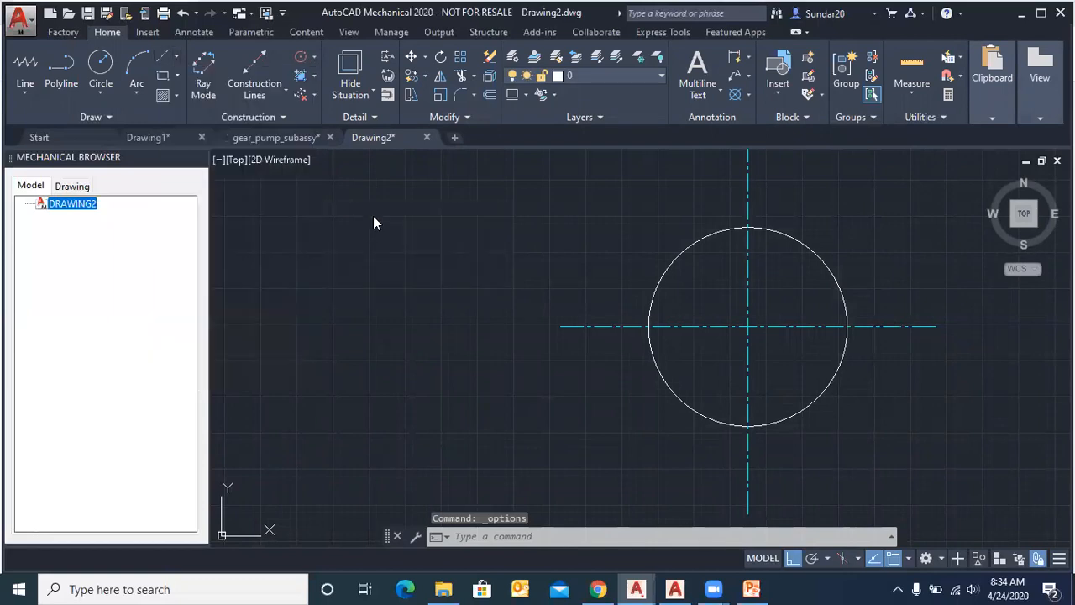
{"action": "left_click", "coordinate": [178, 74]}
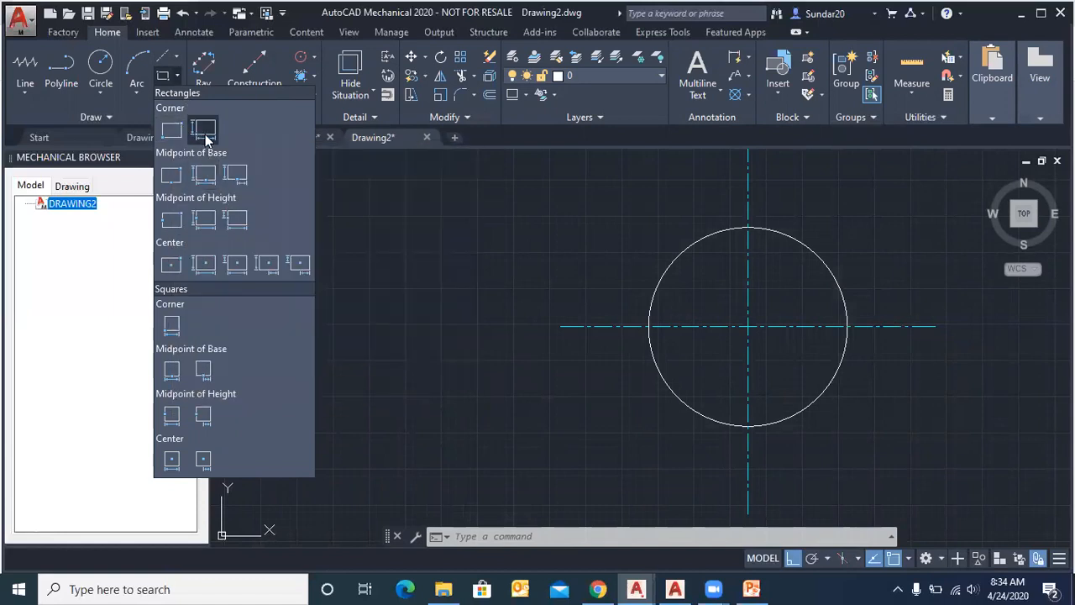
{"action": "left_click", "coordinate": [204, 129]}
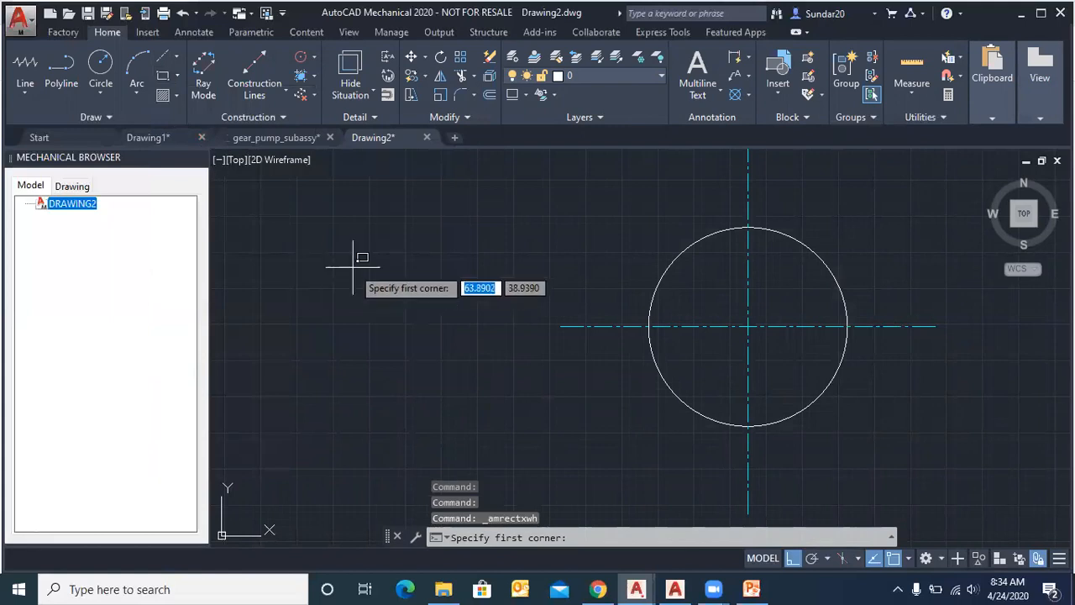
{"action": "left_click", "coordinate": [279, 230]}
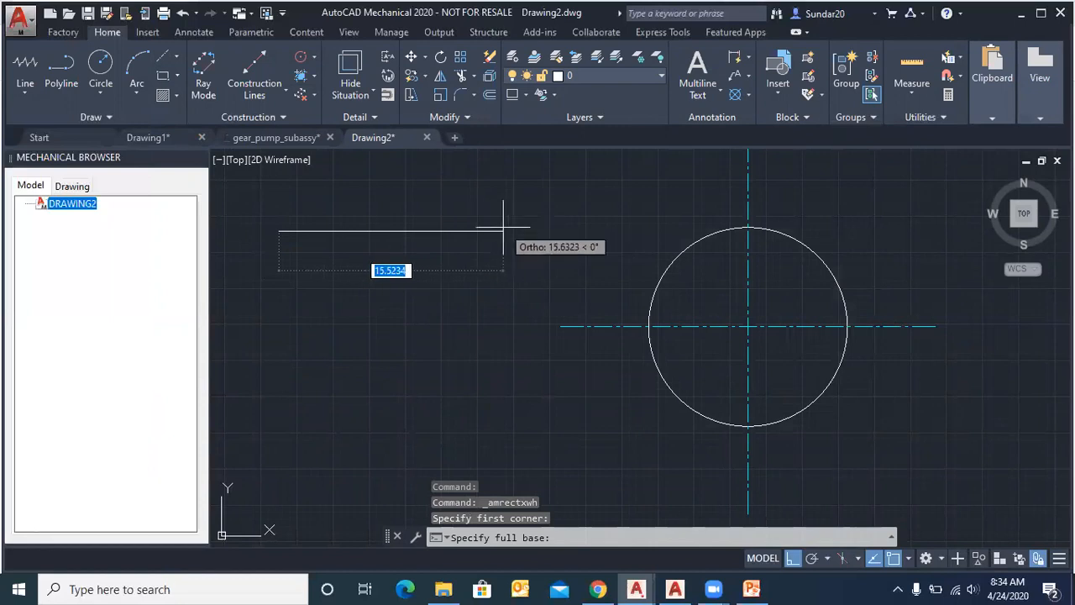
{"action": "type", "text": "1"}
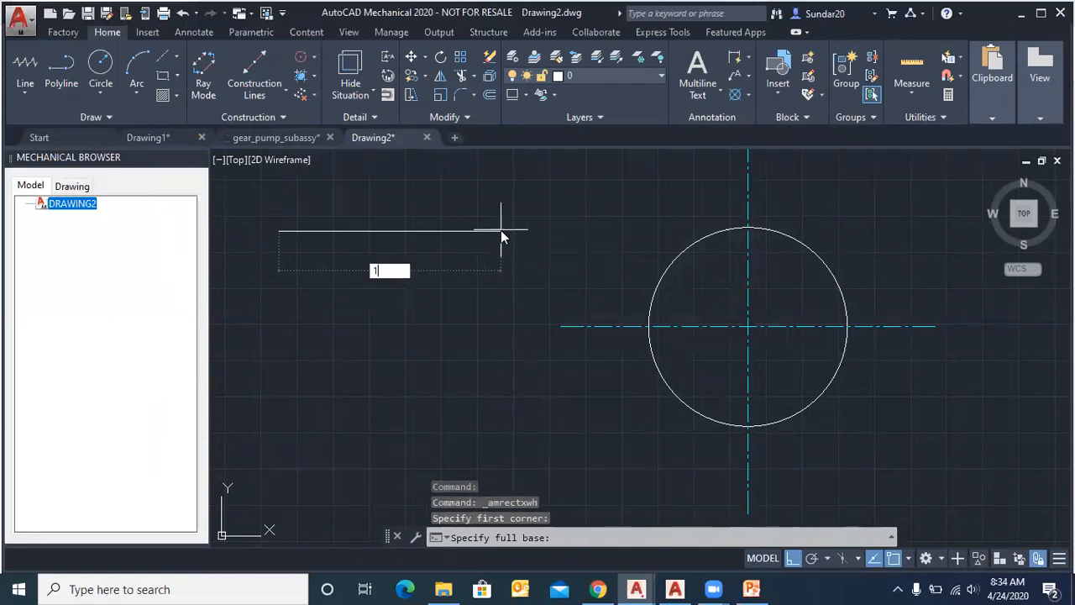
{"action": "type", "text": "00"}
{"action": "key", "text": "Tab"}
{"action": "type", "text": "100"}
{"action": "key", "text": "Return"}
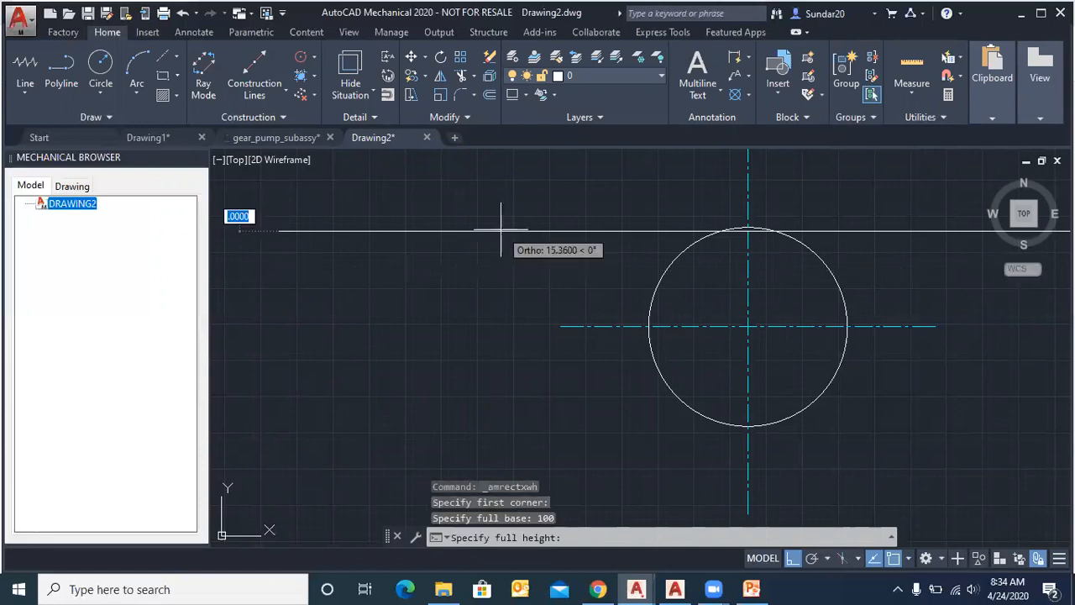
{"action": "key", "text": "Return"}
{"action": "key", "text": "Return"}
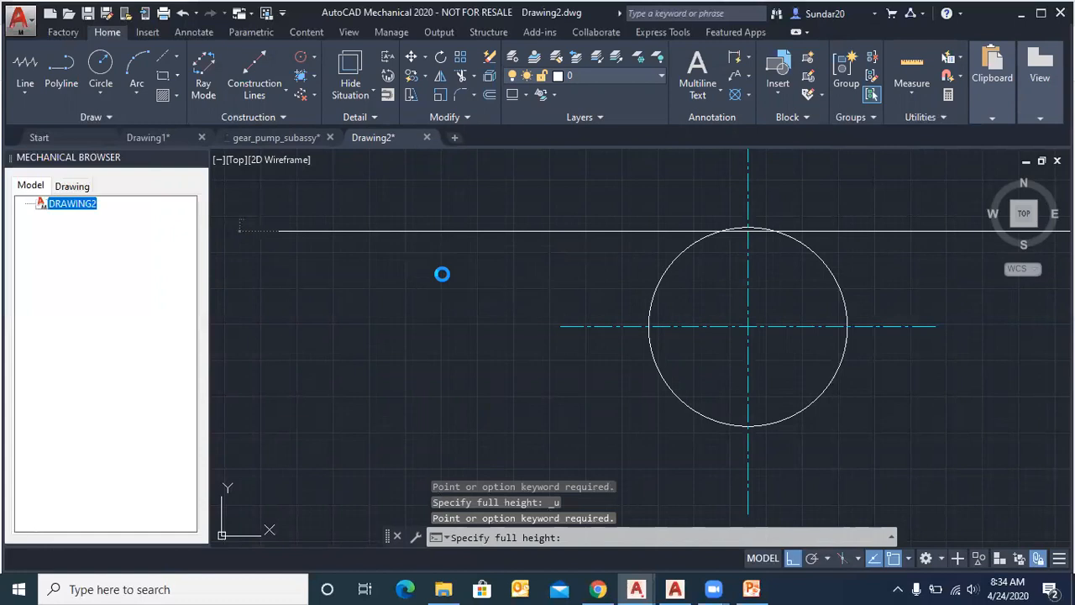
{"action": "key", "text": "Escape"}
{"action": "key", "text": "Escape"}
{"action": "left_click", "coordinate": [179, 74]}
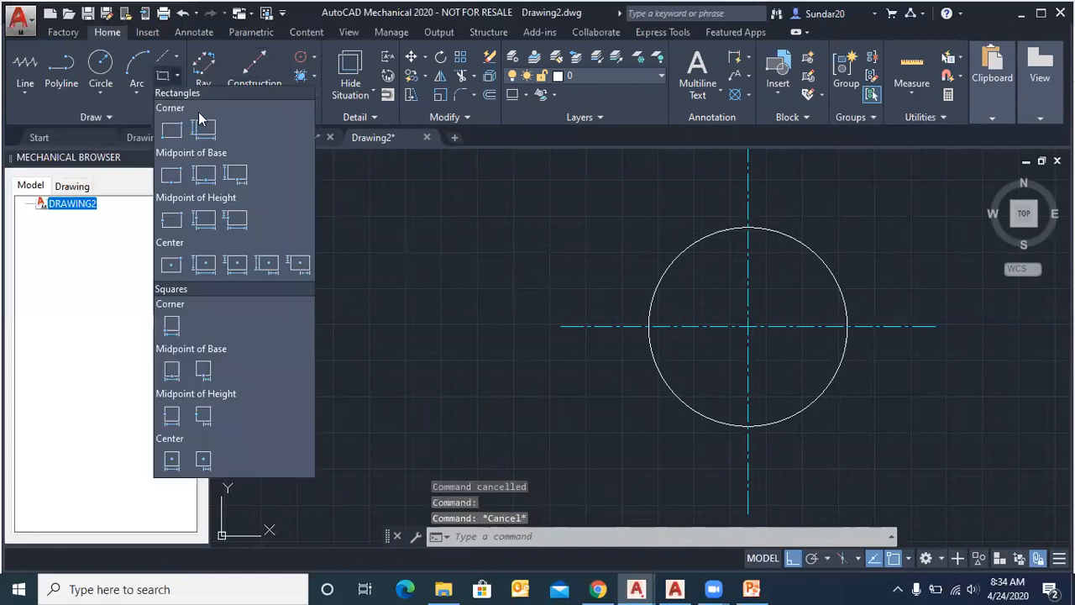
{"action": "left_click", "coordinate": [292, 234]}
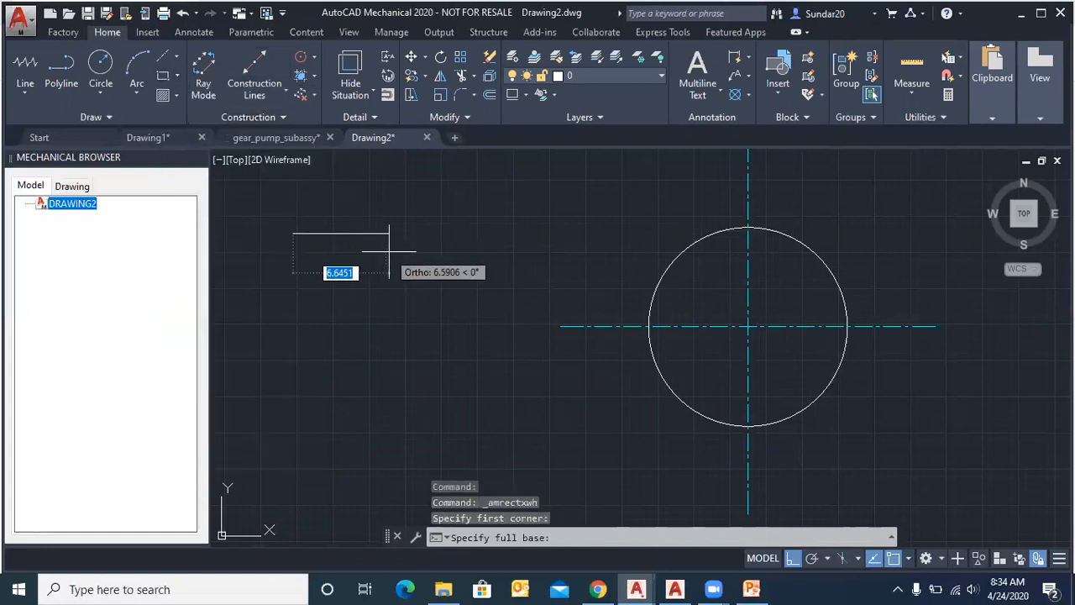
{"action": "type", "text": "100"}
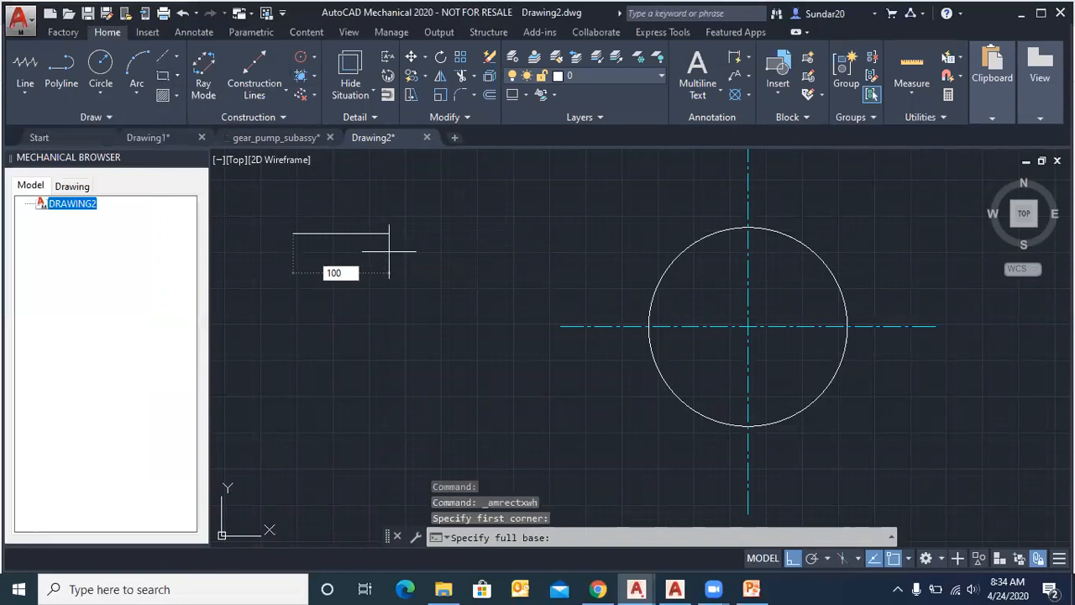
{"action": "key", "text": "Return"}
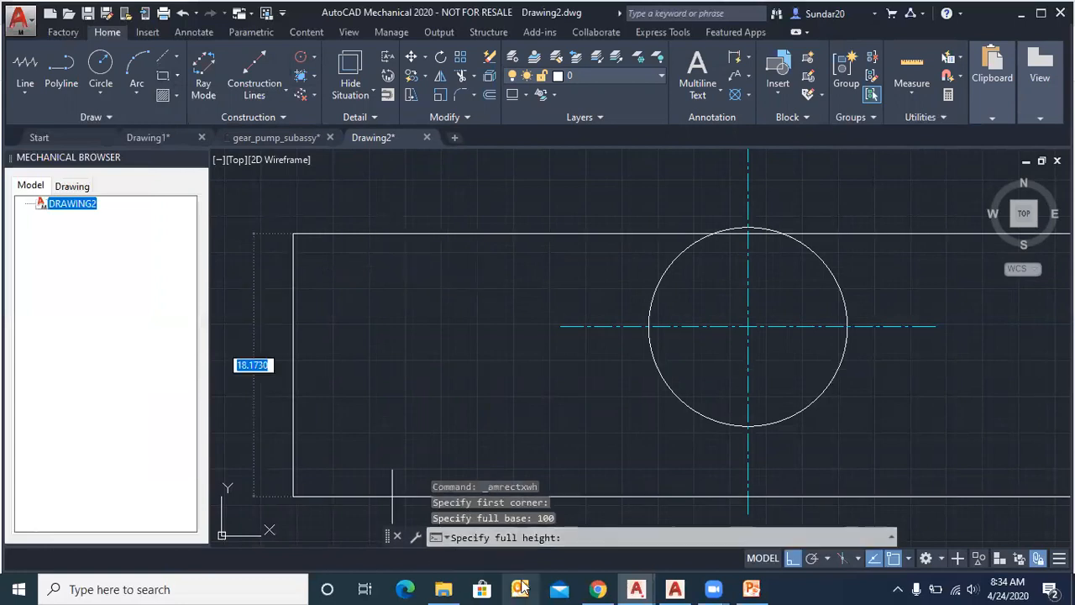
{"action": "scroll", "coordinate": [468, 236], "scroll_direction": "down", "scroll_amount": 5}
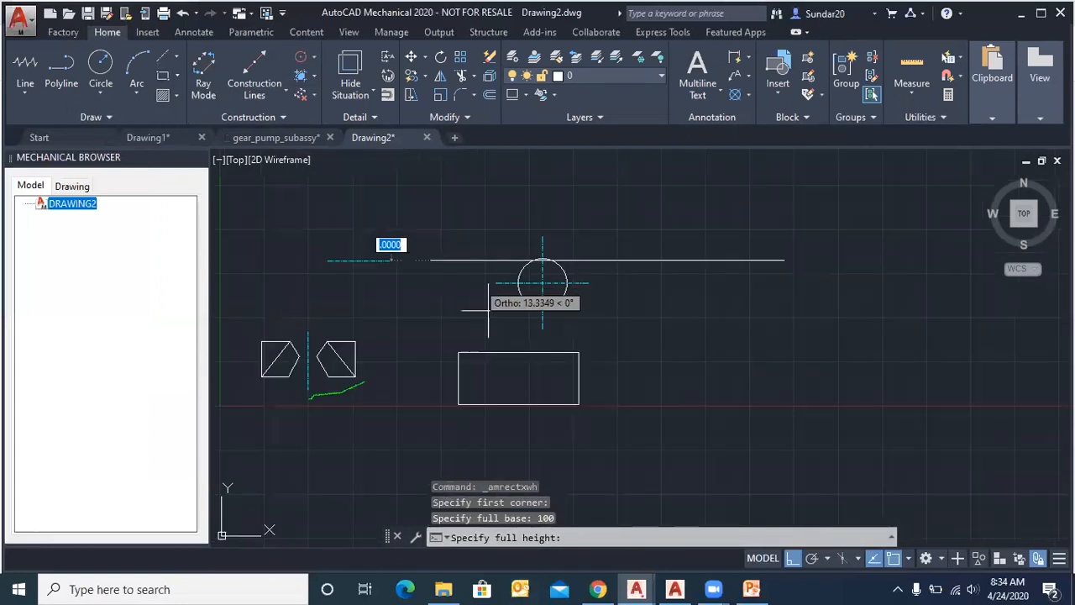
{"action": "key", "text": "Escape"}
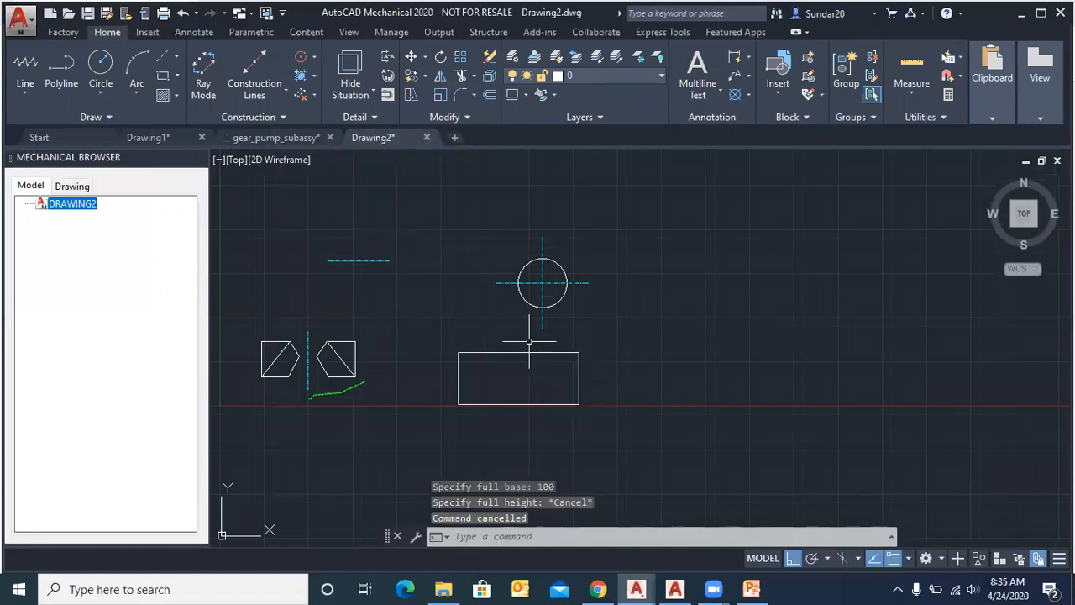
Step: Draw a square in the empty area beside the circle from a corner point, with full base 100 and full height 100
{"action": "scroll", "coordinate": [556, 298], "scroll_direction": "down", "scroll_amount": 5}
{"action": "scroll", "coordinate": [415, 353], "scroll_direction": "up", "scroll_amount": 5}
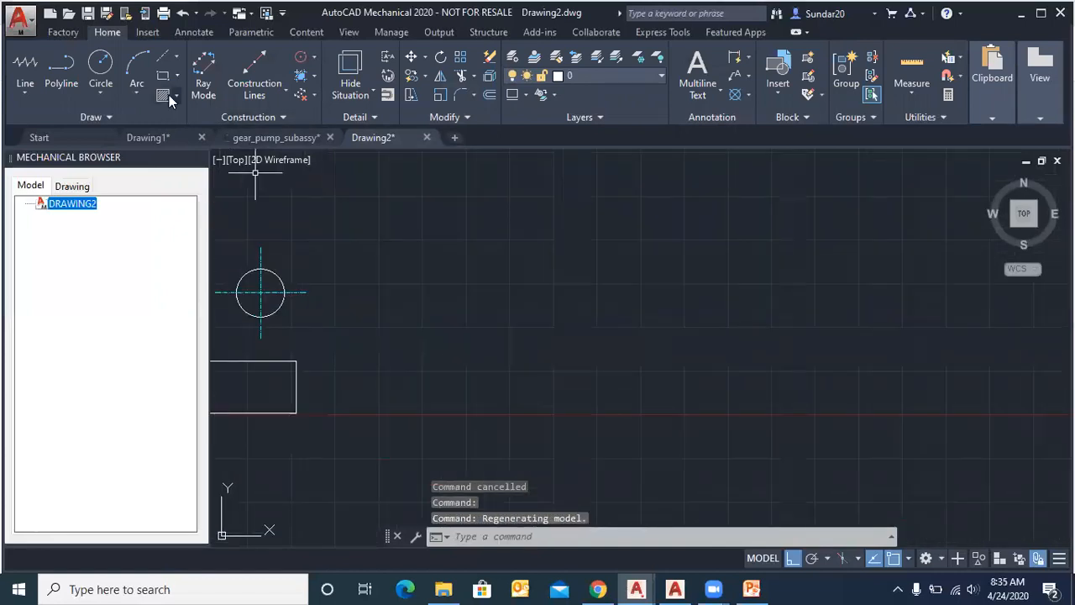
{"action": "left_click", "coordinate": [181, 77]}
{"action": "left_click", "coordinate": [202, 127]}
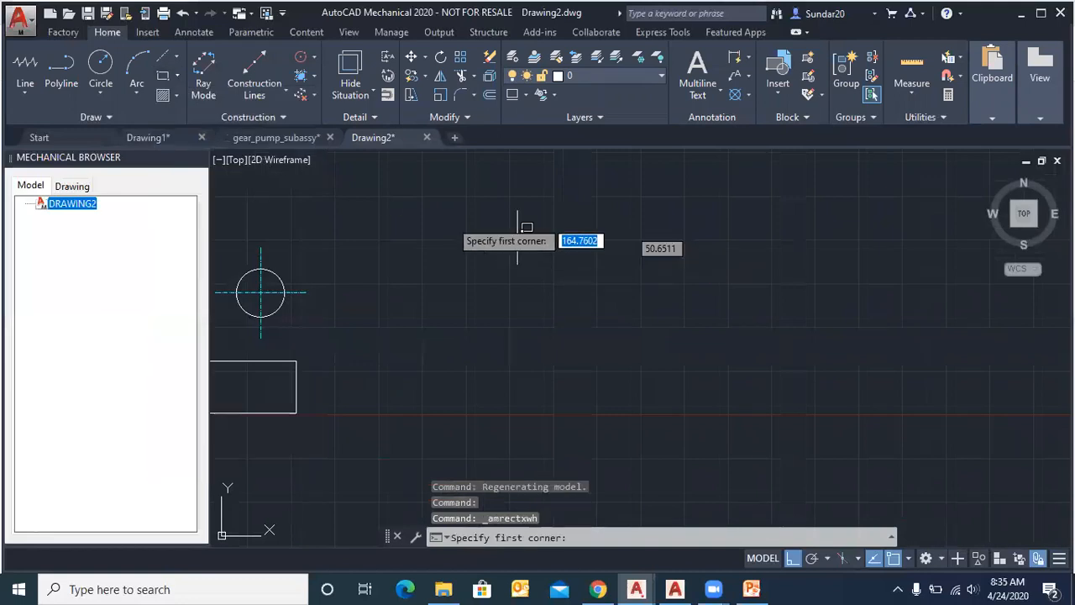
{"action": "left_click", "coordinate": [423, 226]}
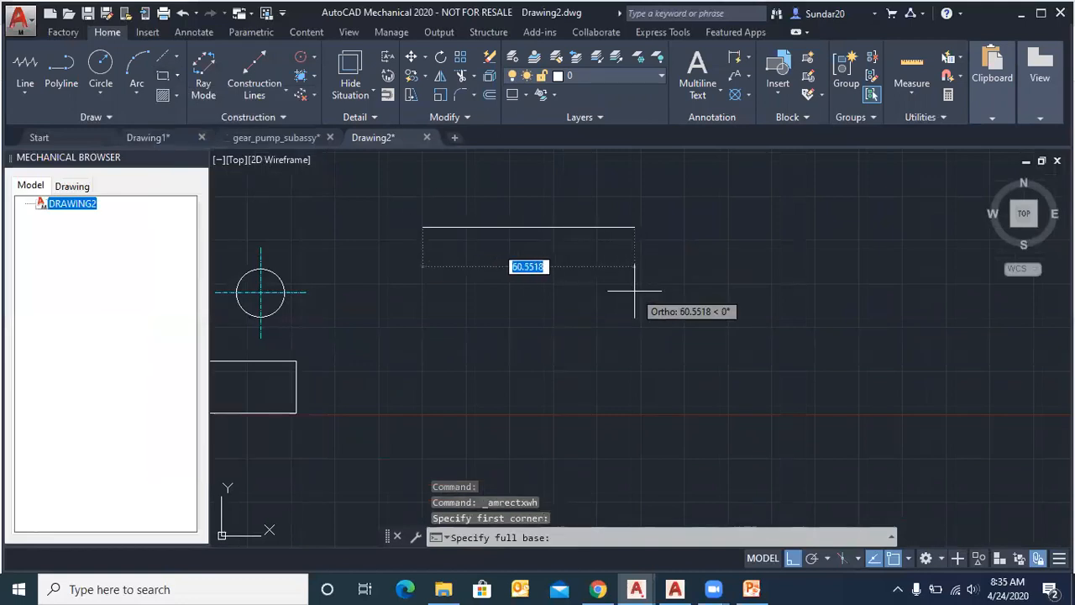
{"action": "type", "text": "10"}
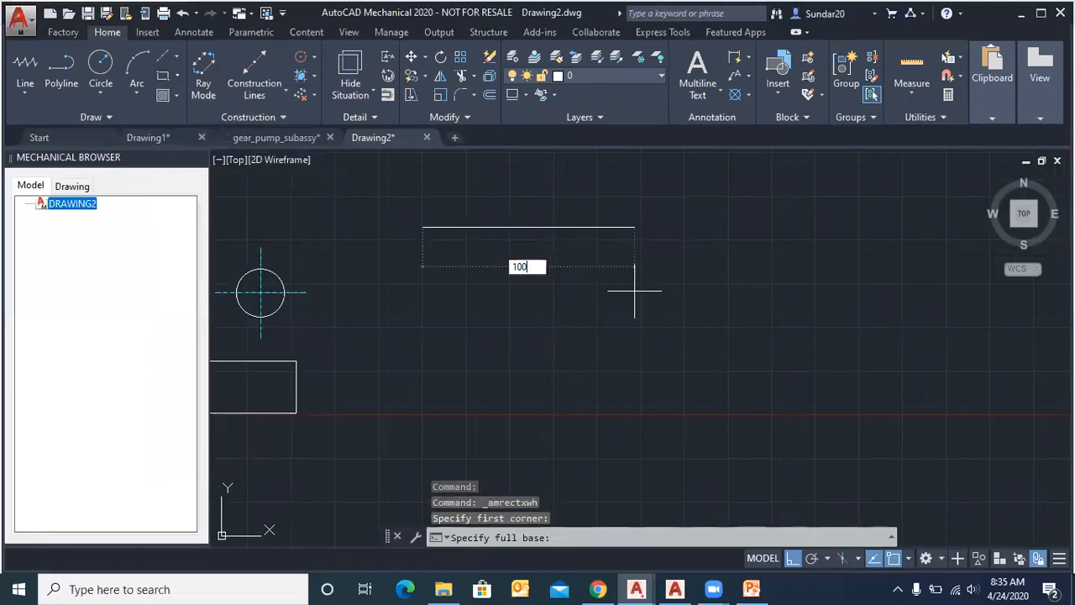
{"action": "type", "text": "0"}
{"action": "key", "text": "Return"}
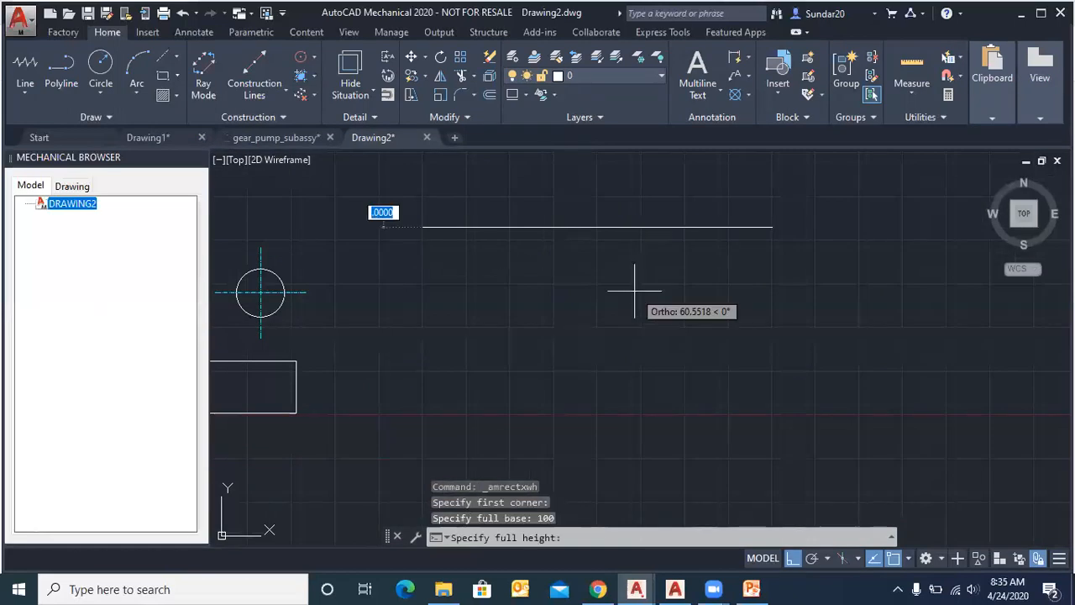
{"action": "type", "text": "100"}
{"action": "key", "text": "Return"}
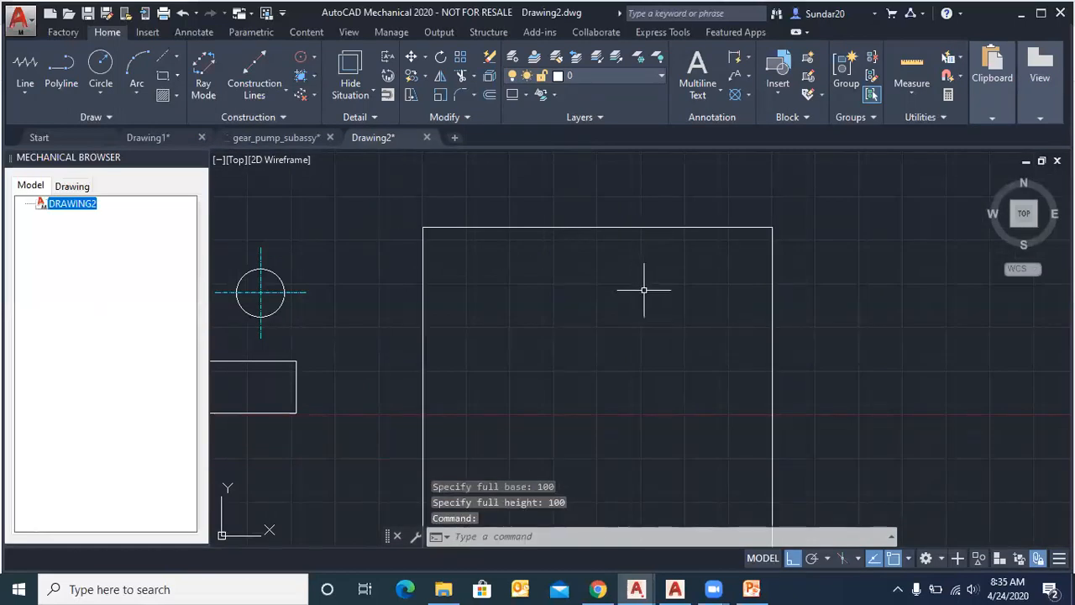
{"action": "left_click", "coordinate": [644, 290]}
{"action": "left_click", "coordinate": [547, 266]}
{"action": "scroll", "coordinate": [548, 269], "scroll_direction": "down", "scroll_amount": 4}
{"action": "scroll", "coordinate": [620, 303], "scroll_direction": "up", "scroll_amount": 2}
{"action": "scroll", "coordinate": [680, 320], "scroll_direction": "up", "scroll_amount": 2}
{"action": "scroll", "coordinate": [355, 323], "scroll_direction": "down", "scroll_amount": 2}
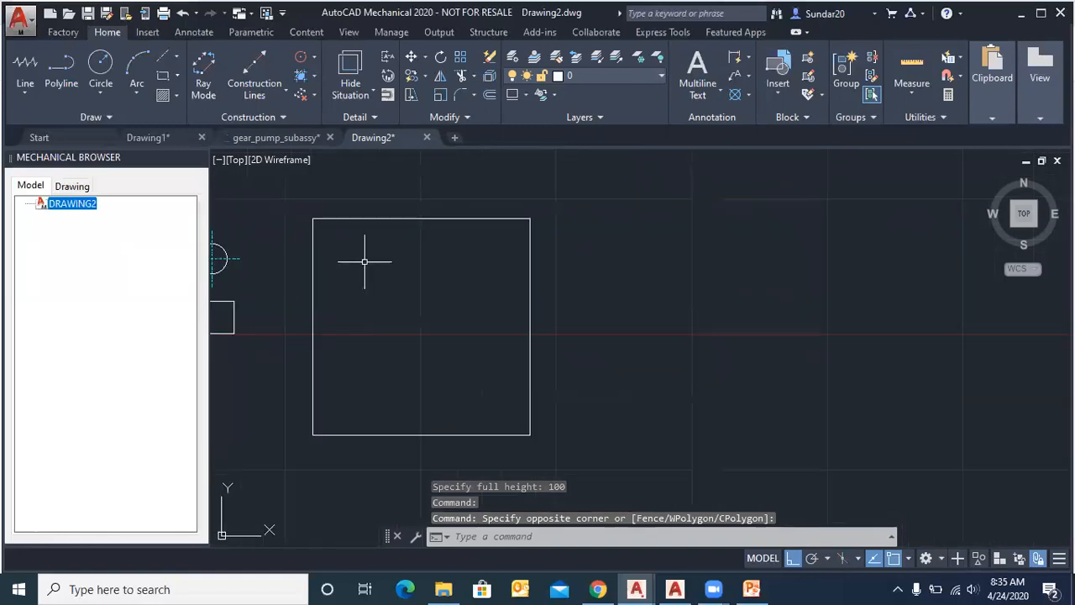
{"action": "scroll", "coordinate": [428, 243], "scroll_direction": "up", "scroll_amount": 2}
{"action": "scroll", "coordinate": [380, 233], "scroll_direction": "down", "scroll_amount": 2}
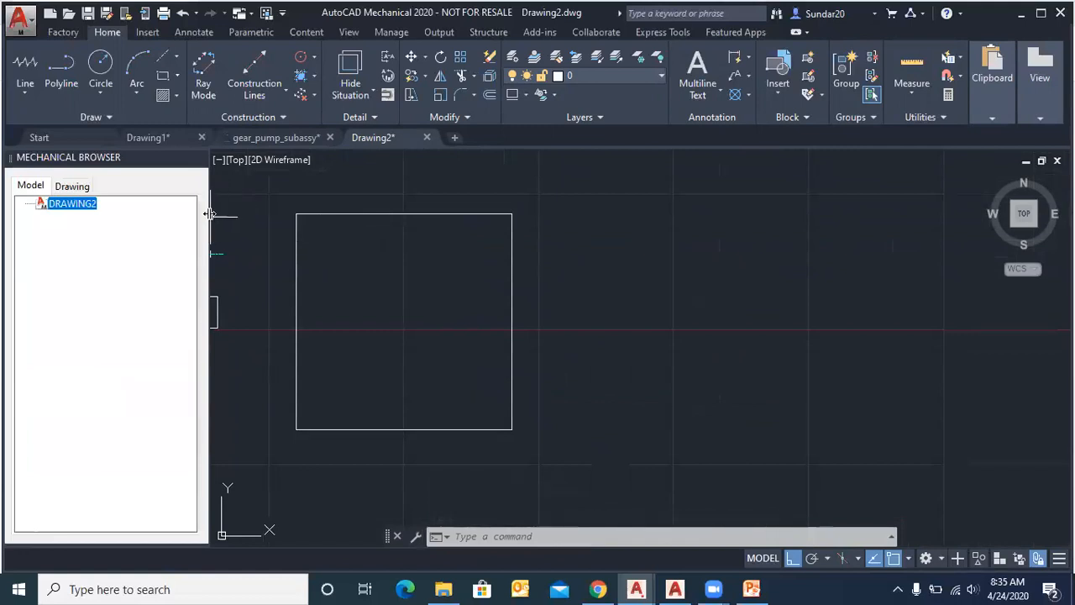
Step: Start Centerline Cross on Plate with a contour offset of 5 and choose the 100 by 100 square as the border
{"action": "left_click", "coordinate": [177, 57]}
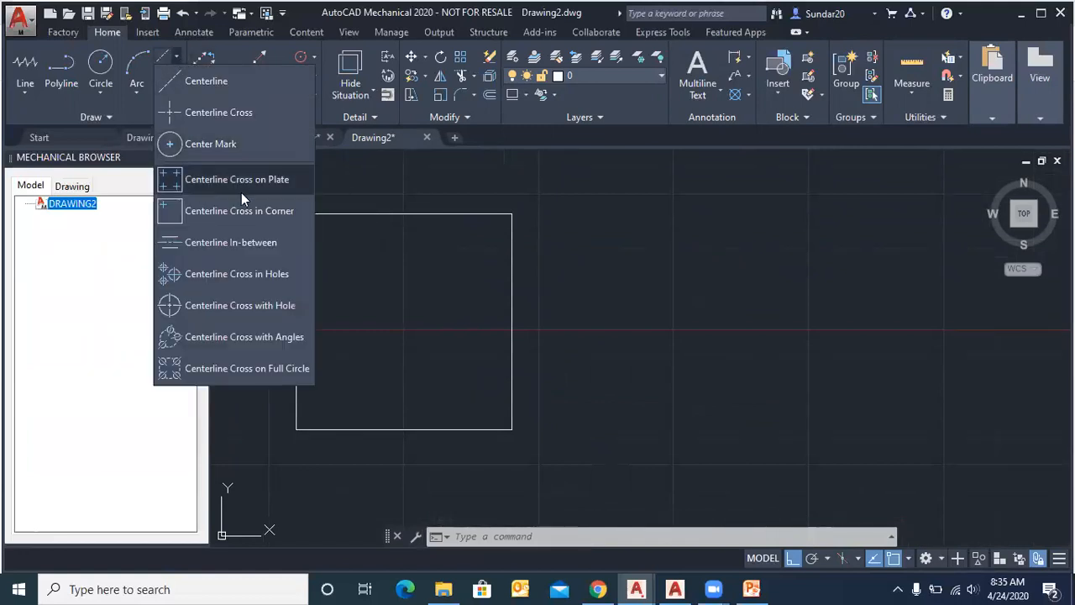
{"action": "left_click", "coordinate": [192, 180]}
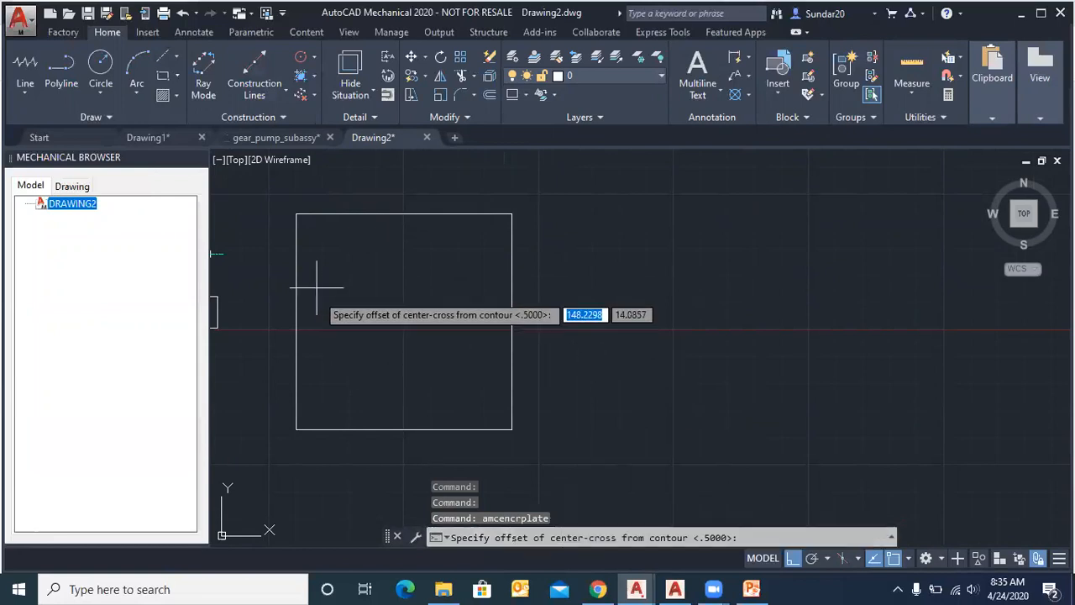
{"action": "scroll", "coordinate": [296, 213], "scroll_direction": "up", "scroll_amount": 2}
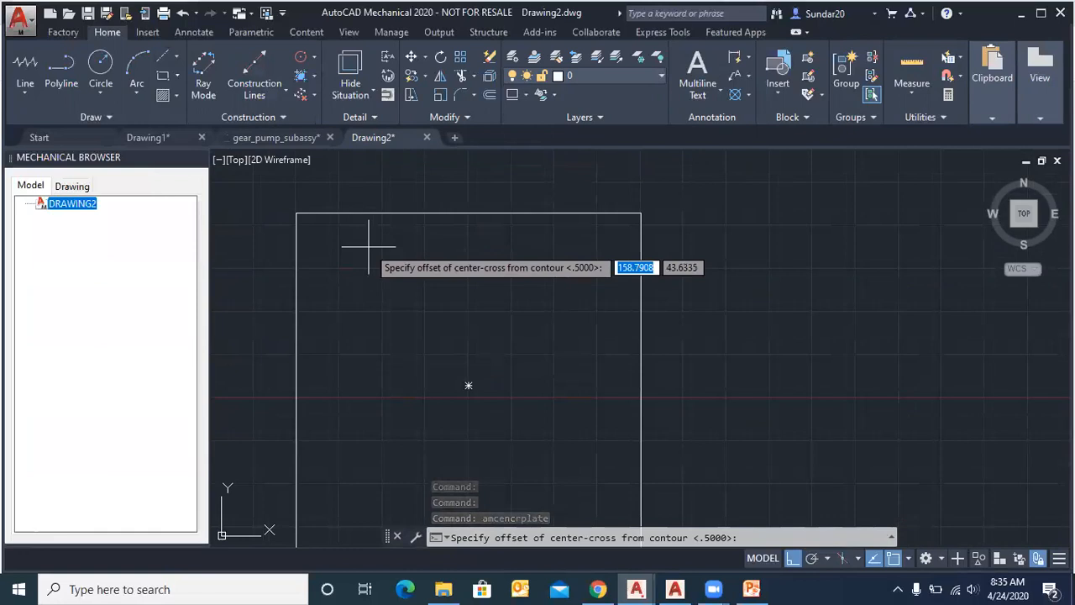
{"action": "scroll", "coordinate": [294, 258], "scroll_direction": "down", "scroll_amount": 2}
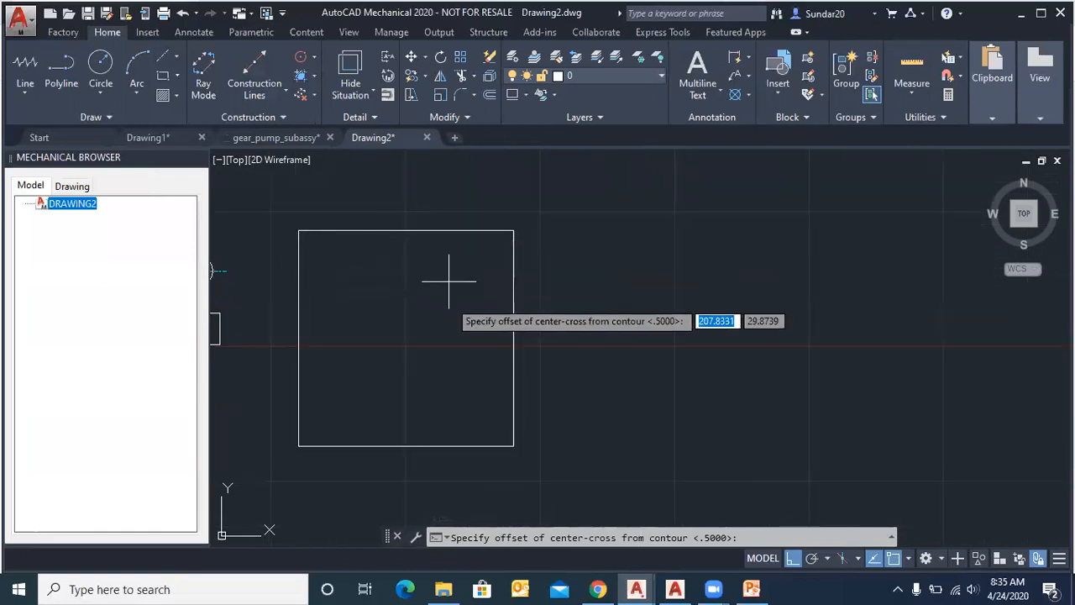
{"action": "scroll", "coordinate": [304, 258], "scroll_direction": "up", "scroll_amount": 2}
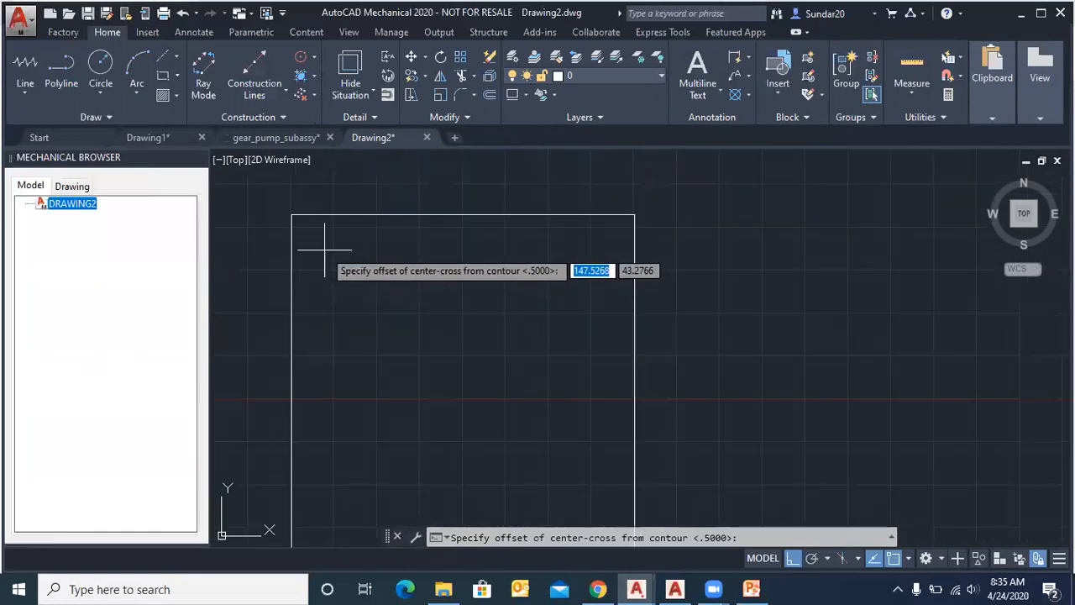
{"action": "type", "text": "5"}
{"action": "key", "text": "Return"}
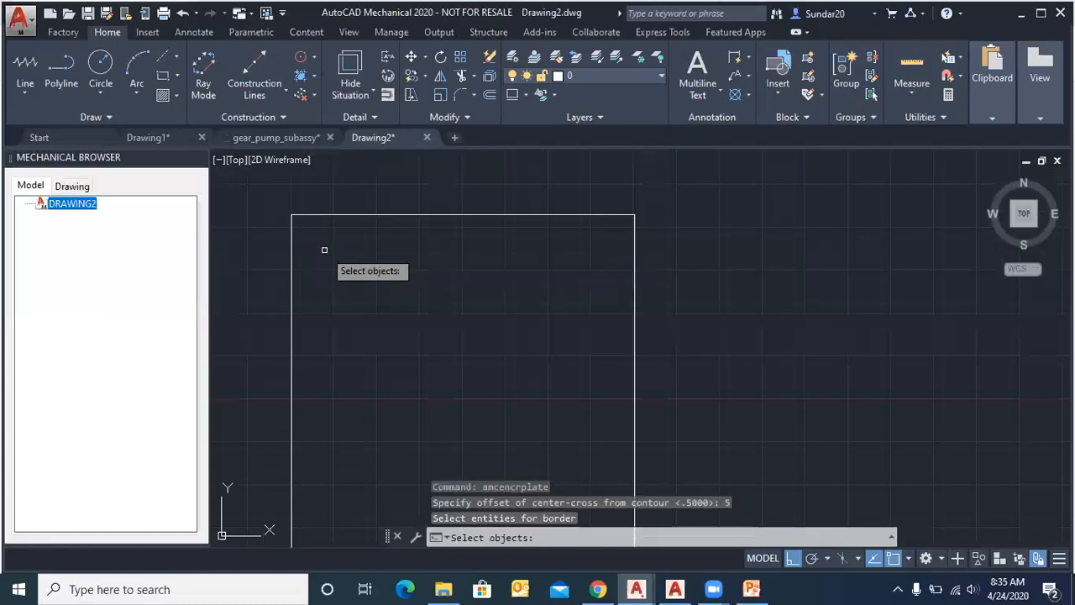
{"action": "left_click", "coordinate": [372, 215]}
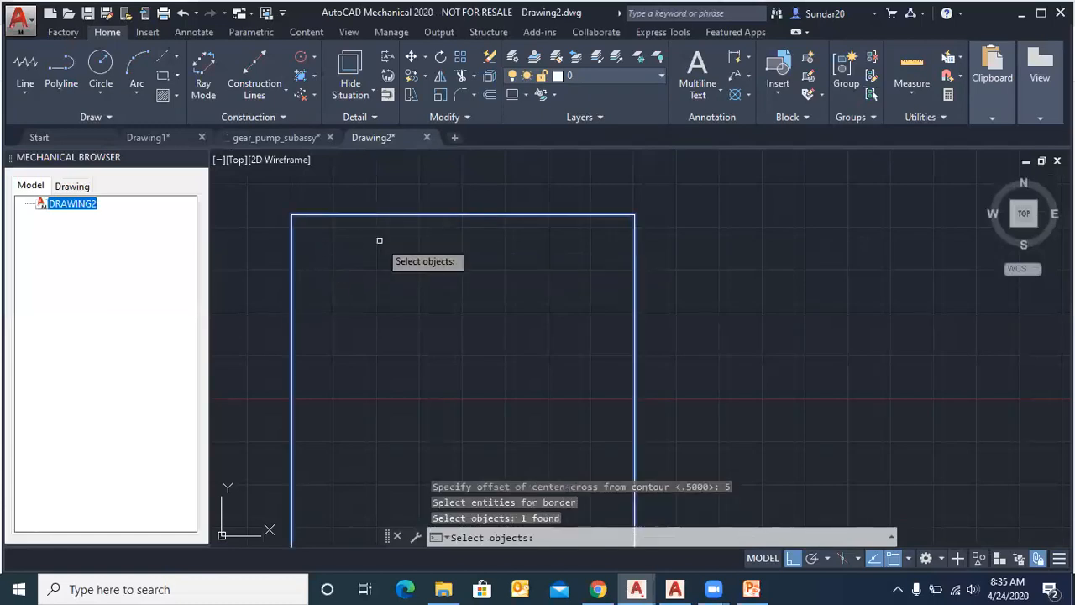
{"action": "key", "text": "Return"}
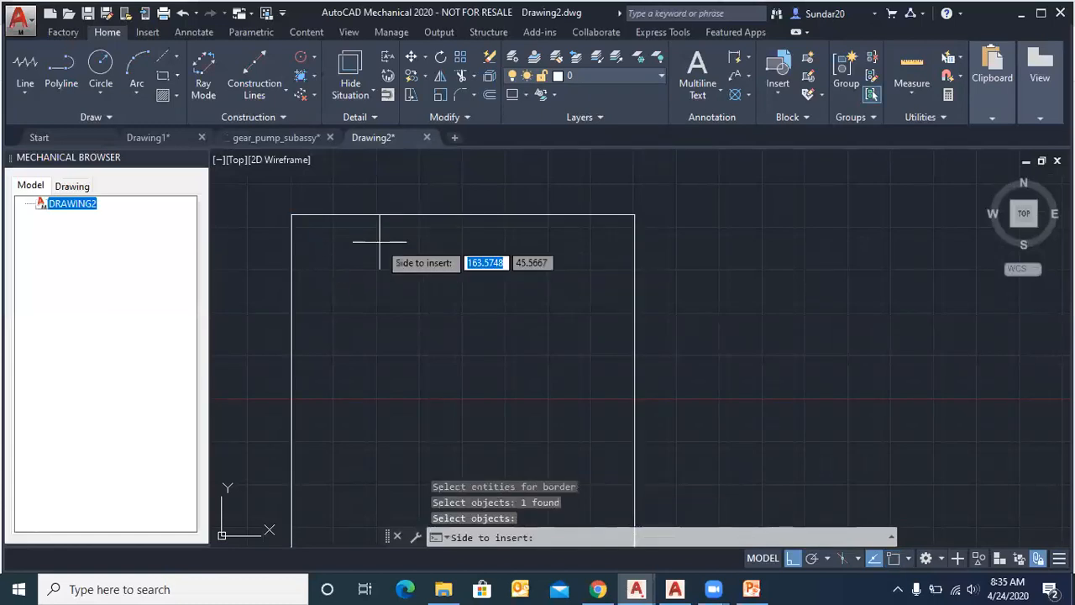
Step: Insert the centerline crosses on the inner side of the square with a hole diameter of 10
{"action": "scroll", "coordinate": [380, 242], "scroll_direction": "down", "scroll_amount": 4}
{"action": "scroll", "coordinate": [392, 257], "scroll_direction": "up", "scroll_amount": 2}
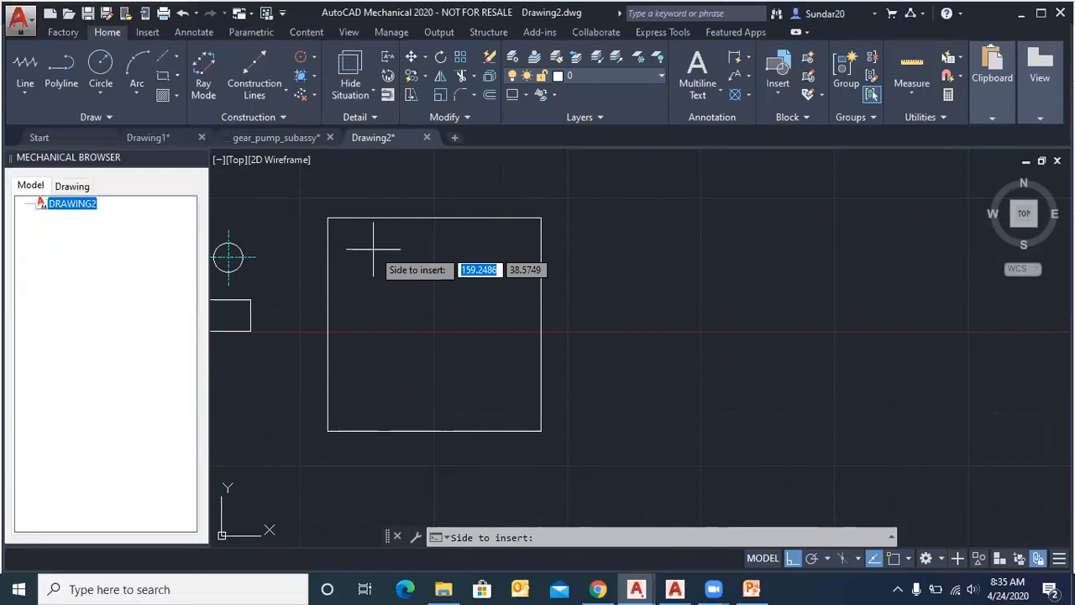
{"action": "left_click", "coordinate": [373, 248]}
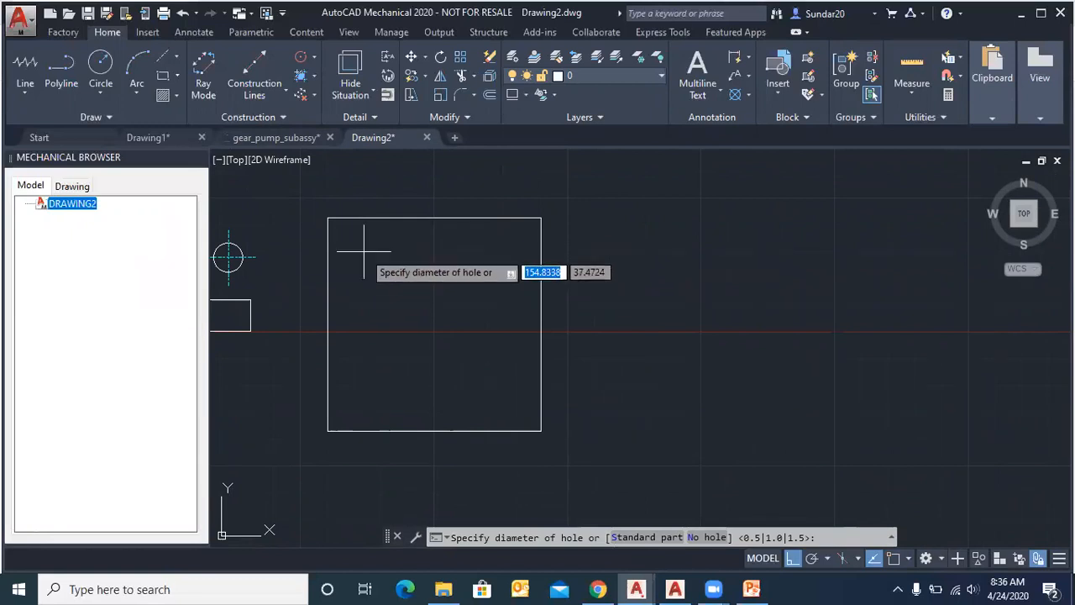
{"action": "scroll", "coordinate": [364, 251], "scroll_direction": "up", "scroll_amount": 2}
{"action": "type", "text": "10"}
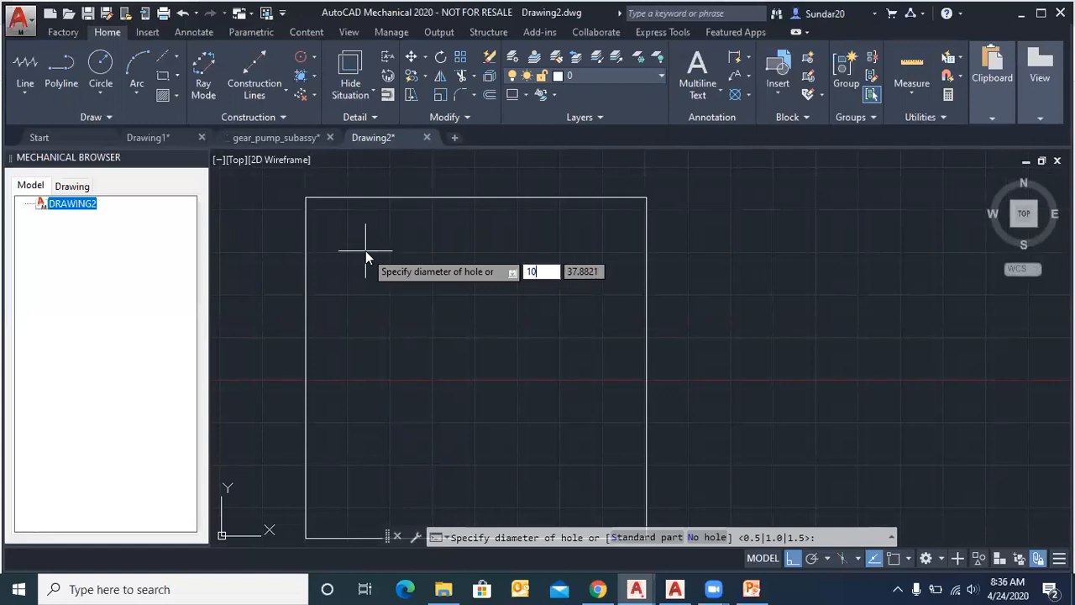
{"action": "key", "text": "Return"}
Step: Add a horizontal power dimension from the square's left edge to the upper-left hole's center, with the dimension line below the hole
{"action": "scroll", "coordinate": [322, 206], "scroll_direction": "up", "scroll_amount": 3}
{"action": "scroll", "coordinate": [295, 192], "scroll_direction": "up", "scroll_amount": 4}
{"action": "mouse_move", "coordinate": [295, 192]}
{"action": "middle_mouse_down"}
{"action": "mouse_move", "coordinate": [336, 214]}
{"action": "mouse_move", "coordinate": [344, 236]}
{"action": "middle_mouse_up"}
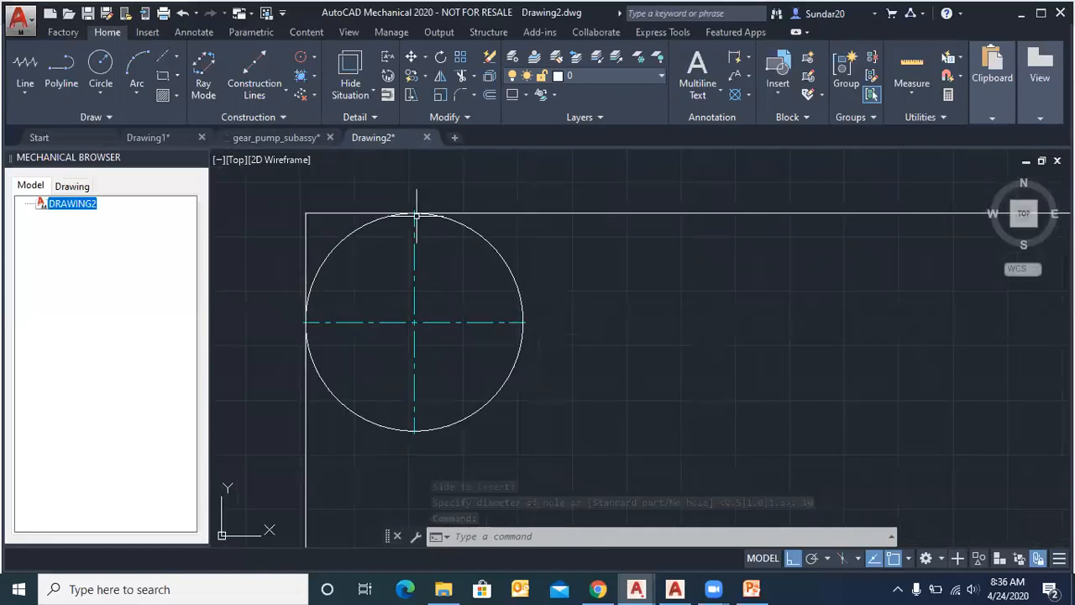
{"action": "left_click", "coordinate": [749, 60]}
{"action": "left_click", "coordinate": [769, 180]}
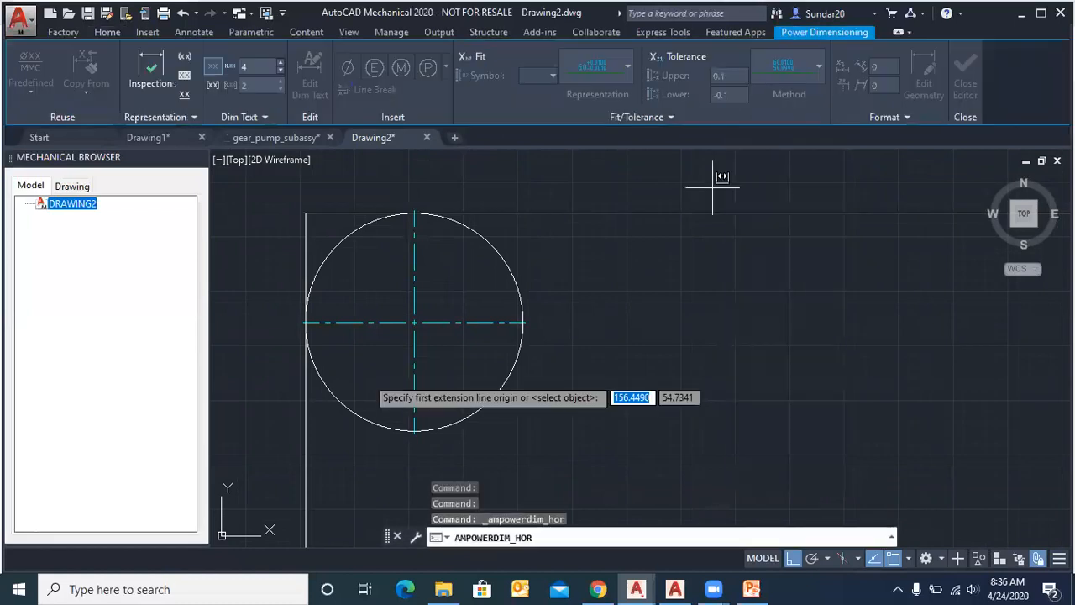
{"action": "left_click", "coordinate": [305, 322]}
{"action": "left_click", "coordinate": [415, 322]}
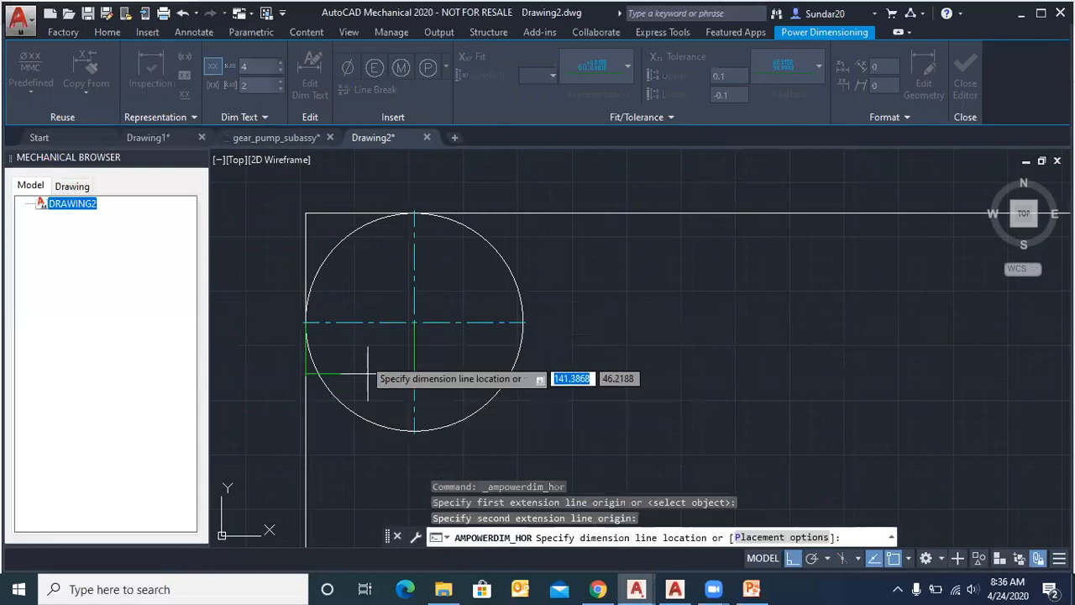
{"action": "scroll", "coordinate": [367, 378], "scroll_direction": "down", "scroll_amount": 4}
{"action": "scroll", "coordinate": [360, 396], "scroll_direction": "up", "scroll_amount": 6}
{"action": "left_click", "coordinate": [361, 405]}
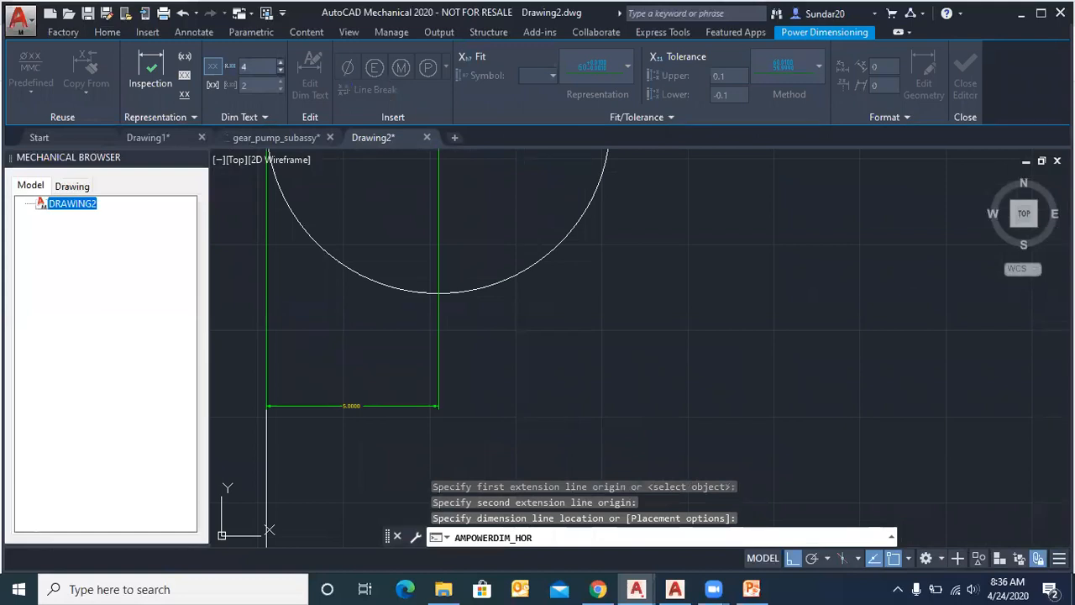
{"action": "scroll", "coordinate": [292, 454], "scroll_direction": "up", "scroll_amount": 2}
{"action": "scroll", "coordinate": [384, 406], "scroll_direction": "up", "scroll_amount": 4}
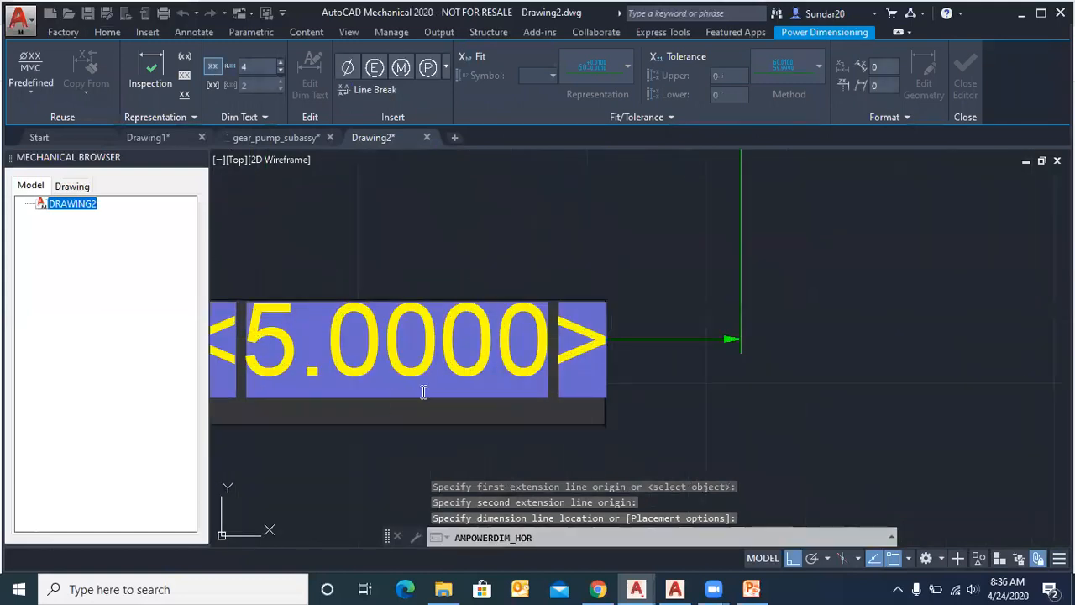
{"action": "scroll", "coordinate": [423, 391], "scroll_direction": "down", "scroll_amount": 4}
{"action": "key", "text": "Escape"}
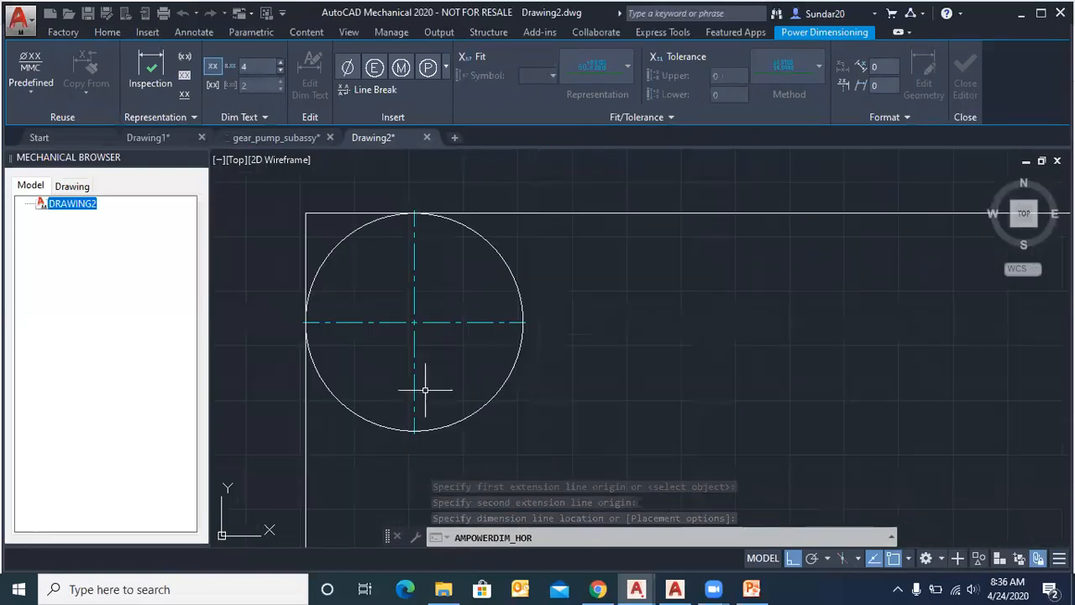
Step: Undo the horizontal dimension and the plate centerline crosses with their holes, leaving the square empty
{"action": "key", "text": "ctrl+z"}
{"action": "scroll", "coordinate": [495, 309], "scroll_direction": "down", "scroll_amount": 4}
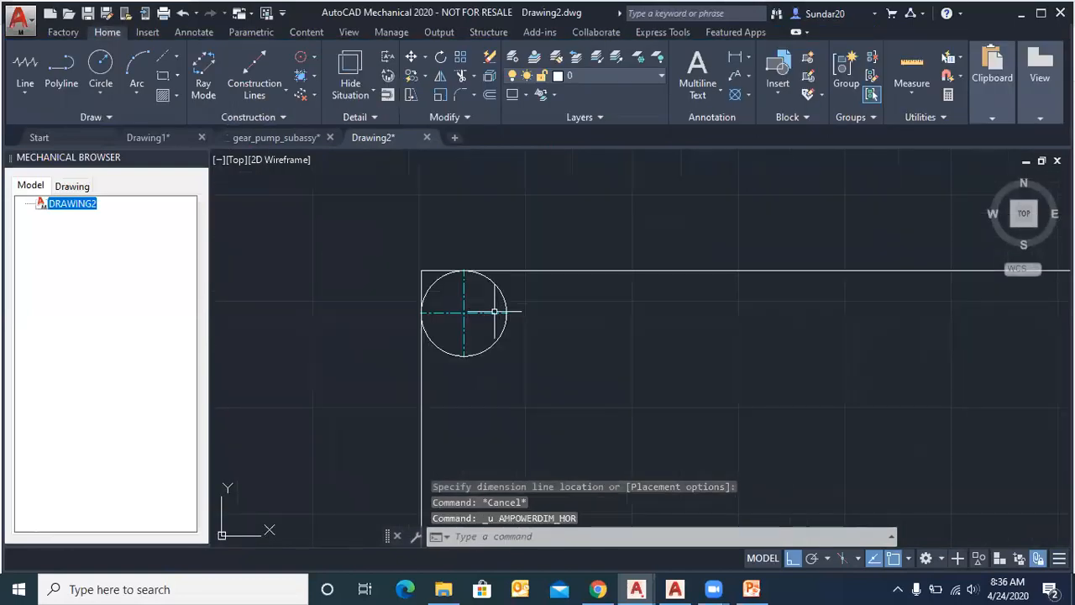
{"action": "key", "text": "ctrl+z"}
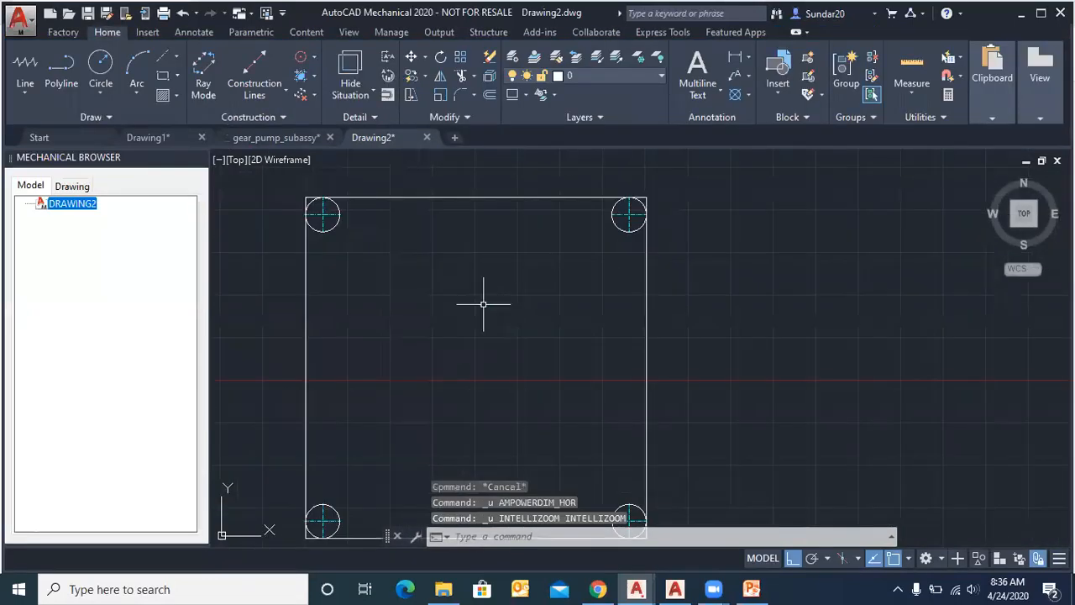
{"action": "key", "text": "ctrl+z"}
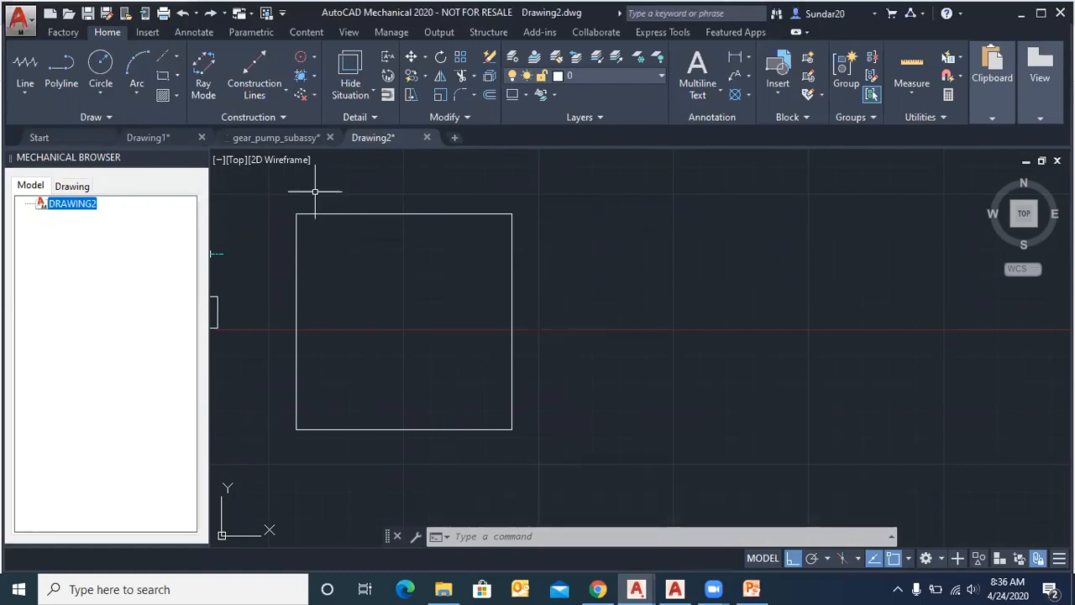
Step: Start Centerline Cross in Corner with the square's top edge as first contour line and its left edge as second
{"action": "left_click", "coordinate": [176, 57]}
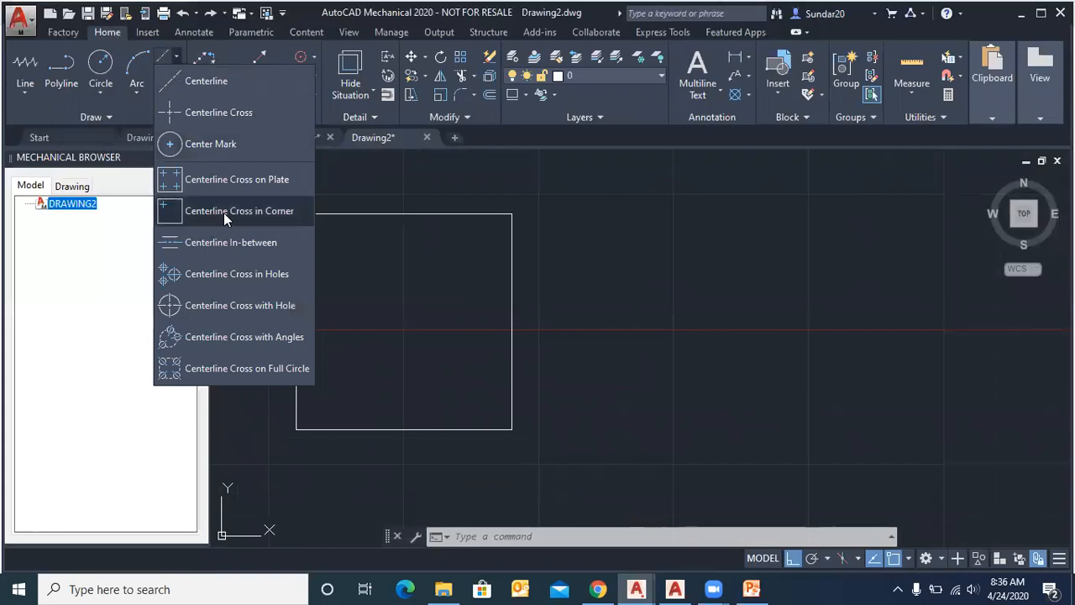
{"action": "left_click", "coordinate": [410, 204]}
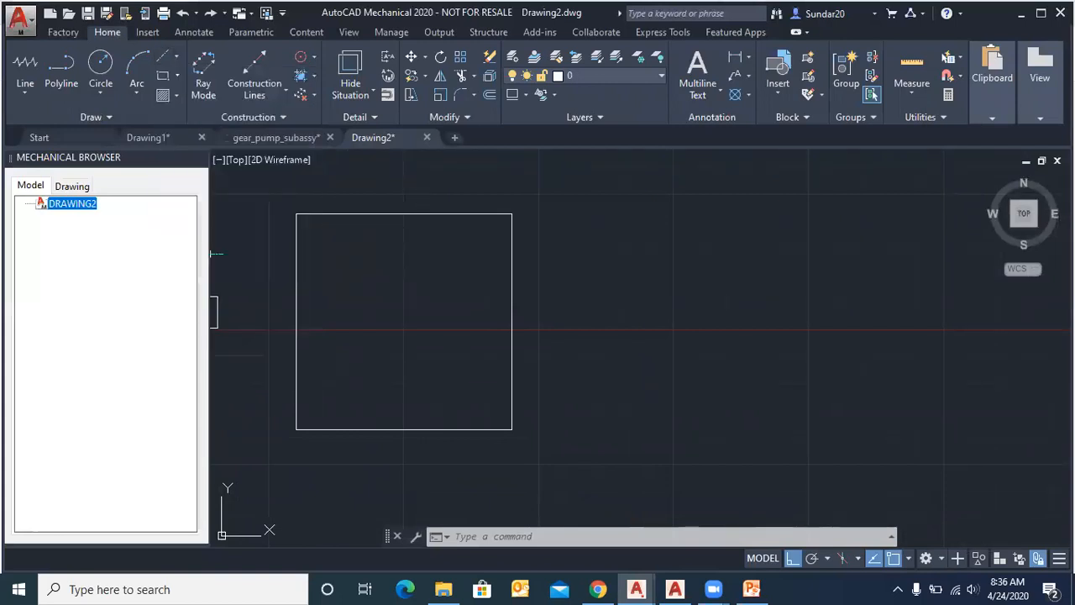
{"action": "scroll", "coordinate": [277, 249], "scroll_direction": "up", "scroll_amount": 4}
{"action": "scroll", "coordinate": [335, 267], "scroll_direction": "down", "scroll_amount": 2}
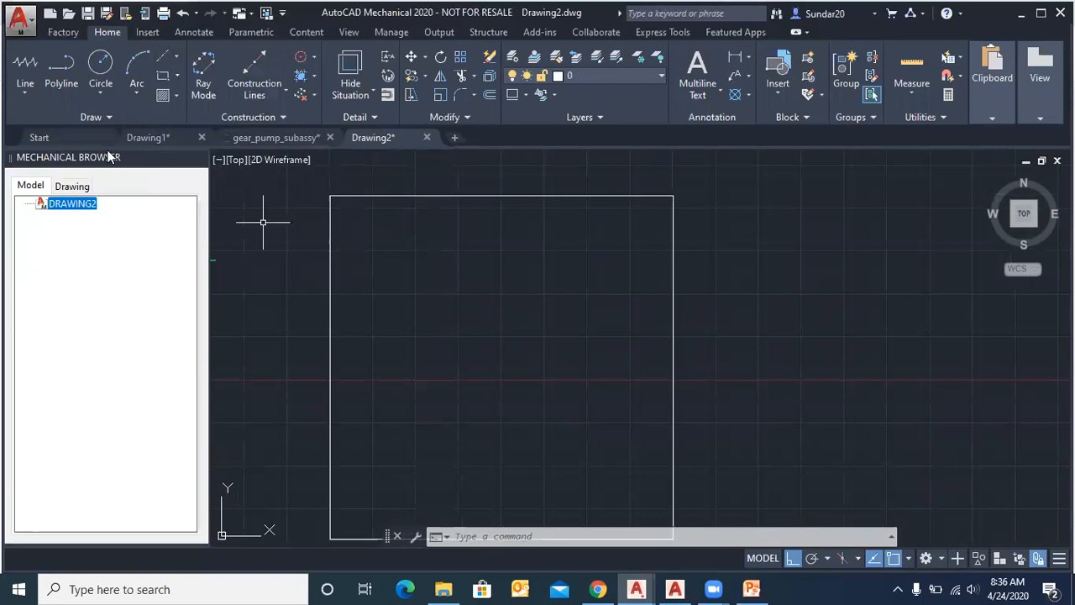
{"action": "left_click", "coordinate": [175, 58]}
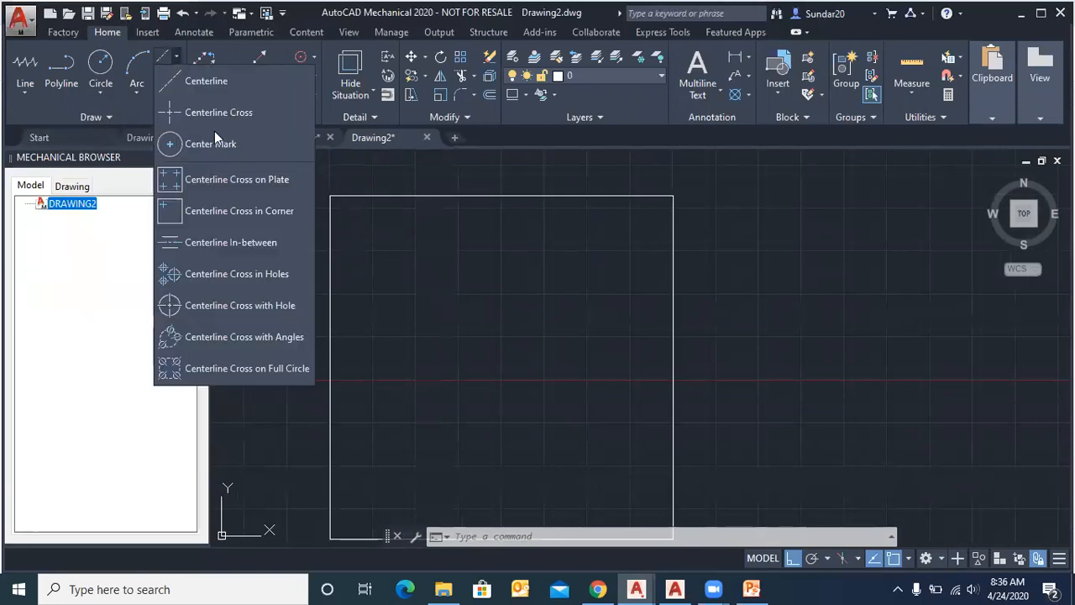
{"action": "left_click", "coordinate": [230, 212]}
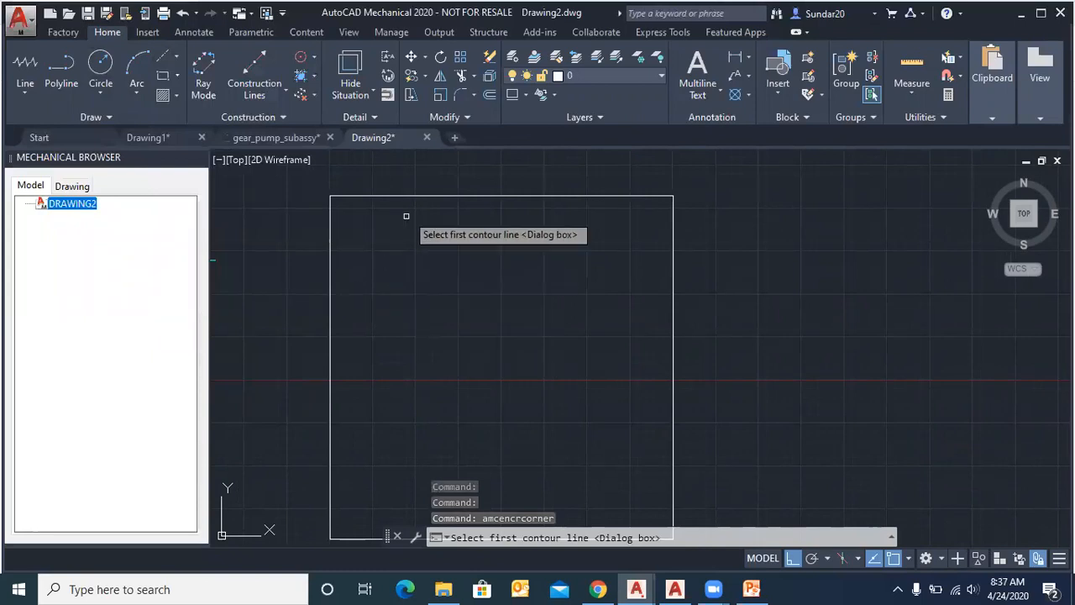
{"action": "left_click", "coordinate": [431, 195]}
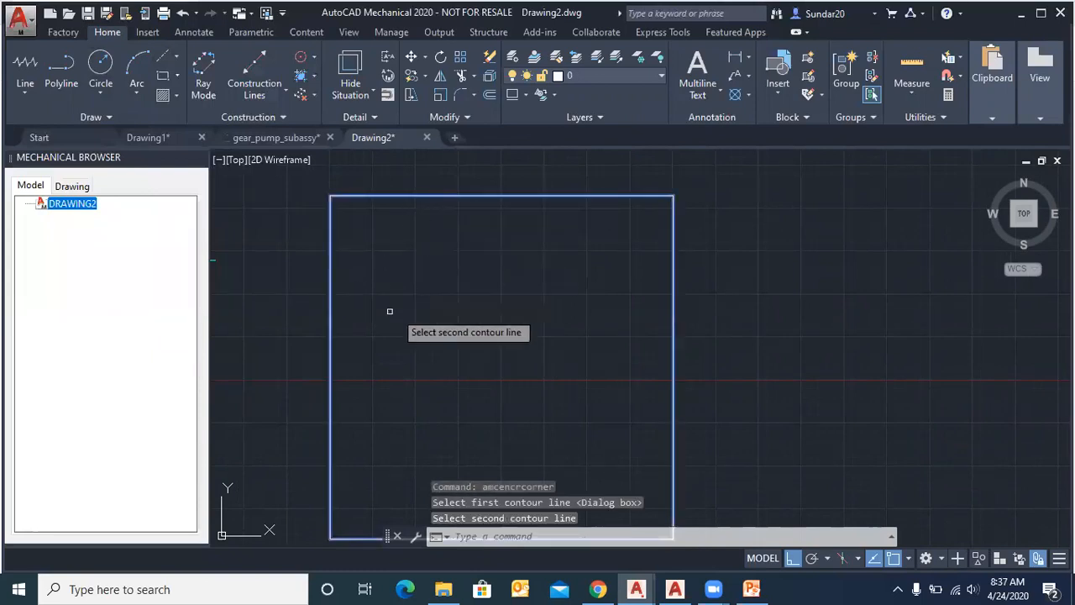
{"action": "left_click", "coordinate": [332, 266]}
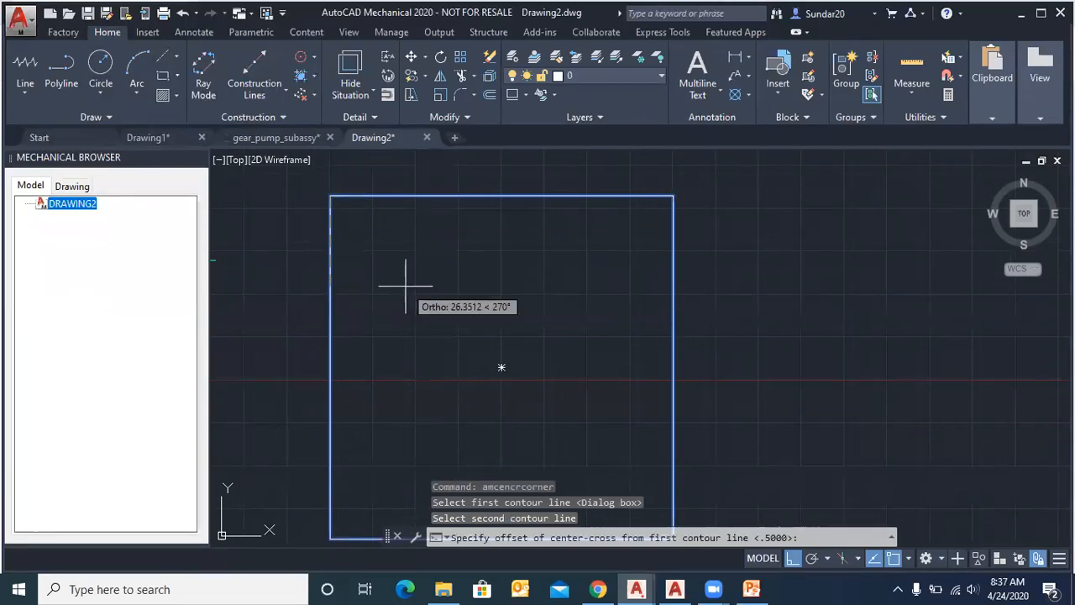
Step: Place the corner centerline cross offset 20 from the first contour line and 30 from the second, with a hole diameter of 10
{"action": "type", "text": "2"}
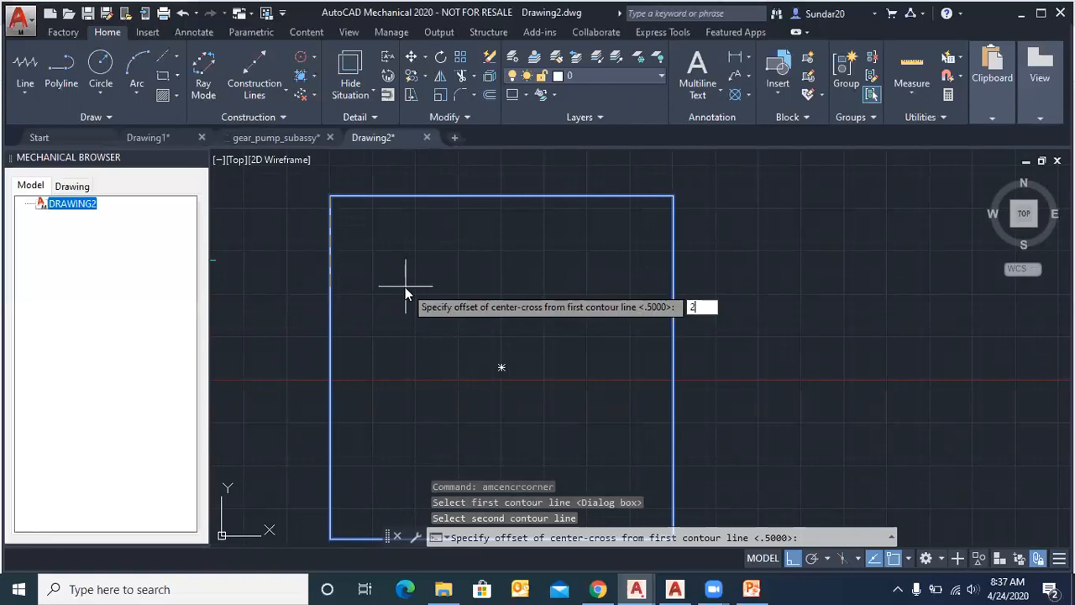
{"action": "type", "text": "0"}
{"action": "key", "text": "Return"}
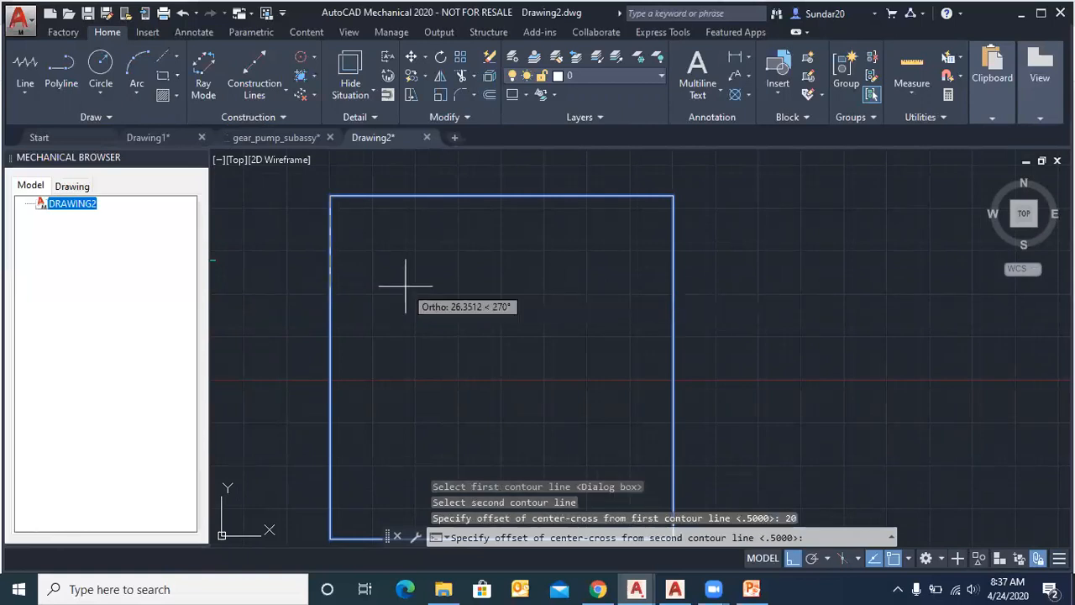
{"action": "type", "text": "30"}
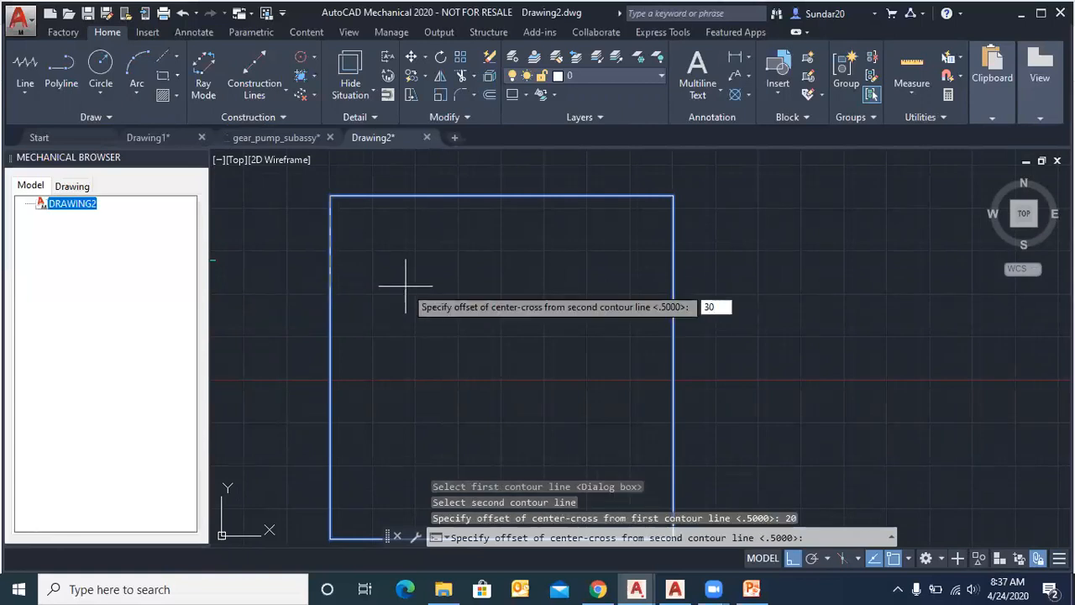
{"action": "key", "text": "Return"}
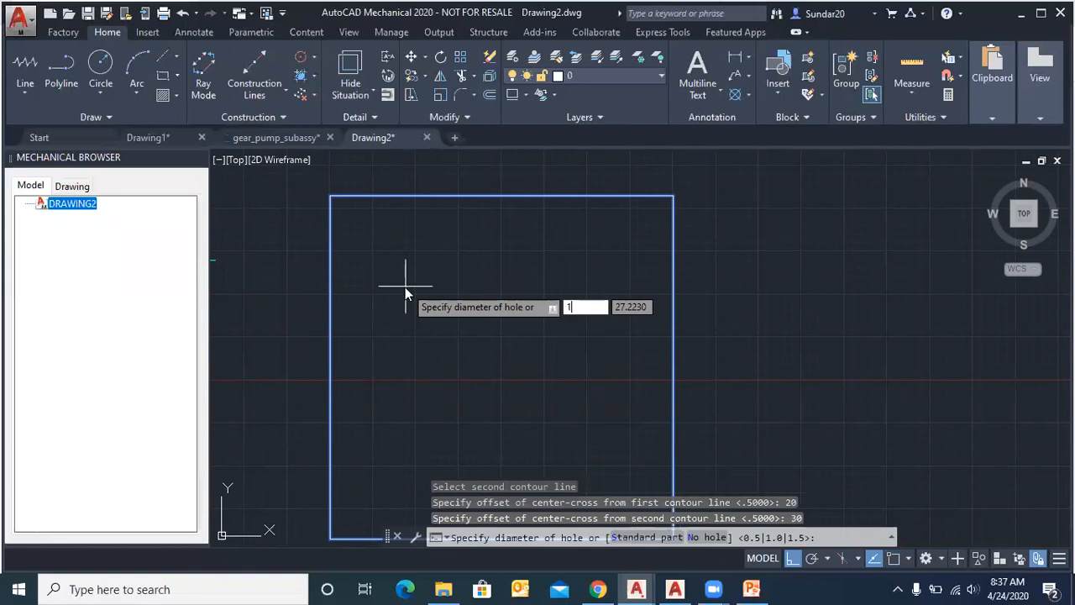
{"action": "type", "text": "30"}
{"action": "key", "text": "Return"}
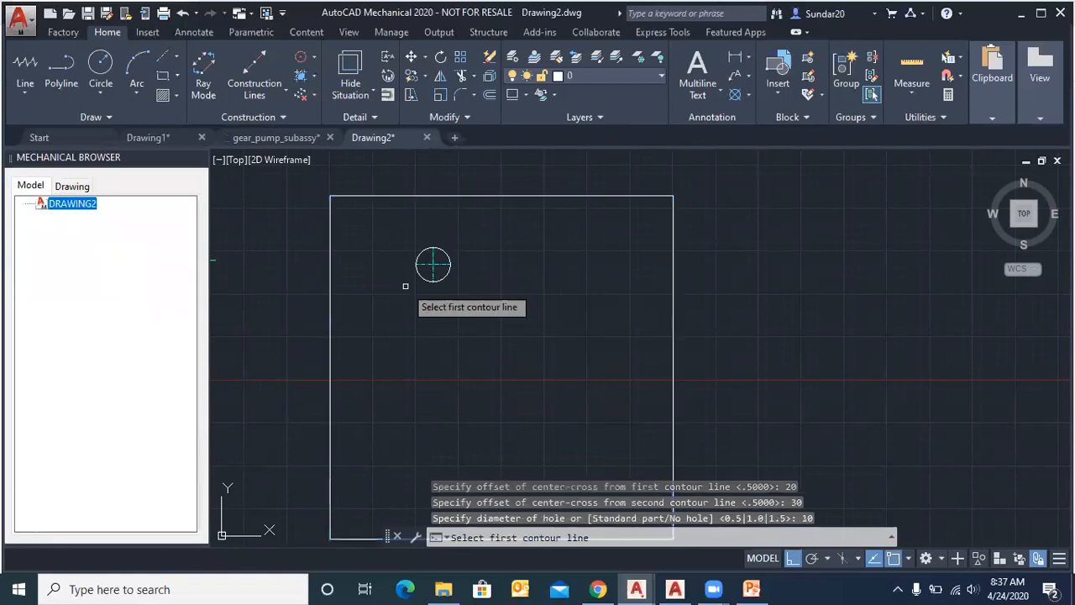
{"action": "key", "text": "Return"}
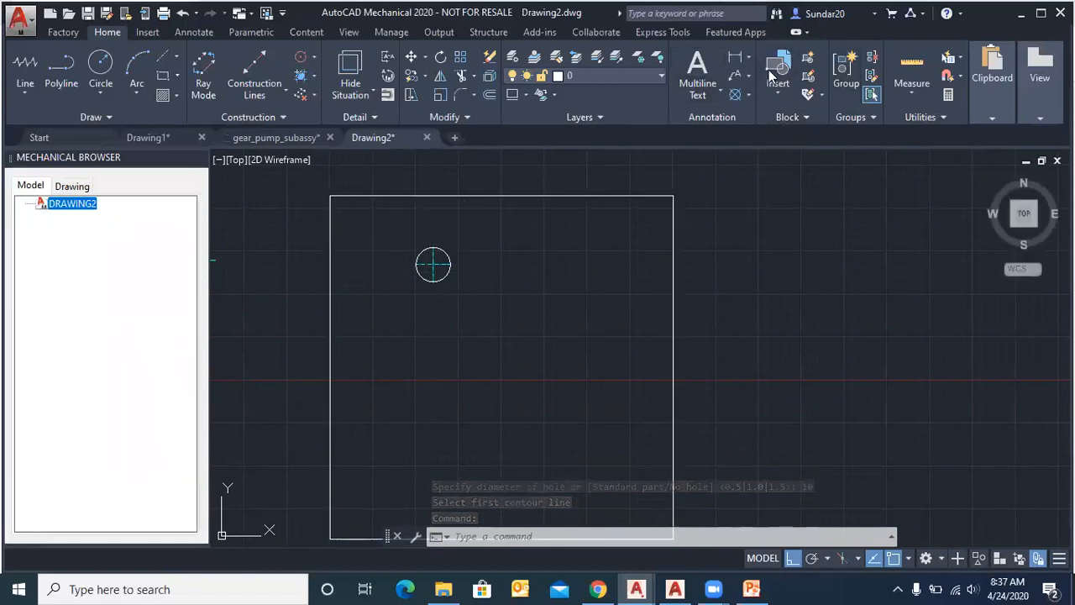
Step: Add a horizontal power dimension from the square's left edge to the hole center, with the dimension line above the square
{"action": "left_click", "coordinate": [748, 56]}
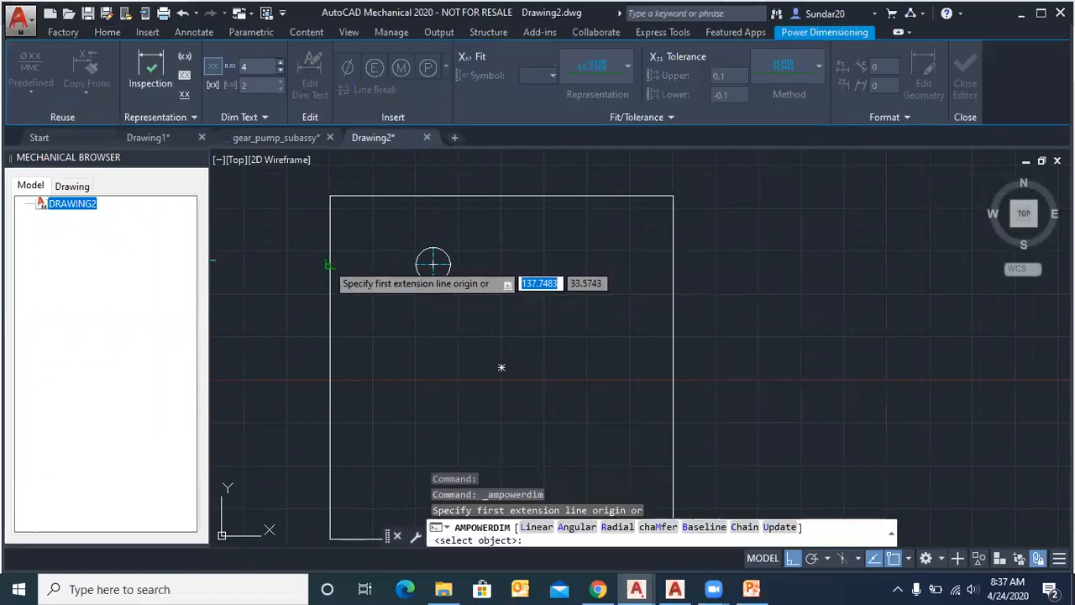
{"action": "left_click", "coordinate": [331, 263]}
{"action": "left_click", "coordinate": [433, 265]}
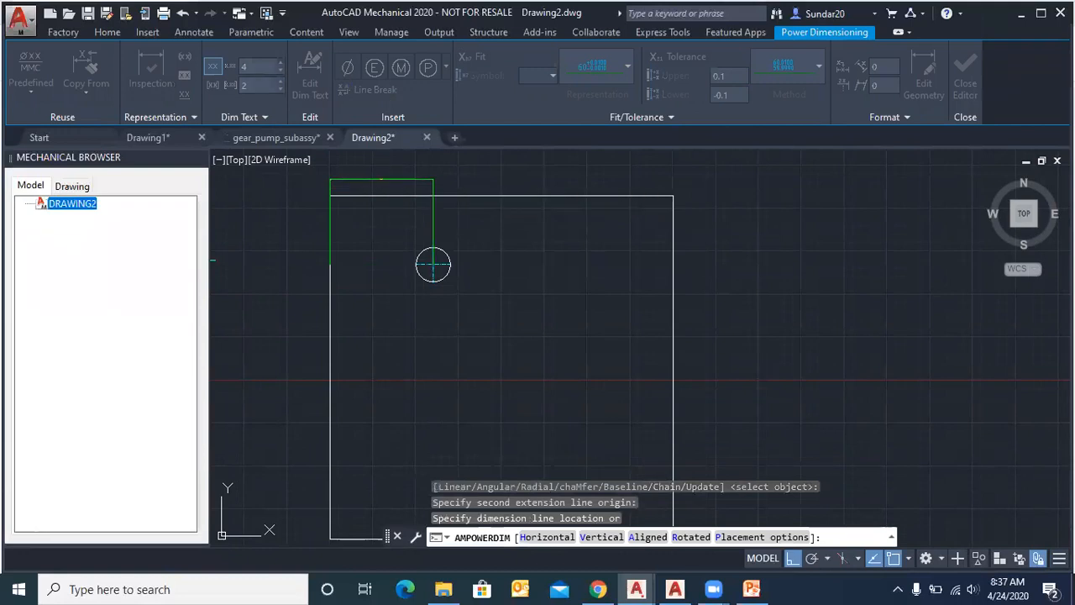
{"action": "left_click", "coordinate": [382, 179]}
{"action": "left_click", "coordinate": [476, 220]}
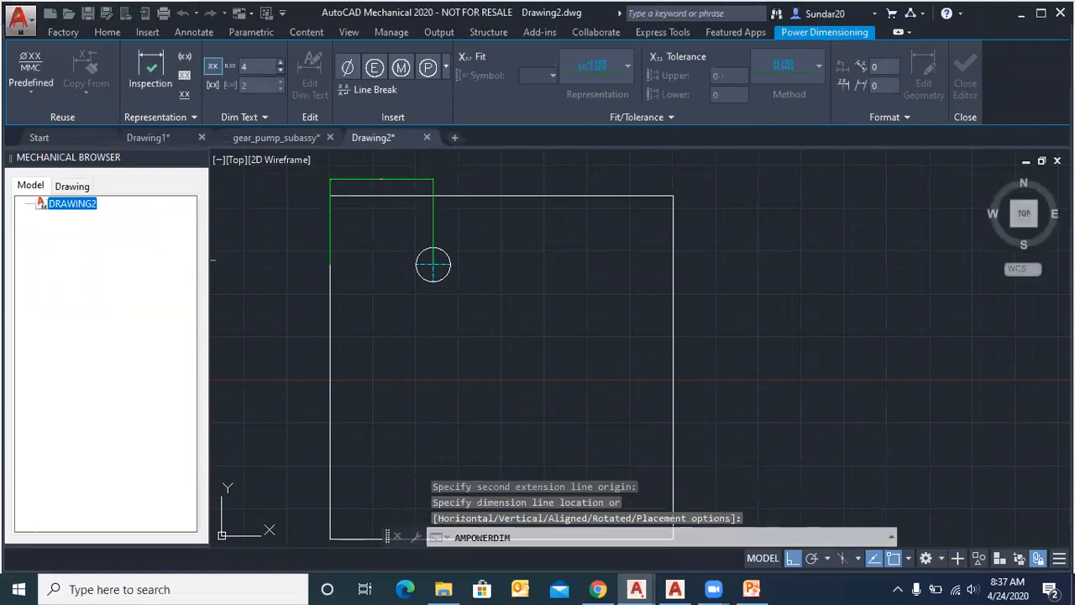
Step: Add a vertical power dimension from the hole center to the square's top edge, placed outside the left edge, and end the command
{"action": "left_click", "coordinate": [433, 264]}
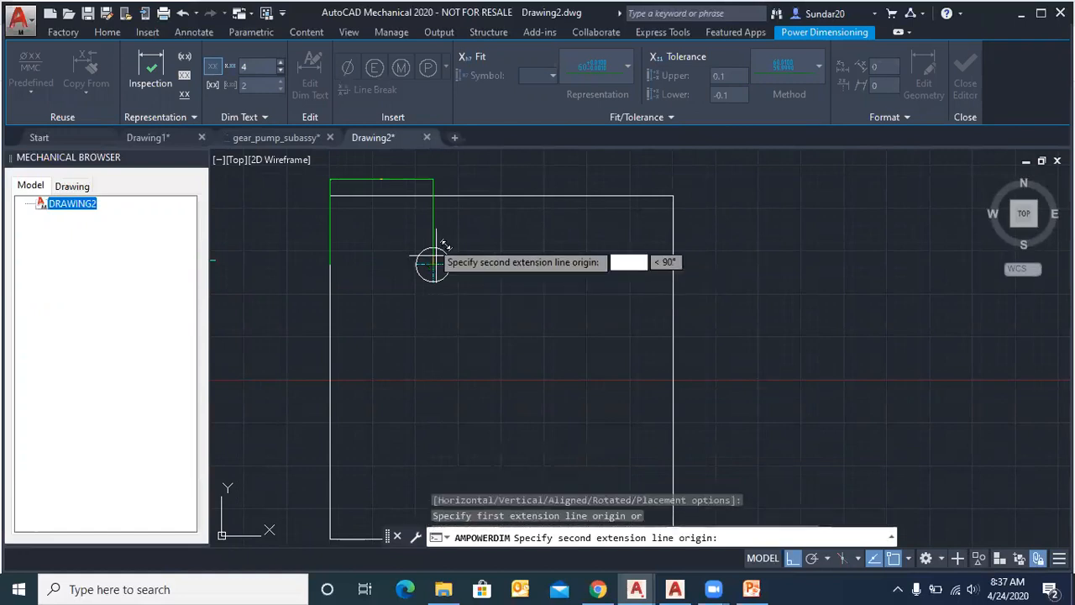
{"action": "left_click", "coordinate": [435, 181]}
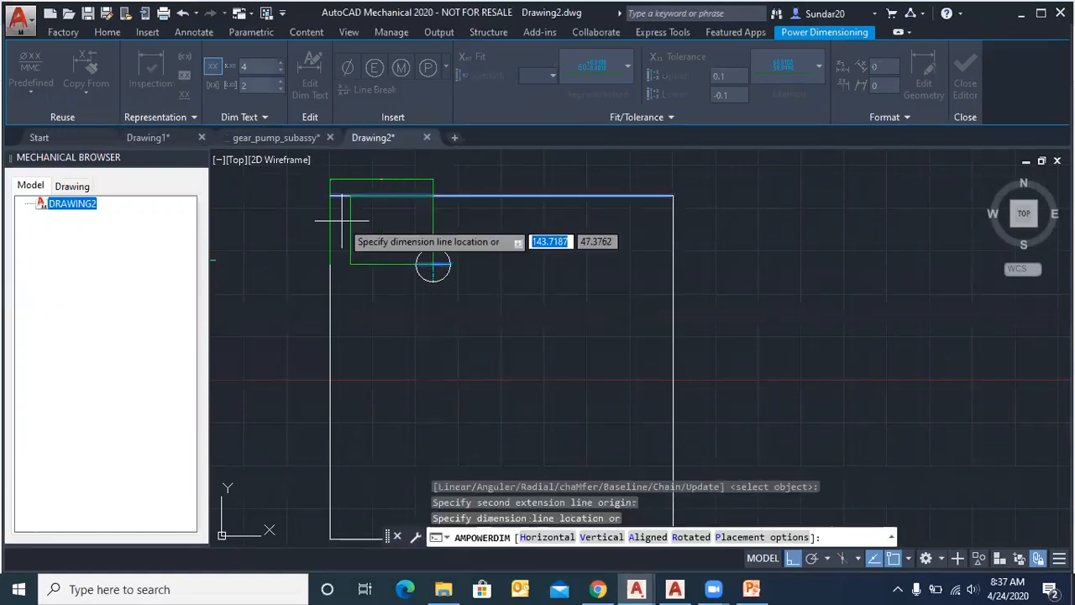
{"action": "left_click", "coordinate": [295, 225]}
{"action": "right_click", "coordinate": [294, 227]}
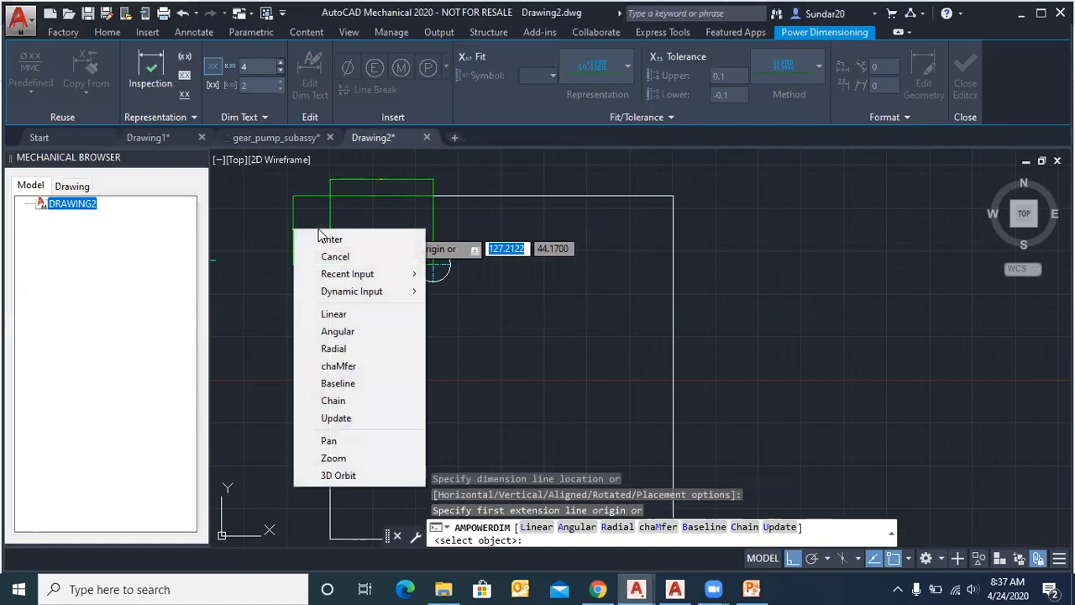
{"action": "left_click", "coordinate": [334, 236]}
{"action": "scroll", "coordinate": [302, 239], "scroll_direction": "up", "scroll_amount": 5}
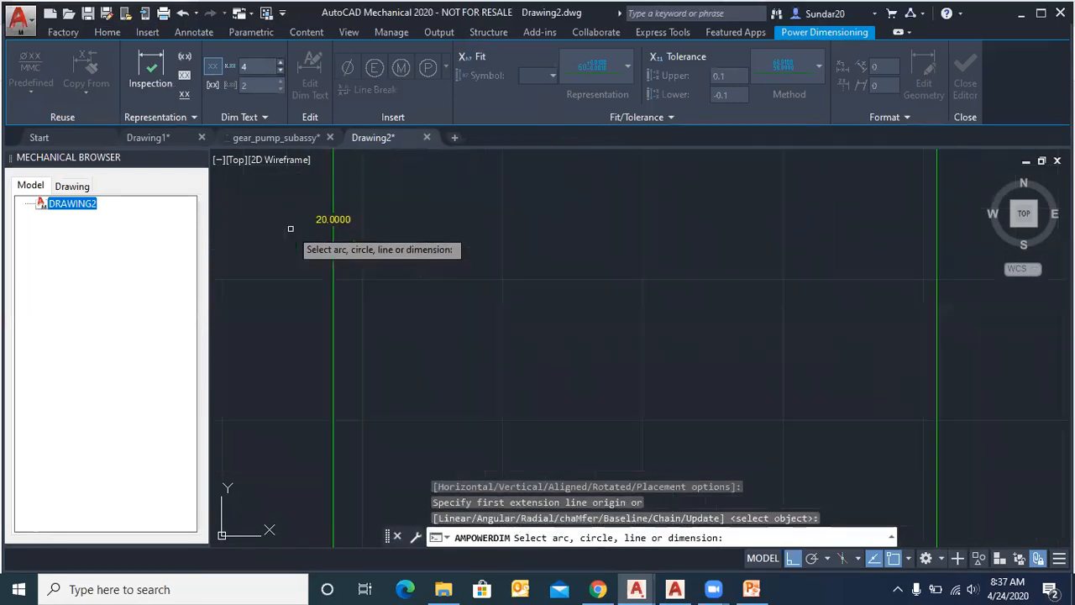
{"action": "key", "text": "Escape"}
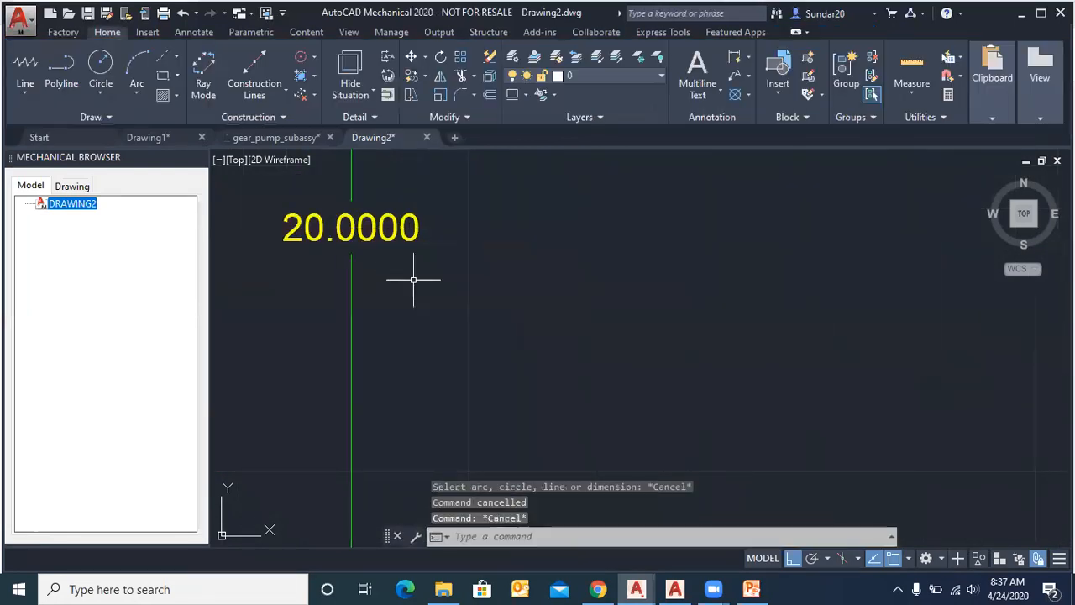
Step: Undo both power dimensions and the corner centerline cross with its hole
{"action": "scroll", "coordinate": [413, 280], "scroll_direction": "down", "scroll_amount": 5}
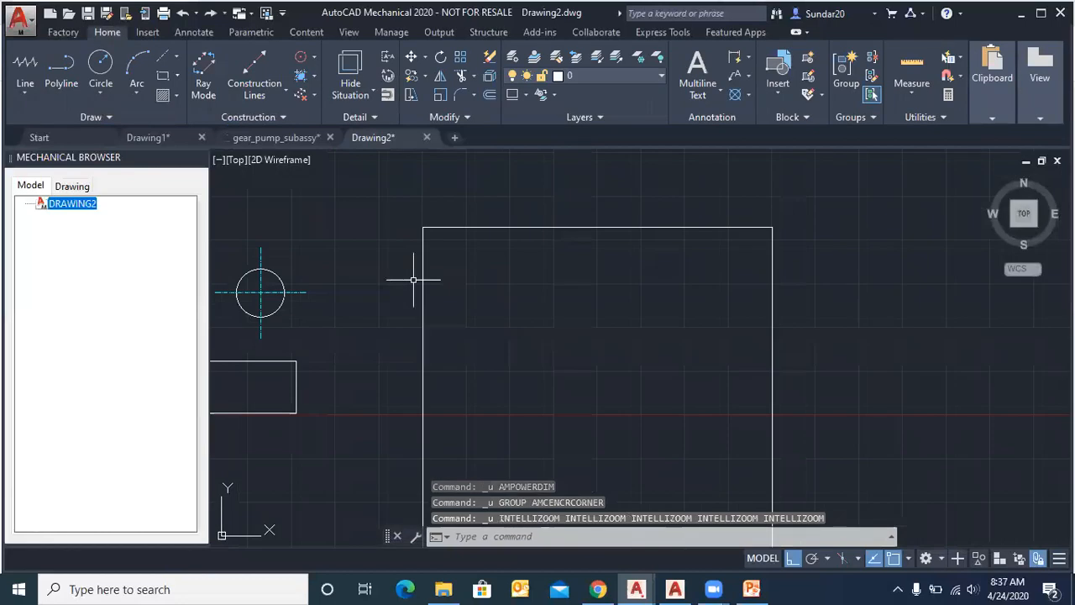
{"action": "scroll", "coordinate": [414, 280], "scroll_direction": "down", "scroll_amount": 4}
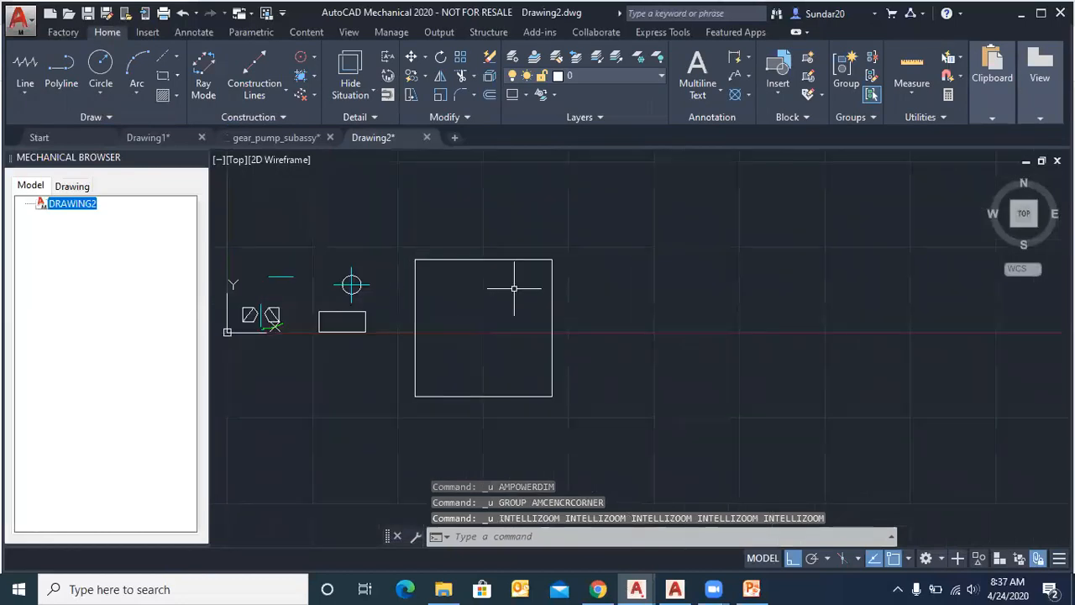
Step: Try to create a Centerline In-between using the square's left edge as a contour line, and leave the command
{"action": "left_click", "coordinate": [176, 56]}
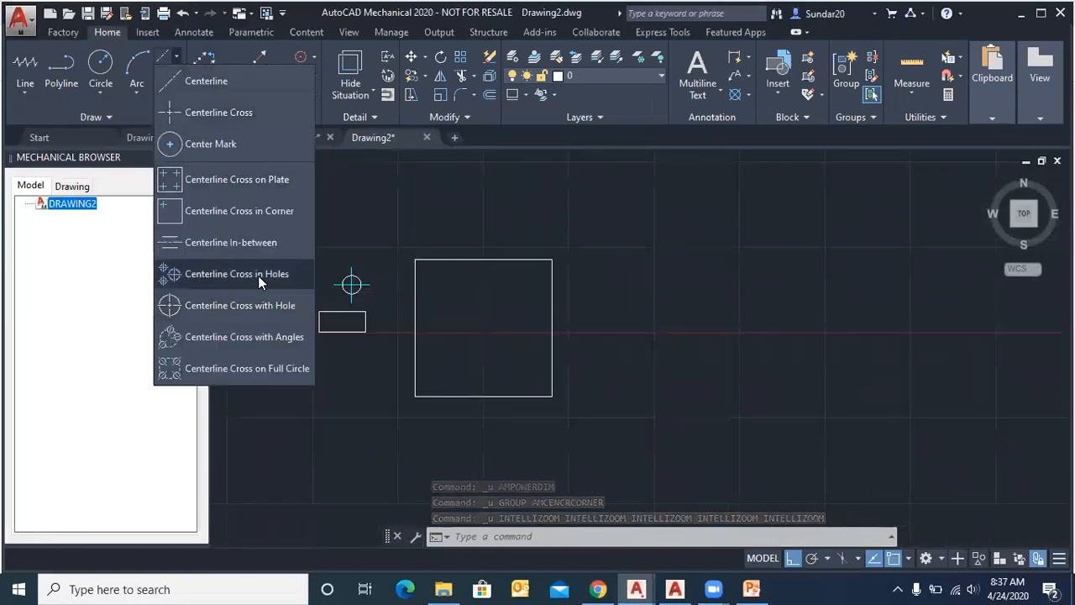
{"action": "left_click", "coordinate": [237, 243]}
{"action": "left_click", "coordinate": [415, 326]}
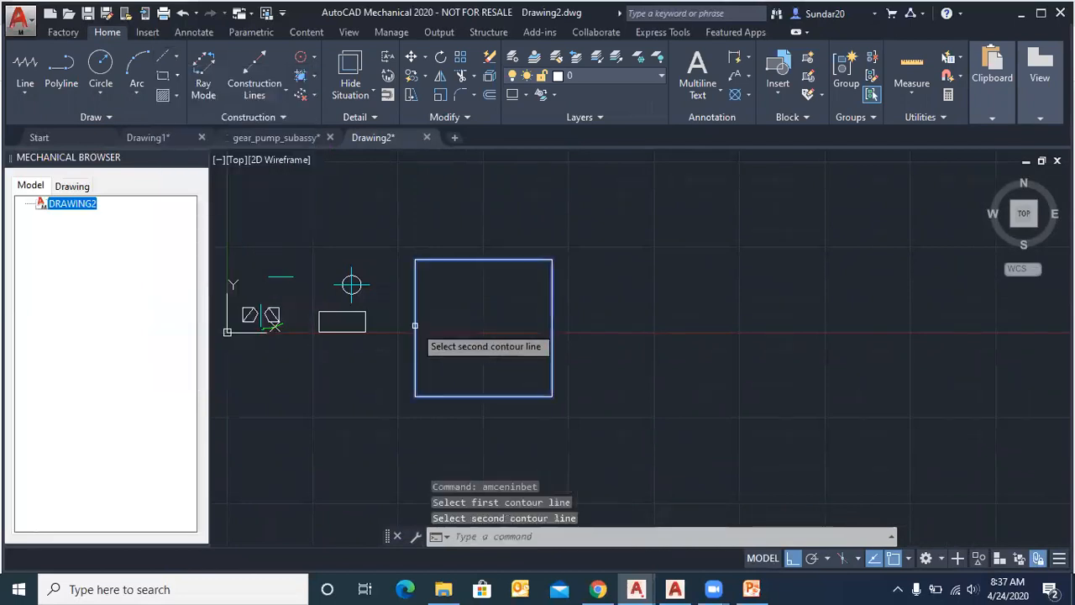
{"action": "key", "text": "Escape"}
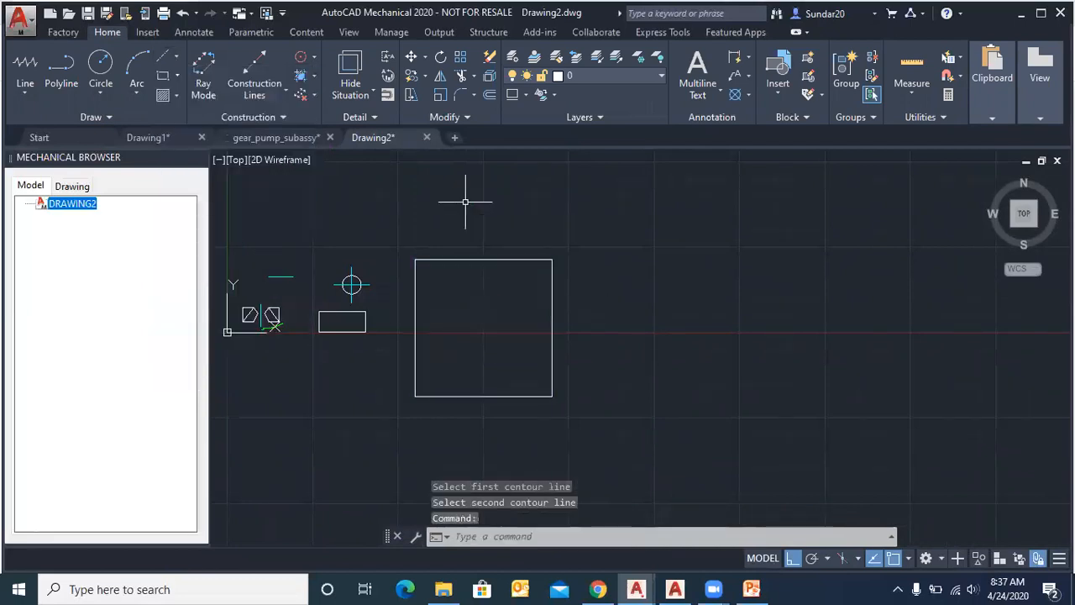
Step: Create a Centerline In-between using the square's top and bottom edges as the contour lines
{"action": "left_click", "coordinate": [176, 57]}
{"action": "left_click", "coordinate": [227, 242]}
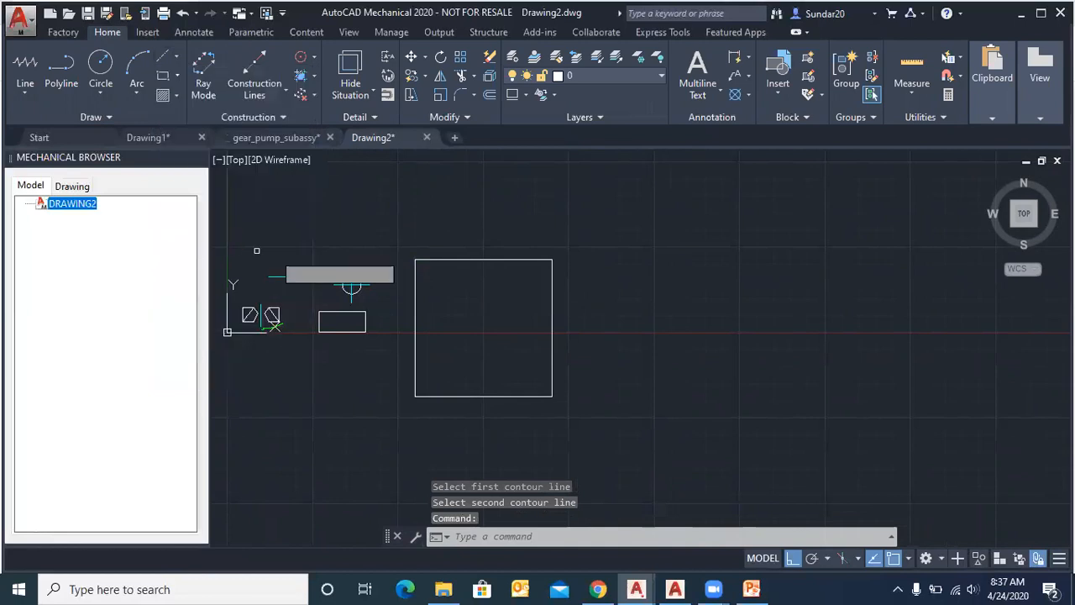
{"action": "left_click", "coordinate": [477, 260]}
{"action": "left_click", "coordinate": [482, 396]}
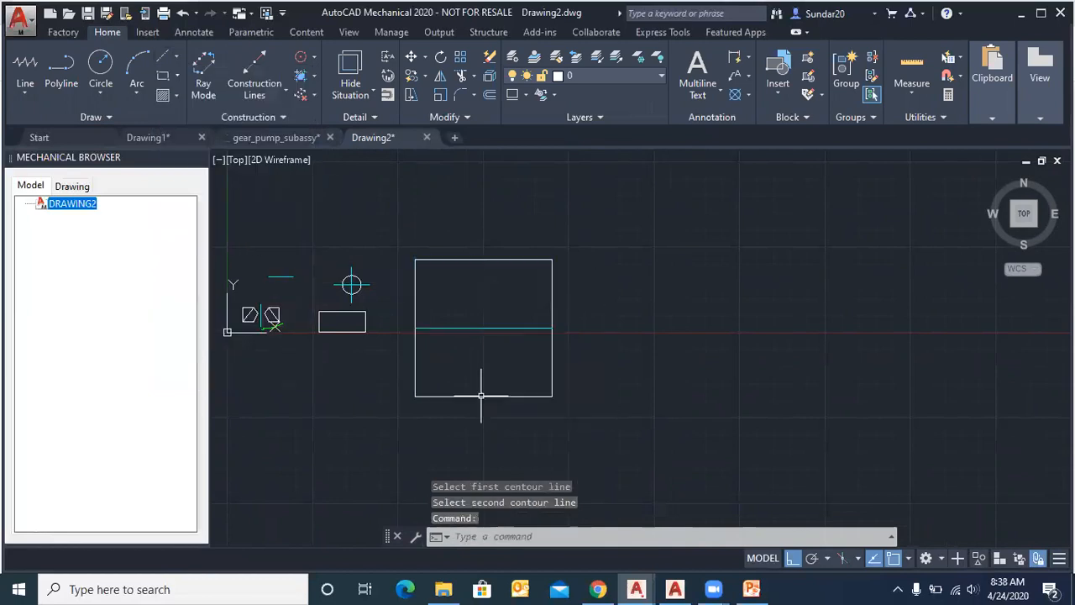
{"action": "scroll", "coordinate": [467, 346], "scroll_direction": "up", "scroll_amount": 2}
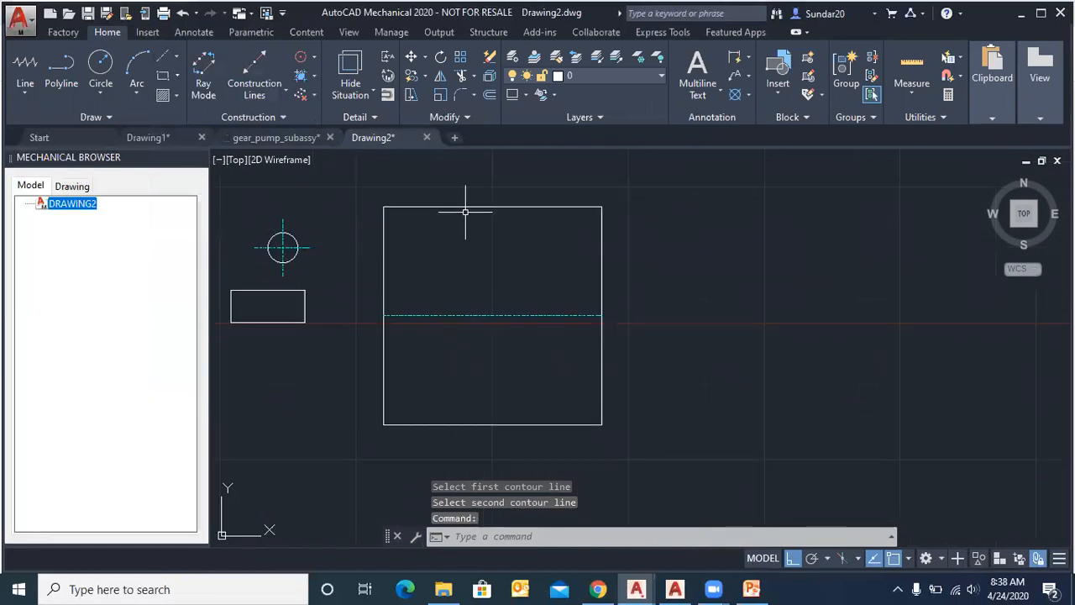
{"action": "scroll", "coordinate": [446, 355], "scroll_direction": "up", "scroll_amount": 2}
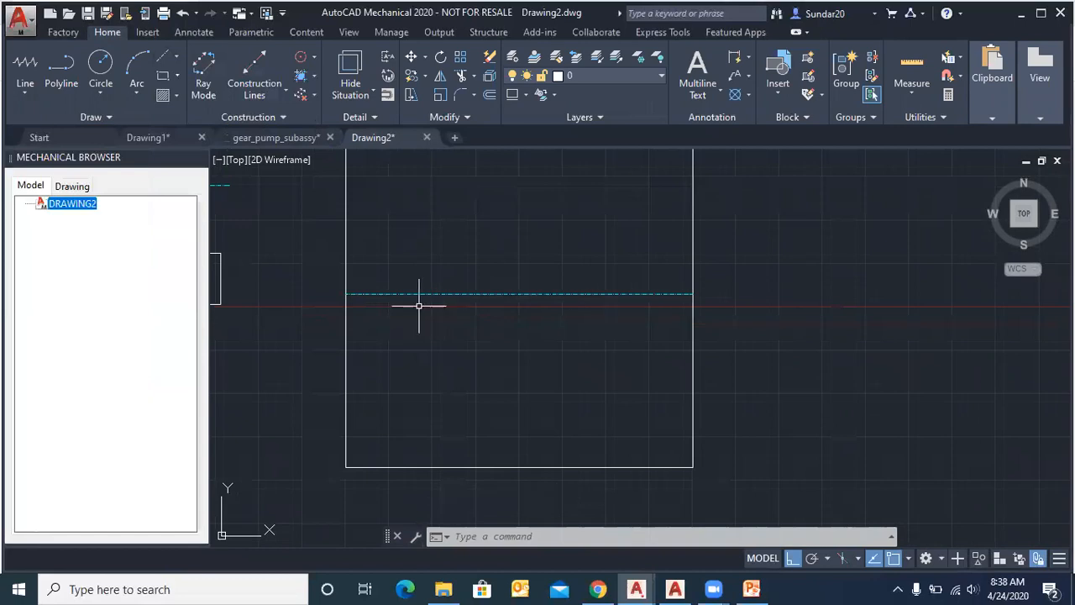
{"action": "scroll", "coordinate": [437, 321], "scroll_direction": "down", "scroll_amount": 3}
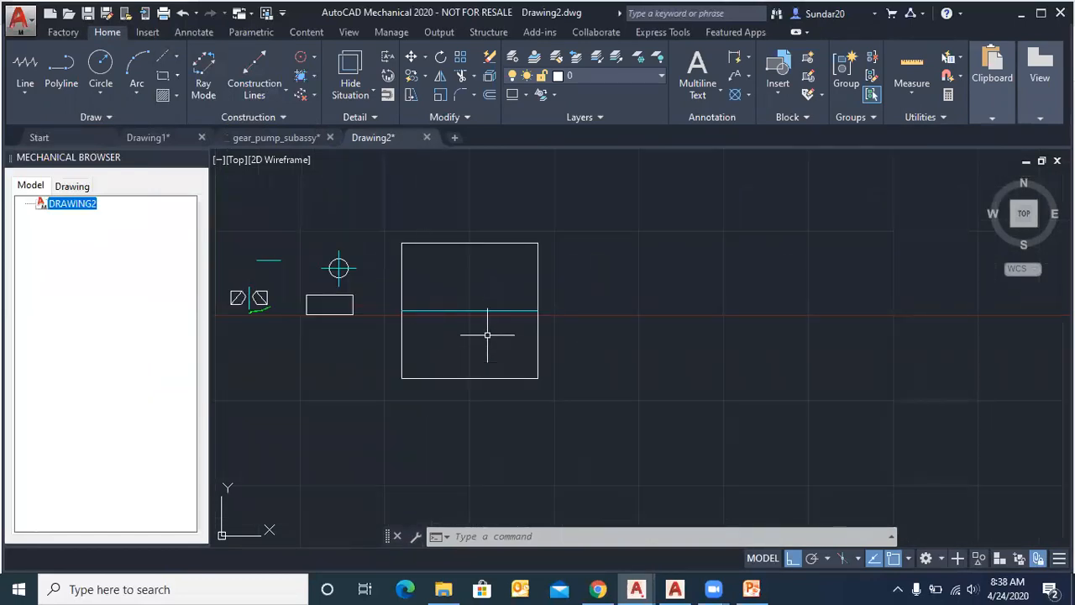
{"action": "scroll", "coordinate": [448, 346], "scroll_direction": "up", "scroll_amount": 2}
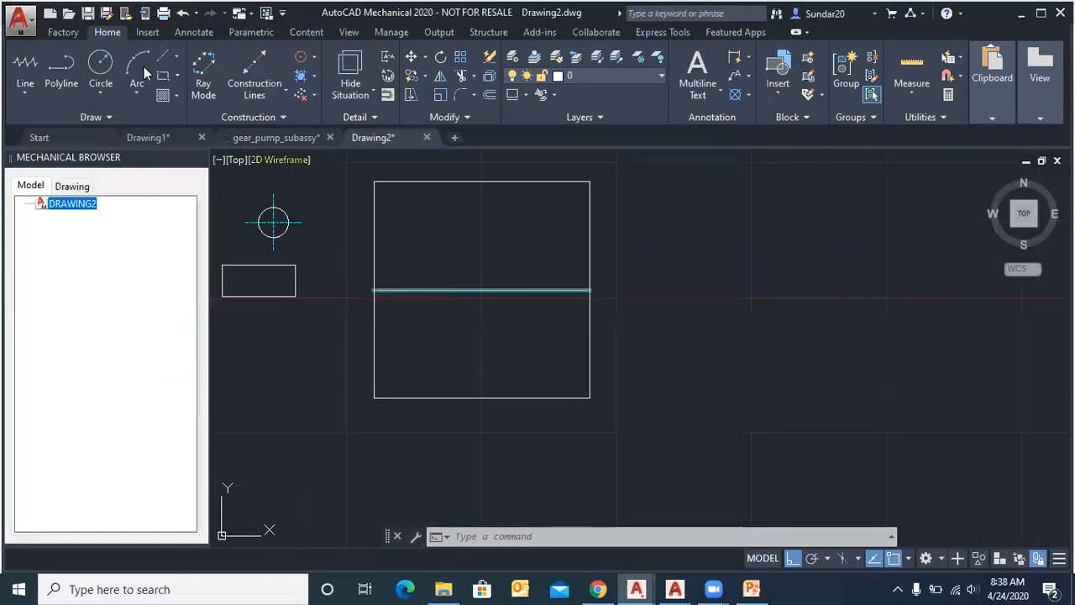
Step: Draw a circle in the empty area above and to the right of the square
{"action": "left_click", "coordinate": [176, 52]}
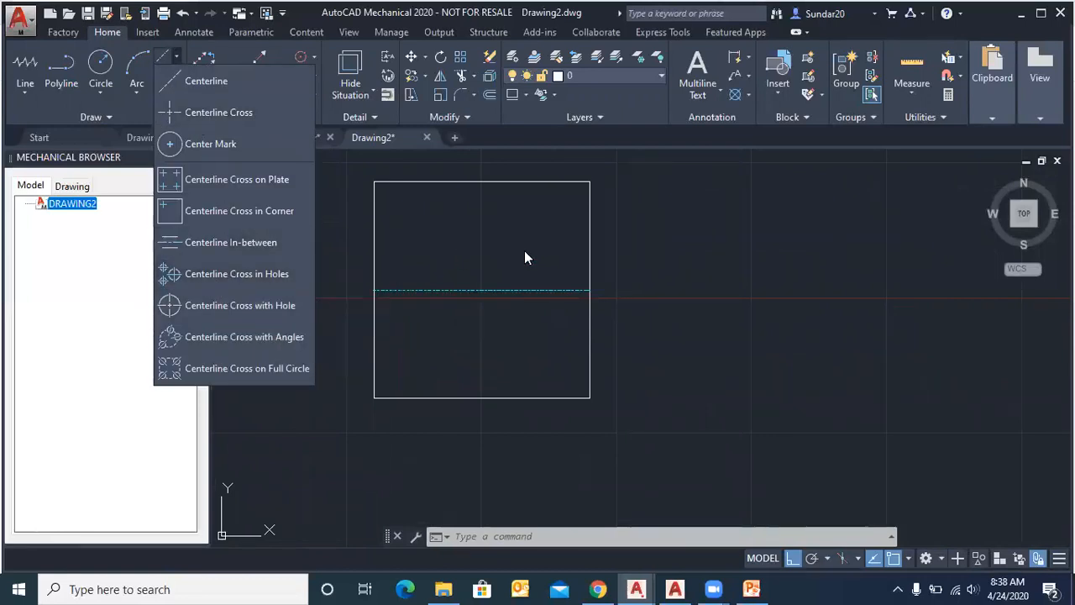
{"action": "left_click", "coordinate": [414, 244]}
{"action": "scroll", "coordinate": [415, 243], "scroll_direction": "down", "scroll_amount": 2}
{"action": "scroll", "coordinate": [554, 224], "scroll_direction": "up", "scroll_amount": 1}
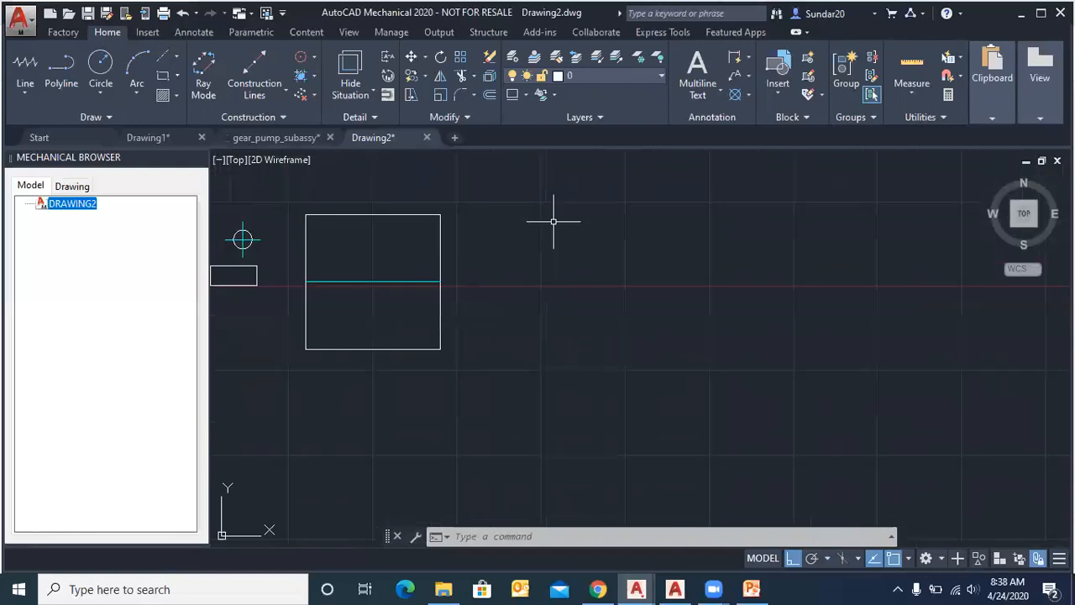
{"action": "left_click", "coordinate": [101, 63]}
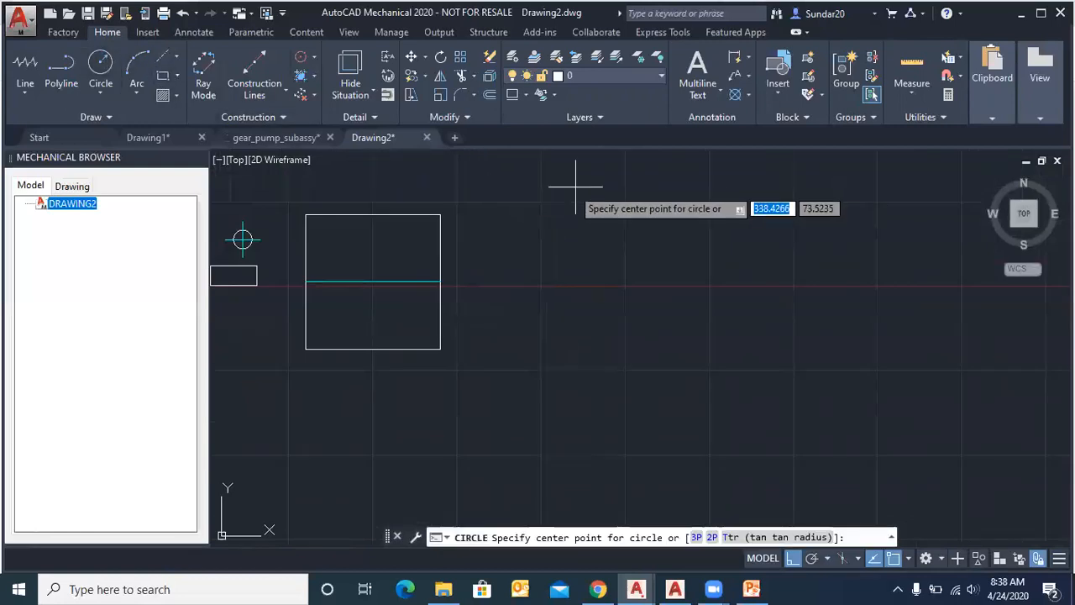
{"action": "left_click", "coordinate": [534, 186]}
{"action": "left_click", "coordinate": [537, 205]}
{"action": "left_click", "coordinate": [655, 183]}
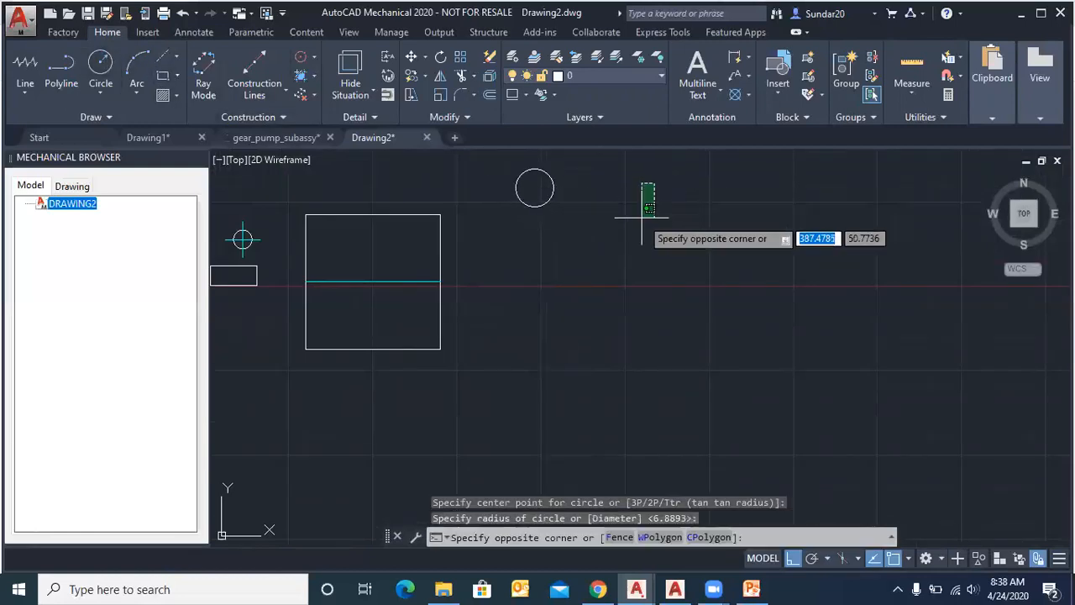
{"action": "key", "text": "Escape"}
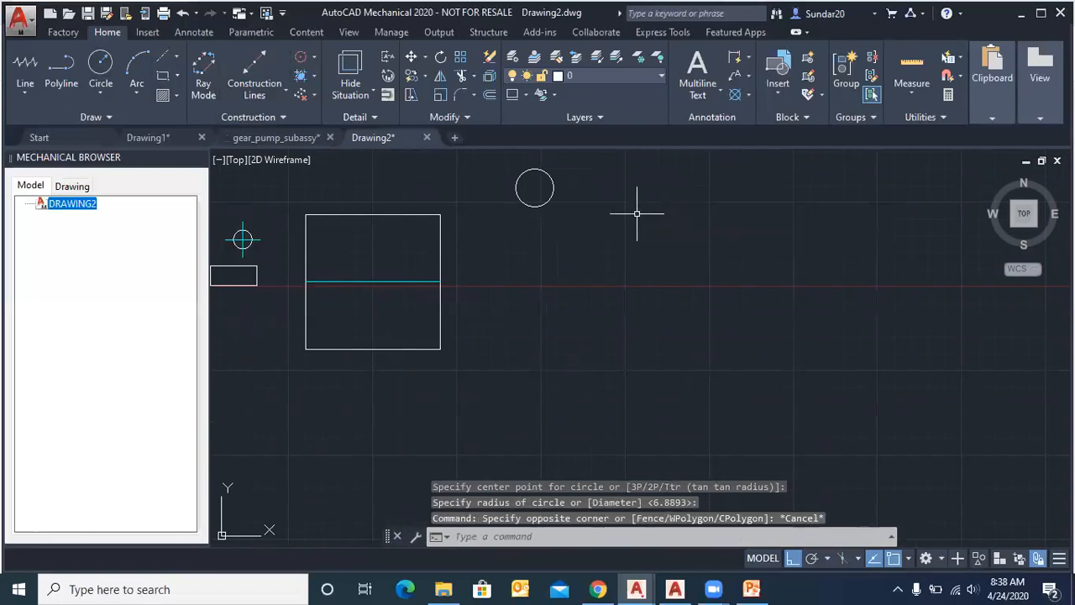
Step: Draw three more circles of different sizes near the first one, including a small one with a radius of about 2.9
{"action": "key", "text": "Return"}
{"action": "left_click", "coordinate": [642, 186]}
{"action": "left_click", "coordinate": [642, 199]}
{"action": "key", "text": "Return"}
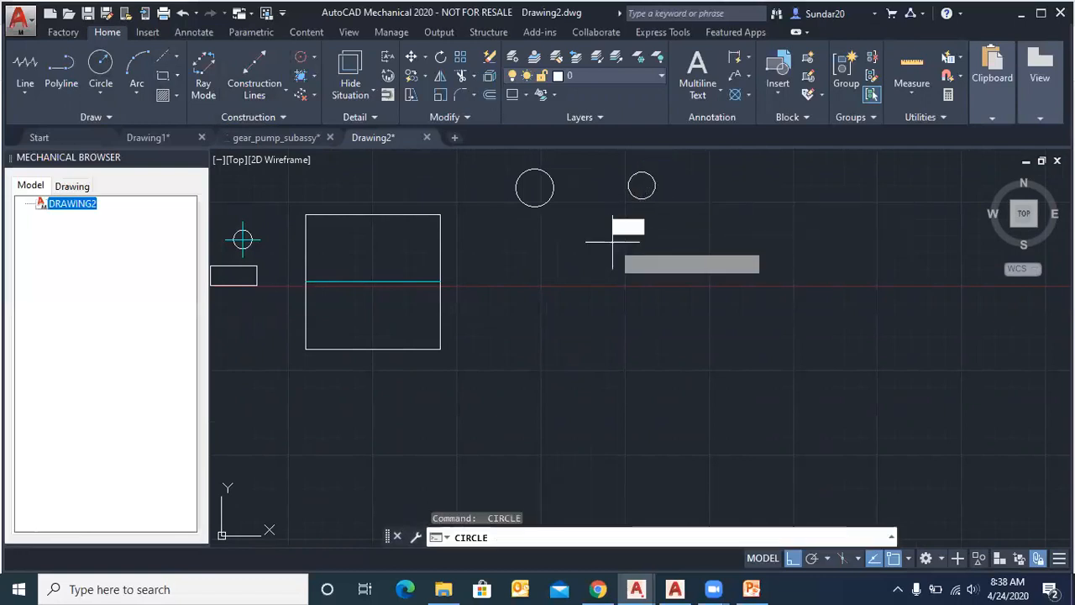
{"action": "key", "text": "Return"}
{"action": "left_click", "coordinate": [563, 276]}
{"action": "left_click", "coordinate": [554, 298]}
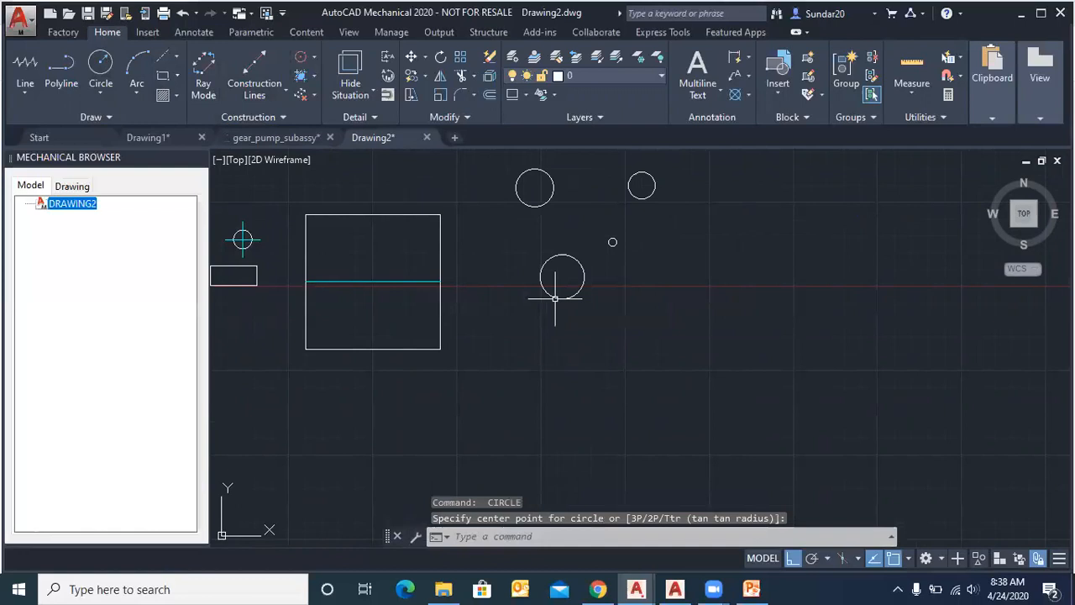
Step: Add centerlines to all four new circles at once with Centerline Cross in Holes
{"action": "scroll", "coordinate": [648, 155], "scroll_direction": "up", "scroll_amount": 2}
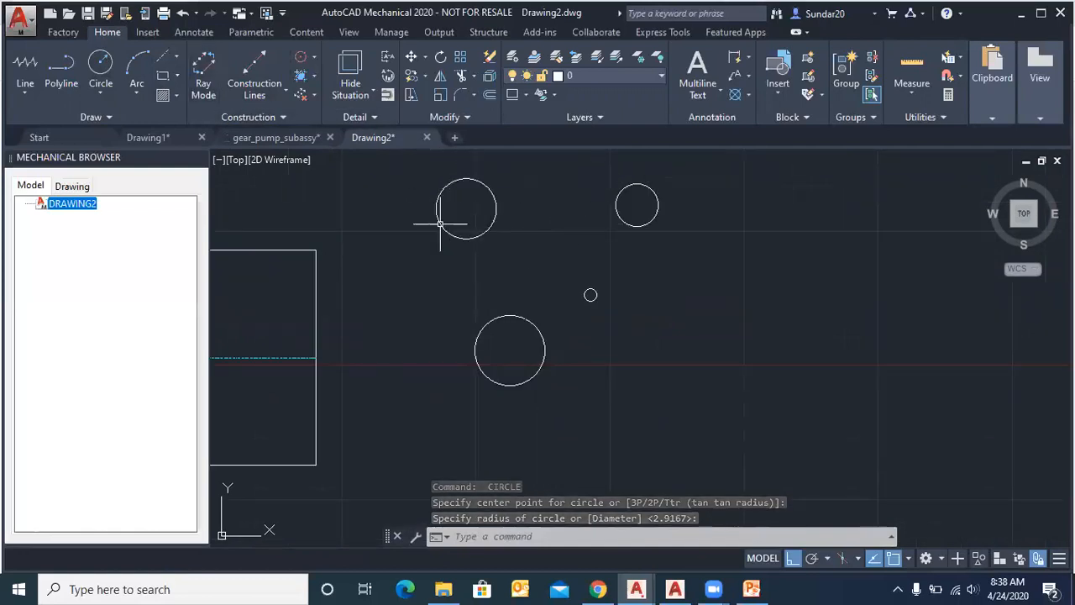
{"action": "left_click", "coordinate": [174, 54]}
{"action": "left_click", "coordinate": [252, 273]}
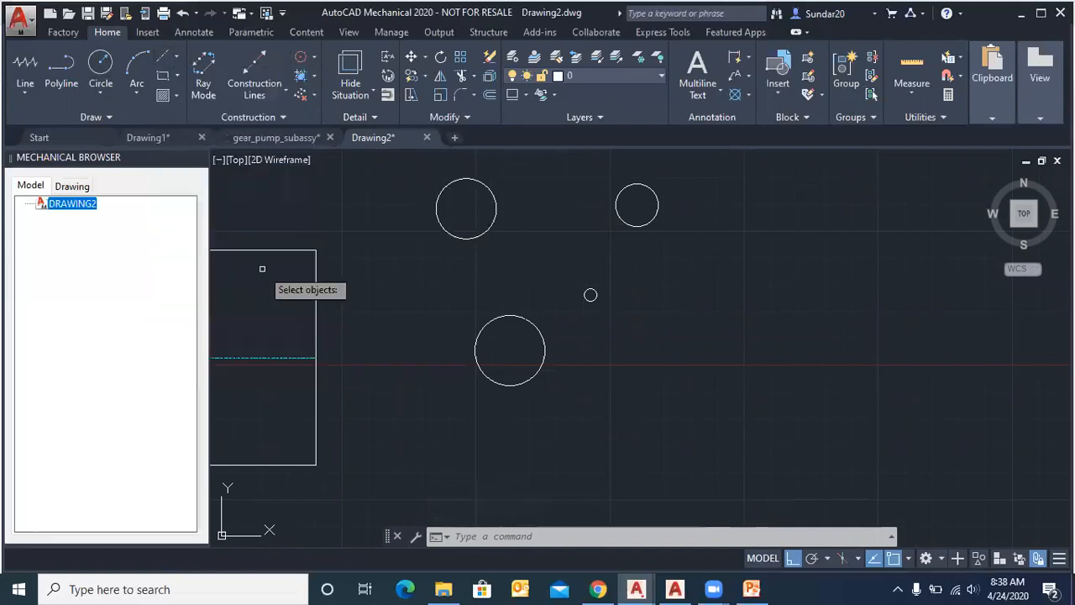
{"action": "scroll", "coordinate": [442, 178], "scroll_direction": "down", "scroll_amount": 3}
{"action": "left_click", "coordinate": [423, 154]}
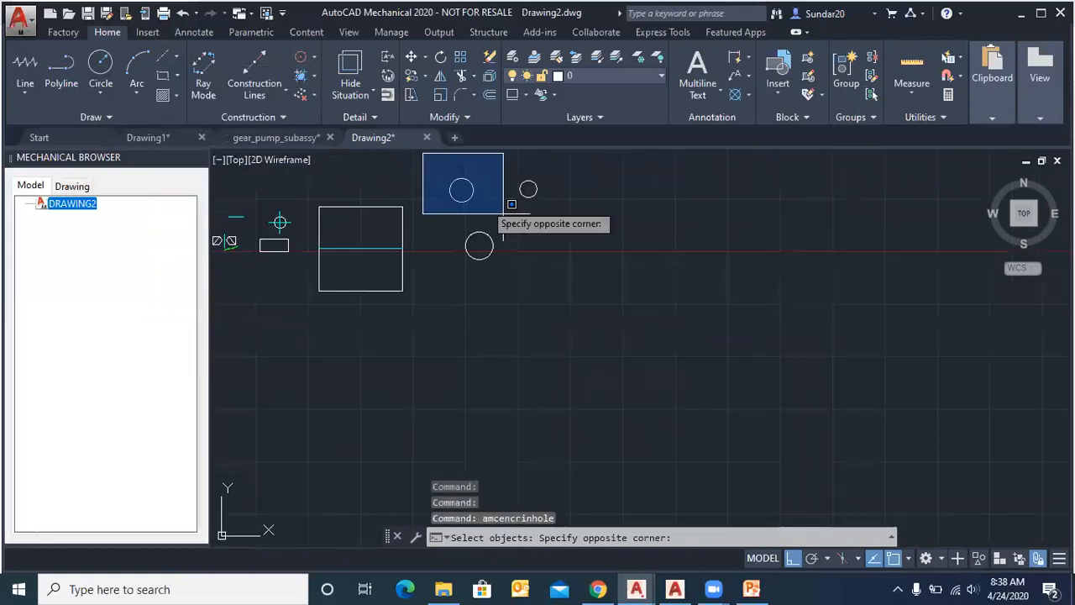
{"action": "left_click", "coordinate": [603, 283]}
{"action": "key", "text": "Return"}
Step: Examine how far the centerlines extend past the edges of the differently sized circles
{"action": "scroll", "coordinate": [504, 200], "scroll_direction": "up", "scroll_amount": 4}
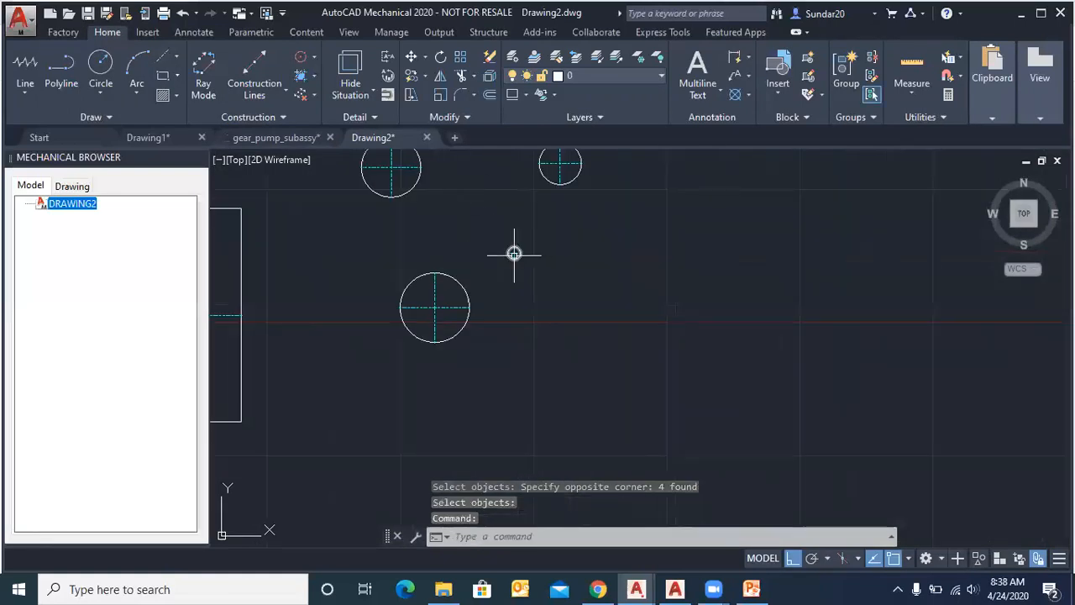
{"action": "scroll", "coordinate": [430, 278], "scroll_direction": "up", "scroll_amount": 4}
{"action": "scroll", "coordinate": [432, 256], "scroll_direction": "up", "scroll_amount": 10}
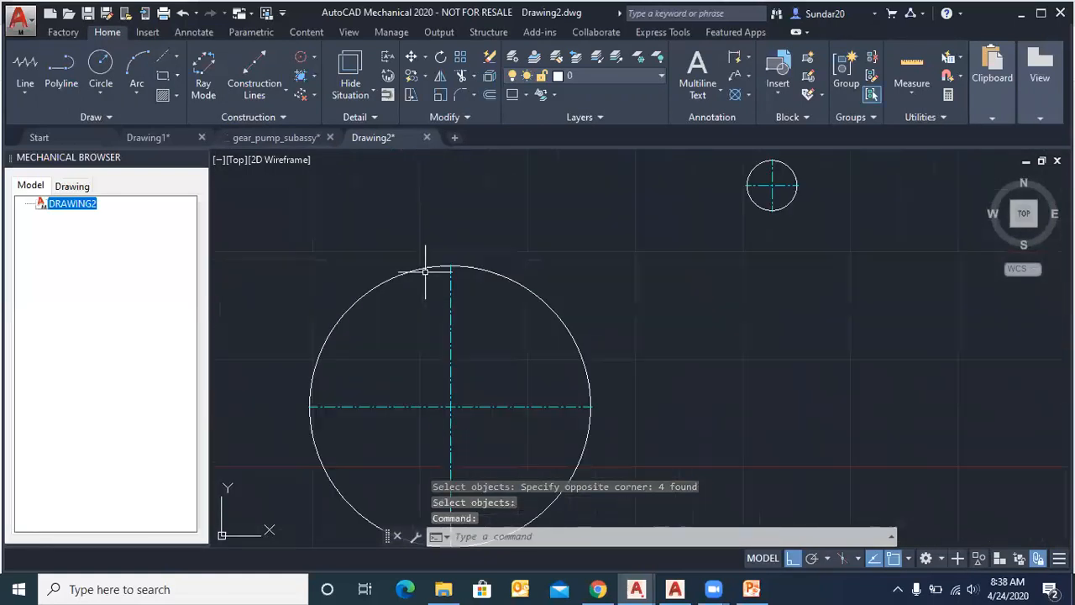
{"action": "scroll", "coordinate": [456, 264], "scroll_direction": "down", "scroll_amount": 10}
{"action": "scroll", "coordinate": [682, 193], "scroll_direction": "up", "scroll_amount": 12}
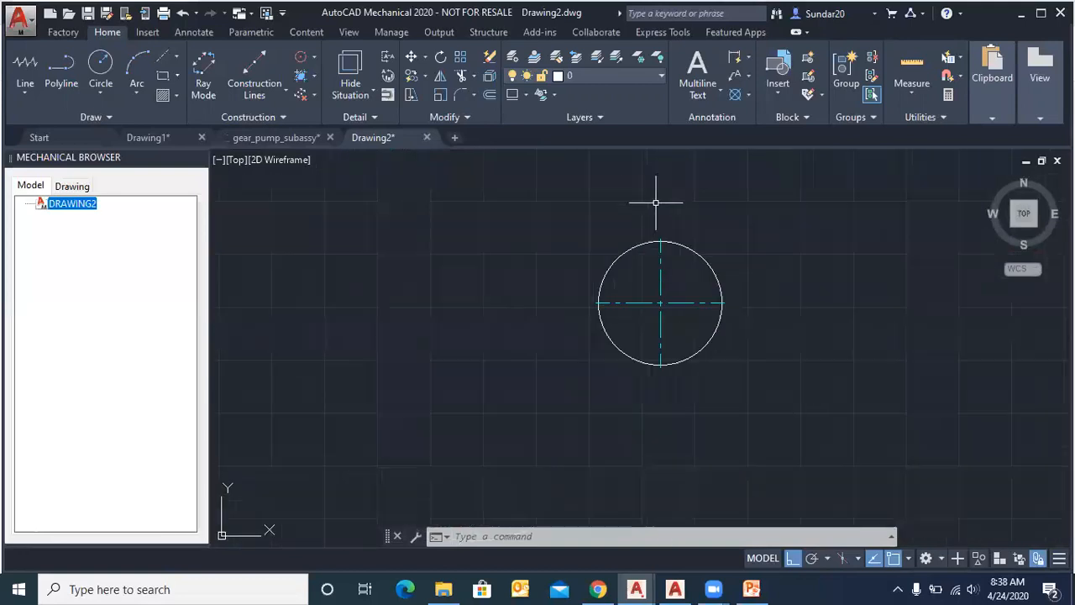
{"action": "scroll", "coordinate": [651, 376], "scroll_direction": "down", "scroll_amount": 8}
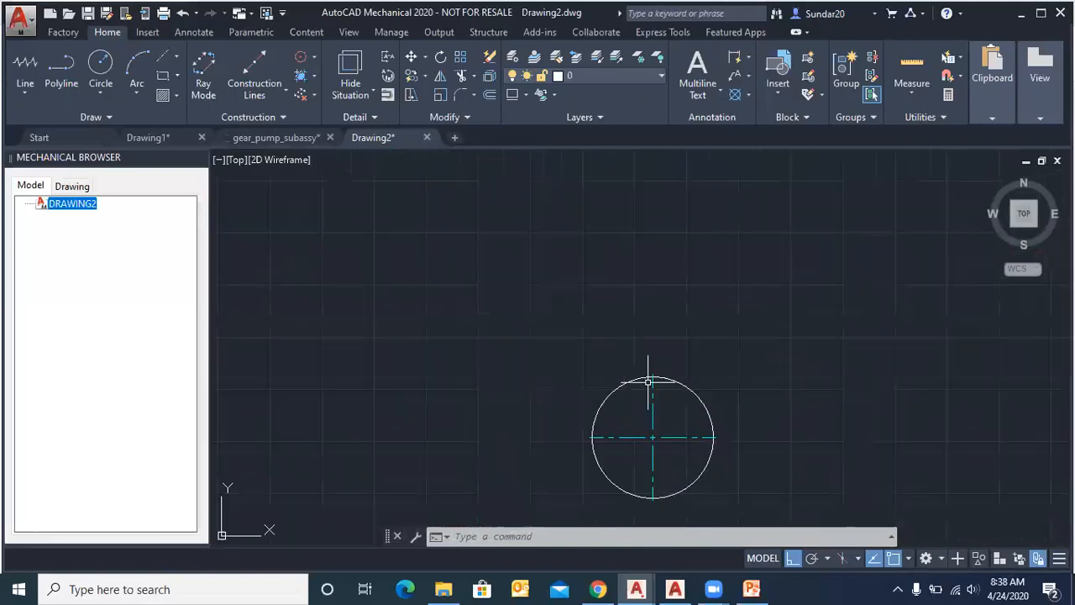
{"action": "scroll", "coordinate": [533, 263], "scroll_direction": "up", "scroll_amount": 8}
{"action": "scroll", "coordinate": [511, 252], "scroll_direction": "up", "scroll_amount": 2}
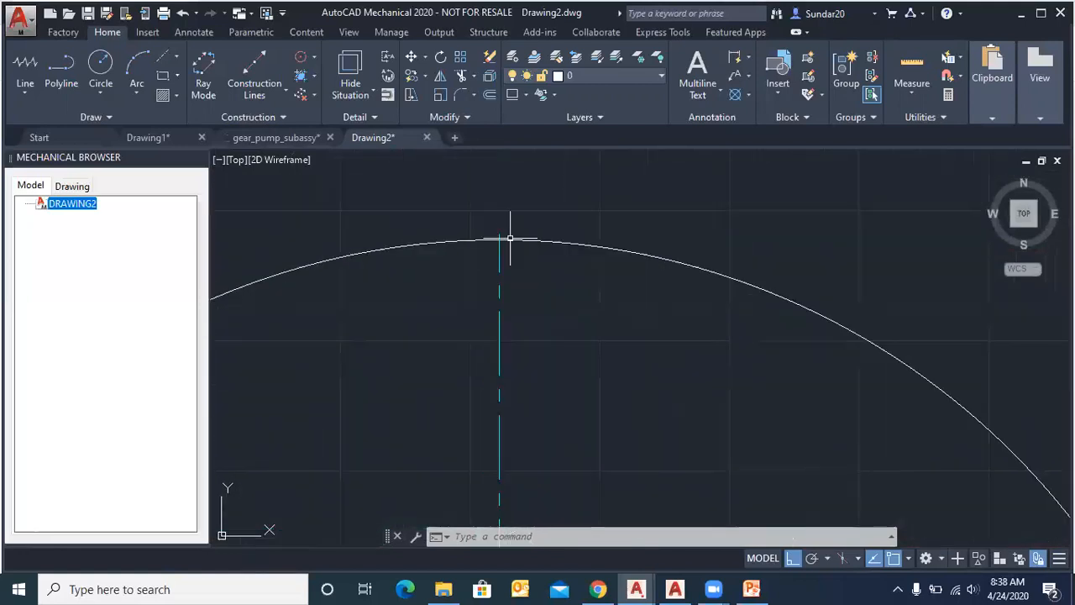
{"action": "scroll", "coordinate": [509, 229], "scroll_direction": "down", "scroll_amount": 7}
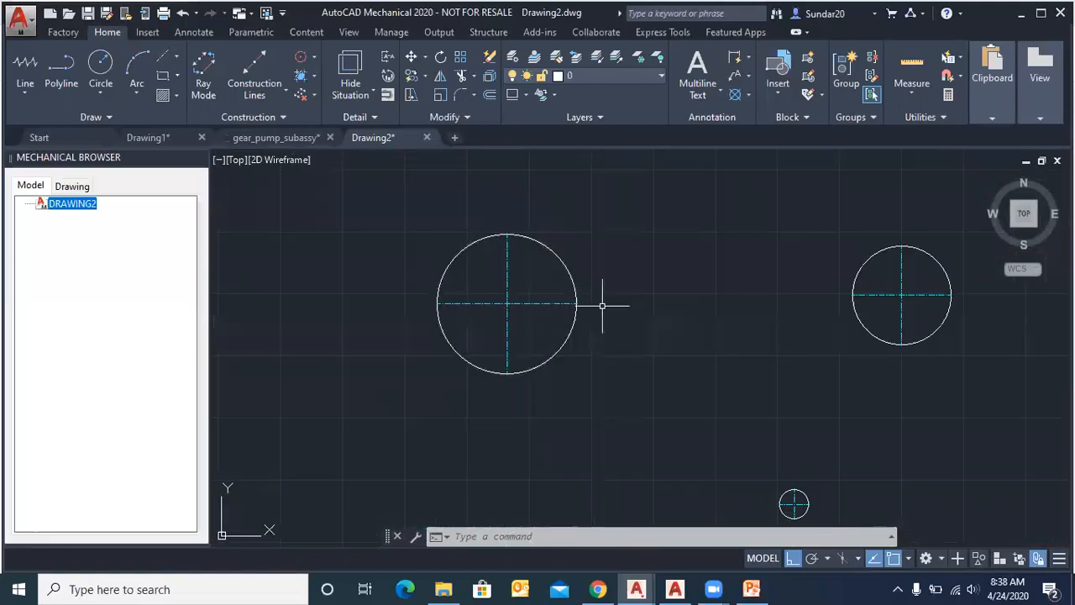
{"action": "scroll", "coordinate": [976, 284], "scroll_direction": "up", "scroll_amount": 10}
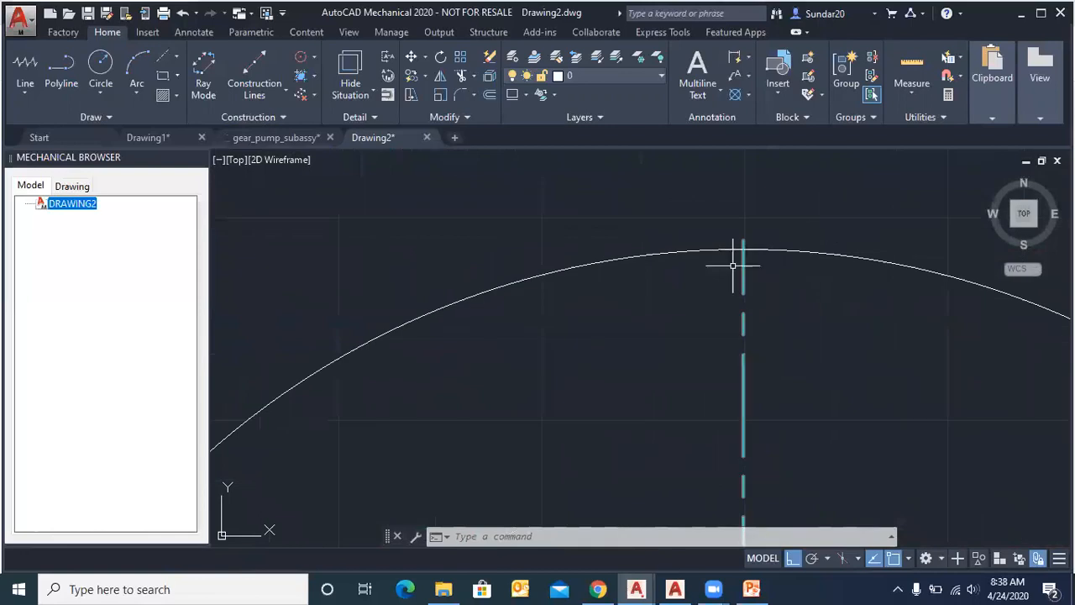
{"action": "scroll", "coordinate": [737, 241], "scroll_direction": "down", "scroll_amount": 10}
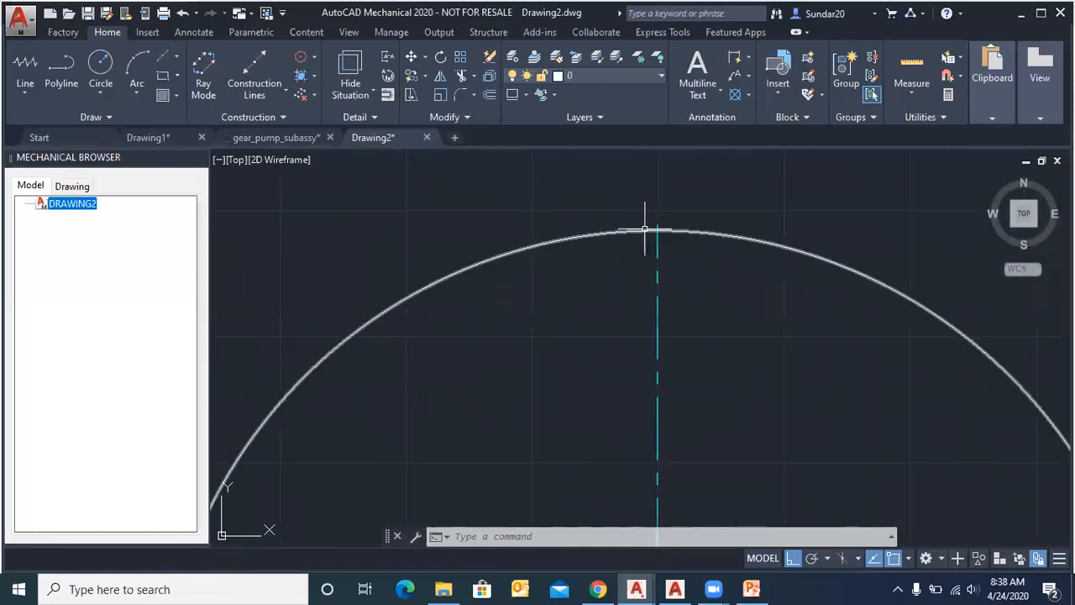
{"action": "scroll", "coordinate": [562, 323], "scroll_direction": "up", "scroll_amount": 4}
{"action": "scroll", "coordinate": [529, 345], "scroll_direction": "down", "scroll_amount": 4}
{"action": "scroll", "coordinate": [562, 229], "scroll_direction": "up", "scroll_amount": 2}
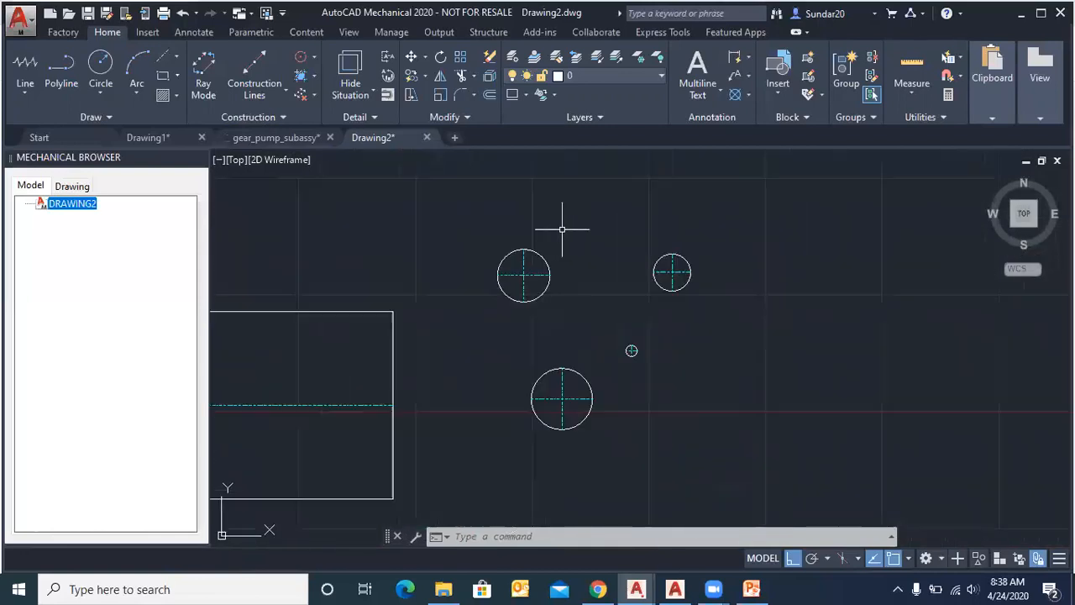
Step: Hatch the interior of the square with the 45 deg. 2.5 mm/0.1 inch pattern and inspect the hatch lines
{"action": "left_click", "coordinate": [176, 57]}
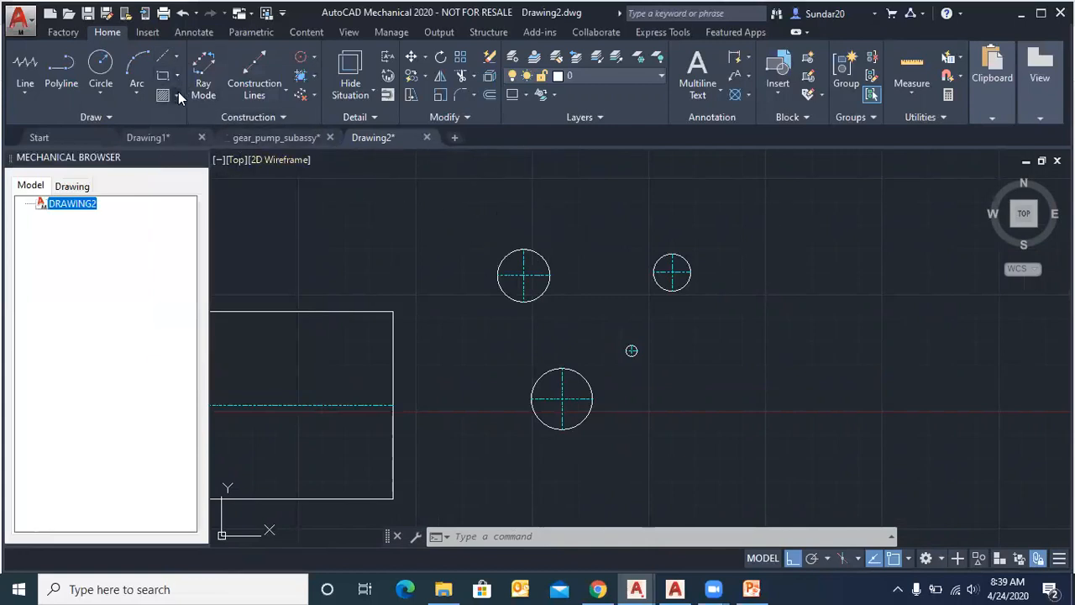
{"action": "left_click", "coordinate": [177, 93]}
{"action": "scroll", "coordinate": [519, 196], "scroll_direction": "down", "scroll_amount": 5}
{"action": "scroll", "coordinate": [520, 260], "scroll_direction": "up", "scroll_amount": 8}
{"action": "left_click", "coordinate": [177, 95]}
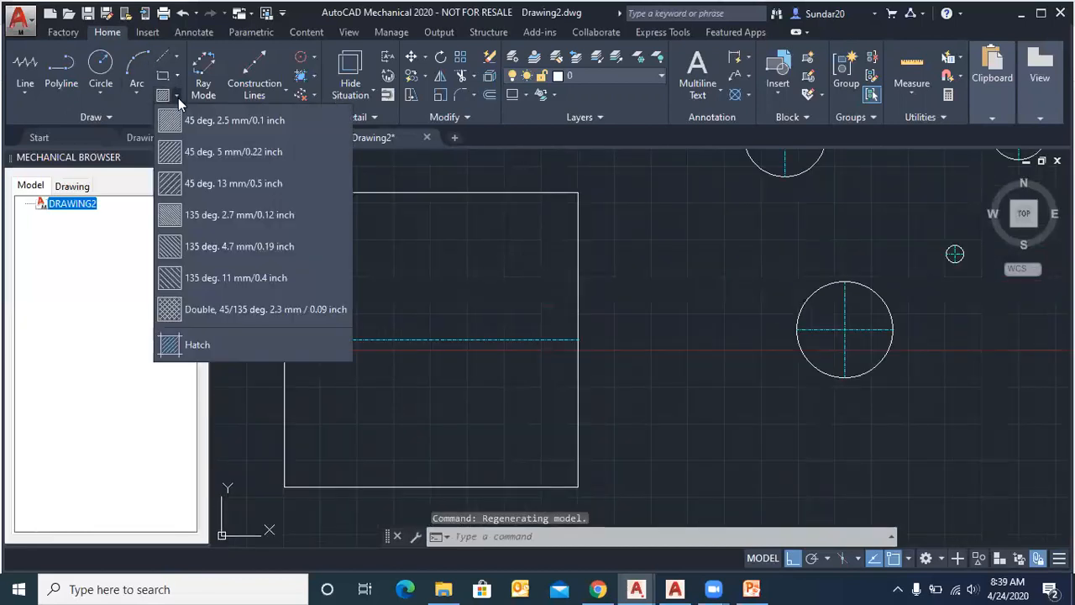
{"action": "left_click", "coordinate": [192, 128]}
{"action": "left_click", "coordinate": [433, 274]}
{"action": "key", "text": "Return"}
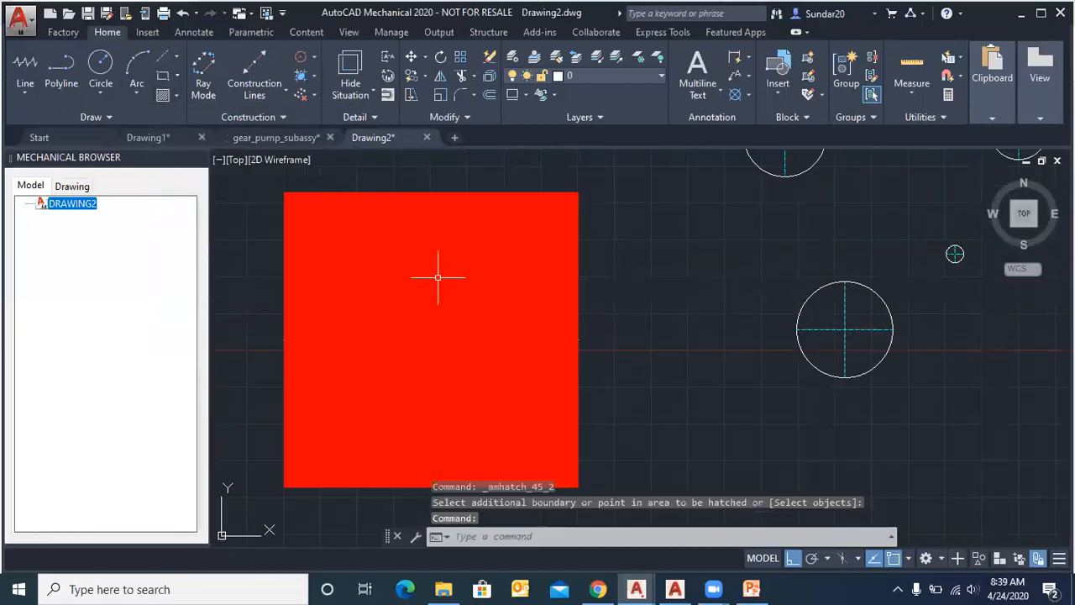
{"action": "scroll", "coordinate": [406, 267], "scroll_direction": "up", "scroll_amount": 4}
{"action": "scroll", "coordinate": [408, 265], "scroll_direction": "up", "scroll_amount": 6}
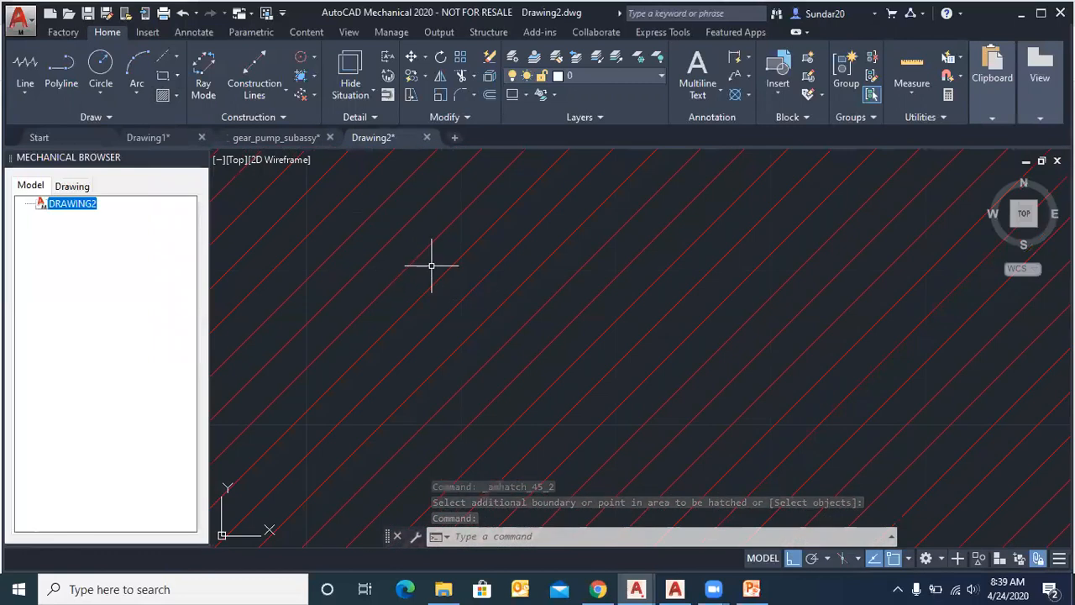
Step: Check which layer the hatch inside the square is assigned to, leaving its layer assignment as is
{"action": "left_click", "coordinate": [389, 237]}
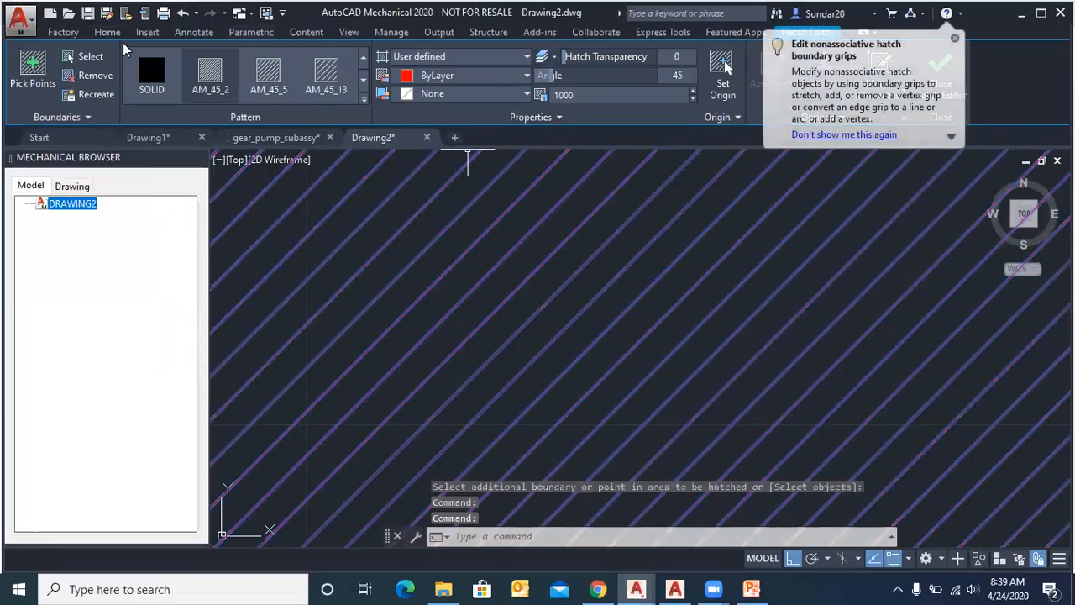
{"action": "left_click", "coordinate": [107, 33]}
{"action": "left_click", "coordinate": [612, 73]}
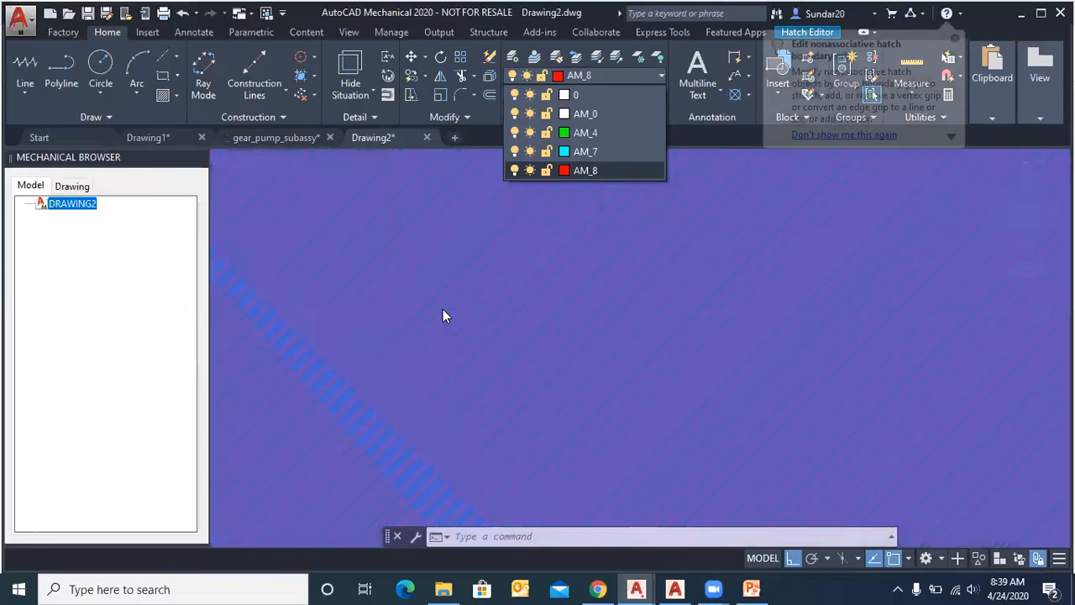
{"action": "left_click", "coordinate": [446, 313]}
{"action": "scroll", "coordinate": [446, 312], "scroll_direction": "down", "scroll_amount": 5}
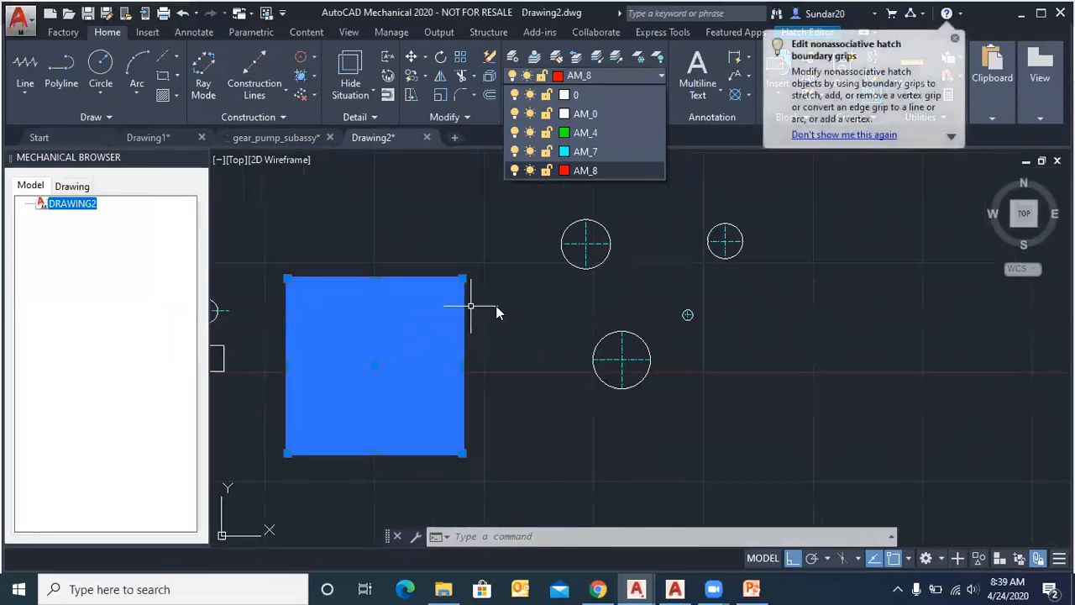
{"action": "left_click", "coordinate": [511, 306]}
{"action": "key", "text": "Escape"}
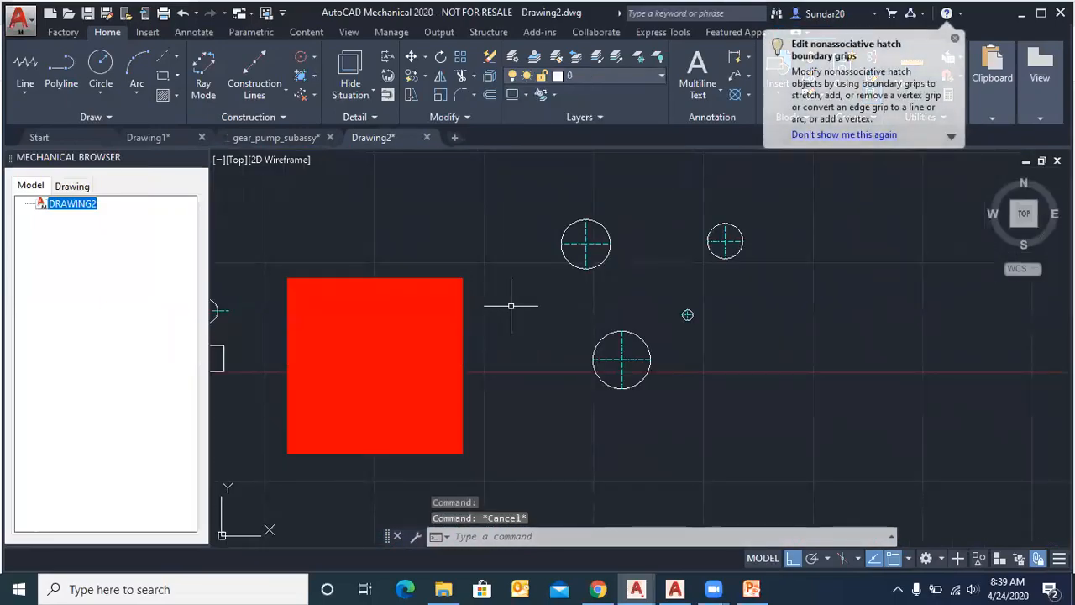
Step: Undo the hatch applied inside the square with the dashed centerline
{"action": "key", "text": "ctrl+z"}
{"action": "key", "text": "ctrl+z"}
{"action": "key", "text": "ctrl+z"}
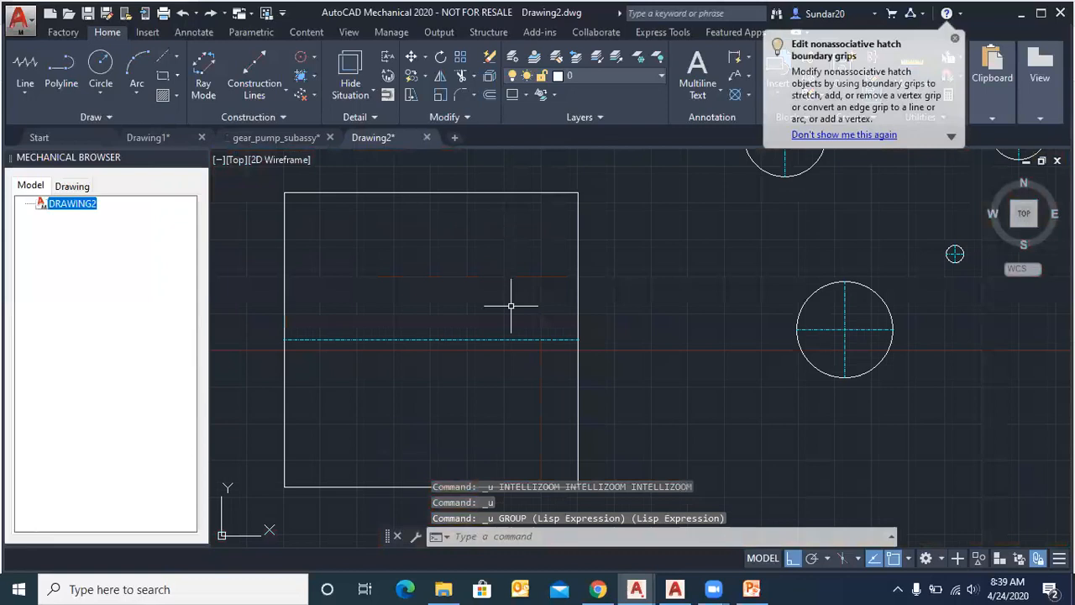
{"action": "scroll", "coordinate": [643, 162], "scroll_direction": "down", "scroll_amount": 4}
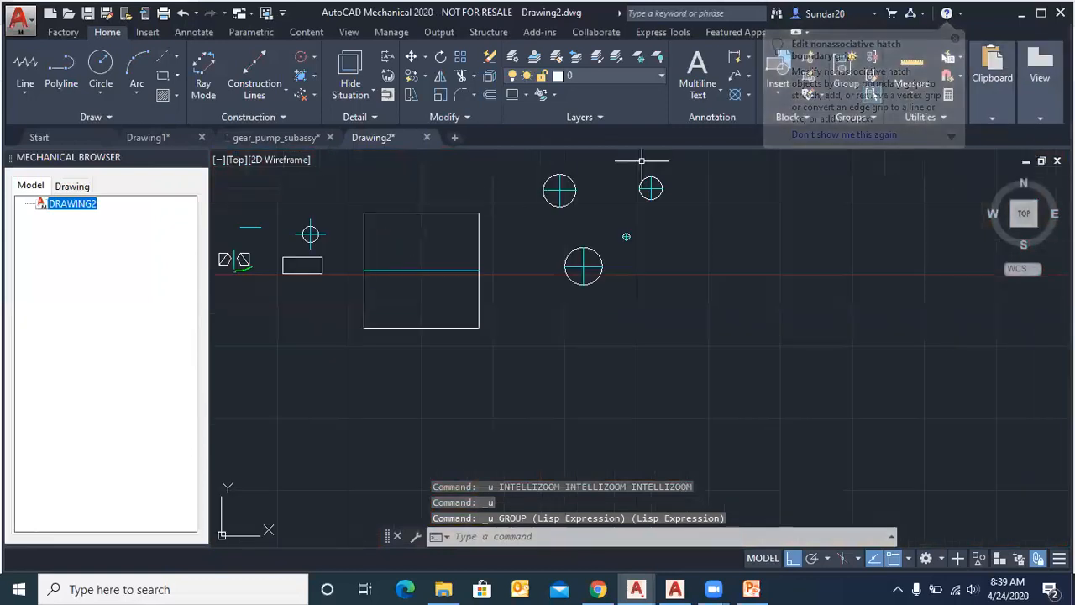
{"action": "scroll", "coordinate": [647, 161], "scroll_direction": "up", "scroll_amount": 2}
Step: Try placing three horizontal construction lines below the square and the circles with centre marks
{"action": "left_click", "coordinate": [255, 89]}
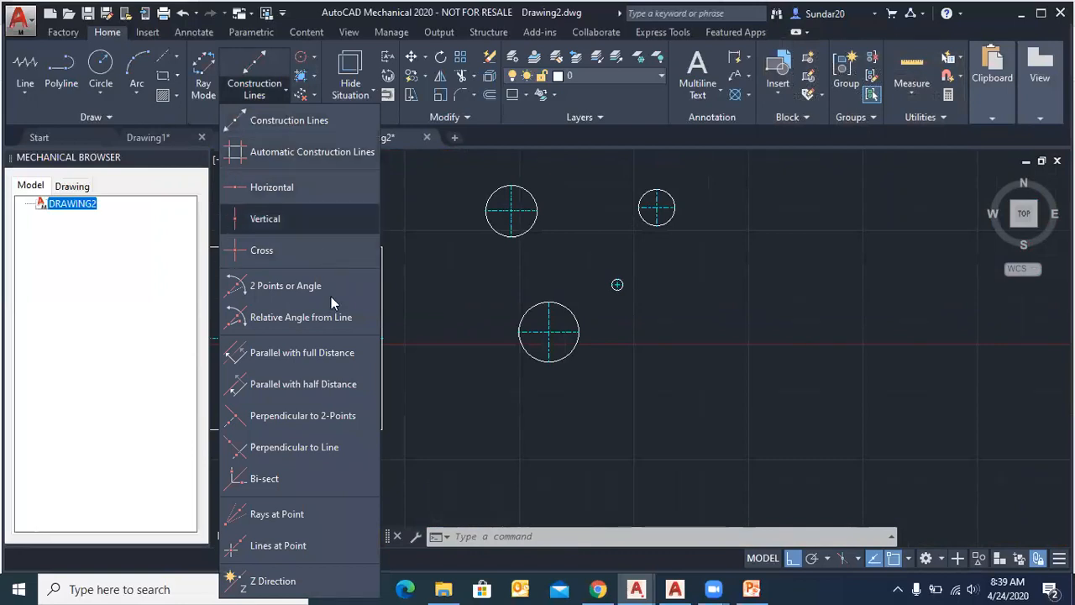
{"action": "left_click", "coordinate": [266, 120]}
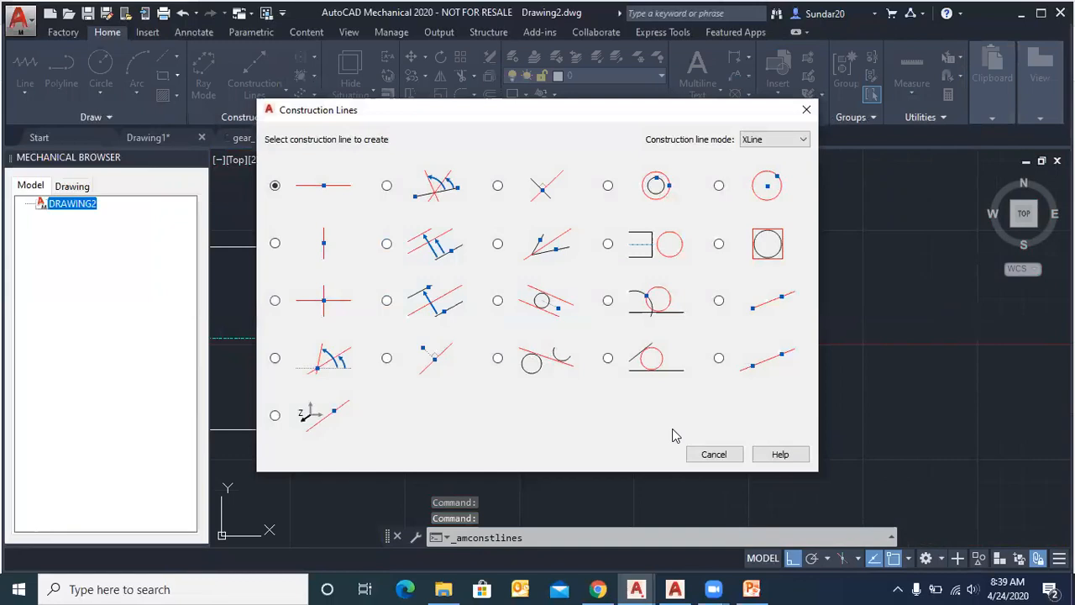
{"action": "scroll", "coordinate": [307, 247], "scroll_direction": "down", "scroll_amount": 4}
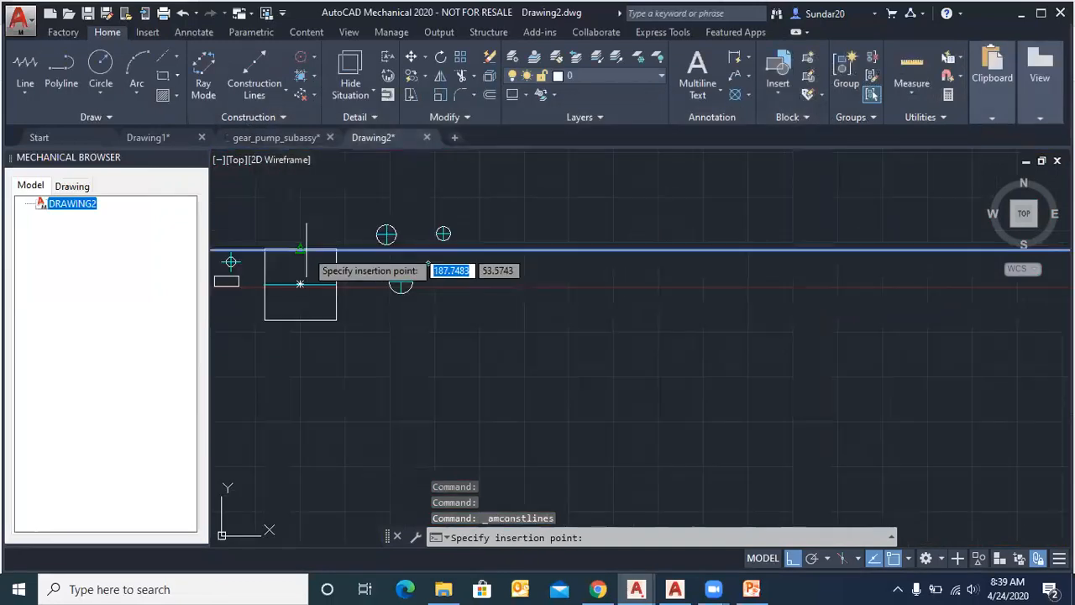
{"action": "left_click", "coordinate": [517, 339]}
{"action": "left_click", "coordinate": [529, 378]}
{"action": "left_click", "coordinate": [536, 420]}
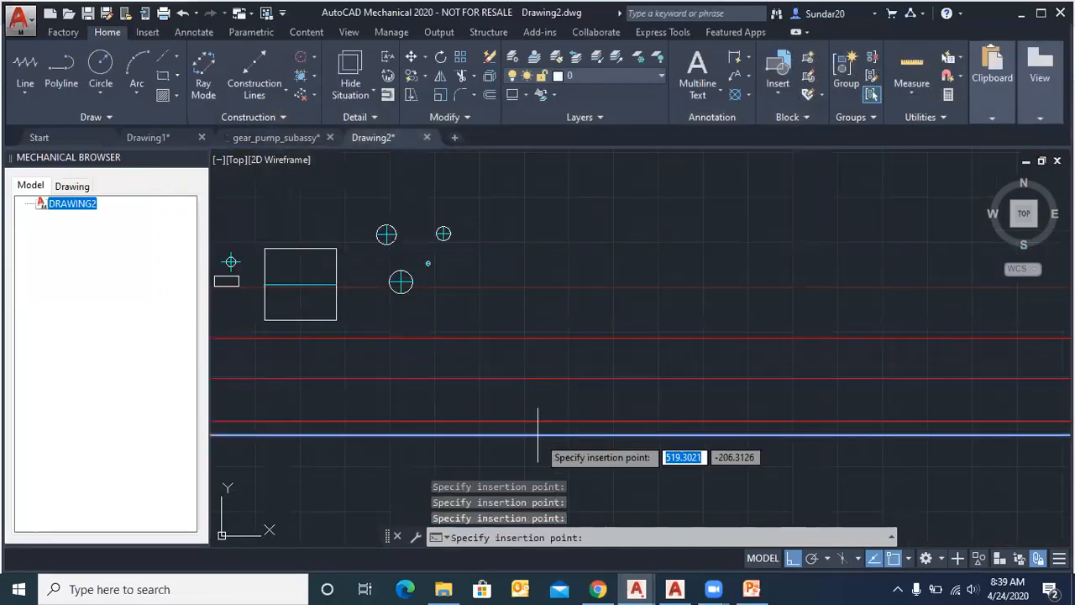
{"action": "key", "text": "Escape"}
{"action": "key", "text": "ctrl+z"}
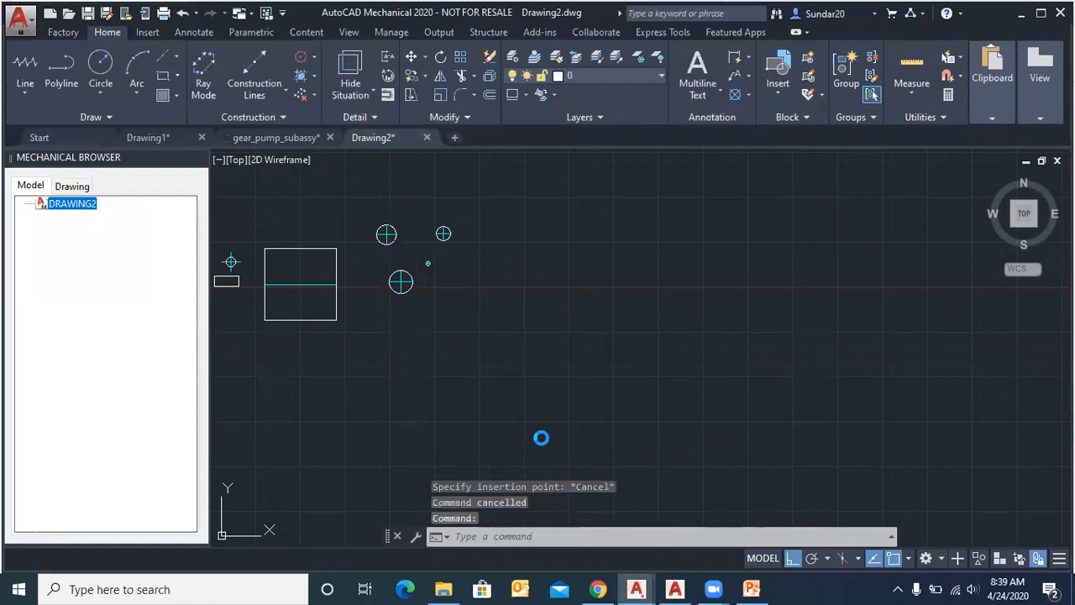
Step: Try adding a concentric construction circle to the largest circle with a centre mark
{"action": "left_click", "coordinate": [275, 101]}
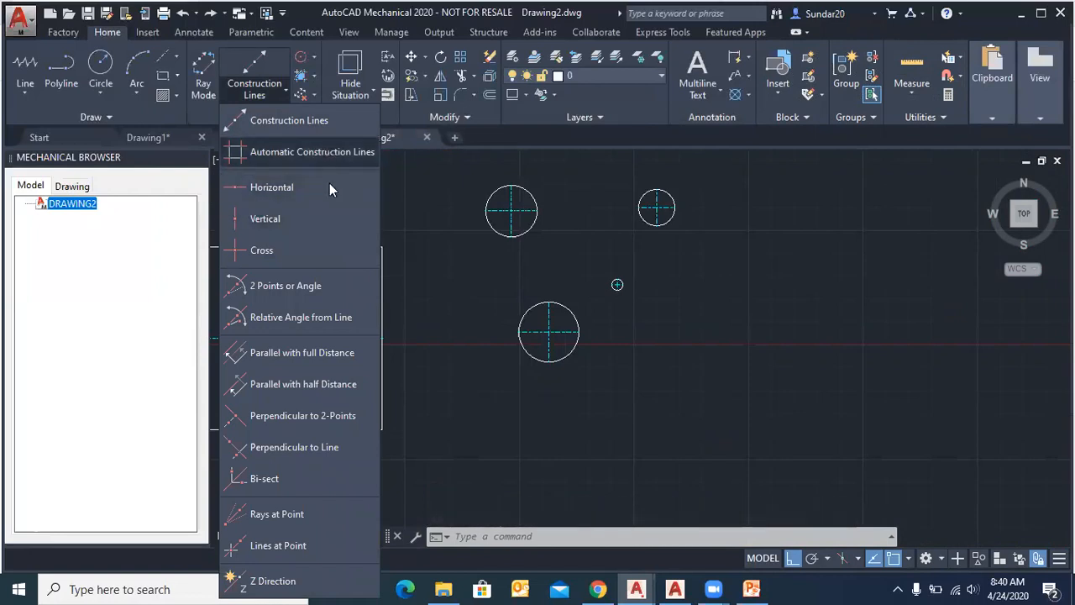
{"action": "left_click", "coordinate": [271, 119]}
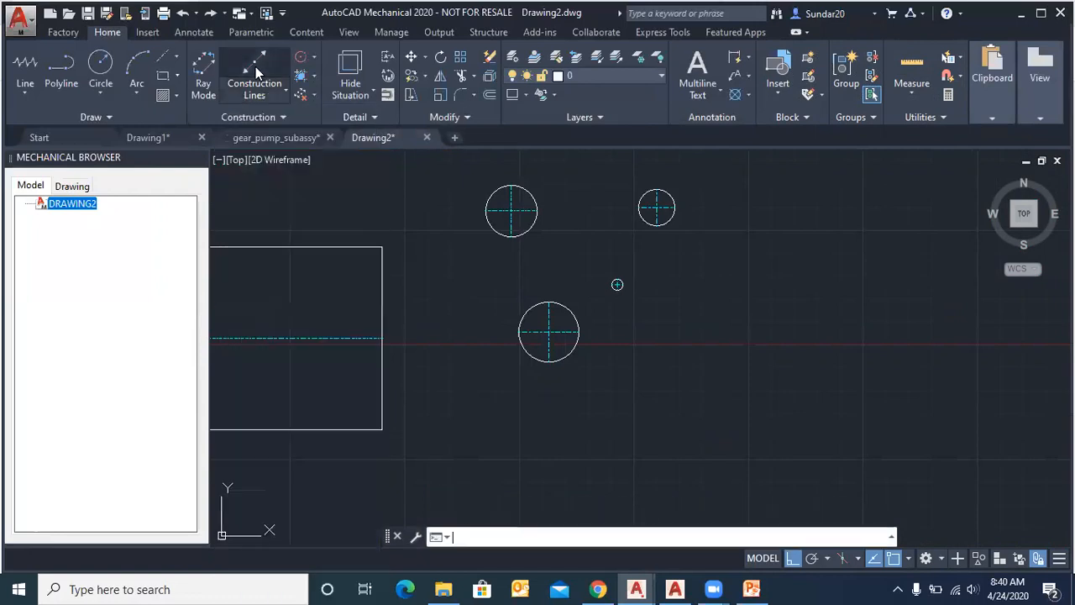
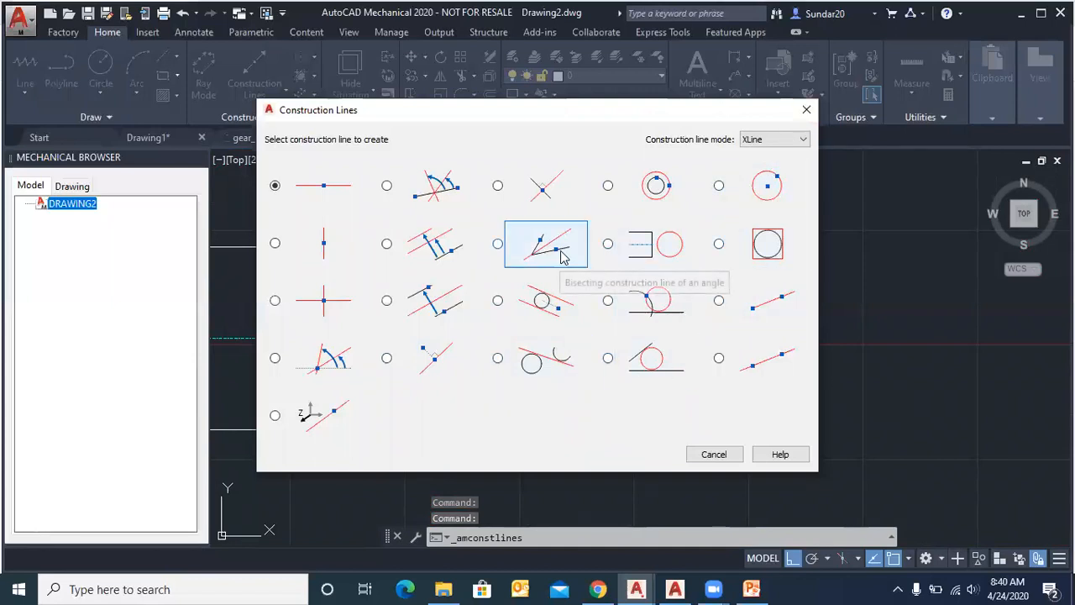
{"action": "left_click", "coordinate": [624, 195]}
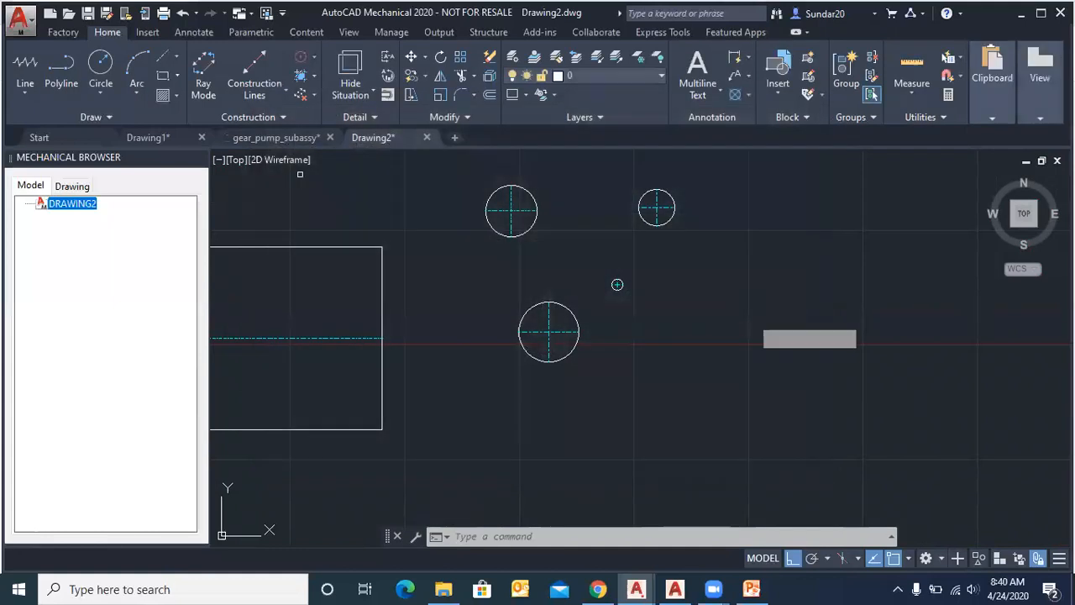
{"action": "left_click", "coordinate": [579, 326]}
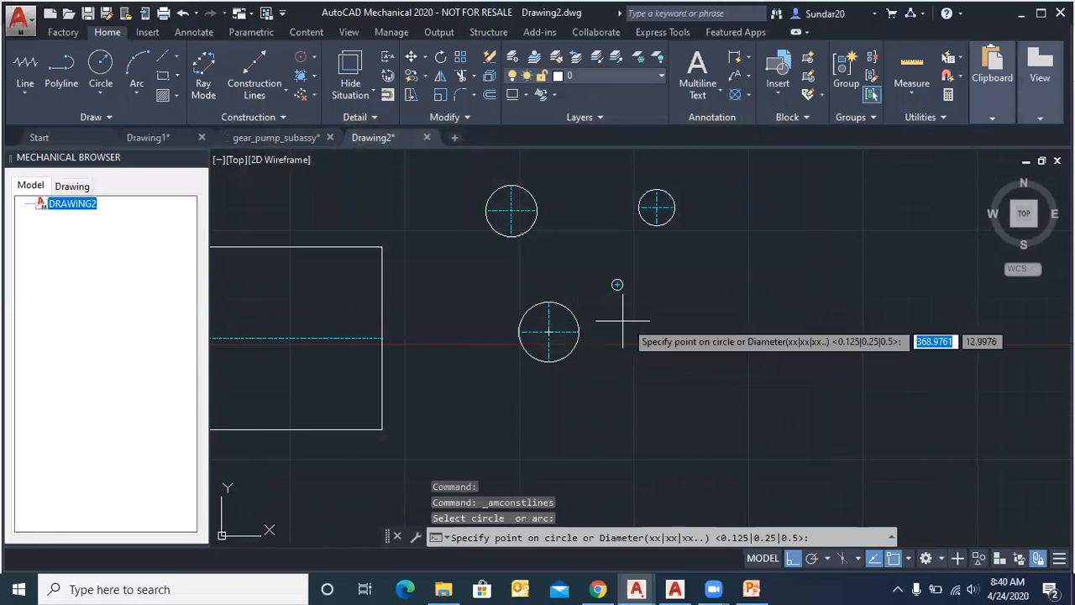
{"action": "left_click", "coordinate": [549, 333]}
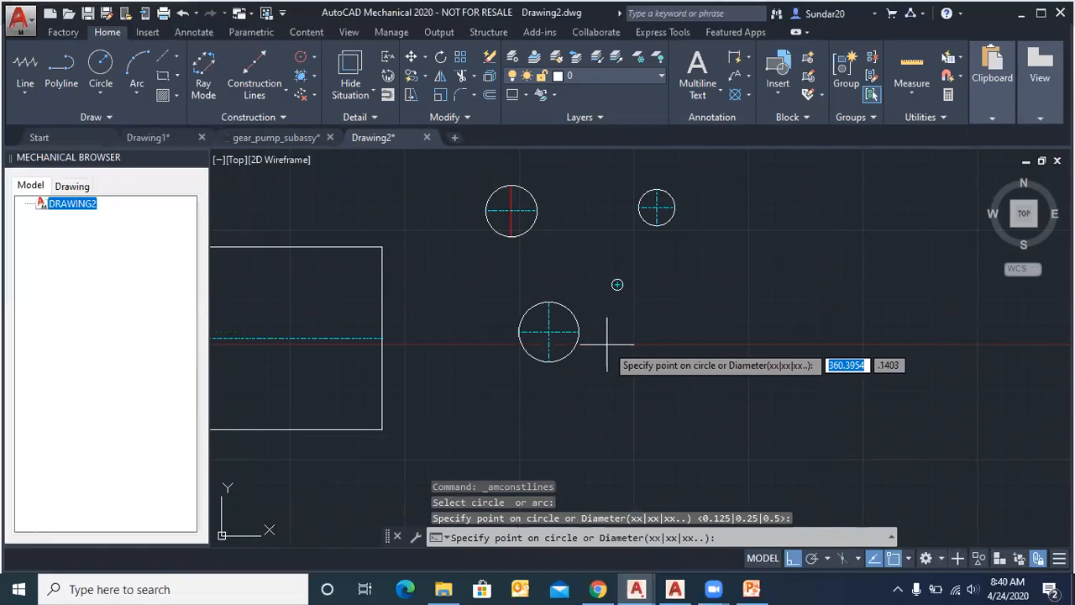
{"action": "key", "text": "ctrl+z"}
{"action": "key", "text": "ctrl+z"}
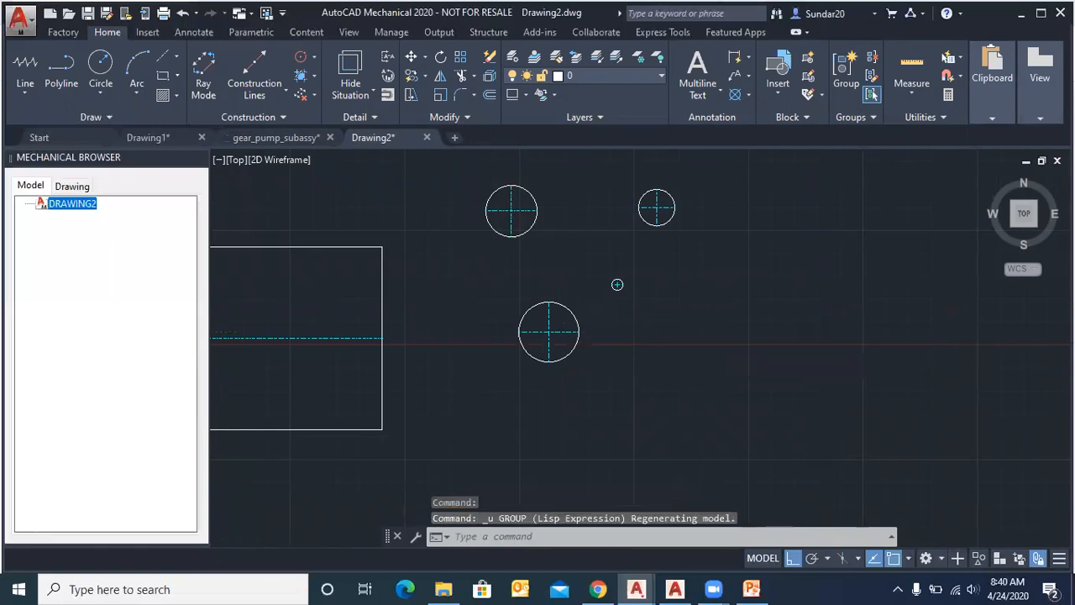
Step: Draw a construction circle in the empty area beside the largest circle with a centre mark
{"action": "left_click", "coordinate": [313, 55]}
{"action": "left_click", "coordinate": [331, 88]}
{"action": "left_click", "coordinate": [861, 370]}
{"action": "left_click", "coordinate": [830, 286]}
{"action": "scroll", "coordinate": [706, 295], "scroll_direction": "down", "scroll_amount": 4}
{"action": "scroll", "coordinate": [777, 306], "scroll_direction": "up", "scroll_amount": 2}
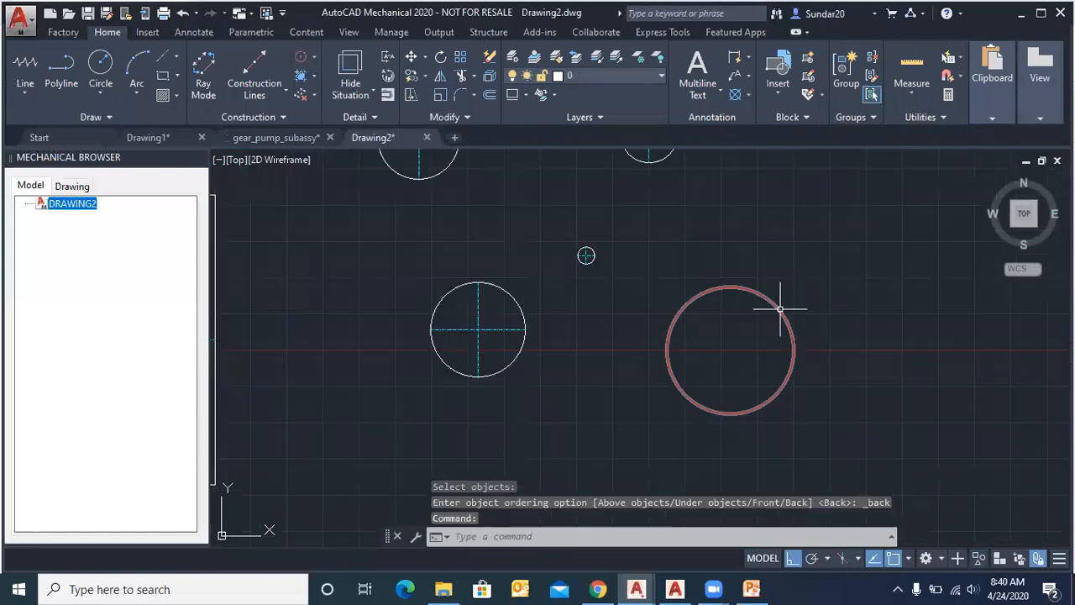
{"action": "scroll", "coordinate": [792, 312], "scroll_direction": "up", "scroll_amount": 4}
{"action": "scroll", "coordinate": [580, 247], "scroll_direction": "down", "scroll_amount": 2}
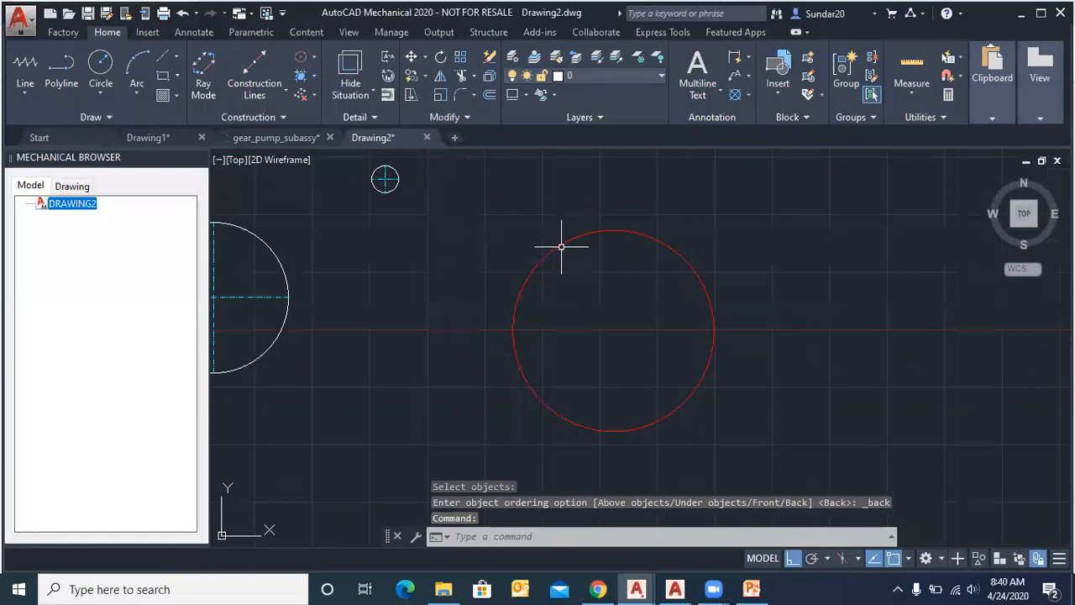
Step: Try adding a concentric construction circle to the red construction circle
{"action": "left_click", "coordinate": [316, 55]}
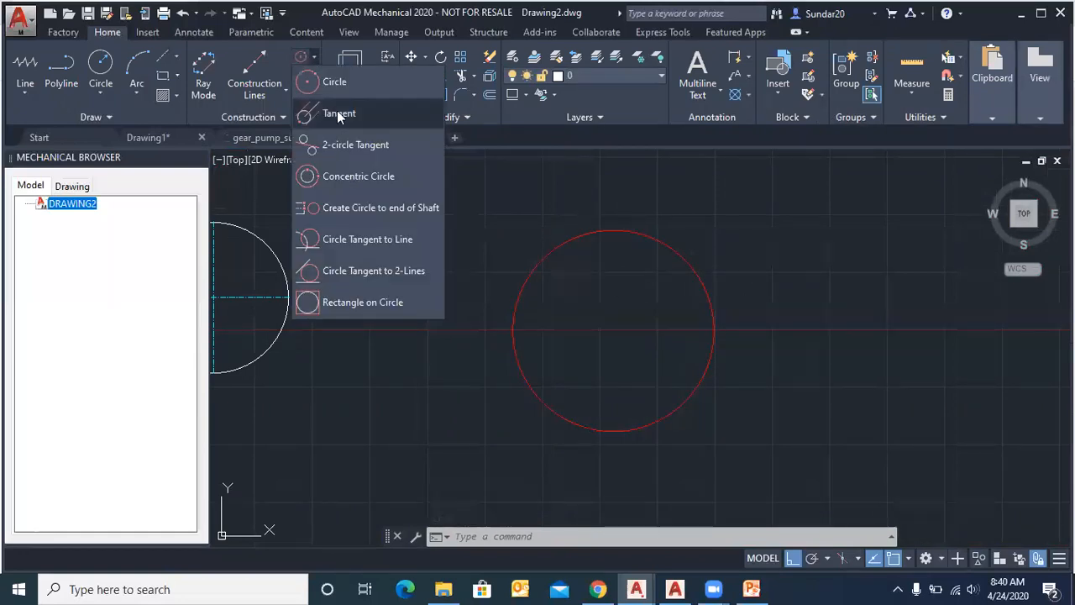
{"action": "left_click", "coordinate": [353, 177]}
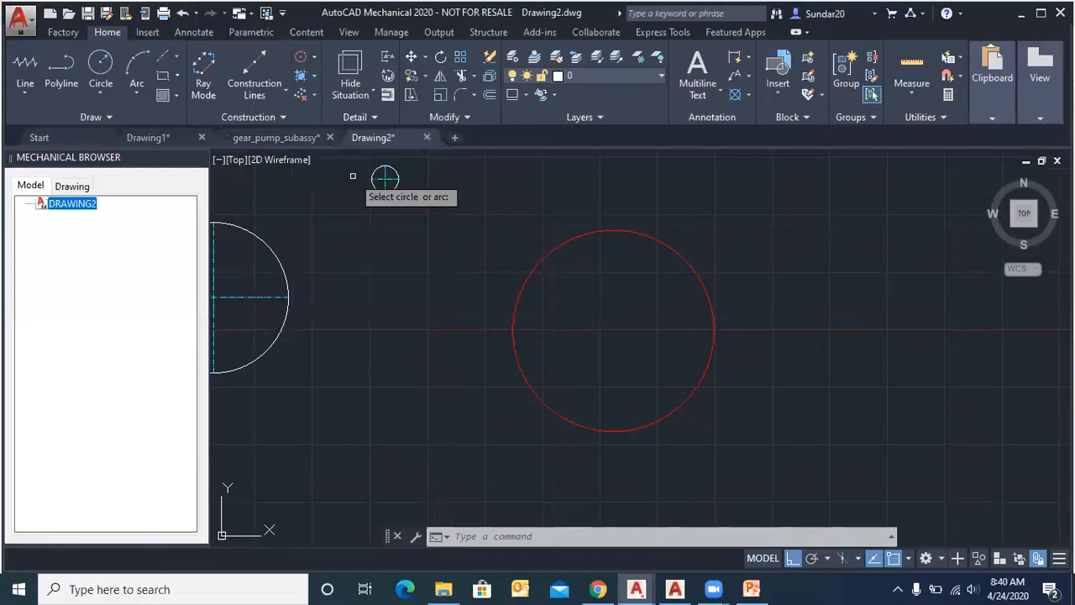
{"action": "left_click", "coordinate": [657, 238]}
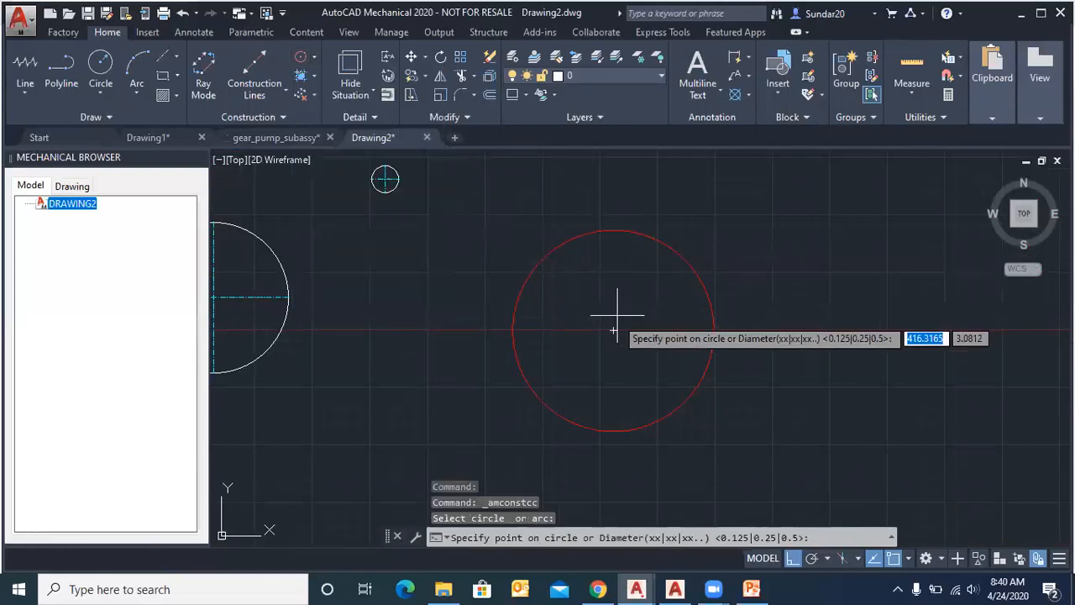
{"action": "left_click", "coordinate": [613, 330]}
{"action": "left_click", "coordinate": [627, 231]}
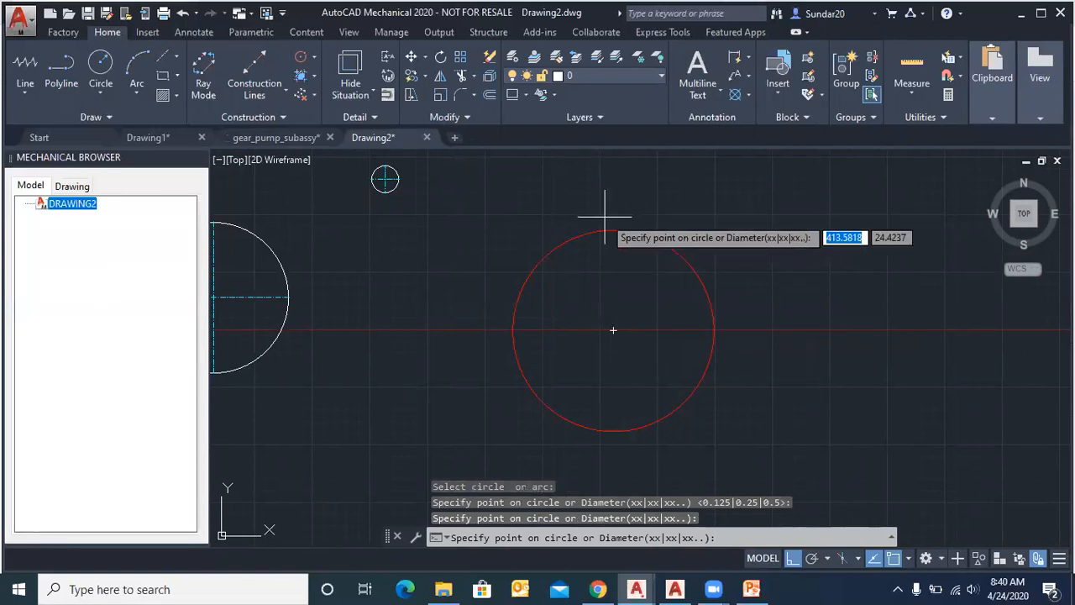
{"action": "key", "text": "Escape"}
{"action": "key", "text": "Escape"}
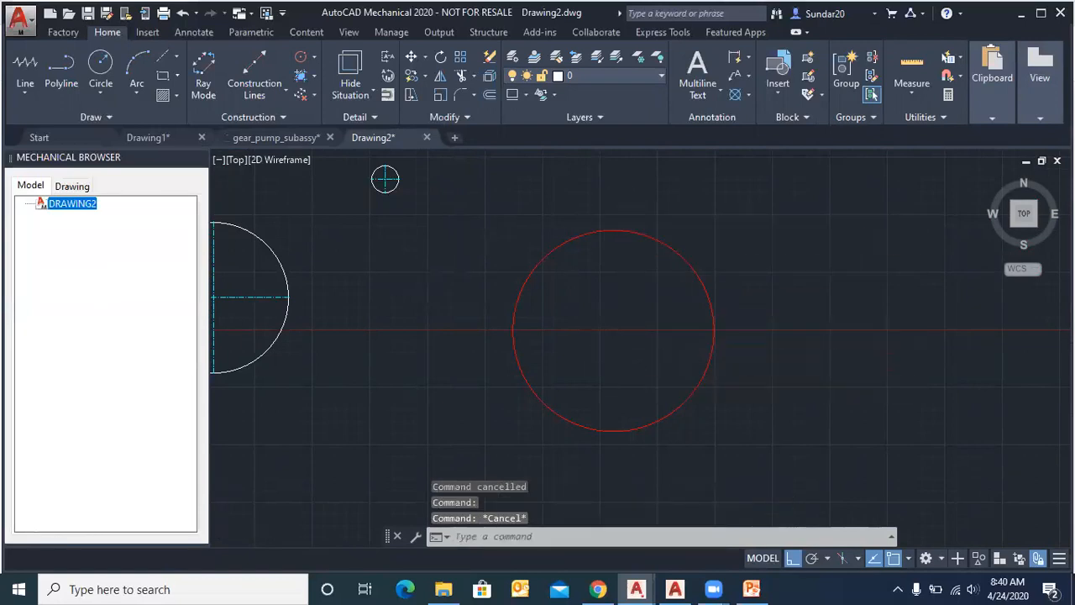
Step: Draw an ordinary circle in the empty area to the right of the red construction circle
{"action": "scroll", "coordinate": [411, 218], "scroll_direction": "down", "scroll_amount": 4}
{"action": "left_click", "coordinate": [101, 66]}
{"action": "left_click", "coordinate": [630, 258]}
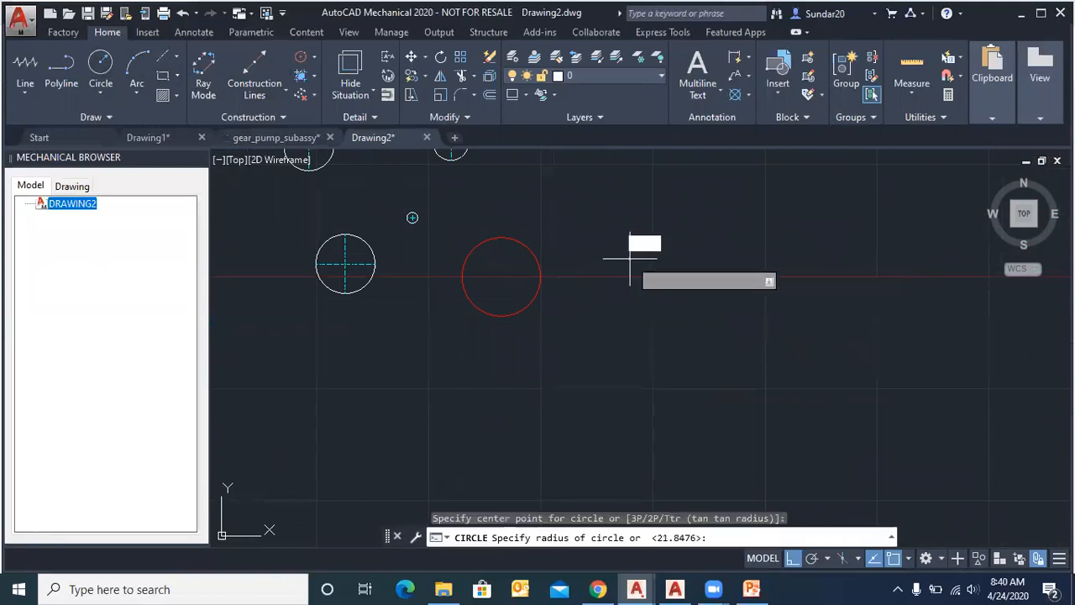
{"action": "left_click", "coordinate": [653, 234]}
{"action": "scroll", "coordinate": [653, 234], "scroll_direction": "up", "scroll_amount": 2}
Step: Try creating concentric construction circles on the new white circle, entering a diameter of 500
{"action": "left_click", "coordinate": [315, 57]}
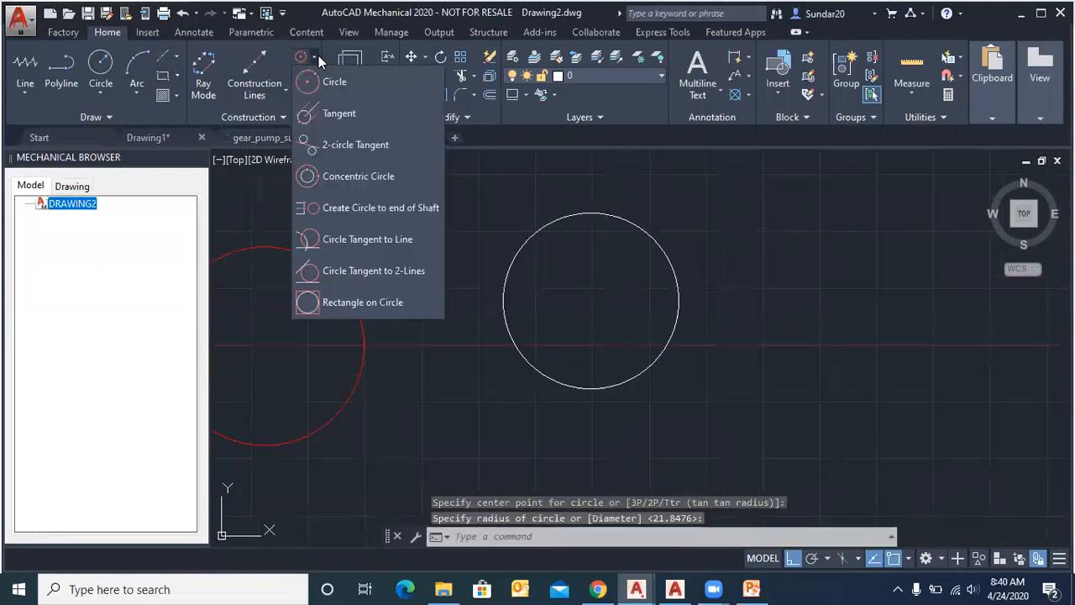
{"action": "left_click", "coordinate": [369, 181]}
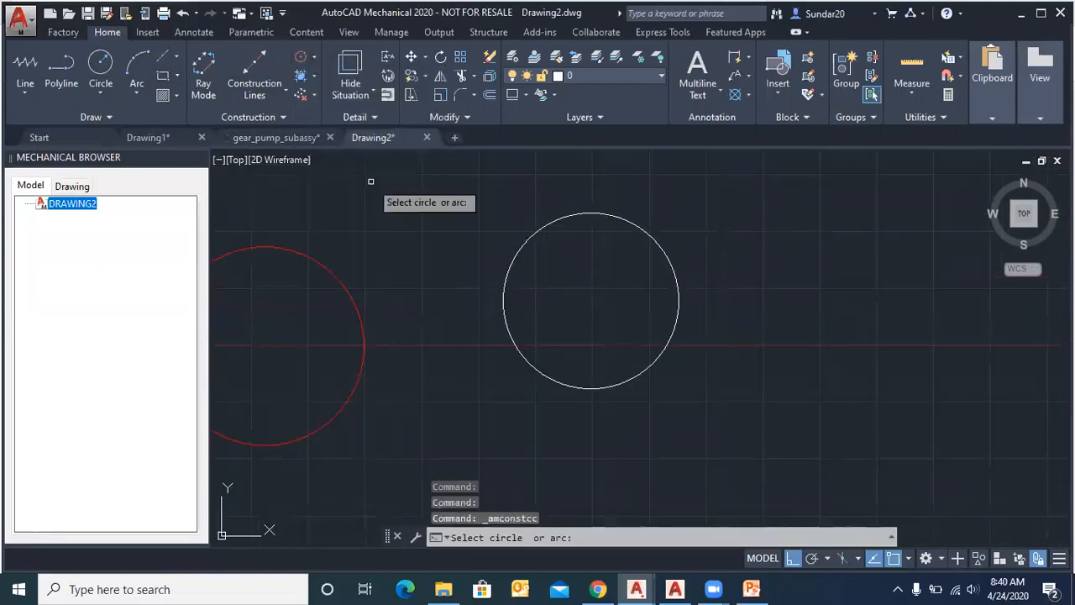
{"action": "left_click", "coordinate": [589, 210]}
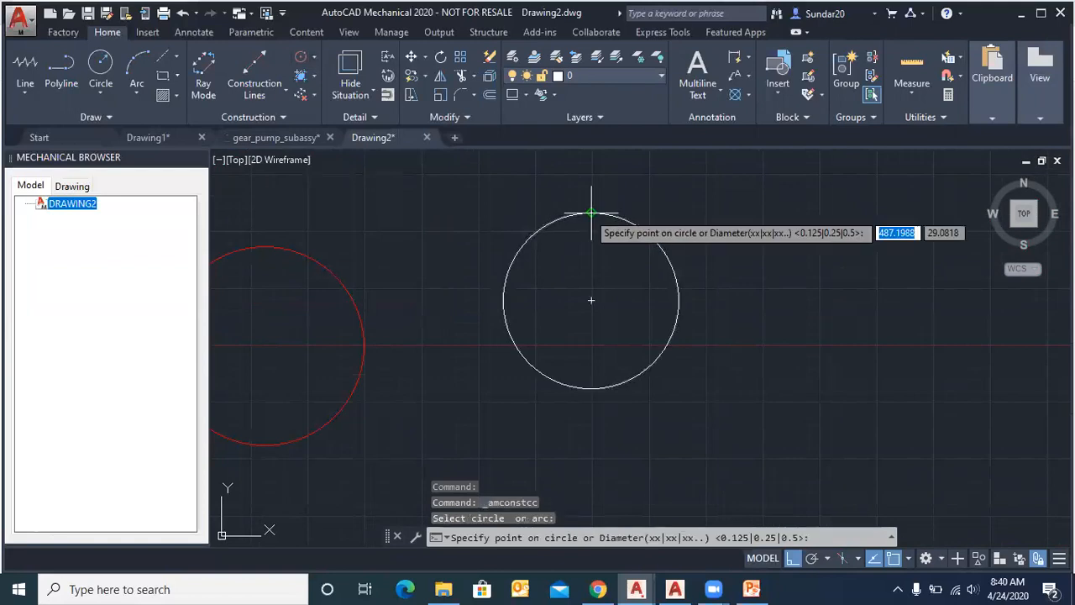
{"action": "left_click", "coordinate": [592, 296]}
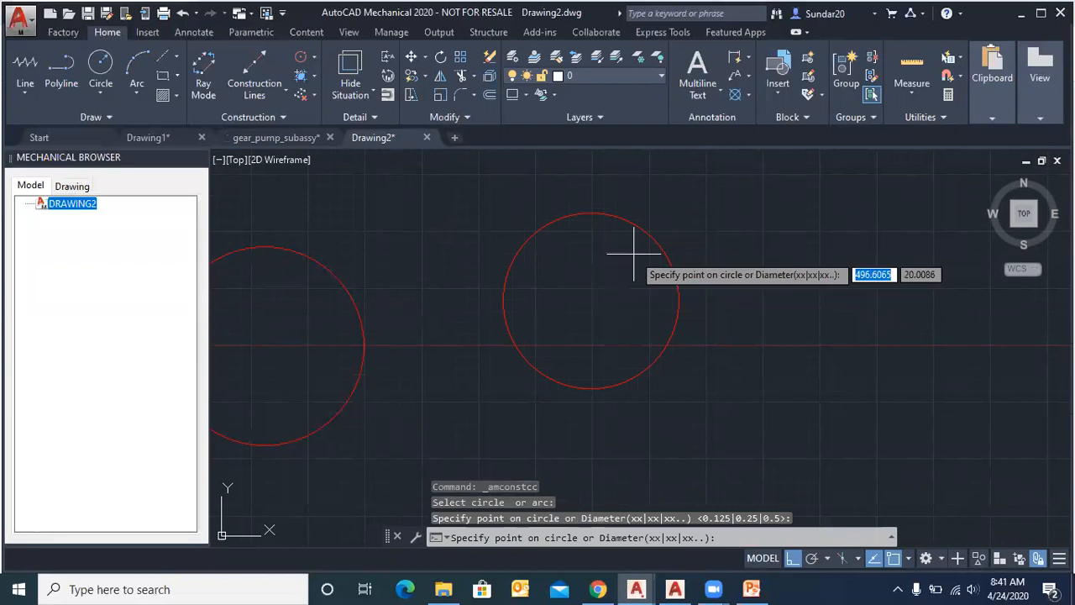
{"action": "type", "text": "5"}
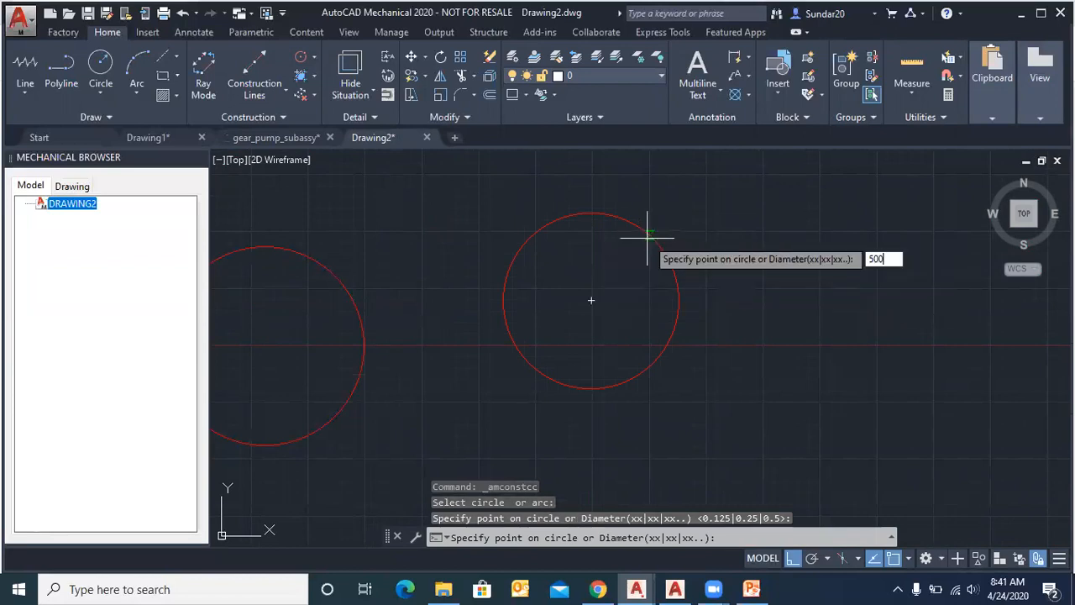
{"action": "type", "text": "00"}
{"action": "key", "text": "Return"}
Step: Try a slightly larger concentric construction circle around the same circle, and undo the concentric circles
{"action": "left_click", "coordinate": [654, 240]}
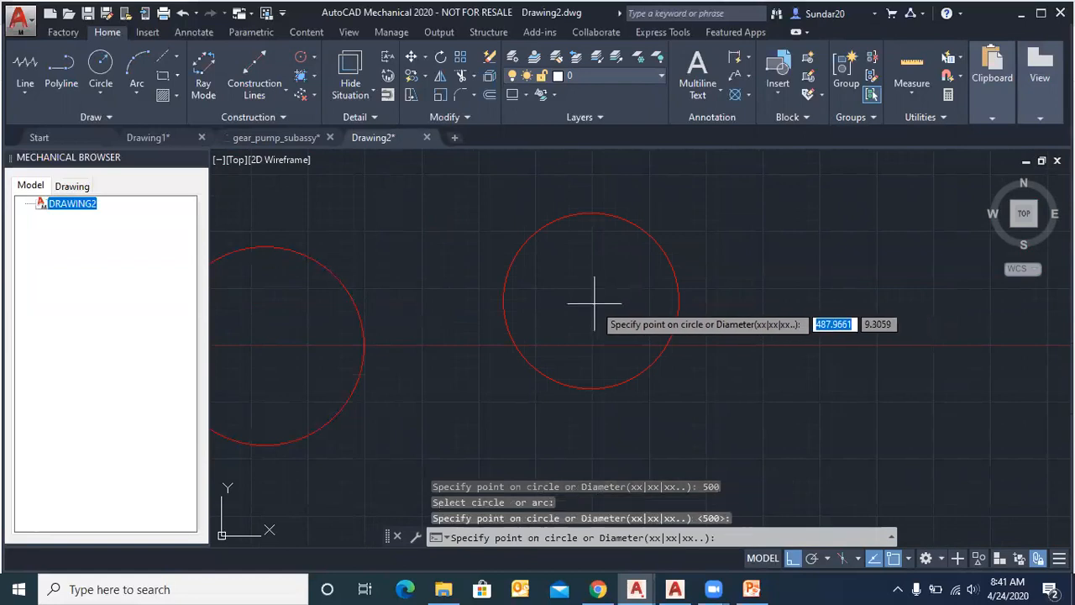
{"action": "left_click", "coordinate": [689, 364]}
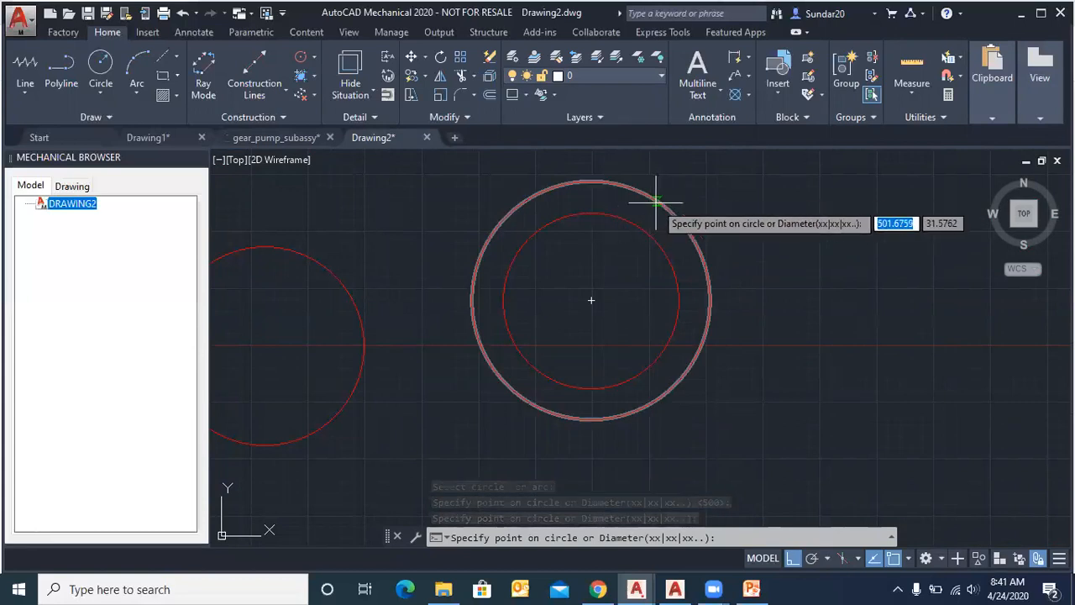
{"action": "key", "text": "Escape"}
{"action": "key", "text": "ctrl+z"}
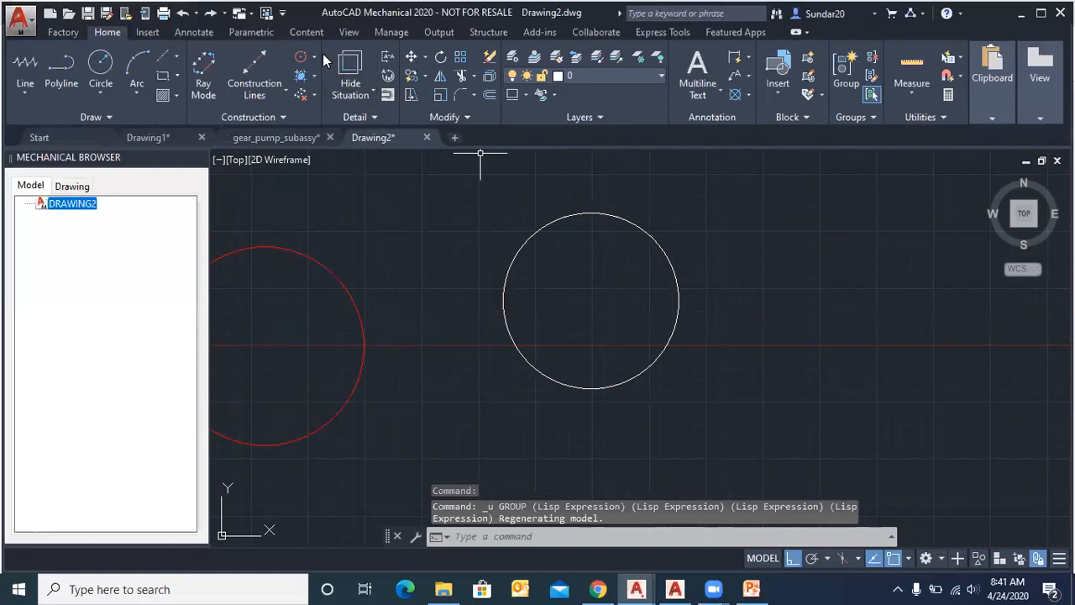
{"action": "left_click", "coordinate": [289, 93]}
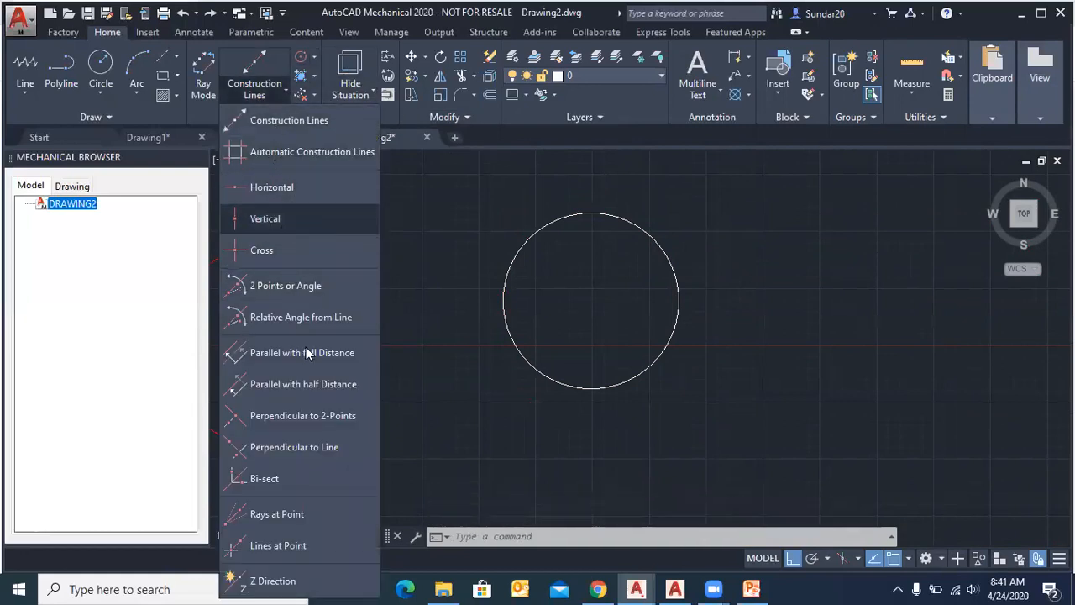
{"action": "left_click", "coordinate": [245, 51]}
{"action": "left_click", "coordinate": [248, 63]}
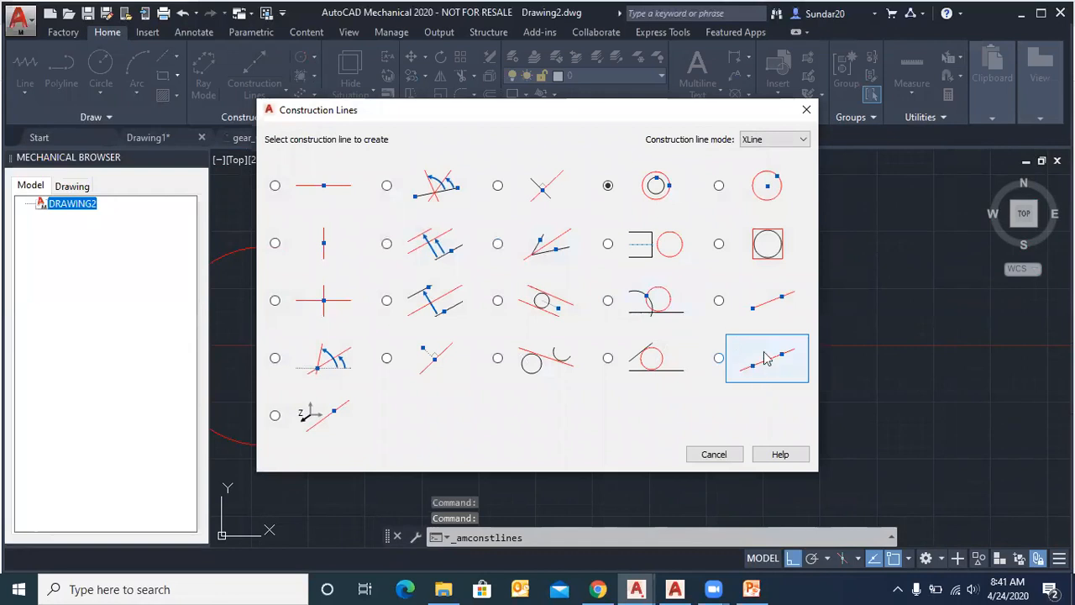
{"action": "left_click", "coordinate": [804, 109]}
Step: Draw a rectangle in the empty area above and to the right of the plain white circle
{"action": "left_click", "coordinate": [163, 75]}
{"action": "scroll", "coordinate": [387, 335], "scroll_direction": "down", "scroll_amount": 4}
{"action": "scroll", "coordinate": [504, 202], "scroll_direction": "up", "scroll_amount": 2}
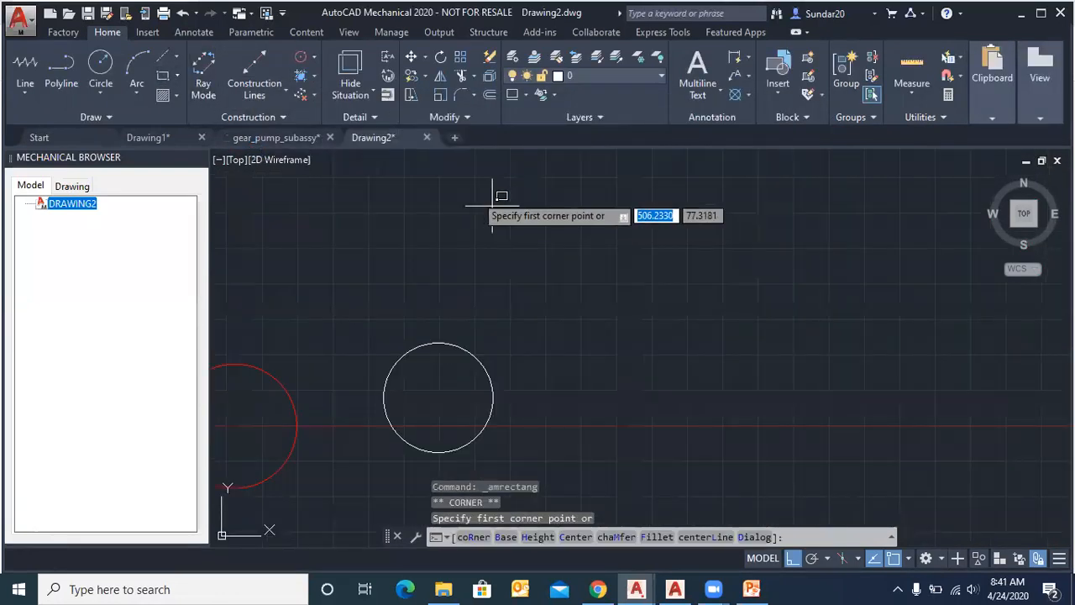
{"action": "left_click", "coordinate": [468, 183]}
{"action": "left_click", "coordinate": [593, 271]}
{"action": "scroll", "coordinate": [500, 177], "scroll_direction": "up", "scroll_amount": 4}
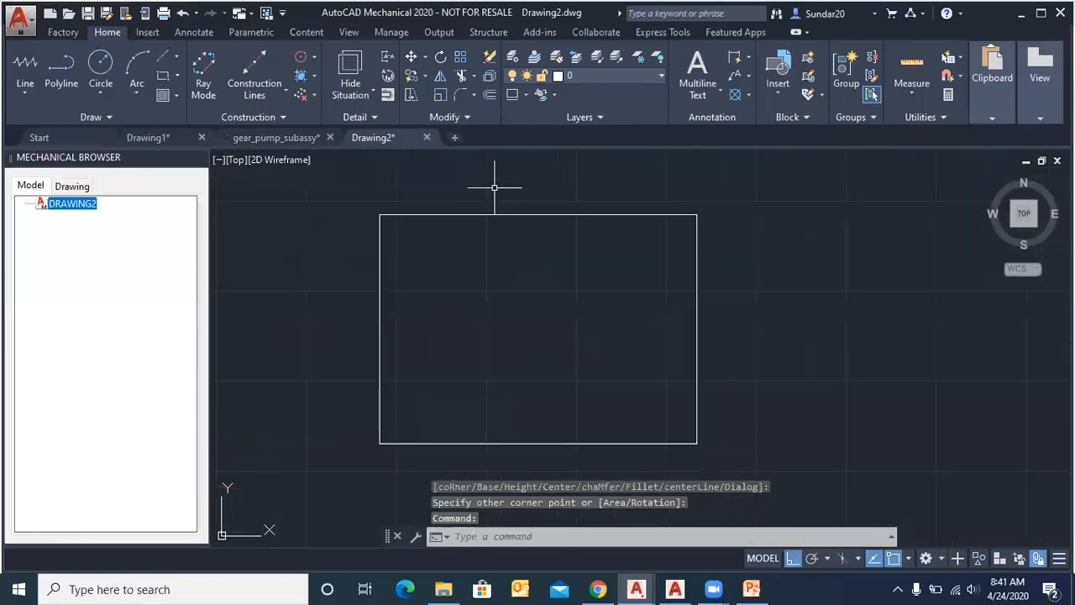
Step: Delete the rectangle above the plain white circle
{"action": "scroll", "coordinate": [542, 221], "scroll_direction": "down", "scroll_amount": 5}
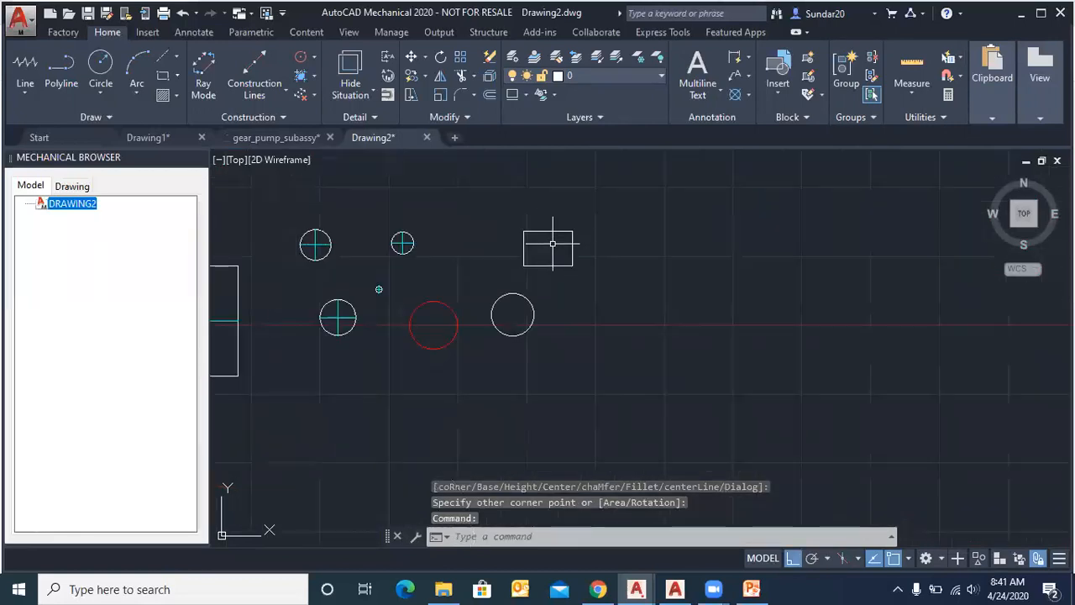
{"action": "scroll", "coordinate": [715, 266], "scroll_direction": "up", "scroll_amount": 2}
{"action": "left_click", "coordinate": [951, 238]}
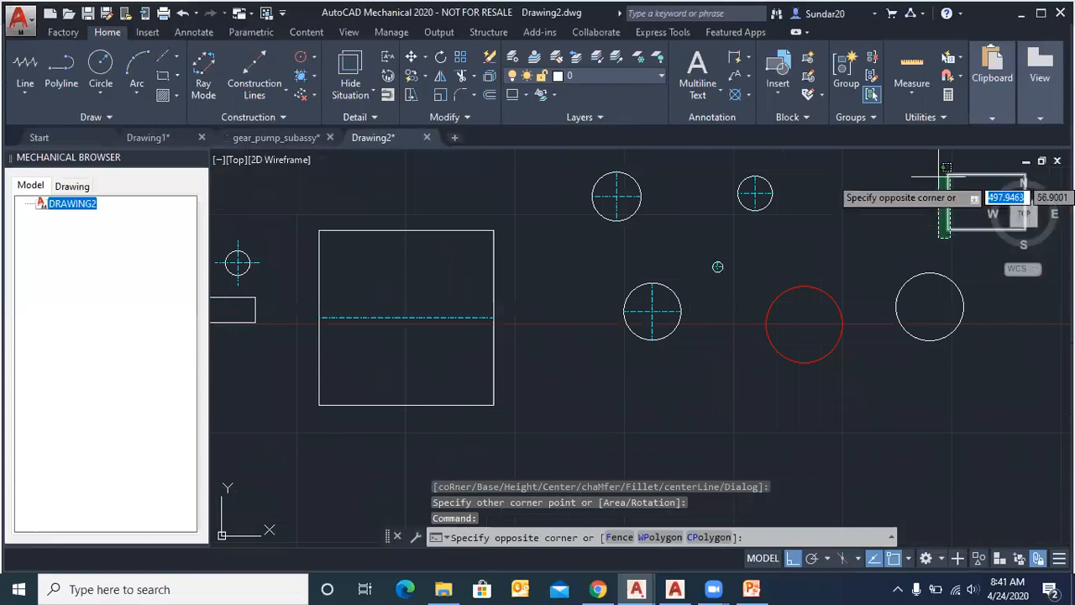
{"action": "left_click", "coordinate": [937, 164]}
{"action": "key", "text": "Delete"}
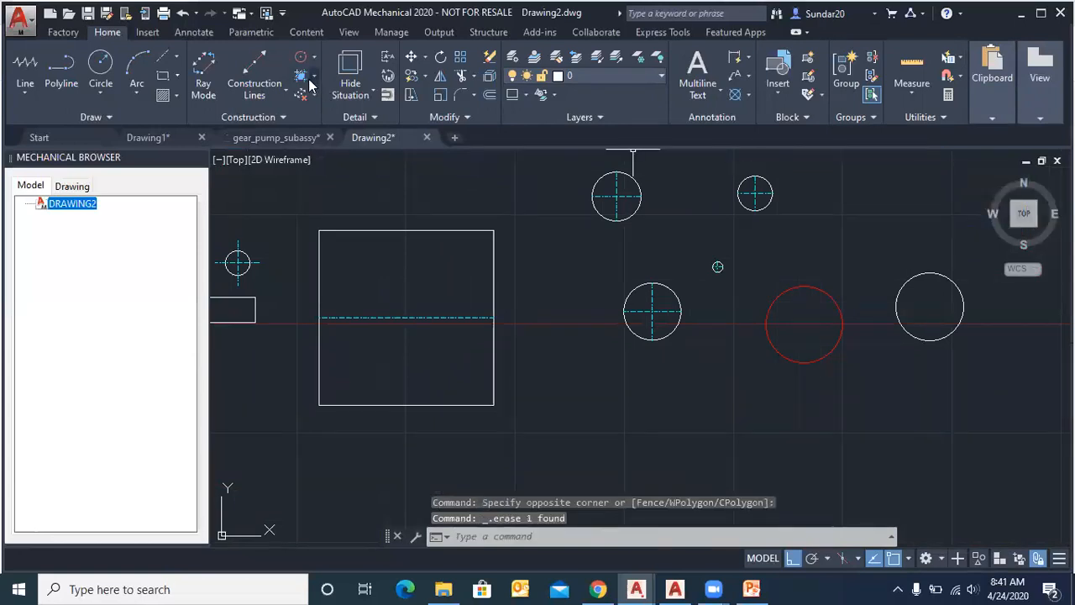
Step: Create a construction square enclosing the centre-marked circle between the large rectangle and the red construction circle
{"action": "left_click", "coordinate": [255, 71]}
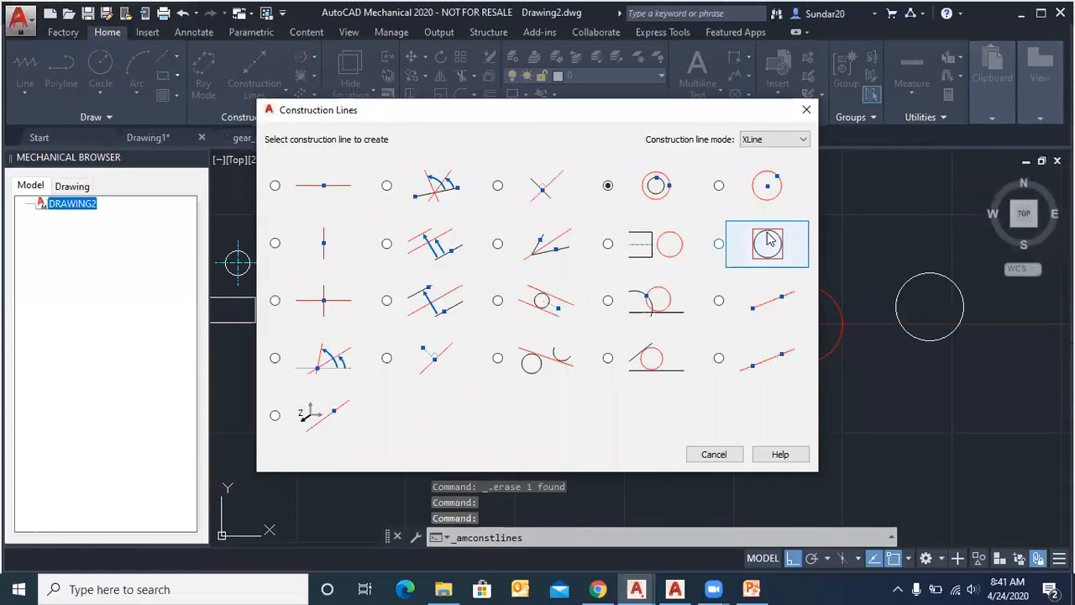
{"action": "left_click", "coordinate": [767, 239]}
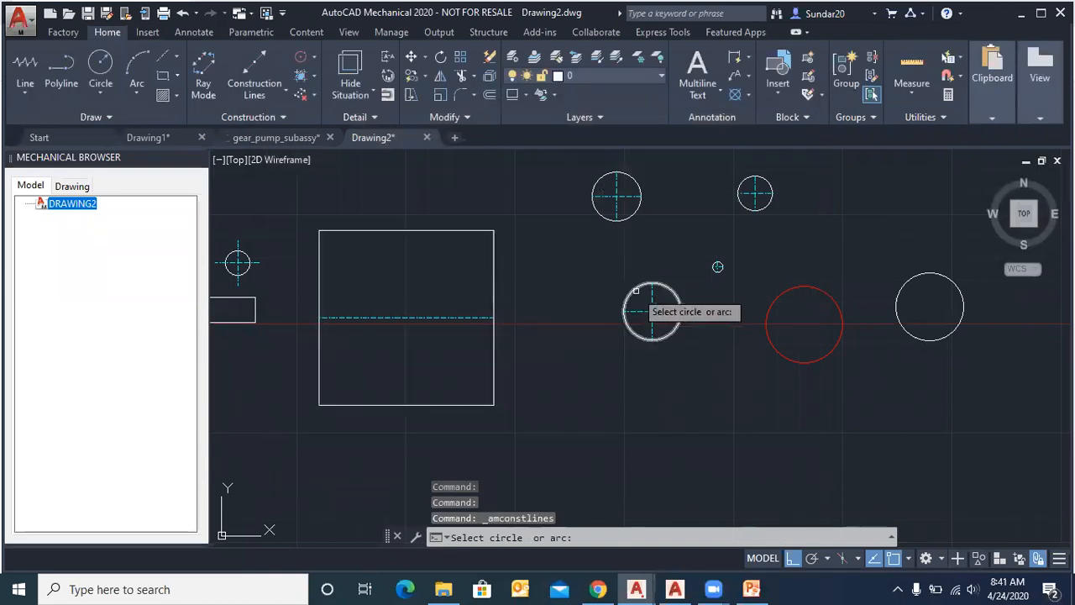
{"action": "scroll", "coordinate": [664, 307], "scroll_direction": "up", "scroll_amount": 4}
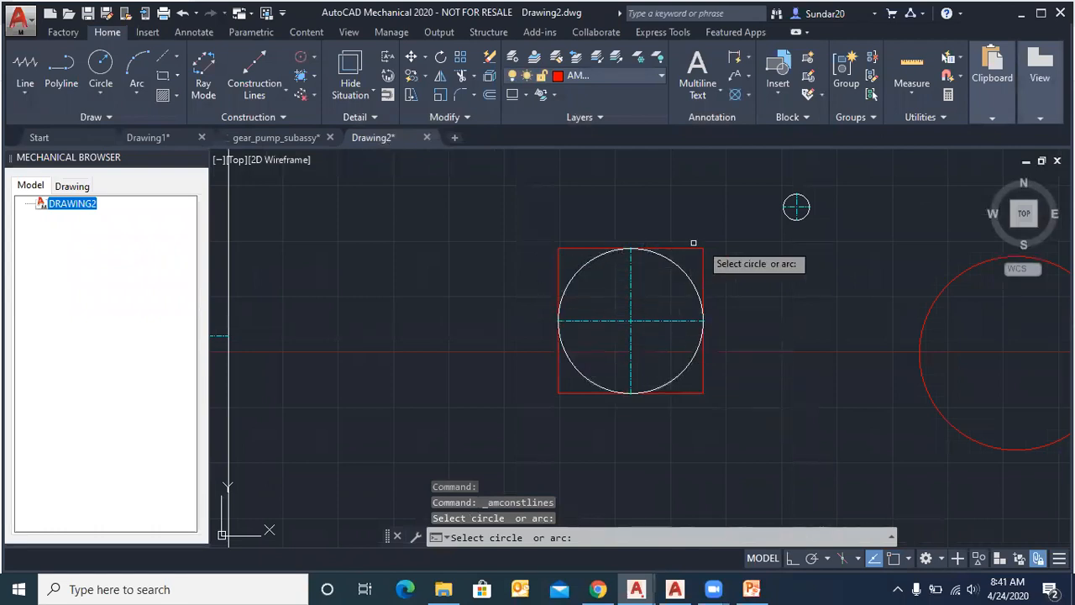
{"action": "key", "text": "Return"}
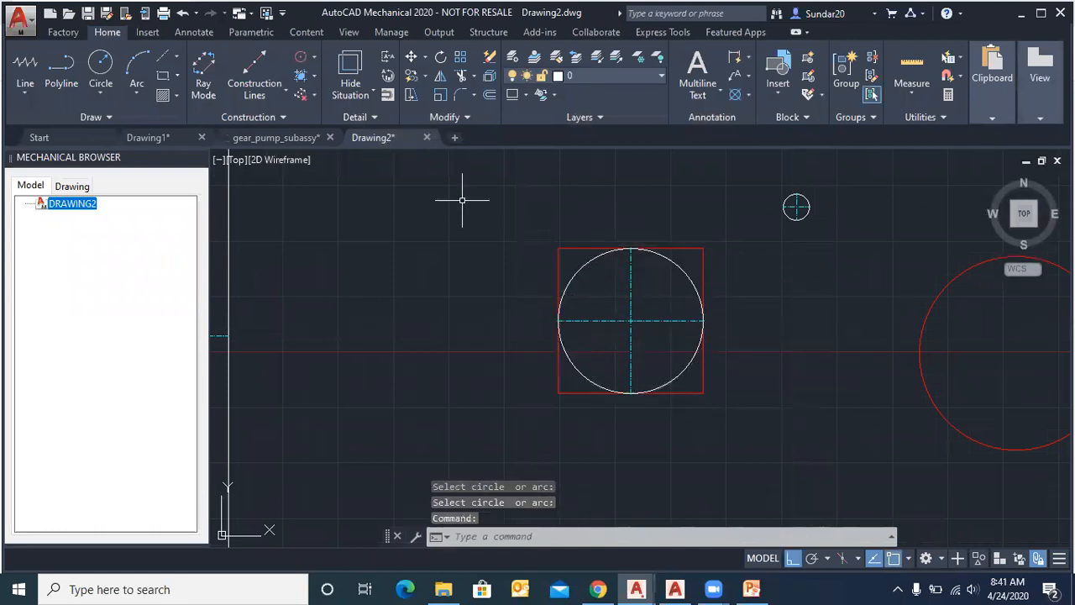
{"action": "left_click", "coordinate": [278, 102]}
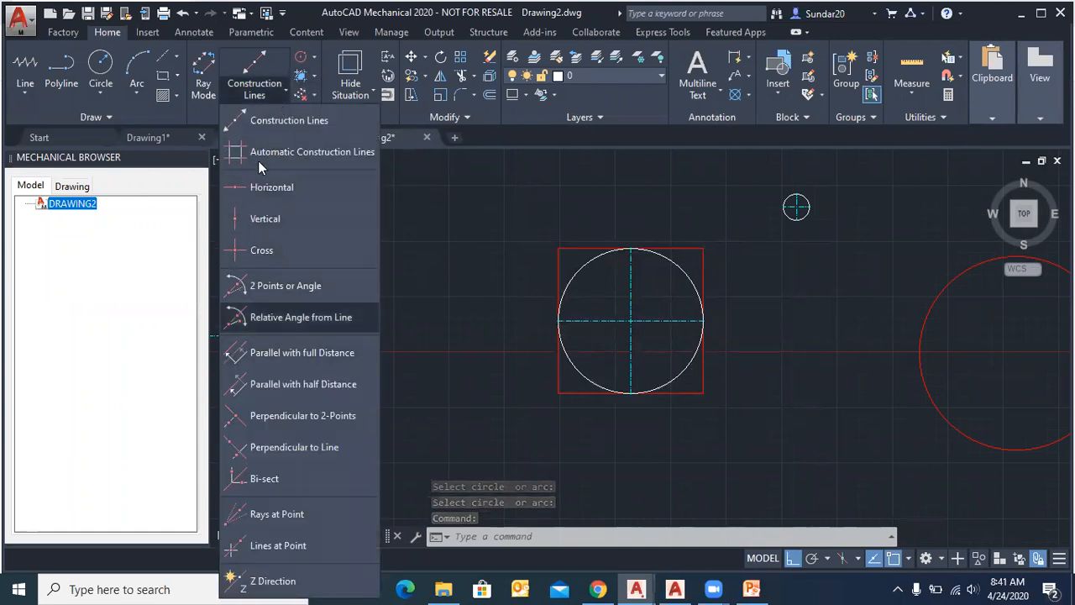
{"action": "left_click", "coordinate": [470, 249]}
{"action": "scroll", "coordinate": [470, 250], "scroll_direction": "down", "scroll_amount": 5}
{"action": "scroll", "coordinate": [399, 244], "scroll_direction": "up", "scroll_amount": 2}
{"action": "scroll", "coordinate": [781, 311], "scroll_direction": "up", "scroll_amount": 4}
{"action": "scroll", "coordinate": [660, 300], "scroll_direction": "down", "scroll_amount": 4}
{"action": "scroll", "coordinate": [515, 315], "scroll_direction": "up", "scroll_amount": 4}
Step: Add three horizontal construction lines at different heights below the row of circles
{"action": "left_click", "coordinate": [255, 71]}
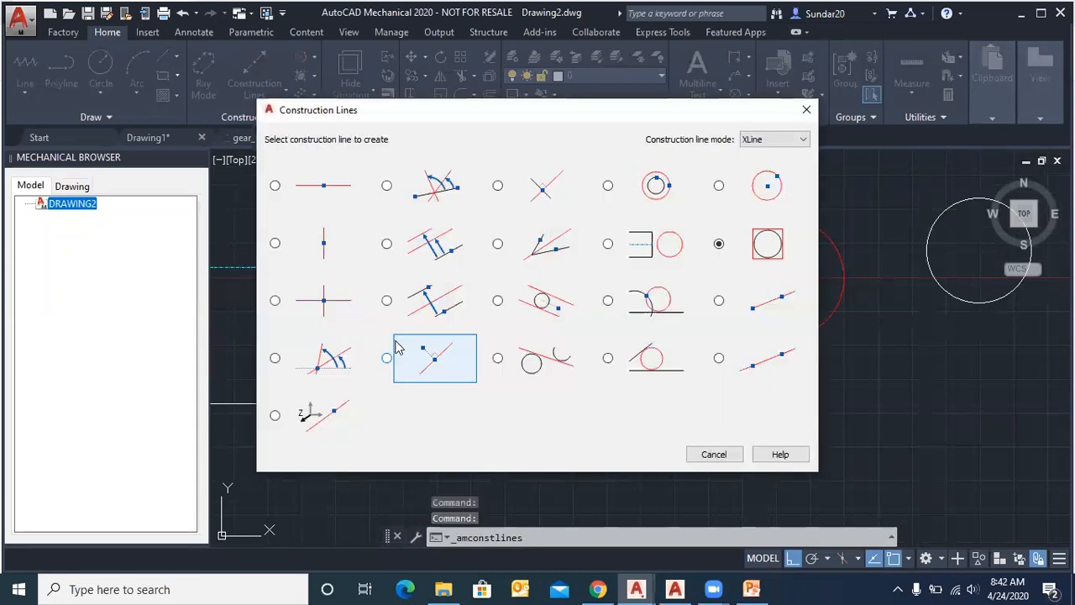
{"action": "left_click", "coordinate": [342, 196]}
{"action": "left_click", "coordinate": [408, 376]}
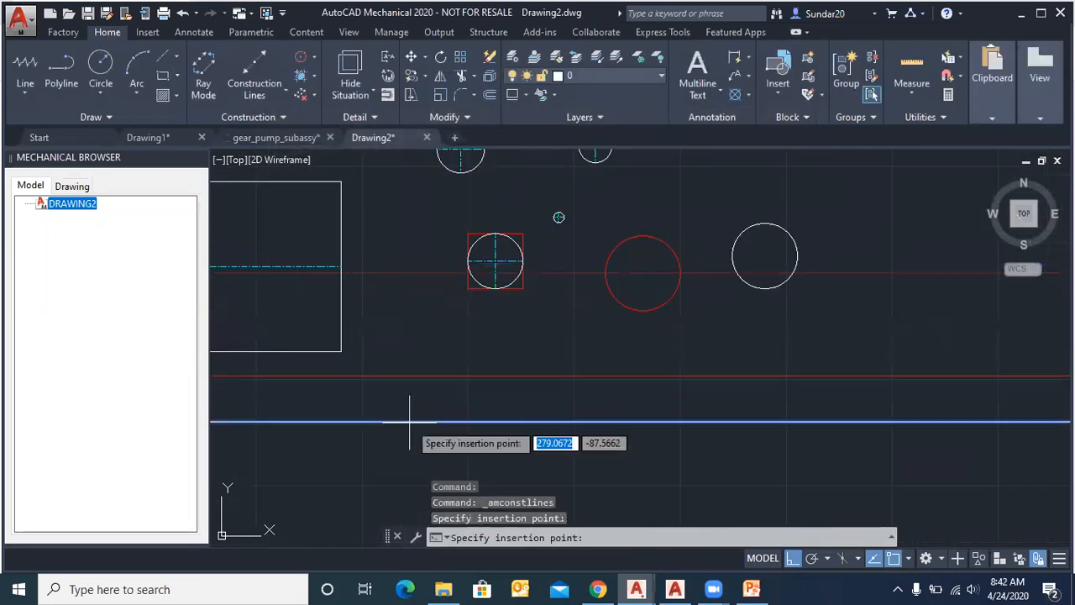
{"action": "left_click", "coordinate": [408, 423]}
{"action": "key", "text": "Return"}
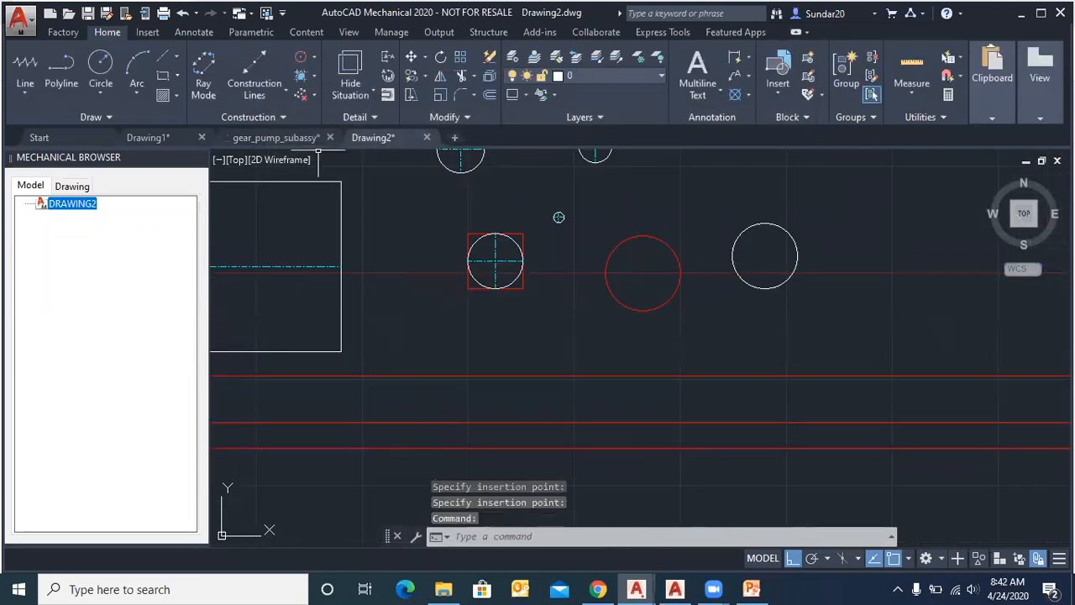
Step: Erase all construction lines and construction circles from the drawing at once
{"action": "left_click", "coordinate": [286, 120]}
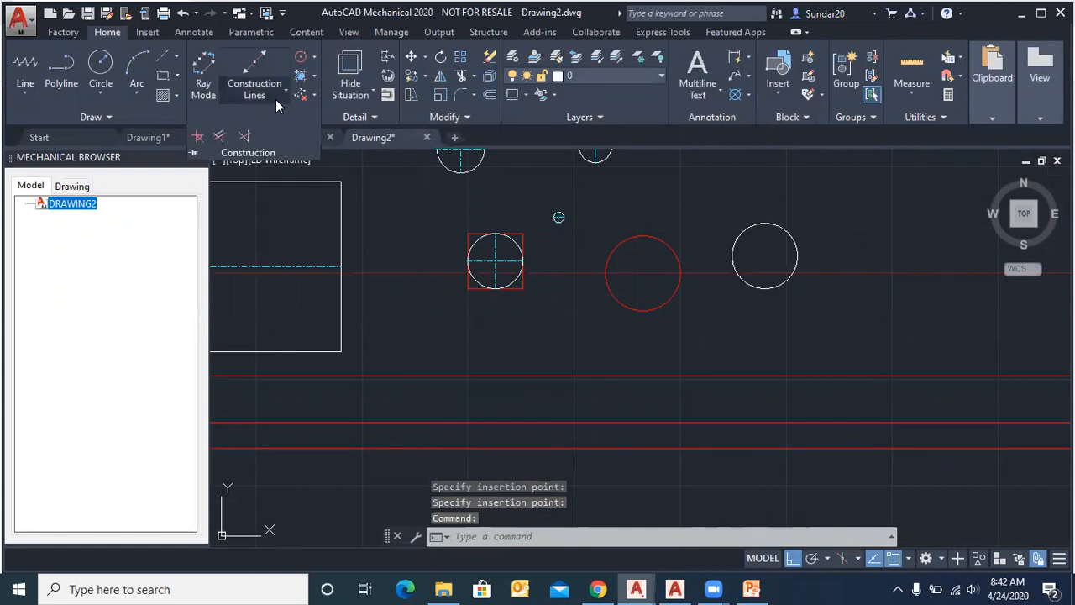
{"action": "left_click", "coordinate": [278, 90]}
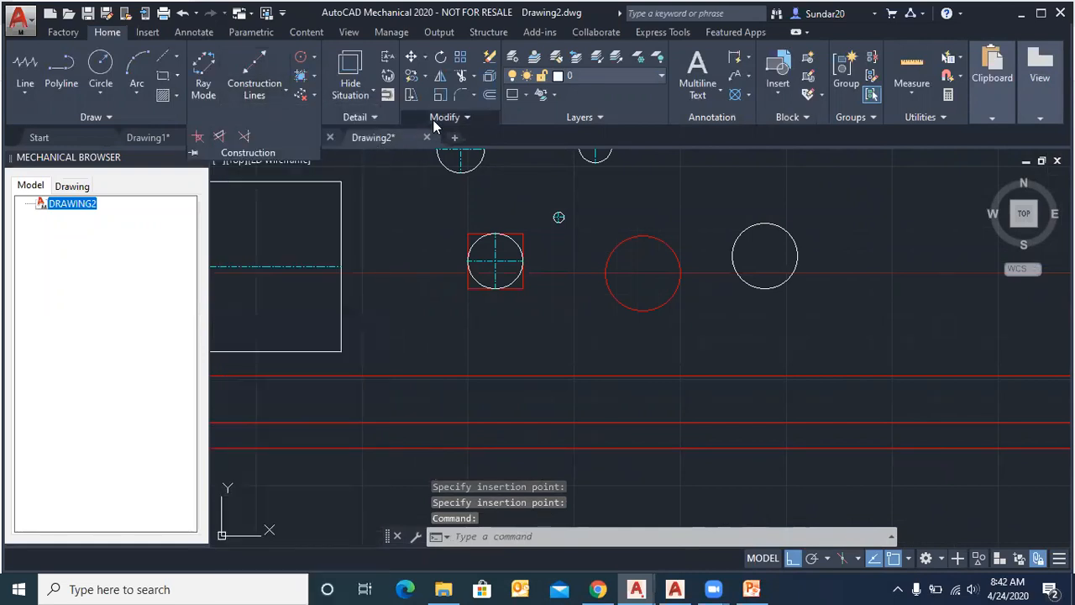
{"action": "left_click", "coordinate": [433, 119]}
{"action": "left_click", "coordinate": [308, 94]}
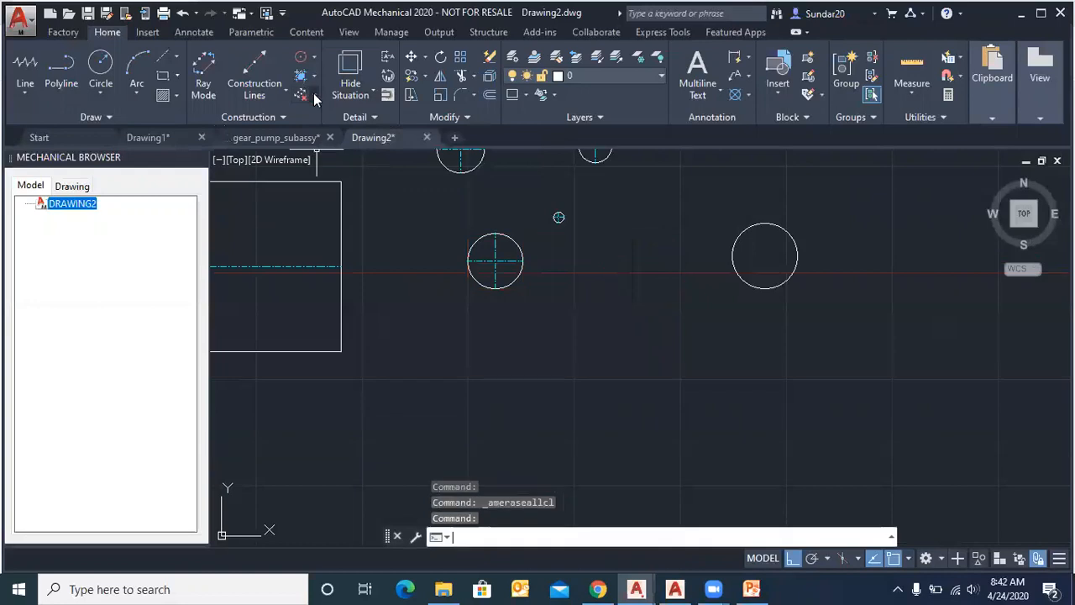
{"action": "scroll", "coordinate": [565, 281], "scroll_direction": "down", "scroll_amount": 2}
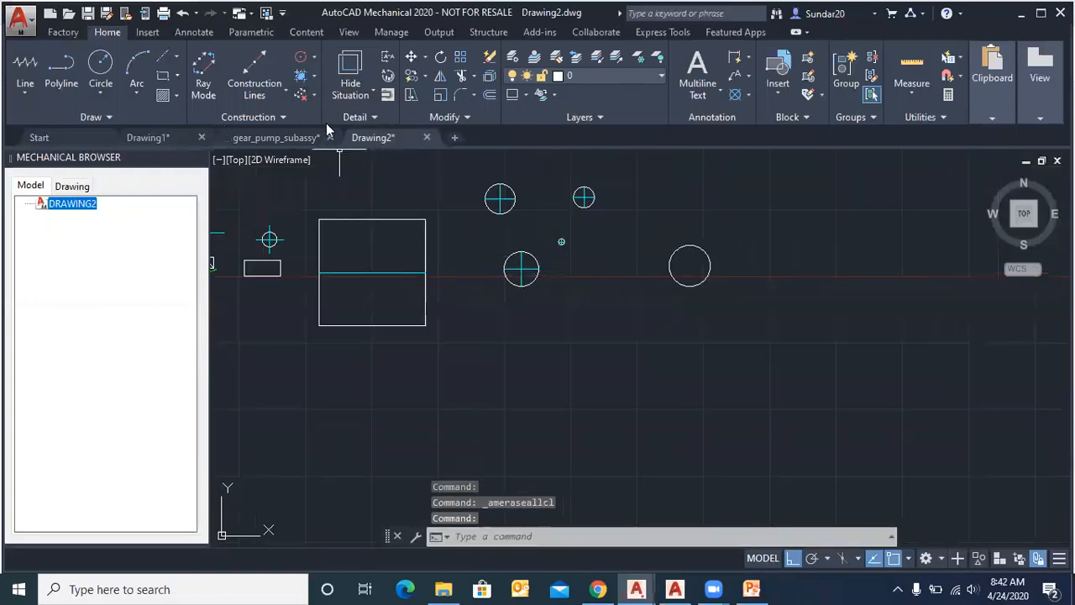
{"action": "left_click", "coordinate": [315, 96]}
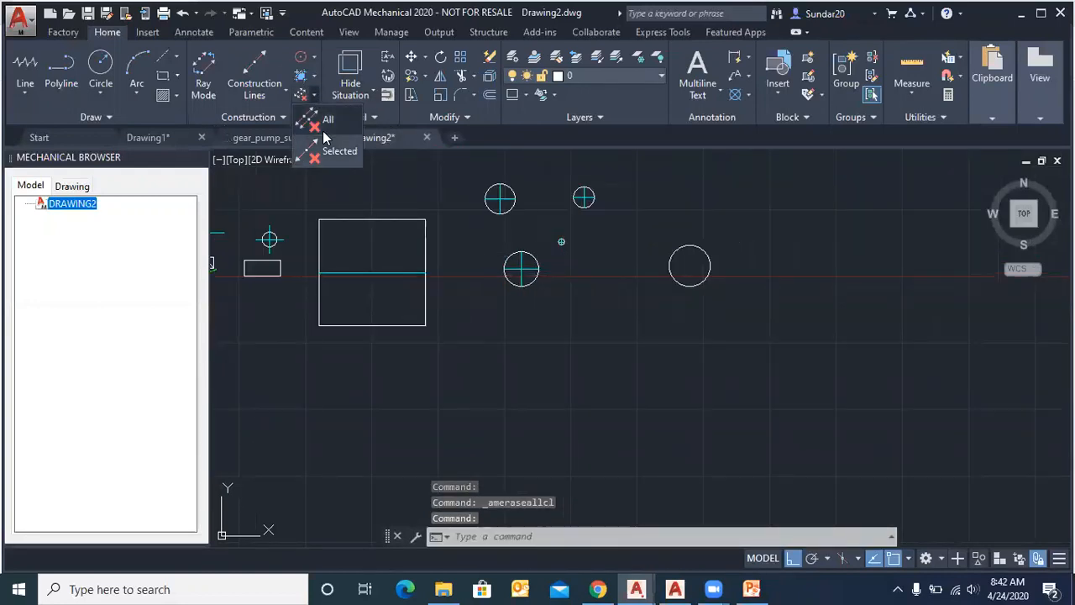
{"action": "left_click", "coordinate": [486, 298]}
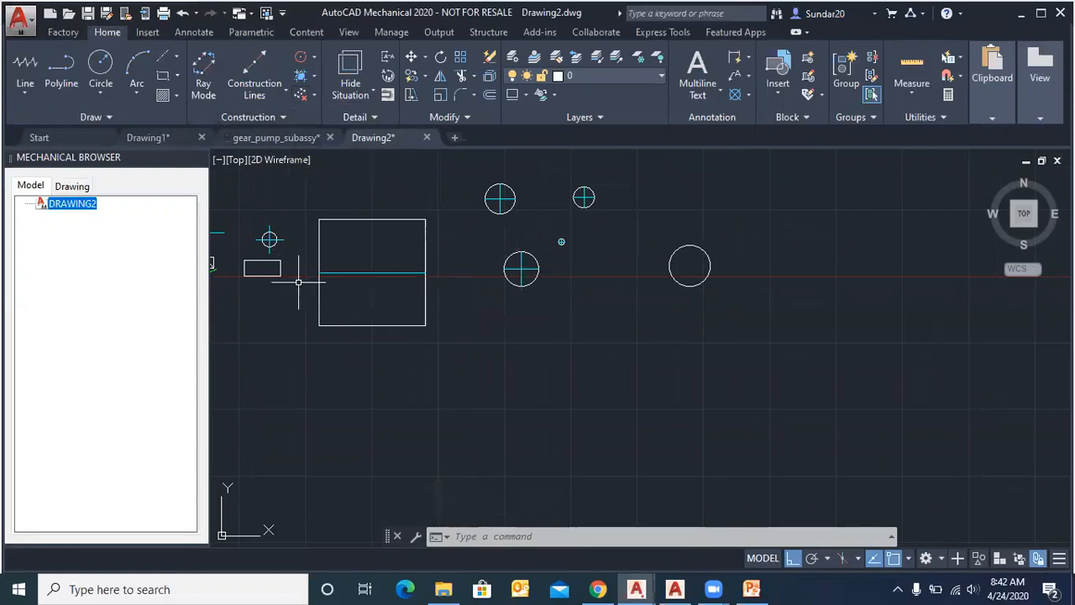
{"action": "scroll", "coordinate": [298, 283], "scroll_direction": "down", "scroll_amount": 2}
{"action": "scroll", "coordinate": [552, 197], "scroll_direction": "up", "scroll_amount": 2}
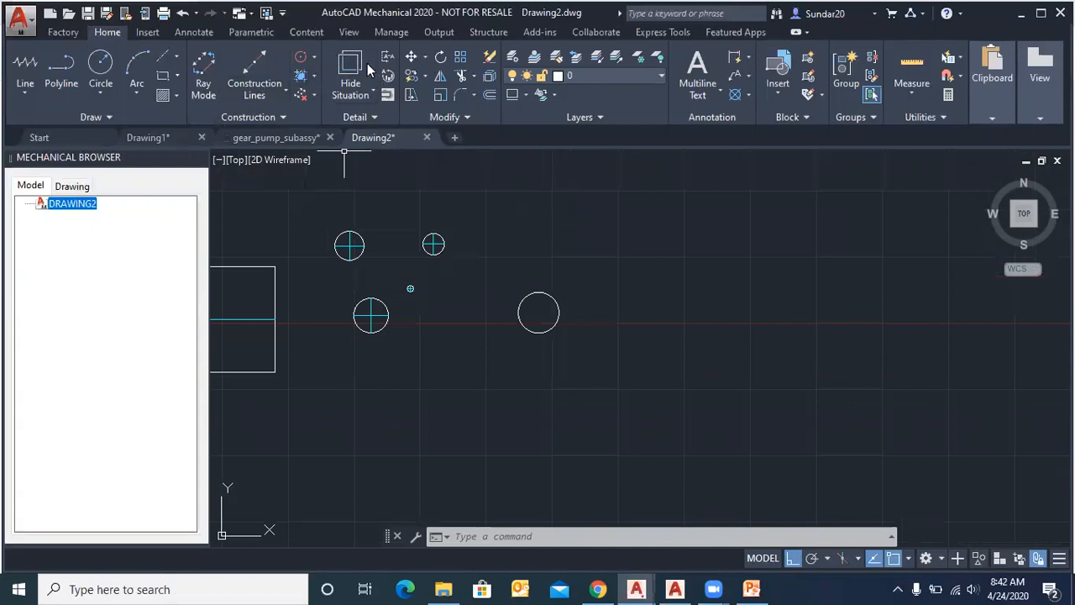
{"action": "scroll", "coordinate": [370, 277], "scroll_direction": "down", "scroll_amount": 2}
{"action": "scroll", "coordinate": [372, 280], "scroll_direction": "up", "scroll_amount": 4}
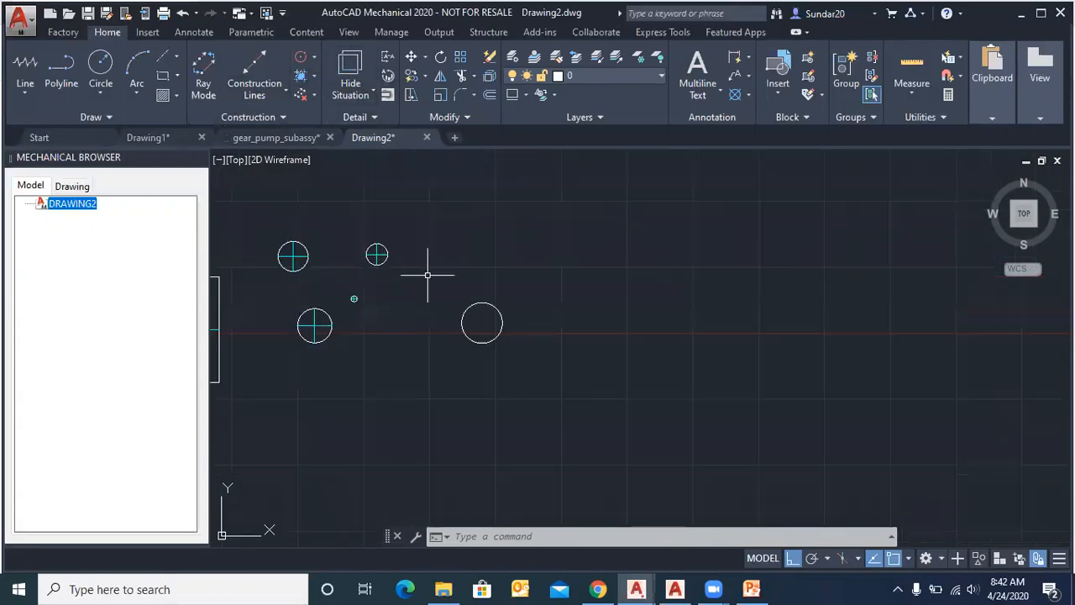
{"action": "left_click", "coordinate": [366, 100]}
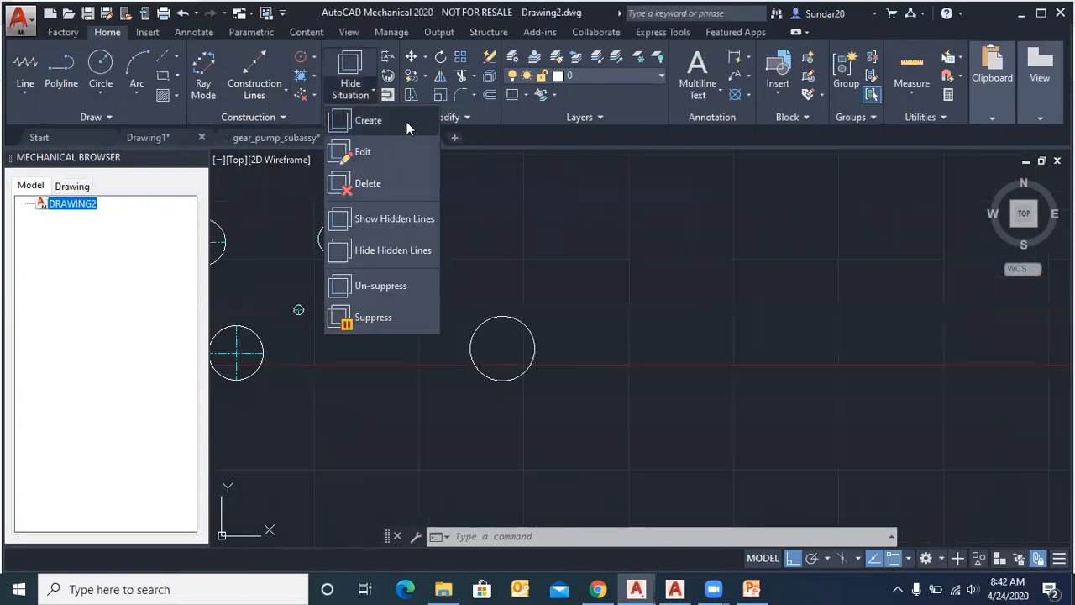
Step: Draw a large rectangle by two corners in the empty area to the right of the plain white circle
{"action": "scroll", "coordinate": [294, 315], "scroll_direction": "down", "scroll_amount": 2}
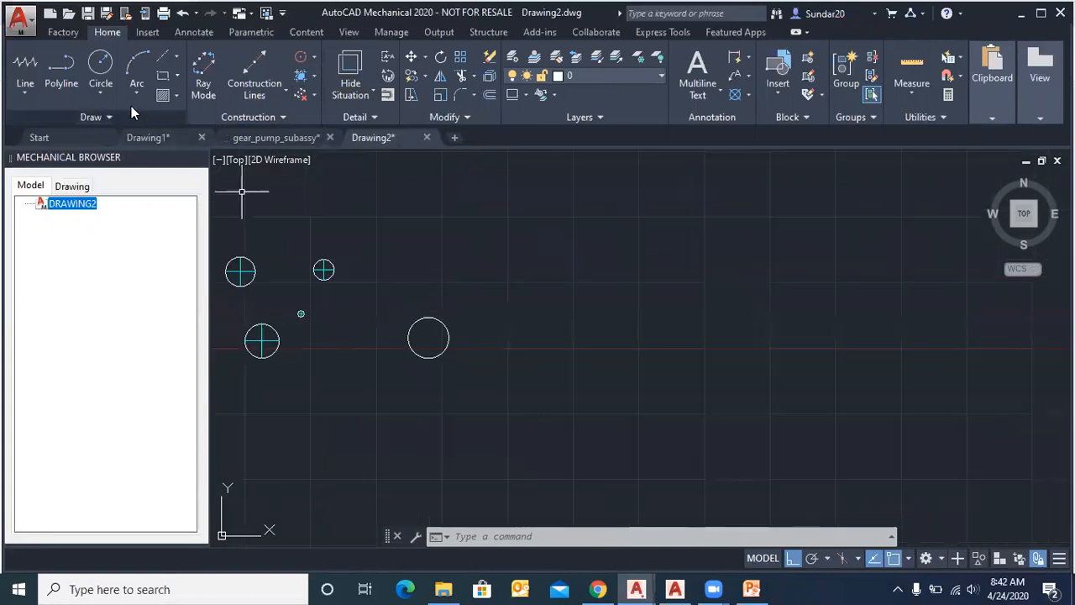
{"action": "left_click", "coordinate": [177, 81]}
{"action": "left_click", "coordinate": [172, 131]}
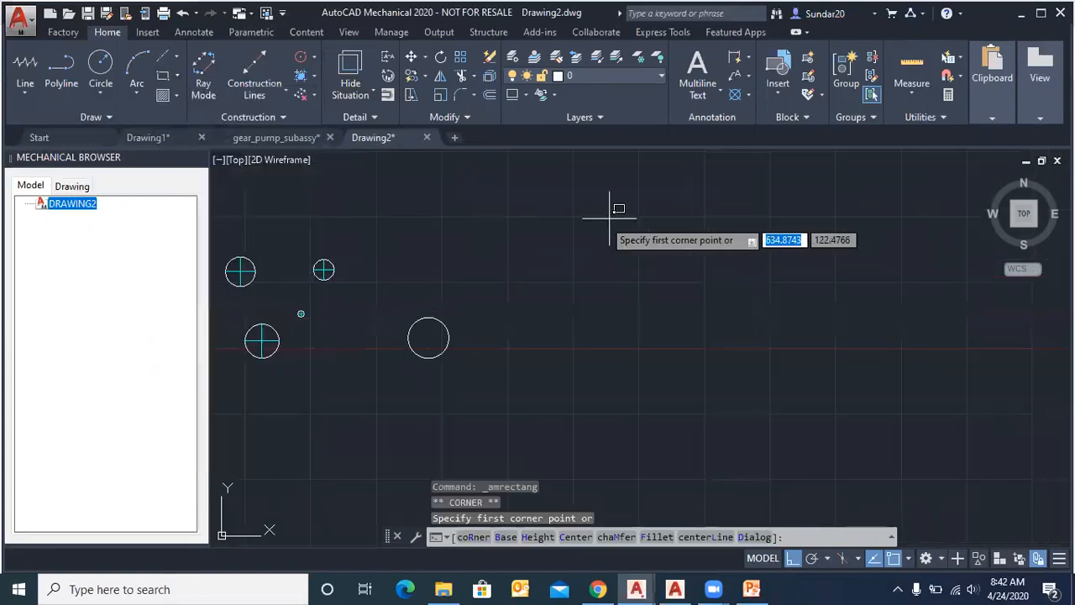
{"action": "left_click", "coordinate": [619, 190]}
{"action": "left_click", "coordinate": [848, 320]}
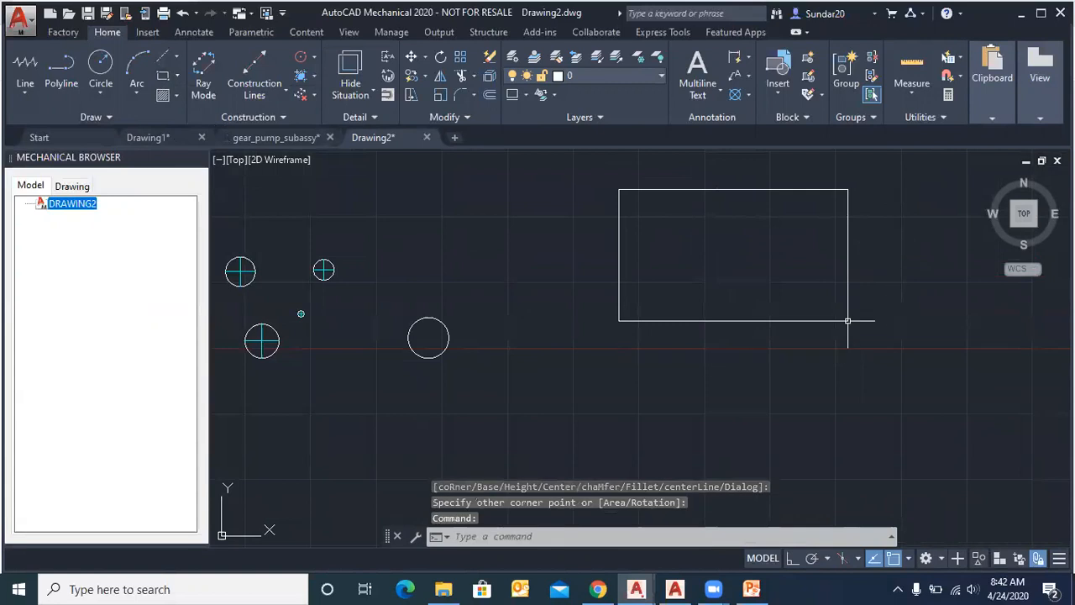
Step: Draw a second rectangle about 204 wide and 120 high, overlapping the lower-left part of the first one
{"action": "left_click", "coordinate": [163, 74]}
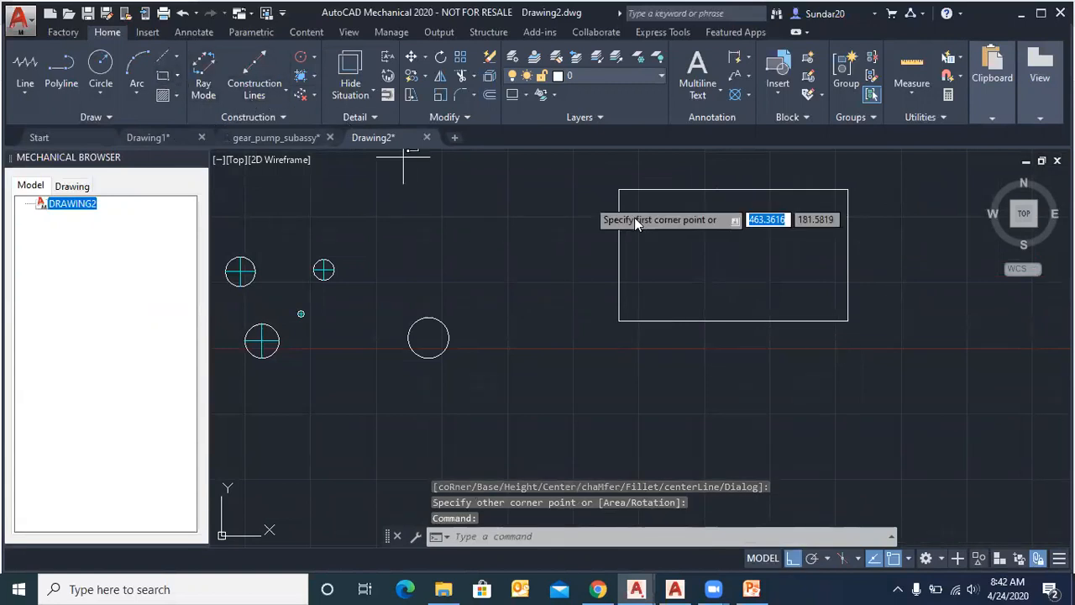
{"action": "left_click", "coordinate": [542, 243]}
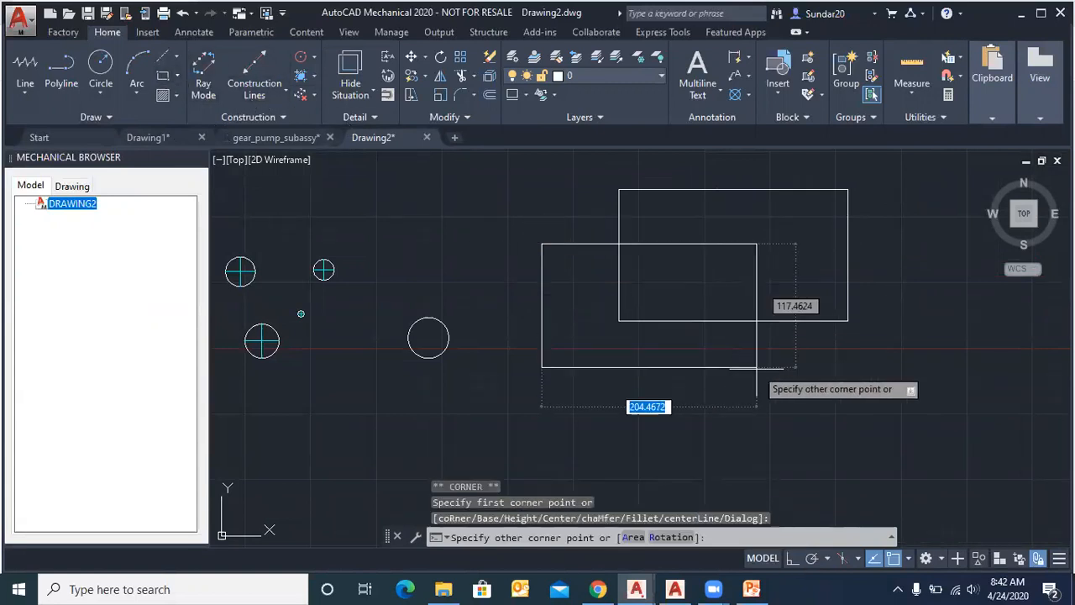
{"action": "left_click", "coordinate": [756, 371]}
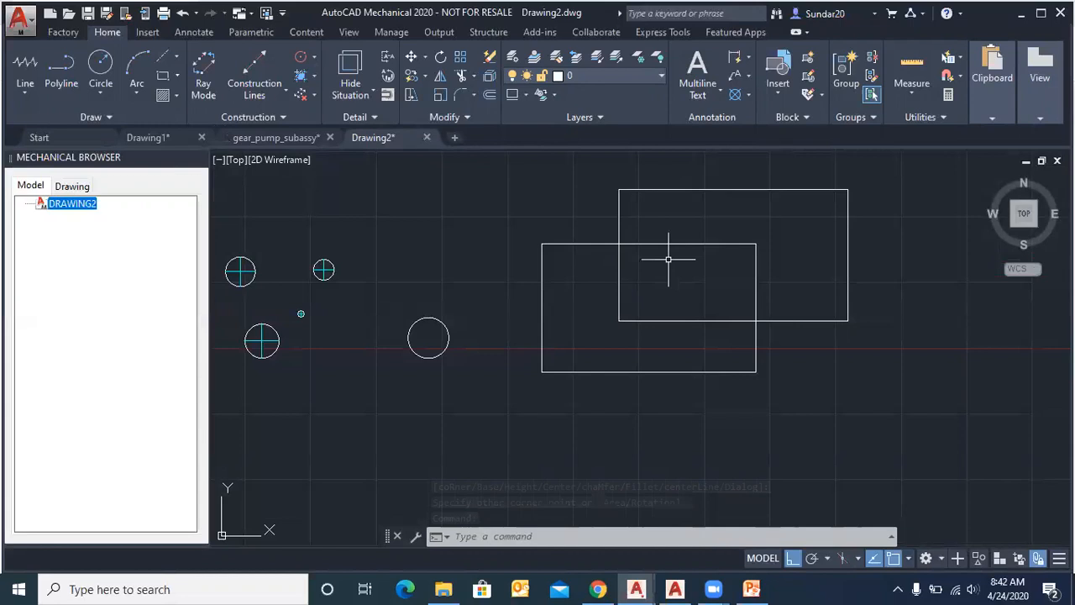
Step: Create a hide situation with the lower-left rectangle as the foreground object over the upper-right rectangle, accepting the default levels
{"action": "scroll", "coordinate": [747, 253], "scroll_direction": "up", "scroll_amount": 2}
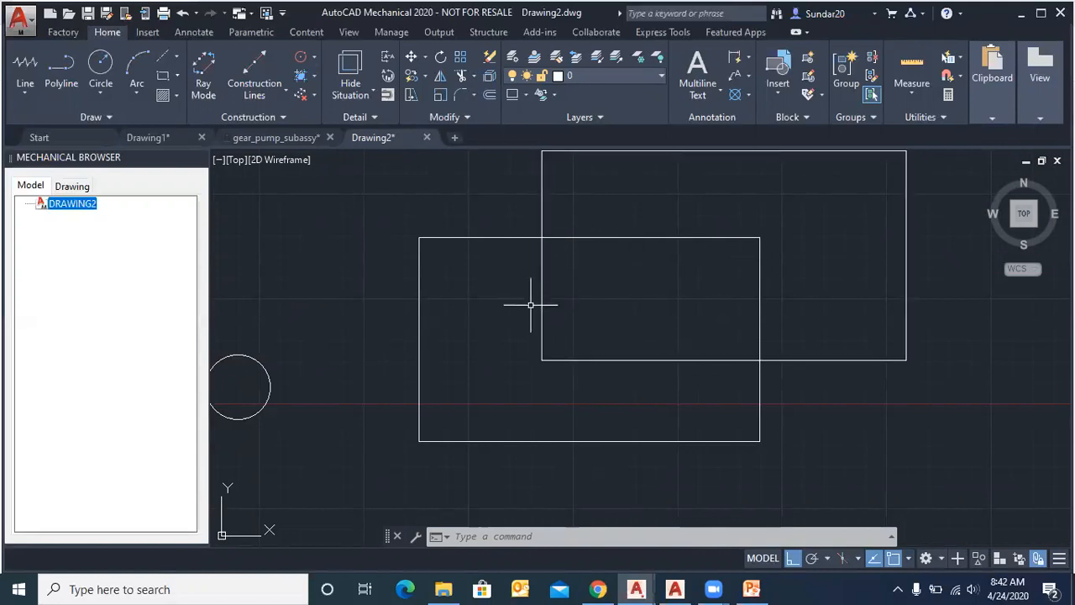
{"action": "scroll", "coordinate": [494, 319], "scroll_direction": "down", "scroll_amount": 2}
{"action": "scroll", "coordinate": [552, 296], "scroll_direction": "up", "scroll_amount": 2}
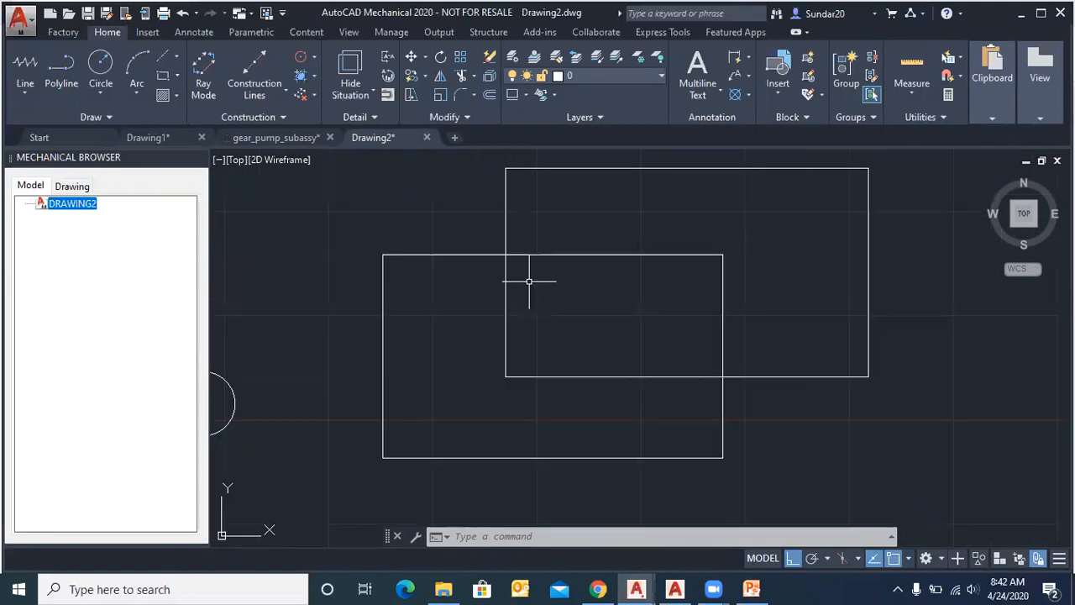
{"action": "left_click", "coordinate": [350, 96]}
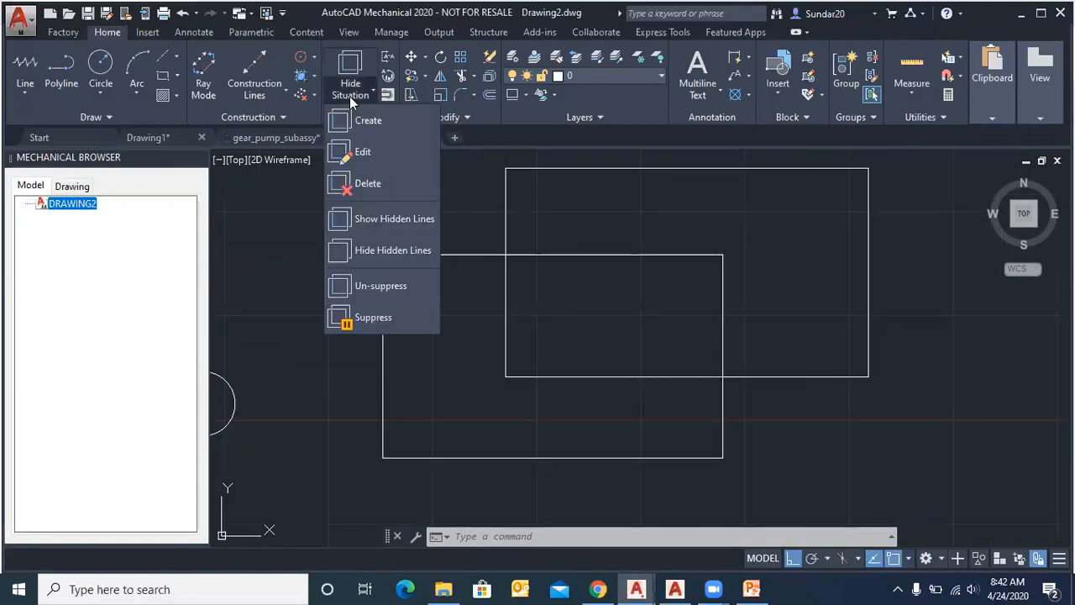
{"action": "left_click", "coordinate": [376, 133]}
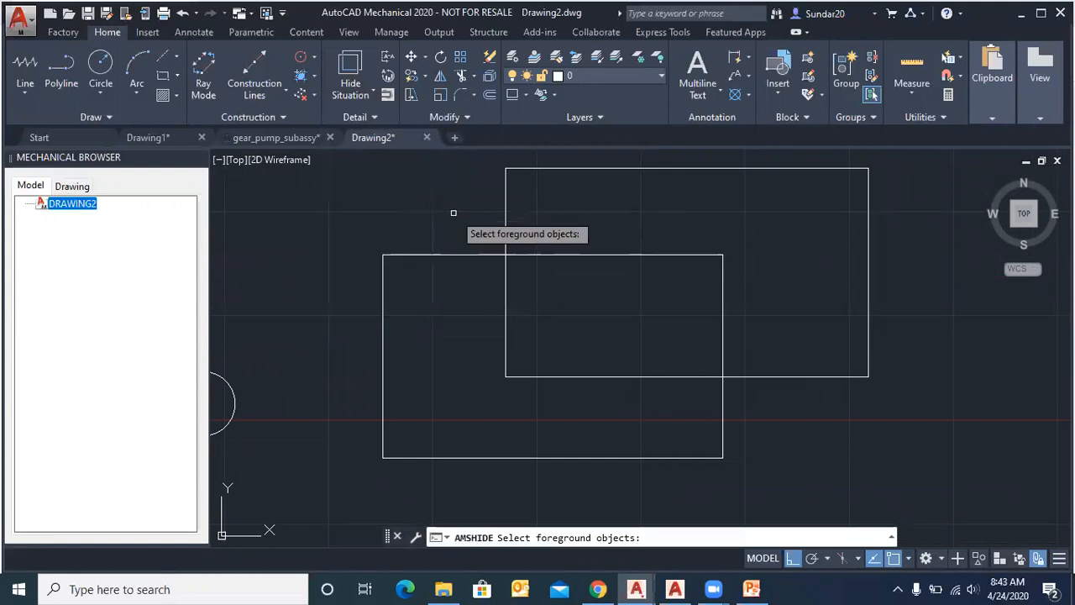
{"action": "left_click", "coordinate": [471, 255]}
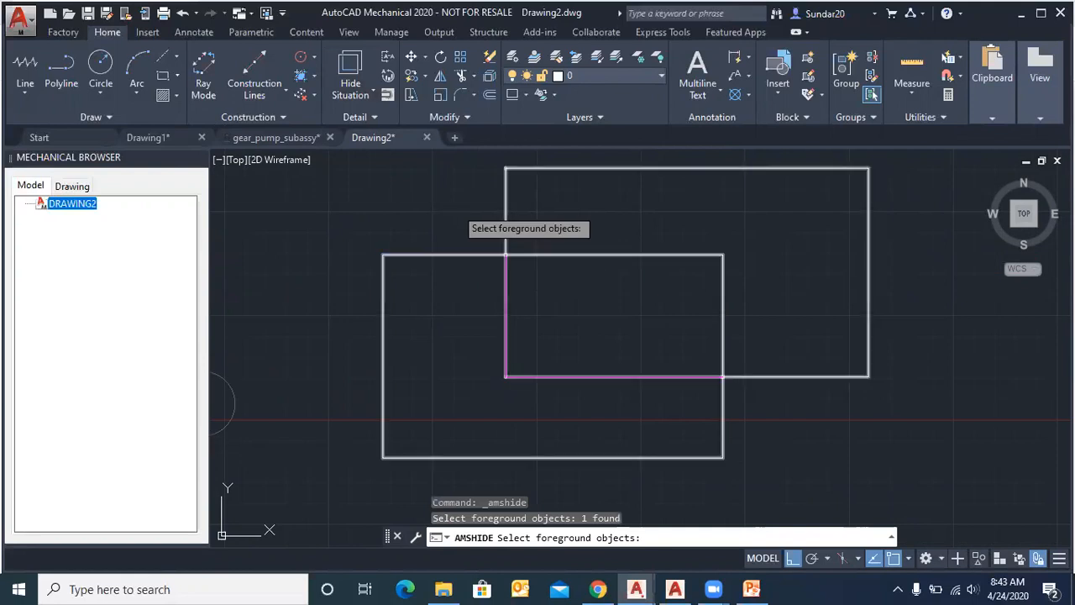
{"action": "key", "text": "Return"}
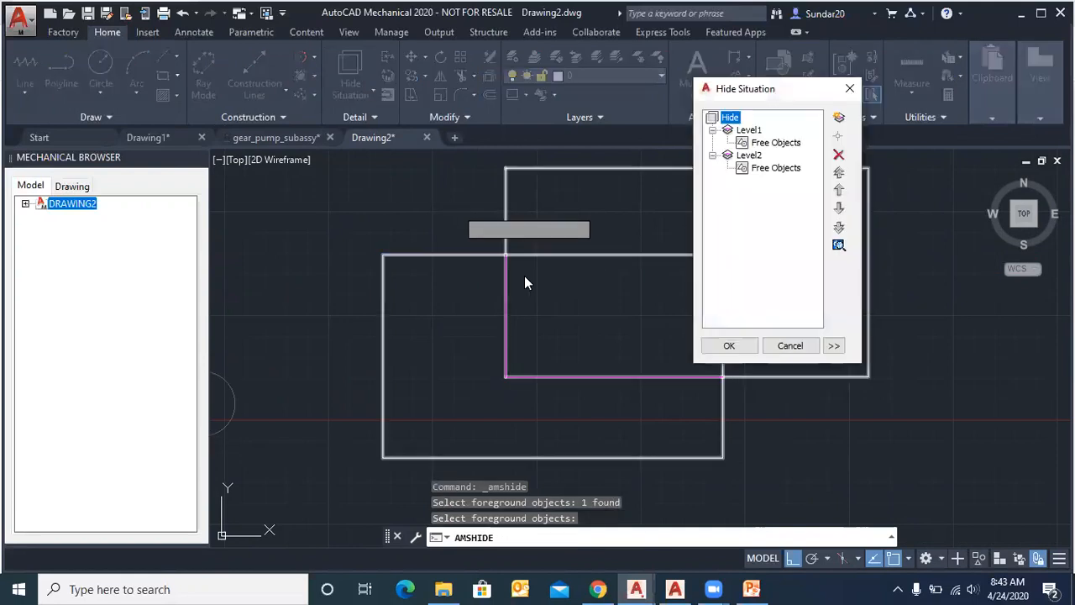
{"action": "left_click", "coordinate": [729, 347]}
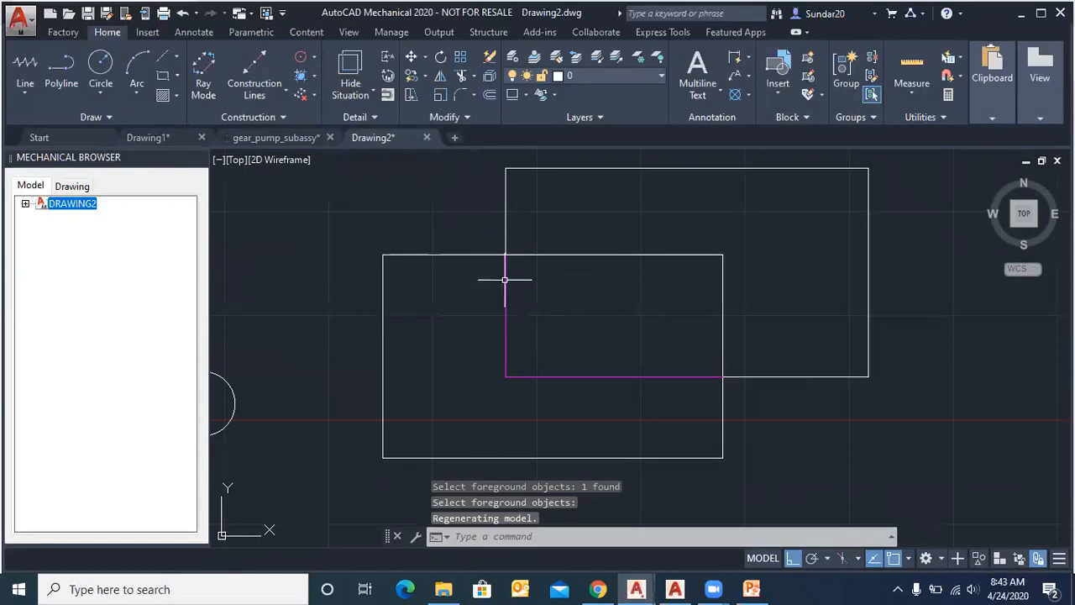
Step: Examine the hidden portion of the rear rectangle by selecting its outline, and review the drawing's layer list including AM_3
{"action": "scroll", "coordinate": [510, 275], "scroll_direction": "up", "scroll_amount": 4}
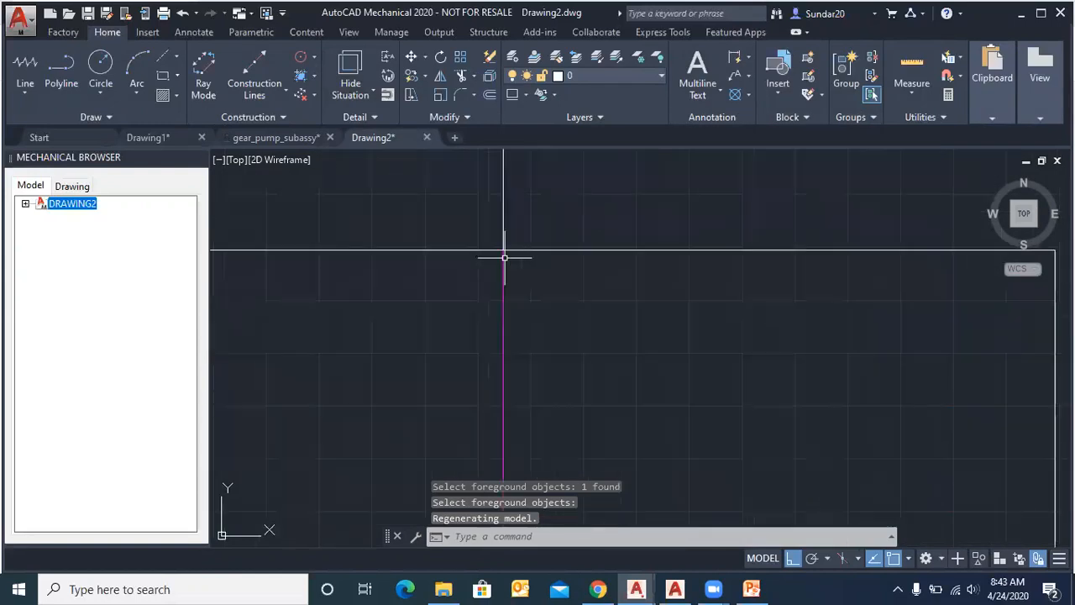
{"action": "left_click", "coordinate": [483, 266]}
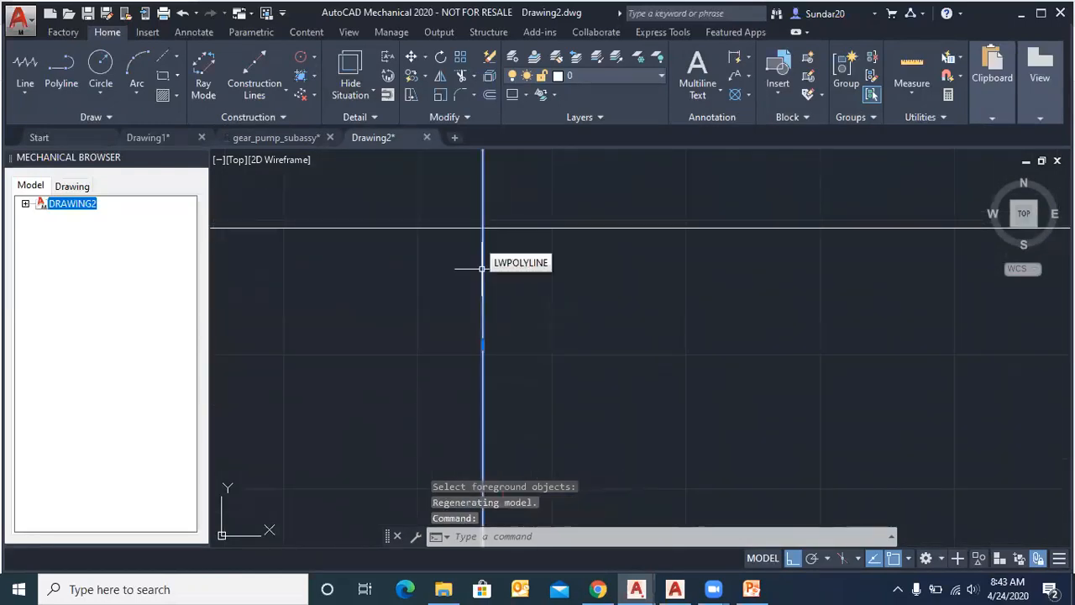
{"action": "scroll", "coordinate": [531, 230], "scroll_direction": "down", "scroll_amount": 3}
{"action": "scroll", "coordinate": [586, 253], "scroll_direction": "up", "scroll_amount": 2}
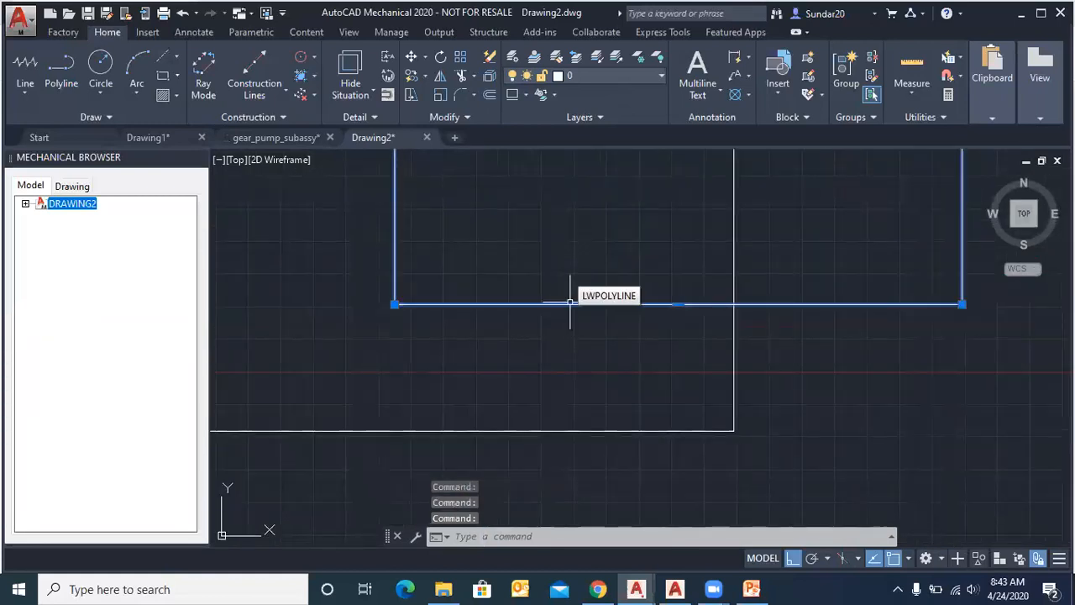
{"action": "key", "text": "Escape"}
{"action": "left_click", "coordinate": [636, 84]}
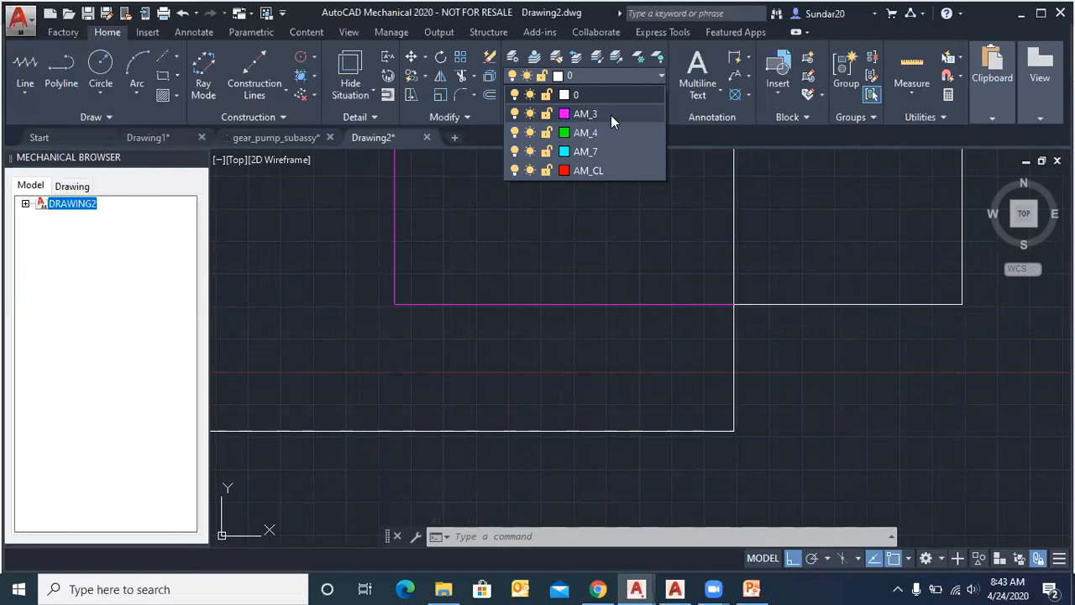
{"action": "left_click", "coordinate": [527, 270]}
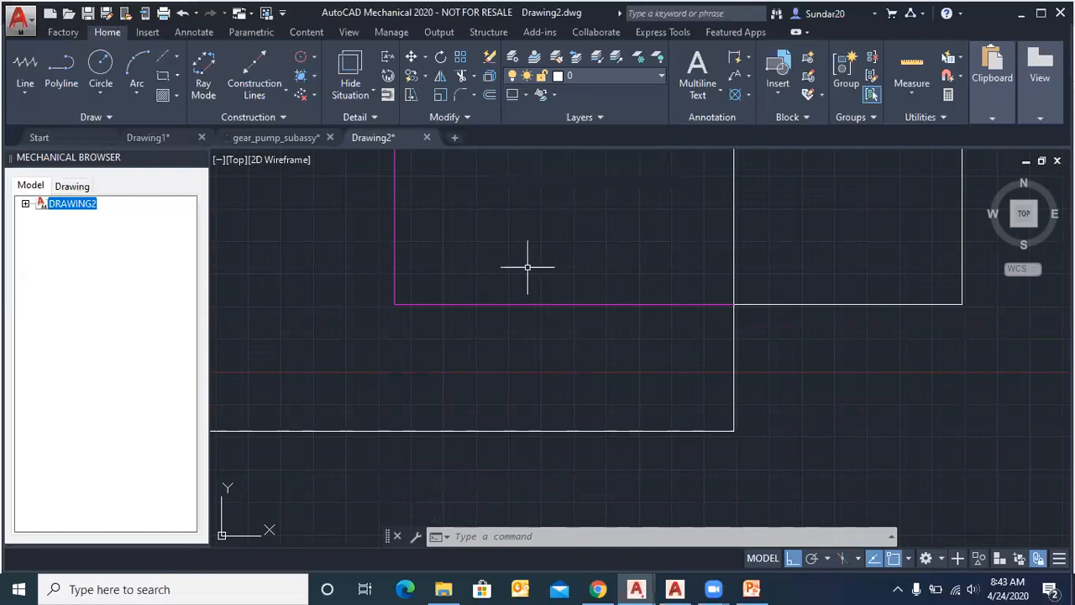
{"action": "scroll", "coordinate": [567, 241], "scroll_direction": "down", "scroll_amount": 5}
{"action": "scroll", "coordinate": [550, 283], "scroll_direction": "up", "scroll_amount": 4}
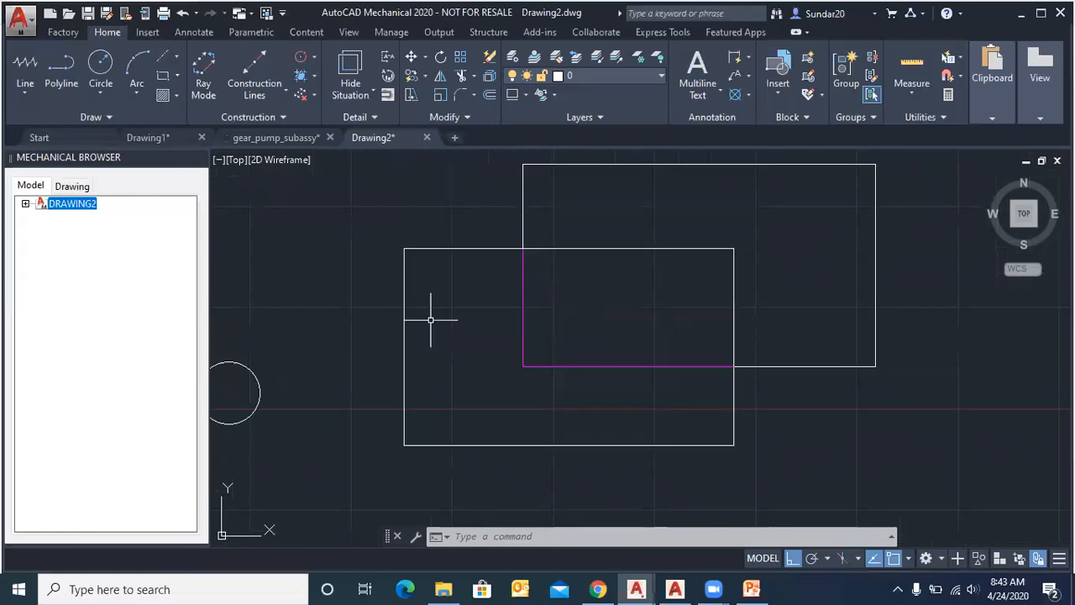
{"action": "scroll", "coordinate": [525, 344], "scroll_direction": "down", "scroll_amount": 6}
{"action": "scroll", "coordinate": [542, 306], "scroll_direction": "up", "scroll_amount": 4}
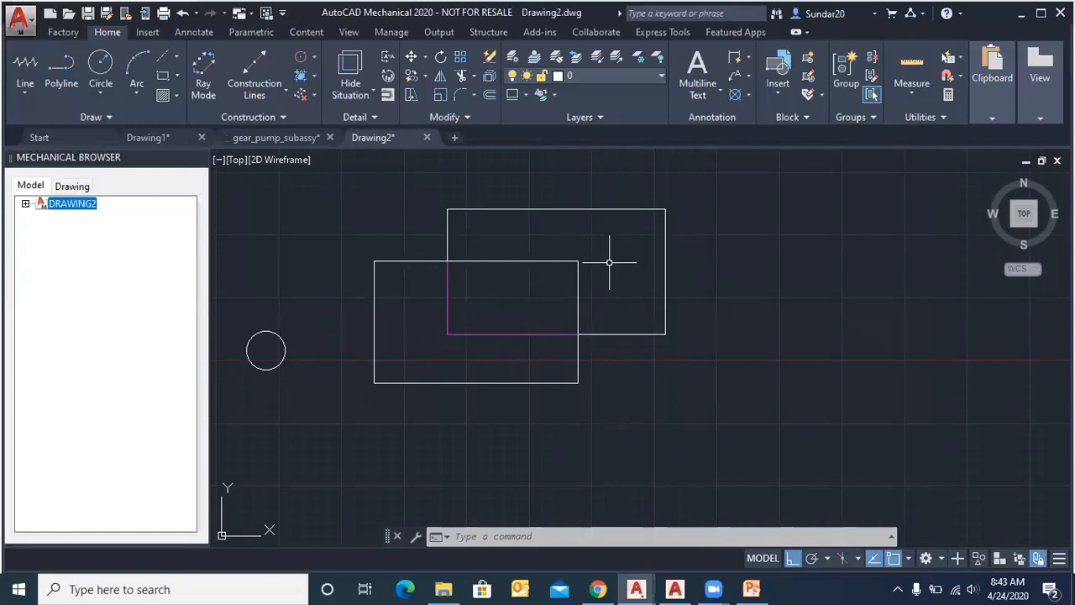
{"action": "scroll", "coordinate": [394, 282], "scroll_direction": "down", "scroll_amount": 2}
{"action": "scroll", "coordinate": [514, 245], "scroll_direction": "up", "scroll_amount": 2}
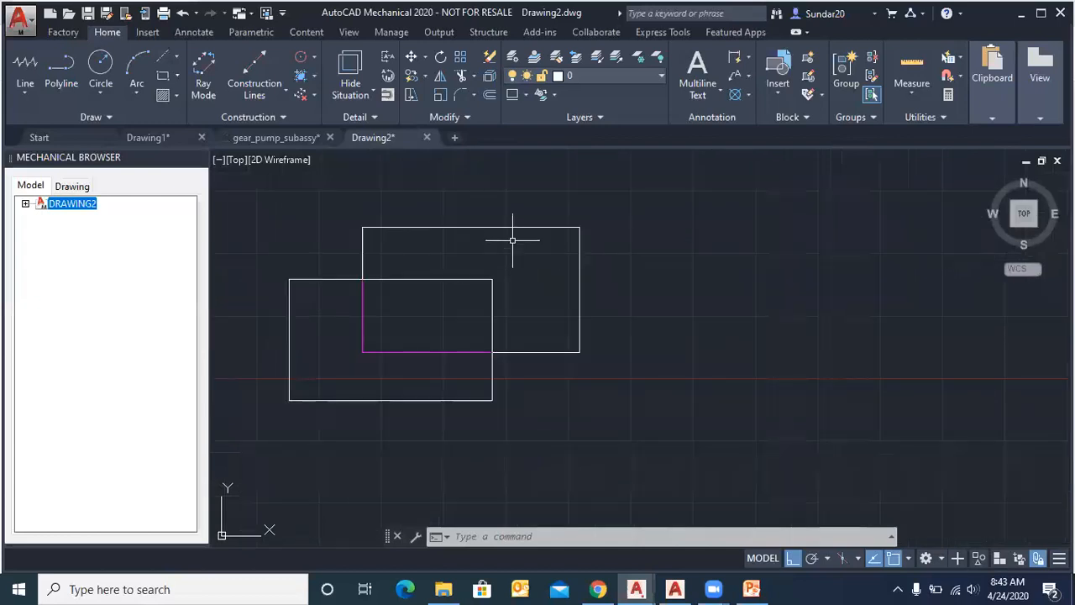
{"action": "scroll", "coordinate": [633, 218], "scroll_direction": "down", "scroll_amount": 4}
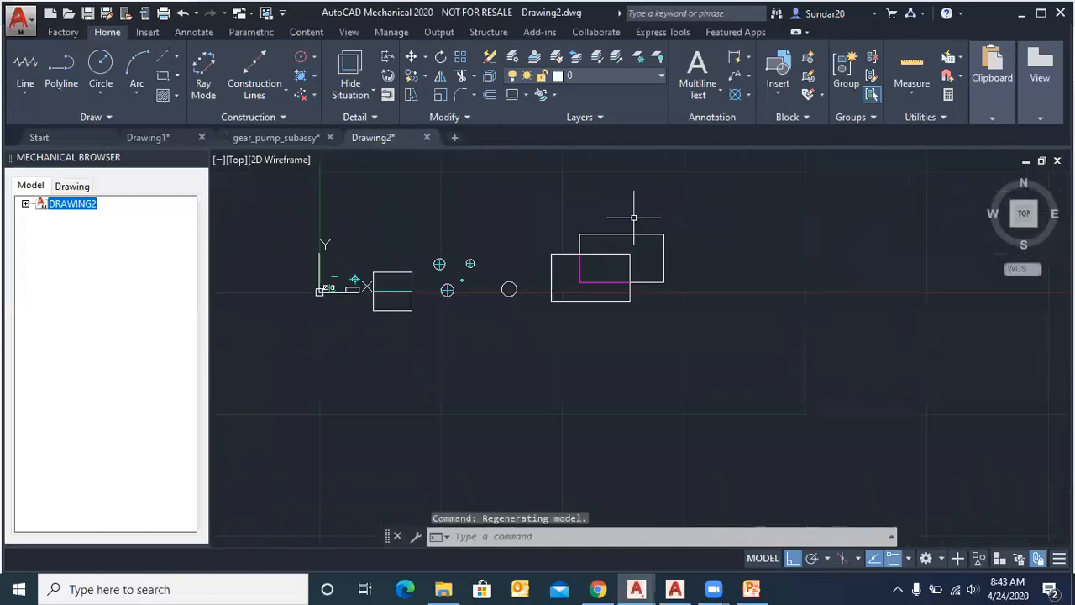
Step: Switch to the gear_pump_subassy drawing and examine how overlapping parts are hidden around the shaft, keyway and bearings
{"action": "left_click", "coordinate": [254, 138]}
{"action": "scroll", "coordinate": [574, 307], "scroll_direction": "up", "scroll_amount": 4}
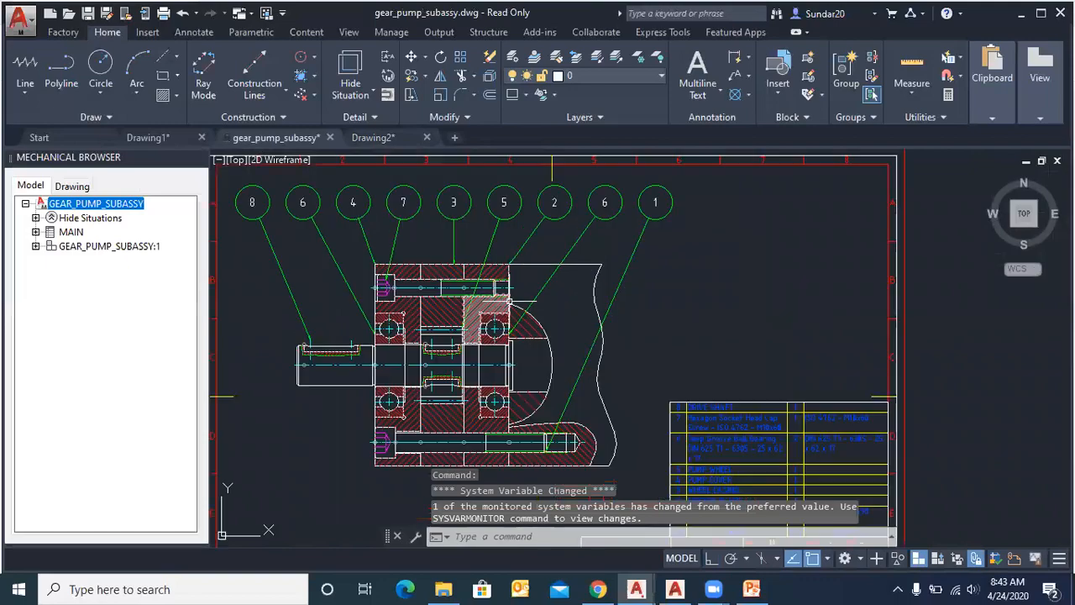
{"action": "scroll", "coordinate": [559, 308], "scroll_direction": "down", "scroll_amount": 4}
{"action": "scroll", "coordinate": [355, 317], "scroll_direction": "up", "scroll_amount": 4}
{"action": "scroll", "coordinate": [356, 311], "scroll_direction": "up", "scroll_amount": 2}
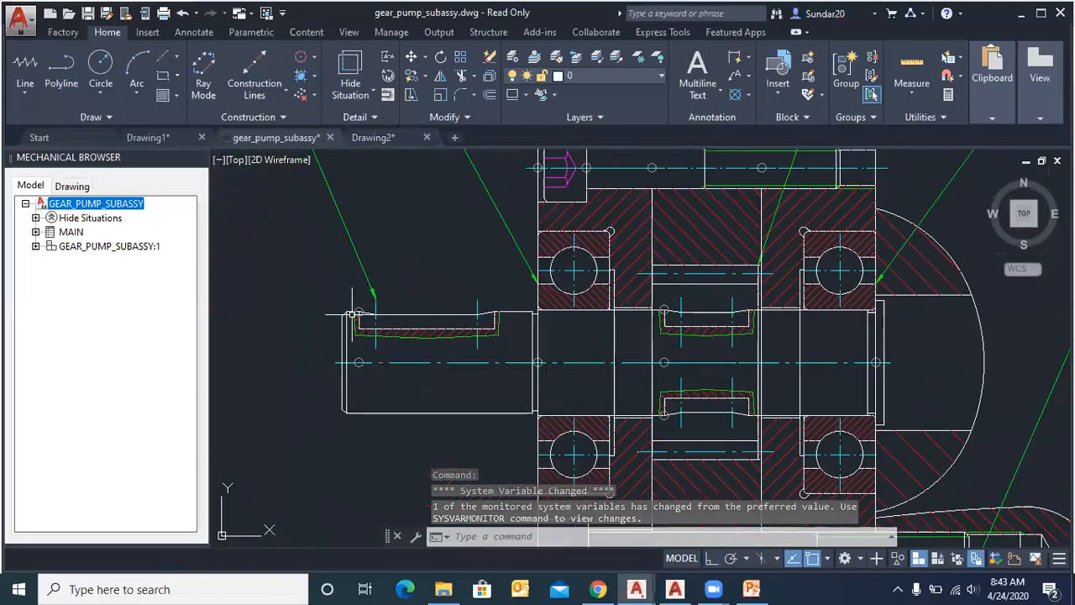
{"action": "scroll", "coordinate": [471, 235], "scroll_direction": "down", "scroll_amount": 1}
{"action": "scroll", "coordinate": [407, 278], "scroll_direction": "up", "scroll_amount": 2}
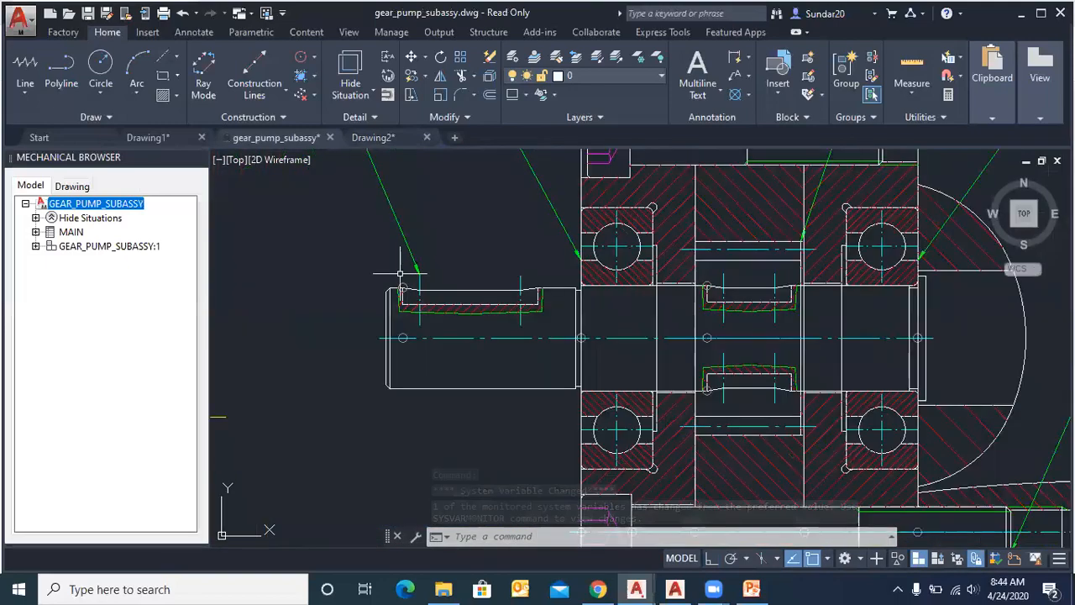
{"action": "scroll", "coordinate": [350, 267], "scroll_direction": "down", "scroll_amount": 8}
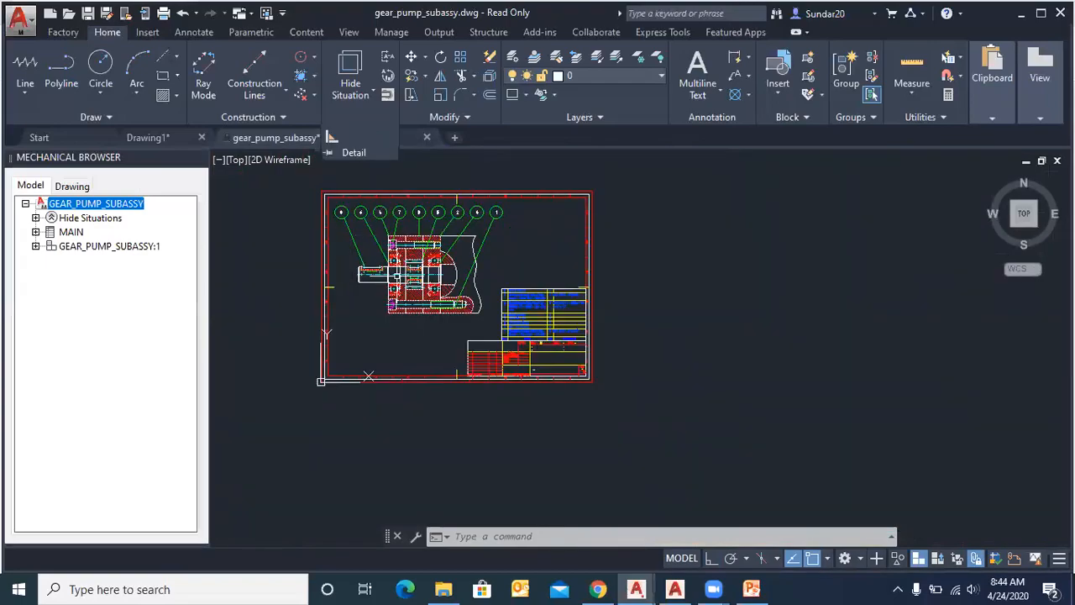
Step: Return to Drawing2 and draw a rectangle by two corners in the empty area above the row of circles
{"action": "left_click", "coordinate": [373, 137]}
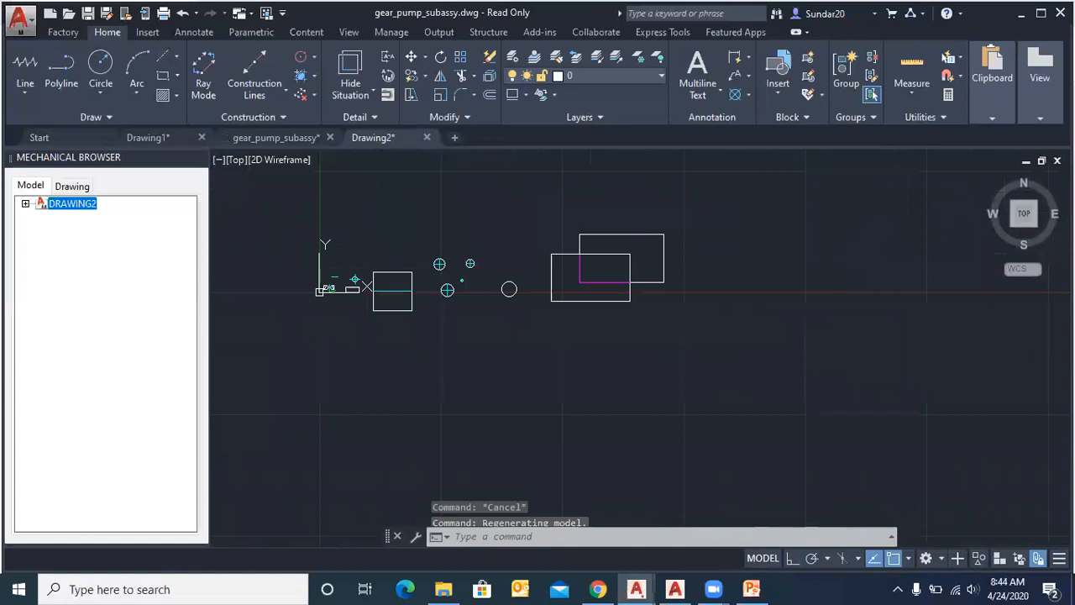
{"action": "scroll", "coordinate": [701, 267], "scroll_direction": "up", "scroll_amount": 2}
{"action": "scroll", "coordinate": [434, 292], "scroll_direction": "down", "scroll_amount": 4}
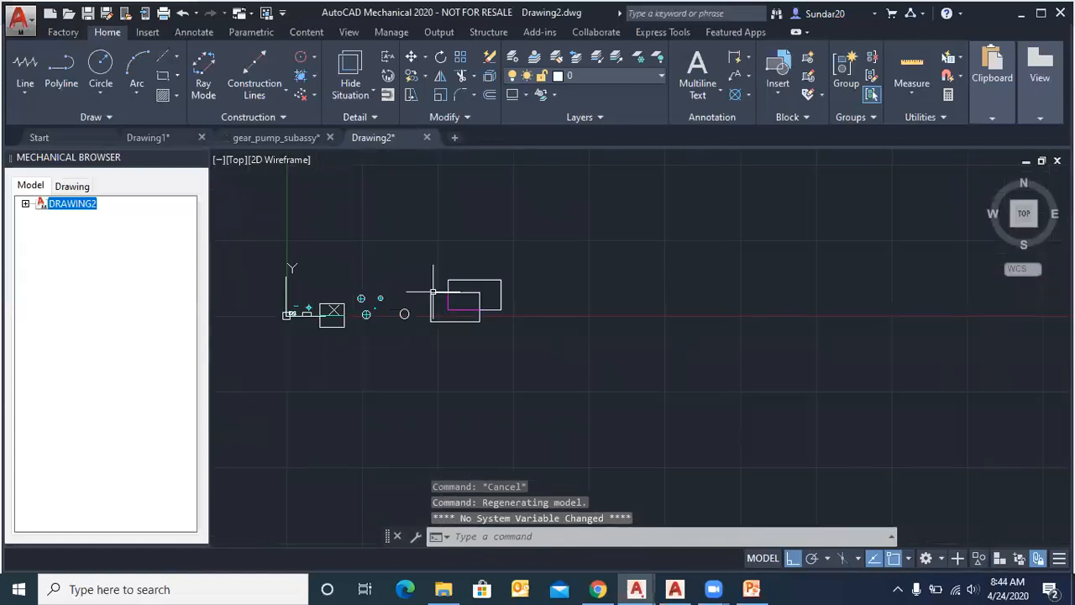
{"action": "scroll", "coordinate": [345, 278], "scroll_direction": "up", "scroll_amount": 5}
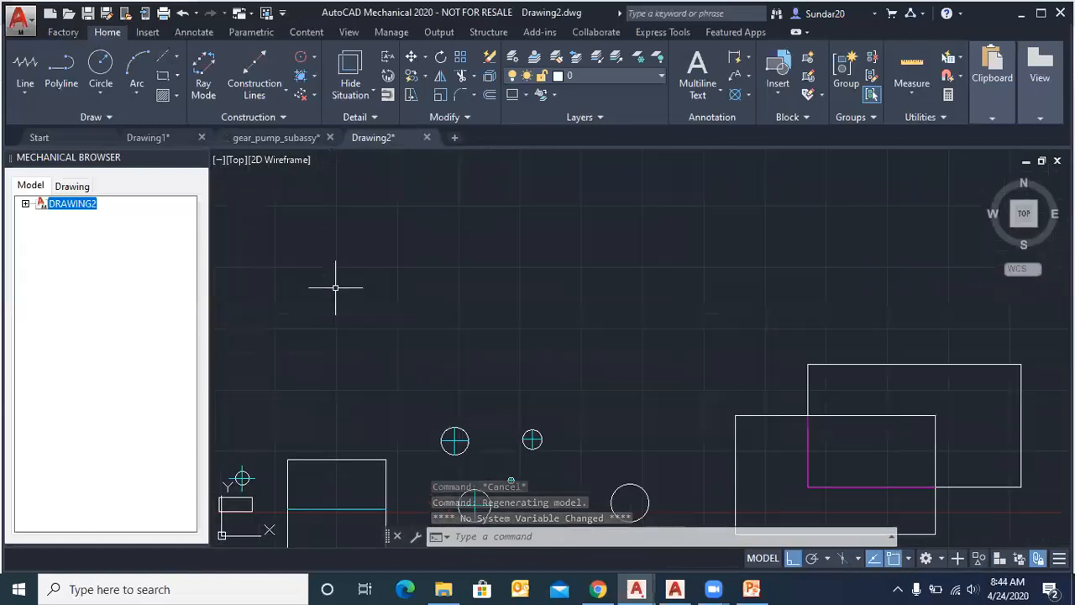
{"action": "left_click", "coordinate": [163, 74]}
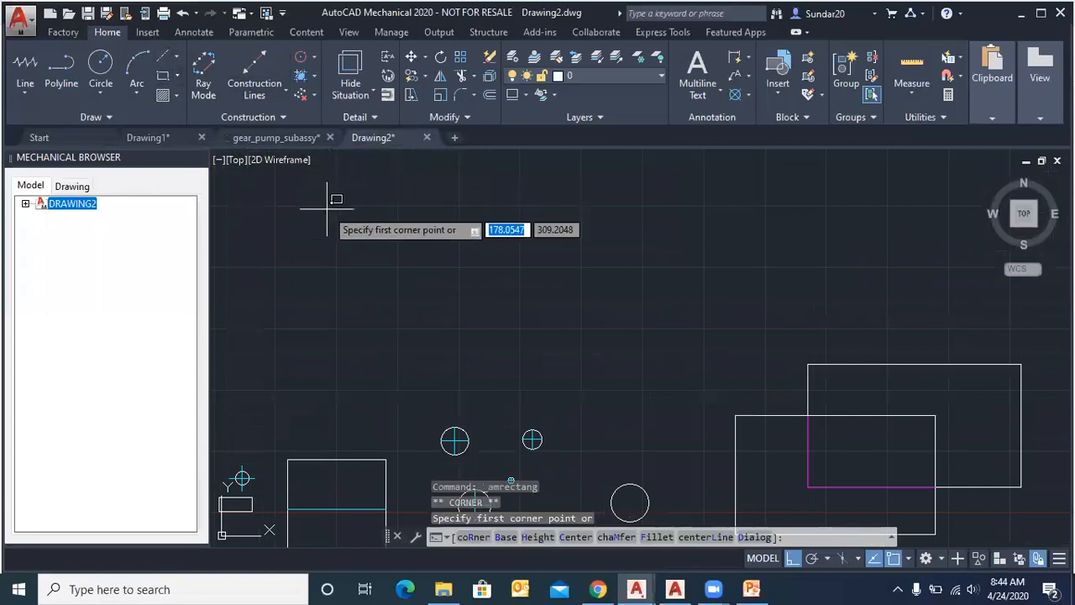
{"action": "left_click", "coordinate": [383, 264]}
{"action": "left_click", "coordinate": [463, 307]}
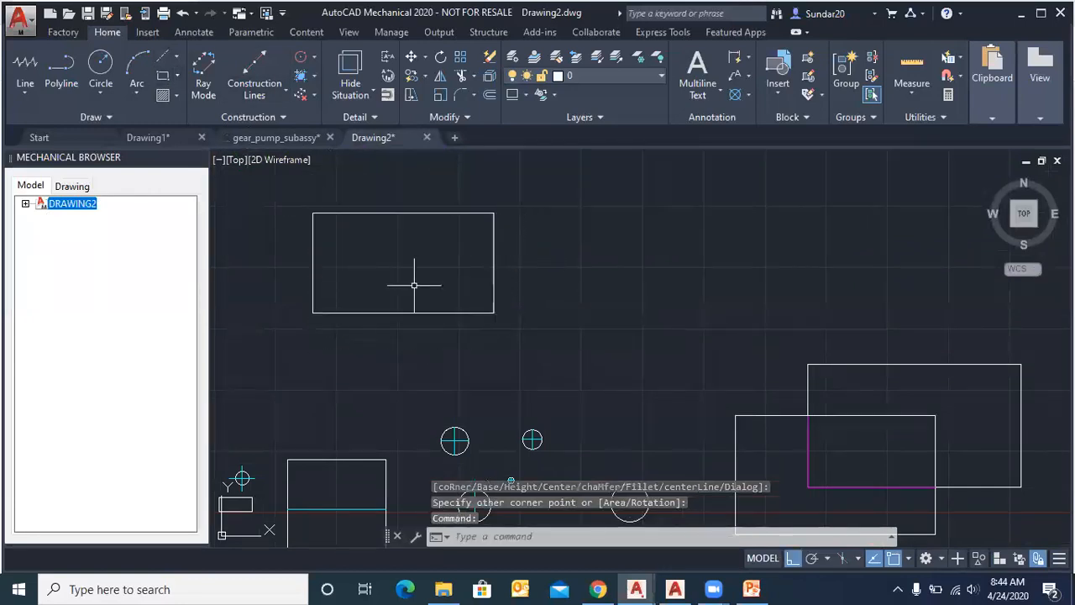
Step: Draw a vertical line from the midpoint of the new rectangle's top edge to the midpoint of its bottom edge
{"action": "scroll", "coordinate": [373, 239], "scroll_direction": "up", "scroll_amount": 2}
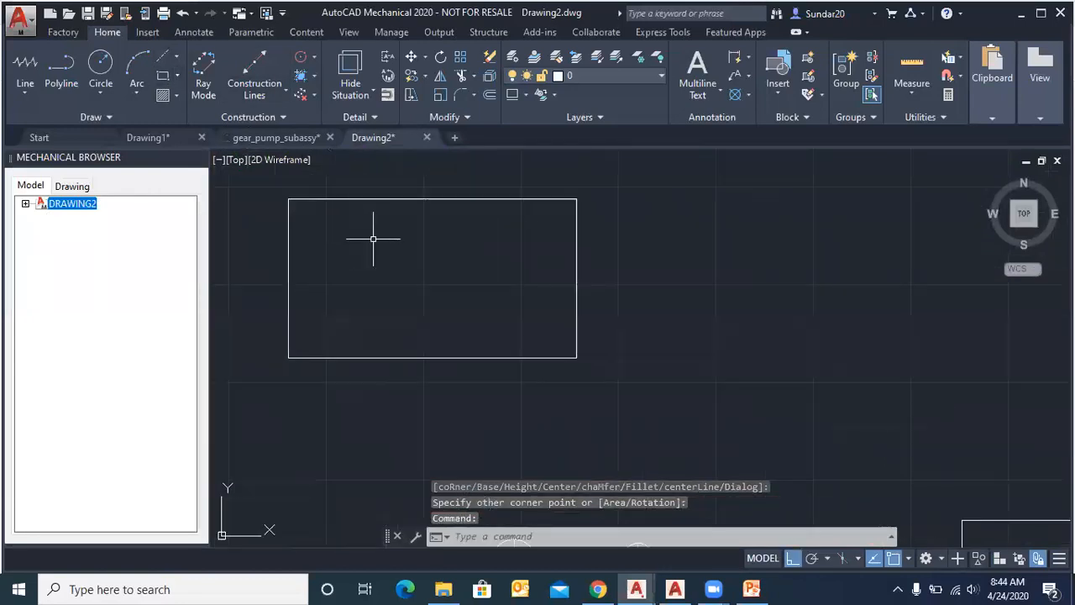
{"action": "left_click", "coordinate": [177, 61]}
{"action": "left_click", "coordinate": [34, 94]}
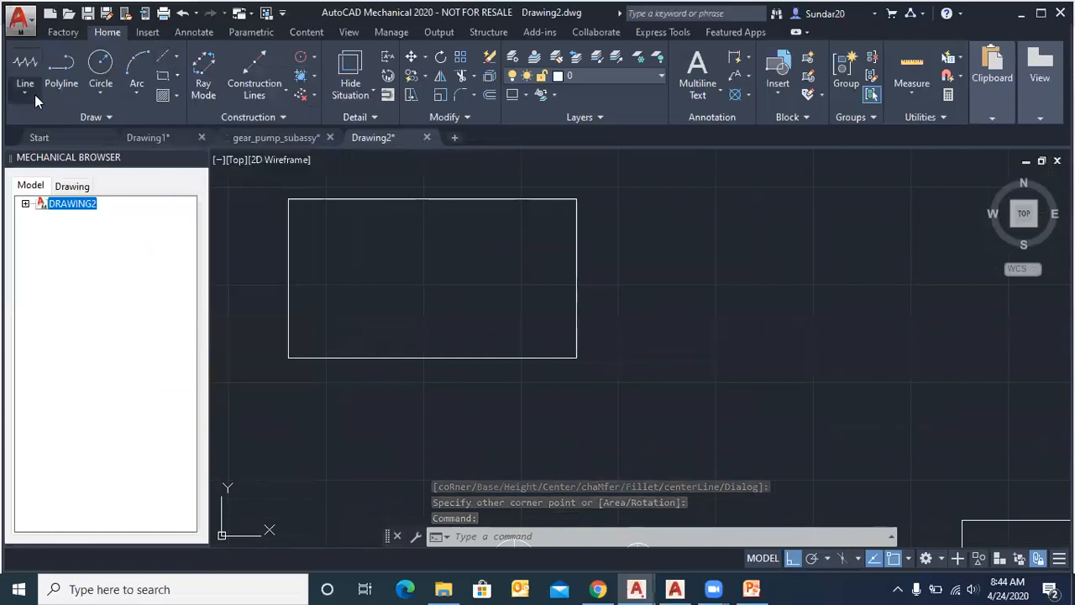
{"action": "left_click", "coordinate": [39, 121]}
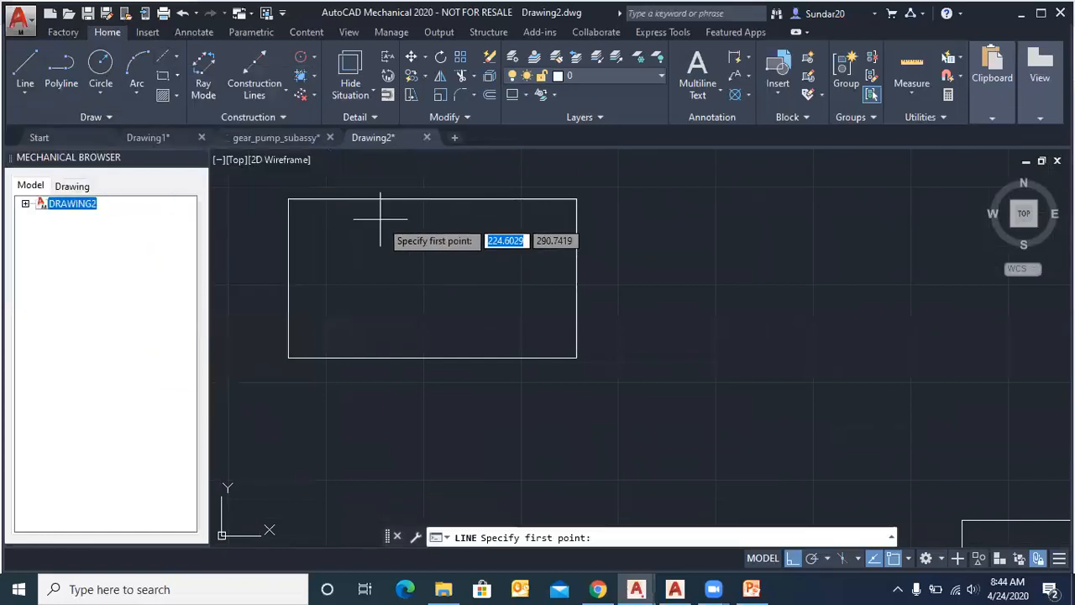
{"action": "left_click", "coordinate": [432, 199]}
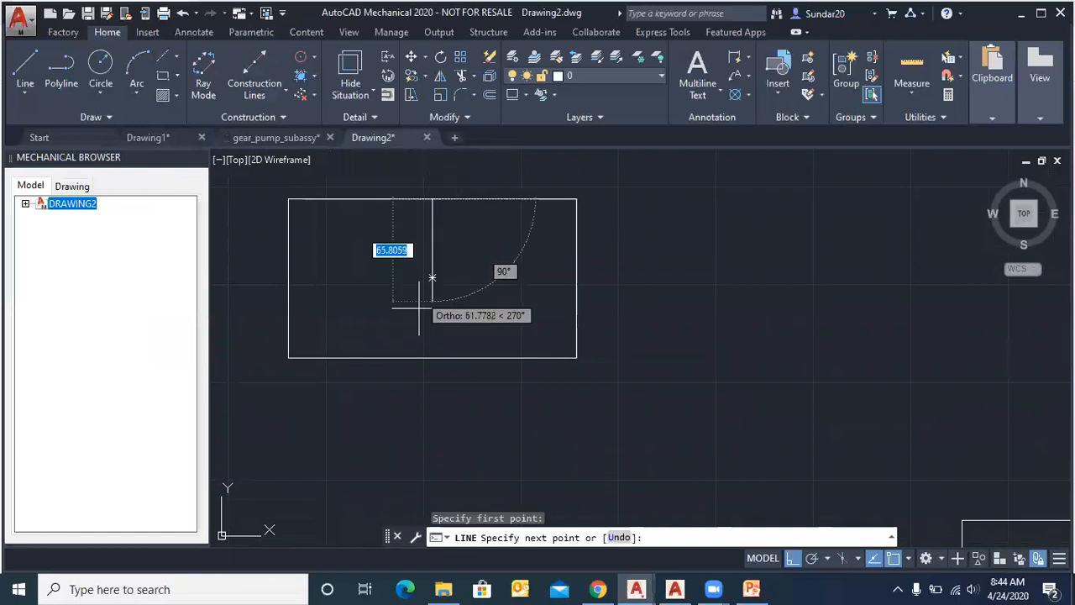
{"action": "right_click", "coordinate": [432, 358]}
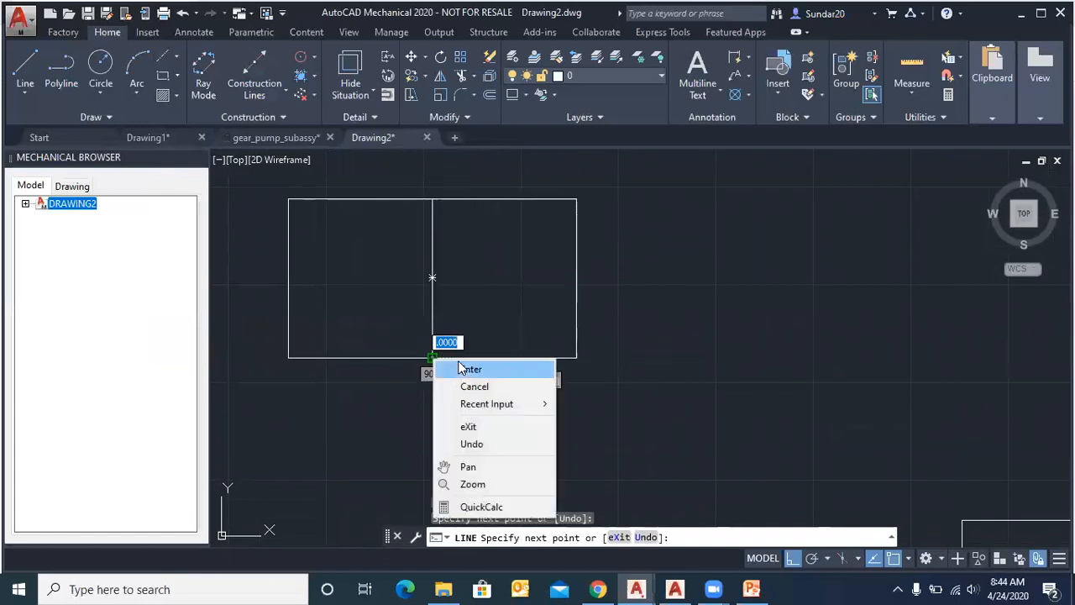
{"action": "left_click", "coordinate": [463, 367]}
Step: Apply a Single-V butt weld (Front view) representation with leg width 30 along the full length of the rectangle's vertical middle line
{"action": "scroll", "coordinate": [425, 232], "scroll_direction": "up", "scroll_amount": 4}
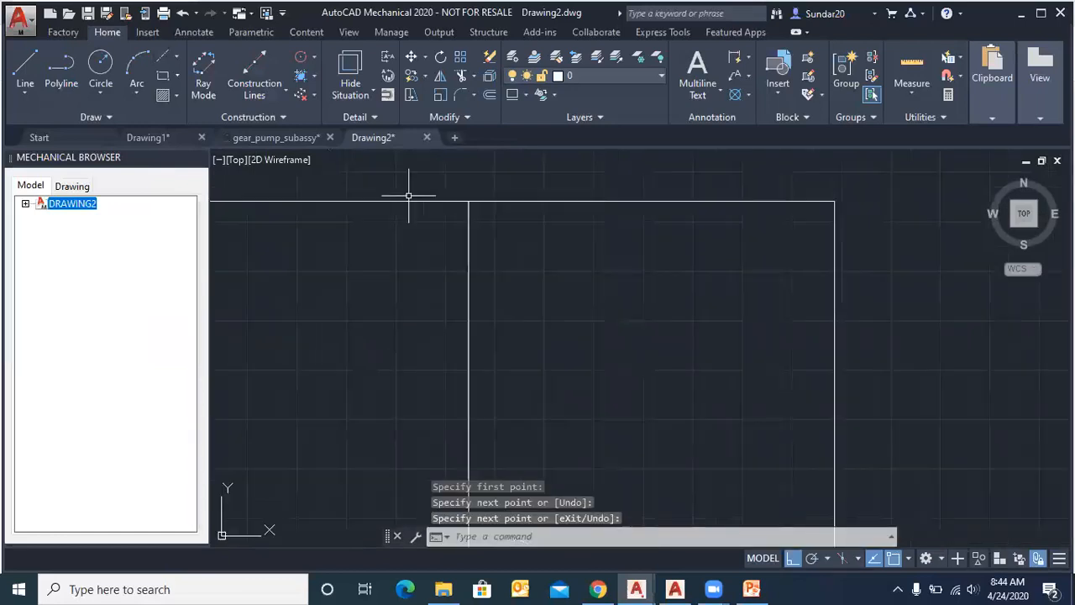
{"action": "scroll", "coordinate": [489, 258], "scroll_direction": "down", "scroll_amount": 2}
{"action": "scroll", "coordinate": [450, 227], "scroll_direction": "down", "scroll_amount": 2}
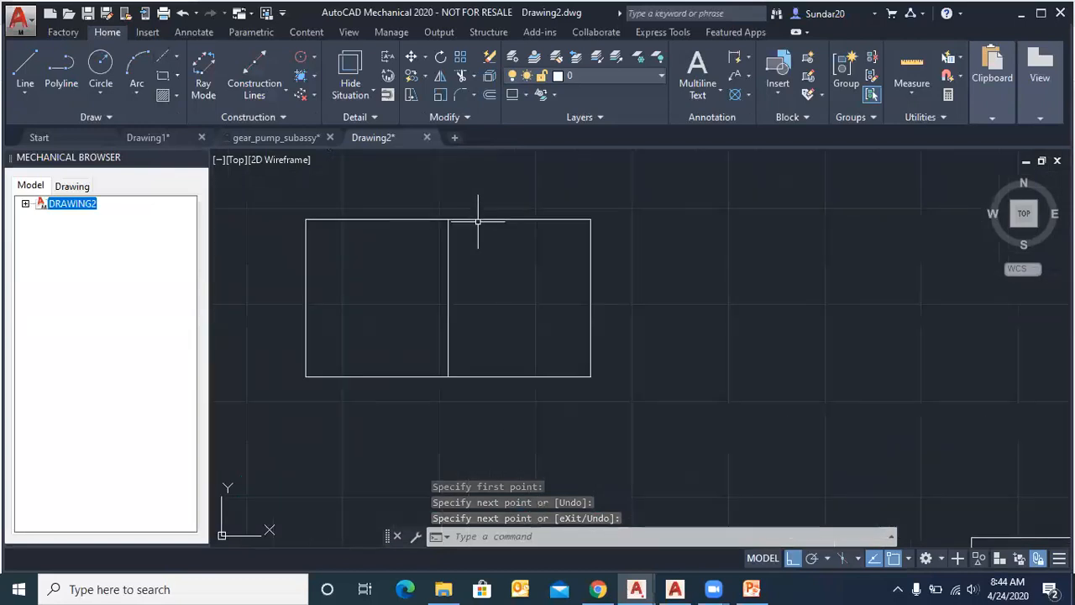
{"action": "left_click", "coordinate": [375, 116]}
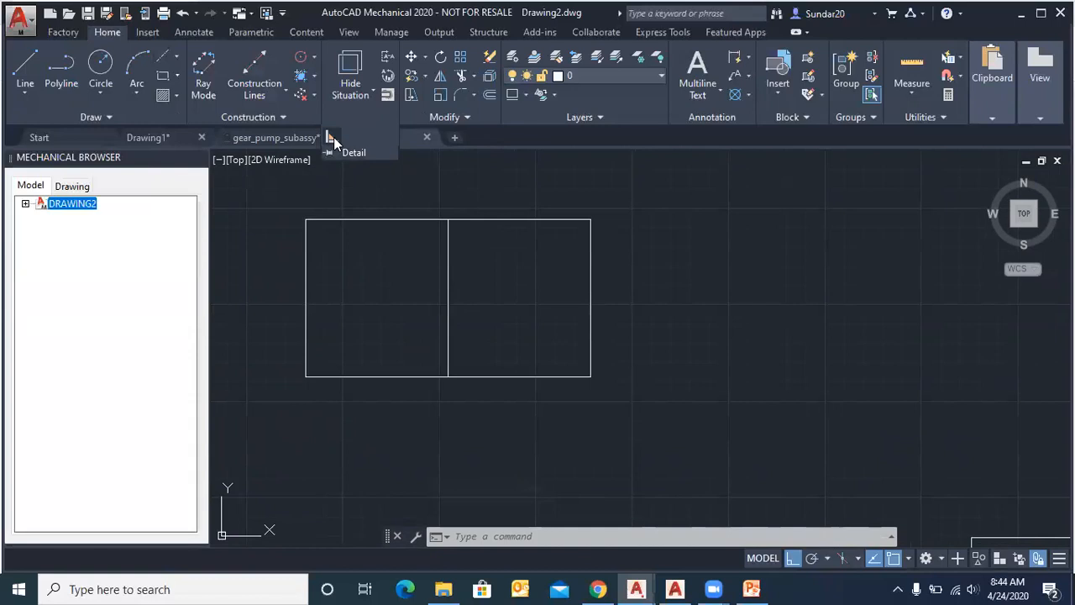
{"action": "left_click", "coordinate": [333, 137]}
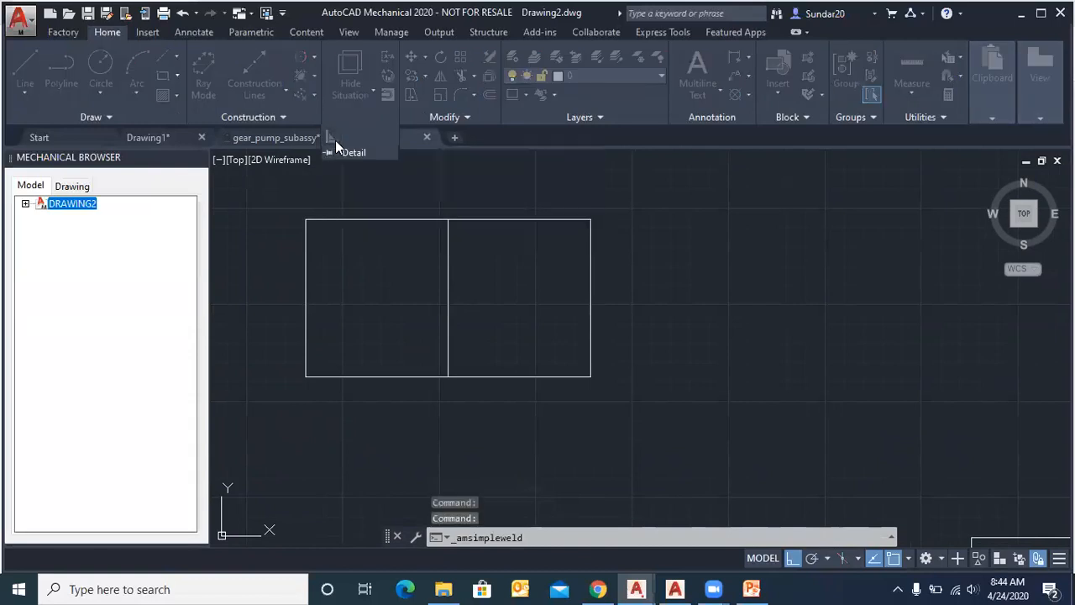
{"action": "left_click_drag", "start_coordinate": [566, 153], "coordinate": [794, 132]}
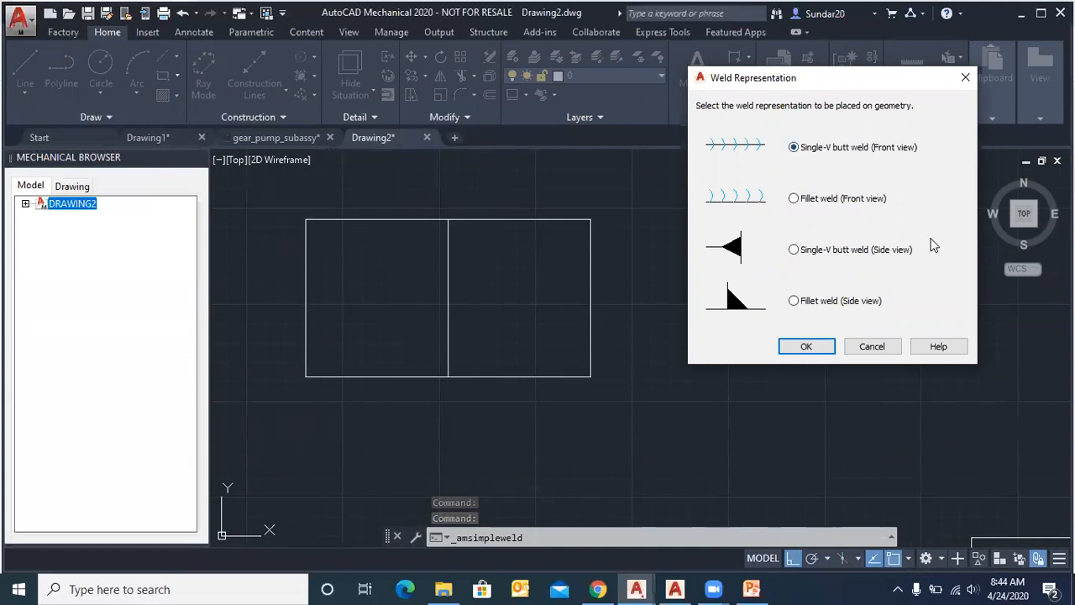
{"action": "left_click", "coordinate": [818, 348]}
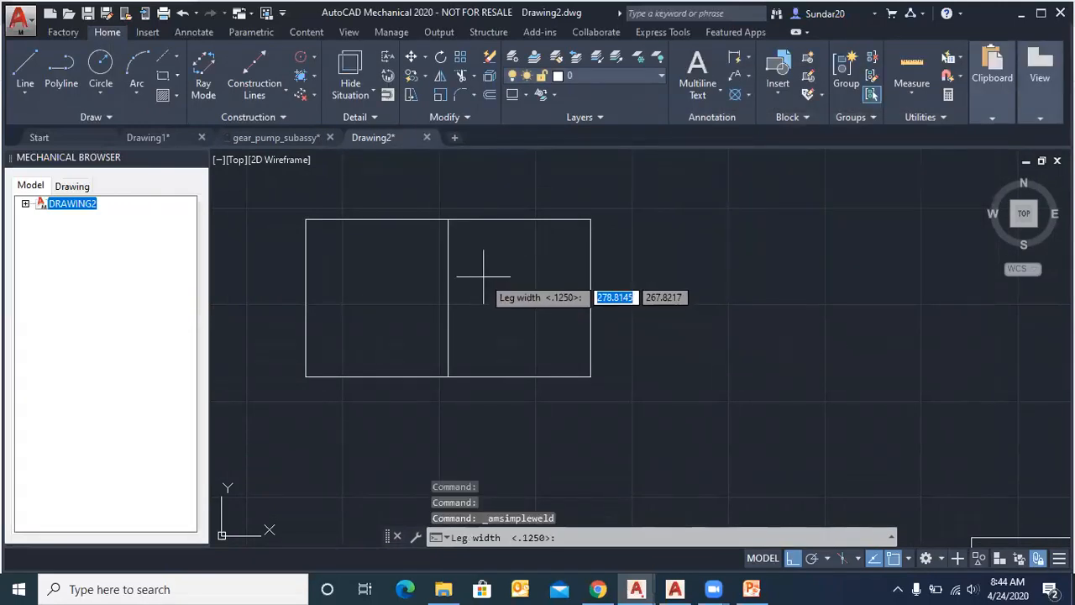
{"action": "type", "text": "30"}
{"action": "key", "text": "Return"}
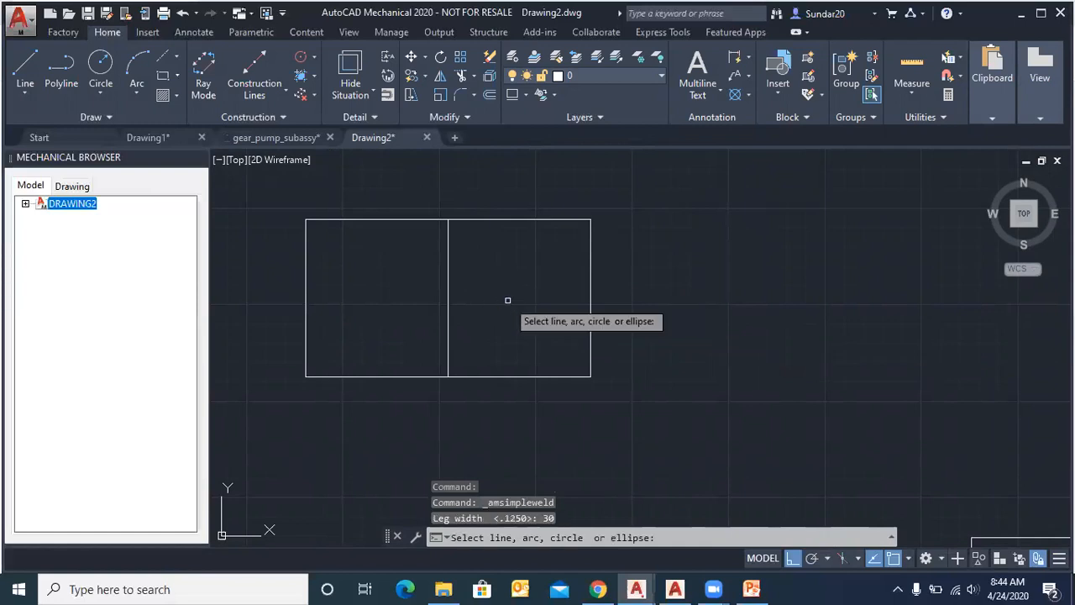
{"action": "left_click", "coordinate": [448, 234]}
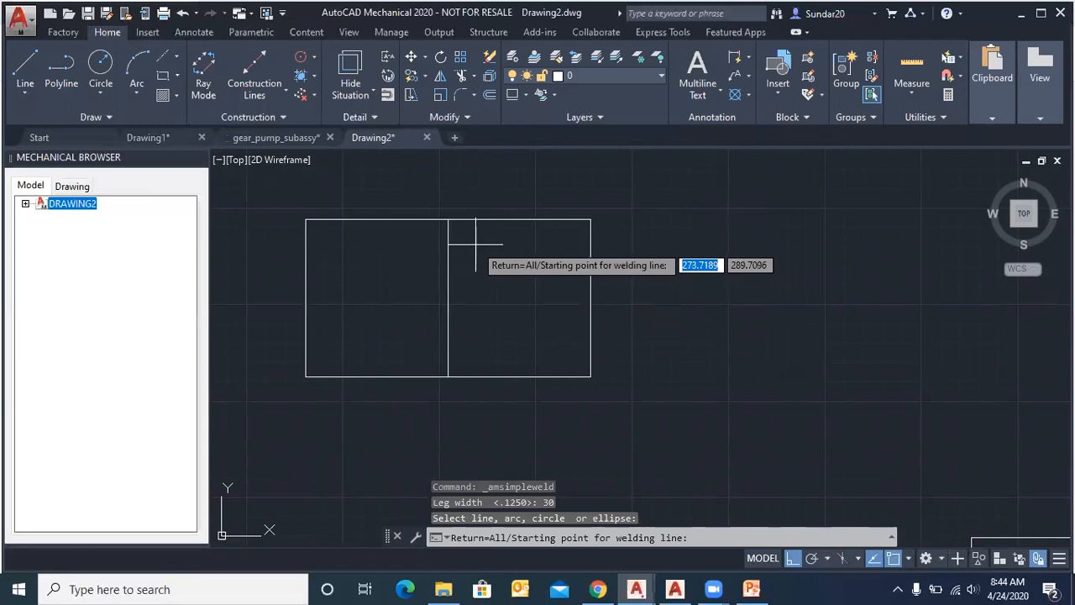
{"action": "key", "text": "Return"}
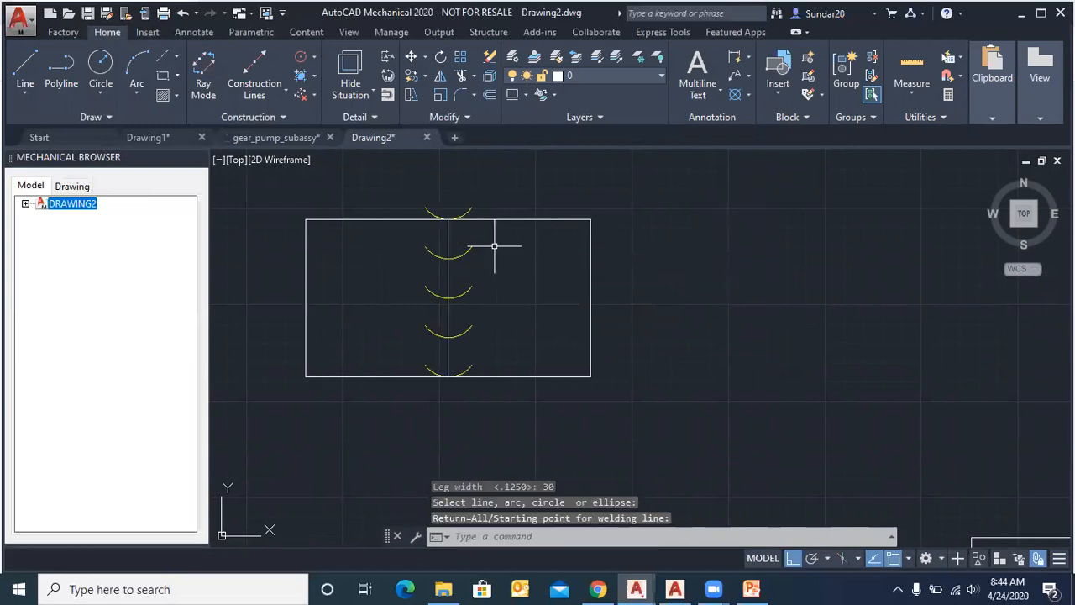
Step: Draw a tall, narrow rectangle by two corners just to the right of the welded rectangle
{"action": "scroll", "coordinate": [452, 215], "scroll_direction": "up", "scroll_amount": 2}
{"action": "scroll", "coordinate": [422, 227], "scroll_direction": "down", "scroll_amount": 2}
{"action": "scroll", "coordinate": [423, 227], "scroll_direction": "up", "scroll_amount": 1}
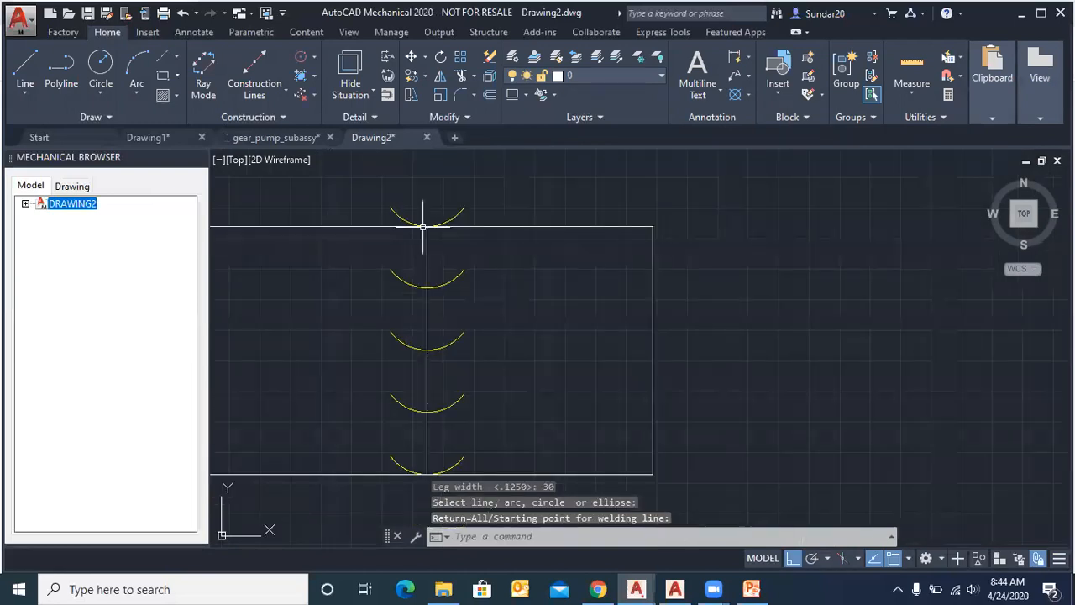
{"action": "scroll", "coordinate": [398, 241], "scroll_direction": "down", "scroll_amount": 2}
{"action": "scroll", "coordinate": [419, 235], "scroll_direction": "up", "scroll_amount": 2}
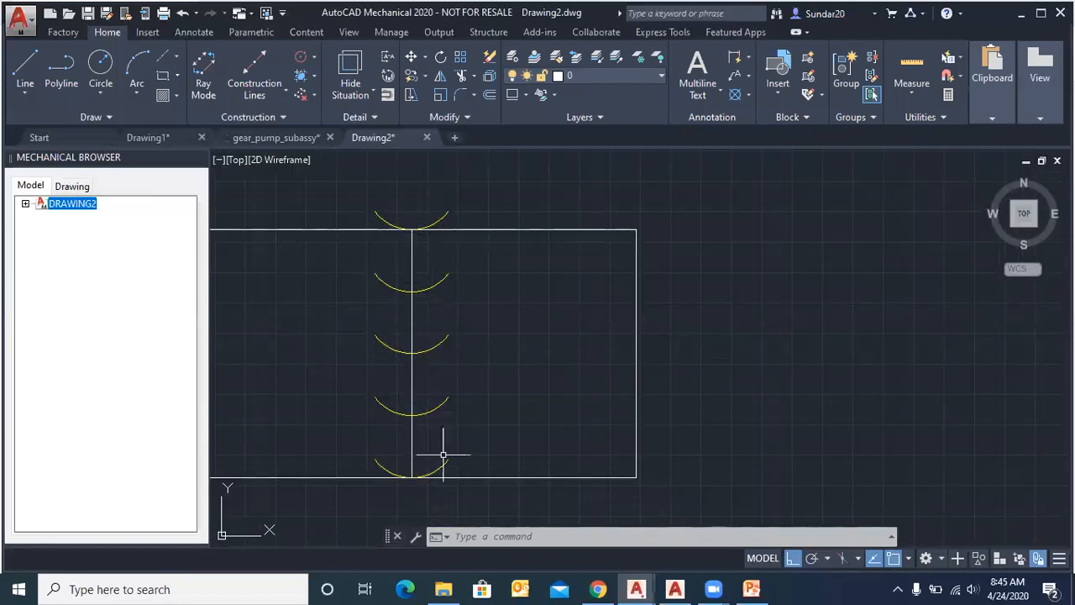
{"action": "scroll", "coordinate": [400, 348], "scroll_direction": "down", "scroll_amount": 2}
{"action": "left_click", "coordinate": [177, 75]}
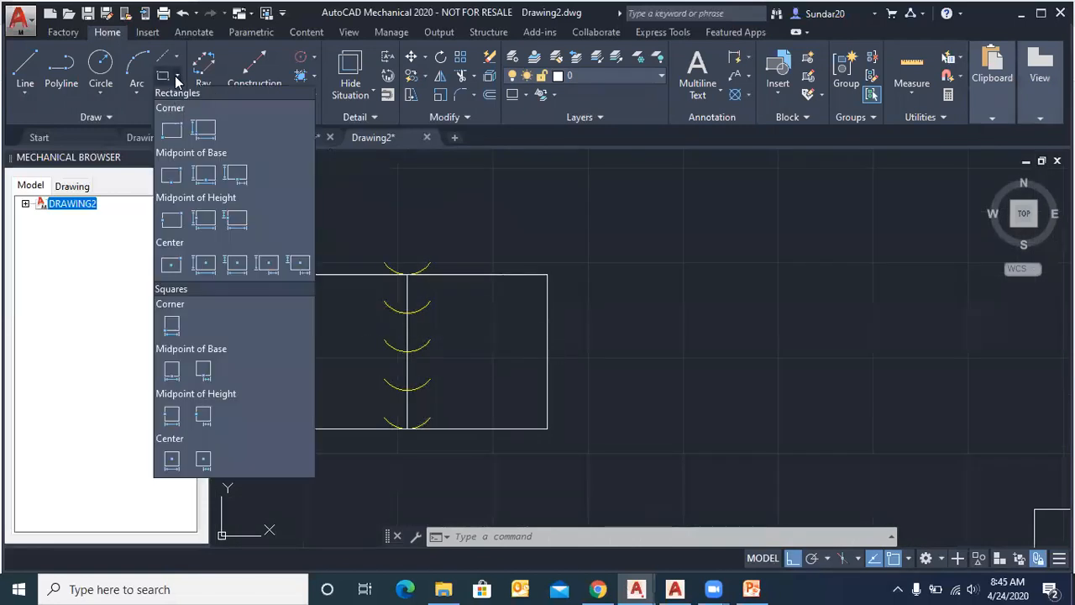
{"action": "left_click", "coordinate": [173, 127]}
{"action": "left_click", "coordinate": [595, 249]}
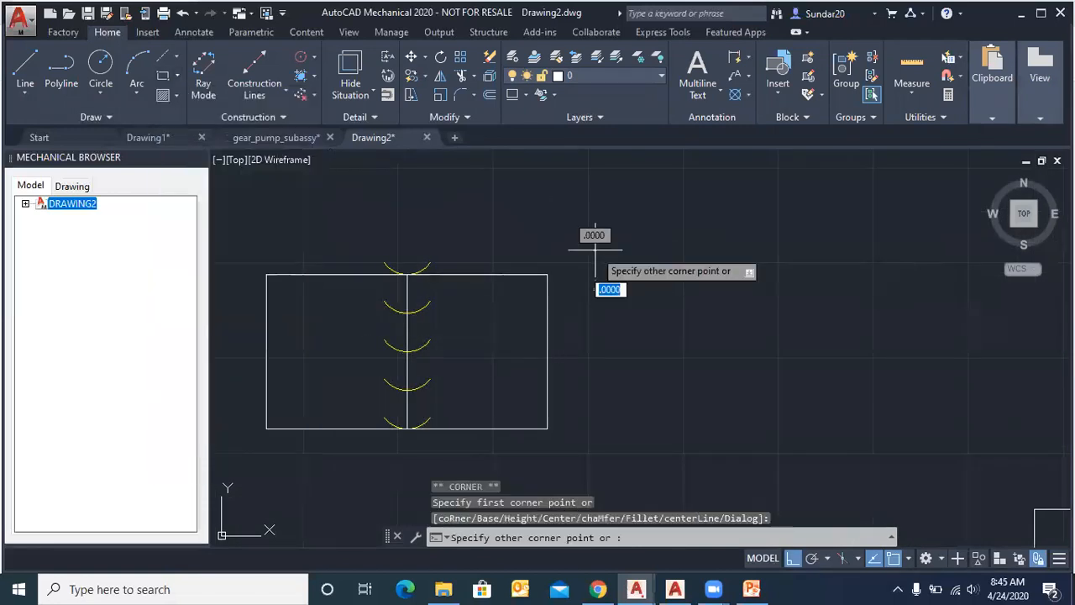
{"action": "left_click", "coordinate": [622, 424]}
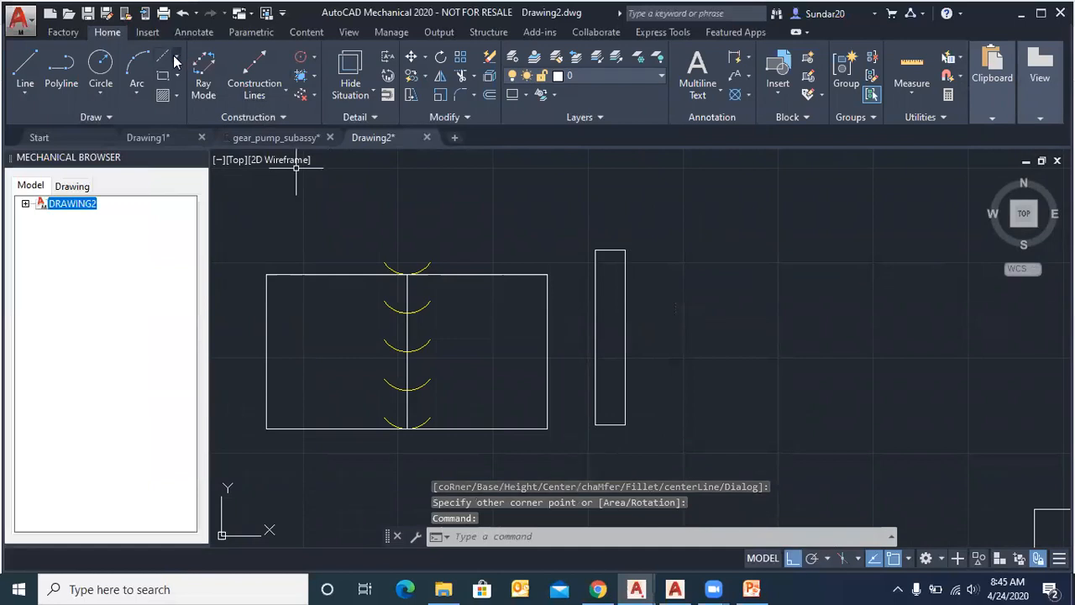
Step: Draw a long, thin horizontal rectangle starting from the narrow rectangle's lower-right corner to form an L shape
{"action": "key", "text": "Return"}
{"action": "left_click", "coordinate": [625, 424]}
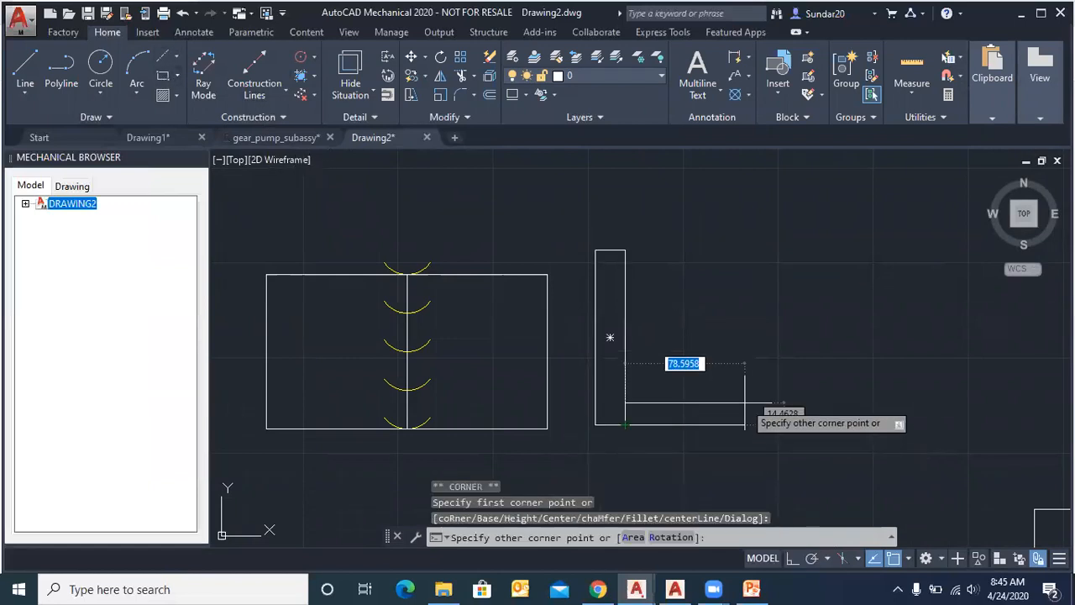
{"action": "left_click", "coordinate": [824, 399]}
{"action": "scroll", "coordinate": [837, 386], "scroll_direction": "up", "scroll_amount": 4}
{"action": "scroll", "coordinate": [549, 322], "scroll_direction": "down", "scroll_amount": 4}
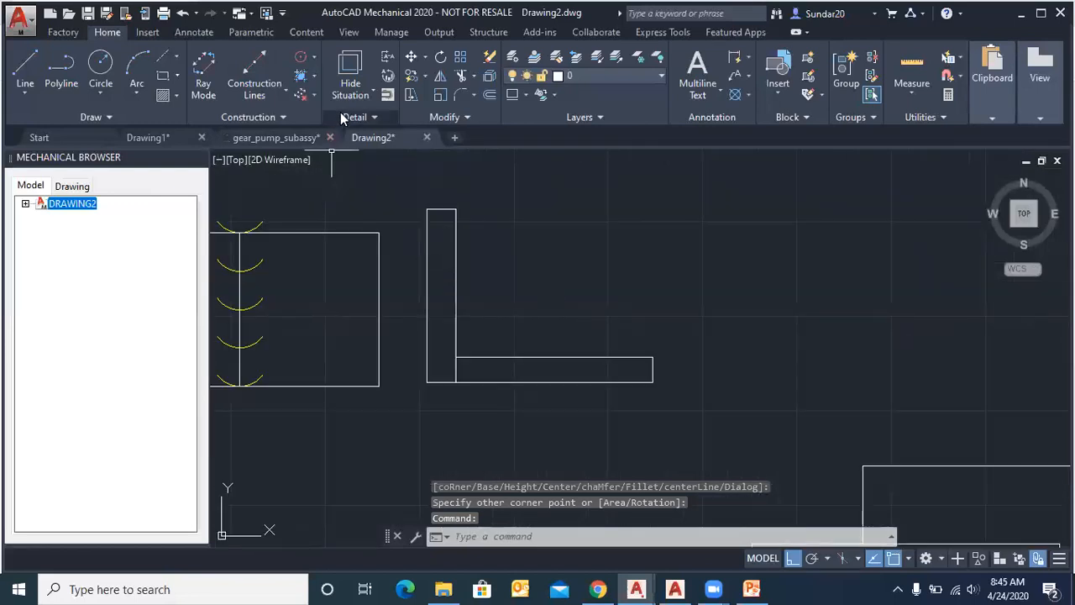
Step: Place a Fillet weld (Side view) with leg width 30 and the default 0 rotation at the inner corner of the L shape
{"action": "left_click", "coordinate": [375, 120]}
{"action": "left_click", "coordinate": [331, 140]}
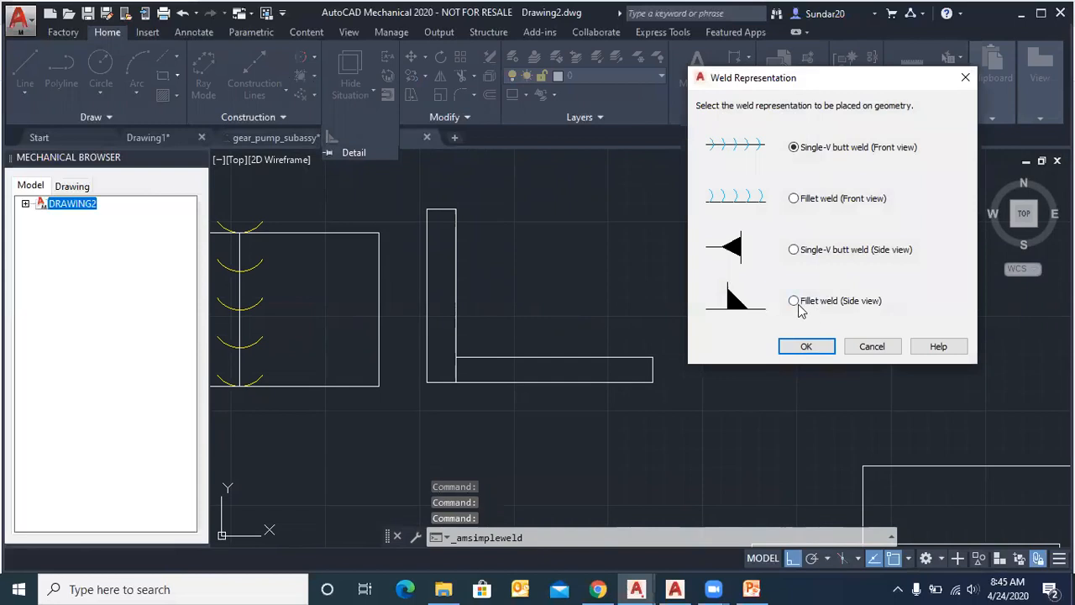
{"action": "left_click", "coordinate": [815, 352]}
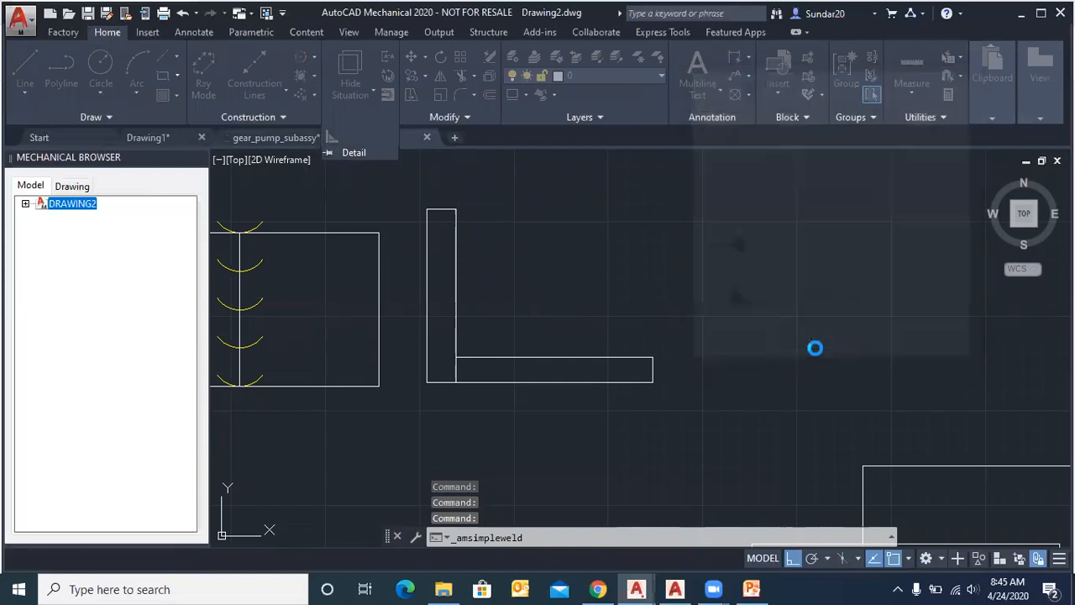
{"action": "scroll", "coordinate": [506, 319], "scroll_direction": "up", "scroll_amount": 2}
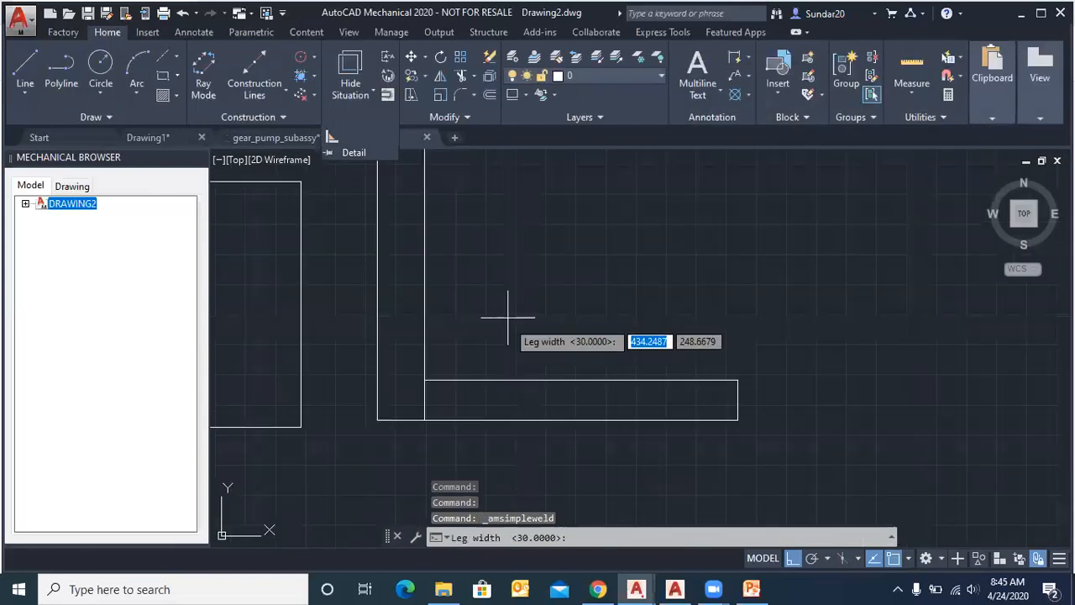
{"action": "type", "text": "30"}
{"action": "key", "text": "Return"}
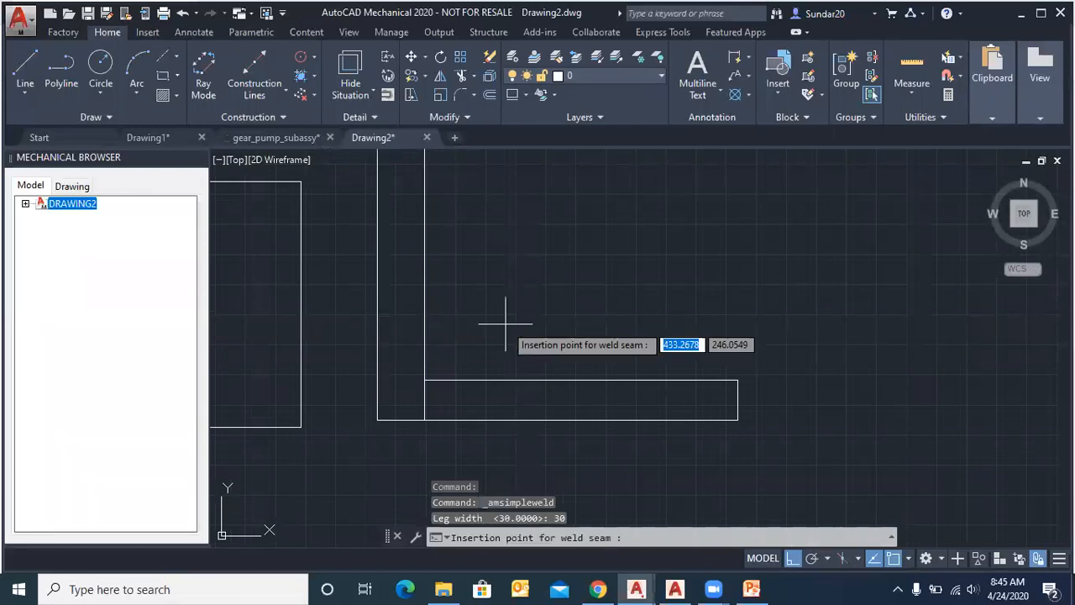
{"action": "left_click", "coordinate": [425, 381]}
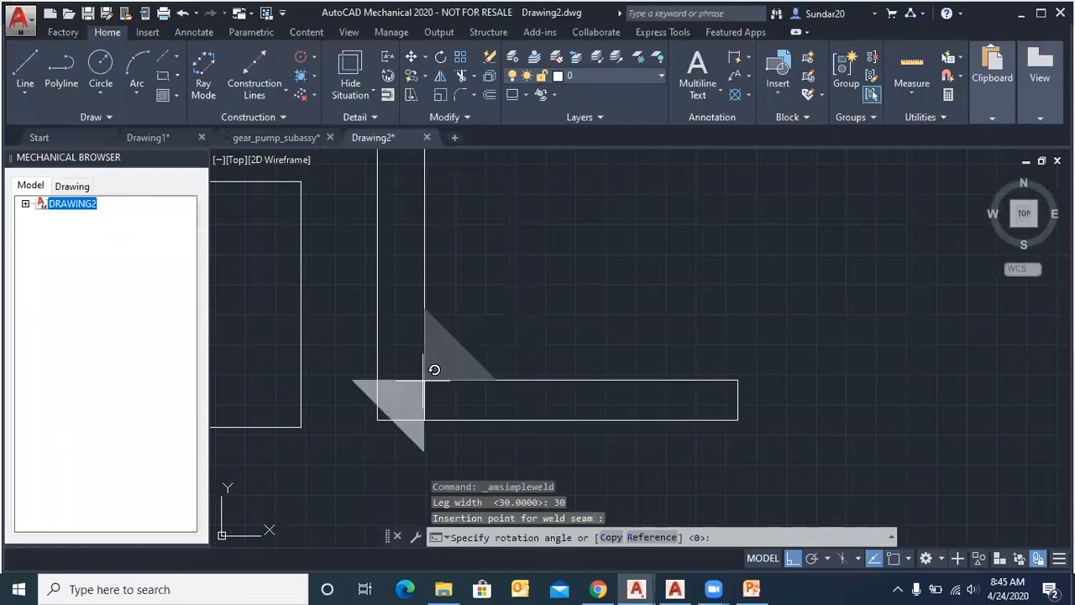
{"action": "key", "text": "Return"}
{"action": "scroll", "coordinate": [605, 290], "scroll_direction": "down", "scroll_amount": 2}
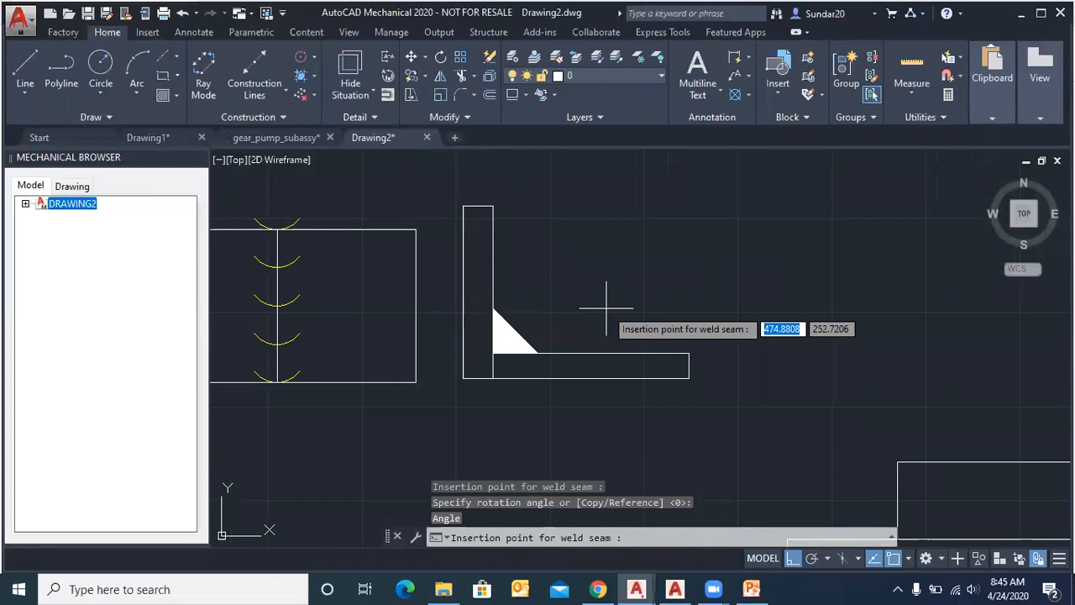
{"action": "scroll", "coordinate": [535, 298], "scroll_direction": "up", "scroll_amount": 2}
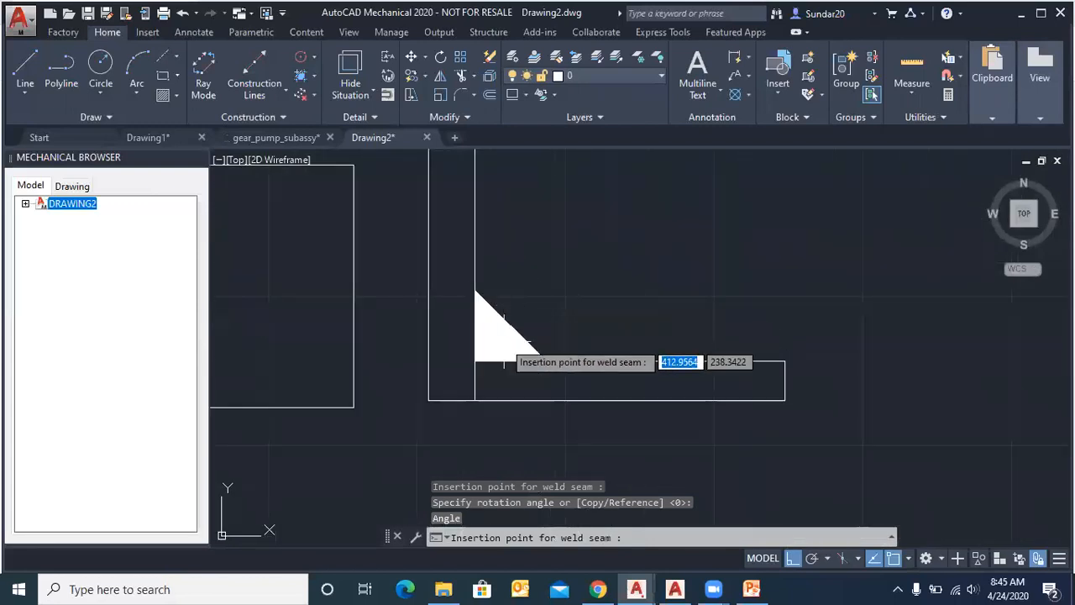
{"action": "scroll", "coordinate": [512, 332], "scroll_direction": "down", "scroll_amount": 2}
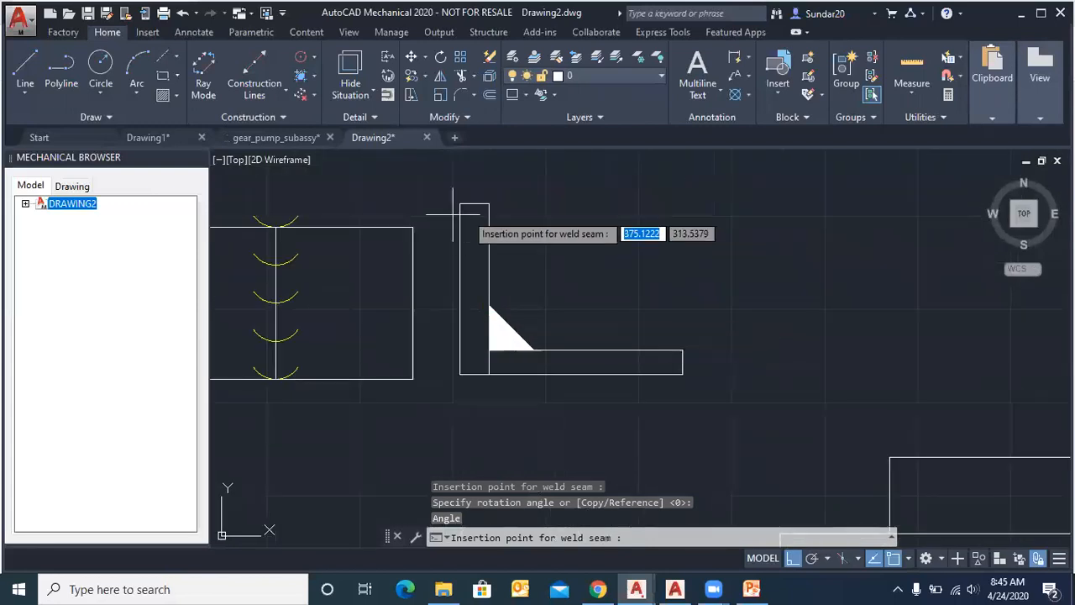
{"action": "key", "text": "Escape"}
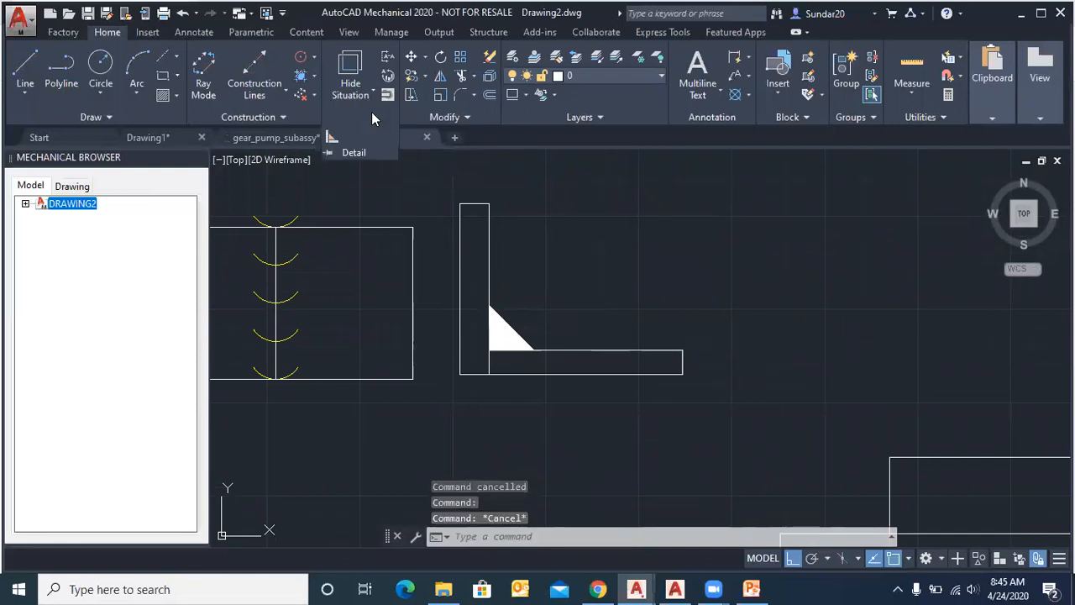
Step: Switch to the gear_pump_subassy drawing and define a circular Detail View area around the left end of the shaft keyway
{"action": "left_click", "coordinate": [370, 90]}
{"action": "left_click", "coordinate": [502, 139]}
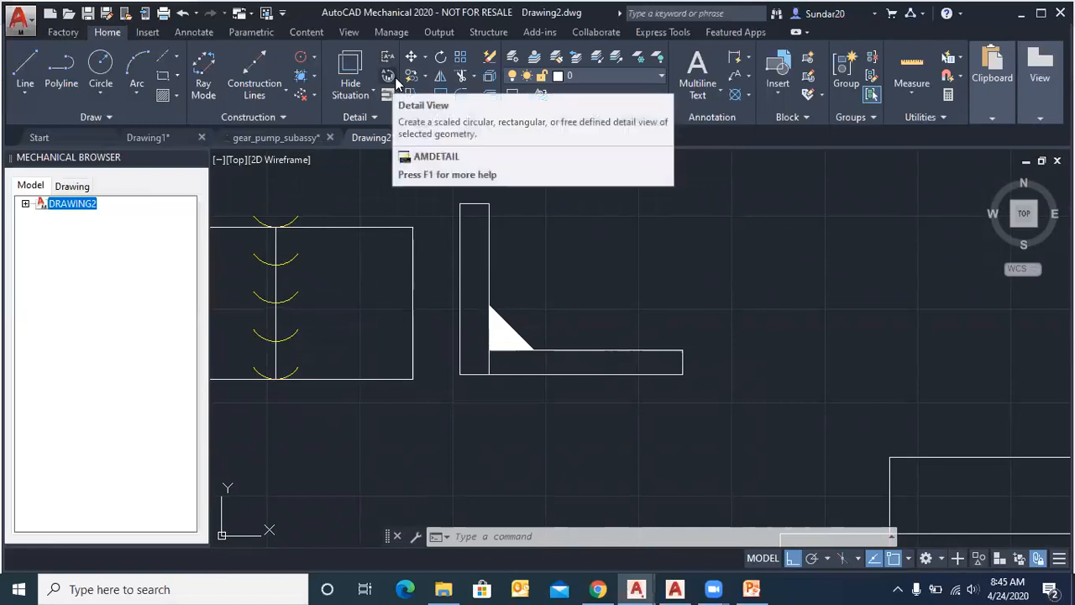
{"action": "left_click", "coordinate": [276, 136]}
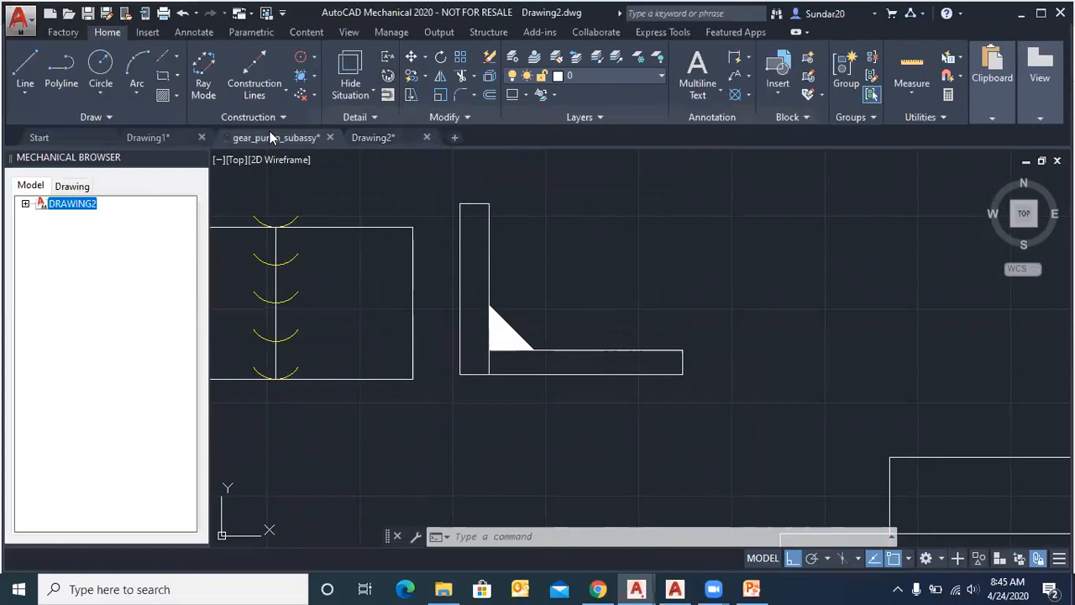
{"action": "scroll", "coordinate": [355, 260], "scroll_direction": "up", "scroll_amount": 5}
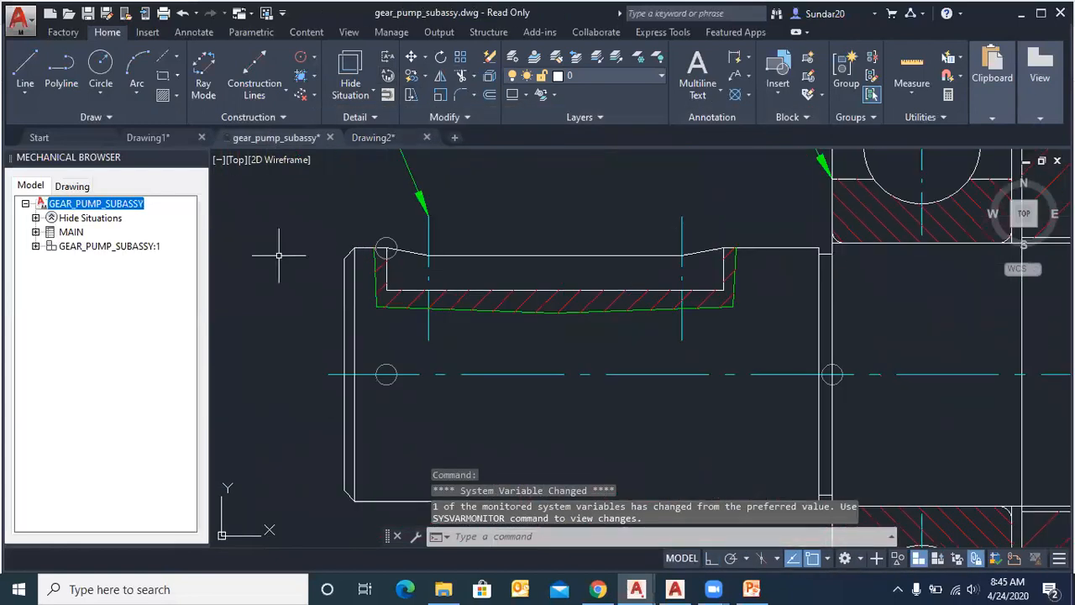
{"action": "left_click", "coordinate": [388, 76]}
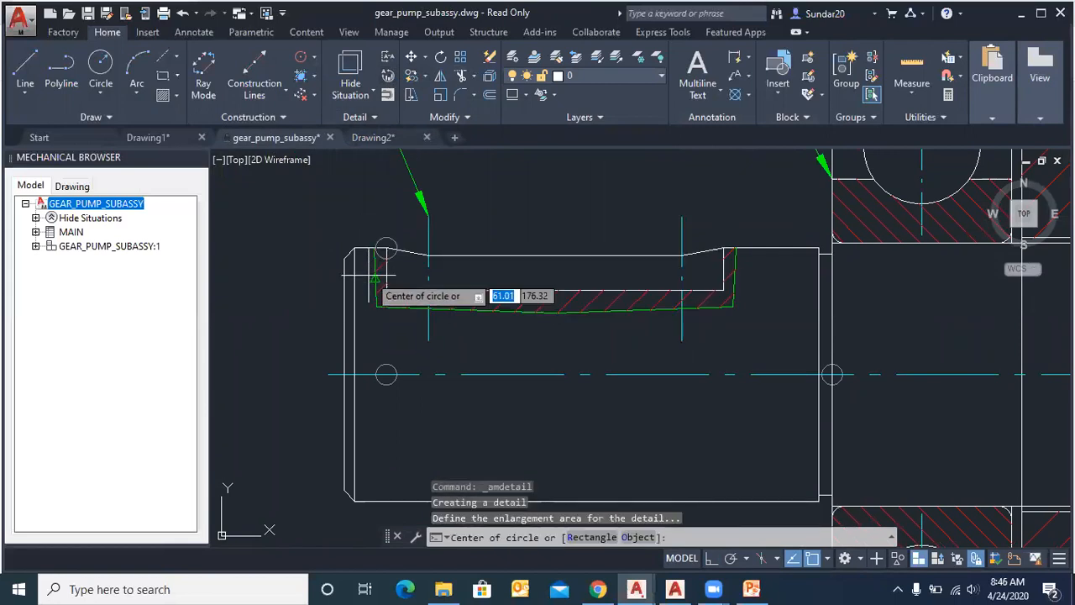
{"action": "left_click", "coordinate": [396, 274]}
{"action": "left_click", "coordinate": [326, 220]}
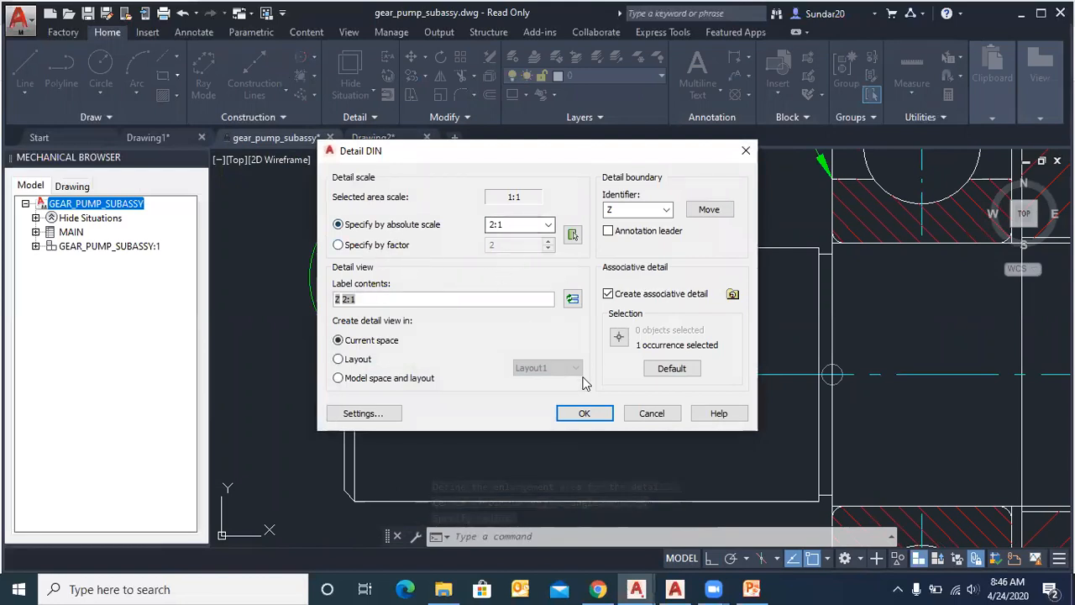
Step: Create associative detail Z at 2:1 scale in the current space and place it in the empty area left of the sheet border
{"action": "left_click", "coordinate": [584, 413]}
{"action": "scroll", "coordinate": [583, 367], "scroll_direction": "down", "scroll_amount": 12}
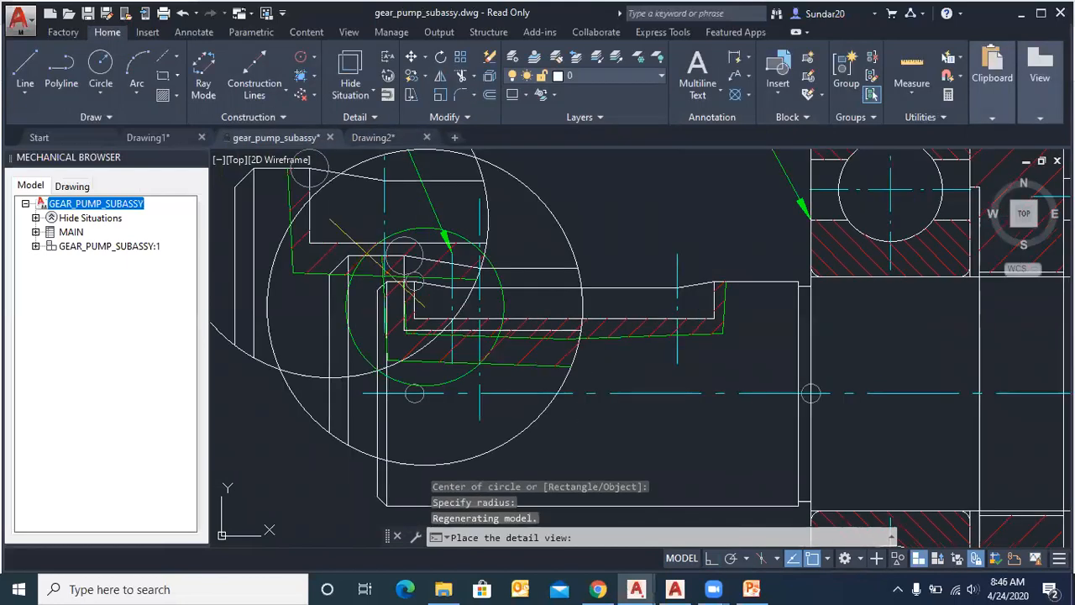
{"action": "scroll", "coordinate": [481, 300], "scroll_direction": "up", "scroll_amount": 5}
{"action": "scroll", "coordinate": [481, 300], "scroll_direction": "up", "scroll_amount": 2}
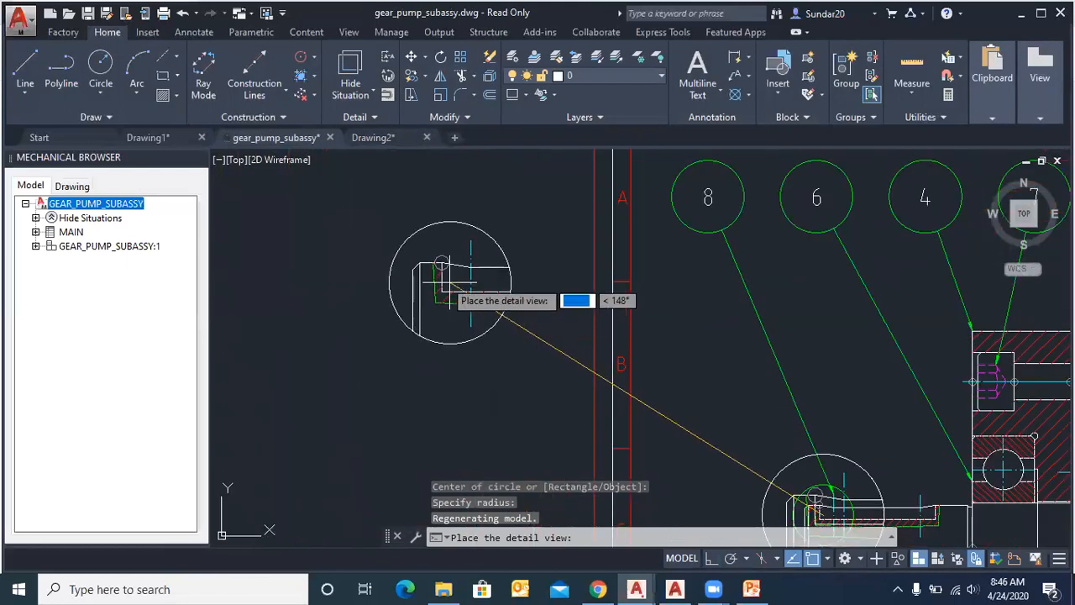
{"action": "left_click", "coordinate": [361, 210]}
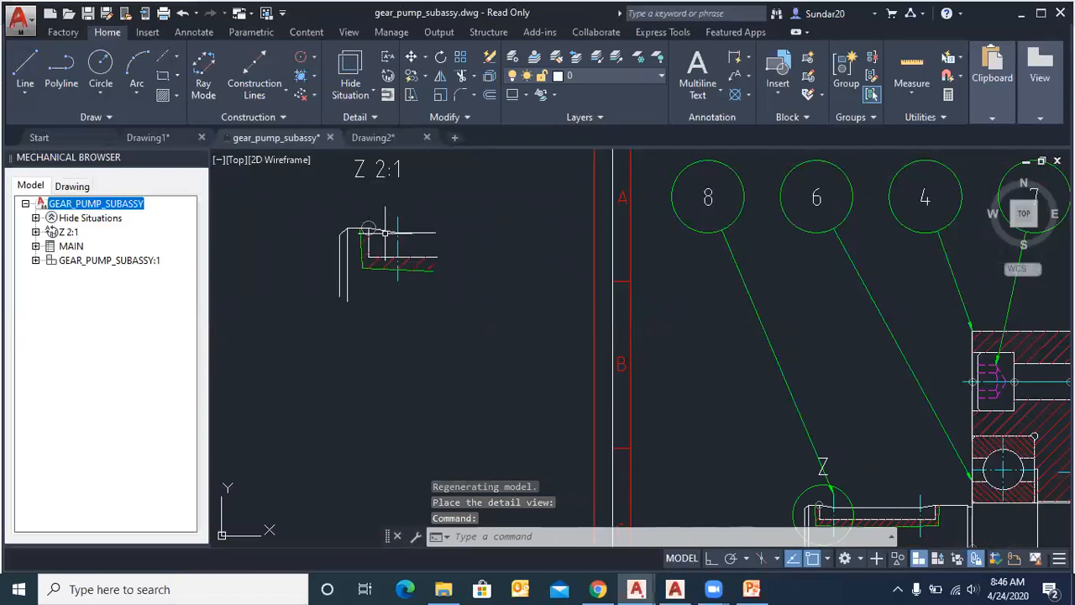
Step: Undo the creation of the 2:1 detail view Z in the gear_pump_subassy drawing
{"action": "scroll", "coordinate": [384, 231], "scroll_direction": "down", "scroll_amount": 2}
{"action": "scroll", "coordinate": [689, 400], "scroll_direction": "up", "scroll_amount": 4}
{"action": "scroll", "coordinate": [686, 406], "scroll_direction": "down", "scroll_amount": 3}
{"action": "scroll", "coordinate": [400, 252], "scroll_direction": "up", "scroll_amount": 2}
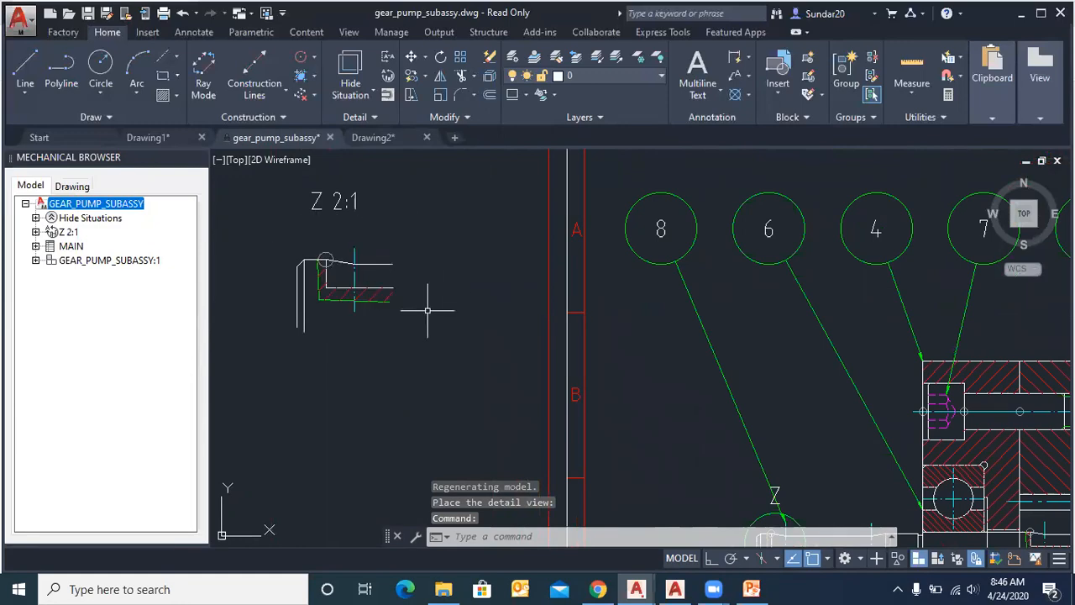
{"action": "key", "text": "ctrl+z"}
{"action": "key", "text": "ctrl+z"}
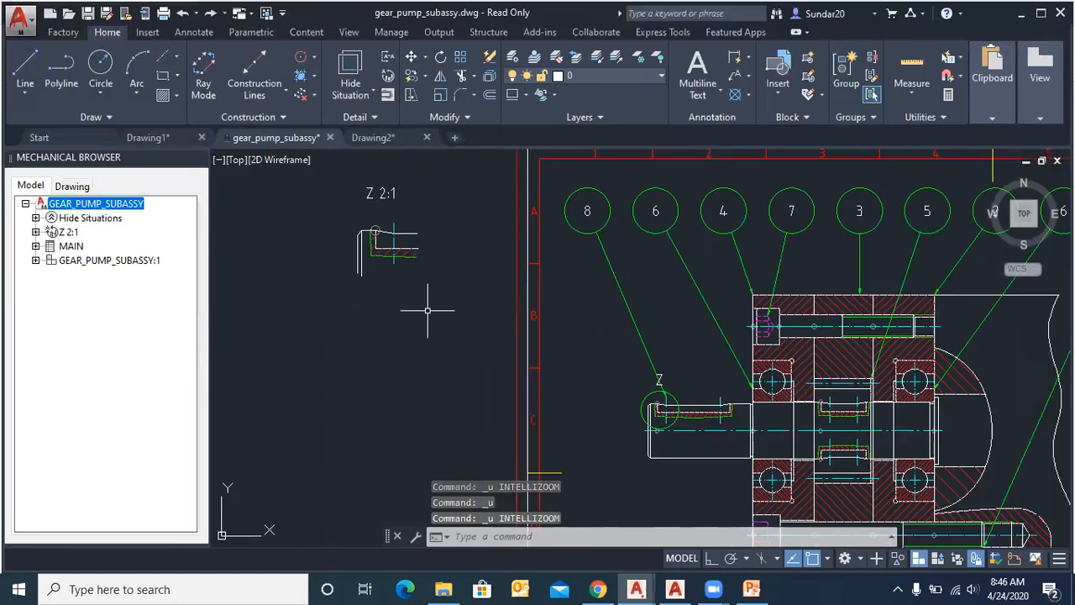
{"action": "key", "text": "ctrl+z"}
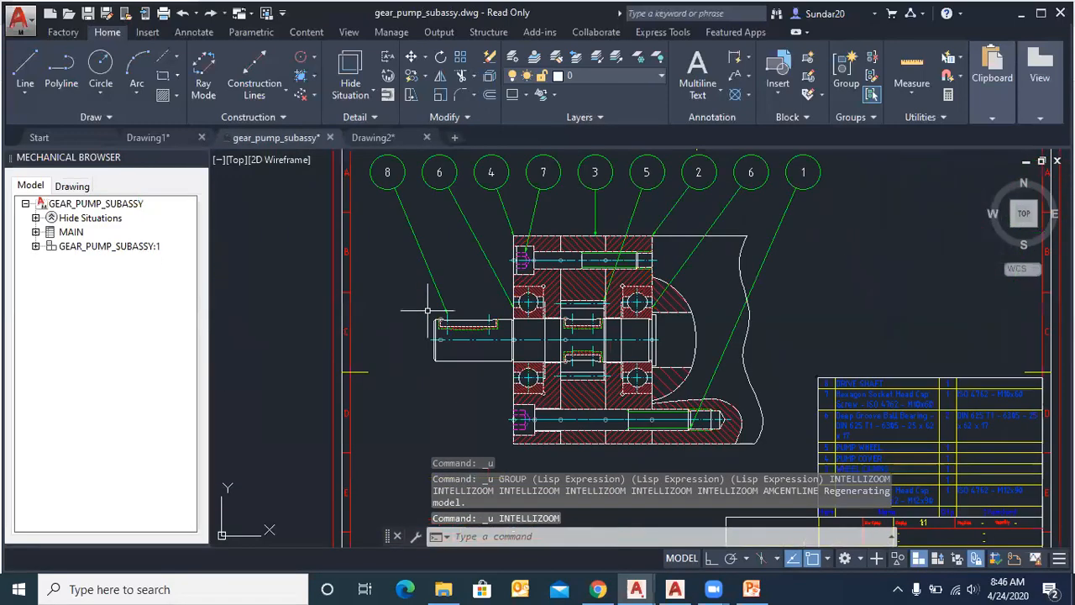
{"action": "scroll", "coordinate": [404, 329], "scroll_direction": "down", "scroll_amount": 4}
{"action": "scroll", "coordinate": [579, 262], "scroll_direction": "up", "scroll_amount": 2}
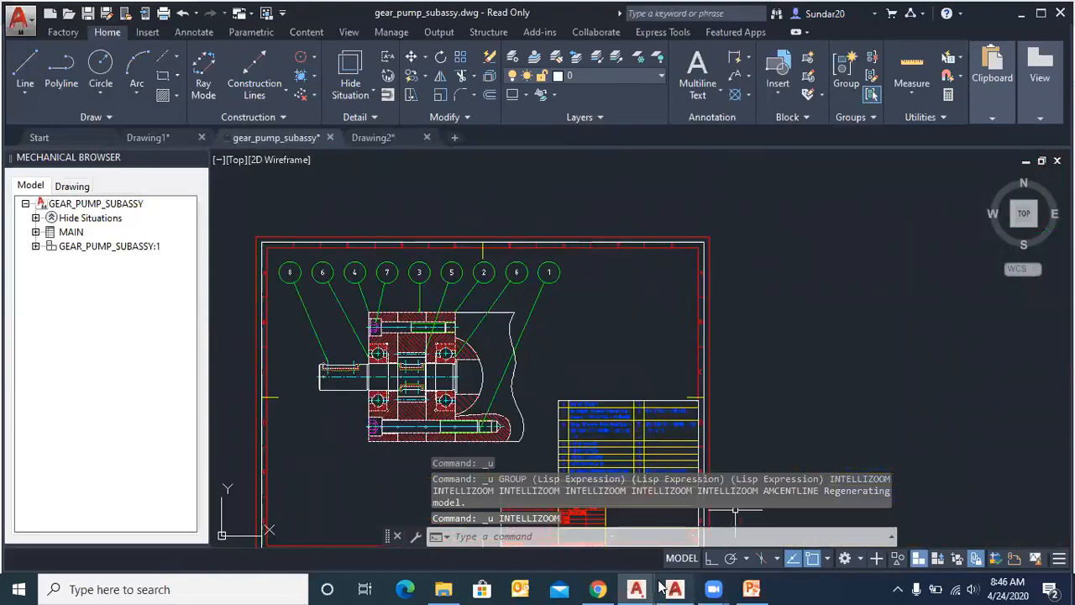
Step: Switch to Drawing2 and draw a circle in the empty area to the right of the welded L shape
{"action": "left_click", "coordinate": [370, 137]}
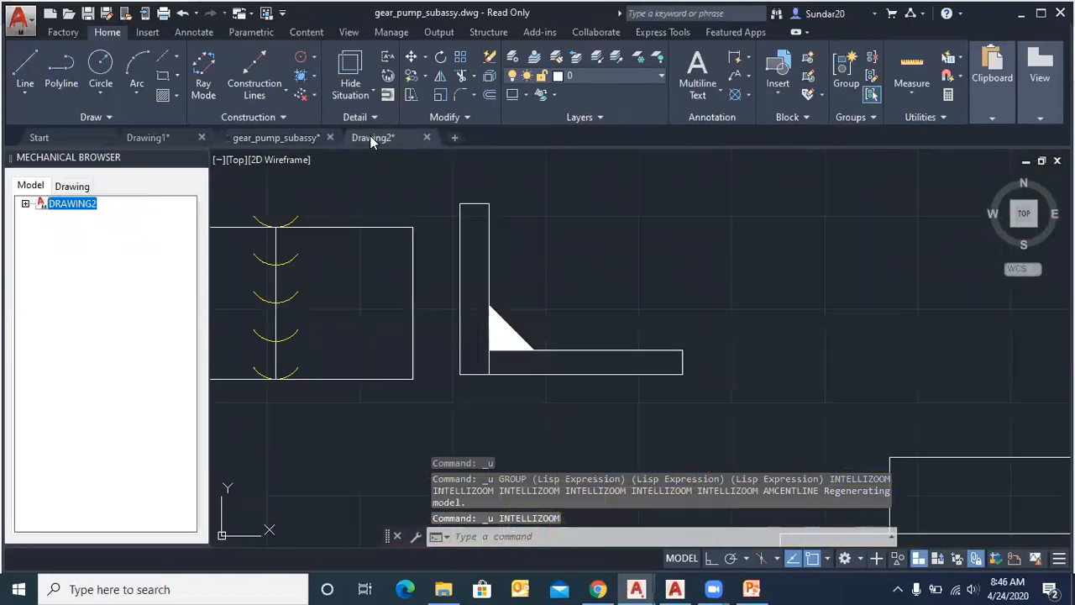
{"action": "scroll", "coordinate": [499, 233], "scroll_direction": "down", "scroll_amount": 2}
{"action": "scroll", "coordinate": [600, 203], "scroll_direction": "up", "scroll_amount": 2}
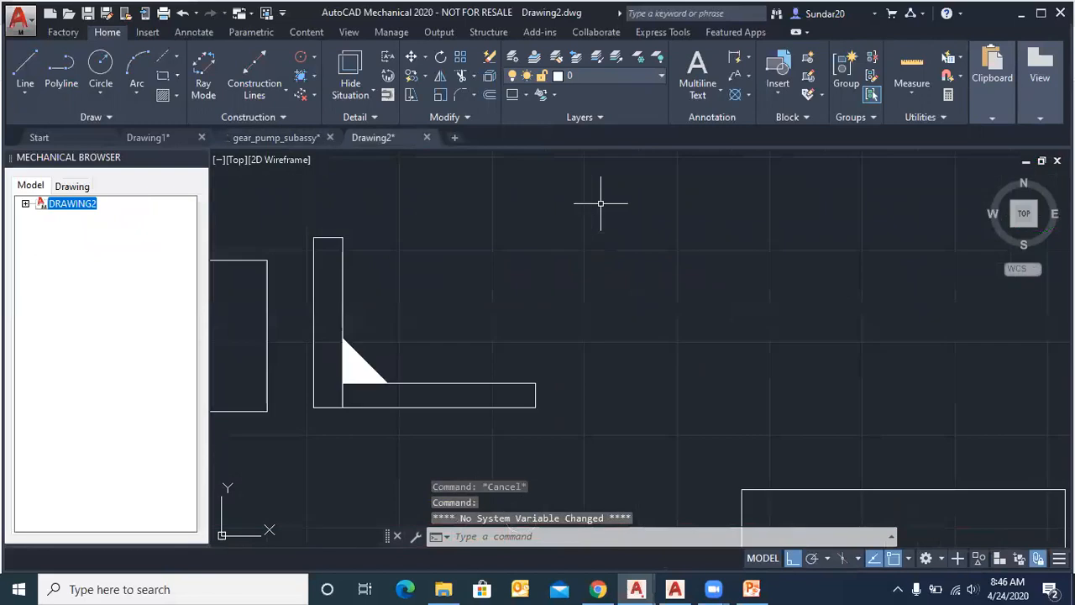
{"action": "left_click", "coordinate": [468, 117]}
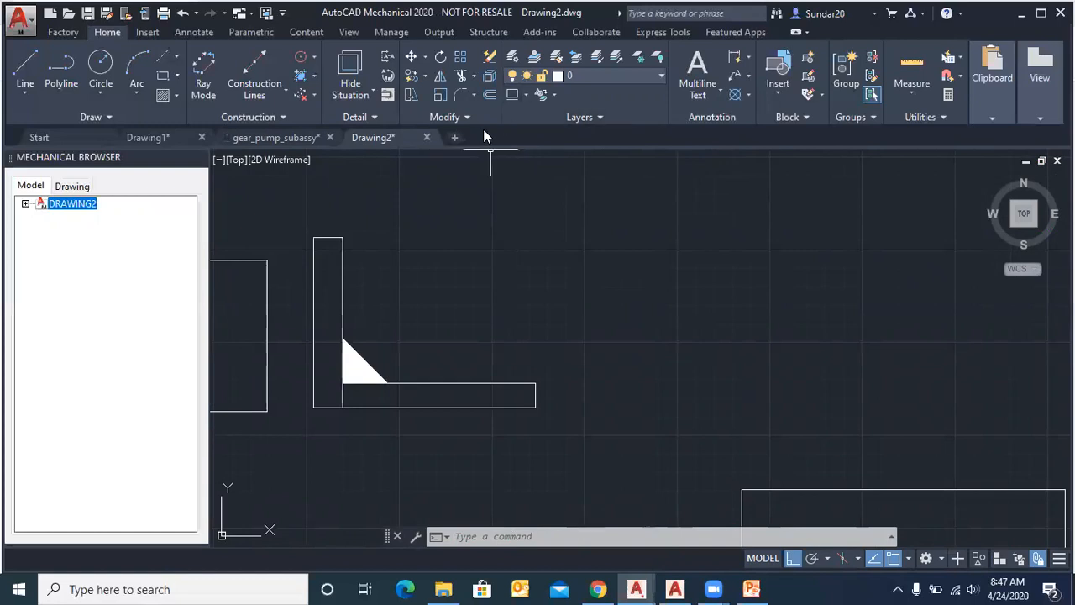
{"action": "scroll", "coordinate": [335, 353], "scroll_direction": "down", "scroll_amount": 5}
{"action": "scroll", "coordinate": [420, 341], "scroll_direction": "up", "scroll_amount": 5}
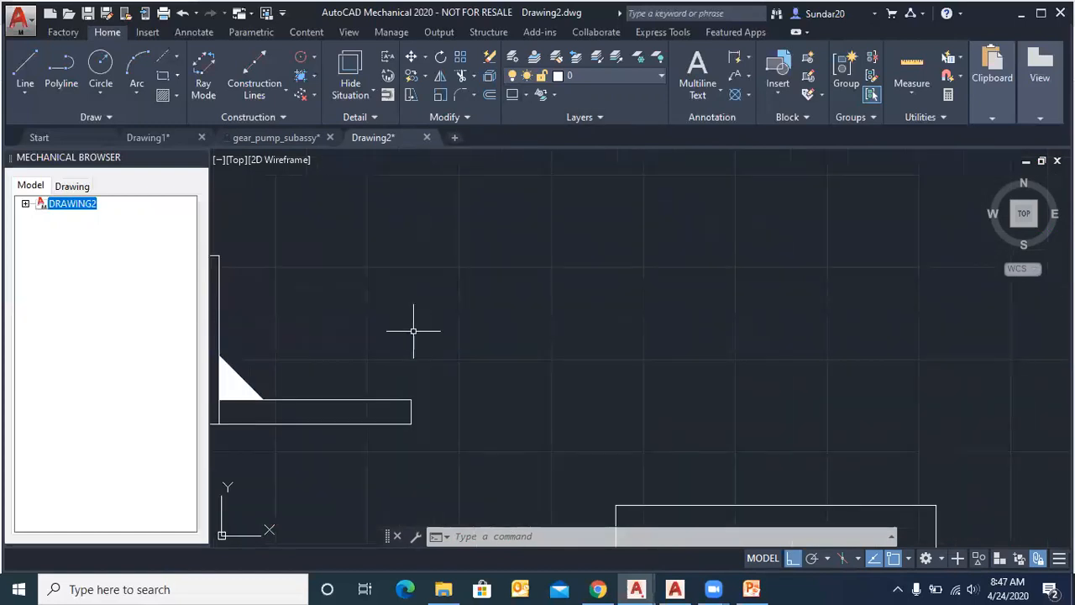
{"action": "left_click", "coordinate": [110, 104]}
{"action": "left_click", "coordinate": [123, 129]}
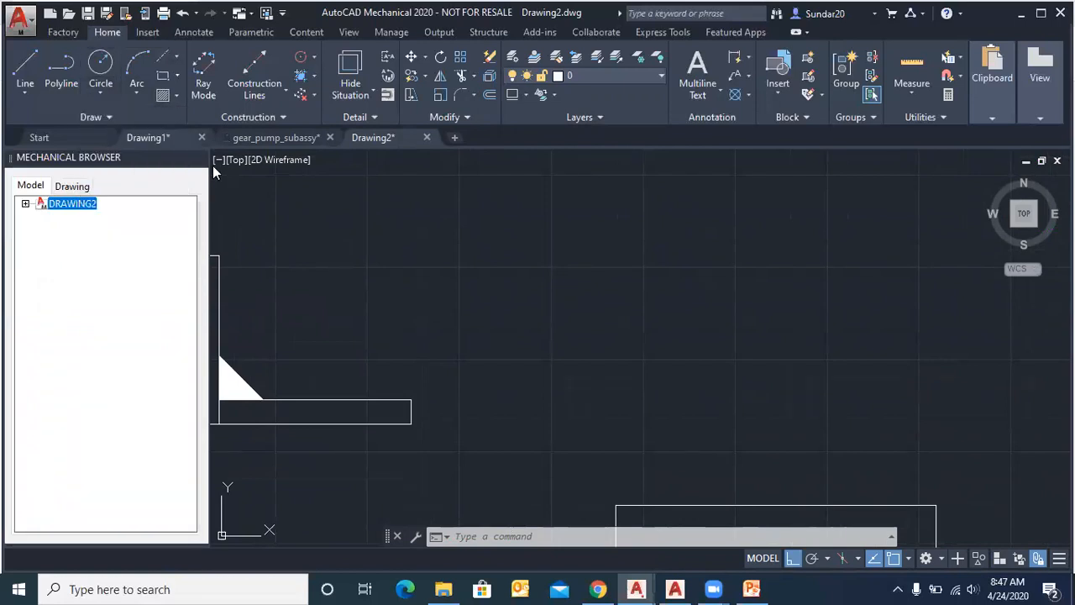
{"action": "left_click", "coordinate": [558, 298]}
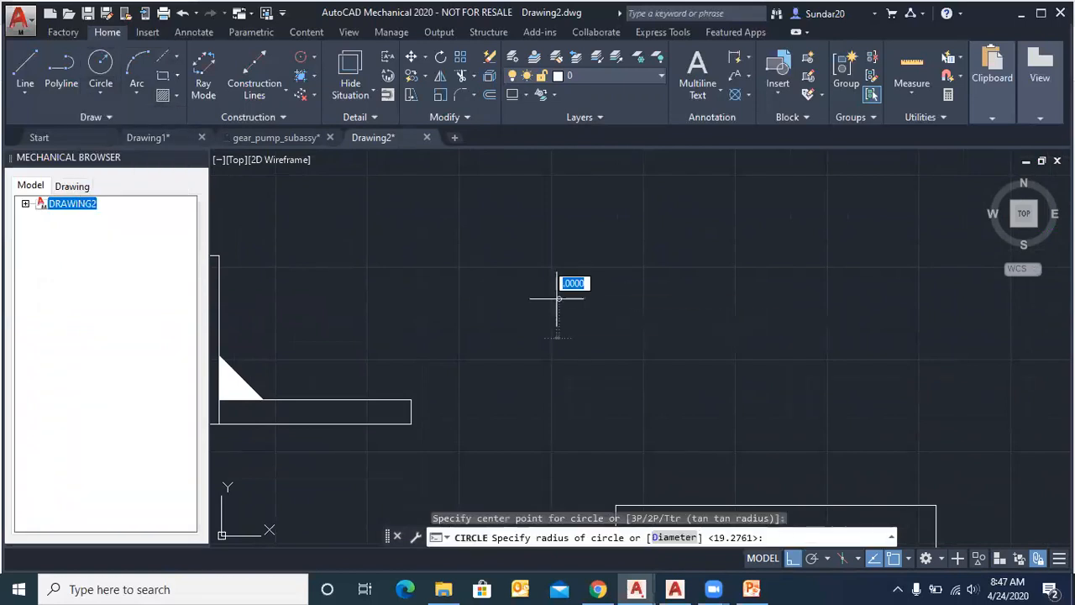
{"action": "left_click", "coordinate": [523, 225]}
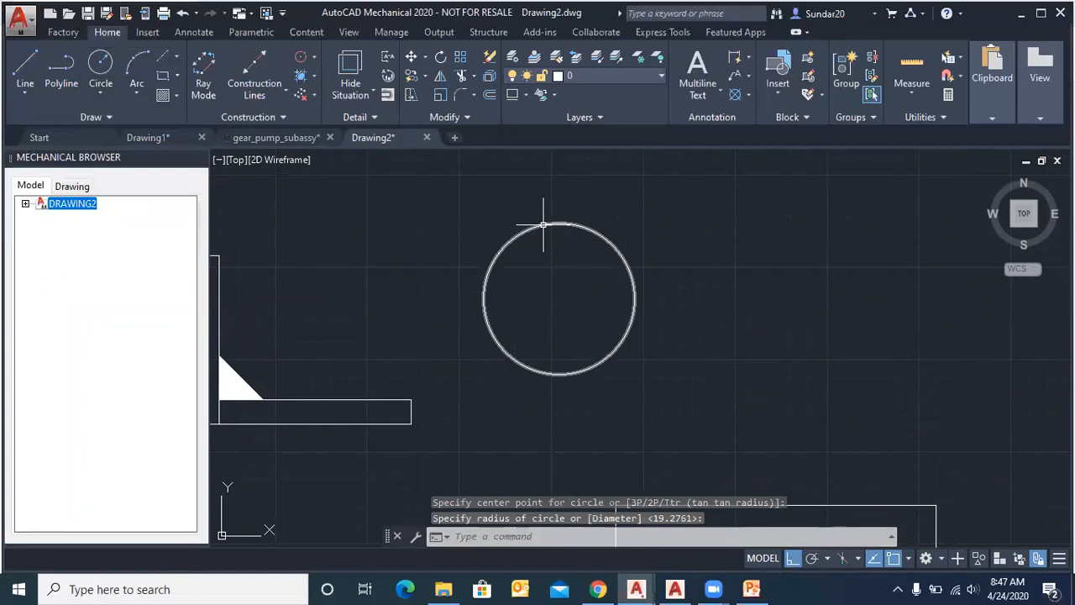
Step: Offset the new circle outward at the multiple distances 20|30|40|100 in a single mechanical offset operation
{"action": "left_click", "coordinate": [490, 93]}
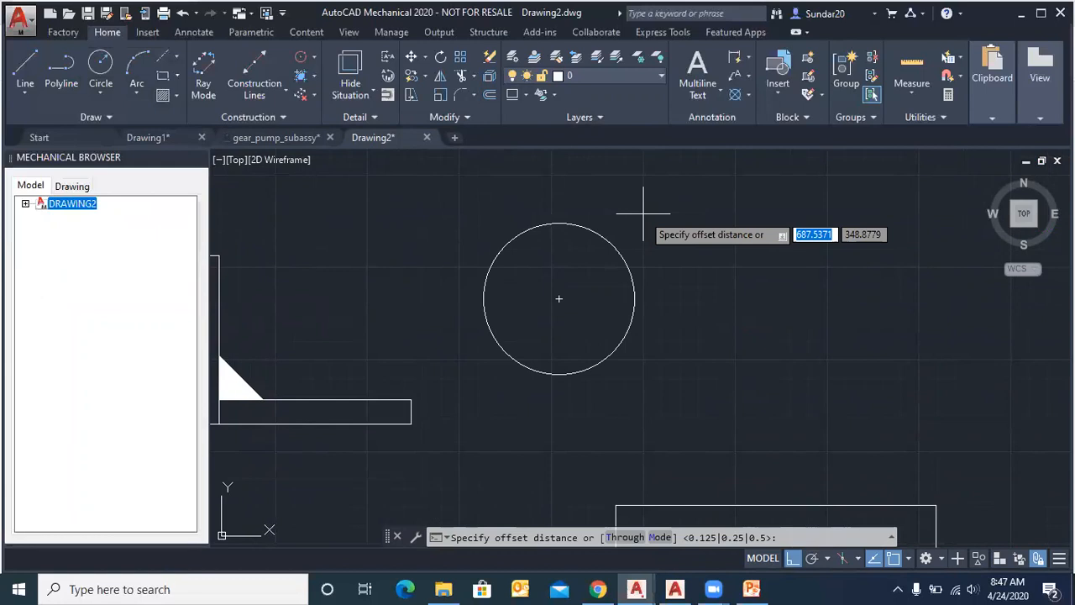
{"action": "scroll", "coordinate": [572, 225], "scroll_direction": "down", "scroll_amount": 3}
{"action": "scroll", "coordinate": [575, 254], "scroll_direction": "up", "scroll_amount": 3}
{"action": "scroll", "coordinate": [578, 259], "scroll_direction": "up", "scroll_amount": 2}
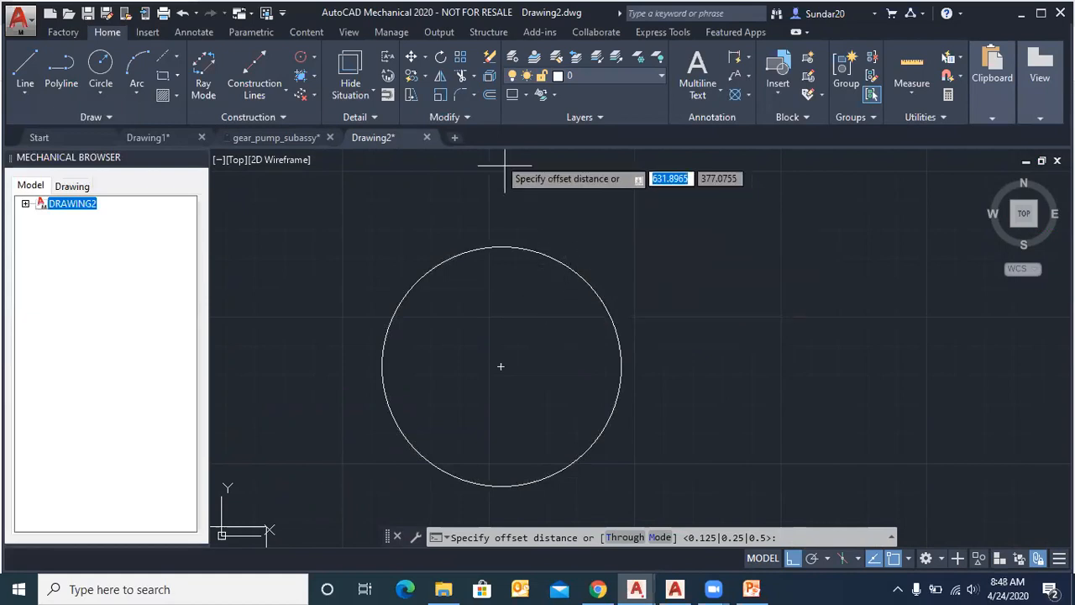
{"action": "left_click", "coordinate": [489, 95]}
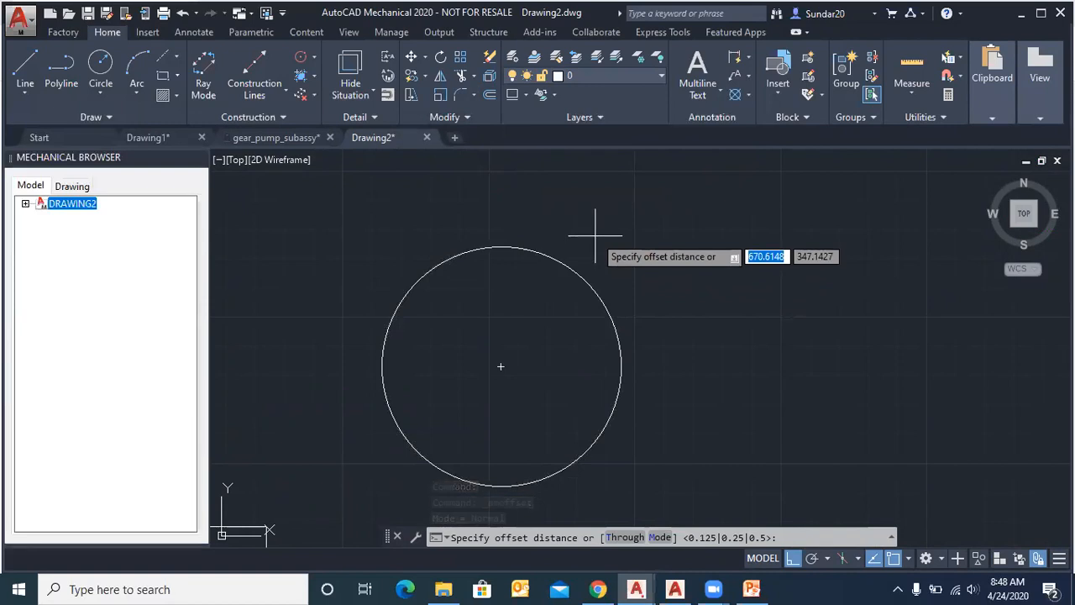
{"action": "type", "text": "20|30"}
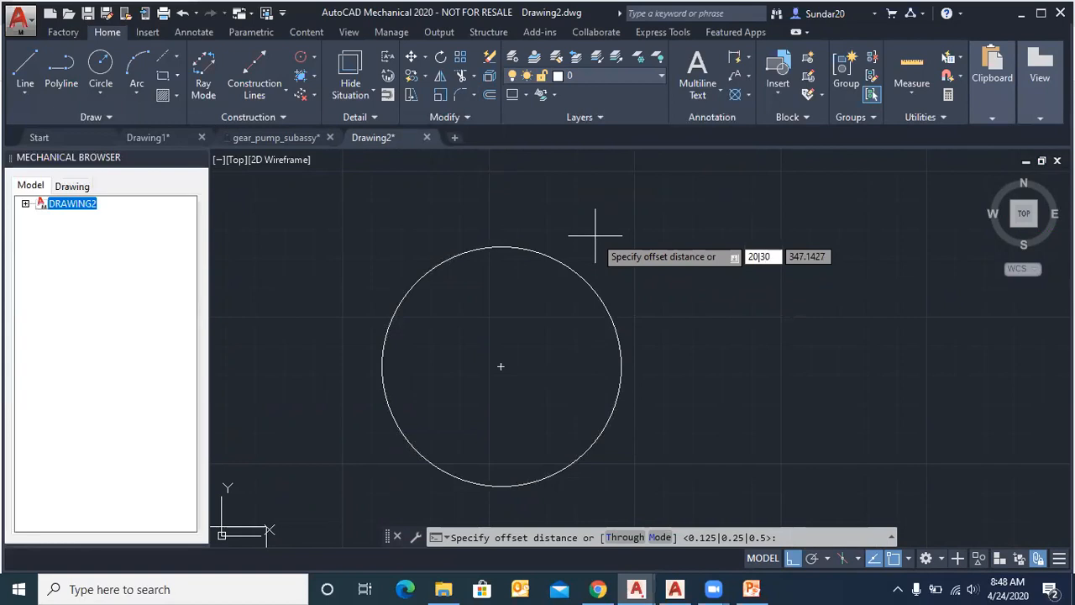
{"action": "type", "text": "|40|"}
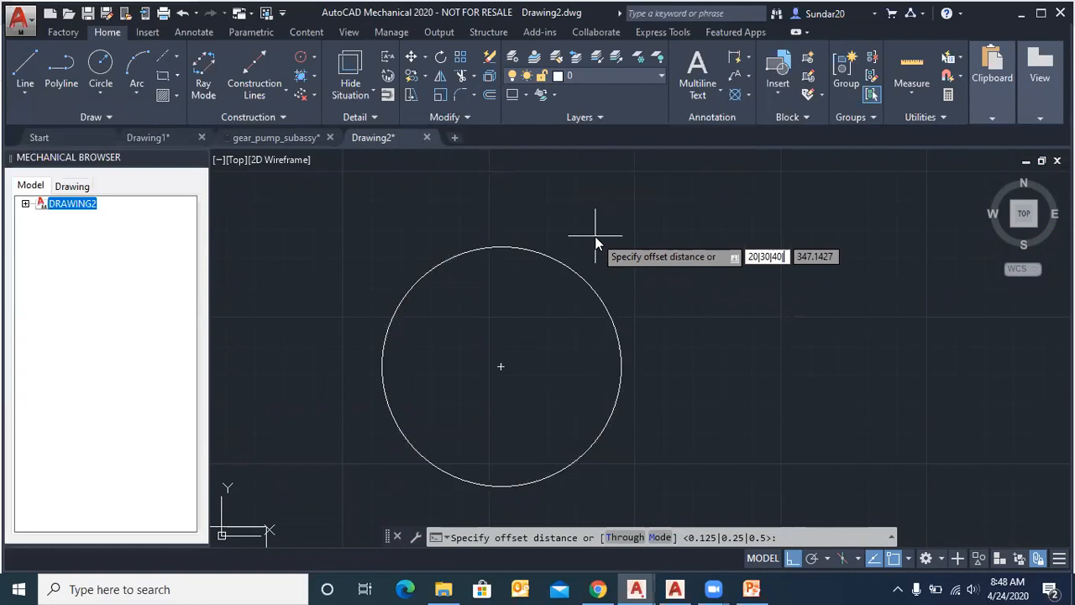
{"action": "type", "text": "100"}
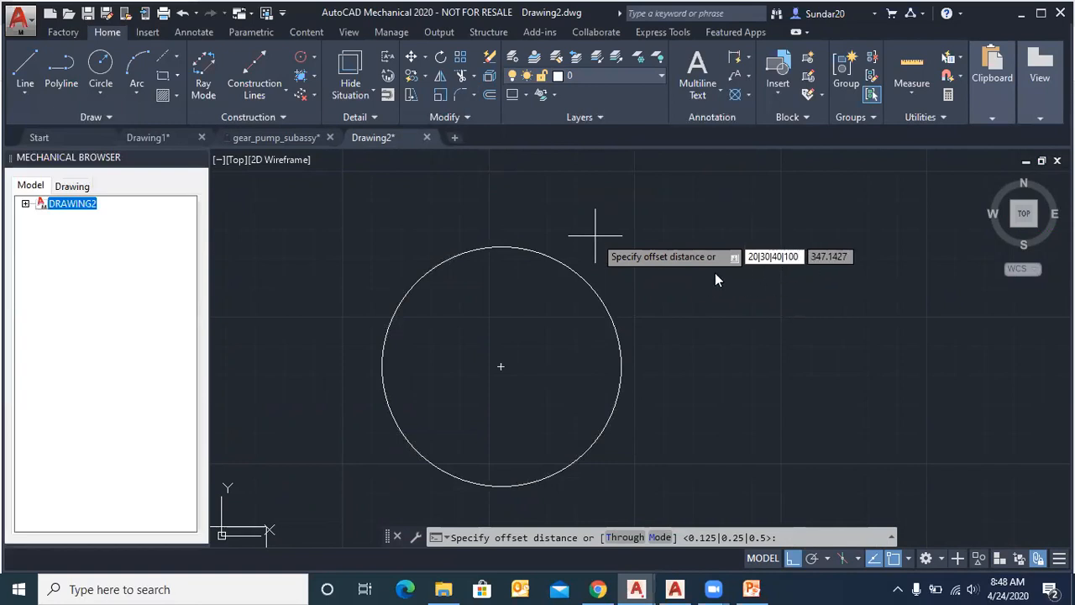
{"action": "key", "text": "Return"}
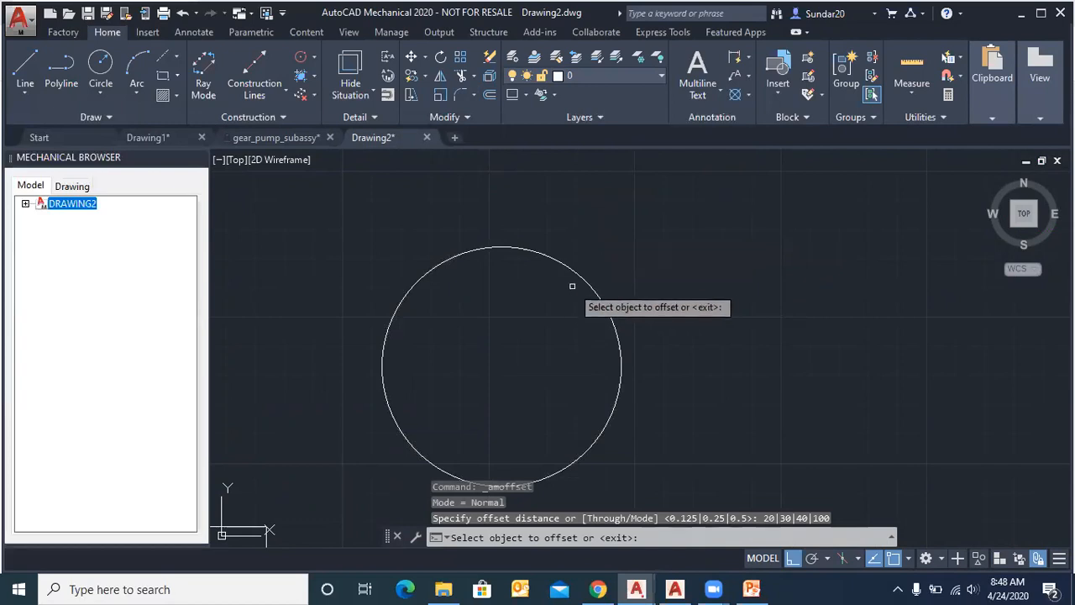
{"action": "left_click", "coordinate": [582, 281]}
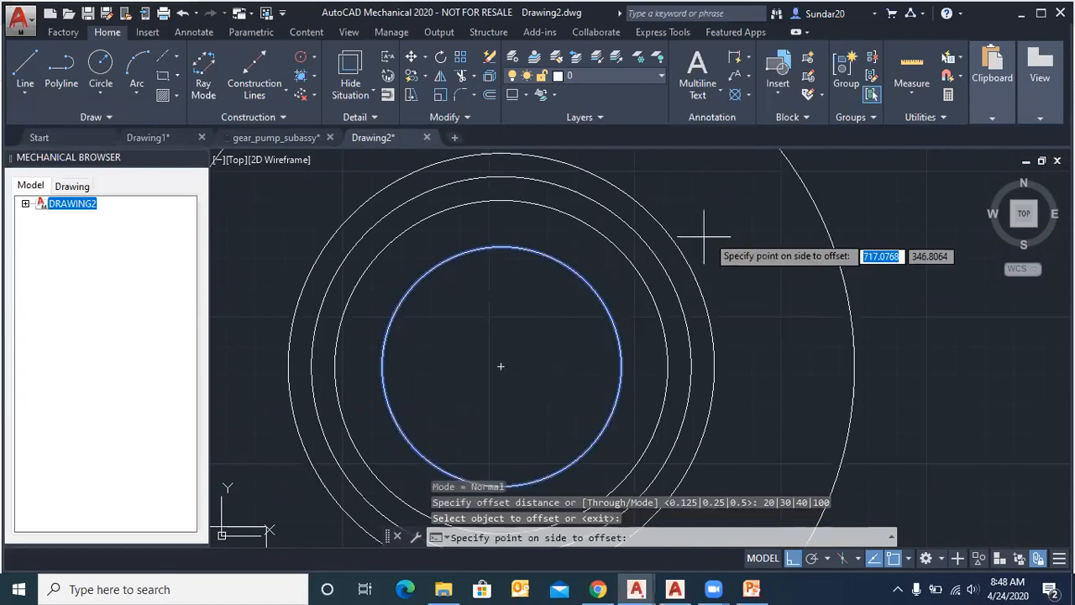
{"action": "scroll", "coordinate": [578, 295], "scroll_direction": "down", "scroll_amount": 4}
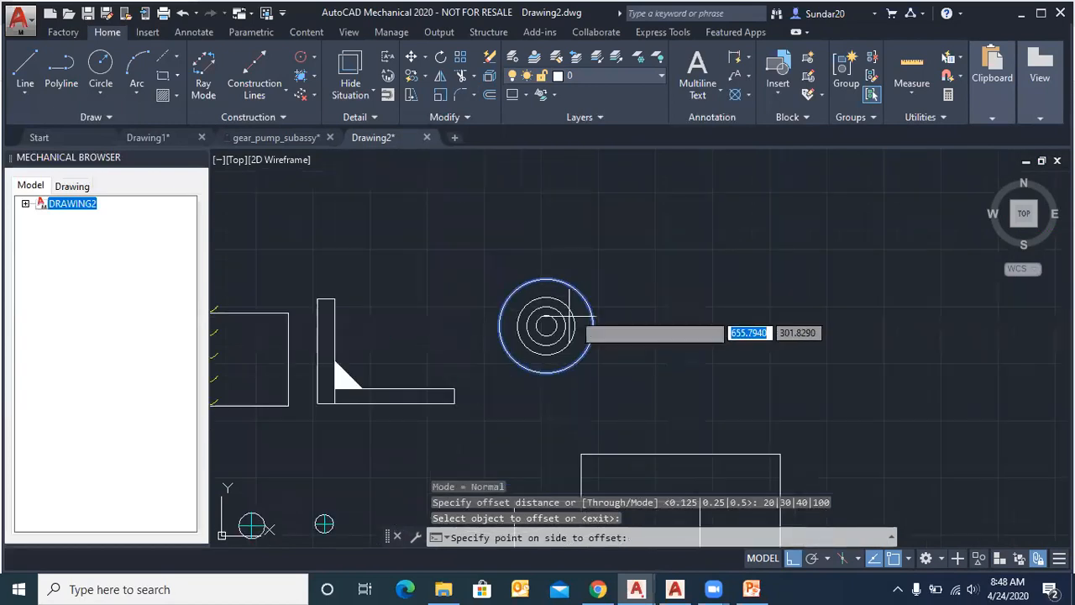
{"action": "left_click", "coordinate": [654, 252]}
{"action": "scroll", "coordinate": [595, 252], "scroll_direction": "up", "scroll_amount": 3}
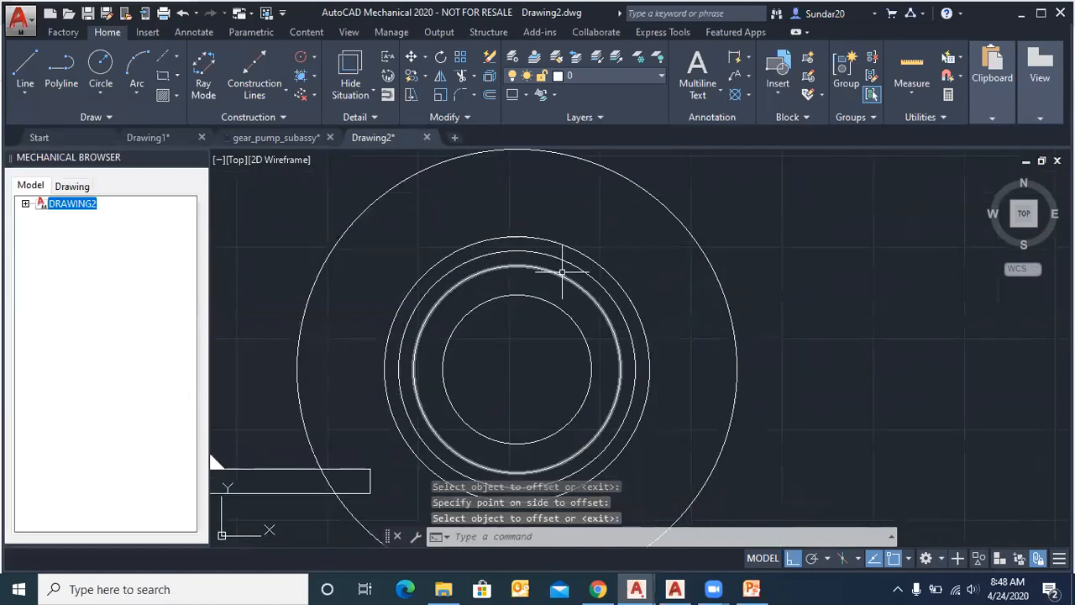
{"action": "scroll", "coordinate": [578, 252], "scroll_direction": "down", "scroll_amount": 2}
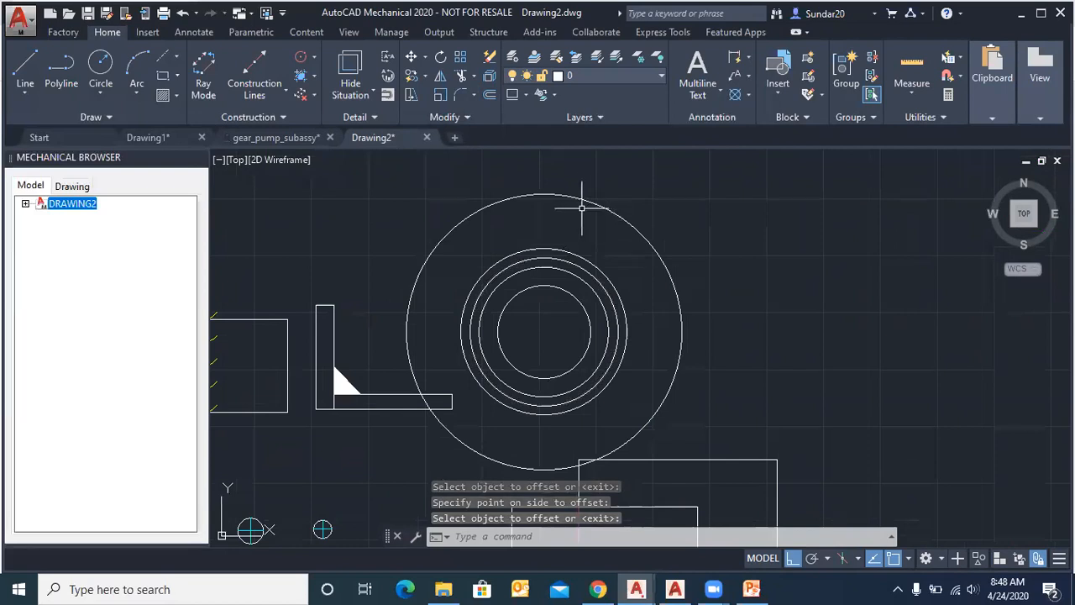
{"action": "scroll", "coordinate": [550, 243], "scroll_direction": "up", "scroll_amount": 2}
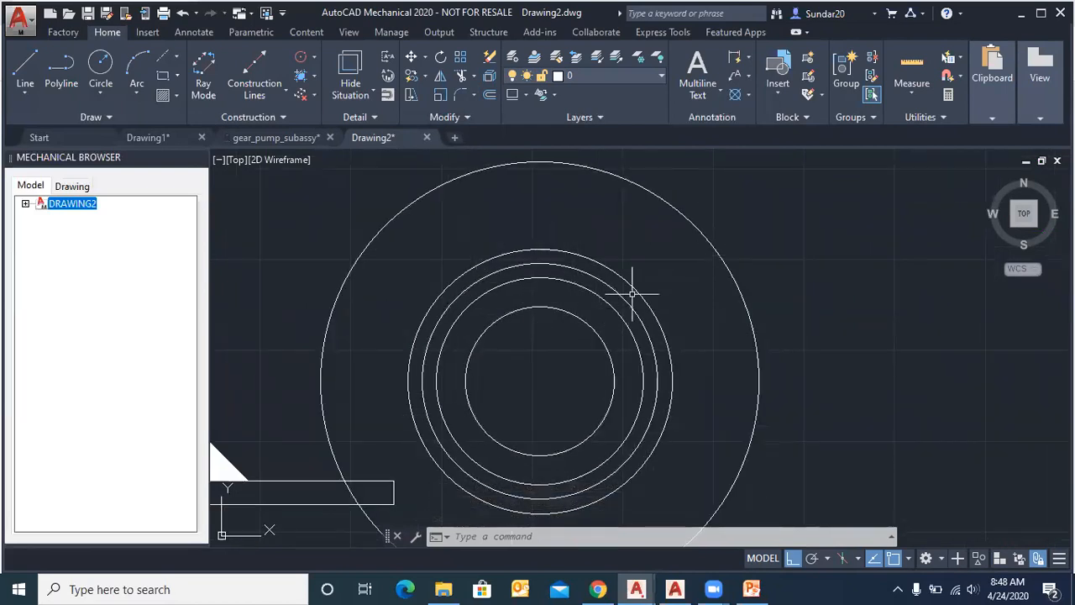
{"action": "scroll", "coordinate": [504, 290], "scroll_direction": "down", "scroll_amount": 4}
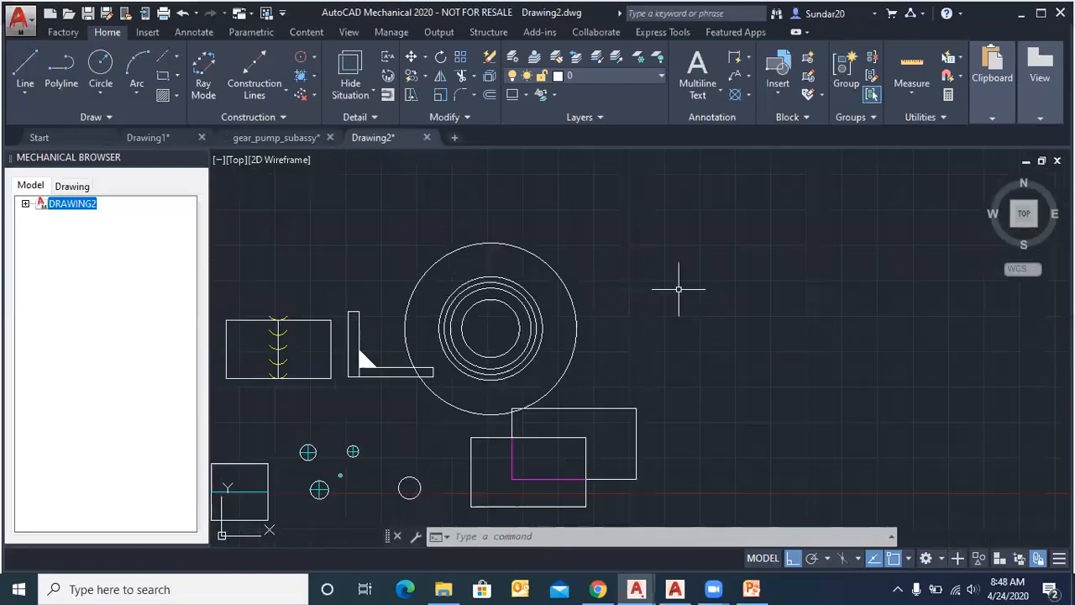
{"action": "scroll", "coordinate": [559, 265], "scroll_direction": "up", "scroll_amount": 2}
{"action": "scroll", "coordinate": [628, 162], "scroll_direction": "down", "scroll_amount": 6}
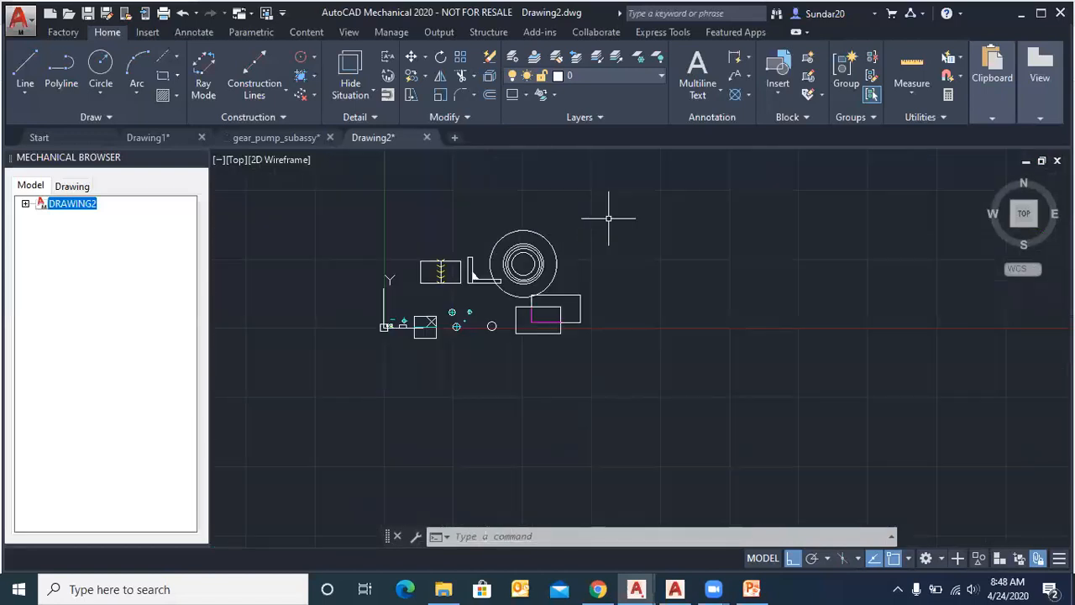
{"action": "scroll", "coordinate": [625, 203], "scroll_direction": "up", "scroll_amount": 5}
{"action": "left_click", "coordinate": [603, 115]}
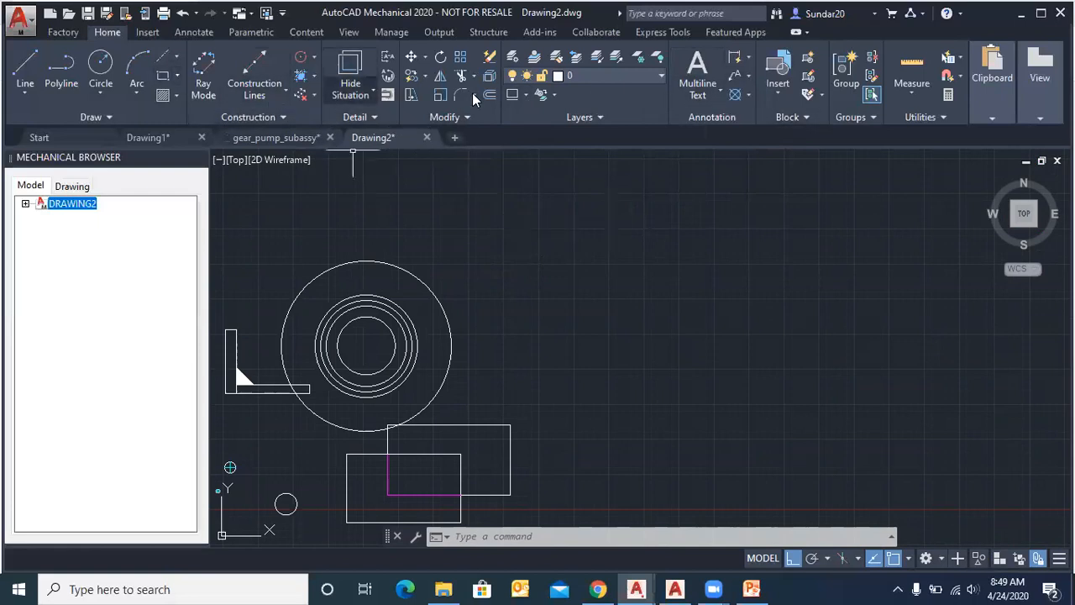
{"action": "scroll", "coordinate": [479, 229], "scroll_direction": "down", "scroll_amount": 4}
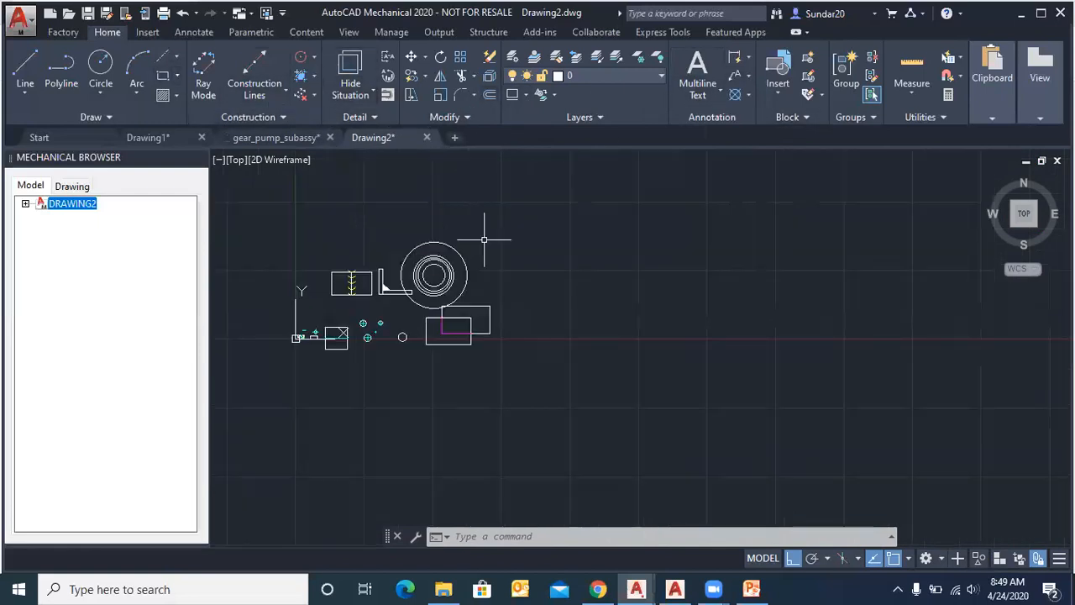
{"action": "scroll", "coordinate": [531, 241], "scroll_direction": "up", "scroll_amount": 2}
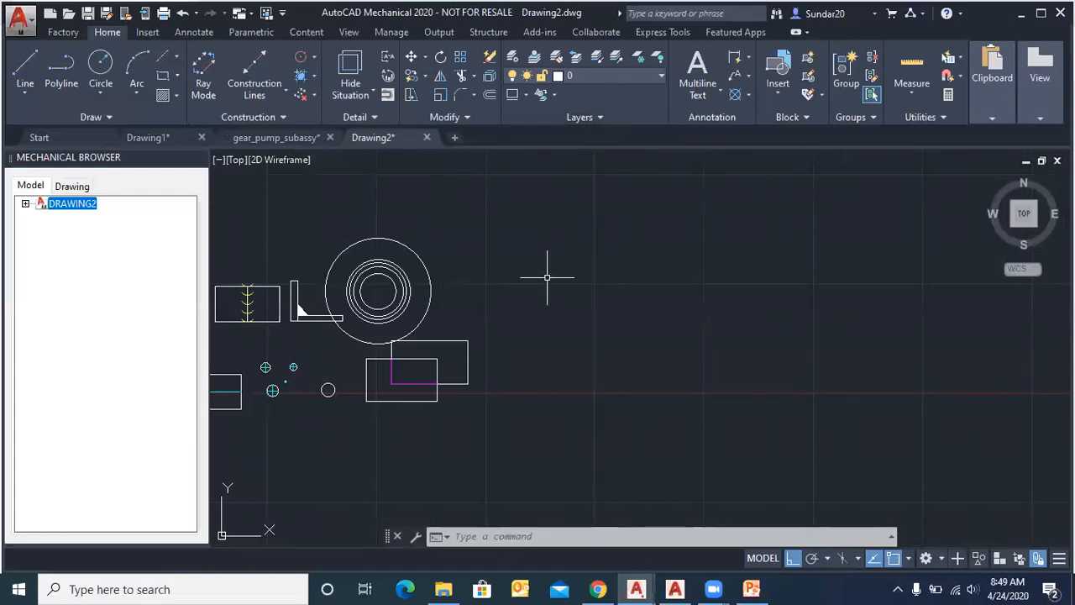
{"action": "left_click", "coordinate": [426, 76]}
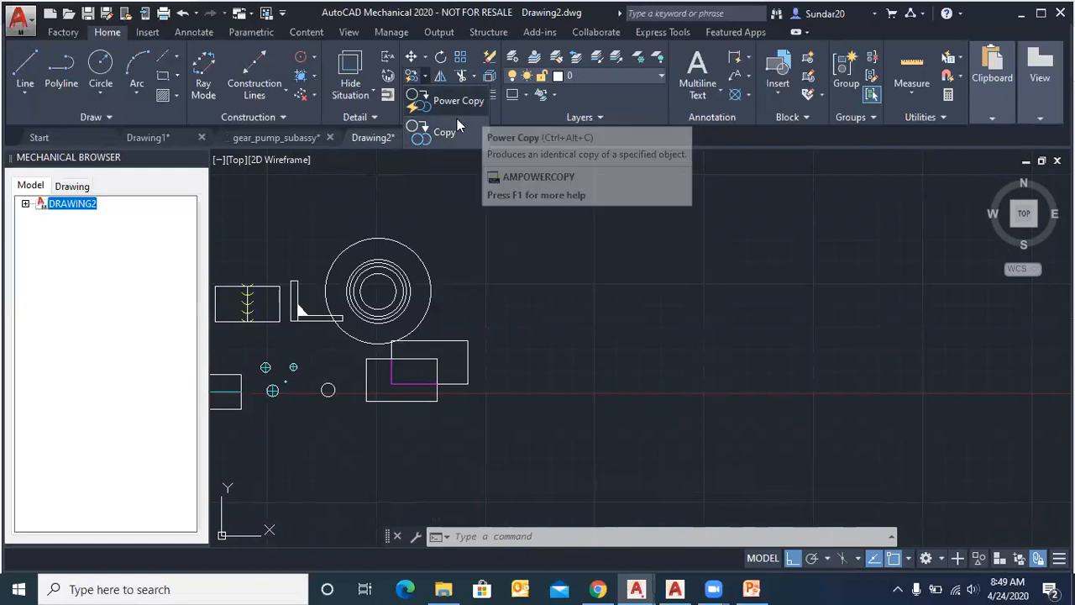
Step: Power-dimension the diameter of the outermost concentric circle by selecting the object, placing the text outside its upper-right side
{"action": "left_click", "coordinate": [745, 58]}
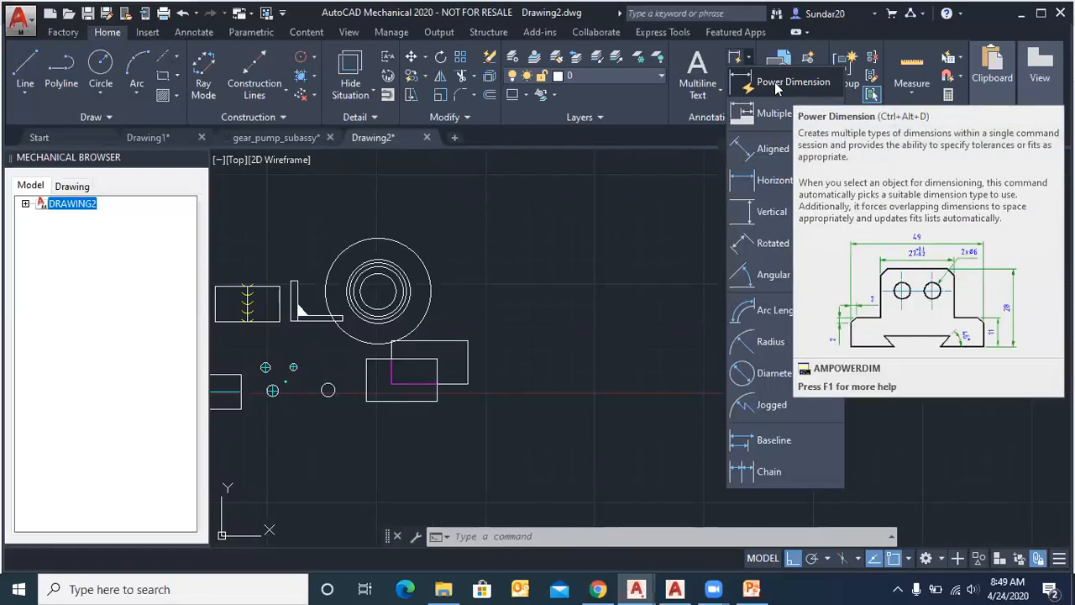
{"action": "left_click", "coordinate": [775, 81]}
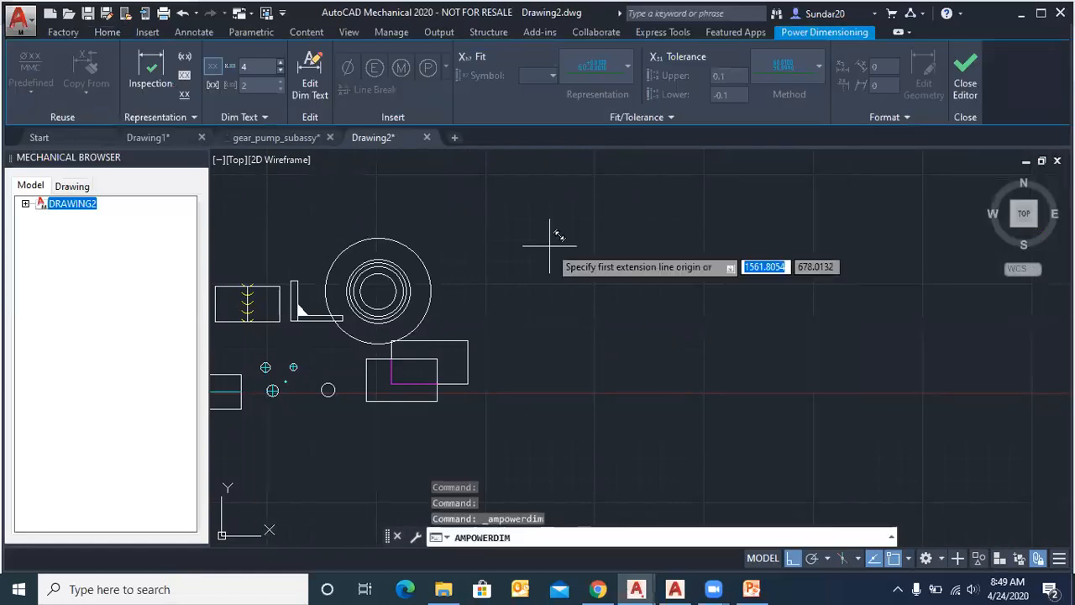
{"action": "right_click", "coordinate": [484, 241]}
{"action": "left_click", "coordinate": [511, 251]}
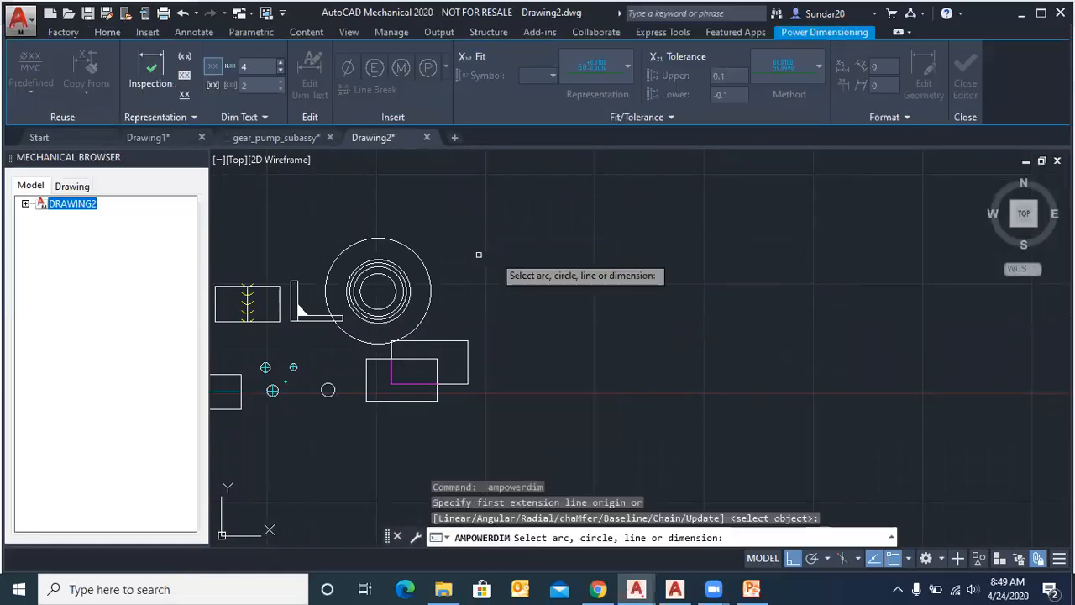
{"action": "left_click", "coordinate": [424, 261]}
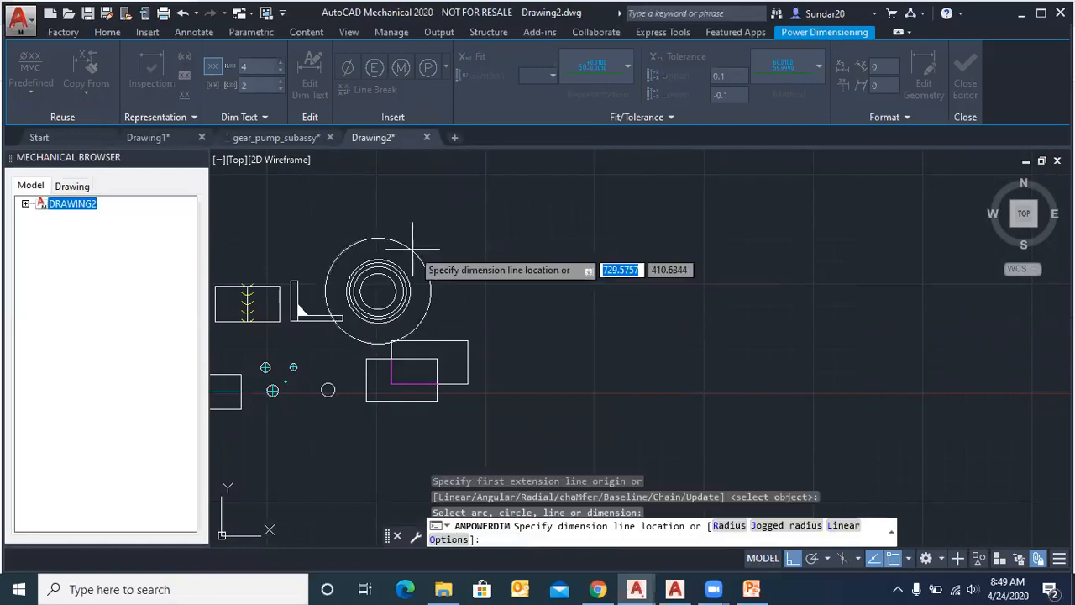
{"action": "left_click", "coordinate": [486, 227]}
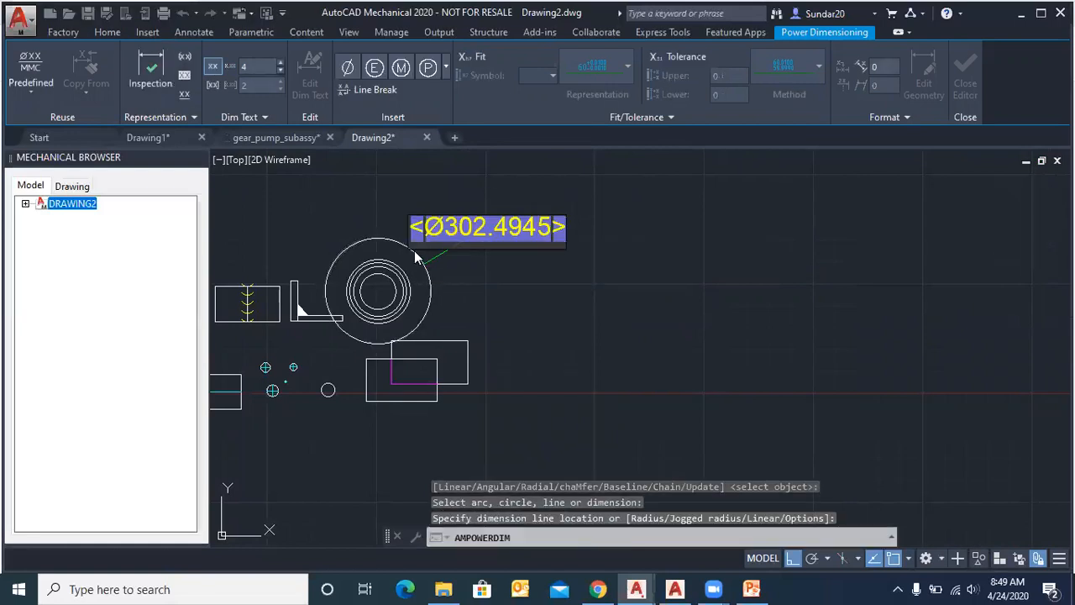
{"action": "scroll", "coordinate": [420, 252], "scroll_direction": "up", "scroll_amount": 4}
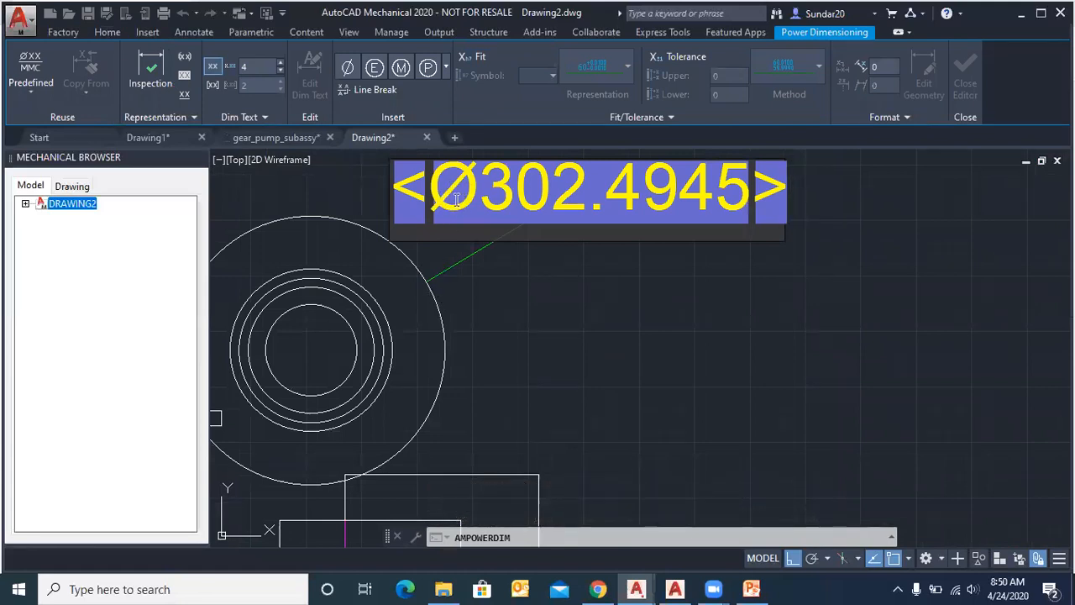
{"action": "right_click", "coordinate": [621, 294]}
{"action": "key", "text": "Escape"}
{"action": "key", "text": "Escape"}
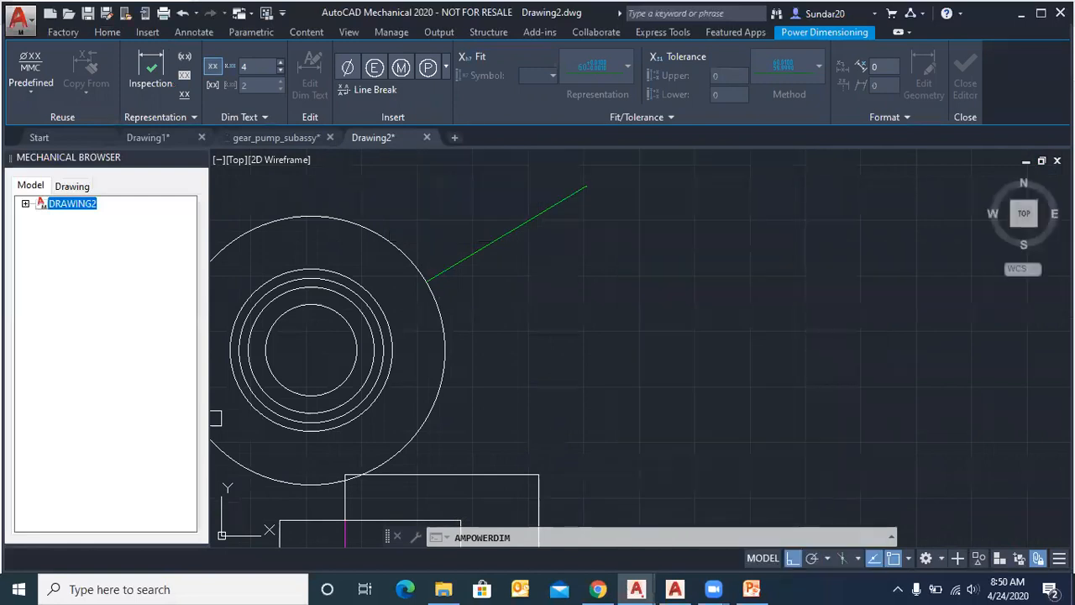
{"action": "scroll", "coordinate": [426, 289], "scroll_direction": "up", "scroll_amount": 5}
{"action": "scroll", "coordinate": [542, 207], "scroll_direction": "down", "scroll_amount": 5}
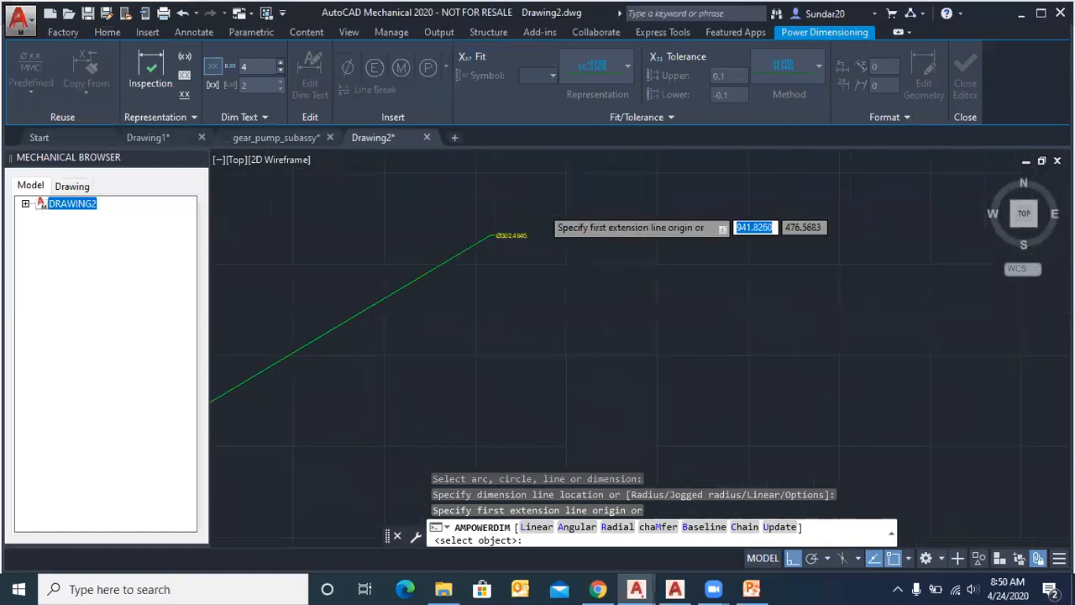
Step: Power-dimension the right vertical edge of the upper overlapping rectangle, placing the dimension line outside to its right
{"action": "scroll", "coordinate": [530, 214], "scroll_direction": "down", "scroll_amount": 6}
{"action": "scroll", "coordinate": [524, 368], "scroll_direction": "up", "scroll_amount": 6}
{"action": "right_click", "coordinate": [583, 307]}
{"action": "left_click", "coordinate": [605, 314]}
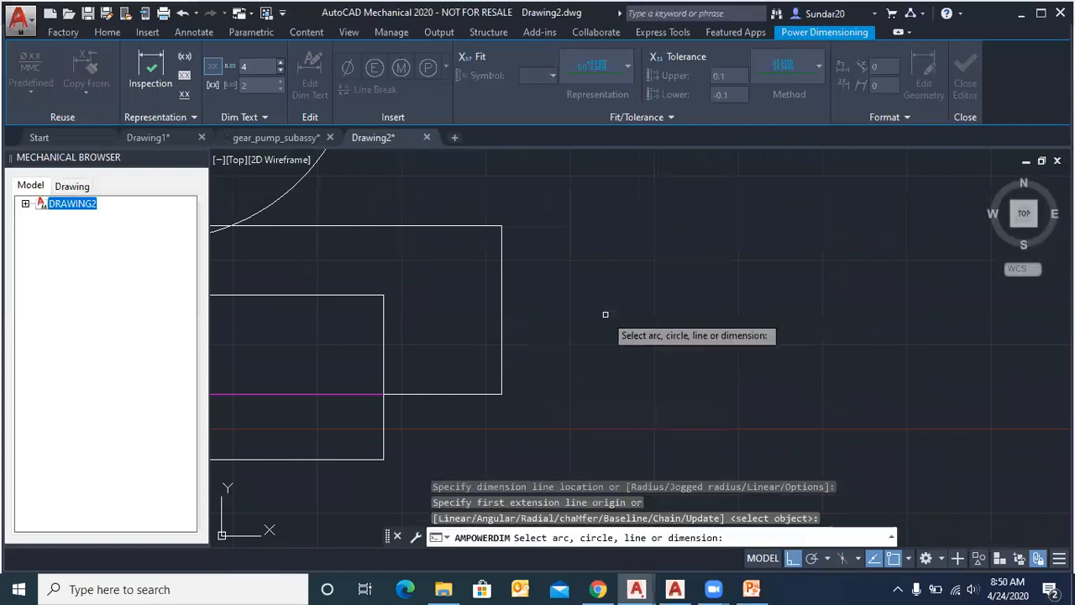
{"action": "left_click", "coordinate": [501, 284]}
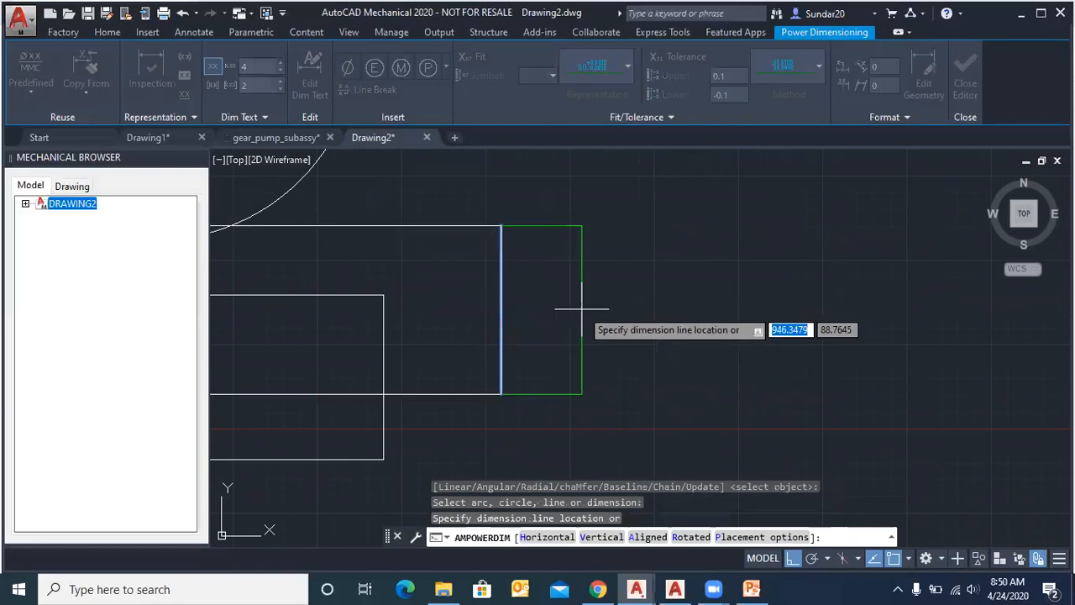
{"action": "left_click", "coordinate": [622, 298]}
{"action": "scroll", "coordinate": [576, 303], "scroll_direction": "up", "scroll_amount": 5}
{"action": "scroll", "coordinate": [568, 280], "scroll_direction": "up", "scroll_amount": 6}
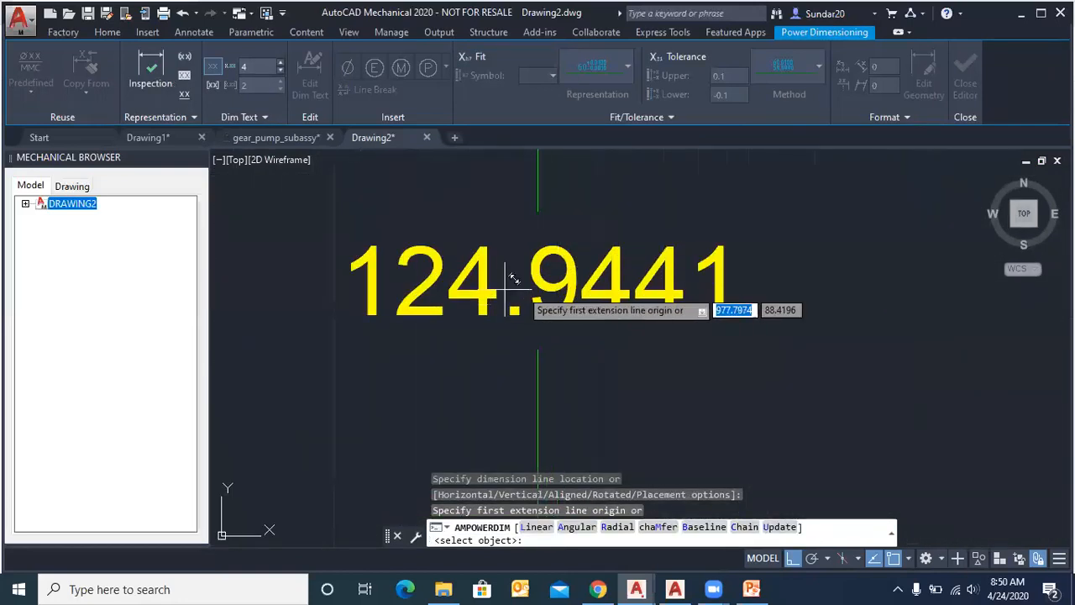
Step: Cancel power dimensioning and undo the dimensions just added to the circle and rectangle
{"action": "left_click", "coordinate": [647, 269]}
{"action": "left_click", "coordinate": [652, 269]}
{"action": "left_click", "coordinate": [649, 269]}
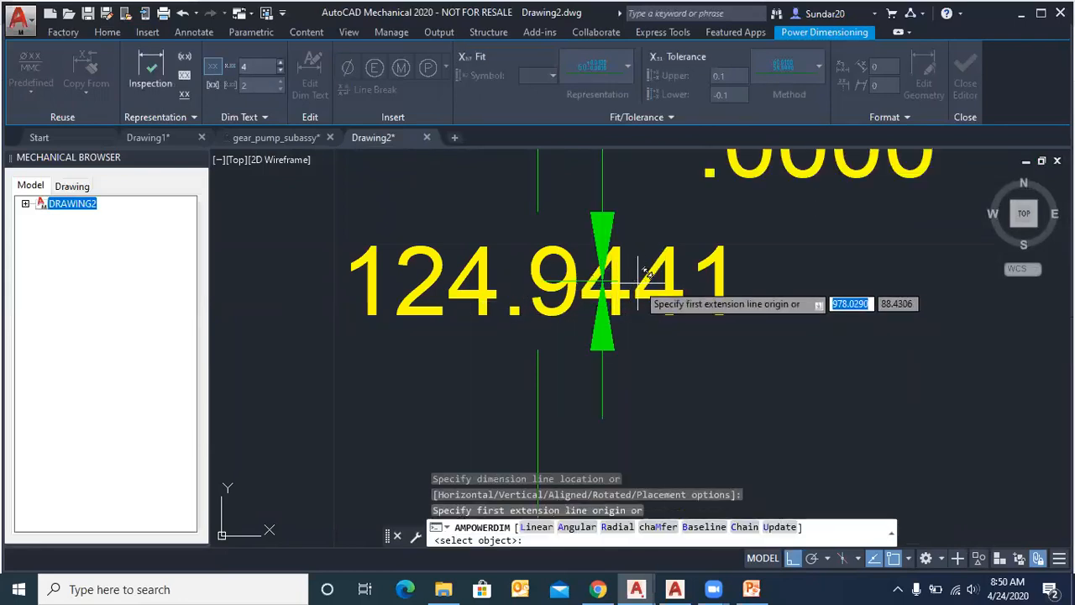
{"action": "key", "text": "Return"}
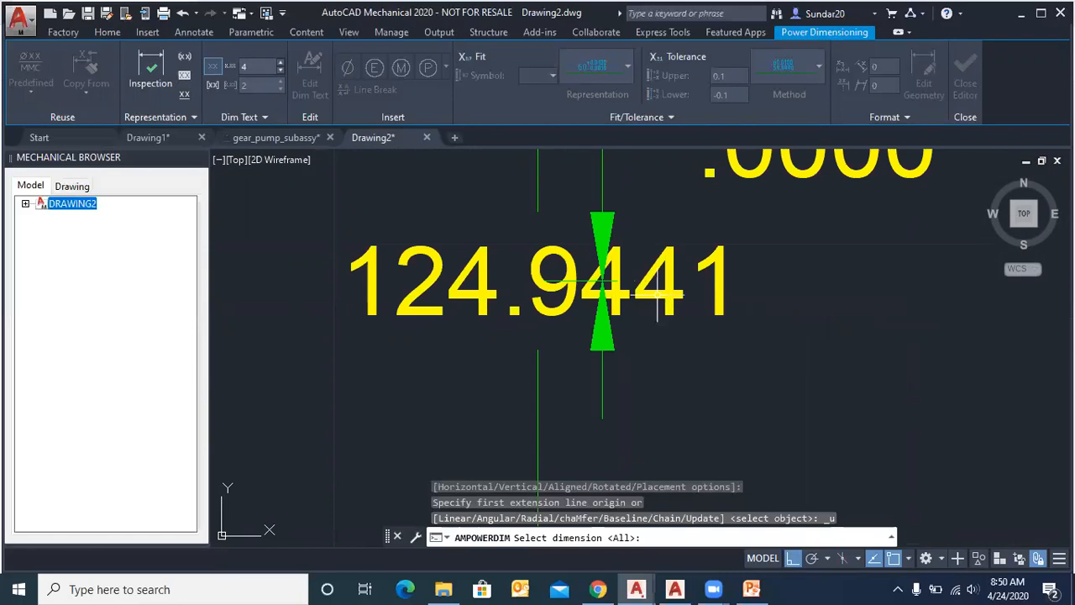
{"action": "key", "text": "Escape"}
{"action": "key", "text": "Escape"}
{"action": "key", "text": "ctrl+z"}
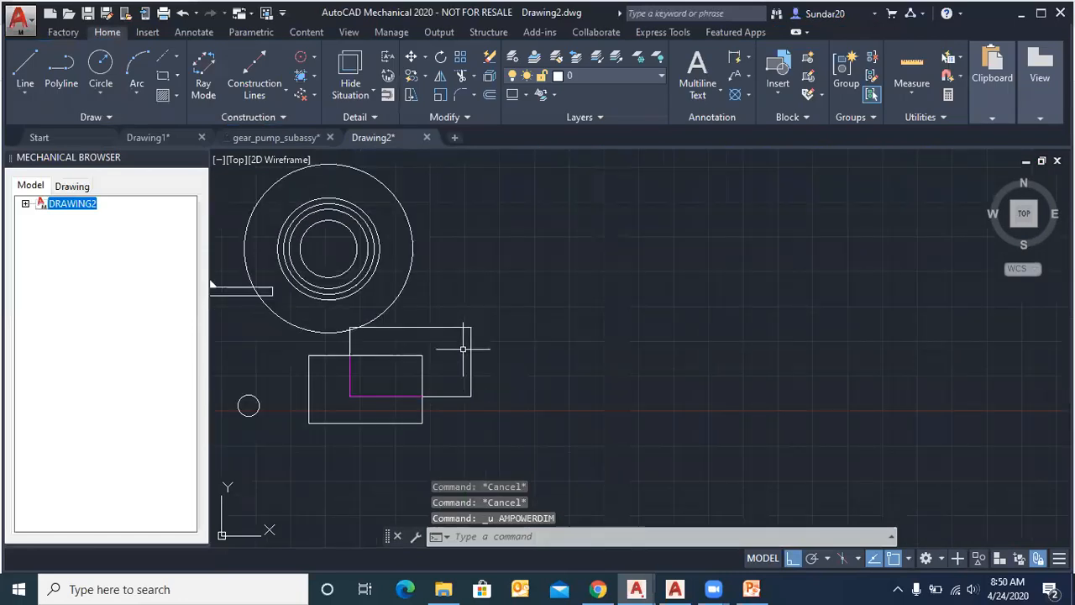
Step: Power-dimension the top edge of the square with the horizontal centre line, placing the dimension above it
{"action": "left_click", "coordinate": [750, 61]}
{"action": "left_click", "coordinate": [746, 79]}
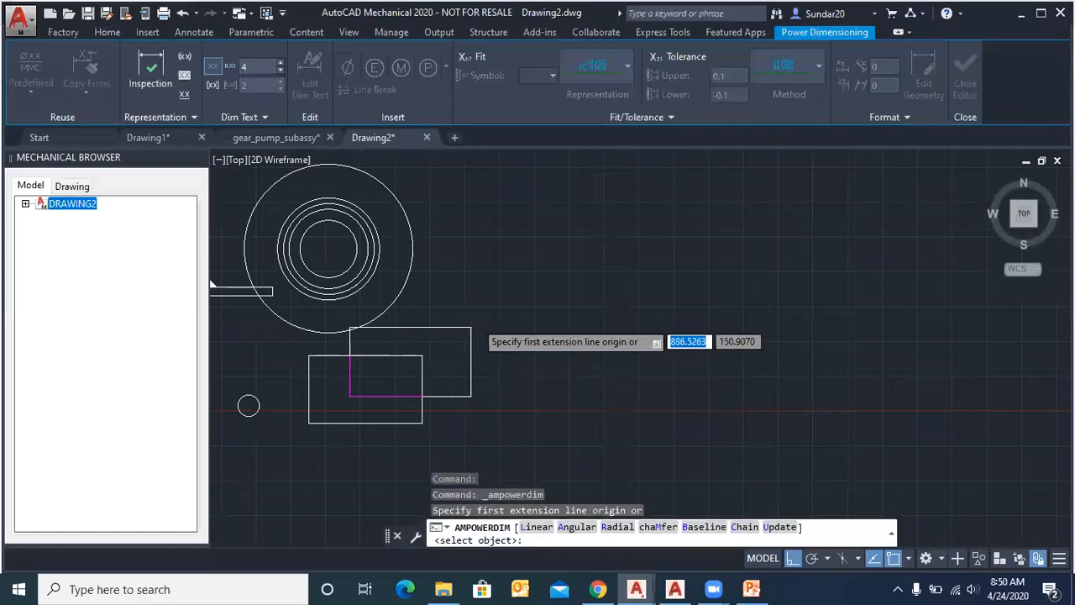
{"action": "scroll", "coordinate": [279, 326], "scroll_direction": "down", "scroll_amount": 2}
{"action": "scroll", "coordinate": [219, 371], "scroll_direction": "up", "scroll_amount": 5}
{"action": "scroll", "coordinate": [352, 334], "scroll_direction": "down", "scroll_amount": 2}
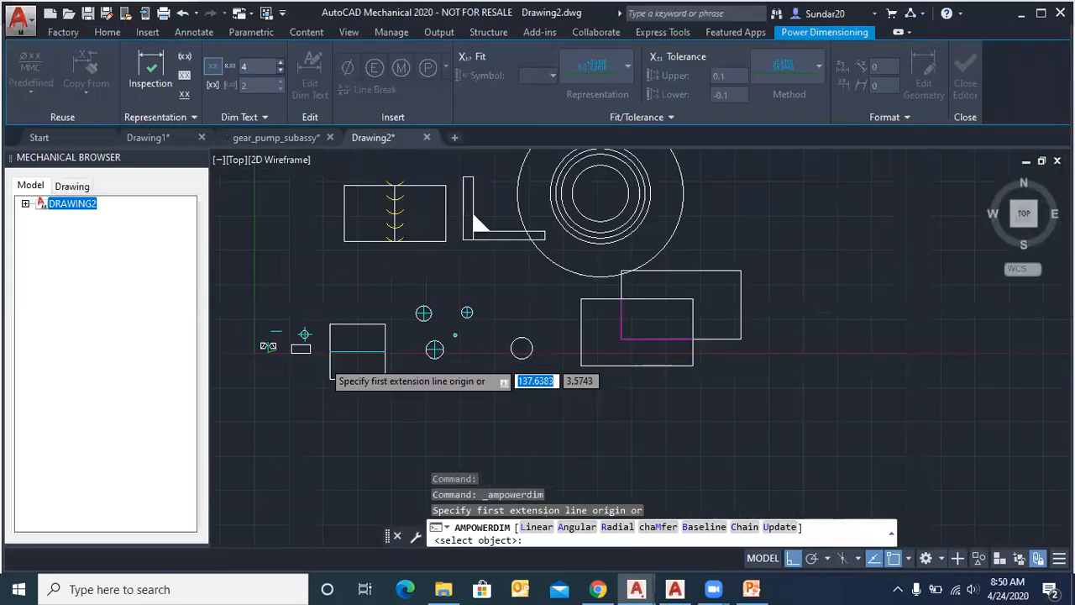
{"action": "scroll", "coordinate": [364, 364], "scroll_direction": "up", "scroll_amount": 4}
{"action": "right_click", "coordinate": [427, 195]}
{"action": "left_click", "coordinate": [443, 204]}
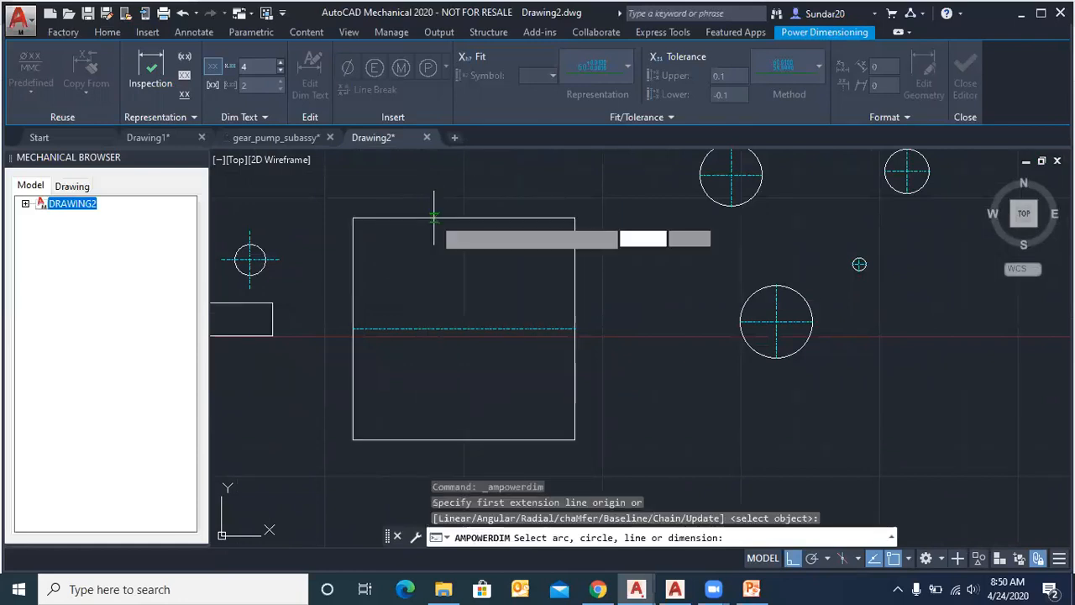
{"action": "left_click", "coordinate": [433, 218]}
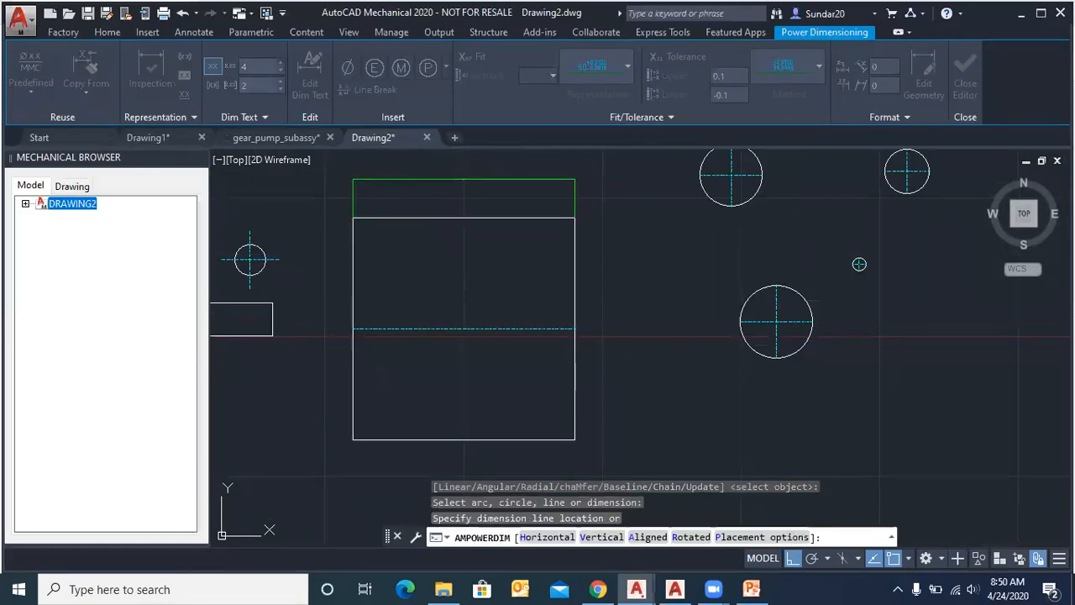
{"action": "left_click", "coordinate": [463, 167]}
{"action": "scroll", "coordinate": [463, 166], "scroll_direction": "up", "scroll_amount": 6}
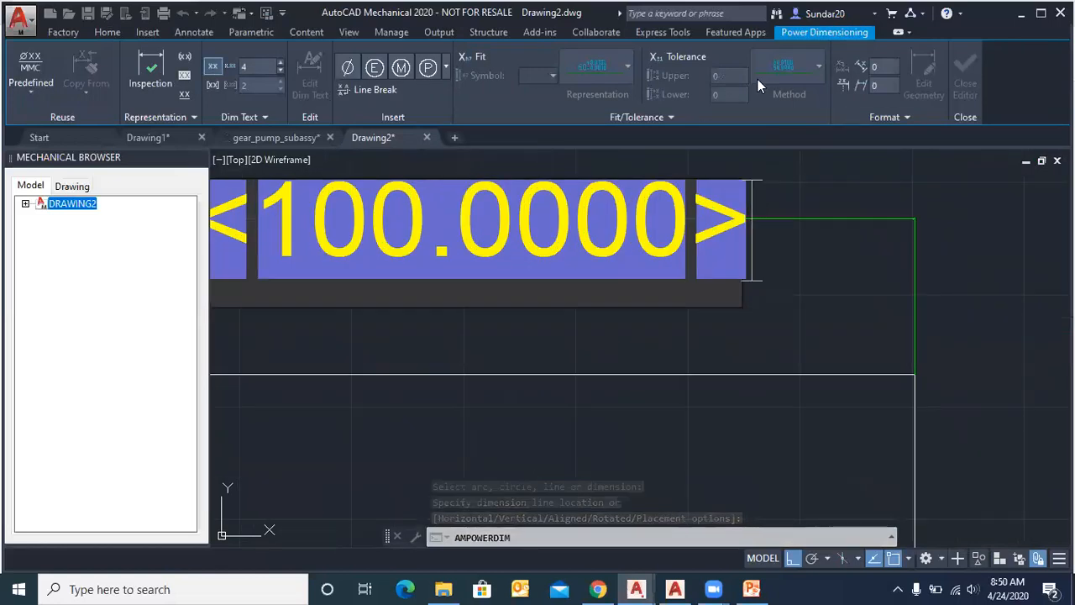
Step: Add a tolerance of 0.1 upper and -0.1 lower to the square's dimension and show it as a raised ± value
{"action": "left_click", "coordinate": [895, 117]}
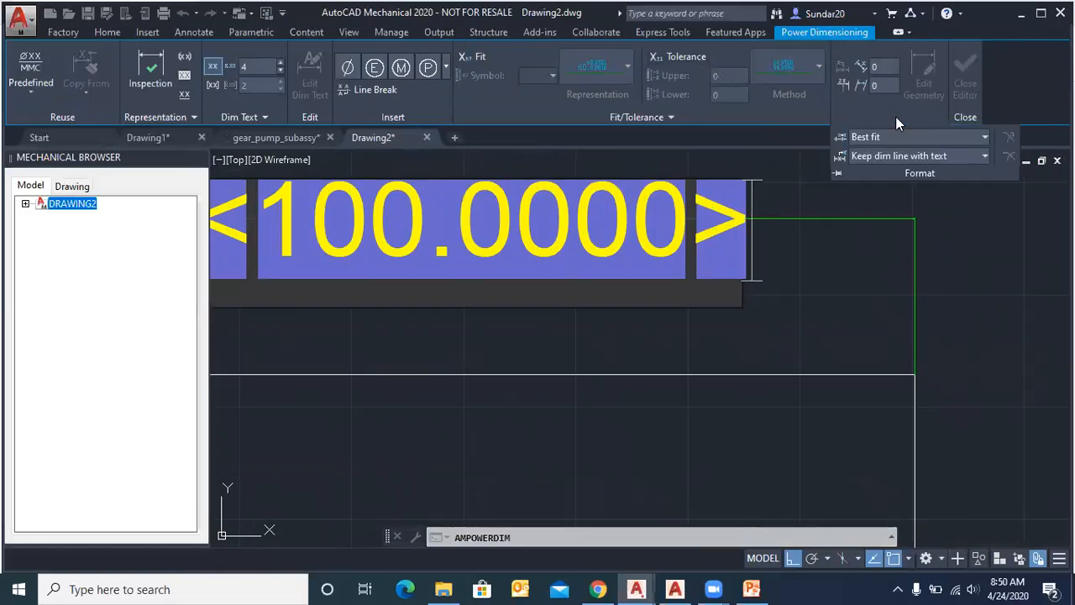
{"action": "left_click", "coordinate": [684, 56]}
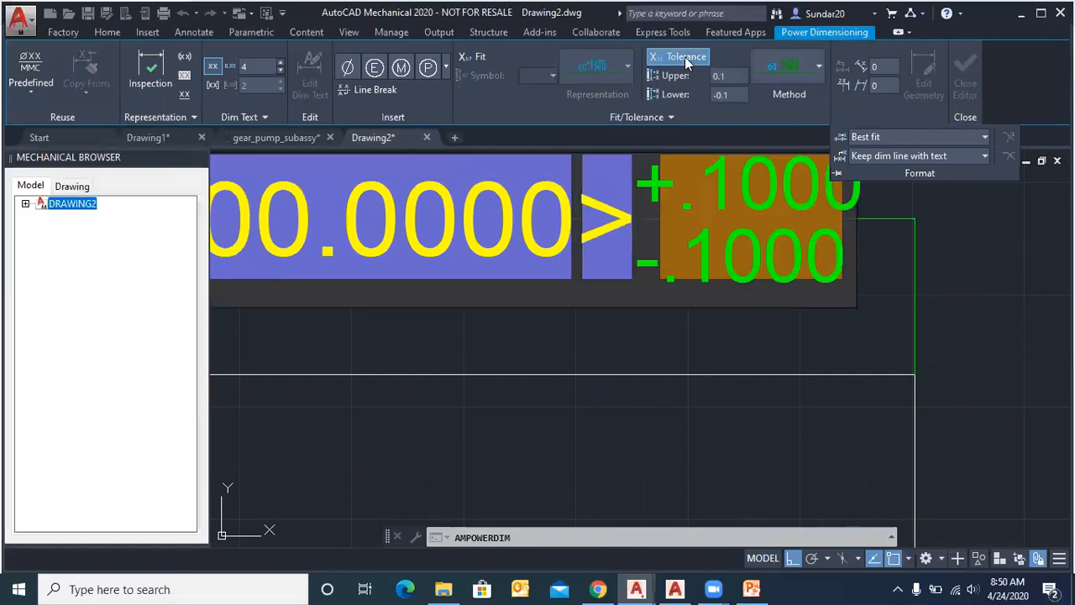
{"action": "left_click", "coordinate": [811, 67]}
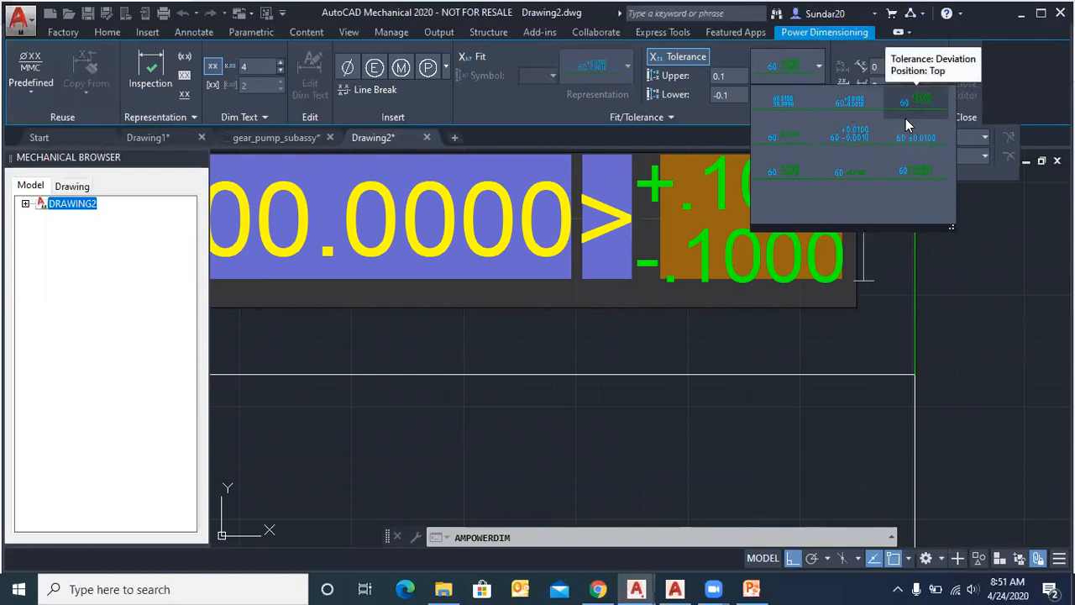
{"action": "left_click", "coordinate": [788, 139]}
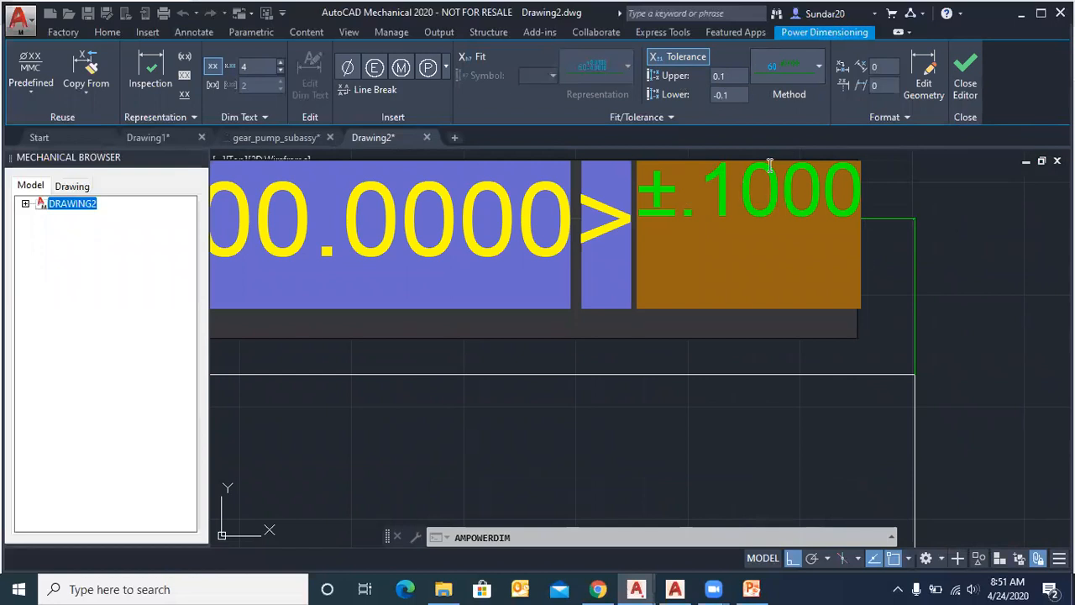
{"action": "left_click", "coordinate": [670, 118]}
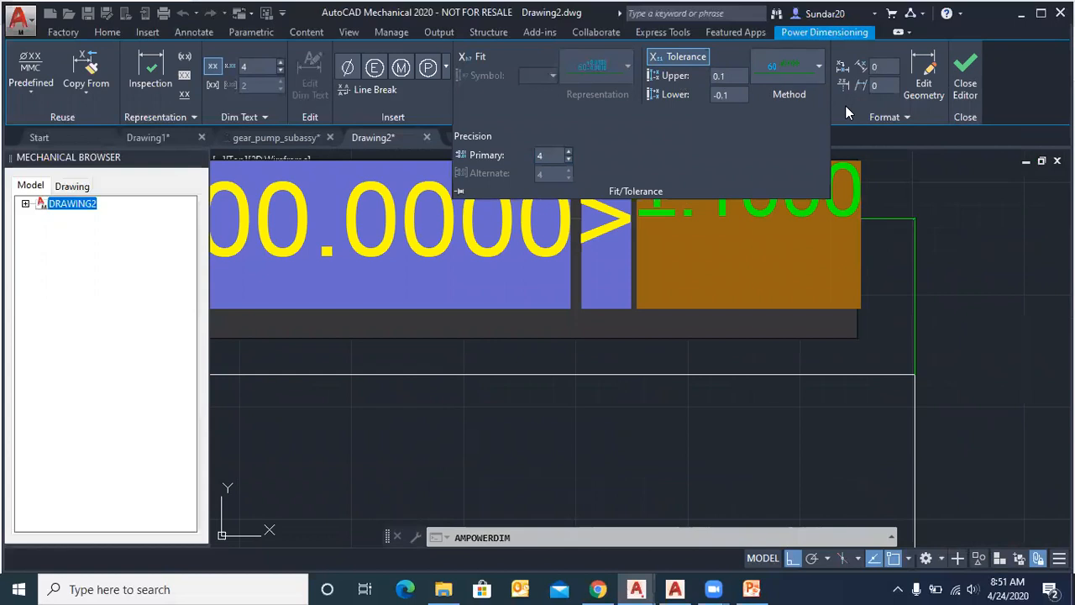
Step: Replace the tolerance with the lc3 fit and browse the shaft and hole fit classes without choosing another one
{"action": "left_click", "coordinate": [472, 58]}
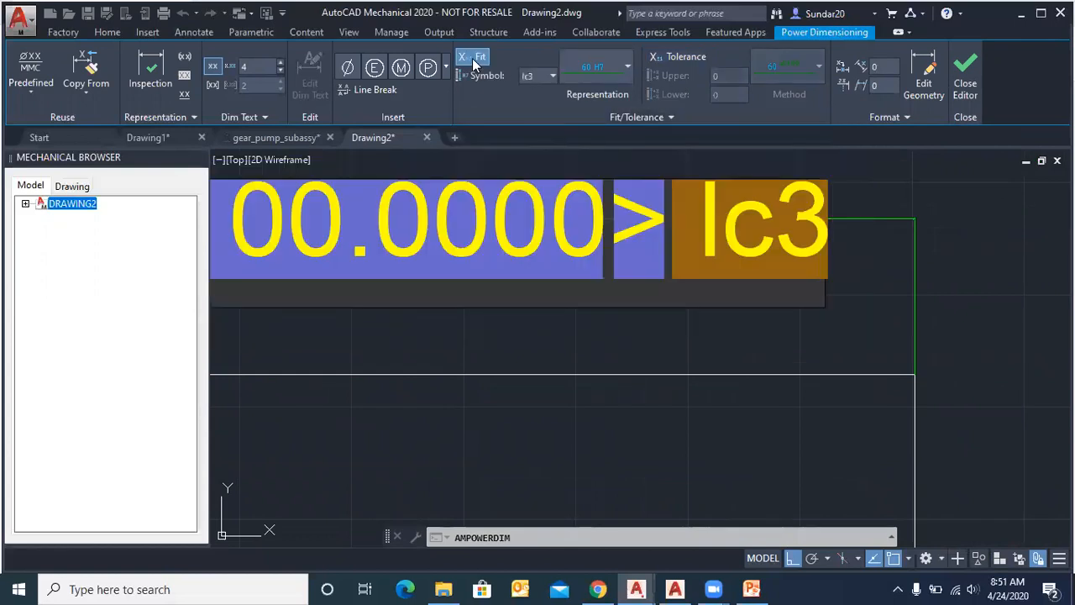
{"action": "left_click", "coordinate": [553, 76]}
{"action": "left_click", "coordinate": [564, 94]}
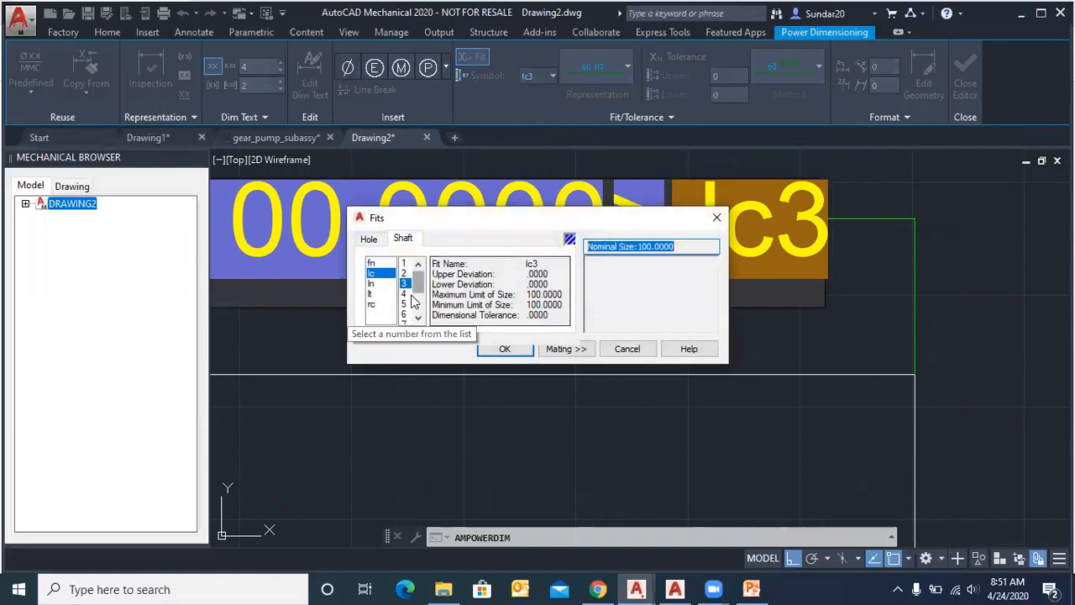
{"action": "left_click", "coordinate": [372, 286]}
{"action": "left_click", "coordinate": [373, 302]}
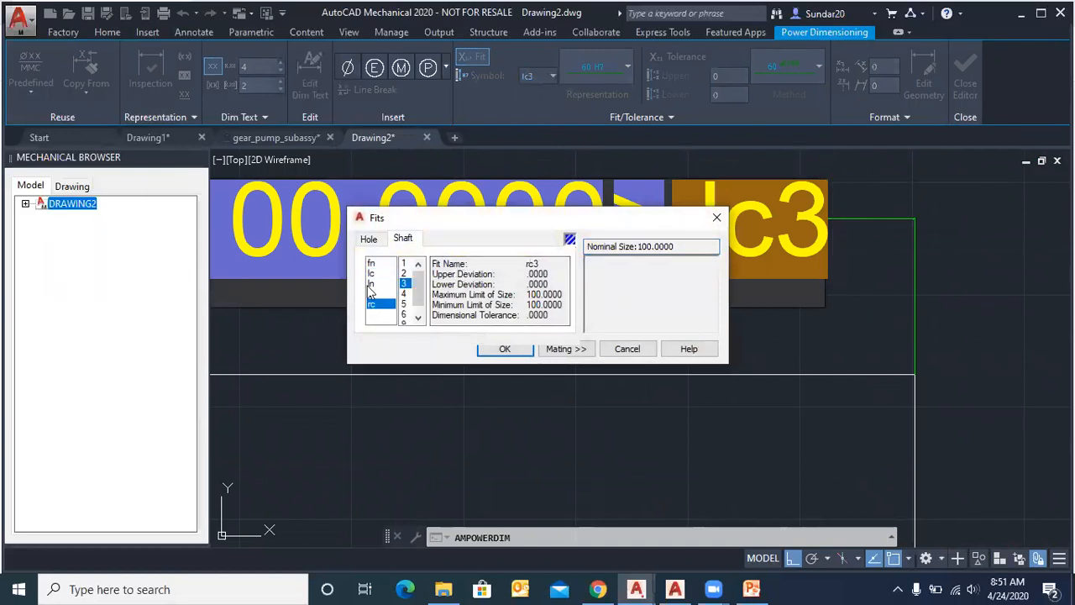
{"action": "left_click", "coordinate": [372, 239]}
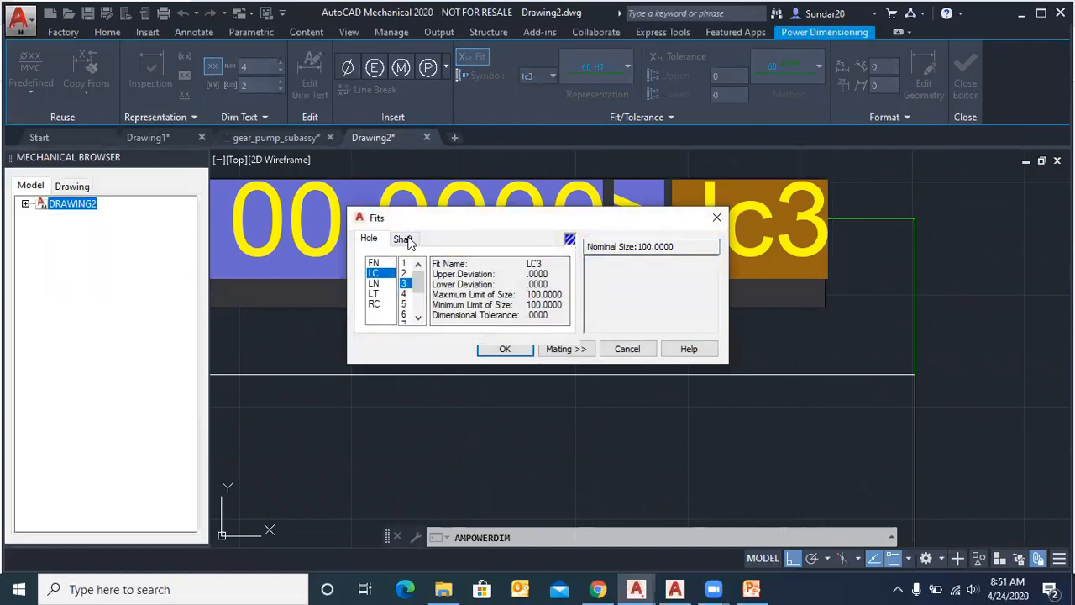
{"action": "left_click", "coordinate": [408, 240]}
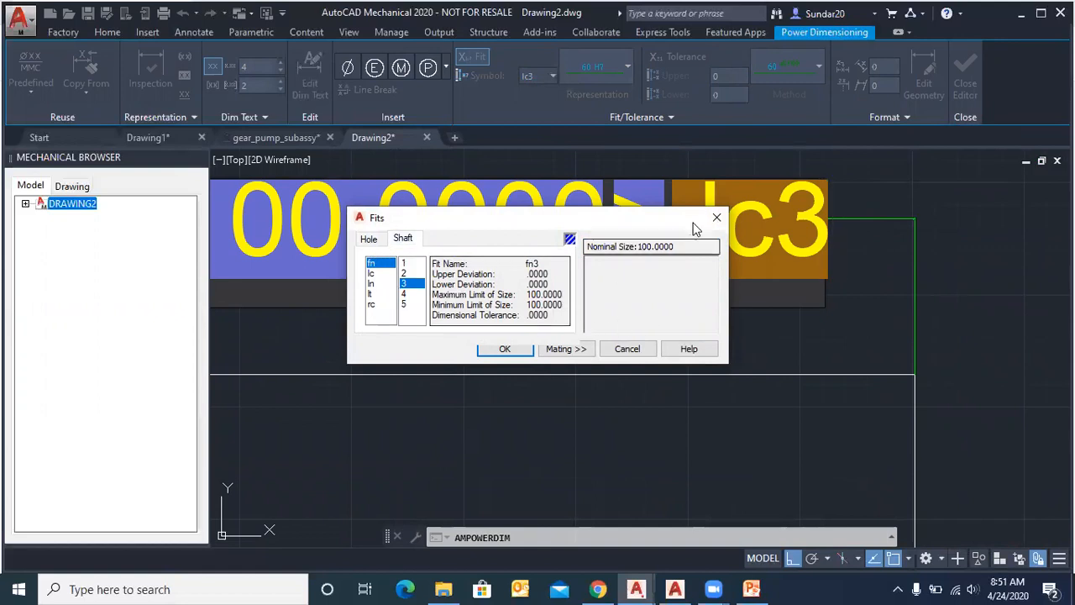
{"action": "left_click", "coordinate": [715, 217]}
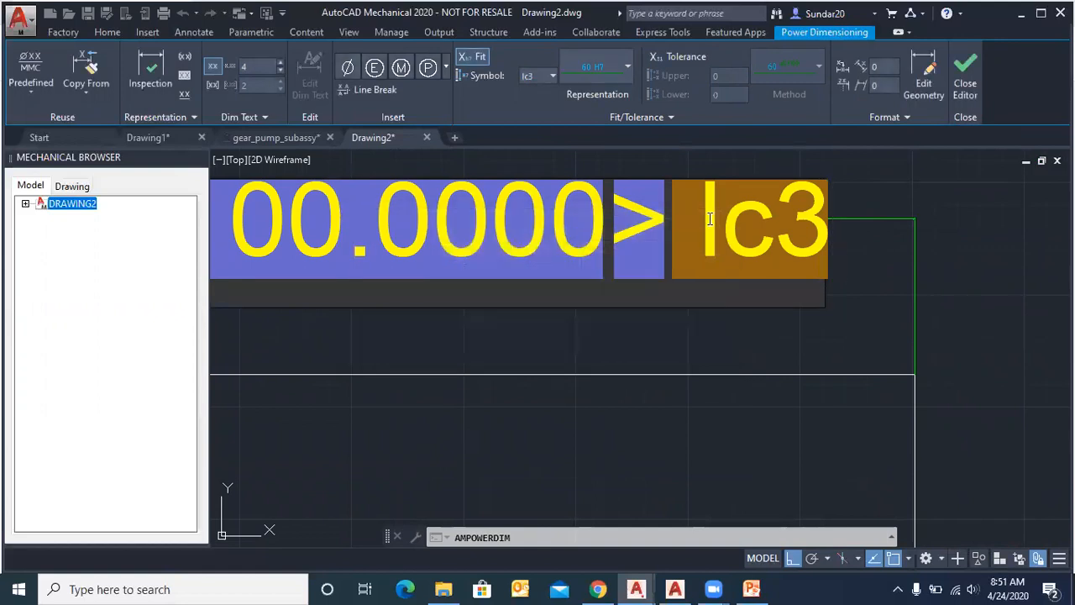
Step: Give the square's dimension a 0.1/-0.1 tolerance using the Deviation method with Top position, and finish the dimension
{"action": "left_click", "coordinate": [647, 57]}
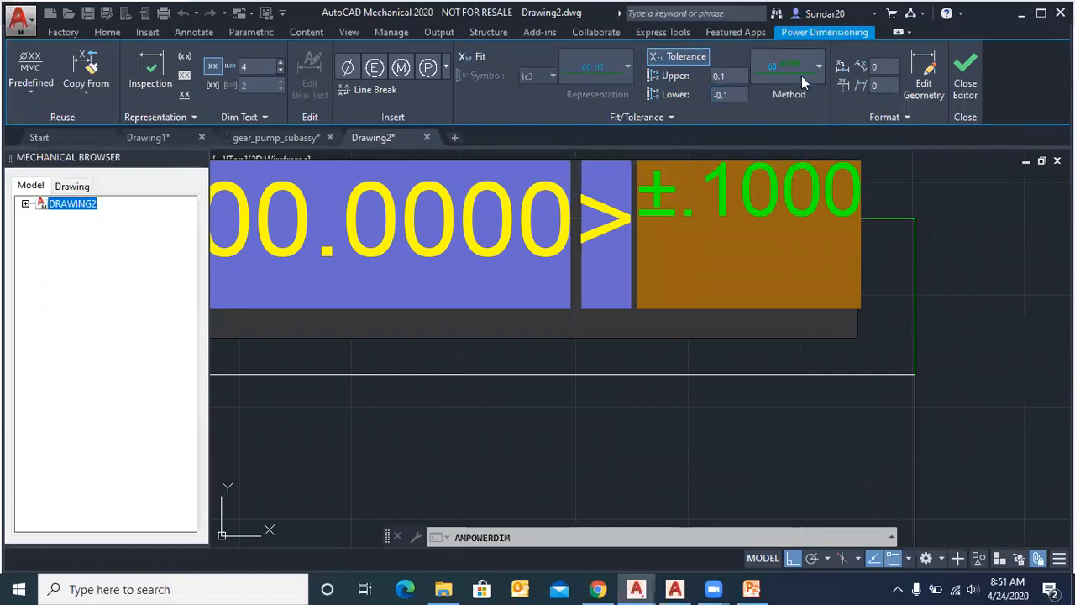
{"action": "left_click", "coordinate": [803, 72]}
{"action": "left_click", "coordinate": [902, 104]}
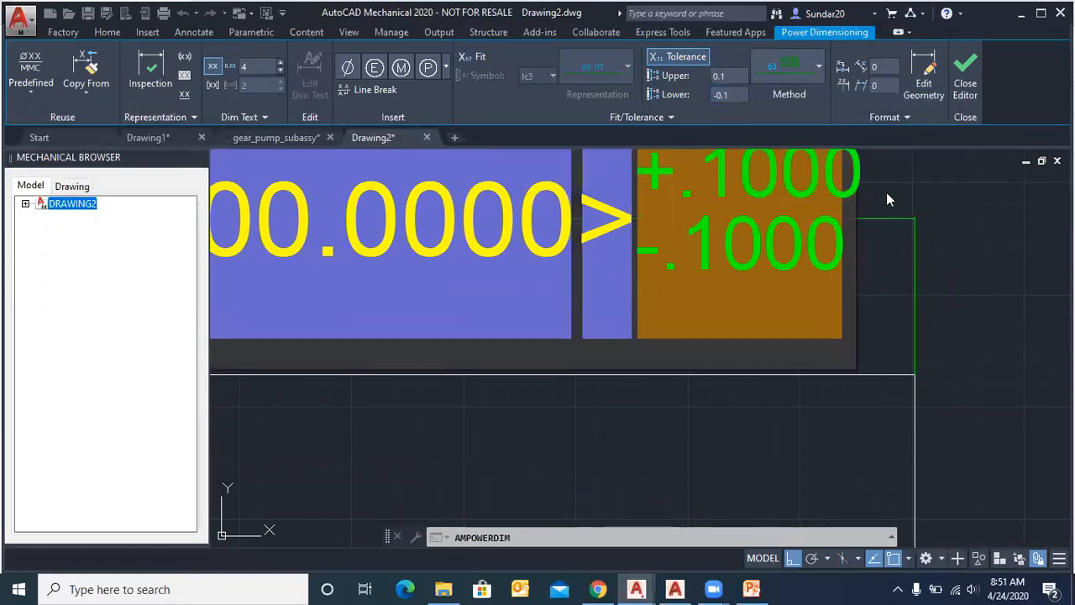
{"action": "left_click", "coordinate": [865, 231]}
{"action": "scroll", "coordinate": [462, 221], "scroll_direction": "up", "scroll_amount": 6}
{"action": "scroll", "coordinate": [523, 227], "scroll_direction": "up", "scroll_amount": 5}
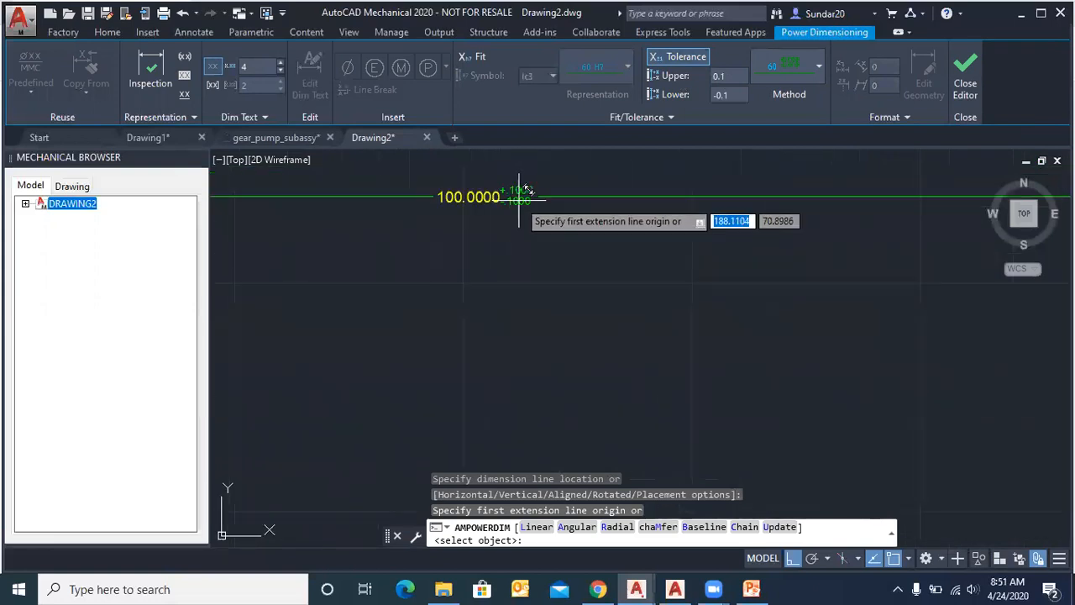
{"action": "scroll", "coordinate": [468, 227], "scroll_direction": "down", "scroll_amount": 5}
{"action": "scroll", "coordinate": [487, 240], "scroll_direction": "up", "scroll_amount": 3}
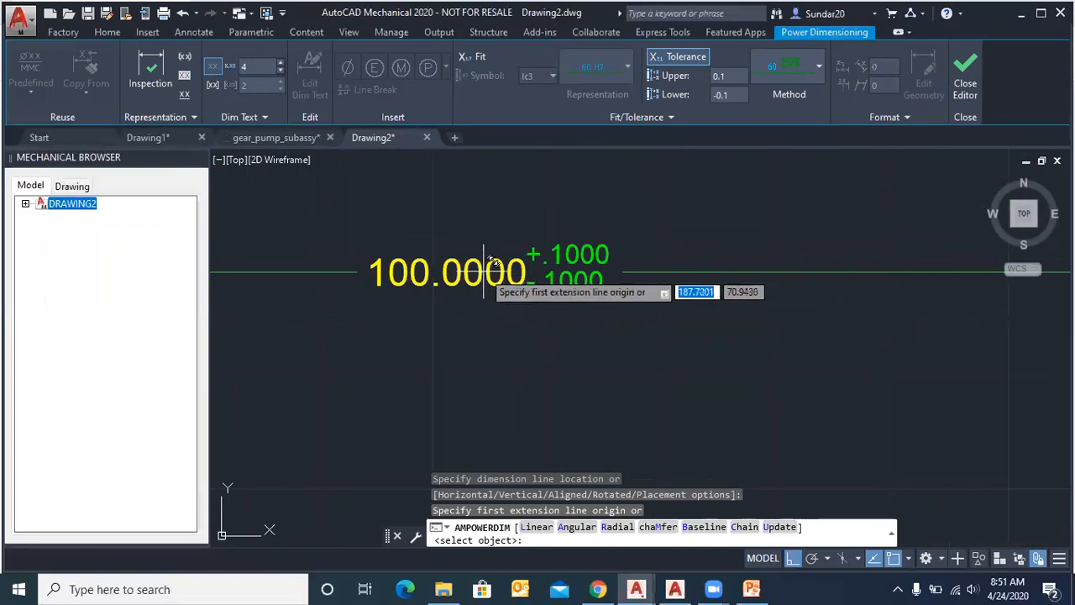
{"action": "scroll", "coordinate": [483, 264], "scroll_direction": "up", "scroll_amount": 2}
{"action": "key", "text": "F1"}
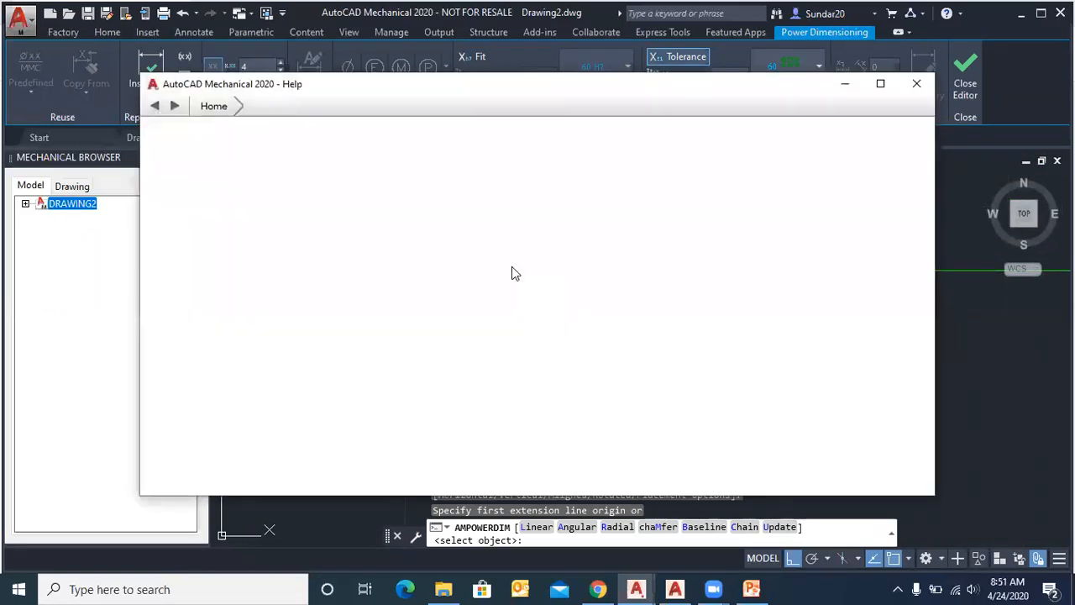
Step: Close the help window and cancel the running Power Dimension command
{"action": "left_click", "coordinate": [917, 84]}
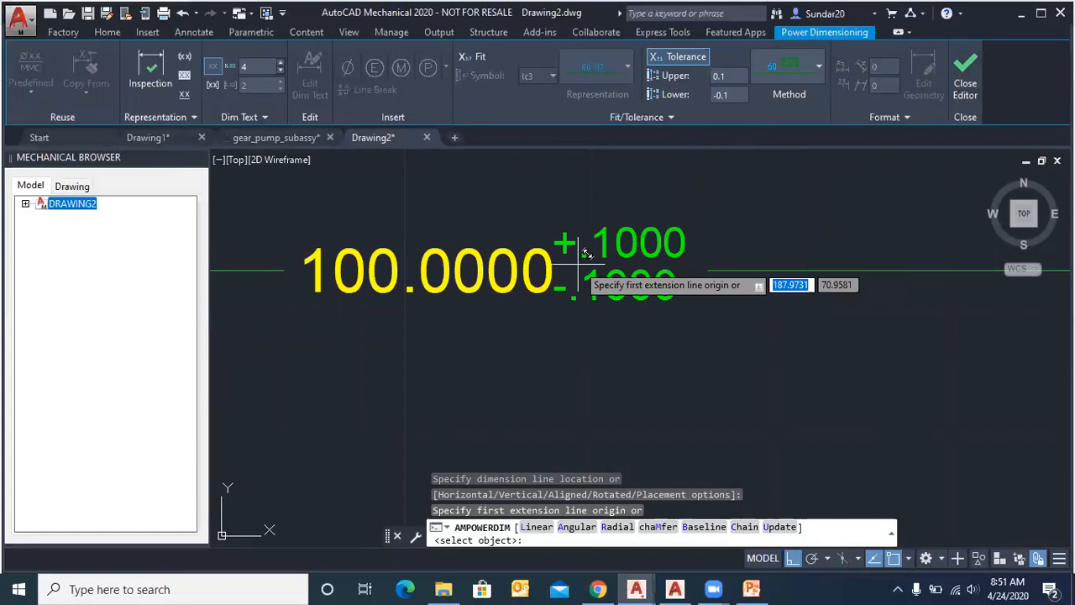
{"action": "key", "text": "Escape"}
{"action": "key", "text": "Escape"}
{"action": "key", "text": "Escape"}
{"action": "scroll", "coordinate": [406, 255], "scroll_direction": "down", "scroll_amount": 6}
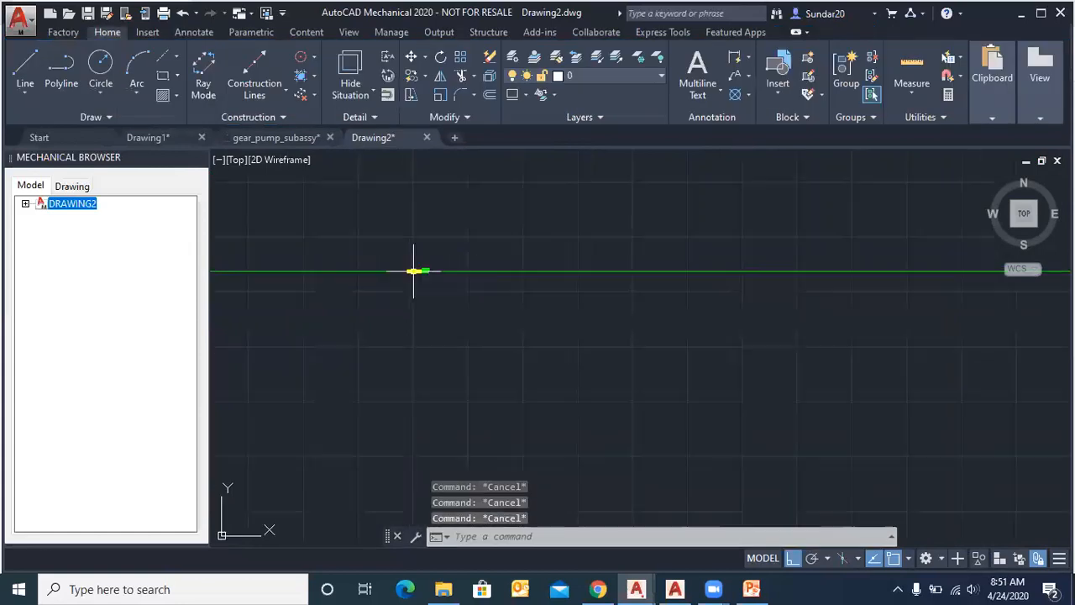
{"action": "scroll", "coordinate": [326, 287], "scroll_direction": "up", "scroll_amount": 2}
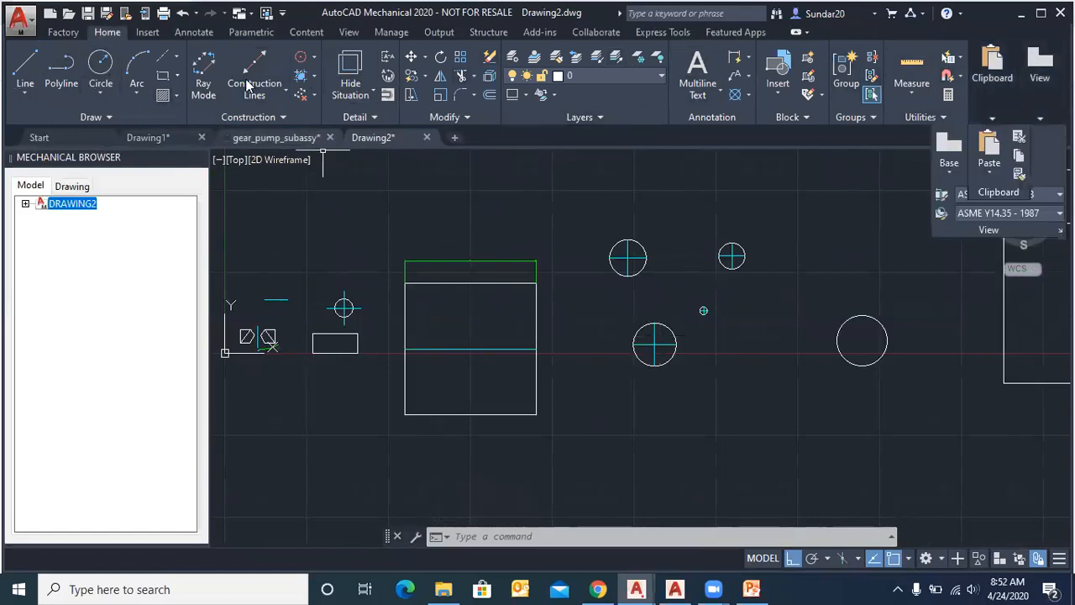
Step: Close the gear_pump_subassy drawing and return to Drawing2
{"action": "left_click", "coordinate": [160, 34]}
{"action": "left_click", "coordinate": [194, 32]}
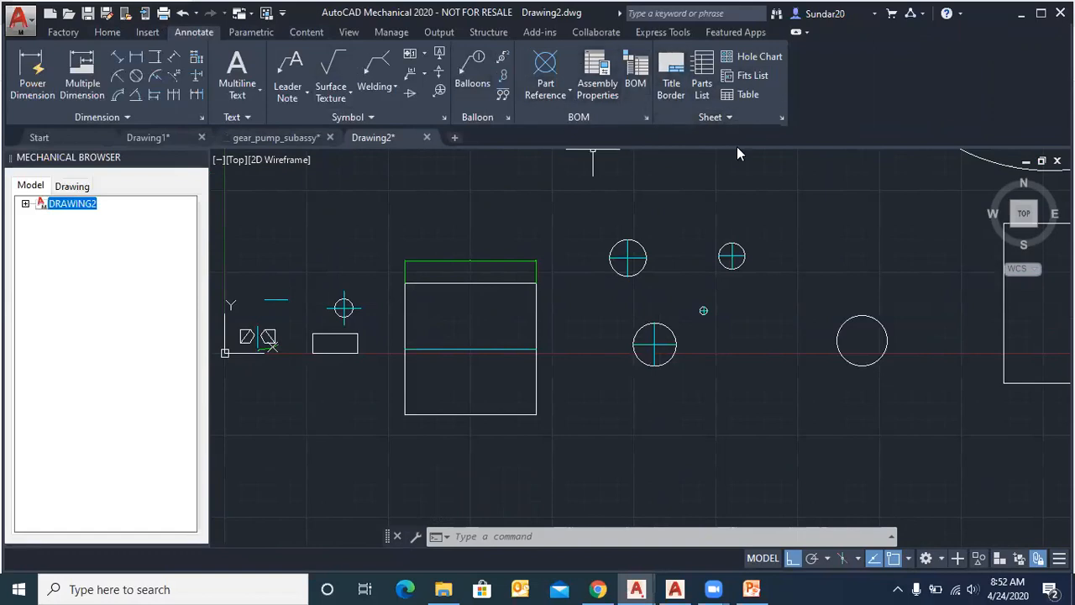
{"action": "left_click", "coordinate": [269, 137]}
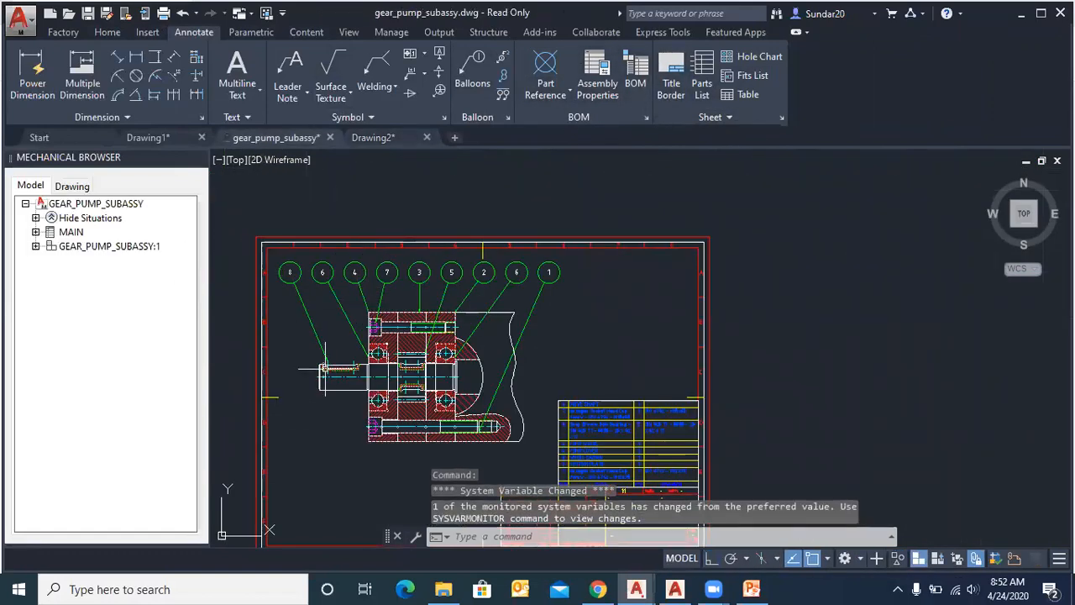
{"action": "left_click", "coordinate": [329, 138]}
{"action": "left_click", "coordinate": [571, 331]}
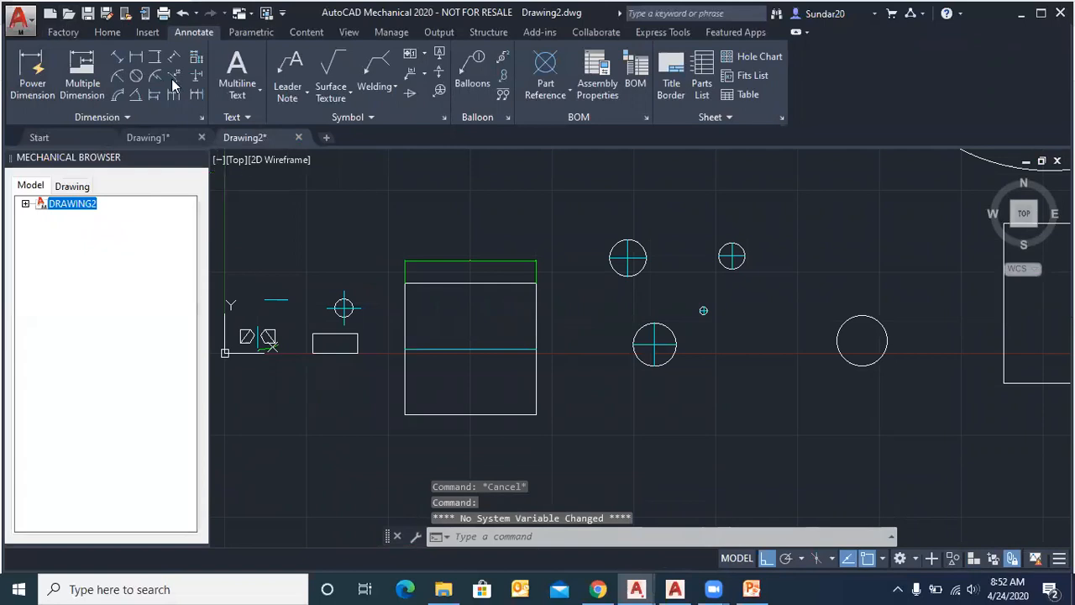
Step: Open the bom drawing from the demo folder on New Volume (D:)
{"action": "left_click", "coordinate": [69, 14]}
{"action": "left_click", "coordinate": [450, 124]}
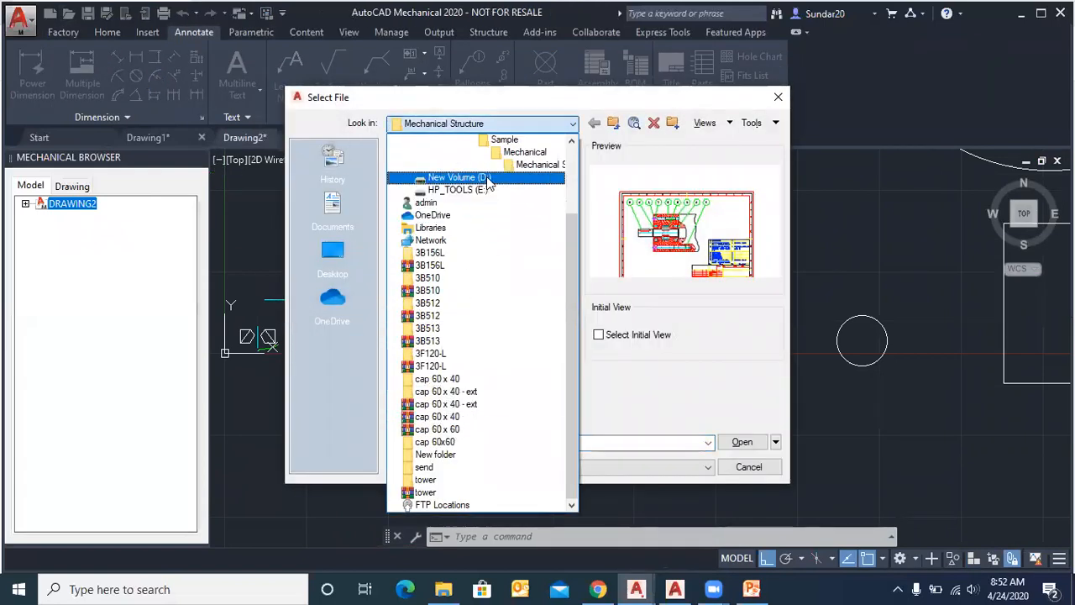
{"action": "left_click", "coordinate": [470, 175]}
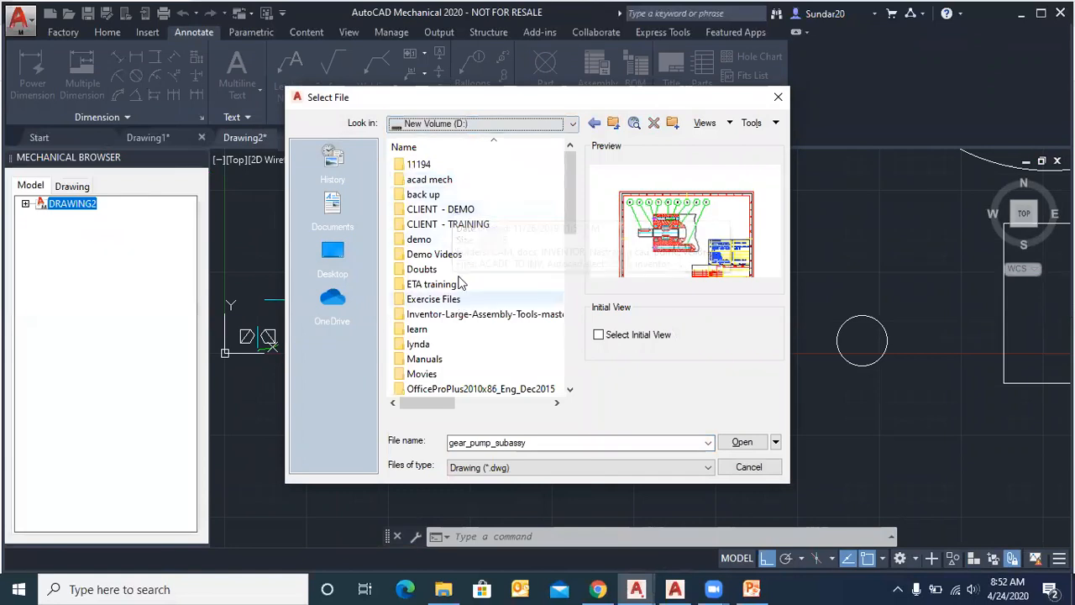
{"action": "scroll", "coordinate": [449, 284], "scroll_direction": "down", "scroll_amount": 2}
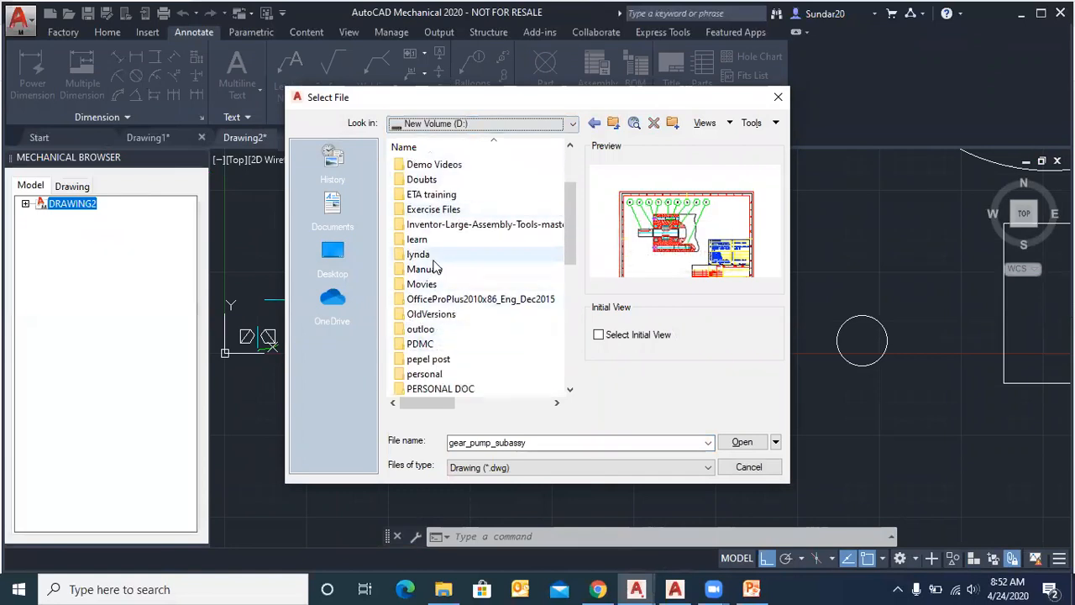
{"action": "scroll", "coordinate": [437, 307], "scroll_direction": "down", "scroll_amount": 2}
{"action": "scroll", "coordinate": [438, 307], "scroll_direction": "down", "scroll_amount": 4}
{"action": "scroll", "coordinate": [438, 311], "scroll_direction": "up", "scroll_amount": 8}
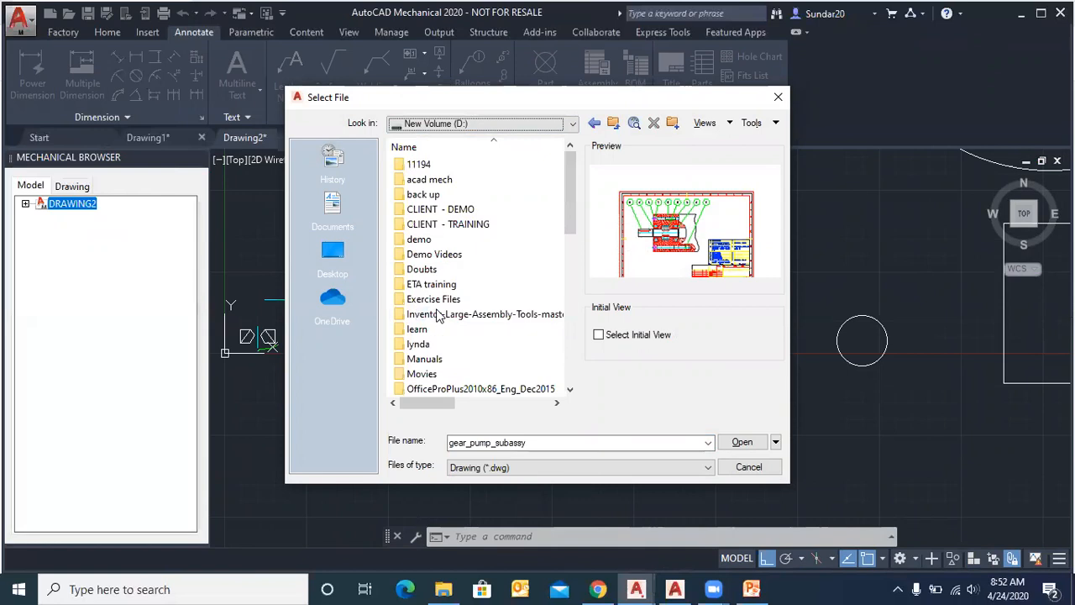
{"action": "double_click", "coordinate": [429, 240]}
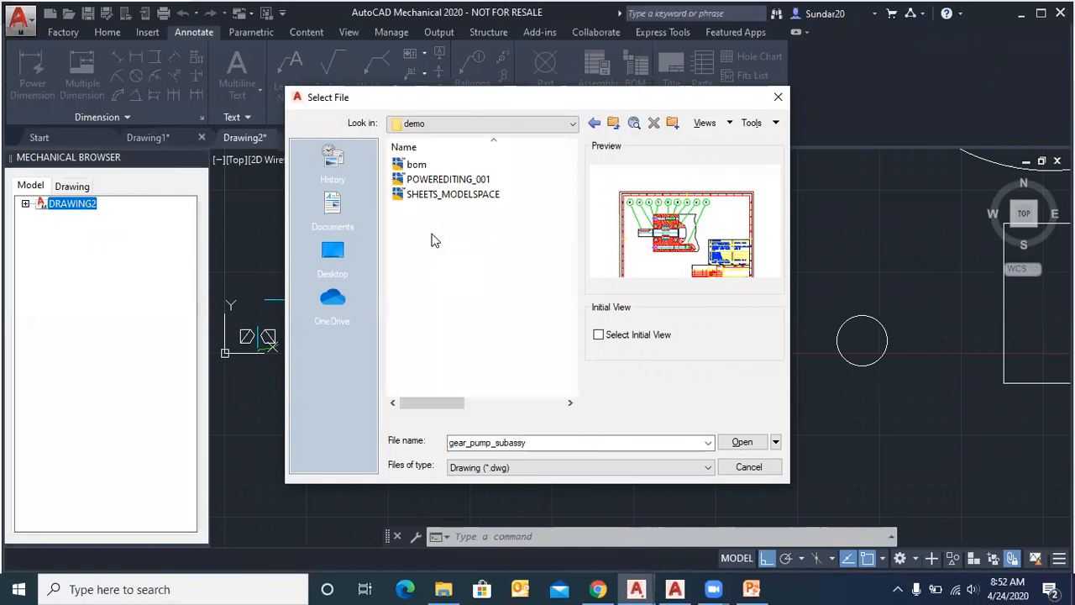
{"action": "left_click", "coordinate": [437, 180]}
{"action": "left_click", "coordinate": [428, 194]}
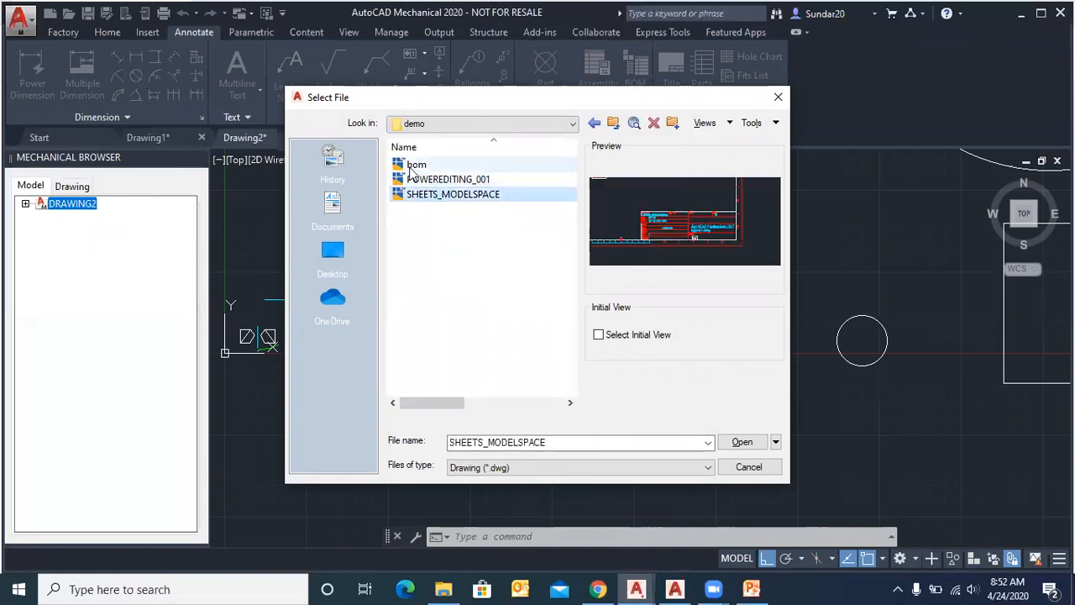
{"action": "left_click", "coordinate": [413, 165]}
{"action": "left_click", "coordinate": [742, 443]}
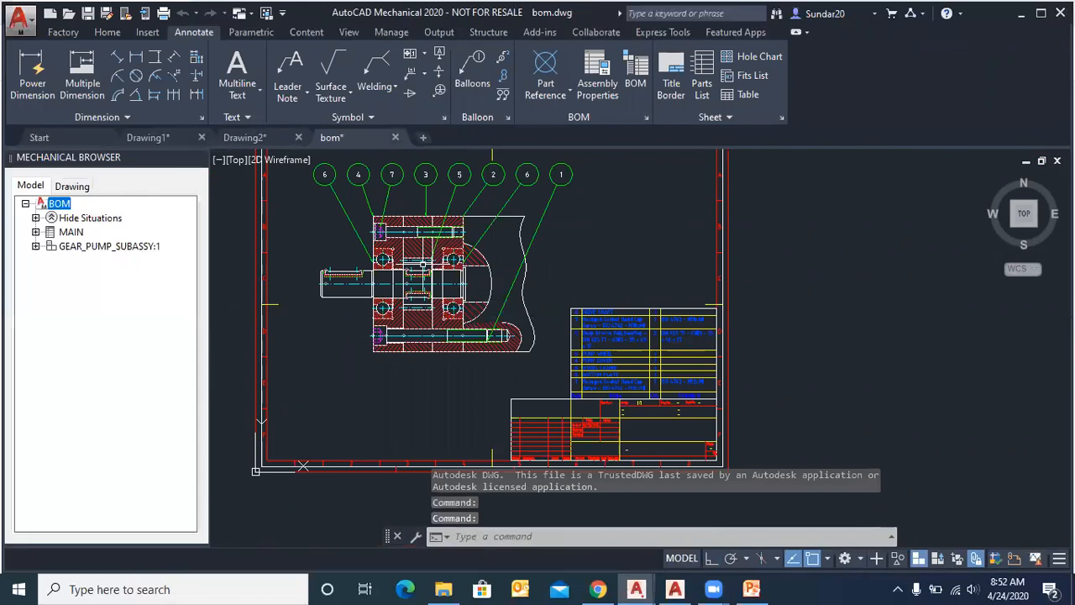
Step: Examine the gear pump section view and the balloons along its upper edge
{"action": "scroll", "coordinate": [373, 217], "scroll_direction": "up", "scroll_amount": 3}
{"action": "scroll", "coordinate": [377, 313], "scroll_direction": "down", "scroll_amount": 4}
{"action": "scroll", "coordinate": [421, 330], "scroll_direction": "up", "scroll_amount": 2}
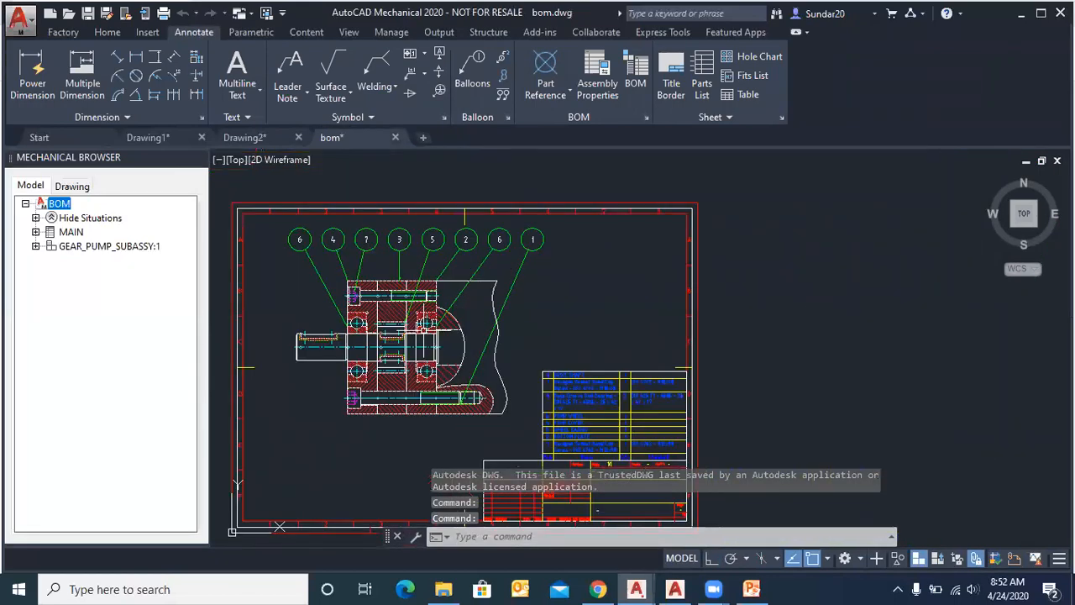
{"action": "scroll", "coordinate": [436, 336], "scroll_direction": "up", "scroll_amount": 2}
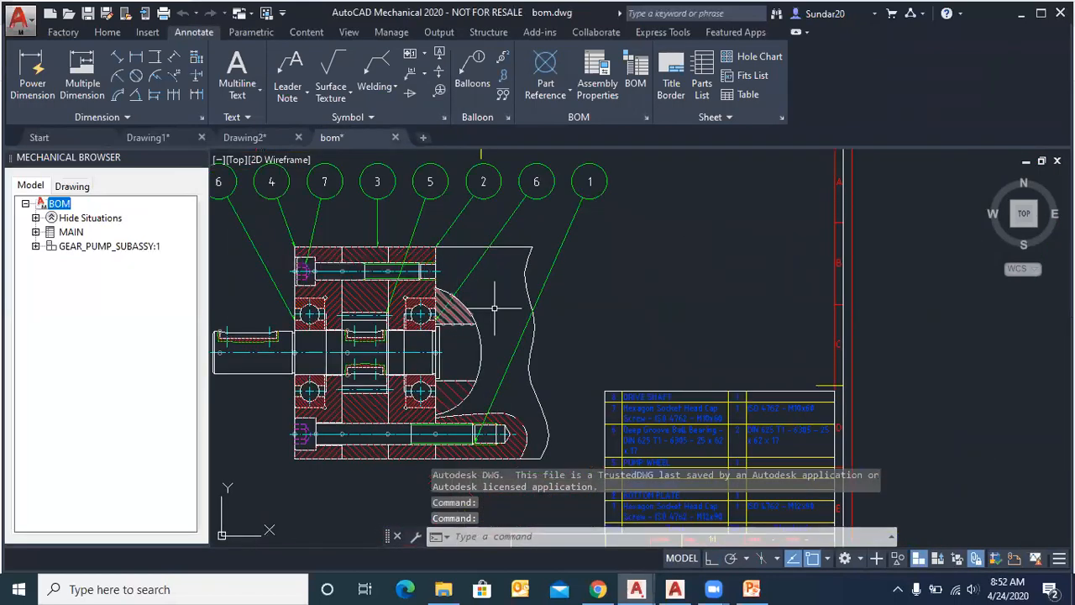
{"action": "scroll", "coordinate": [505, 293], "scroll_direction": "down", "scroll_amount": 4}
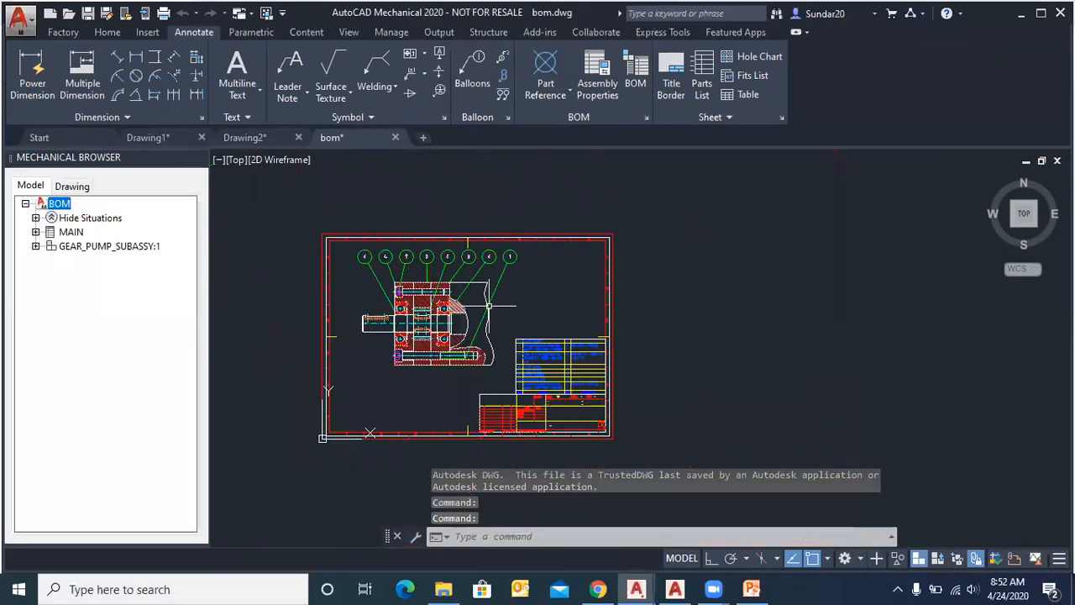
{"action": "scroll", "coordinate": [579, 264], "scroll_direction": "up", "scroll_amount": 2}
{"action": "scroll", "coordinate": [290, 273], "scroll_direction": "up", "scroll_amount": 2}
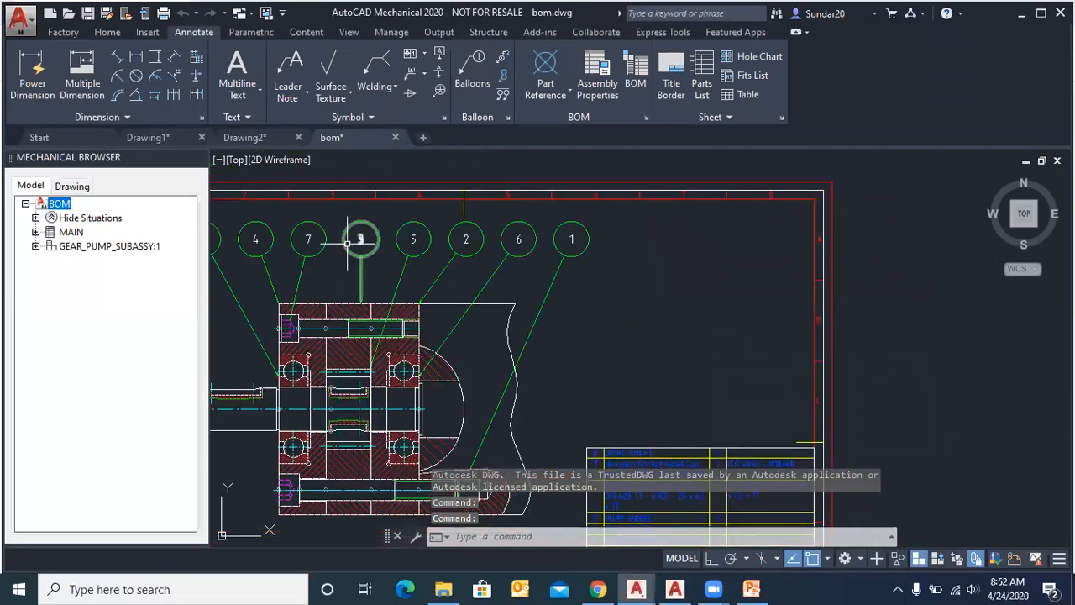
{"action": "scroll", "coordinate": [360, 241], "scroll_direction": "down", "scroll_amount": 2}
{"action": "scroll", "coordinate": [289, 293], "scroll_direction": "up", "scroll_amount": 2}
Step: Read the parts list above the title block, comparing its item numbers with the balloons on the assembly
{"action": "scroll", "coordinate": [430, 313], "scroll_direction": "down", "scroll_amount": 5}
{"action": "scroll", "coordinate": [477, 345], "scroll_direction": "up", "scroll_amount": 3}
{"action": "scroll", "coordinate": [477, 345], "scroll_direction": "up", "scroll_amount": 4}
{"action": "scroll", "coordinate": [406, 252], "scroll_direction": "down", "scroll_amount": 3}
{"action": "scroll", "coordinate": [427, 298], "scroll_direction": "up", "scroll_amount": 2}
{"action": "scroll", "coordinate": [427, 298], "scroll_direction": "up", "scroll_amount": 3}
{"action": "scroll", "coordinate": [412, 283], "scroll_direction": "down", "scroll_amount": 2}
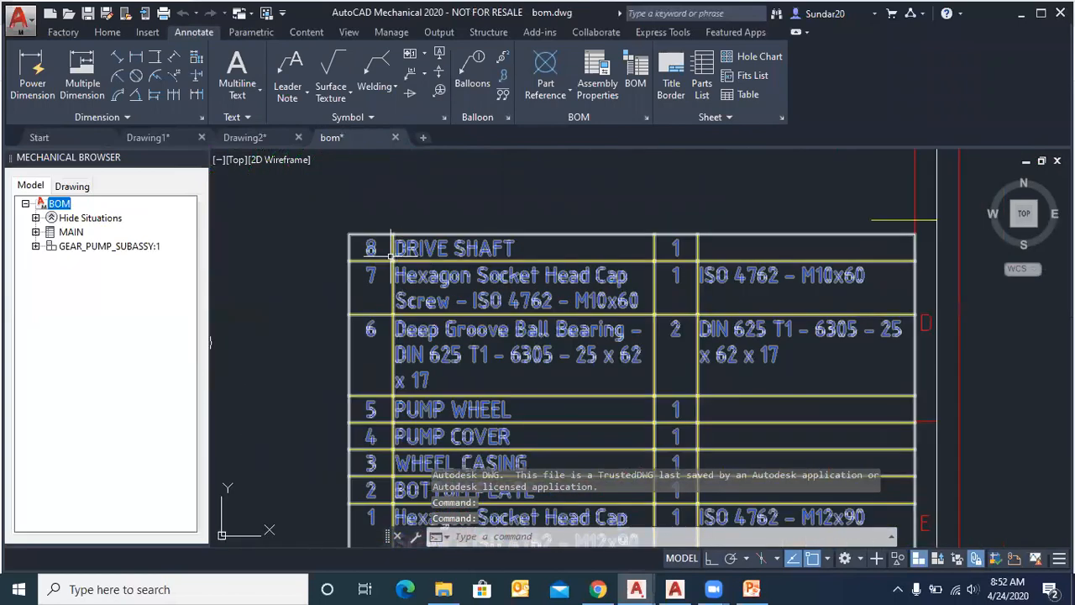
{"action": "scroll", "coordinate": [427, 299], "scroll_direction": "down", "scroll_amount": 2}
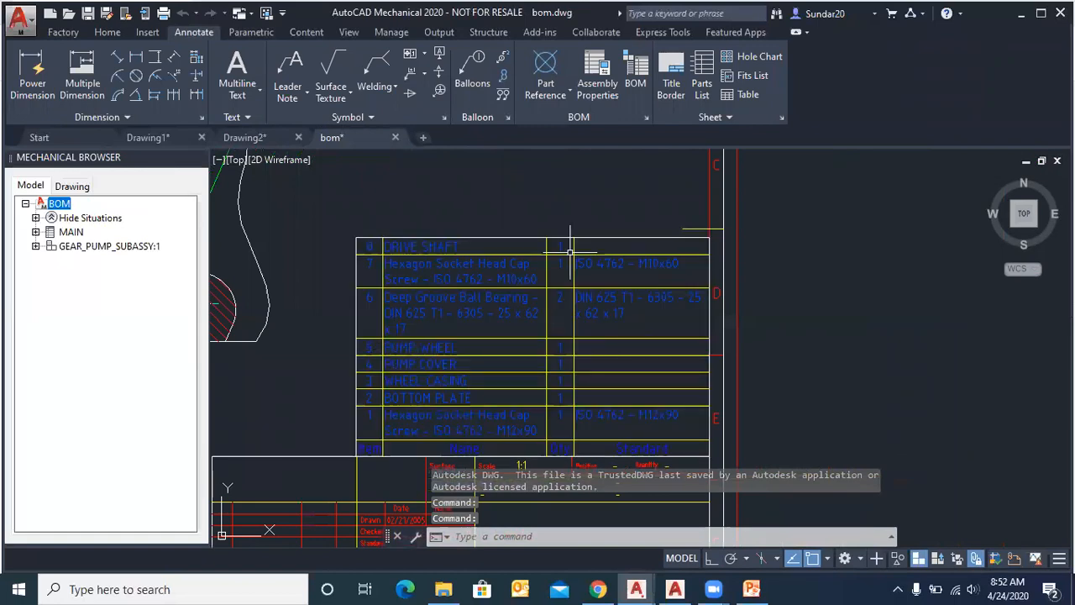
{"action": "scroll", "coordinate": [380, 243], "scroll_direction": "up", "scroll_amount": 2}
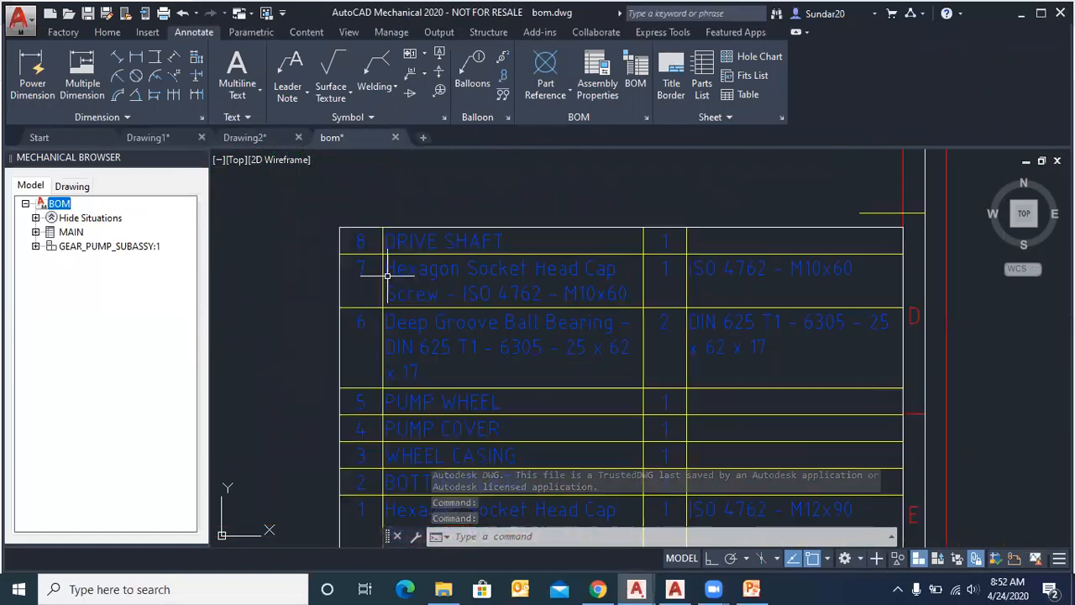
{"action": "scroll", "coordinate": [586, 290], "scroll_direction": "down", "scroll_amount": 2}
{"action": "scroll", "coordinate": [586, 289], "scroll_direction": "up", "scroll_amount": 3}
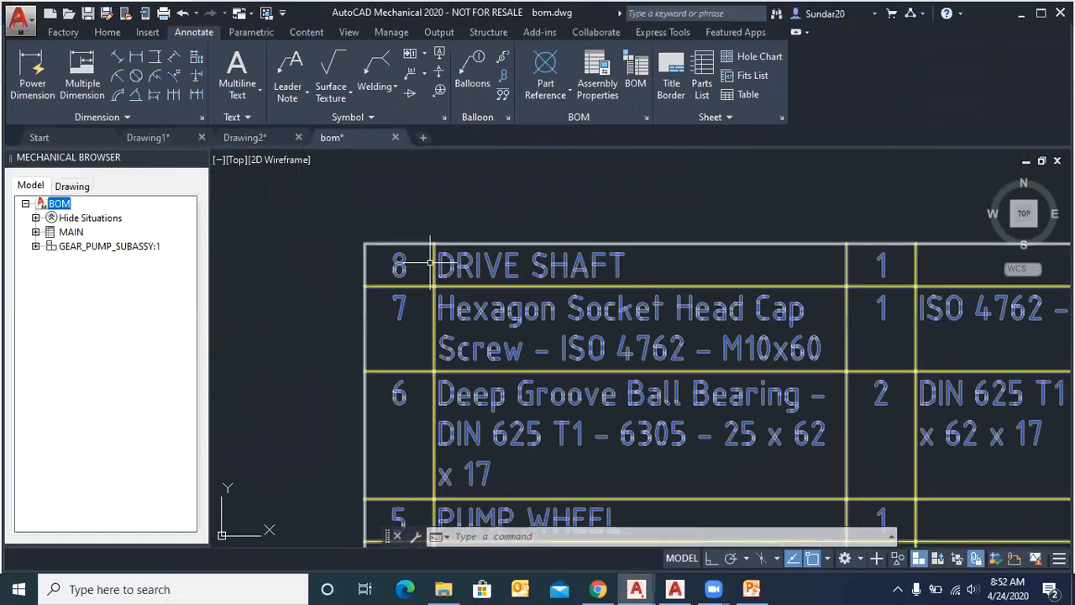
Step: Add a balloon for the drive shaft, placing it above the shaft's free end beside the existing balloons
{"action": "scroll", "coordinate": [525, 276], "scroll_direction": "down", "scroll_amount": 5}
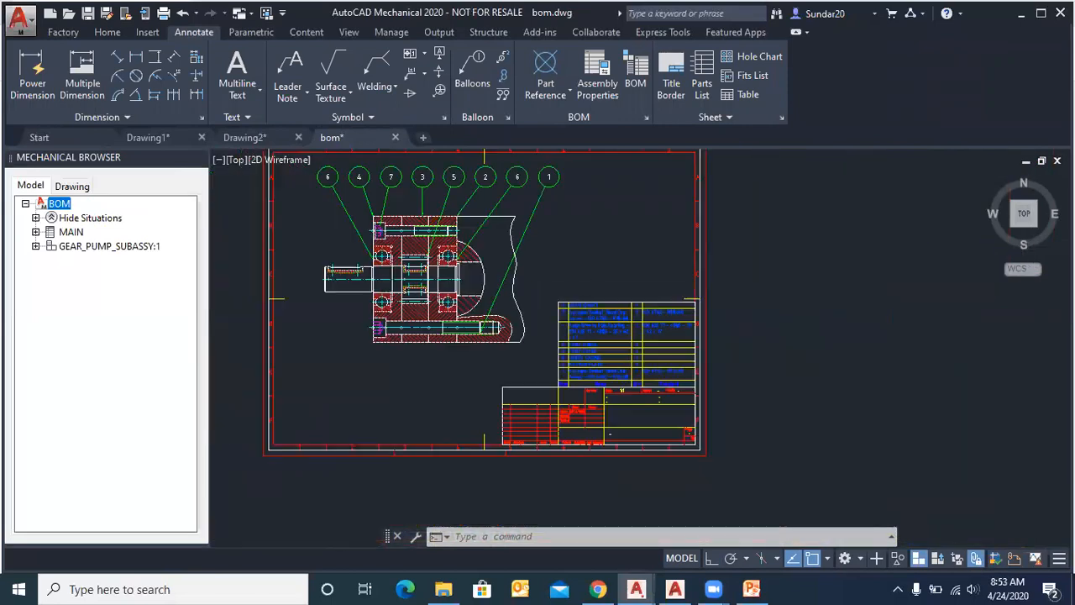
{"action": "scroll", "coordinate": [438, 252], "scroll_direction": "up", "scroll_amount": 2}
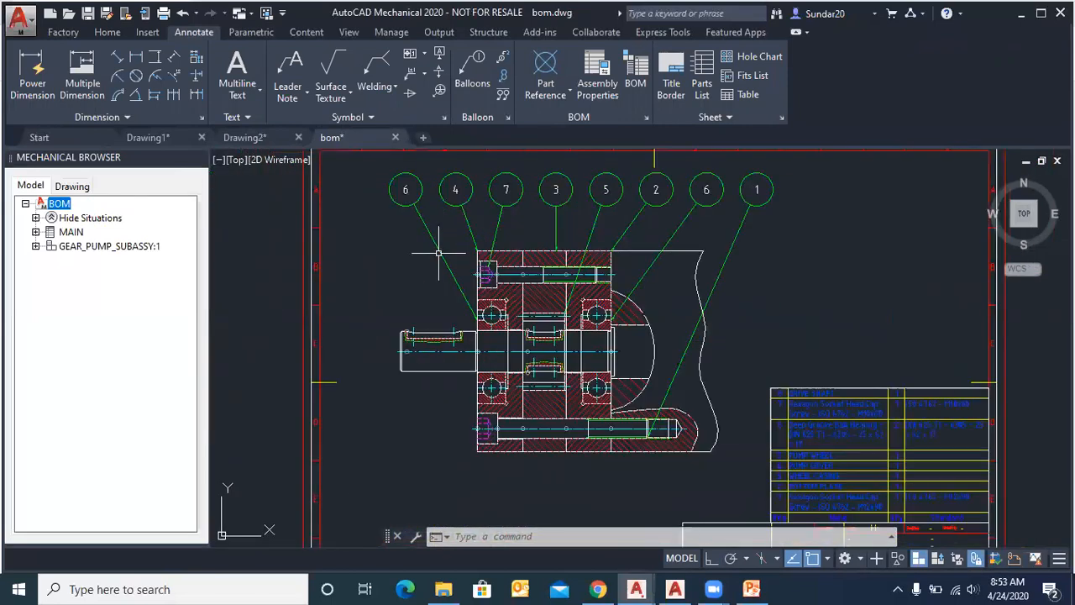
{"action": "left_click", "coordinate": [473, 76]}
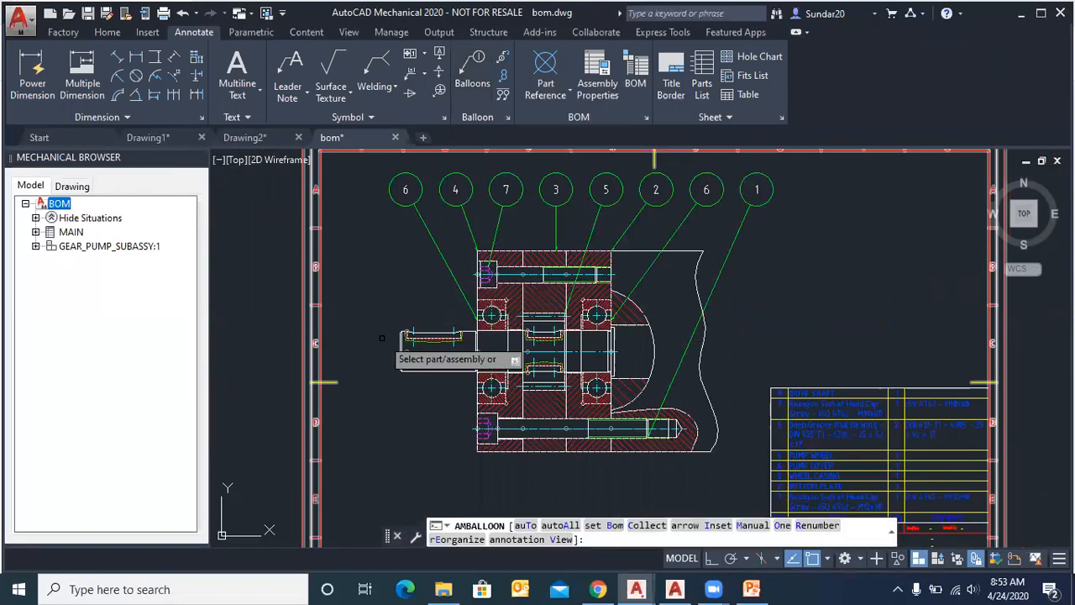
{"action": "scroll", "coordinate": [415, 333], "scroll_direction": "up", "scroll_amount": 5}
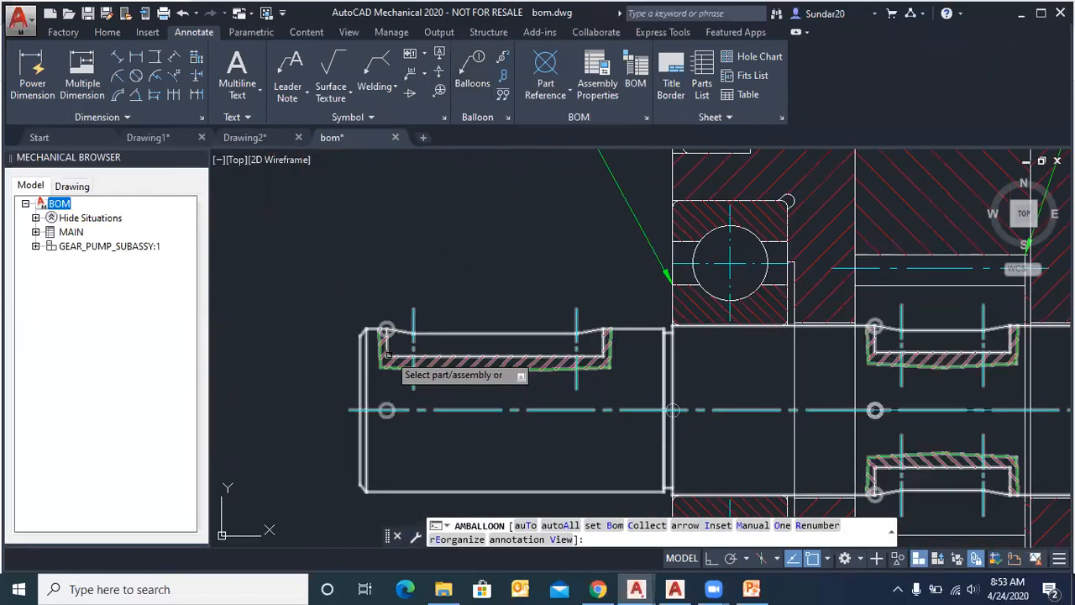
{"action": "left_click", "coordinate": [403, 365]}
{"action": "left_click", "coordinate": [435, 410]}
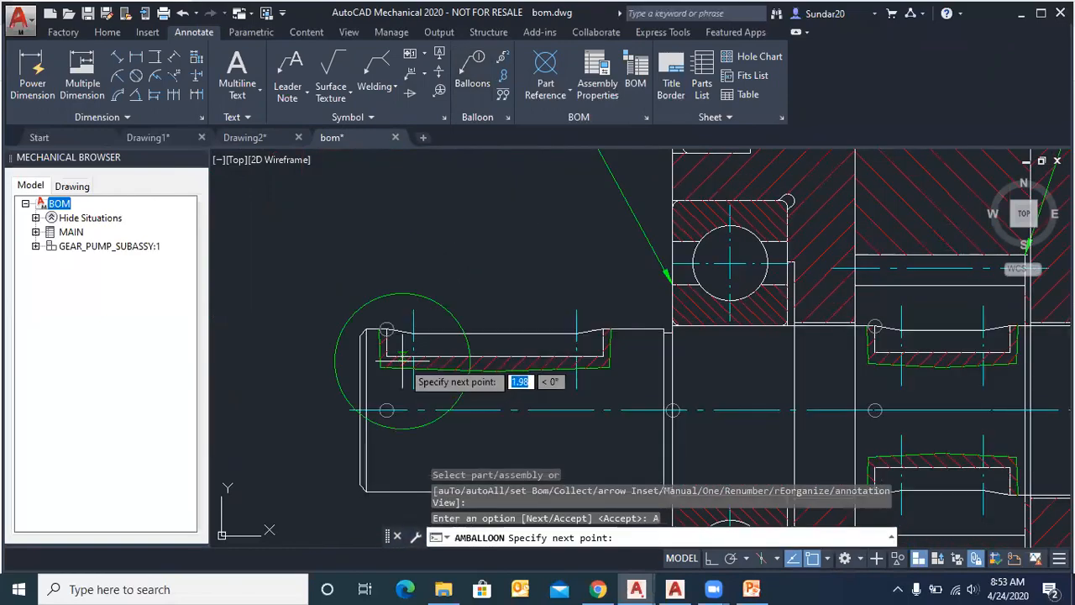
{"action": "scroll", "coordinate": [408, 359], "scroll_direction": "down", "scroll_amount": 2}
{"action": "scroll", "coordinate": [472, 340], "scroll_direction": "down", "scroll_amount": 4}
{"action": "scroll", "coordinate": [392, 237], "scroll_direction": "up", "scroll_amount": 2}
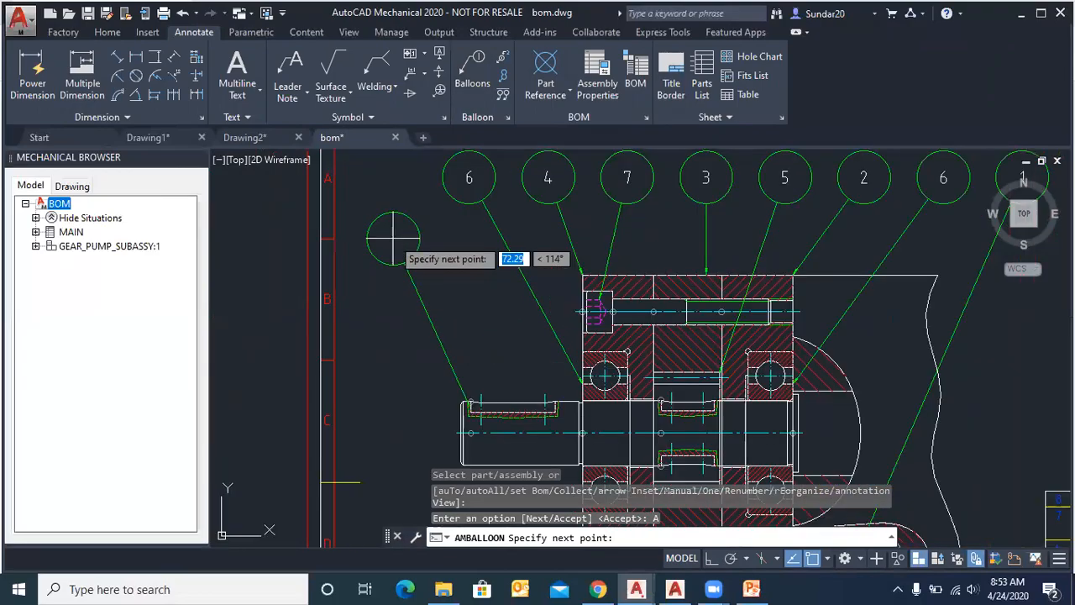
{"action": "left_click", "coordinate": [381, 216]}
{"action": "key", "text": "Return"}
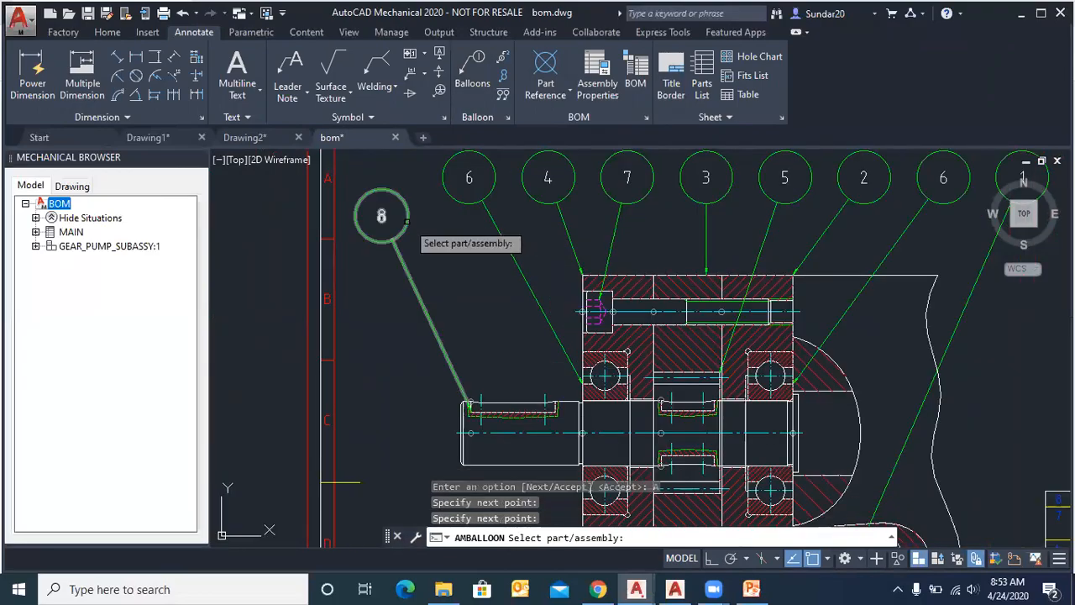
Step: Check the drive shaft's item in the parts list and cancel the Balloon command
{"action": "scroll", "coordinate": [798, 347], "scroll_direction": "down", "scroll_amount": 3}
{"action": "scroll", "coordinate": [672, 332], "scroll_direction": "up", "scroll_amount": 3}
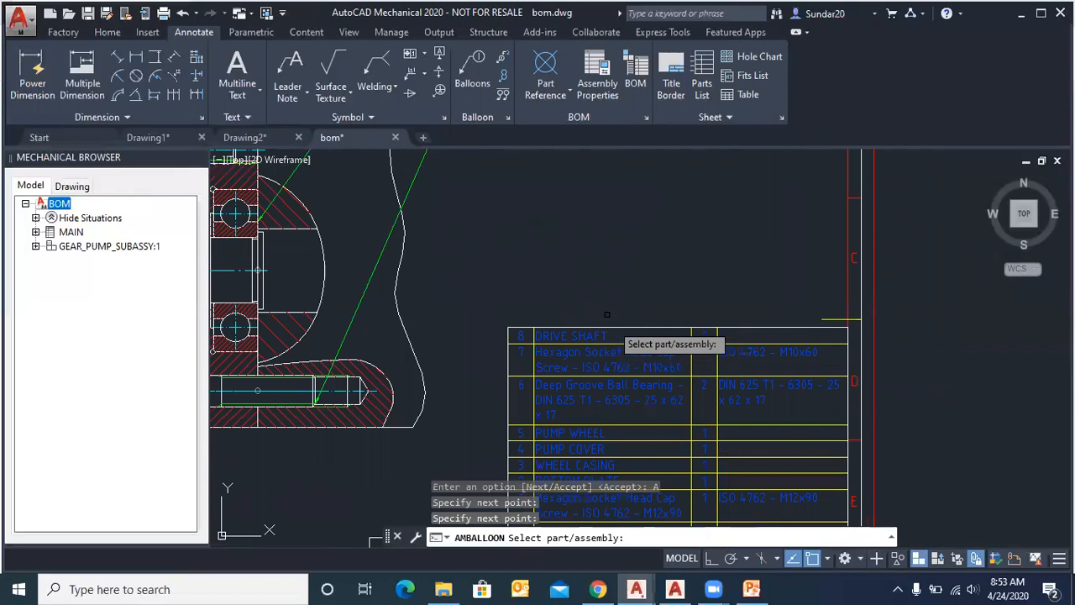
{"action": "scroll", "coordinate": [614, 335], "scroll_direction": "down", "scroll_amount": 4}
{"action": "scroll", "coordinate": [574, 276], "scroll_direction": "up", "scroll_amount": 2}
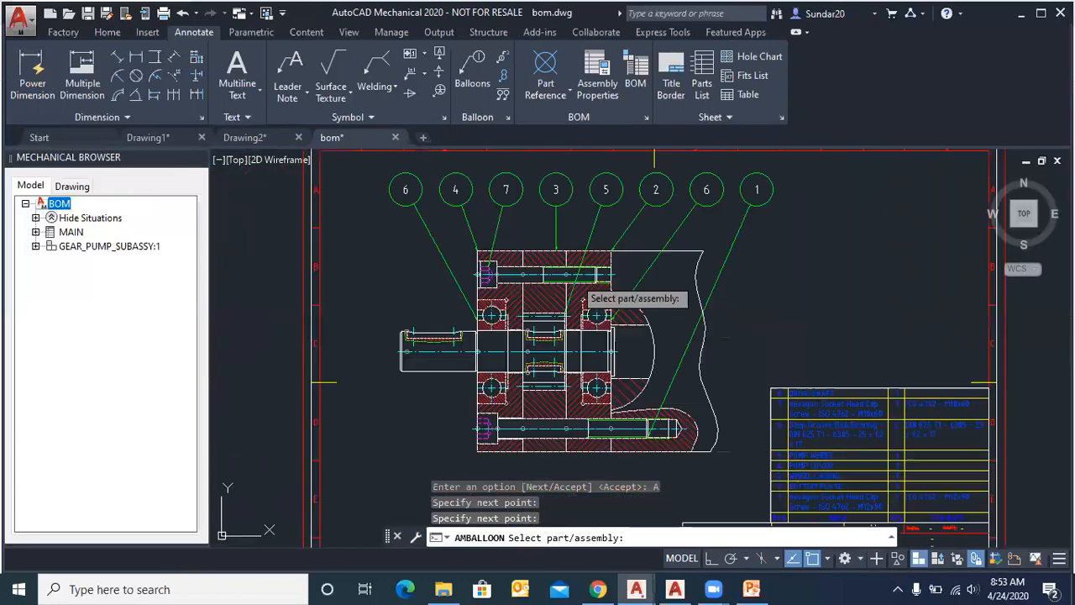
{"action": "key", "text": "Escape"}
{"action": "scroll", "coordinate": [333, 291], "scroll_direction": "down", "scroll_amount": 4}
{"action": "scroll", "coordinate": [580, 278], "scroll_direction": "up", "scroll_amount": 4}
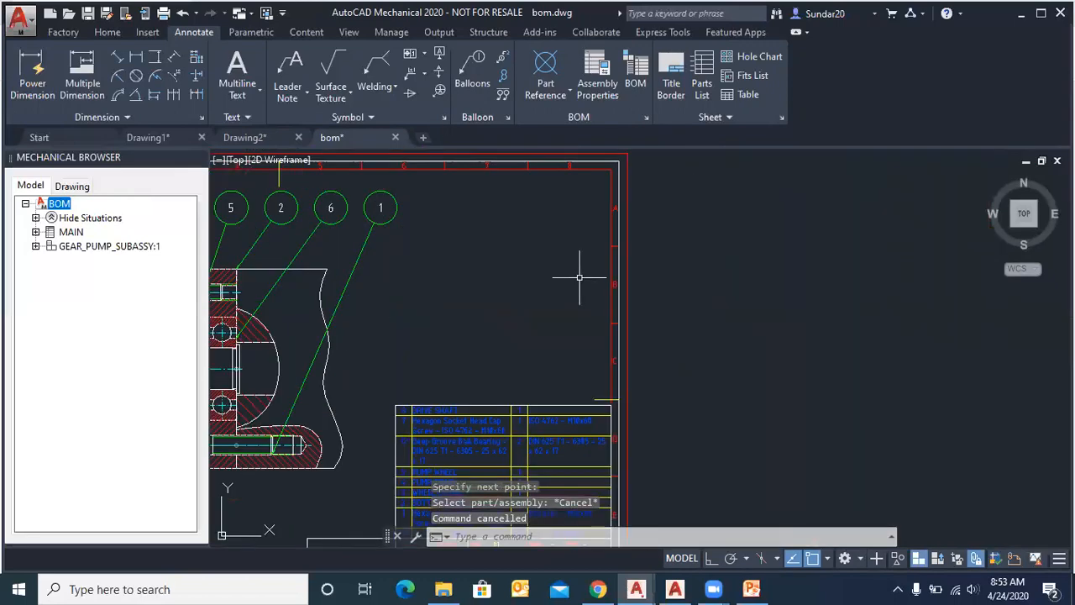
Step: Draw a rectangle about 180 by 30 units by two corners in the empty area outside the sheet border, beside the balloons
{"action": "scroll", "coordinate": [529, 244], "scroll_direction": "down", "scroll_amount": 2}
{"action": "left_click", "coordinate": [118, 32]}
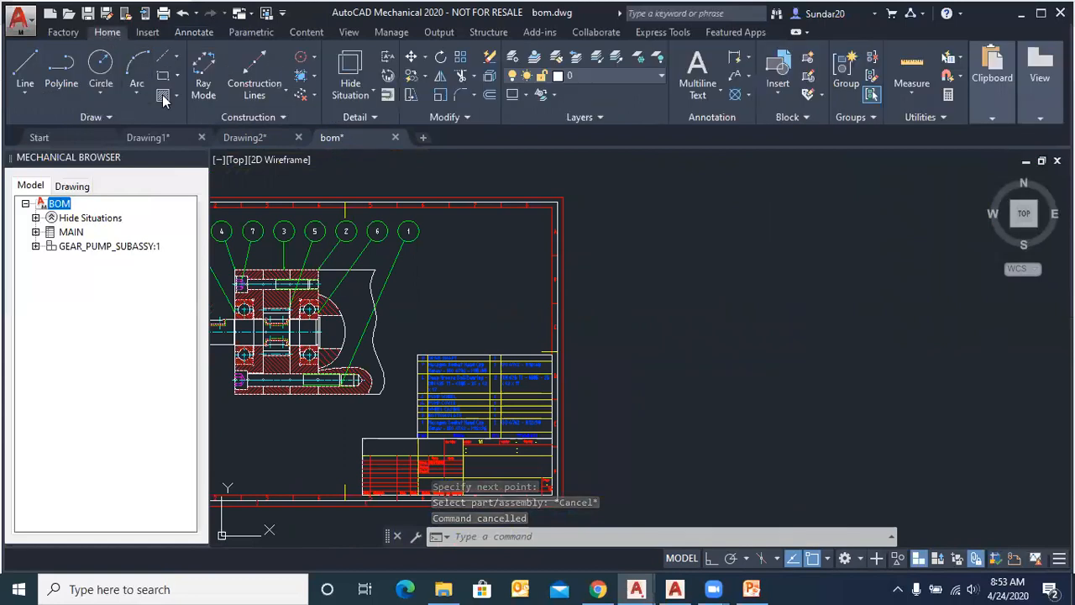
{"action": "left_click", "coordinate": [174, 79]}
{"action": "left_click", "coordinate": [202, 129]}
{"action": "left_click", "coordinate": [653, 224]}
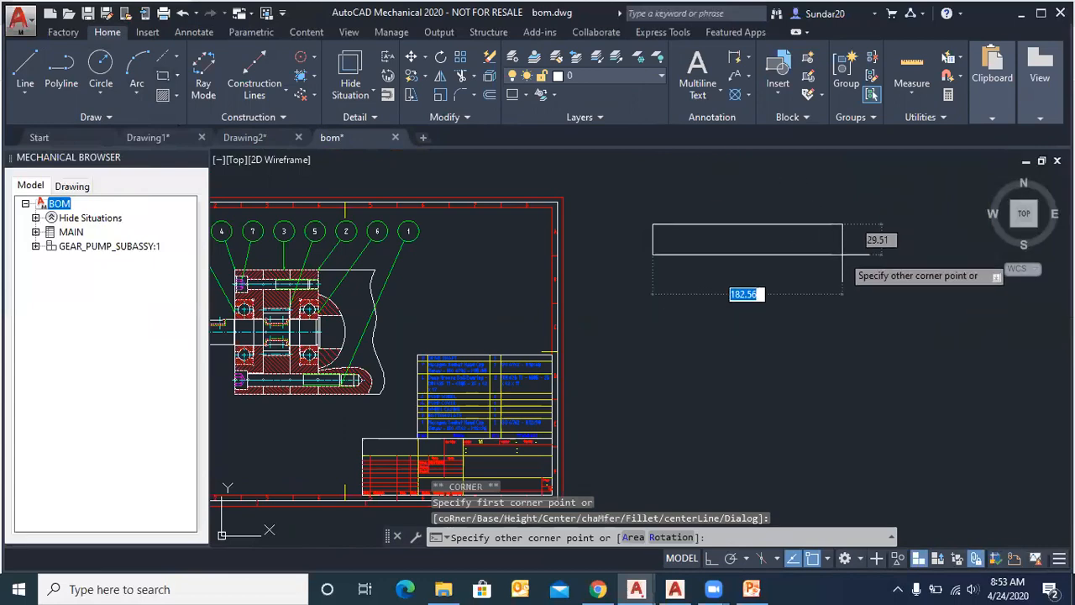
{"action": "left_click", "coordinate": [841, 251]}
{"action": "scroll", "coordinate": [841, 244], "scroll_direction": "up", "scroll_amount": 2}
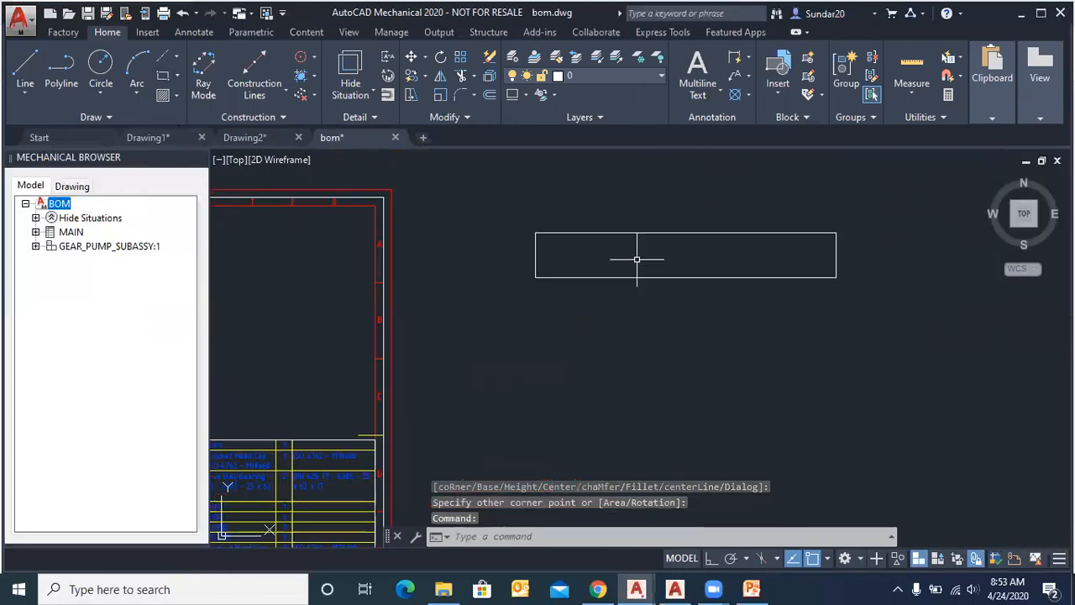
{"action": "scroll", "coordinate": [621, 257], "scroll_direction": "down", "scroll_amount": 2}
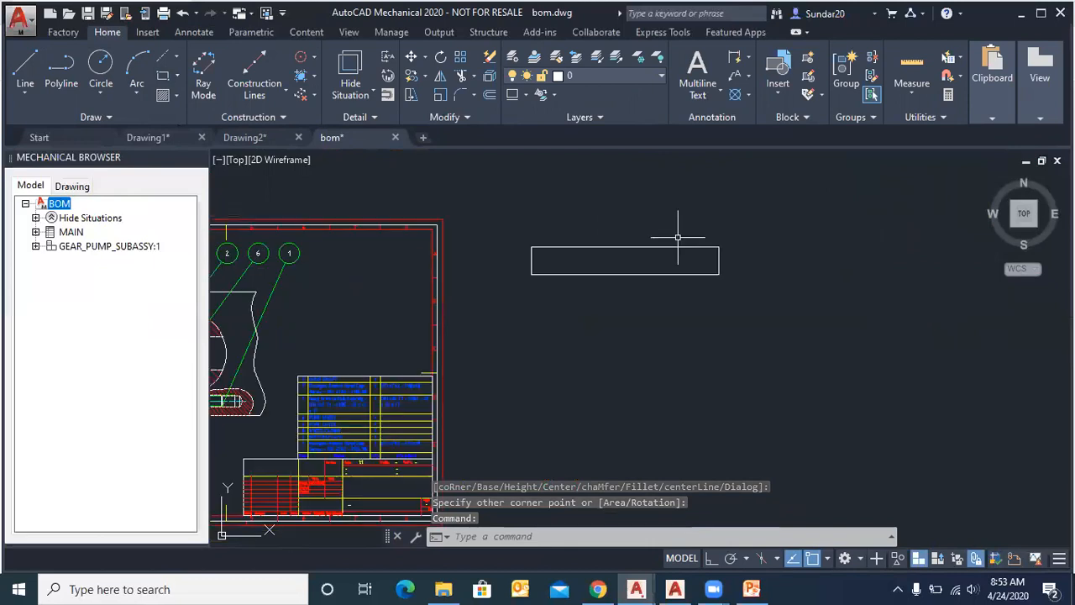
Step: Choose the front view of the Heavy Hex Bolt (Regular Thread - Metric) from the hex head screws in the content library
{"action": "left_click", "coordinate": [304, 32]}
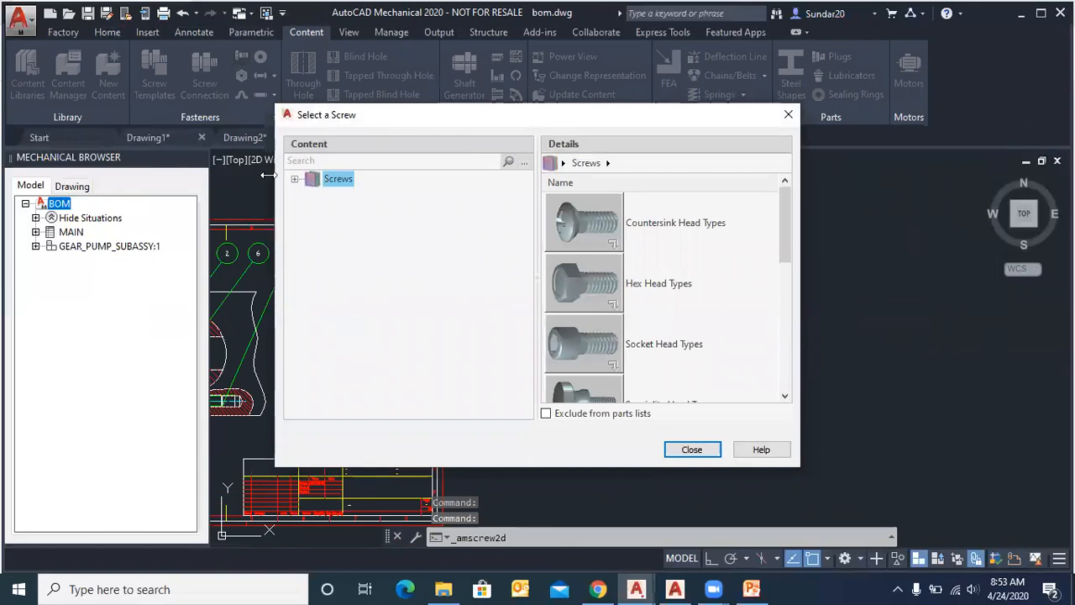
{"action": "left_click", "coordinate": [296, 180]}
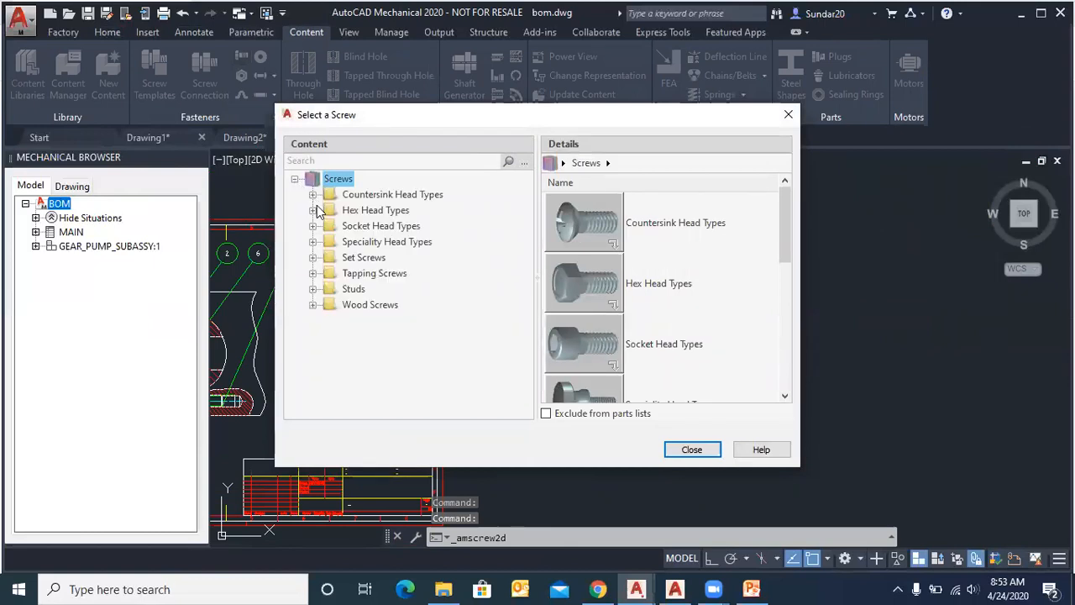
{"action": "left_click", "coordinate": [312, 210]}
{"action": "left_click", "coordinate": [409, 209]}
{"action": "scroll", "coordinate": [410, 261], "scroll_direction": "down", "scroll_amount": 3}
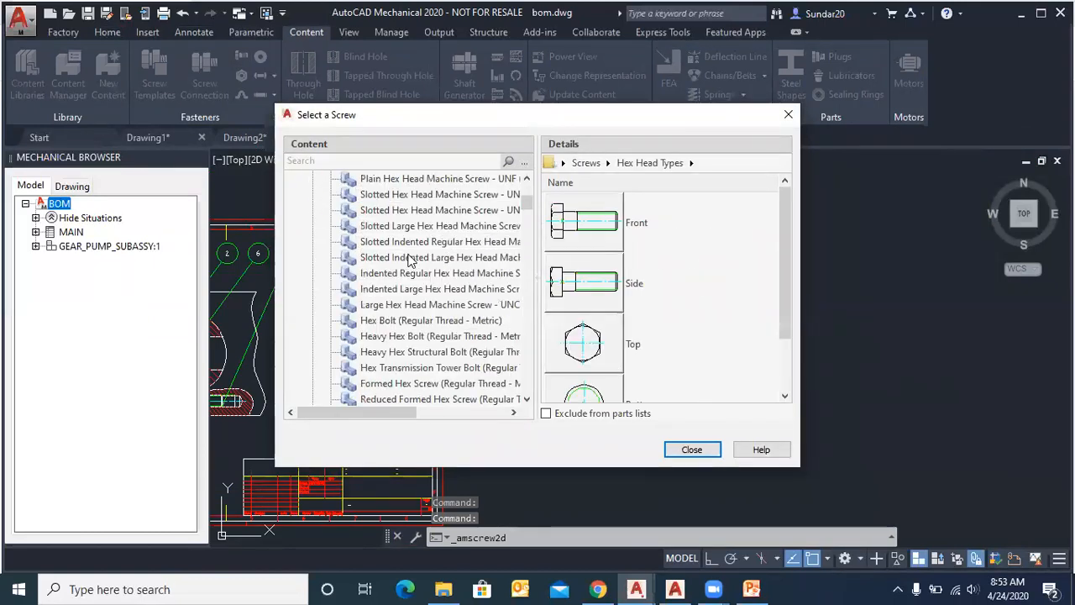
{"action": "left_click_drag", "start_coordinate": [401, 412], "coordinate": [424, 416]}
{"action": "left_click", "coordinate": [428, 340]}
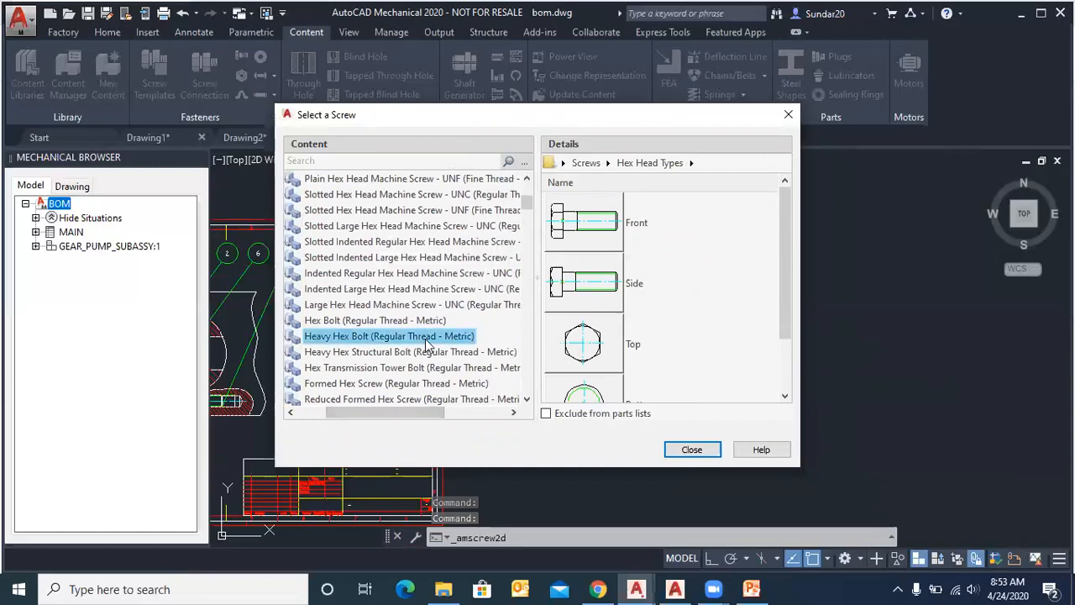
{"action": "left_click", "coordinate": [587, 222]}
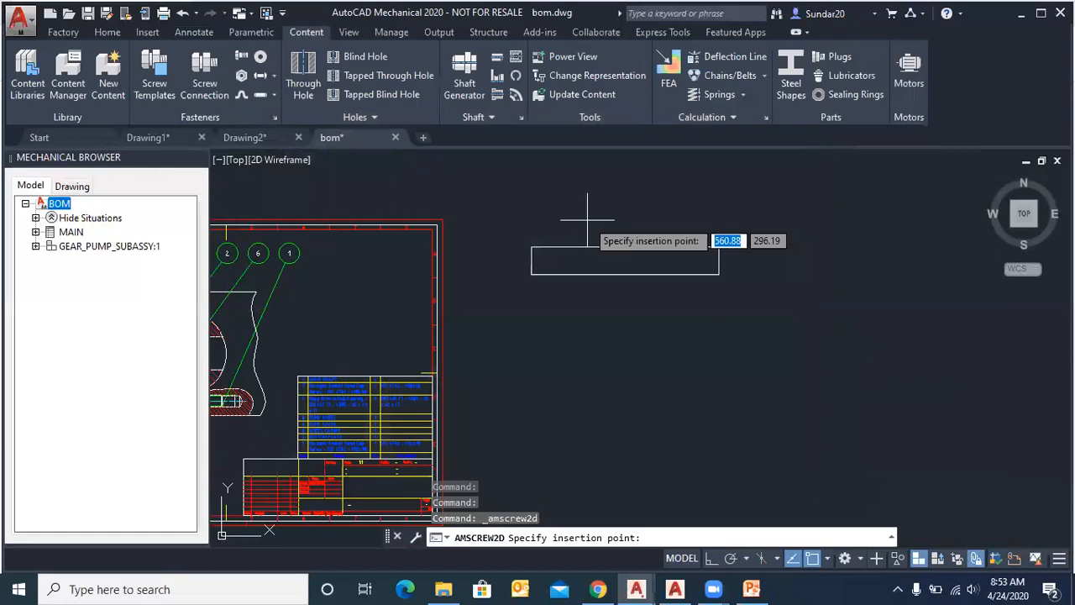
Step: Insert the heavy hex bolt at the midpoint of the rectangle's upper edge, pointing down through it, as M36 with 80 mm length
{"action": "scroll", "coordinate": [624, 260], "scroll_direction": "up", "scroll_amount": 4}
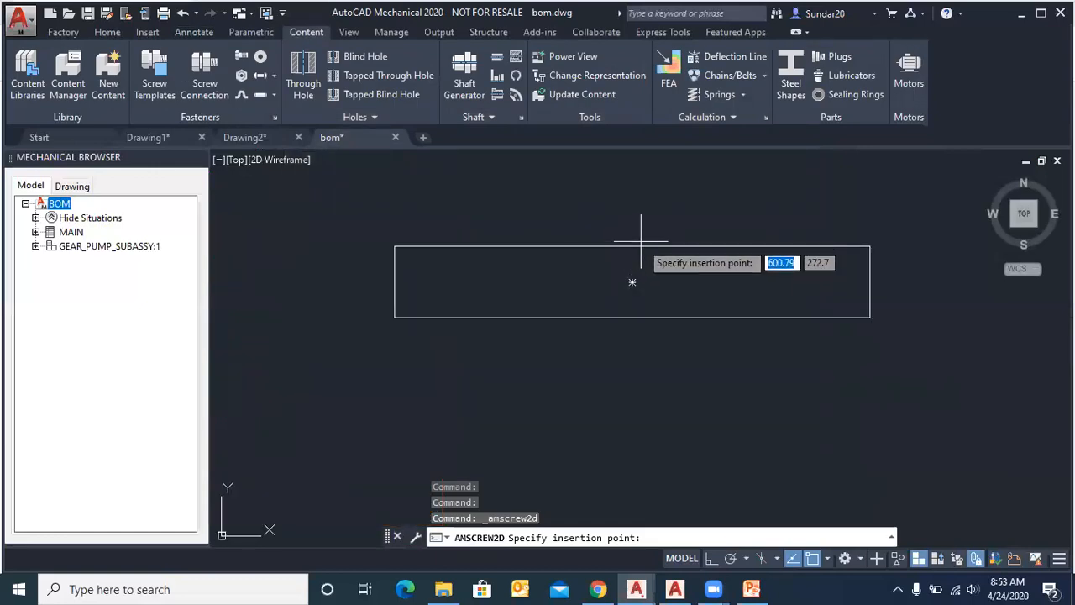
{"action": "left_click", "coordinate": [631, 250]}
{"action": "left_click", "coordinate": [633, 329]}
{"action": "left_click", "coordinate": [588, 289]}
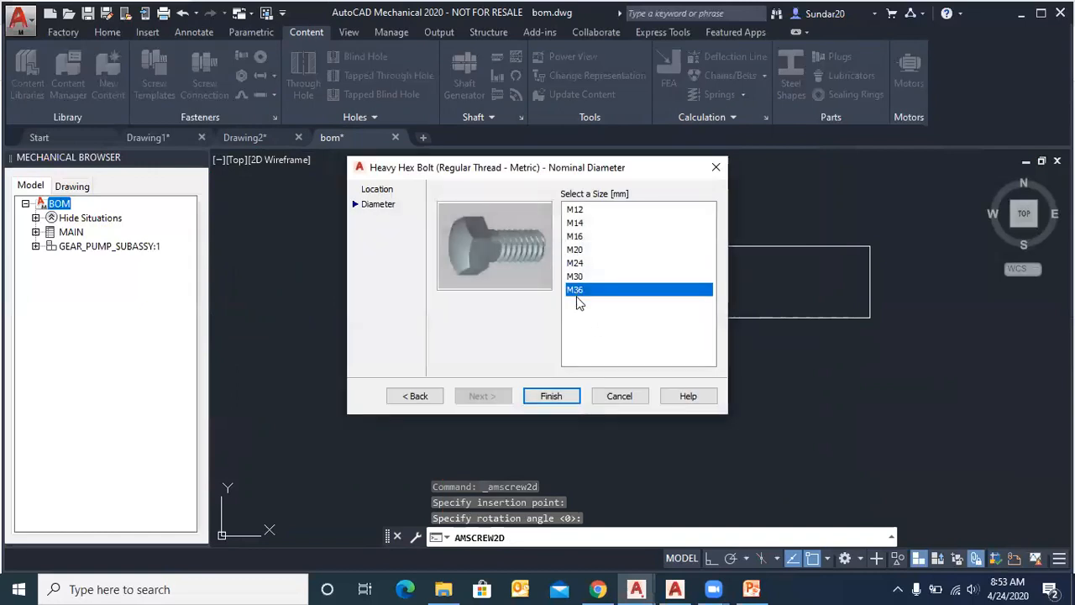
{"action": "left_click", "coordinate": [563, 395]}
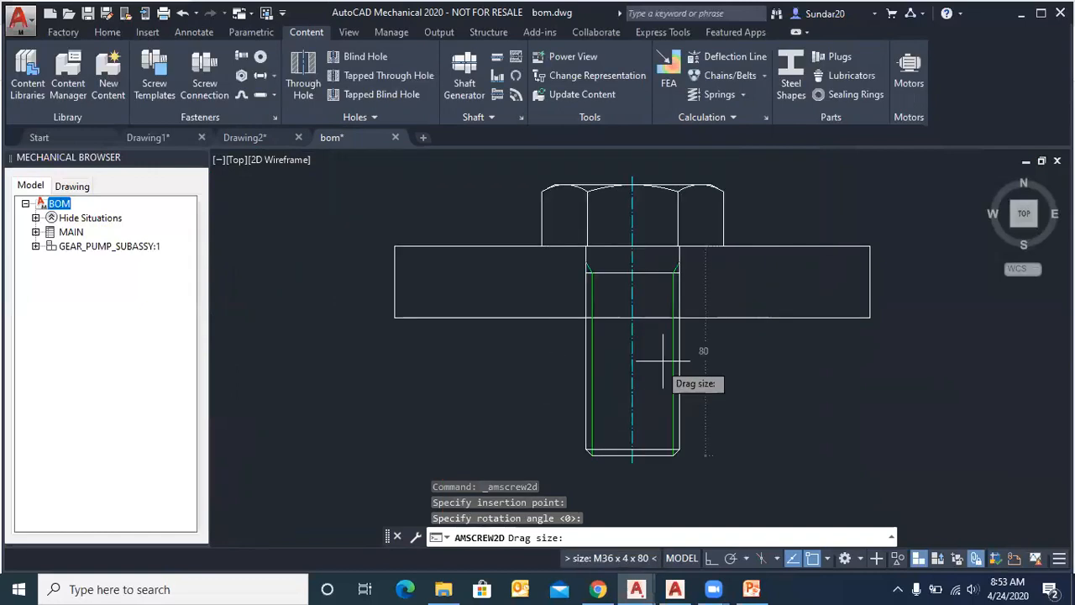
{"action": "left_click", "coordinate": [839, 288]}
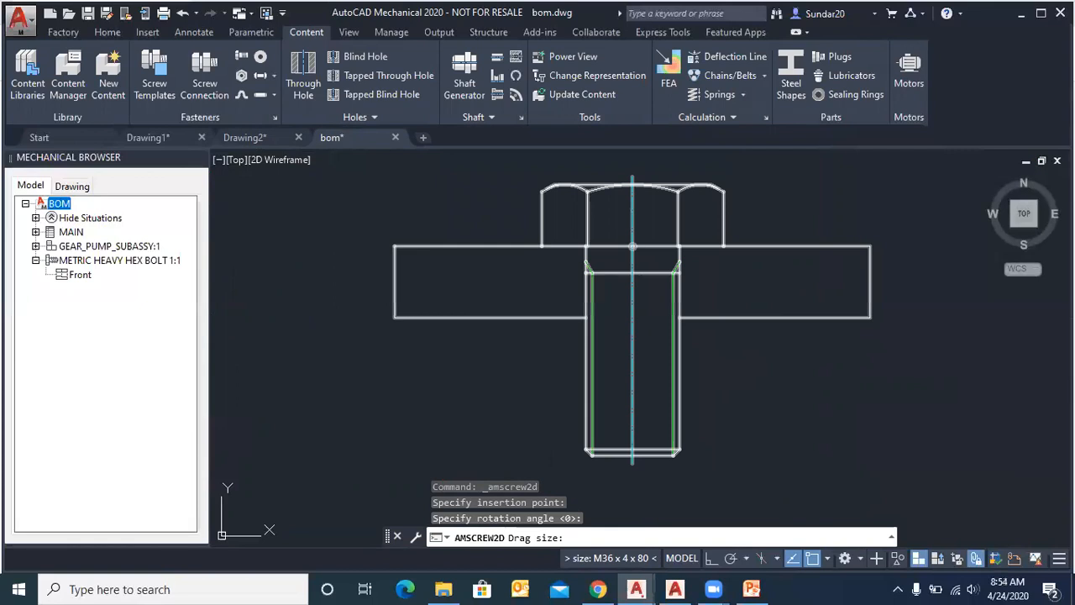
{"action": "left_click", "coordinate": [728, 345]}
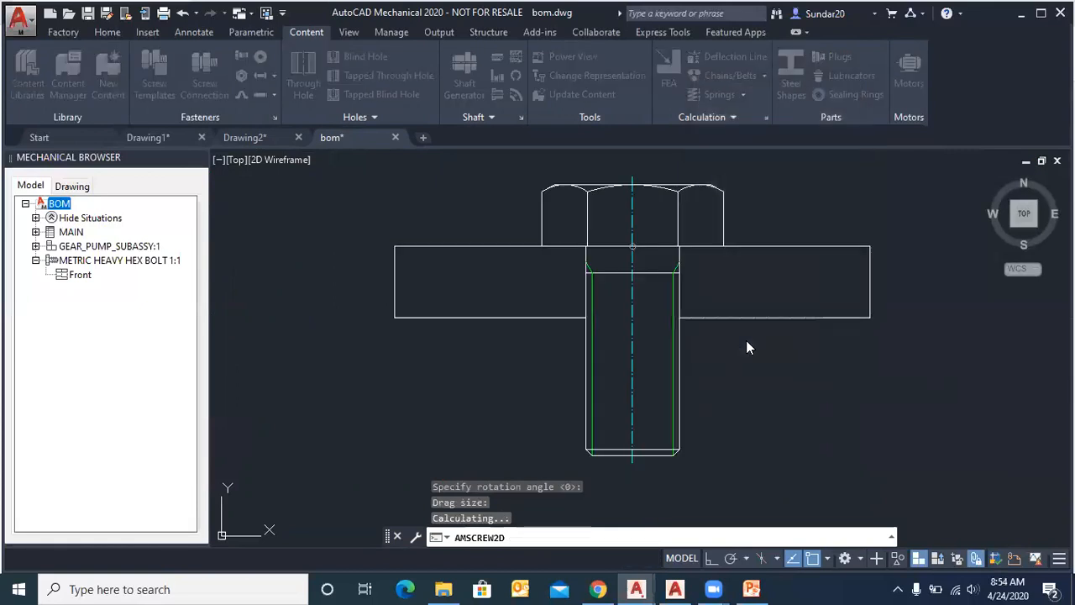
Step: Examine the part reference marker on the bolt's centerline under the head and its standard part details
{"action": "scroll", "coordinate": [664, 216], "scroll_direction": "up", "scroll_amount": 4}
{"action": "scroll", "coordinate": [619, 297], "scroll_direction": "down", "scroll_amount": 2}
{"action": "scroll", "coordinate": [583, 297], "scroll_direction": "up", "scroll_amount": 3}
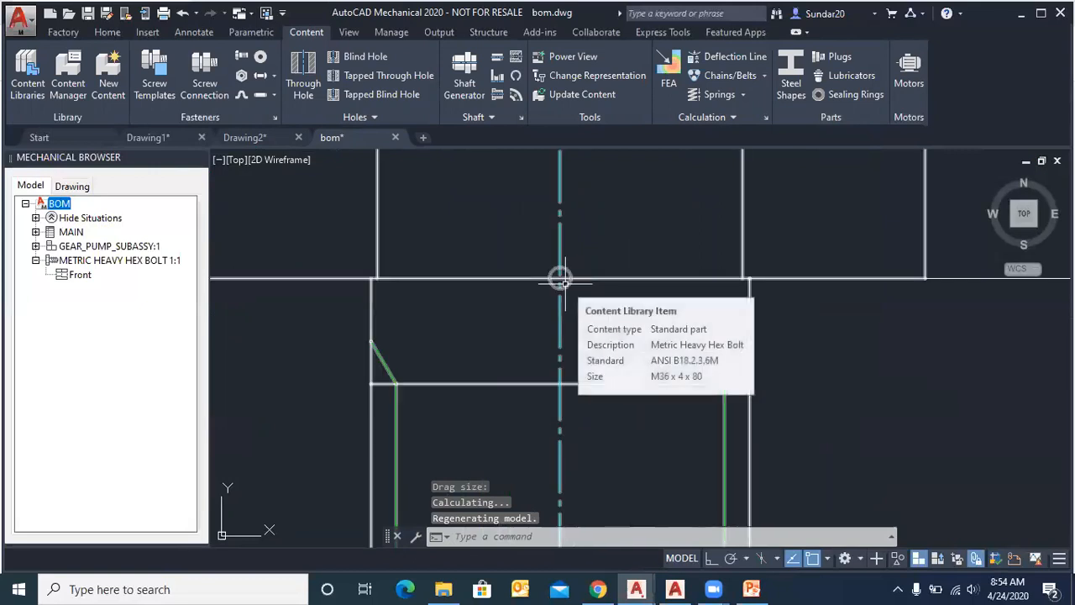
{"action": "scroll", "coordinate": [574, 282], "scroll_direction": "down", "scroll_amount": 4}
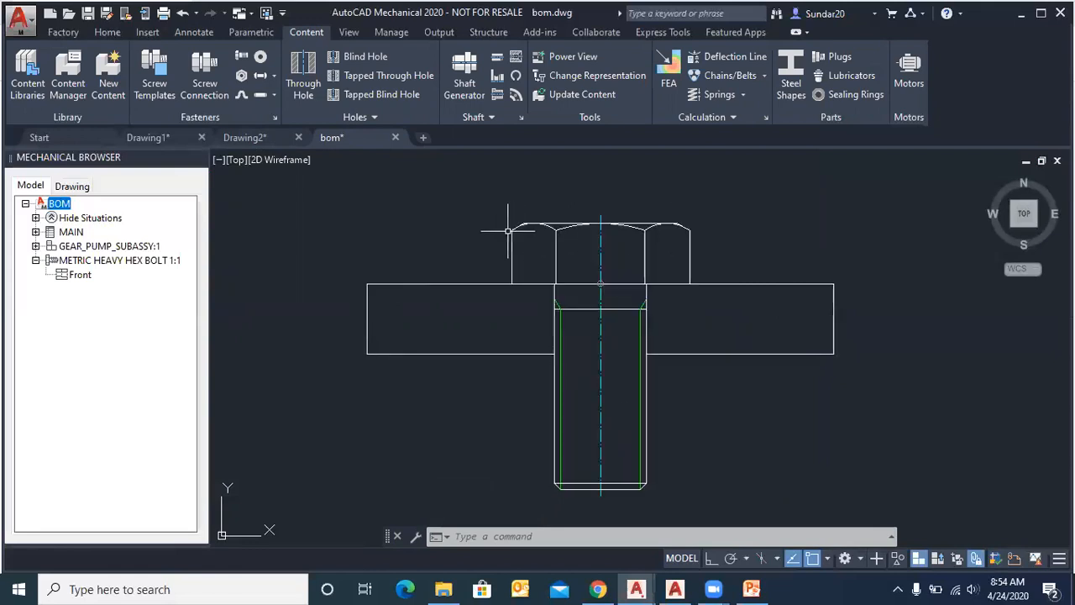
{"action": "scroll", "coordinate": [593, 279], "scroll_direction": "up", "scroll_amount": 6}
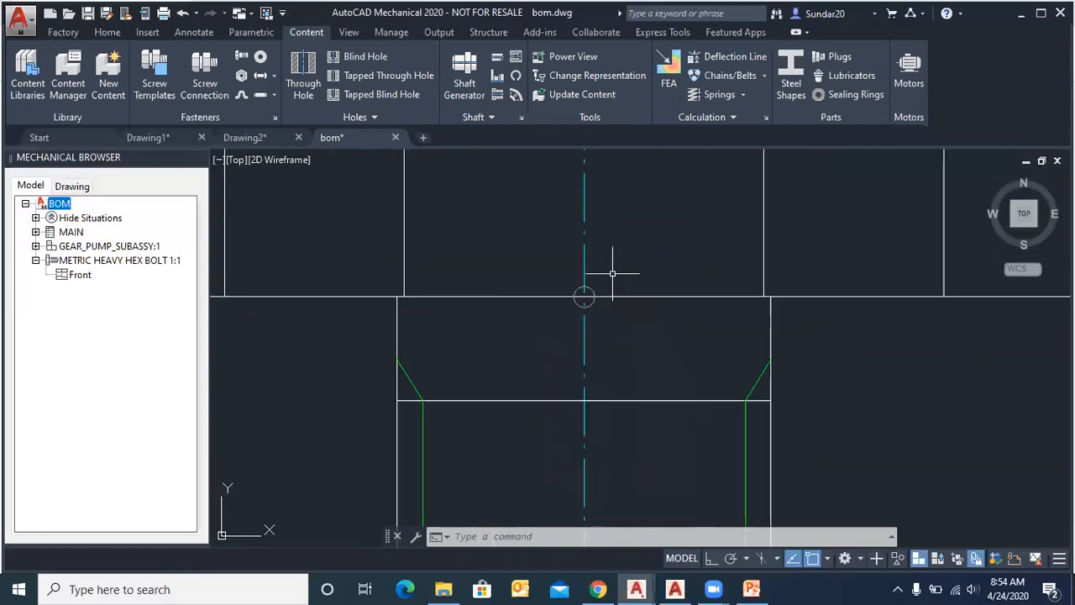
{"action": "scroll", "coordinate": [586, 290], "scroll_direction": "up", "scroll_amount": 2}
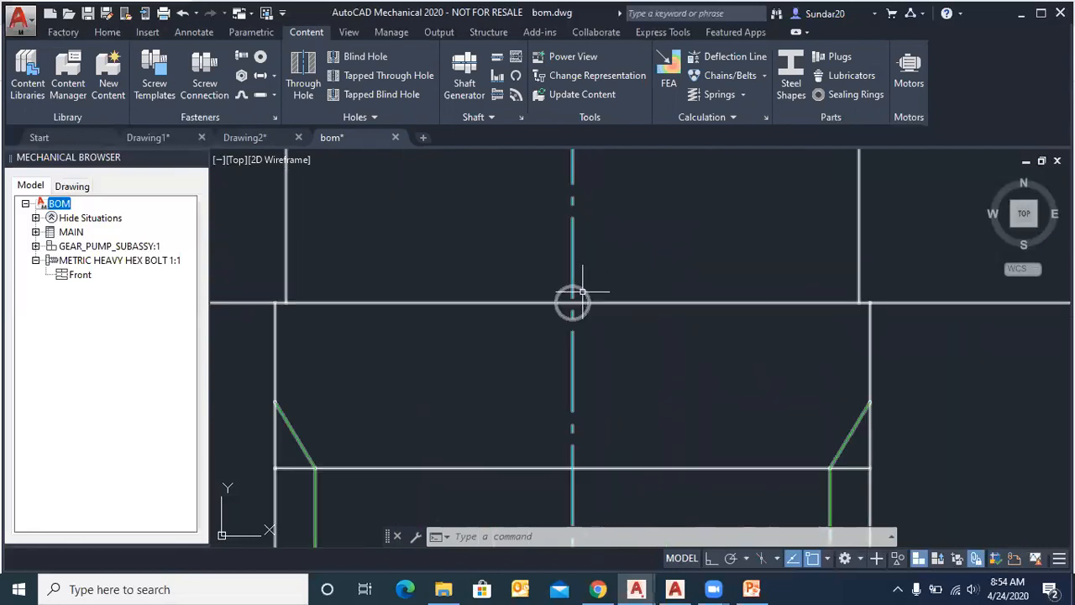
{"action": "scroll", "coordinate": [584, 294], "scroll_direction": "down", "scroll_amount": 2}
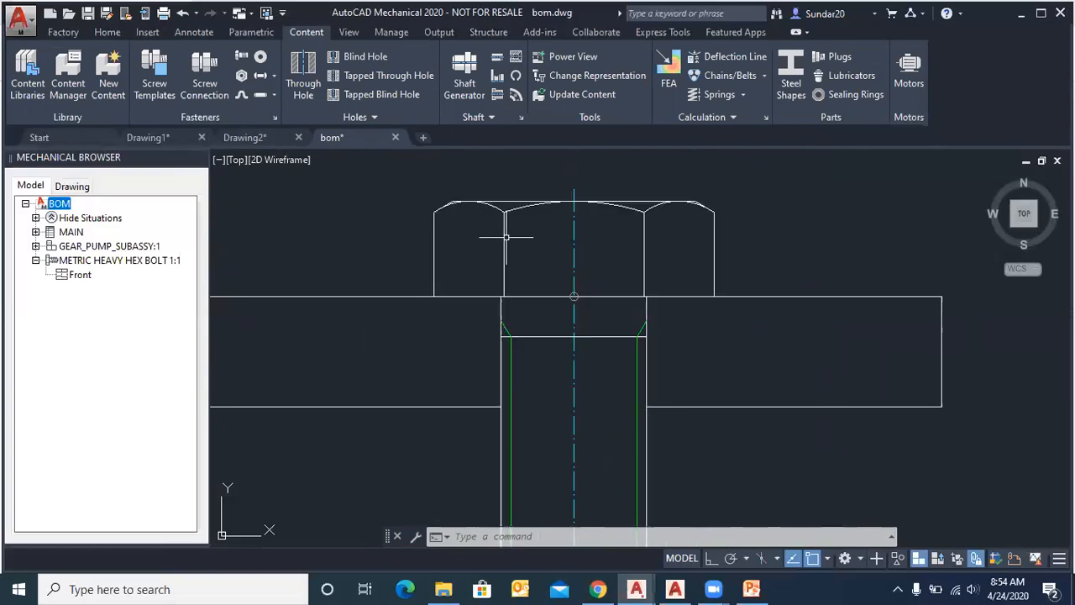
{"action": "scroll", "coordinate": [638, 214], "scroll_direction": "down", "scroll_amount": 2}
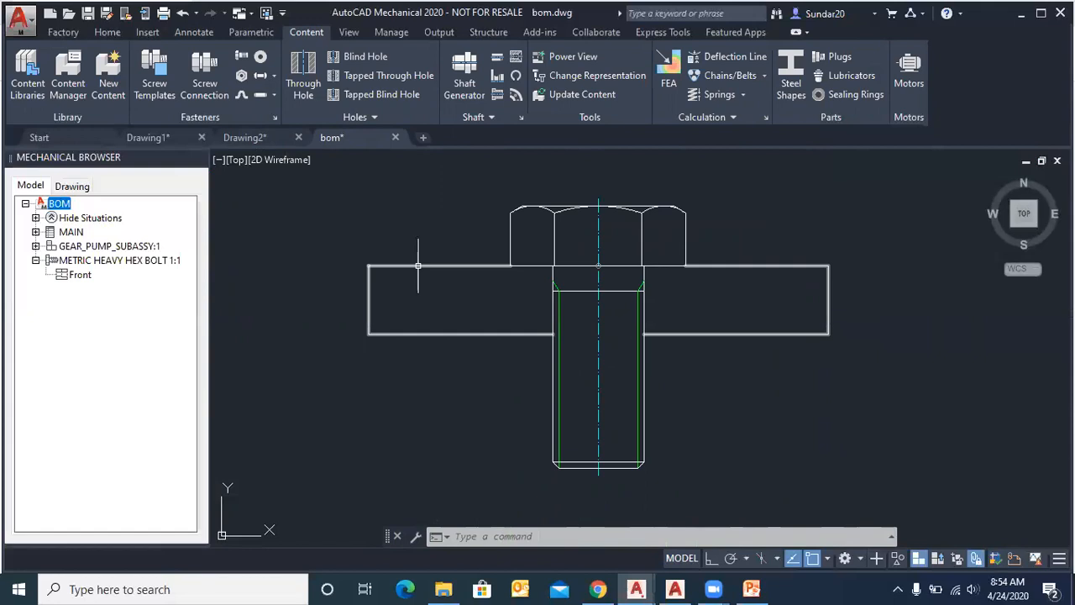
{"action": "left_click", "coordinate": [71, 33]}
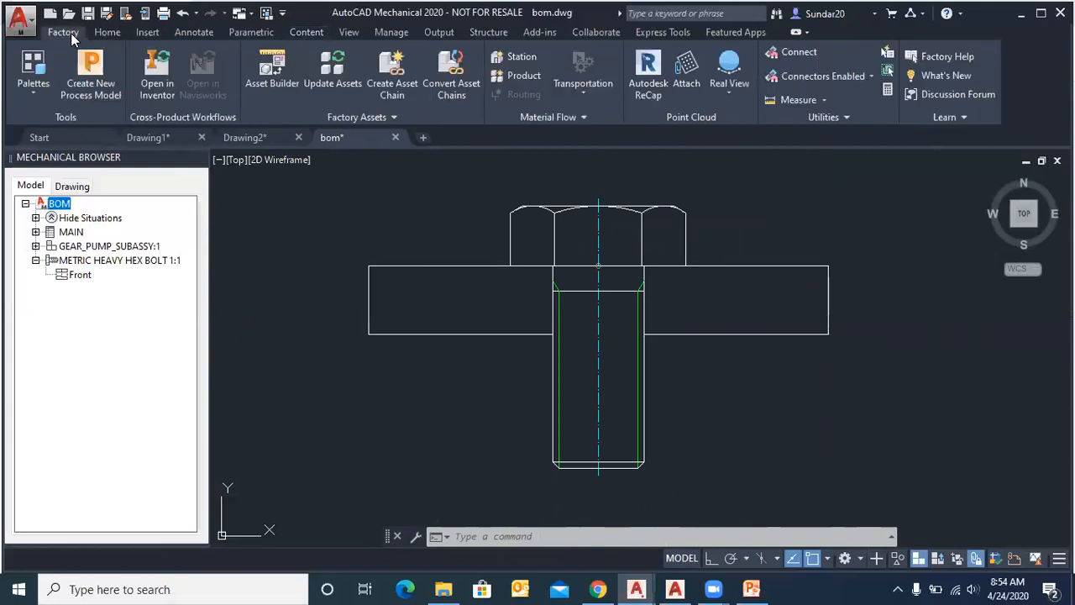
{"action": "left_click", "coordinate": [108, 33]}
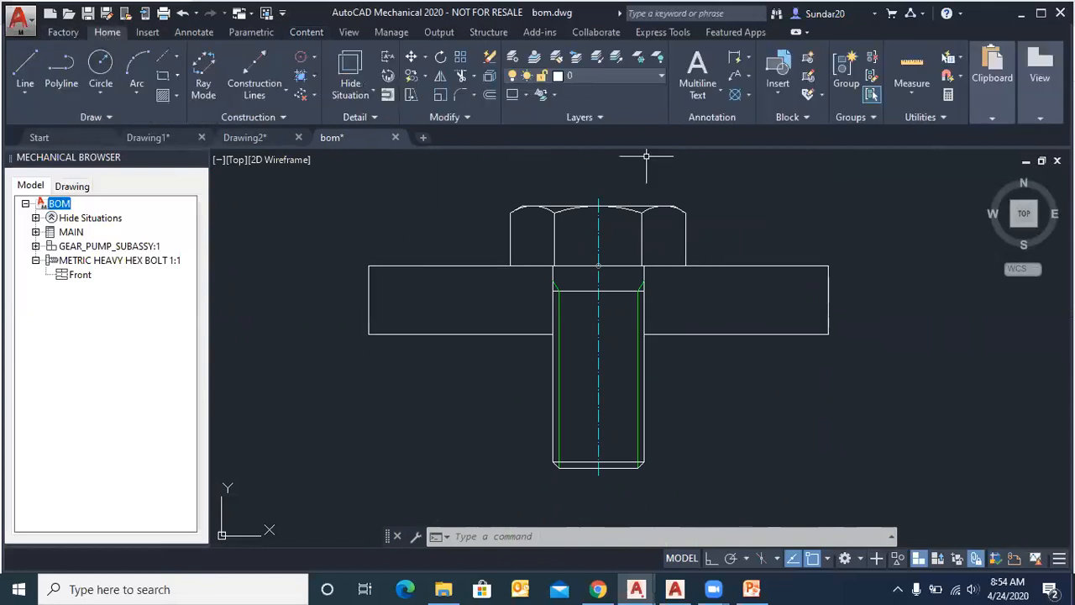
{"action": "left_click", "coordinate": [252, 33]}
{"action": "left_click", "coordinate": [308, 34]}
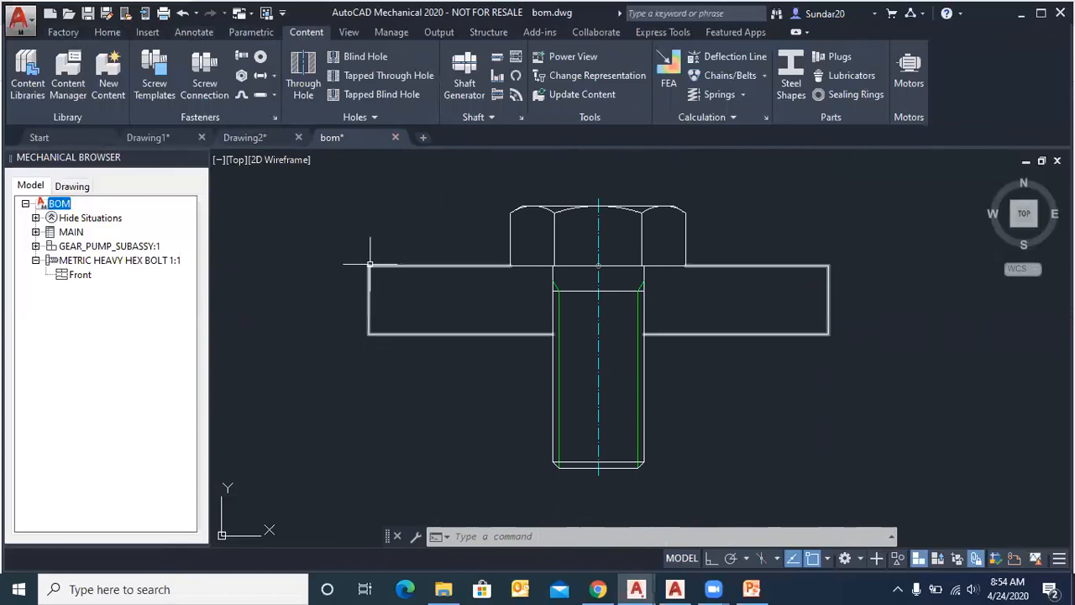
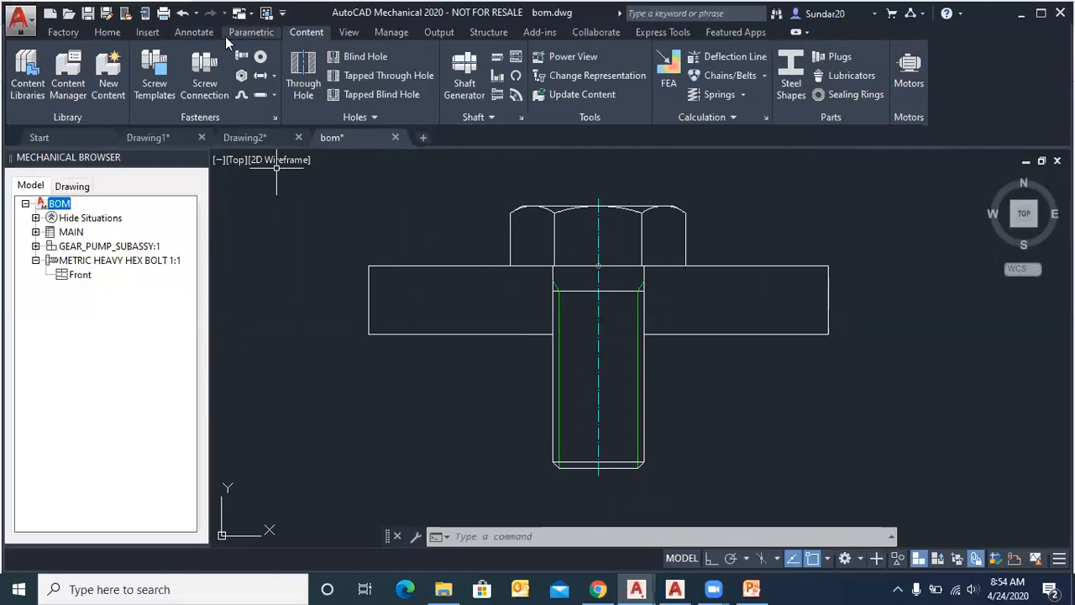
Step: Create a part reference on the plate's upper edge beside the bolt head and name the component Steel plate
{"action": "left_click", "coordinate": [193, 32]}
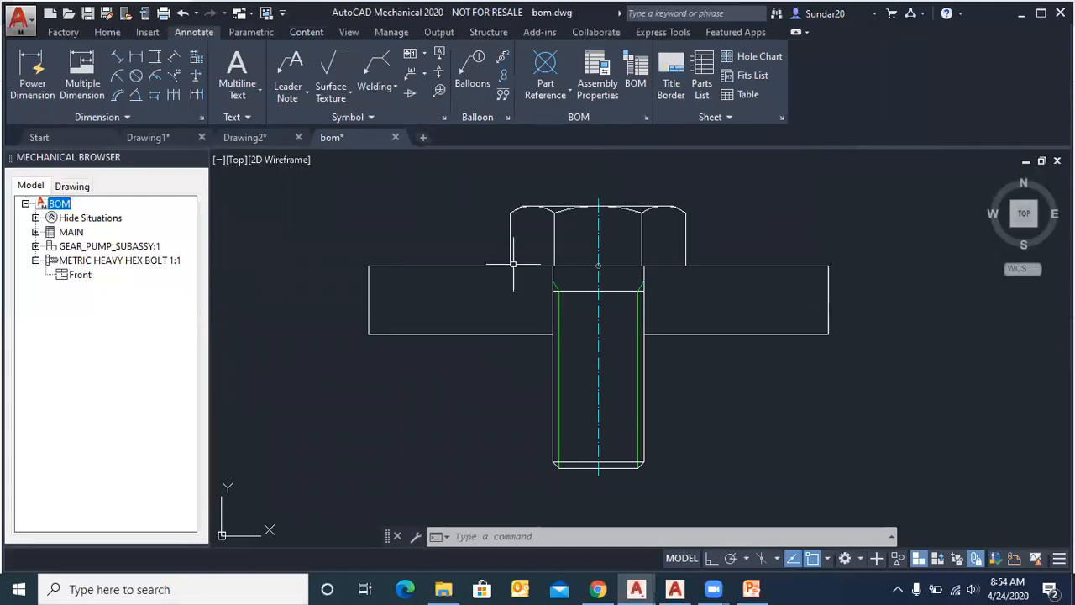
{"action": "left_click", "coordinate": [547, 96]}
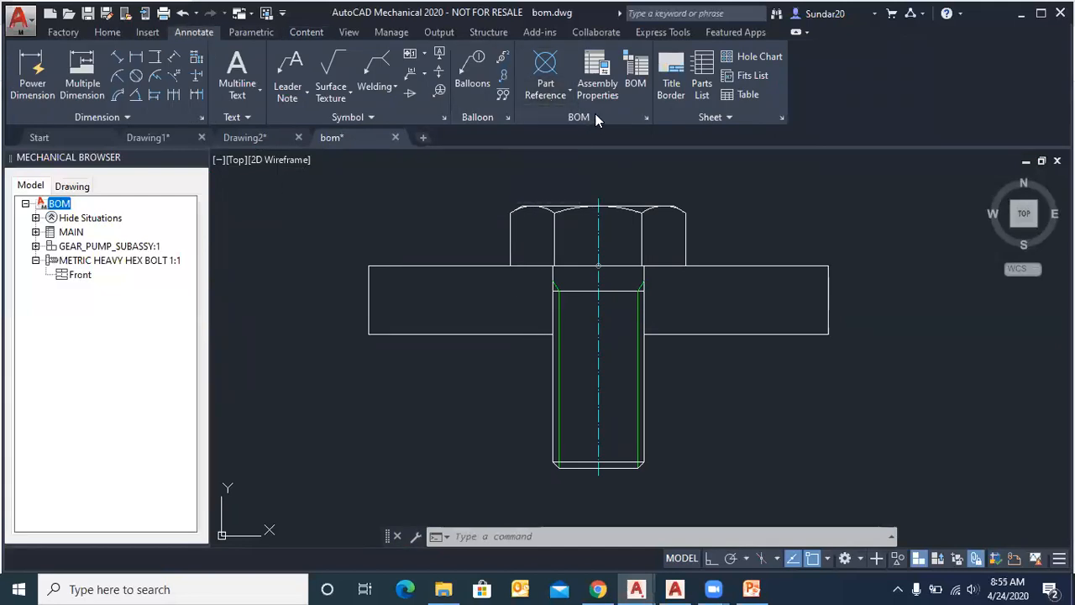
{"action": "left_click", "coordinate": [551, 94]}
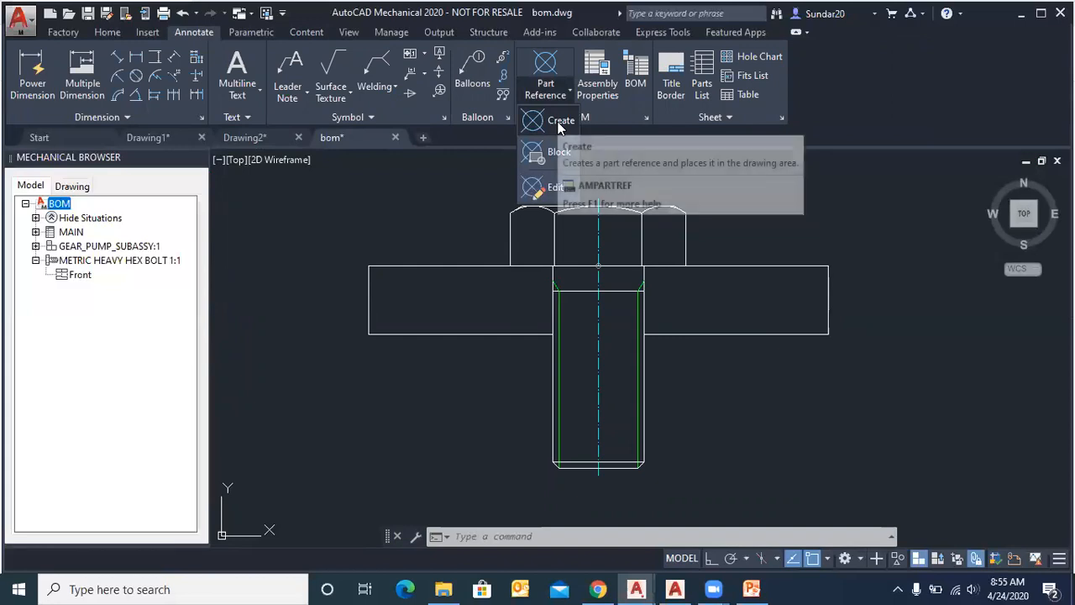
{"action": "left_click", "coordinate": [558, 122]}
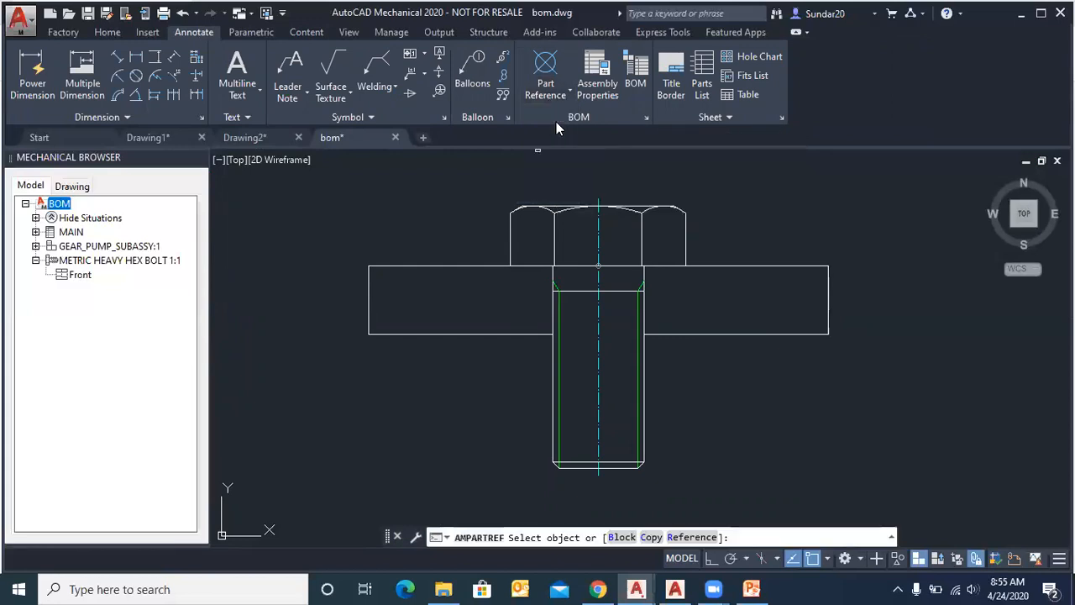
{"action": "left_click", "coordinate": [410, 268]}
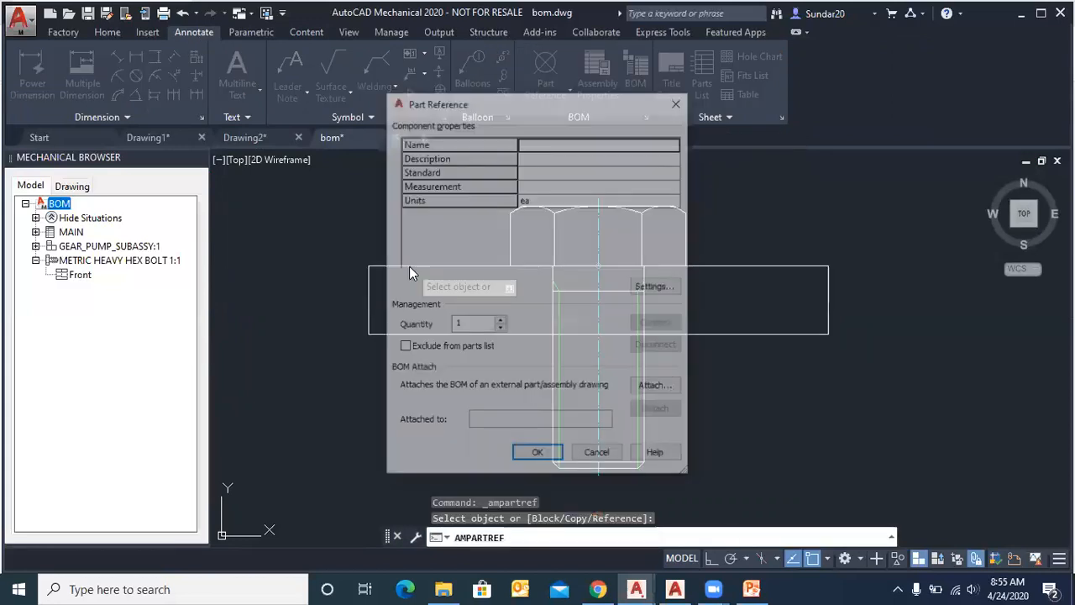
{"action": "left_click", "coordinate": [545, 144]}
{"action": "type", "text": "ste"}
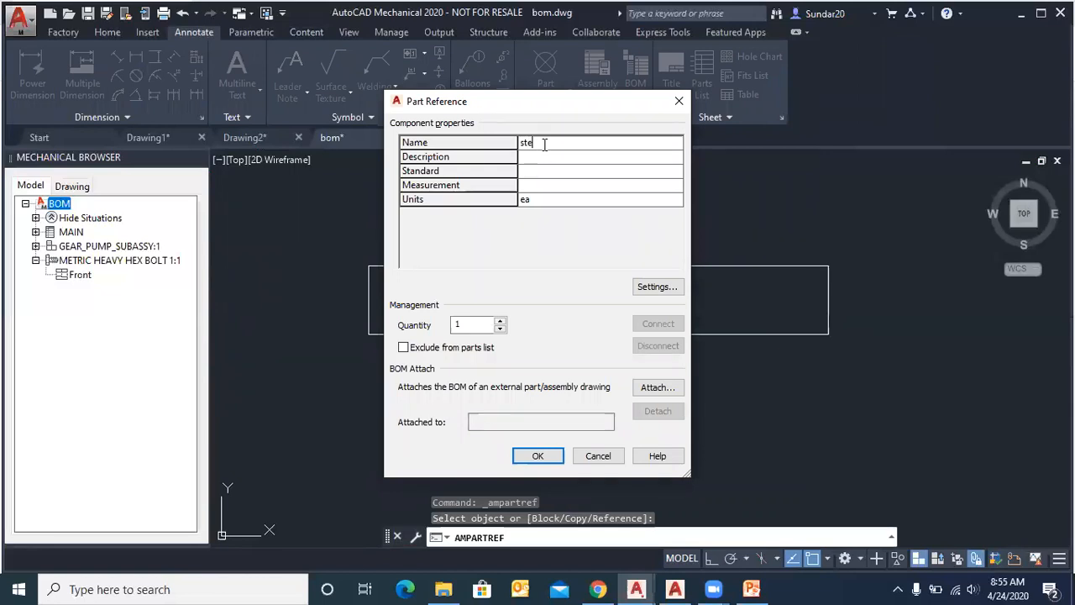
{"action": "key", "text": "BackSpace"}
{"action": "key", "text": "BackSpace"}
{"action": "type", "text": "Steel"}
Step: Fill in the part reference with description machine, standard ansi and units mm
{"action": "left_click", "coordinate": [539, 159]}
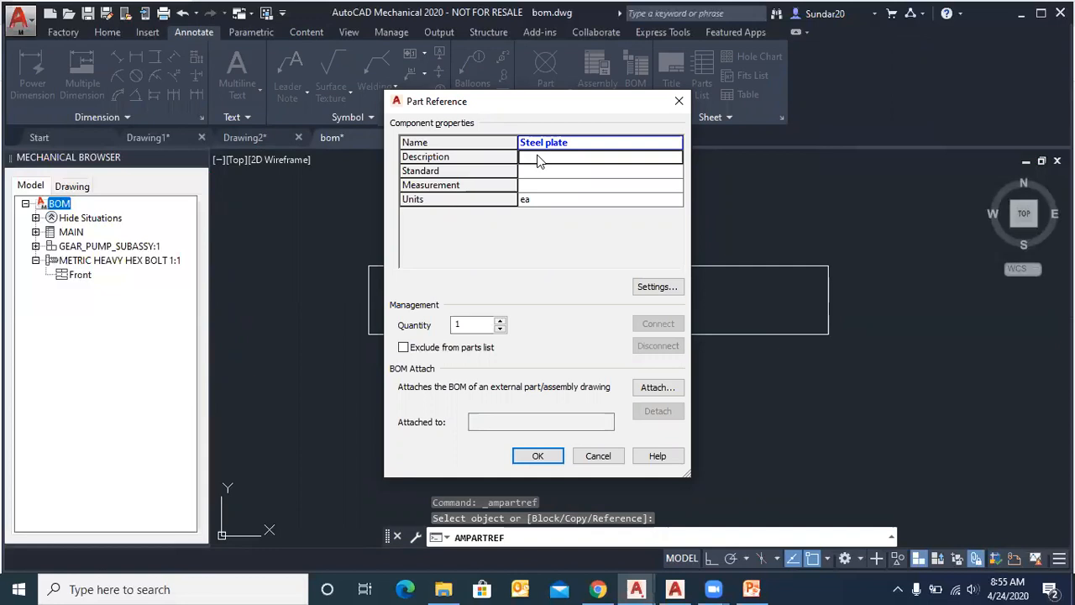
{"action": "type", "text": "machine"}
{"action": "left_click", "coordinate": [553, 170]}
{"action": "type", "text": "ansi"}
{"action": "left_click", "coordinate": [566, 186]}
{"action": "left_click", "coordinate": [537, 203]}
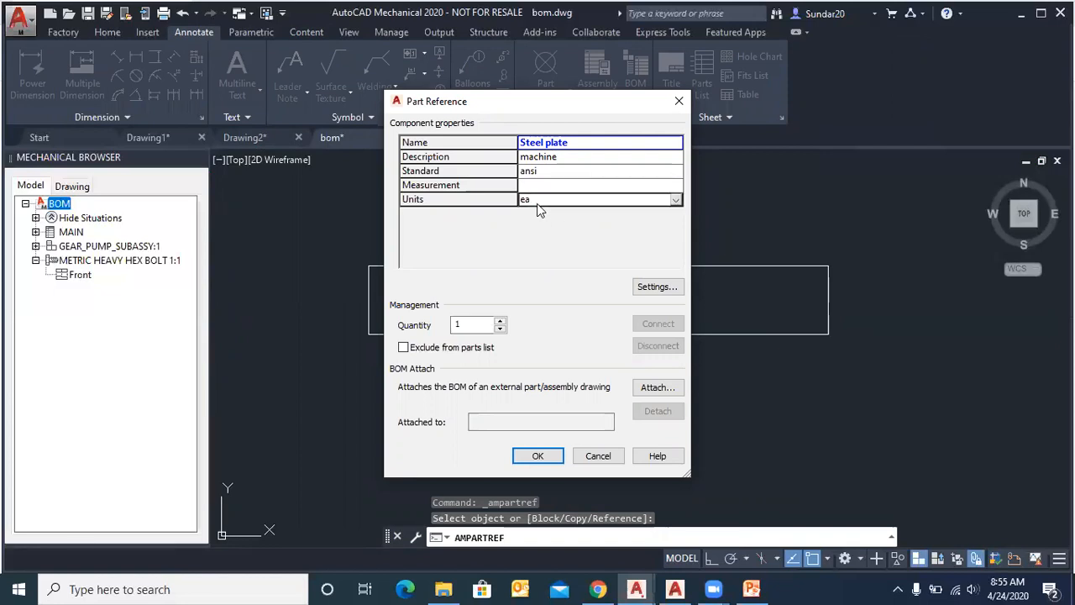
{"action": "left_click", "coordinate": [677, 200]}
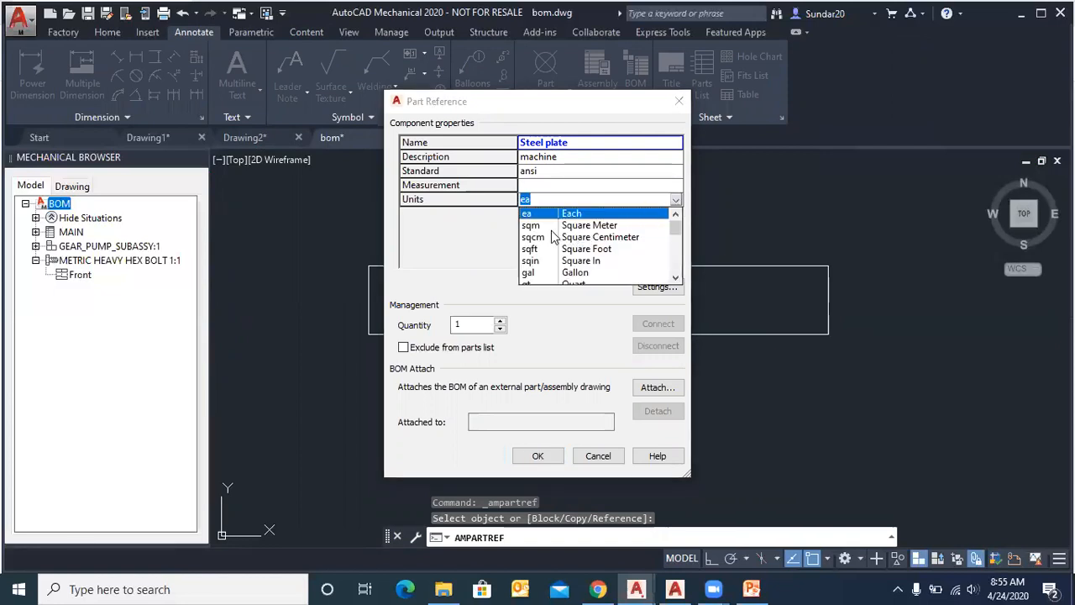
{"action": "scroll", "coordinate": [554, 244], "scroll_direction": "down", "scroll_amount": 3}
{"action": "scroll", "coordinate": [541, 267], "scroll_direction": "down", "scroll_amount": 2}
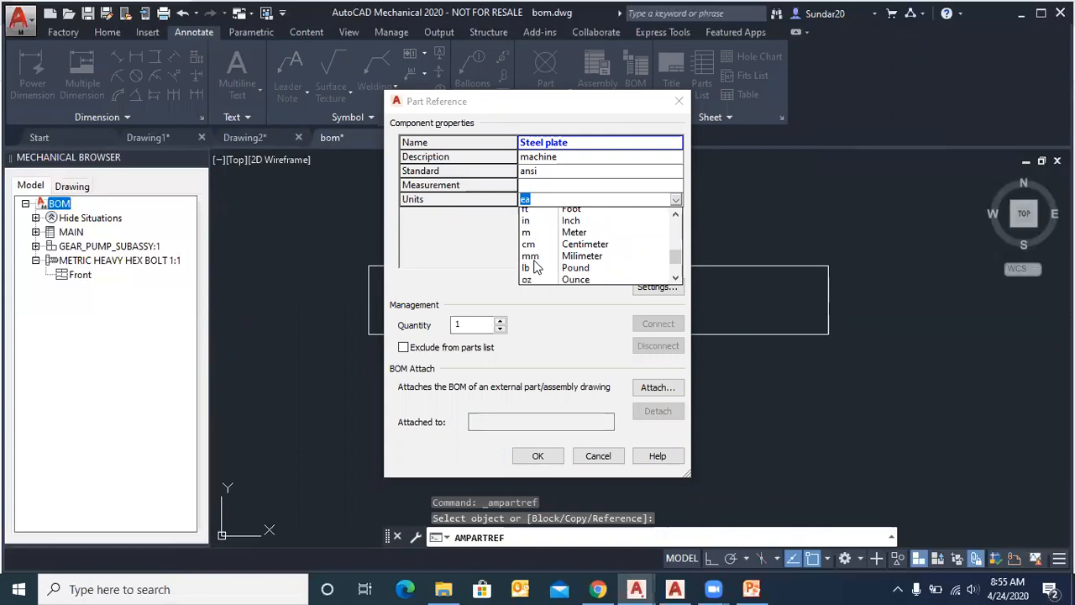
{"action": "left_click", "coordinate": [530, 215]}
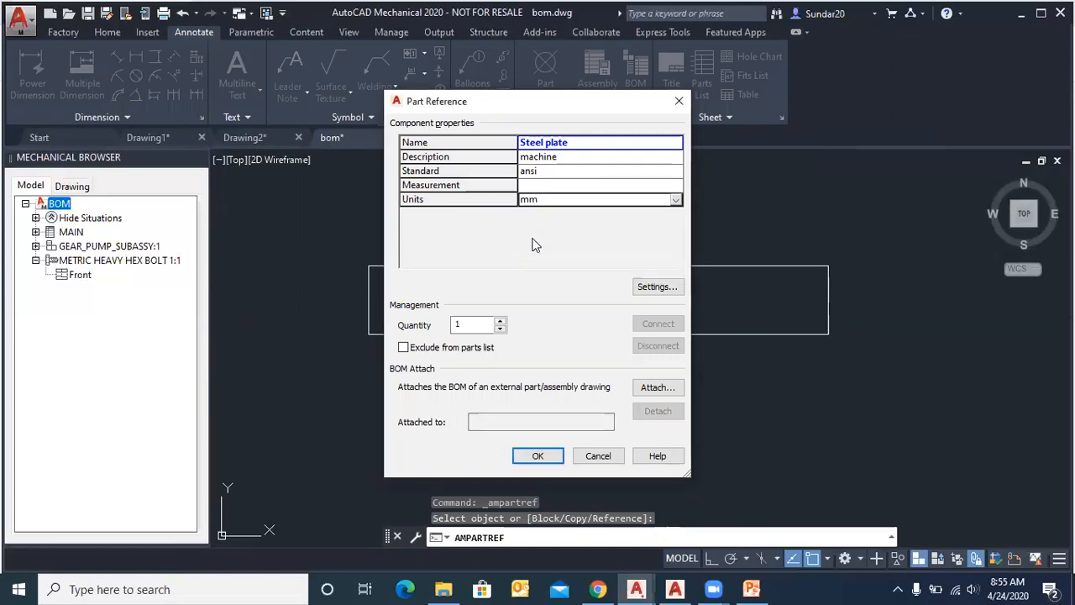
Step: Review the BOM settings for the component properties and confirm the plate's part reference
{"action": "left_click", "coordinate": [656, 287]}
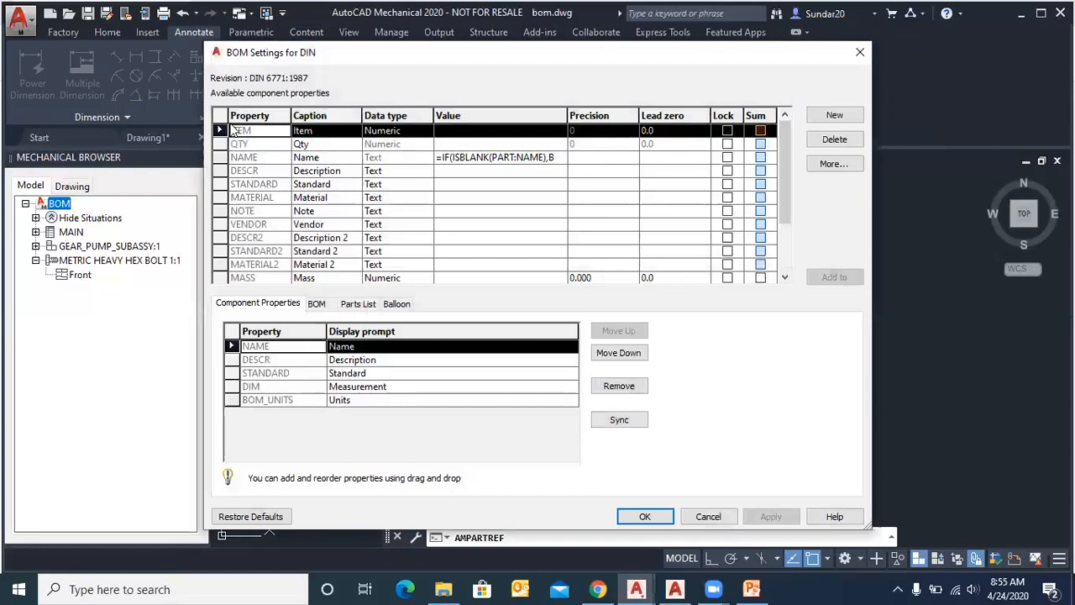
{"action": "left_click", "coordinate": [642, 520]}
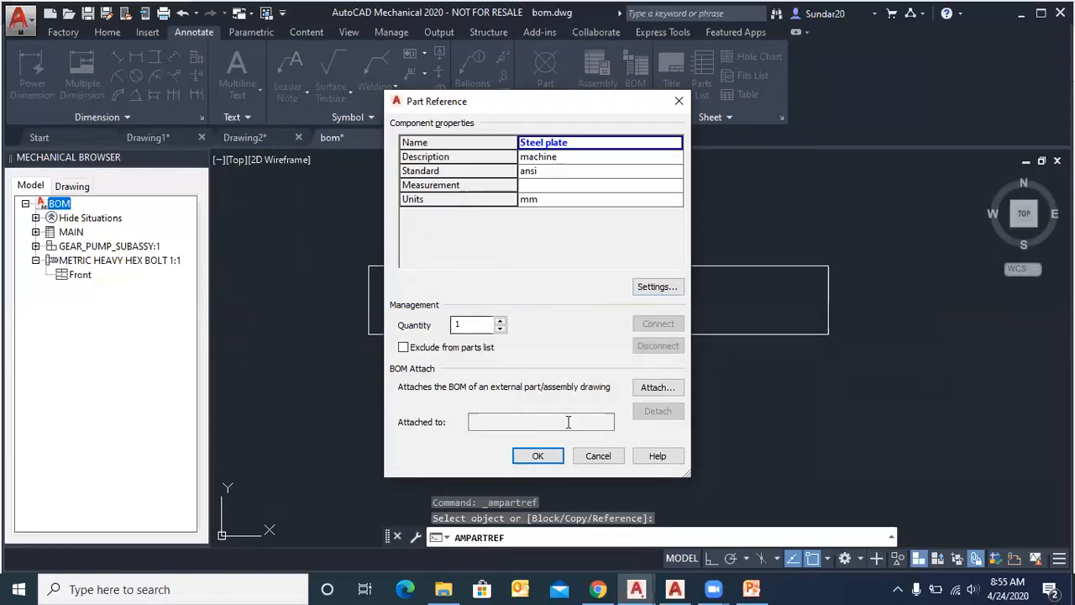
{"action": "left_click_drag", "start_coordinate": [487, 102], "coordinate": [771, 61]}
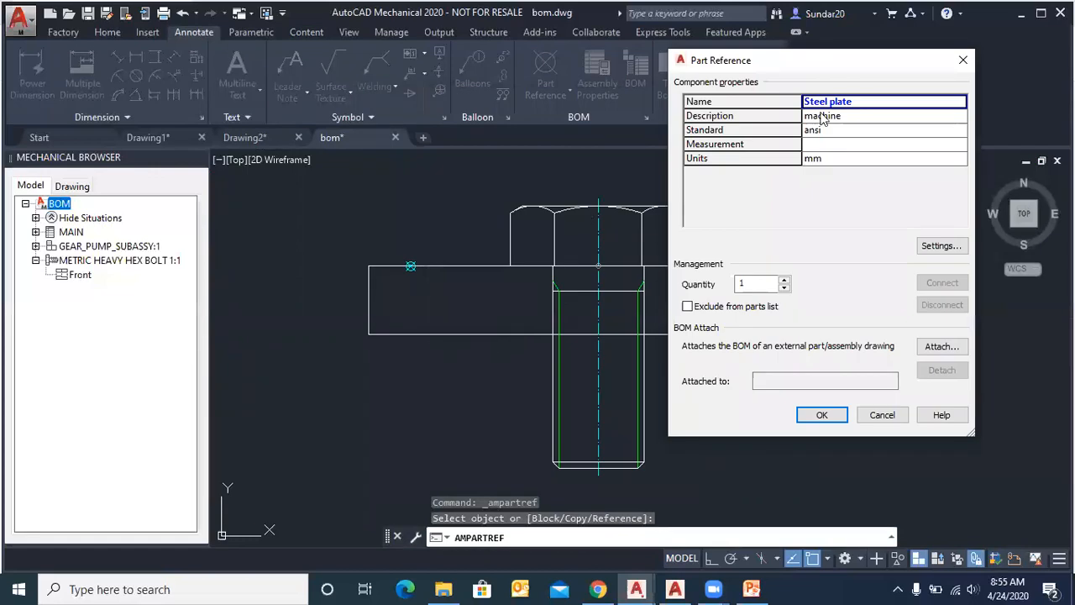
{"action": "left_click", "coordinate": [830, 415]}
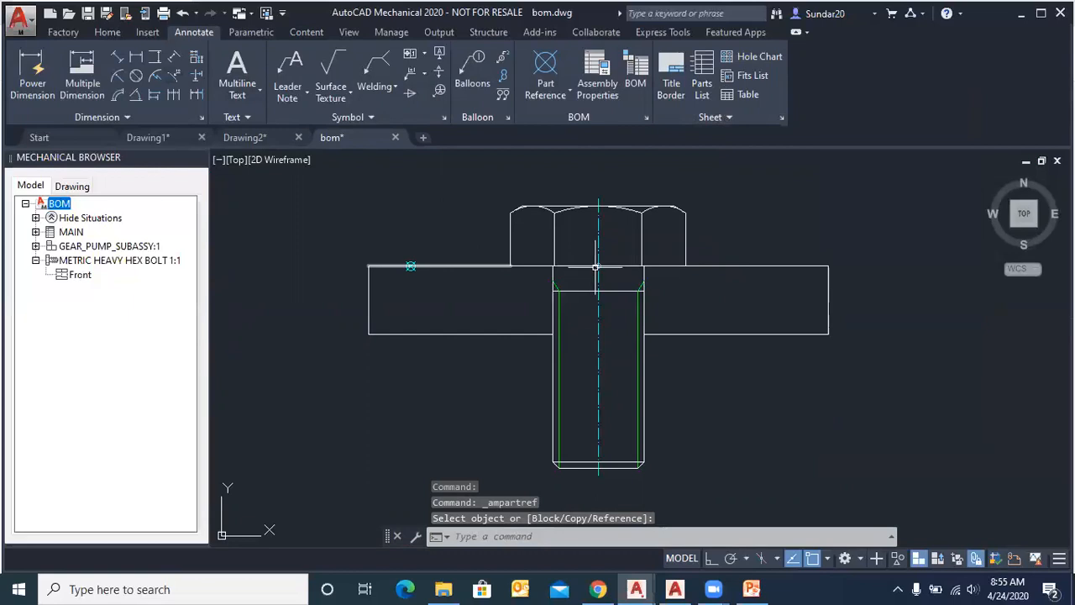
Step: Review the bolt and plate rows in the MAIN BOM's parts list and close it without inserting a new list
{"action": "scroll", "coordinate": [465, 243], "scroll_direction": "down", "scroll_amount": 3}
{"action": "scroll", "coordinate": [512, 266], "scroll_direction": "down", "scroll_amount": 4}
{"action": "scroll", "coordinate": [585, 245], "scroll_direction": "up", "scroll_amount": 2}
{"action": "scroll", "coordinate": [586, 244], "scroll_direction": "up", "scroll_amount": 2}
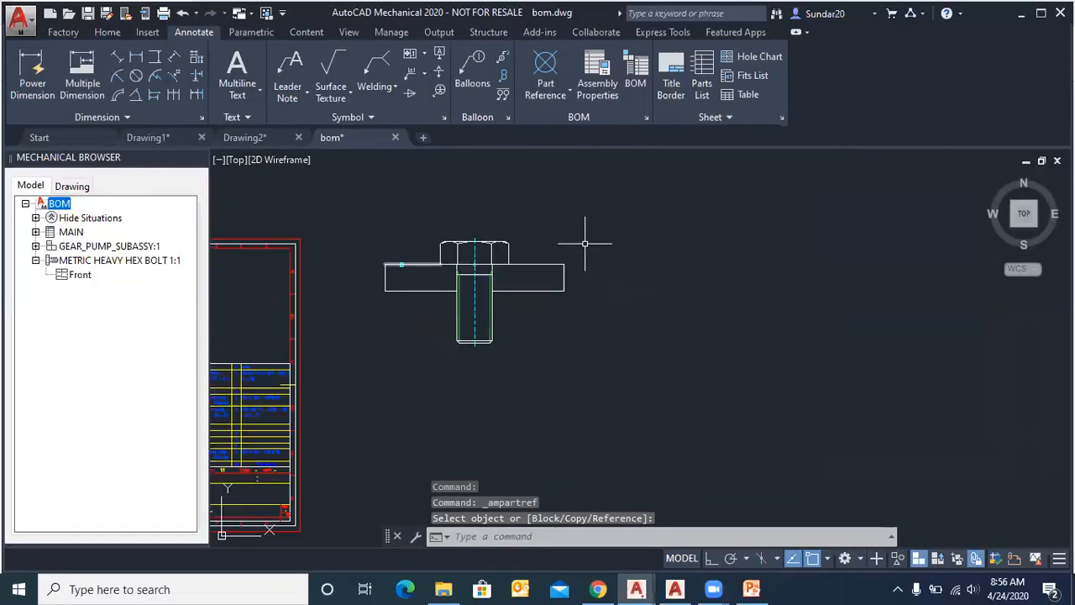
{"action": "left_click", "coordinate": [701, 84]}
{"action": "right_click", "coordinate": [682, 236]}
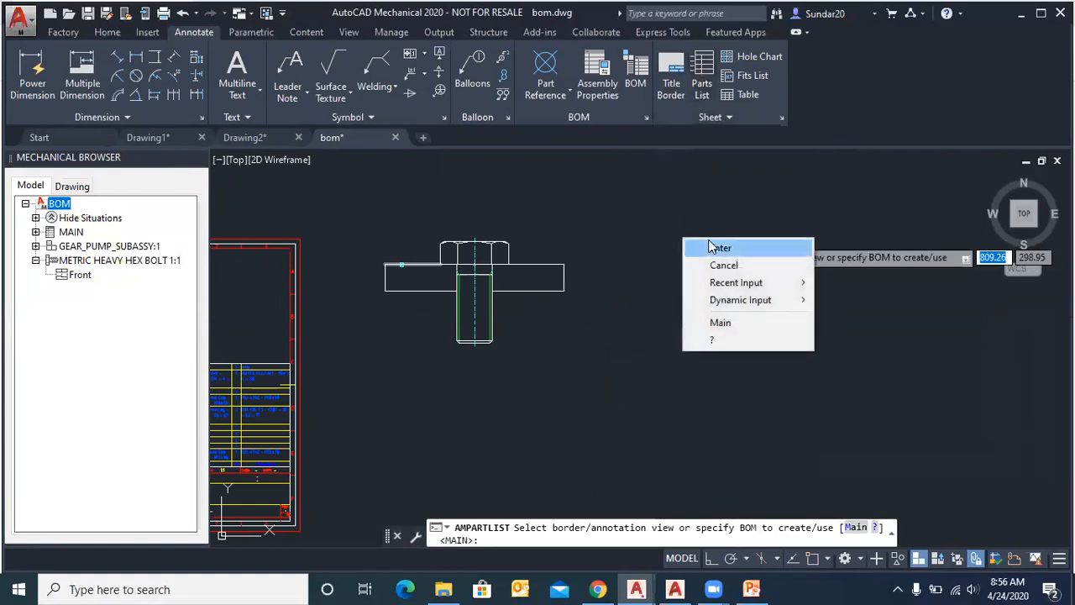
{"action": "left_click", "coordinate": [710, 243]}
{"action": "scroll", "coordinate": [395, 254], "scroll_direction": "down", "scroll_amount": 2}
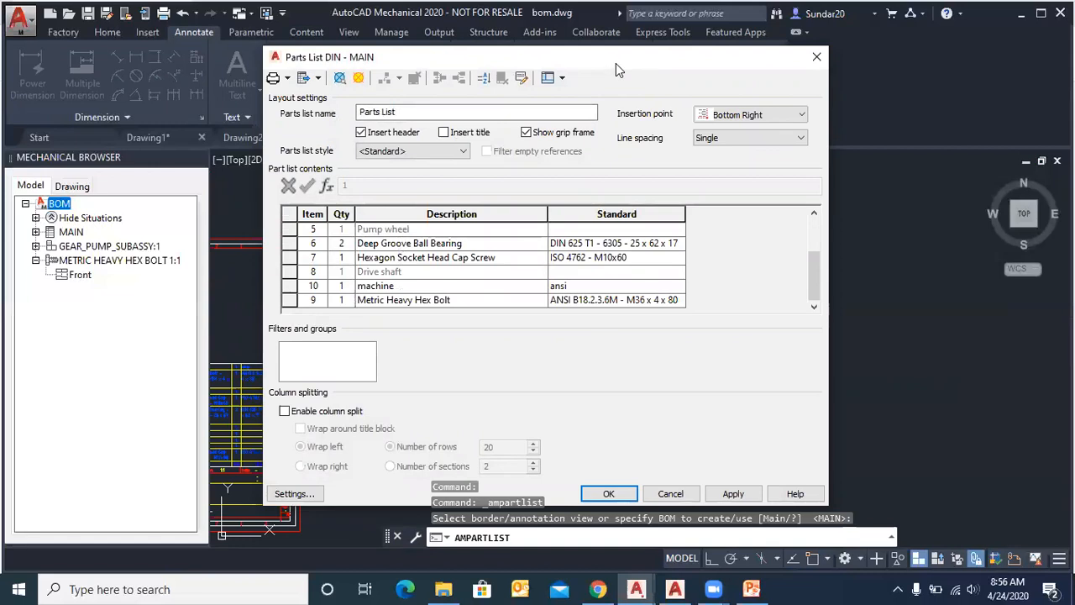
{"action": "left_click_drag", "start_coordinate": [616, 63], "coordinate": [757, 38]}
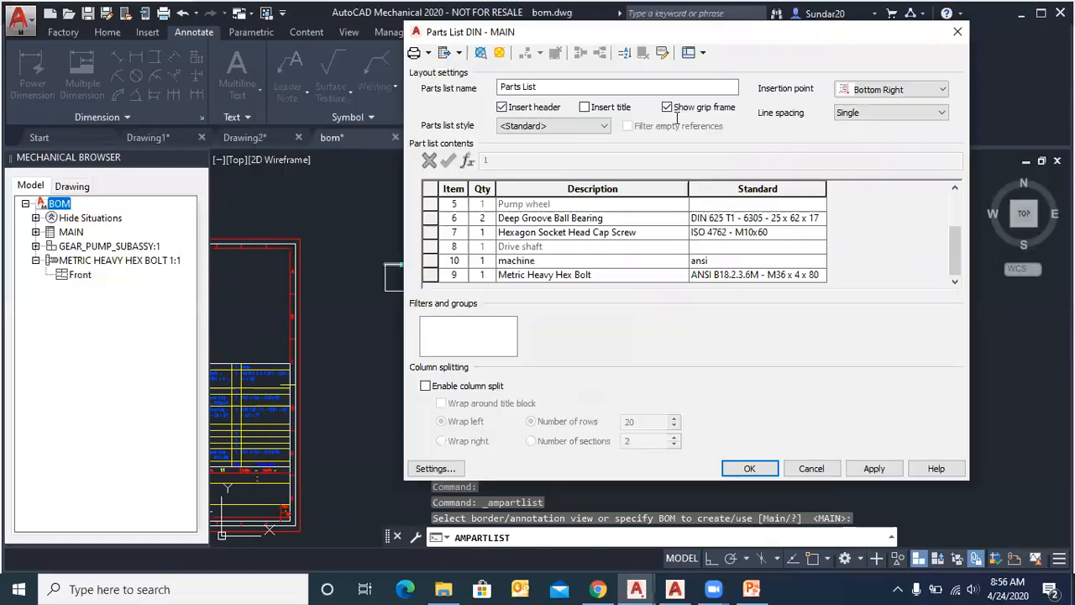
{"action": "left_click", "coordinate": [812, 469]}
Step: Examine the steel plate and heavy hex bolt rows in the parts list above the title block against the bolted plate
{"action": "scroll", "coordinate": [429, 309], "scroll_direction": "up", "scroll_amount": 5}
{"action": "scroll", "coordinate": [424, 353], "scroll_direction": "down", "scroll_amount": 3}
{"action": "scroll", "coordinate": [422, 363], "scroll_direction": "up", "scroll_amount": 3}
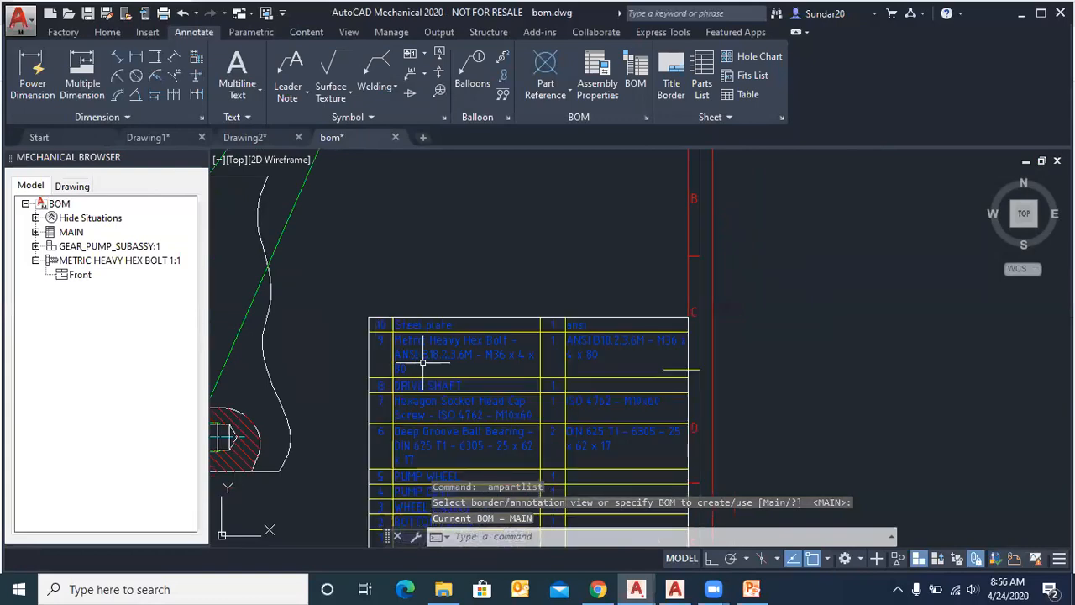
{"action": "scroll", "coordinate": [424, 362], "scroll_direction": "up", "scroll_amount": 2}
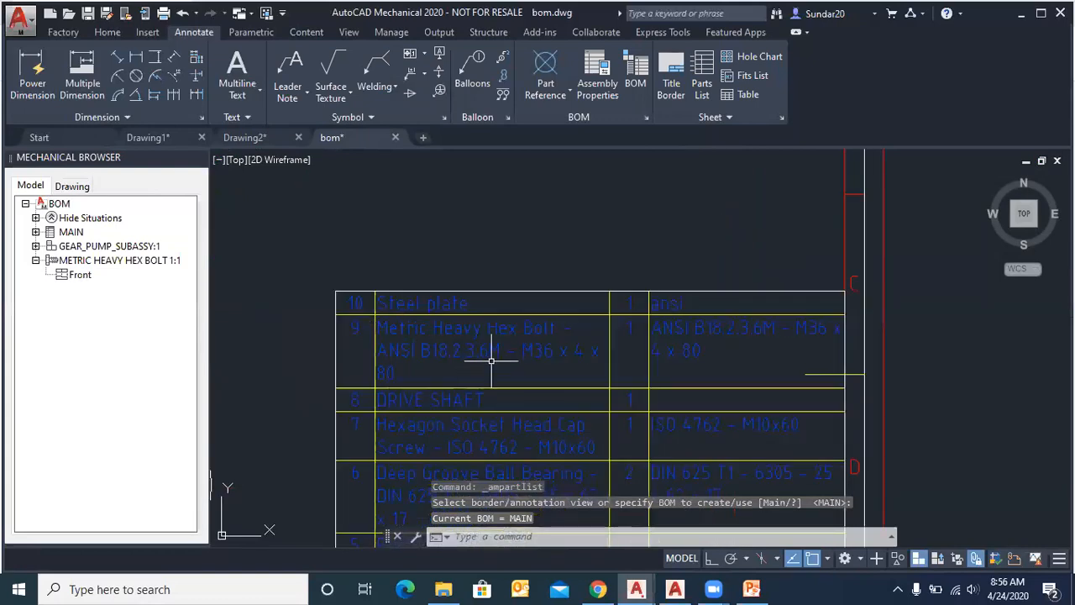
{"action": "scroll", "coordinate": [491, 361], "scroll_direction": "up", "scroll_amount": 1}
{"action": "scroll", "coordinate": [347, 311], "scroll_direction": "down", "scroll_amount": 5}
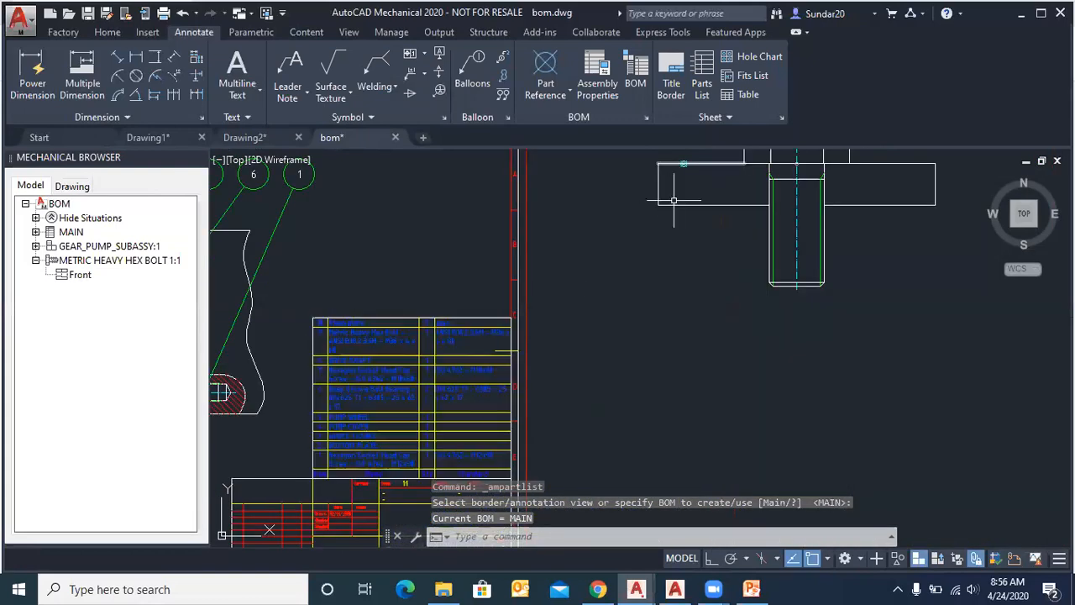
{"action": "scroll", "coordinate": [730, 282], "scroll_direction": "down", "scroll_amount": 3}
{"action": "scroll", "coordinate": [731, 252], "scroll_direction": "up", "scroll_amount": 3}
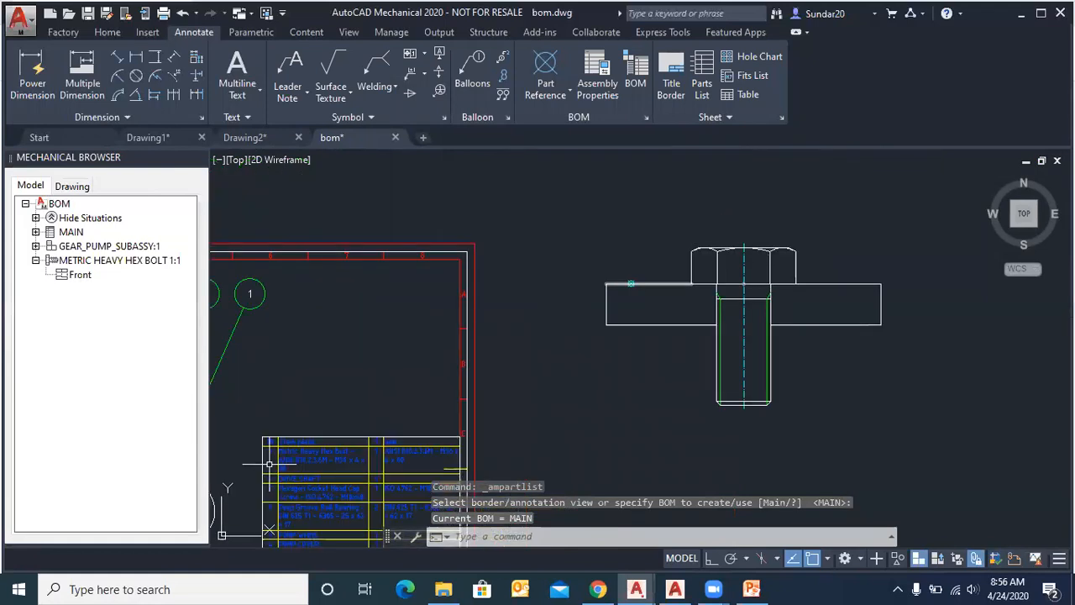
{"action": "scroll", "coordinate": [269, 462], "scroll_direction": "up", "scroll_amount": 4}
{"action": "scroll", "coordinate": [385, 315], "scroll_direction": "down", "scroll_amount": 3}
{"action": "scroll", "coordinate": [351, 382], "scroll_direction": "up", "scroll_amount": 1}
{"action": "scroll", "coordinate": [311, 352], "scroll_direction": "down", "scroll_amount": 4}
{"action": "scroll", "coordinate": [345, 356], "scroll_direction": "up", "scroll_amount": 2}
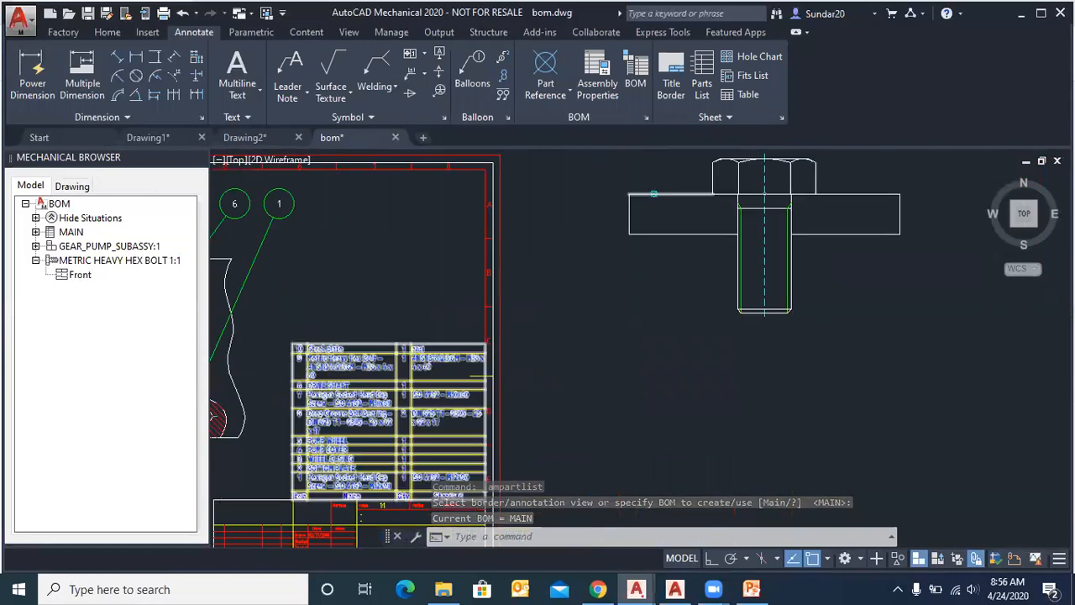
{"action": "scroll", "coordinate": [294, 362], "scroll_direction": "up", "scroll_amount": 2}
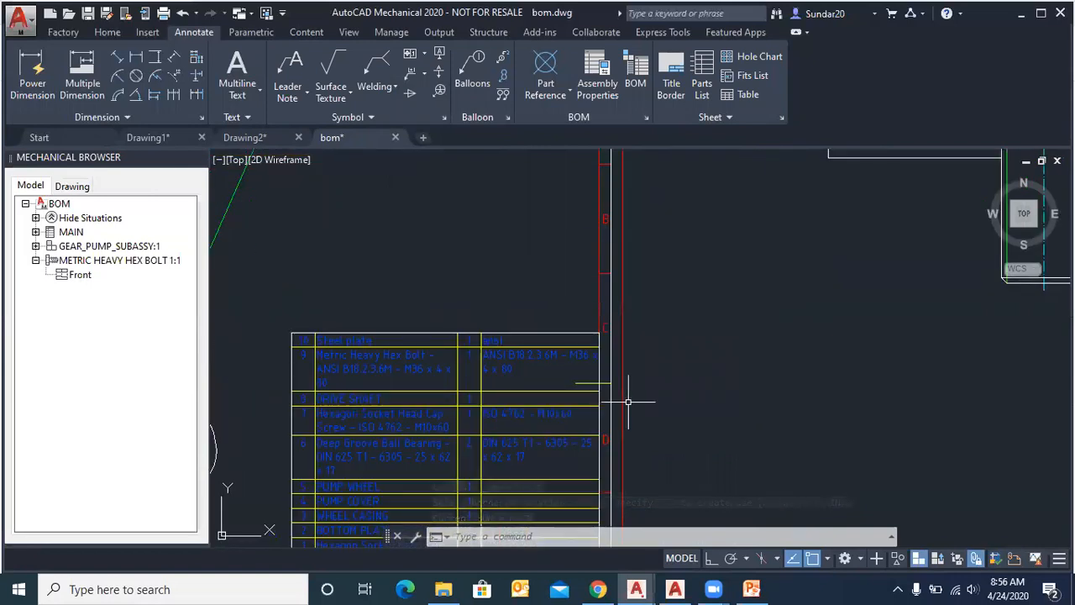
{"action": "scroll", "coordinate": [588, 395], "scroll_direction": "down", "scroll_amount": 3}
{"action": "scroll", "coordinate": [840, 267], "scroll_direction": "up", "scroll_amount": 2}
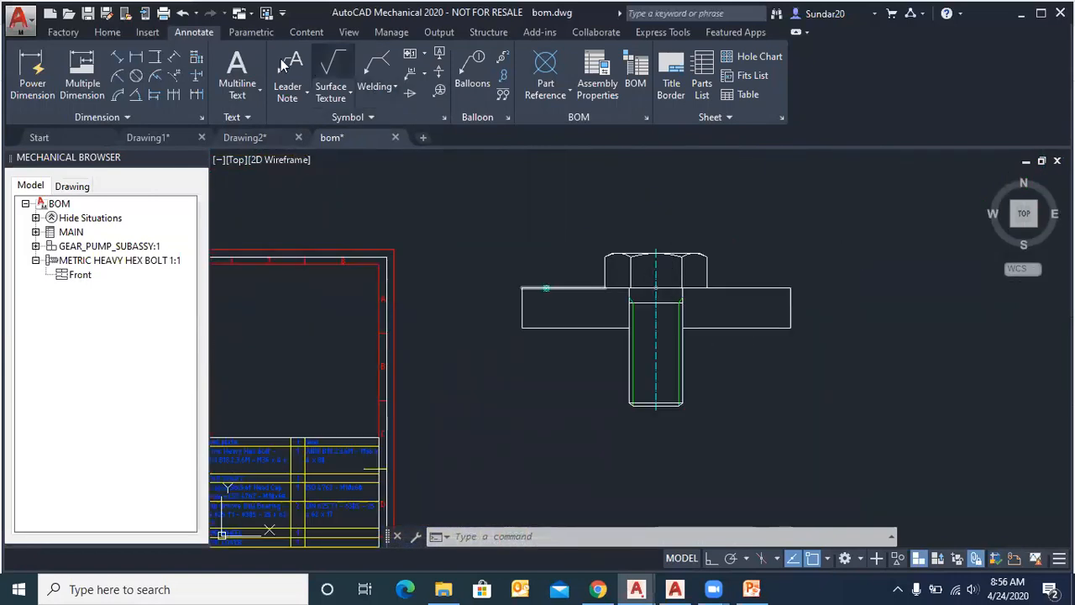
Step: Attach an item balloon to the hex bolt's head, placing it above the head on the side away from the plate's part reference
{"action": "left_click", "coordinate": [115, 34]}
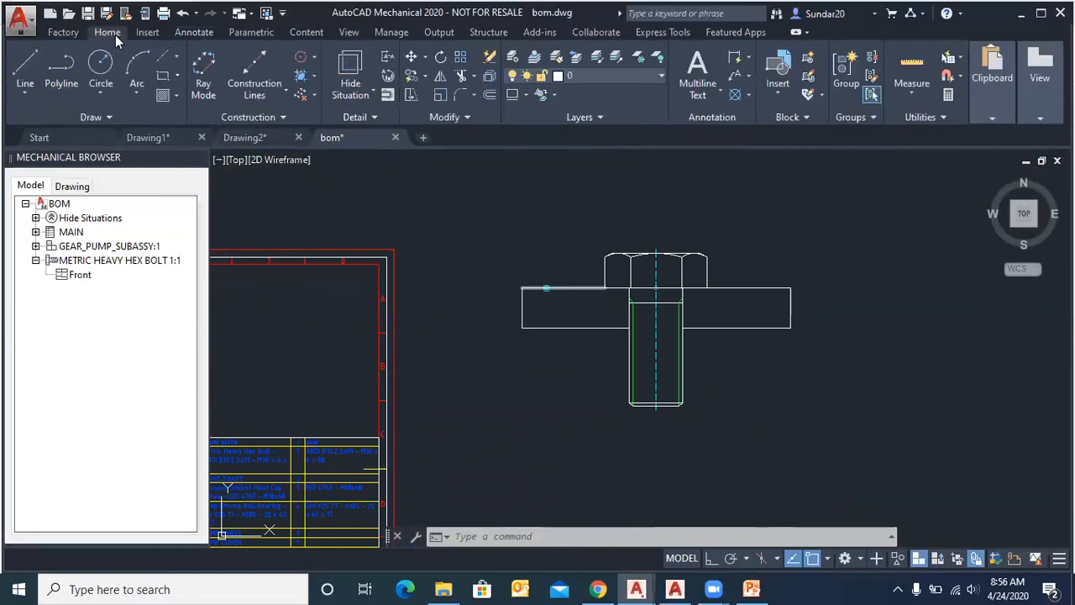
{"action": "left_click", "coordinate": [194, 32]}
{"action": "left_click", "coordinate": [472, 63]}
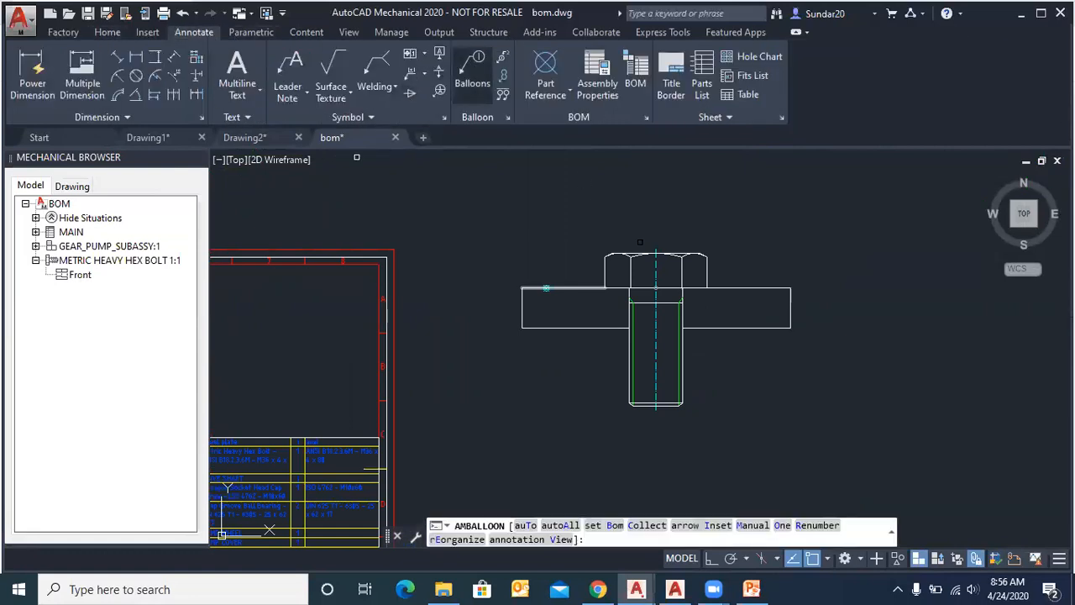
{"action": "left_click", "coordinate": [601, 284]}
{"action": "scroll", "coordinate": [587, 324], "scroll_direction": "down", "scroll_amount": 2}
{"action": "scroll", "coordinate": [639, 252], "scroll_direction": "up", "scroll_amount": 4}
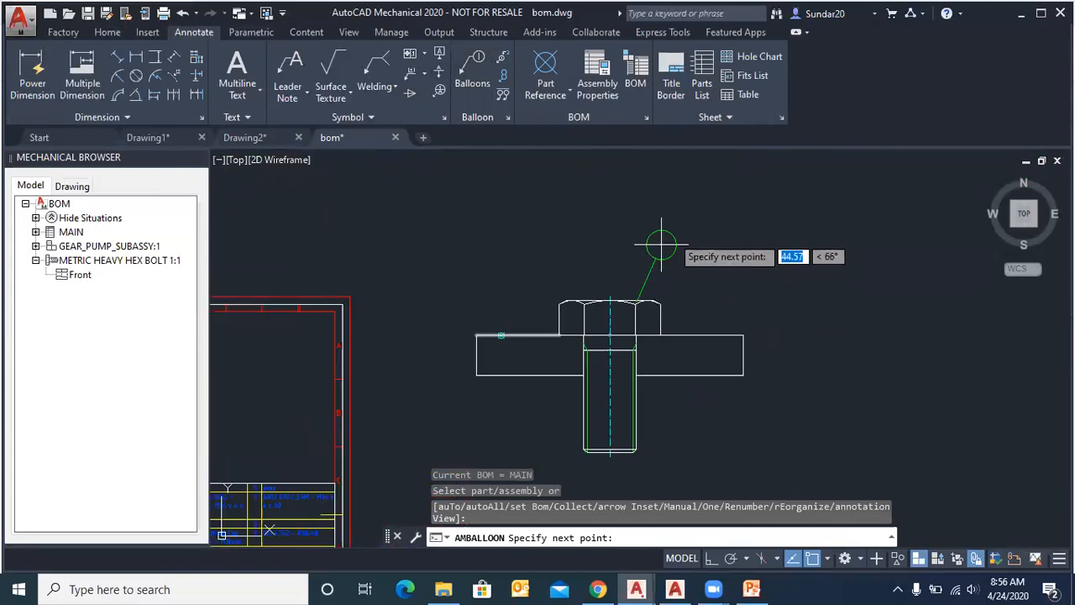
{"action": "left_click", "coordinate": [700, 217]}
{"action": "key", "text": "Return"}
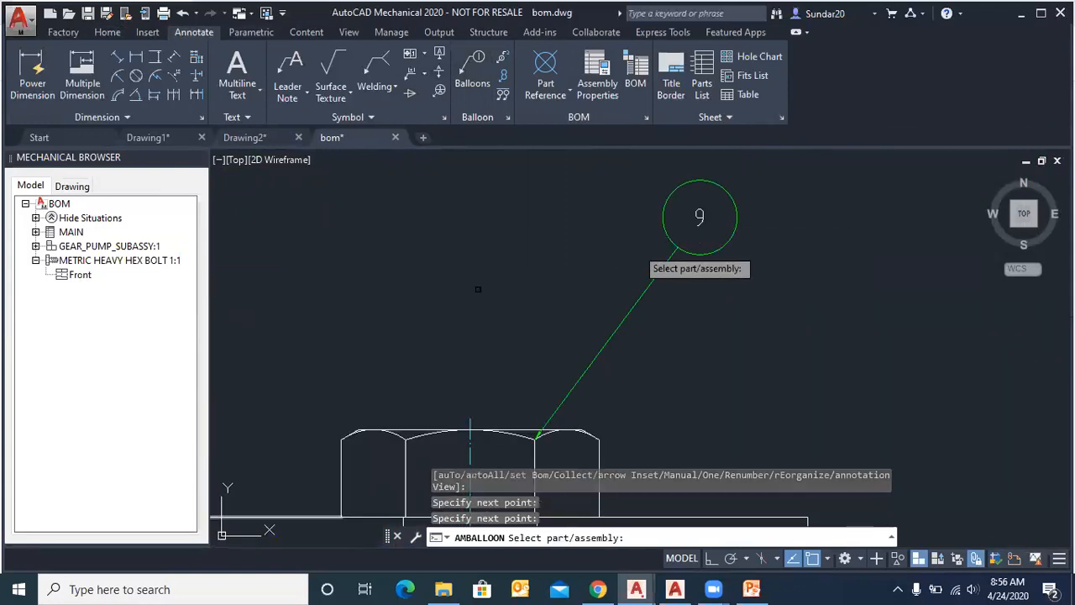
{"action": "scroll", "coordinate": [468, 292], "scroll_direction": "down", "scroll_amount": 2}
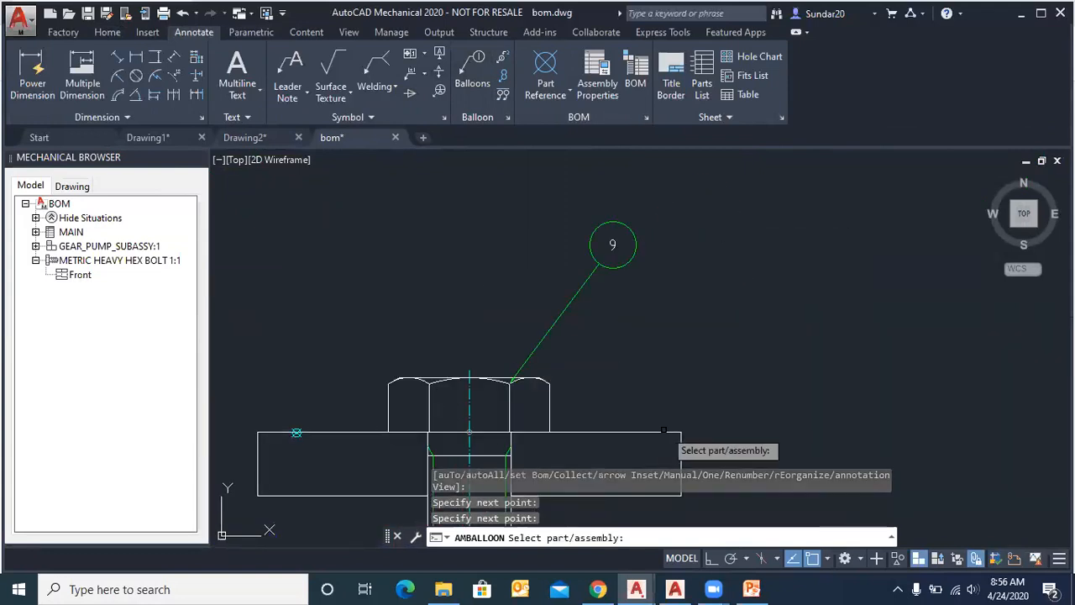
{"action": "key", "text": "Return"}
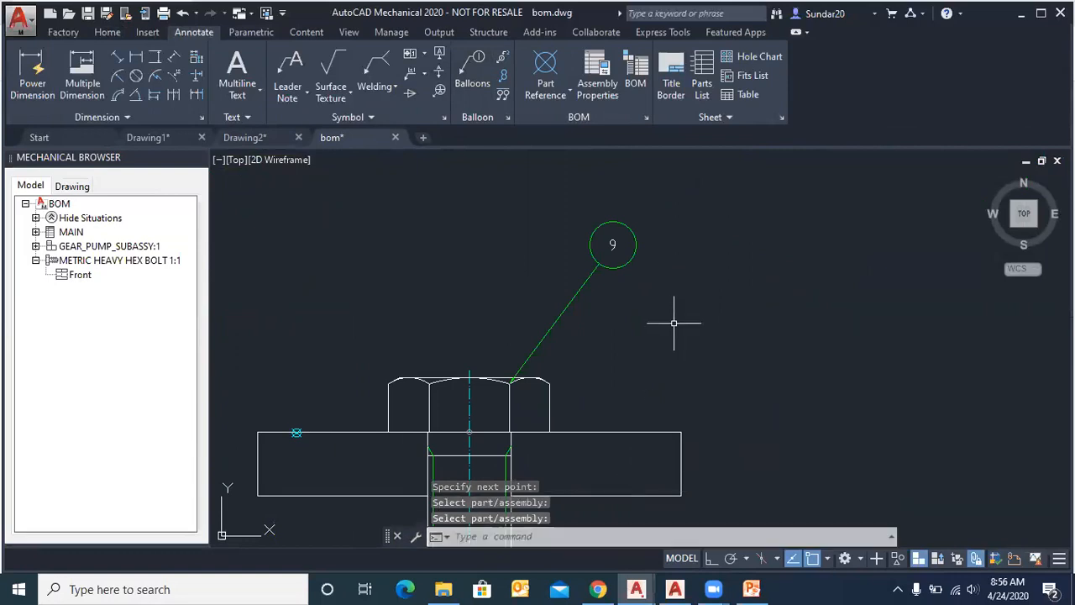
Step: Attach an item balloon to the part reference on the plate's upper edge, placing it above the plate
{"action": "left_click", "coordinate": [485, 84]}
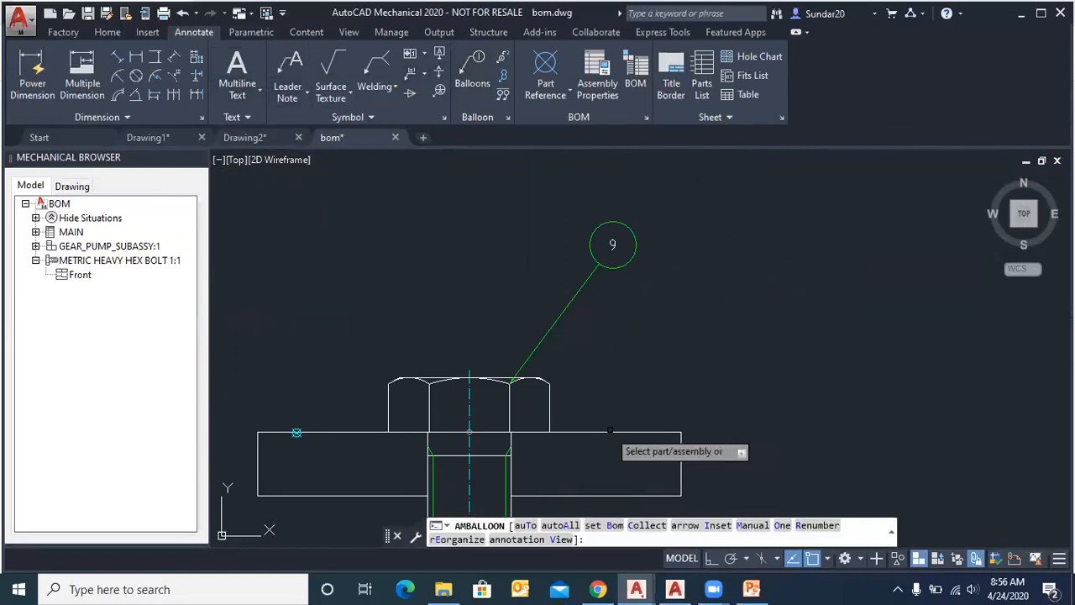
{"action": "left_click", "coordinate": [296, 433]}
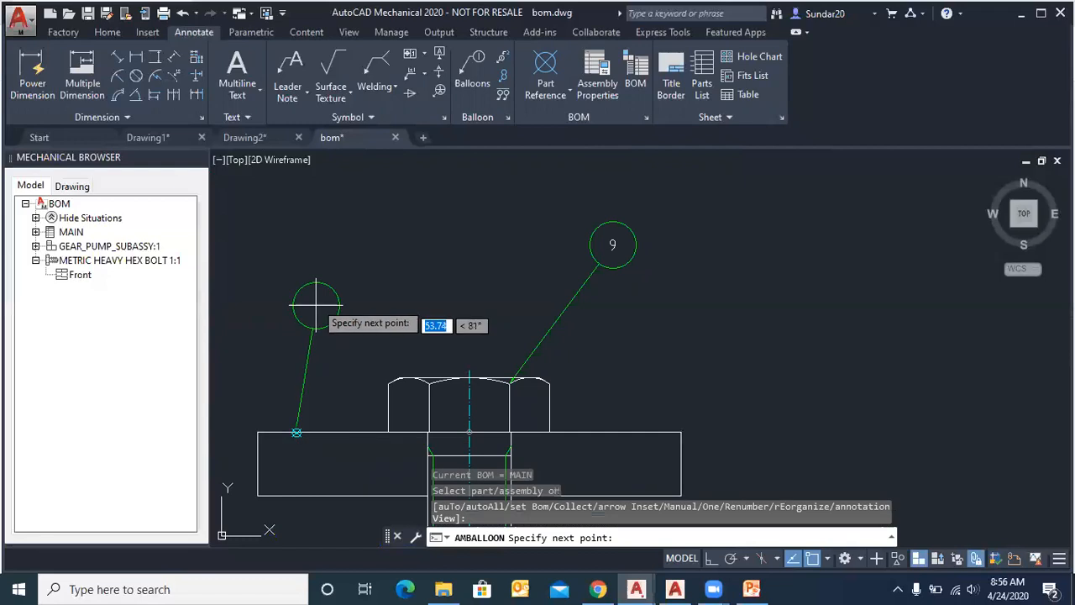
{"action": "left_click", "coordinate": [350, 199]}
{"action": "key", "text": "Return"}
{"action": "scroll", "coordinate": [421, 221], "scroll_direction": "down", "scroll_amount": 4}
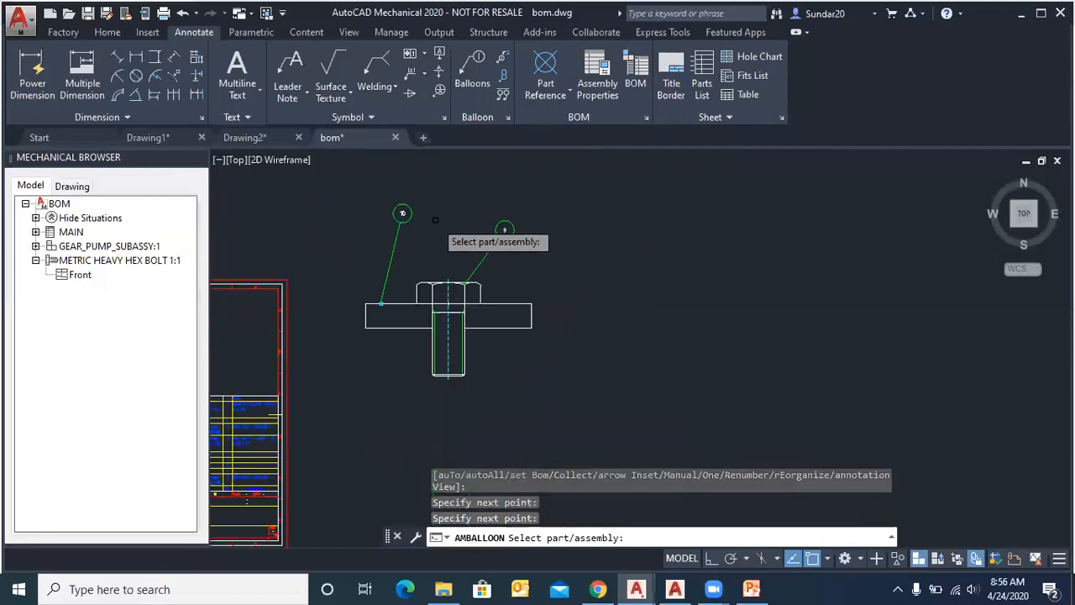
{"action": "key", "text": "Return"}
Step: Compare the balloon numbers on the bolt and plate with the item numbers in the parts list above the title block
{"action": "scroll", "coordinate": [633, 158], "scroll_direction": "down", "scroll_amount": 2}
{"action": "scroll", "coordinate": [498, 245], "scroll_direction": "up", "scroll_amount": 2}
{"action": "scroll", "coordinate": [629, 163], "scroll_direction": "up", "scroll_amount": 4}
{"action": "scroll", "coordinate": [549, 252], "scroll_direction": "down", "scroll_amount": 4}
{"action": "scroll", "coordinate": [554, 263], "scroll_direction": "up", "scroll_amount": 4}
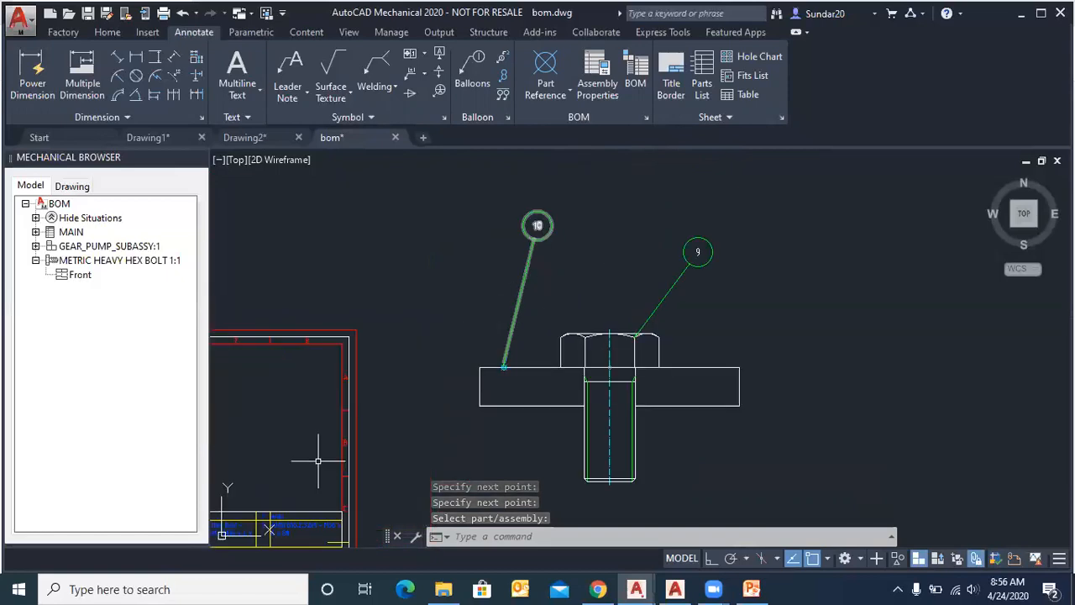
{"action": "scroll", "coordinate": [508, 256], "scroll_direction": "down", "scroll_amount": 4}
{"action": "scroll", "coordinate": [383, 399], "scroll_direction": "up", "scroll_amount": 1}
{"action": "scroll", "coordinate": [382, 399], "scroll_direction": "up", "scroll_amount": 3}
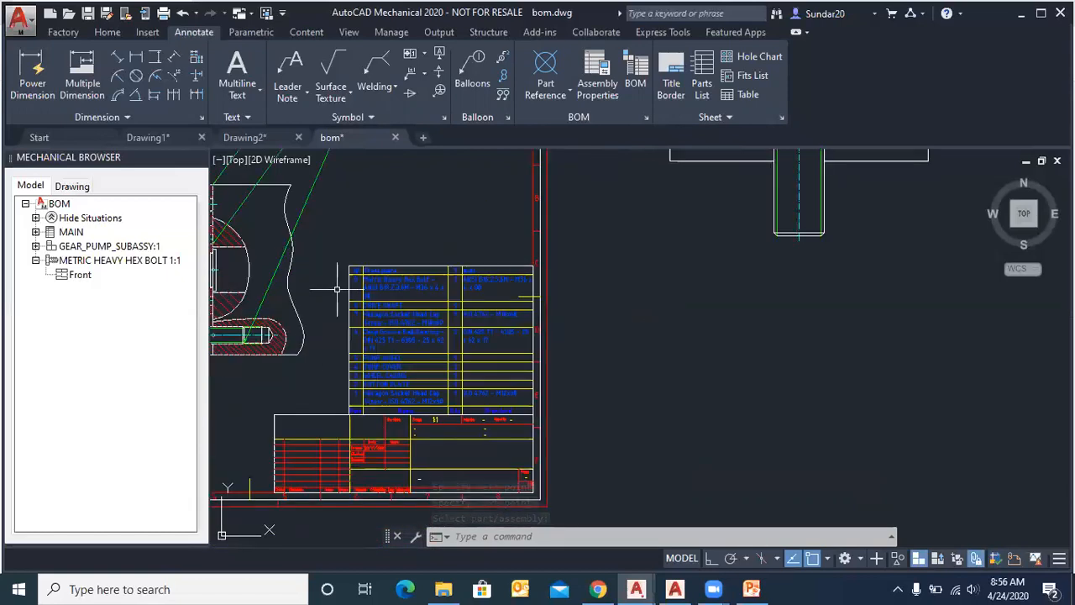
{"action": "scroll", "coordinate": [353, 294], "scroll_direction": "up", "scroll_amount": 2}
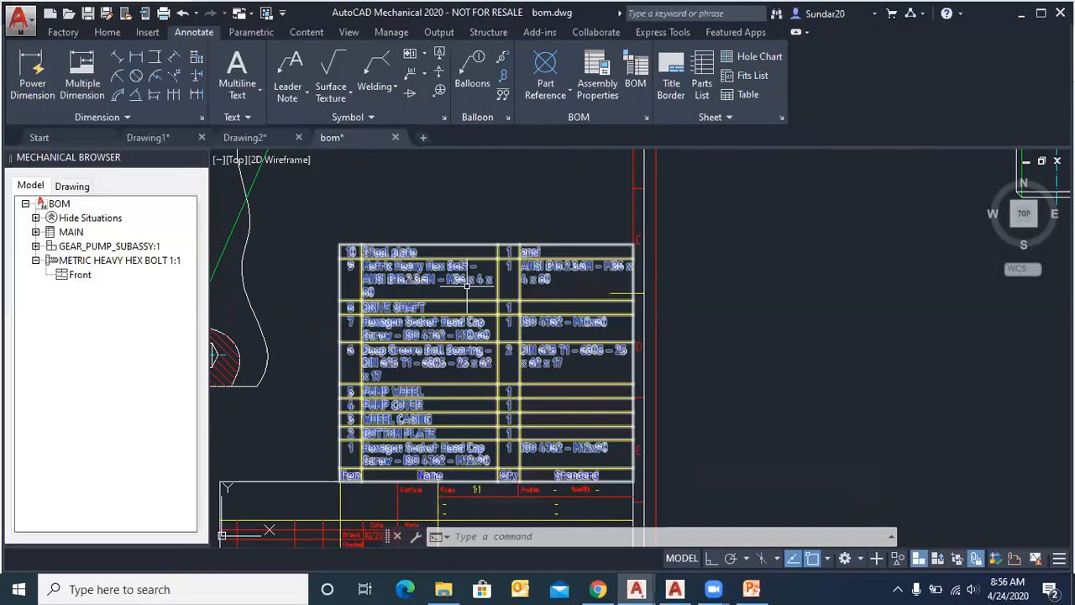
{"action": "scroll", "coordinate": [463, 277], "scroll_direction": "up", "scroll_amount": 2}
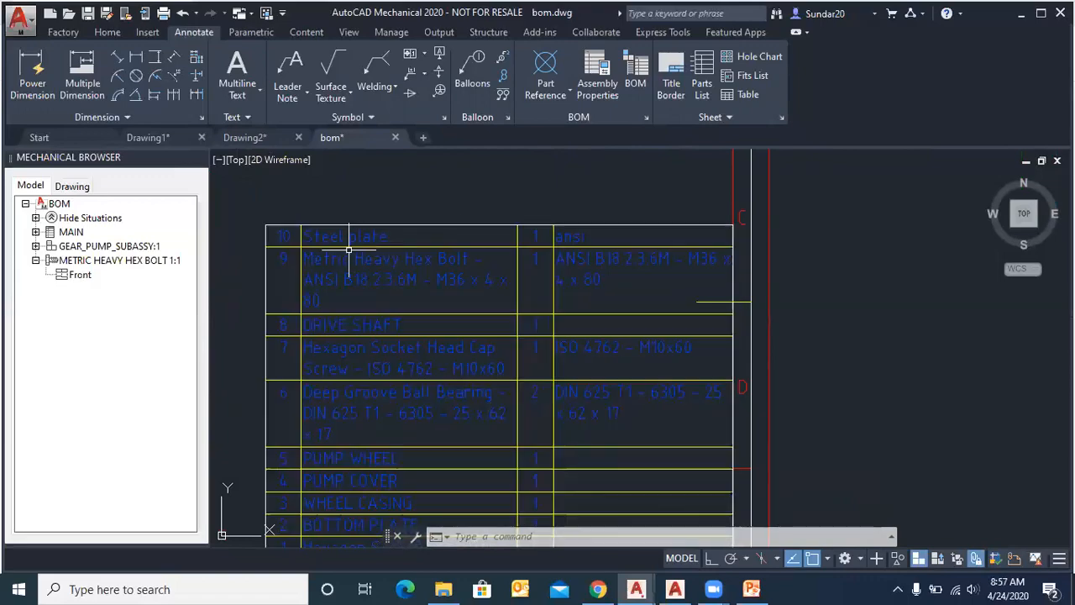
{"action": "scroll", "coordinate": [395, 361], "scroll_direction": "down", "scroll_amount": 5}
{"action": "scroll", "coordinate": [414, 389], "scroll_direction": "down", "scroll_amount": 4}
{"action": "scroll", "coordinate": [535, 293], "scroll_direction": "up", "scroll_amount": 4}
{"action": "scroll", "coordinate": [389, 426], "scroll_direction": "up", "scroll_amount": 2}
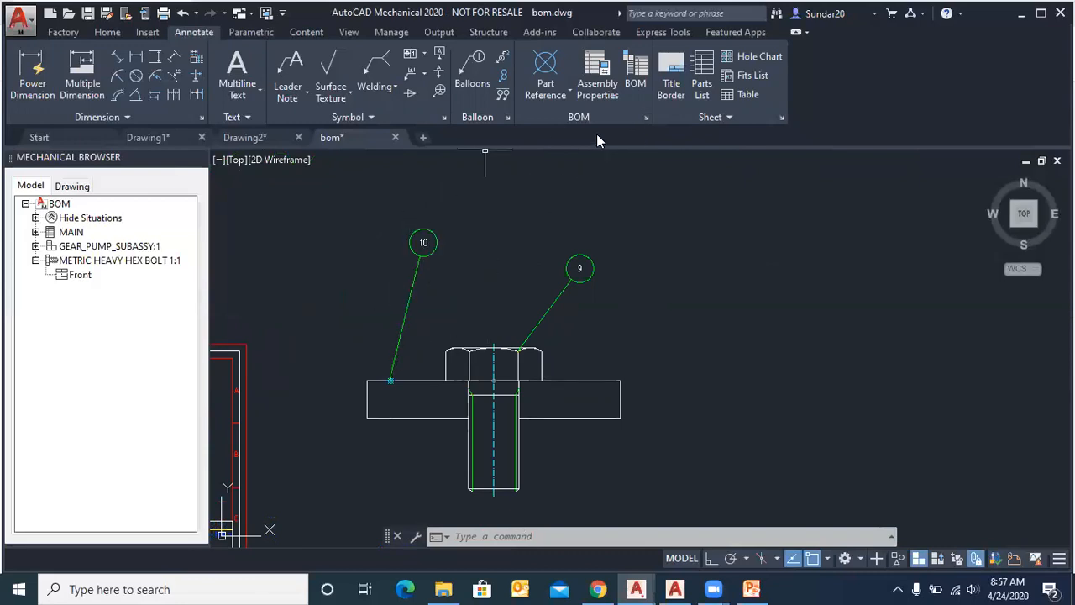
Step: Review the component rows of the MAIN BOM and its report, export and import options, and close it without changes
{"action": "left_click", "coordinate": [635, 81]}
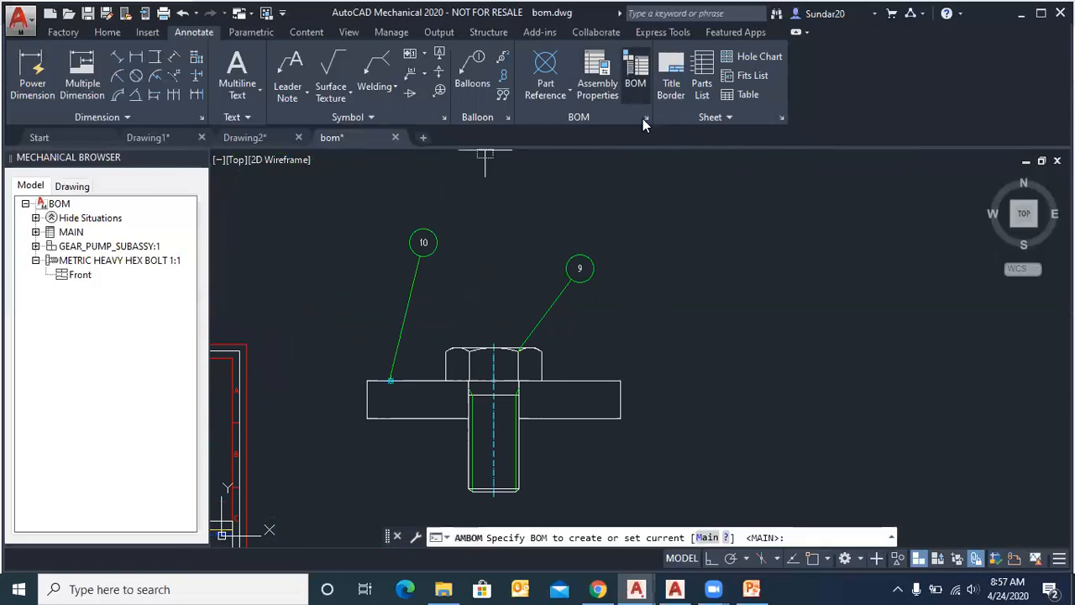
{"action": "right_click", "coordinate": [600, 225]}
{"action": "left_click", "coordinate": [634, 230]}
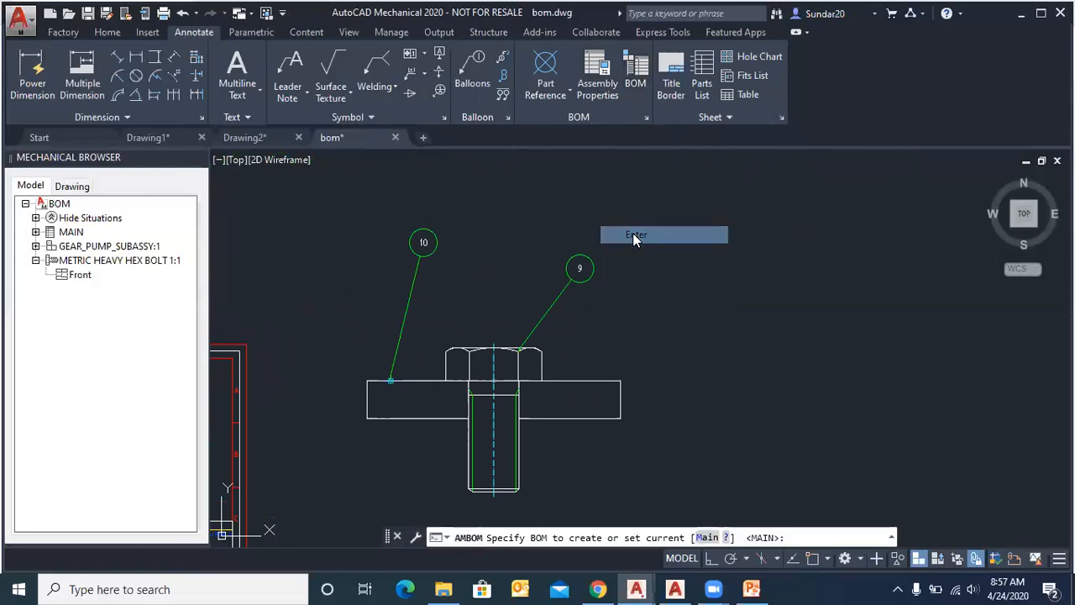
{"action": "scroll", "coordinate": [508, 189], "scroll_direction": "down", "scroll_amount": 1}
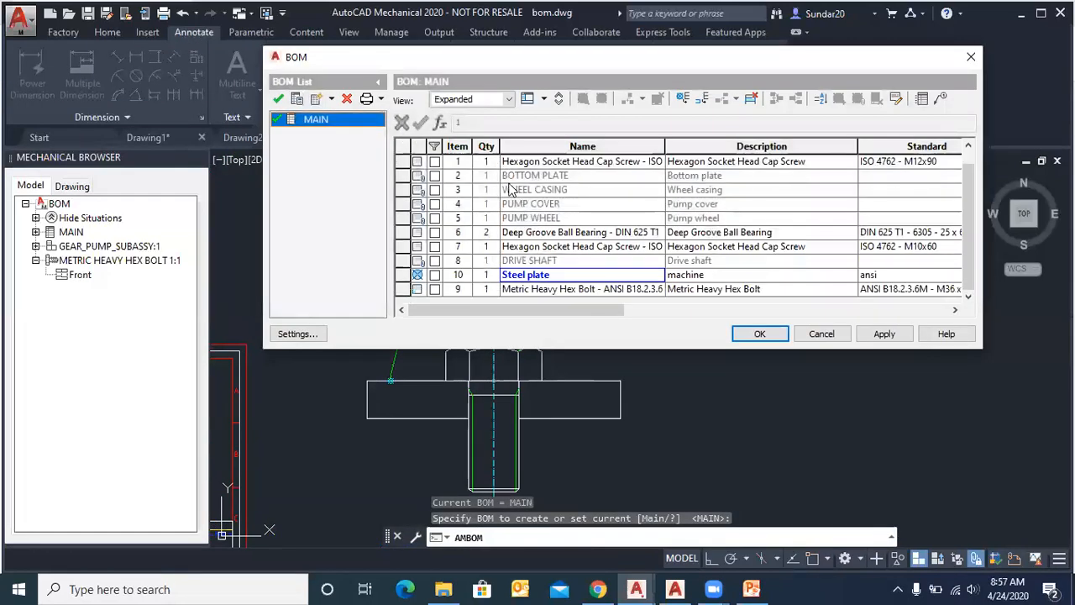
{"action": "scroll", "coordinate": [504, 252], "scroll_direction": "up", "scroll_amount": 1}
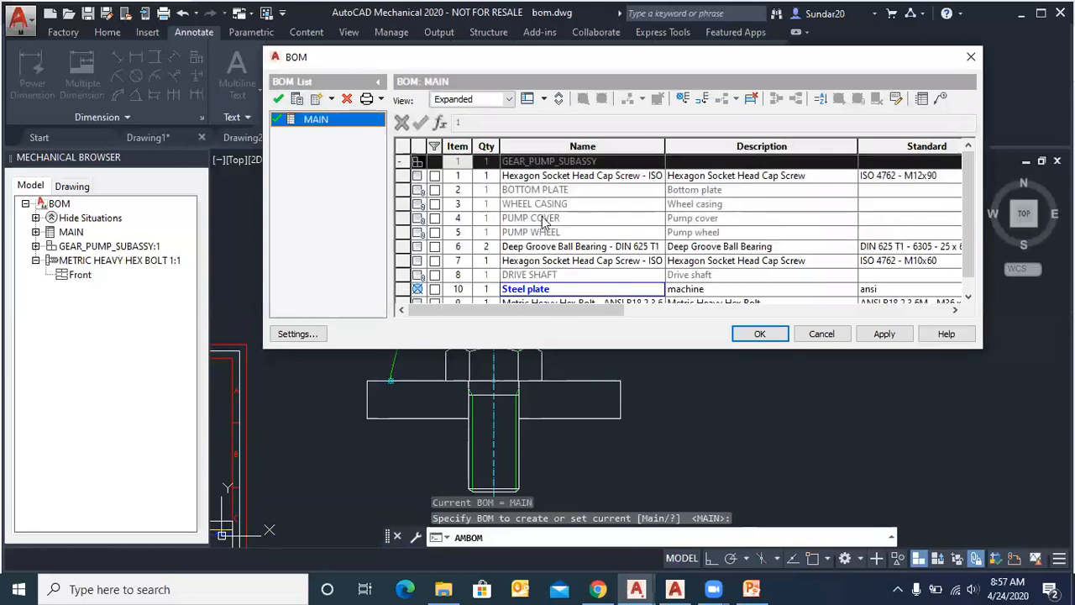
{"action": "scroll", "coordinate": [538, 210], "scroll_direction": "down", "scroll_amount": 1}
{"action": "scroll", "coordinate": [536, 223], "scroll_direction": "up", "scroll_amount": 1}
{"action": "left_click", "coordinate": [332, 99]}
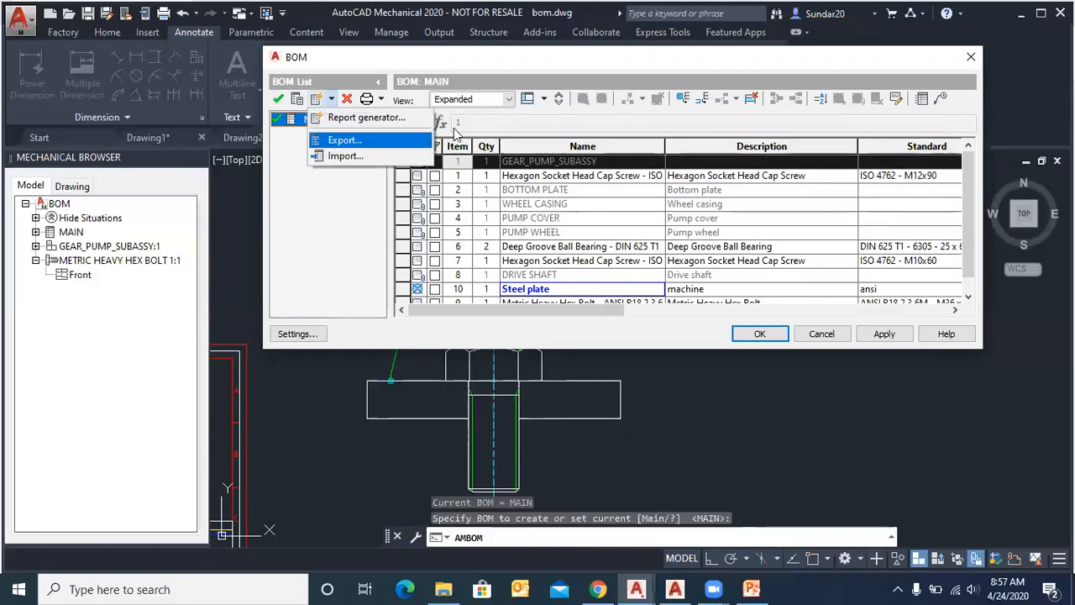
{"action": "left_click", "coordinate": [539, 127]}
{"action": "left_click", "coordinate": [821, 332]}
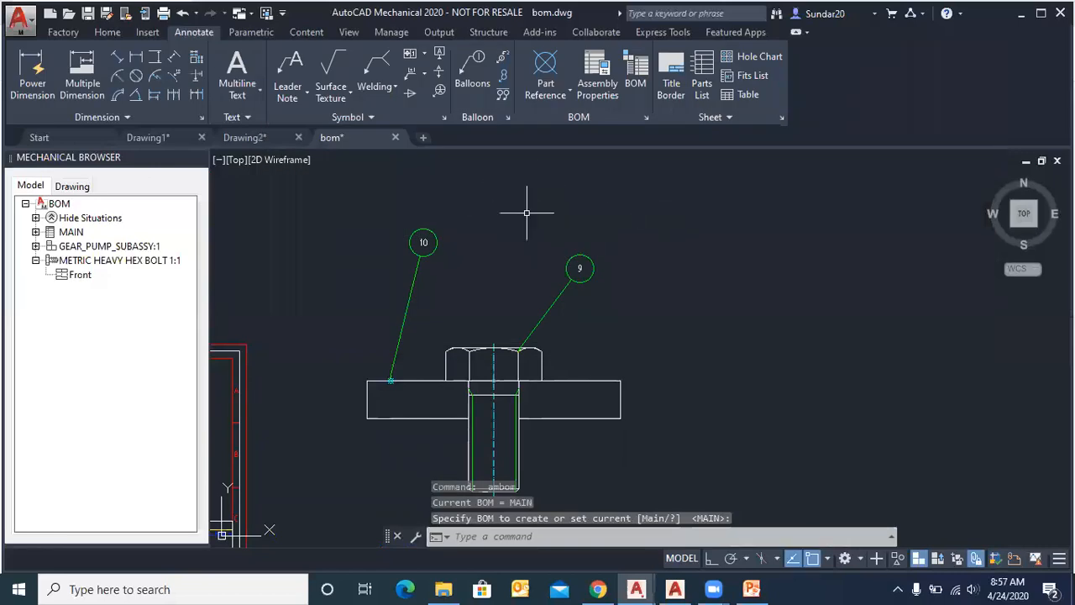
Step: Open the DIN standard's BOM settings from the drawing options and examine the available component properties
{"action": "right_click", "coordinate": [513, 191]}
{"action": "left_click", "coordinate": [564, 526]}
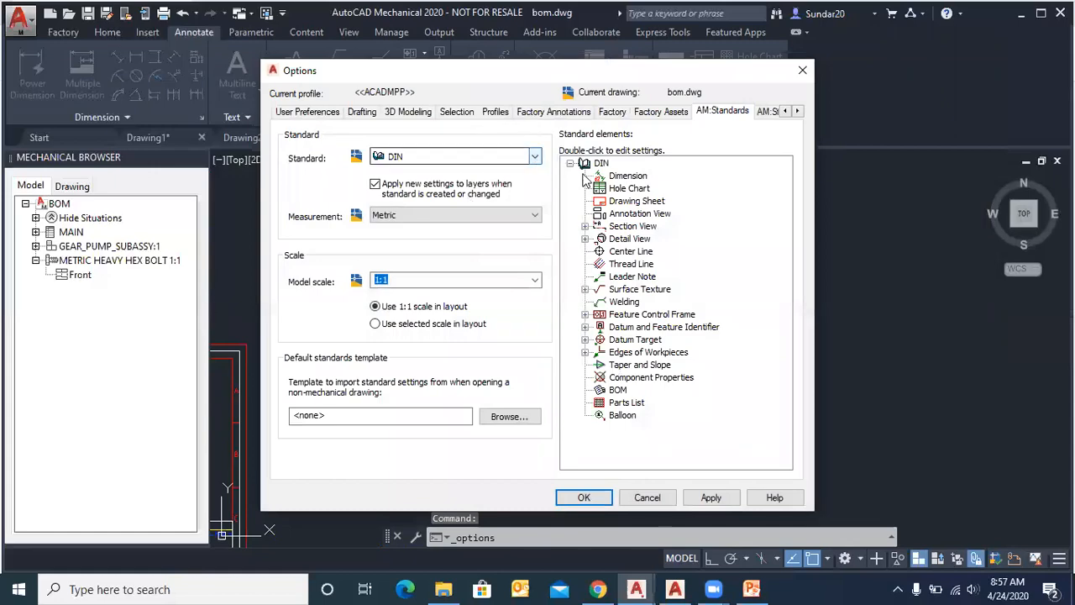
{"action": "right_click", "coordinate": [618, 392]}
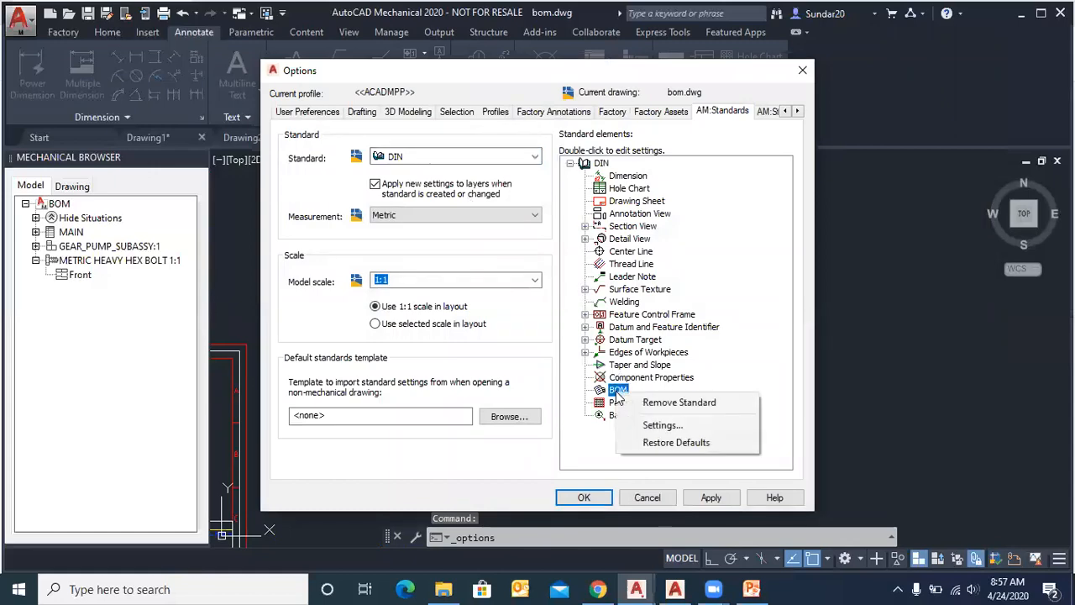
{"action": "left_click", "coordinate": [660, 425]}
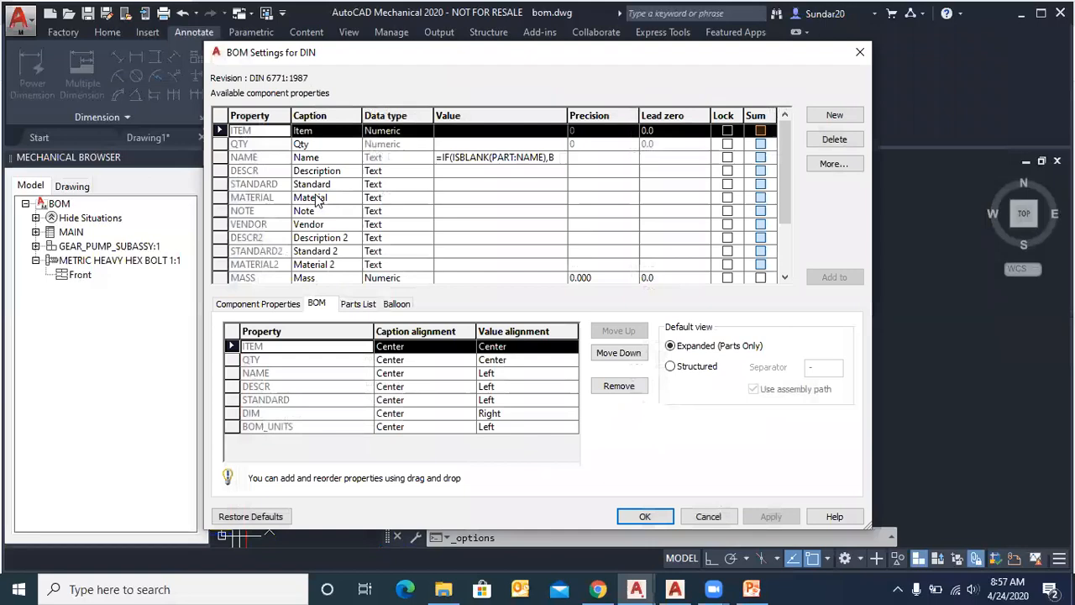
{"action": "scroll", "coordinate": [316, 198], "scroll_direction": "down", "scroll_amount": 3}
{"action": "scroll", "coordinate": [277, 252], "scroll_direction": "up", "scroll_amount": 3}
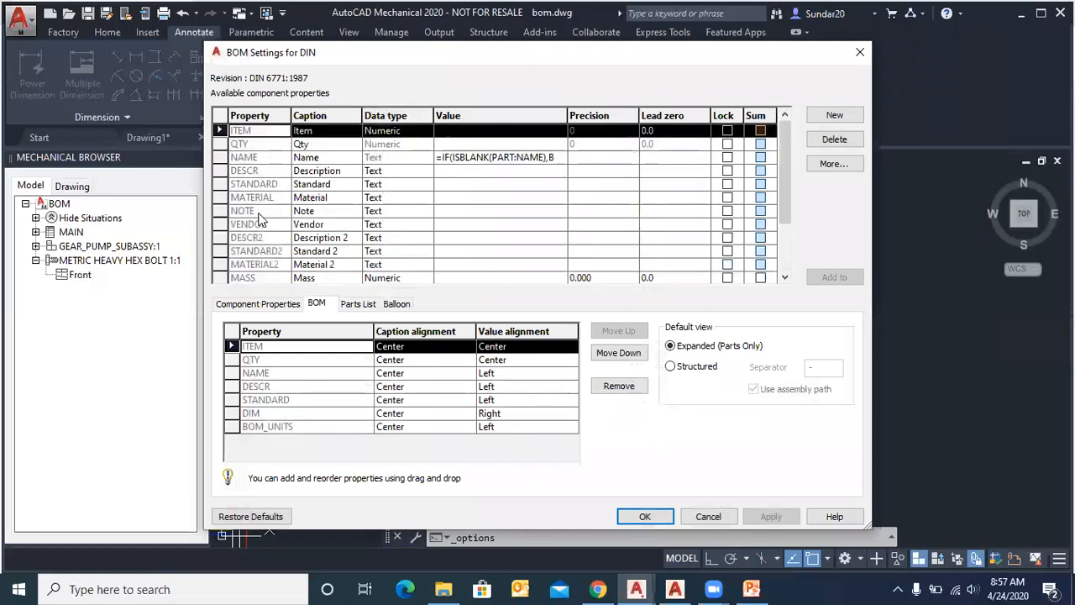
{"action": "scroll", "coordinate": [269, 263], "scroll_direction": "down", "scroll_amount": 3}
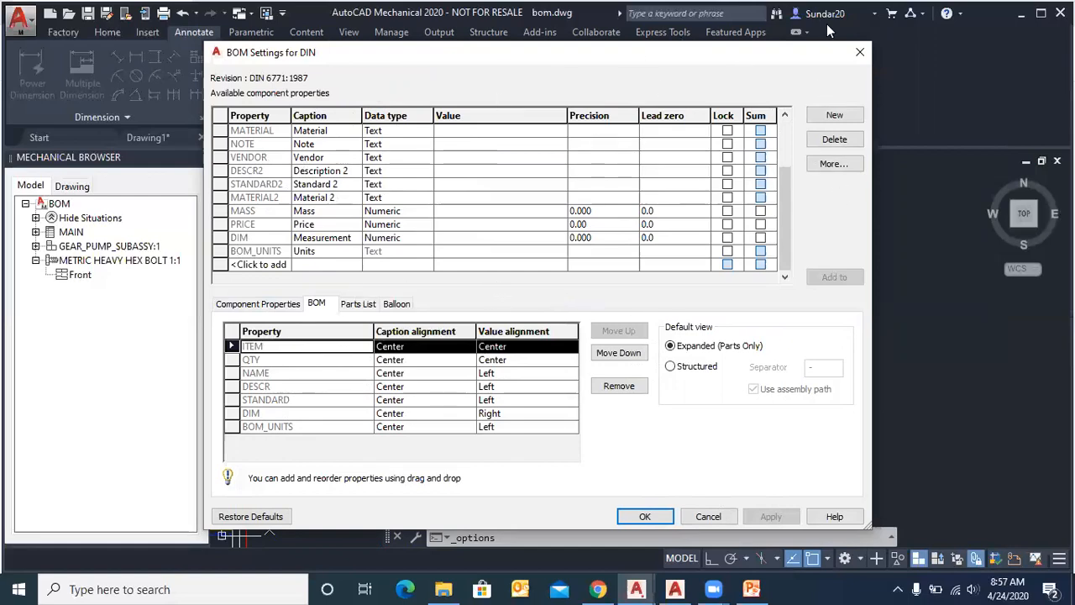
Step: Close the DIN BOM settings and the Options dialog, returning to the bolt and plate drawing
{"action": "left_click", "coordinate": [859, 53]}
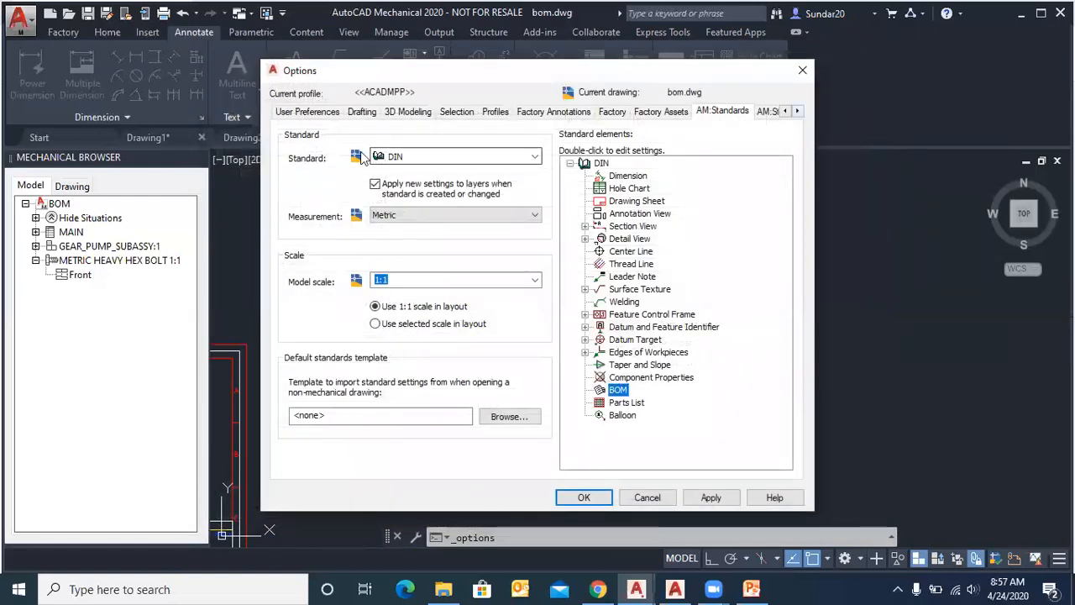
{"action": "left_click", "coordinate": [803, 71]}
{"action": "scroll", "coordinate": [572, 228], "scroll_direction": "down", "scroll_amount": 5}
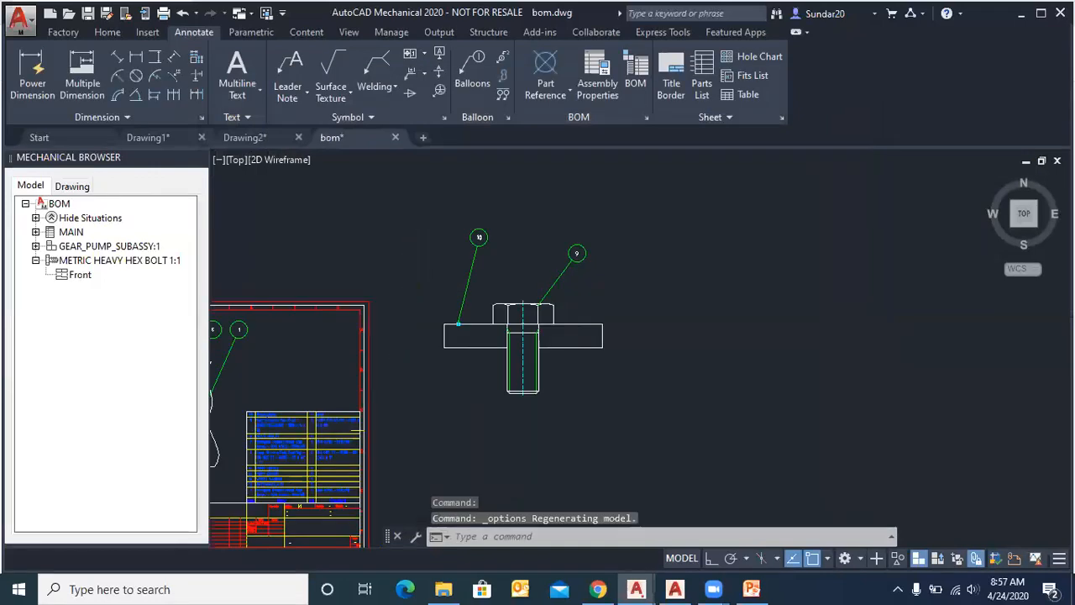
{"action": "scroll", "coordinate": [545, 251], "scroll_direction": "up", "scroll_amount": 8}
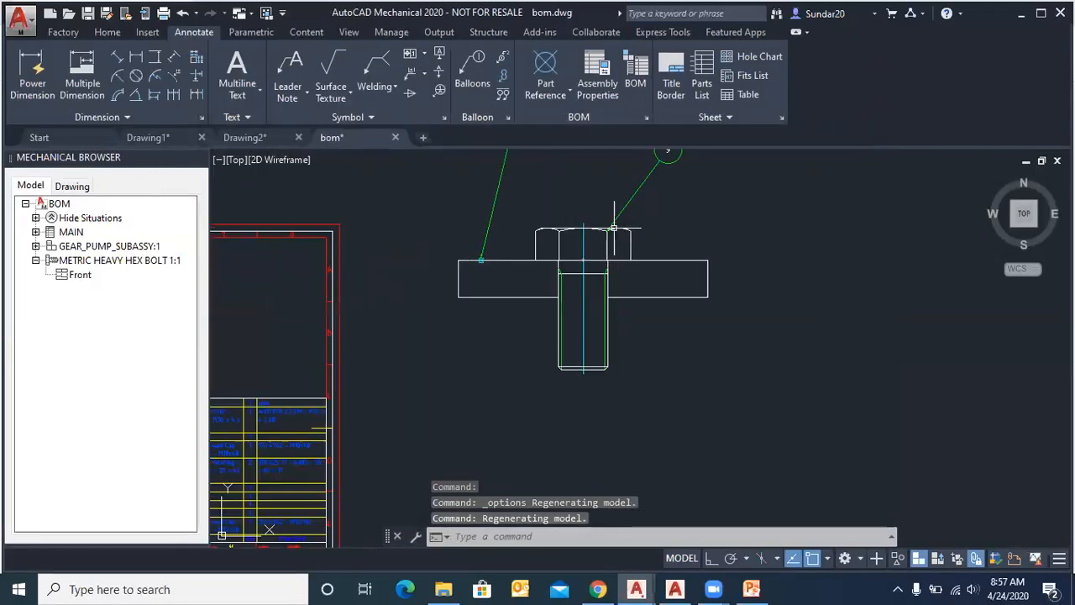
Step: Browse the ANSI features, tapped holes and fasteners in the content libraries and close them
{"action": "left_click", "coordinate": [308, 33]}
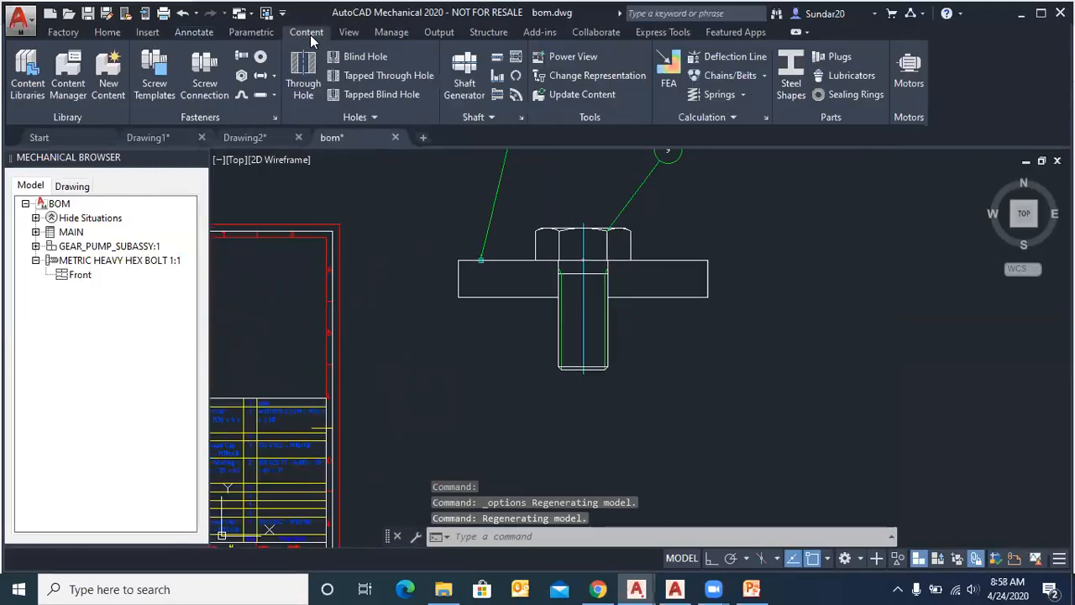
{"action": "scroll", "coordinate": [418, 294], "scroll_direction": "down", "scroll_amount": 4}
{"action": "scroll", "coordinate": [580, 246], "scroll_direction": "up", "scroll_amount": 2}
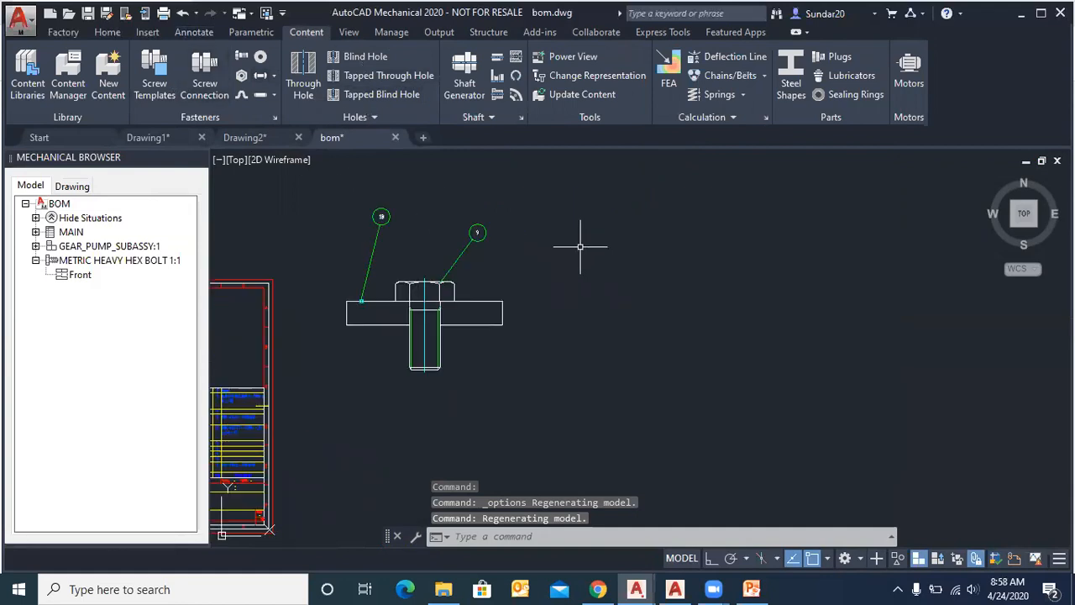
{"action": "scroll", "coordinate": [439, 301], "scroll_direction": "up", "scroll_amount": 2}
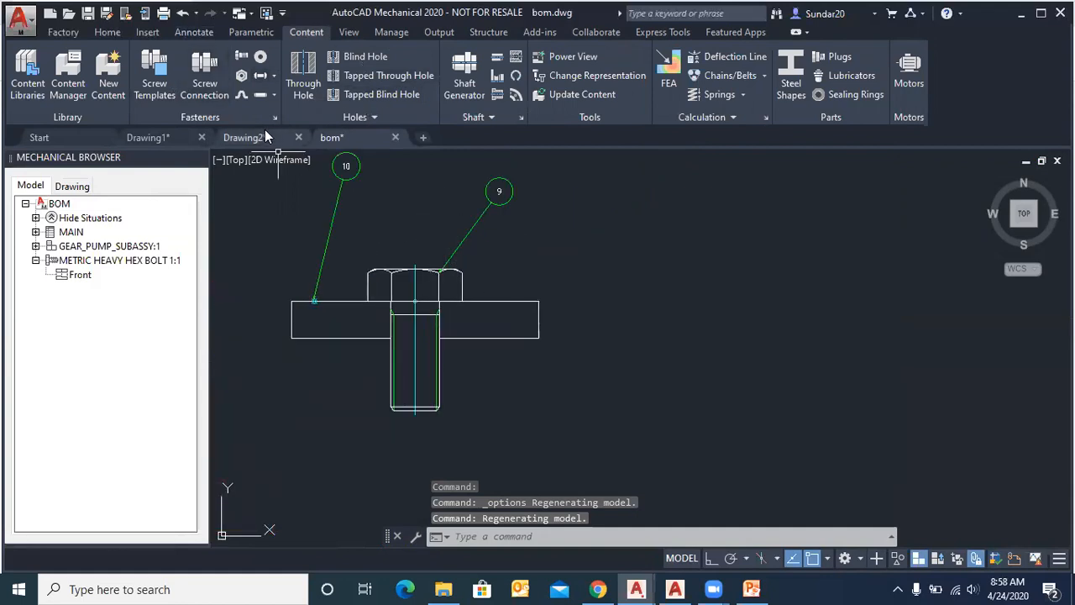
{"action": "left_click", "coordinate": [27, 75]}
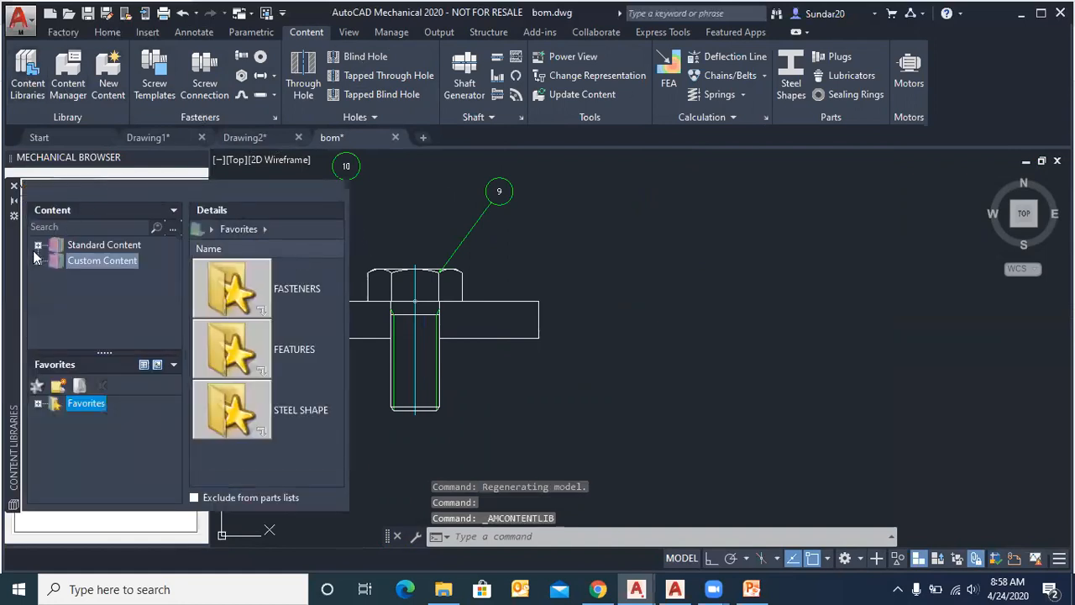
{"action": "left_click", "coordinate": [37, 245]}
{"action": "left_click", "coordinate": [54, 261]}
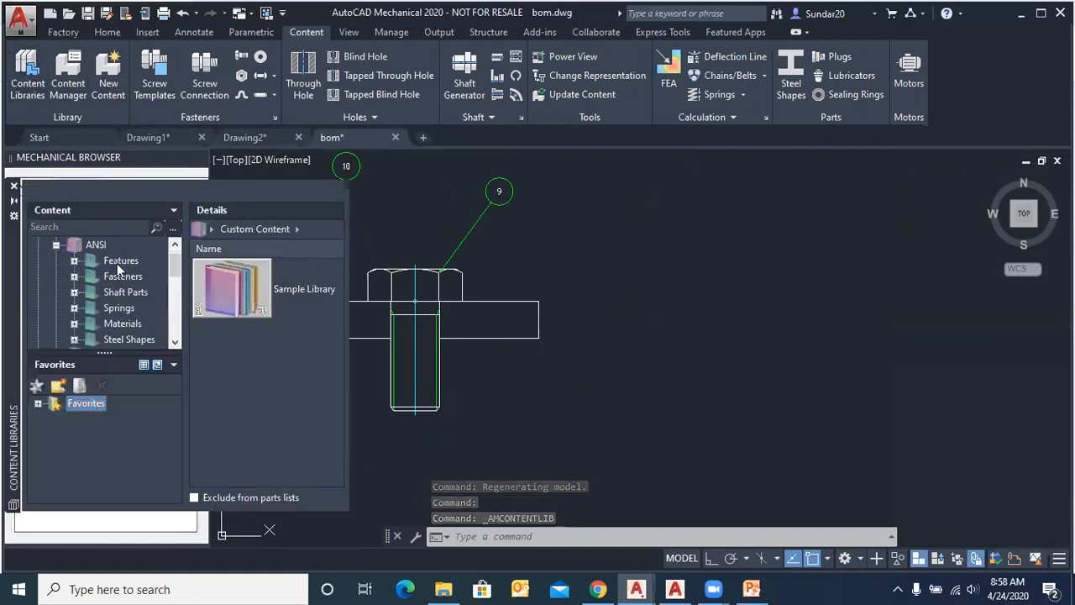
{"action": "left_click", "coordinate": [120, 262]}
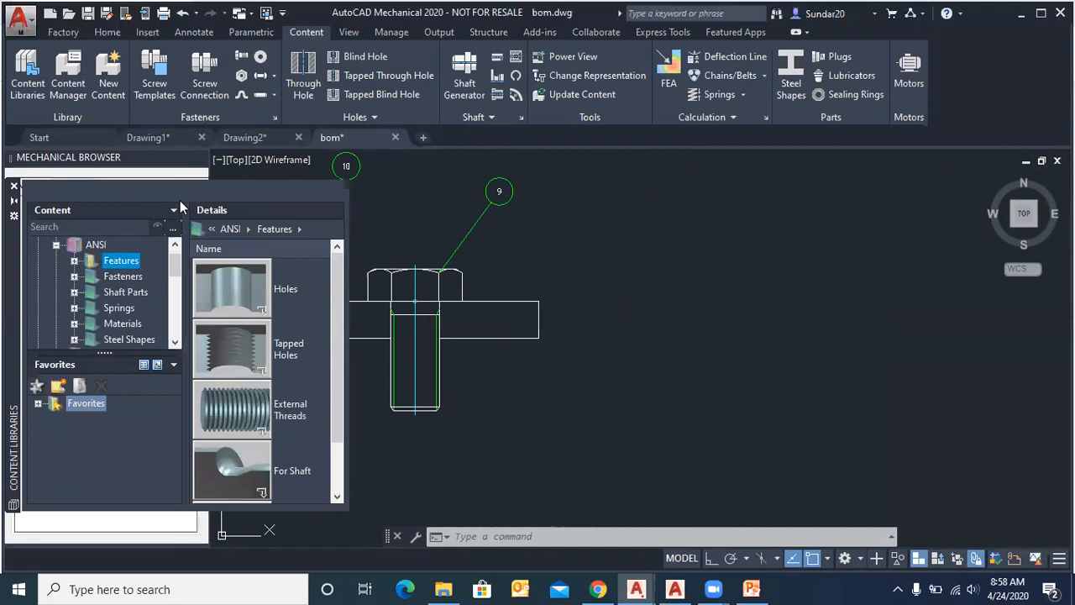
{"action": "left_click", "coordinate": [74, 263]}
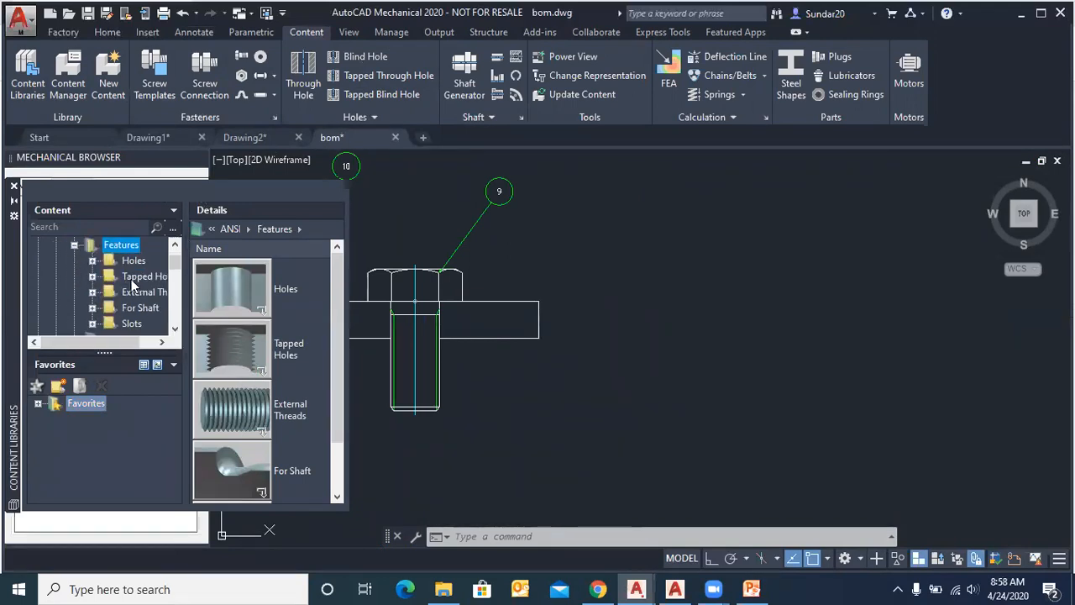
{"action": "left_click", "coordinate": [133, 279]}
{"action": "left_click", "coordinate": [74, 245]}
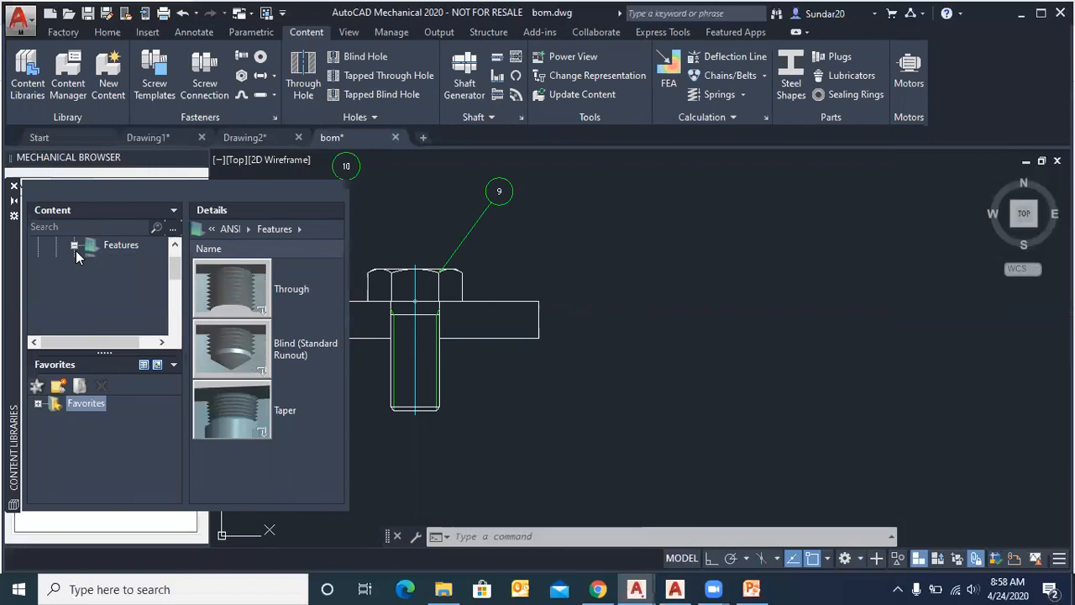
{"action": "left_click", "coordinate": [123, 260]}
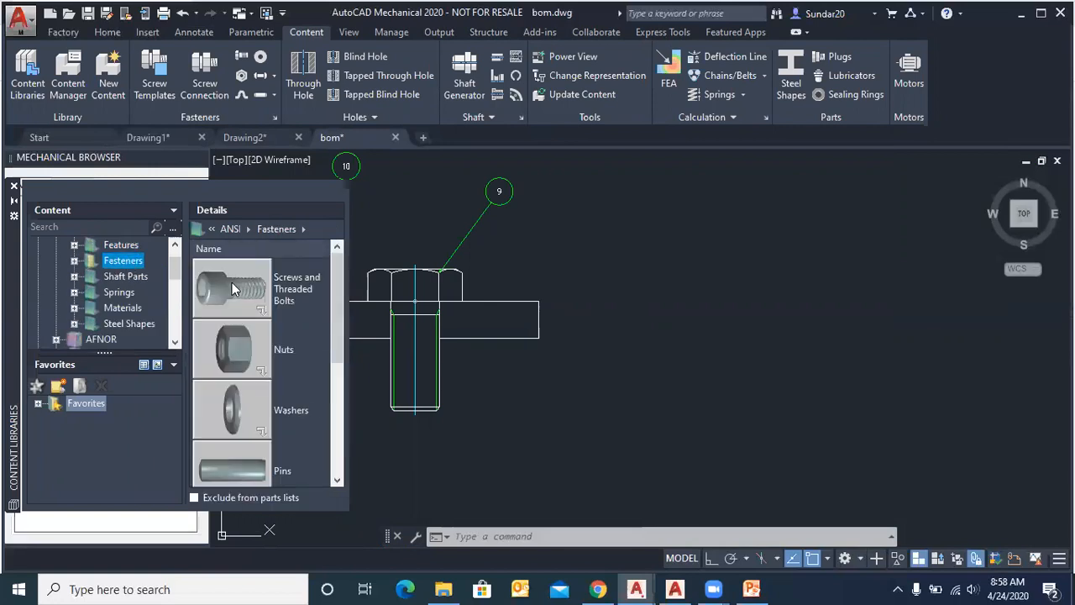
{"action": "left_click", "coordinate": [13, 184]}
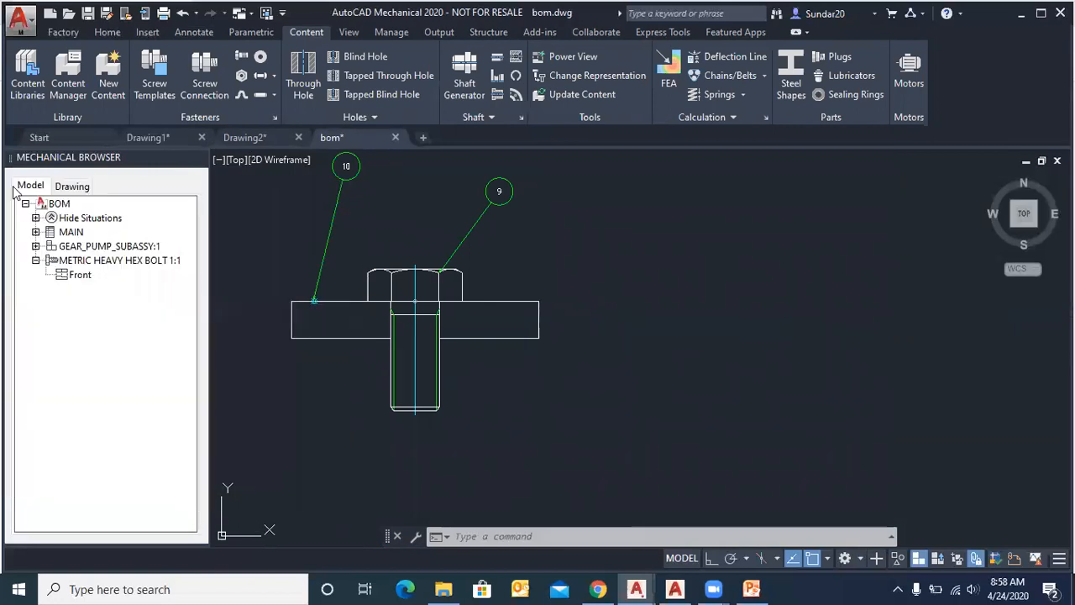
Step: Review the screw assembly templates SAMPLE #1 to SAMPLE #5 beside the drawing and leave without inserting one
{"action": "scroll", "coordinate": [311, 298], "scroll_direction": "down", "scroll_amount": 5}
{"action": "scroll", "coordinate": [320, 277], "scroll_direction": "up", "scroll_amount": 4}
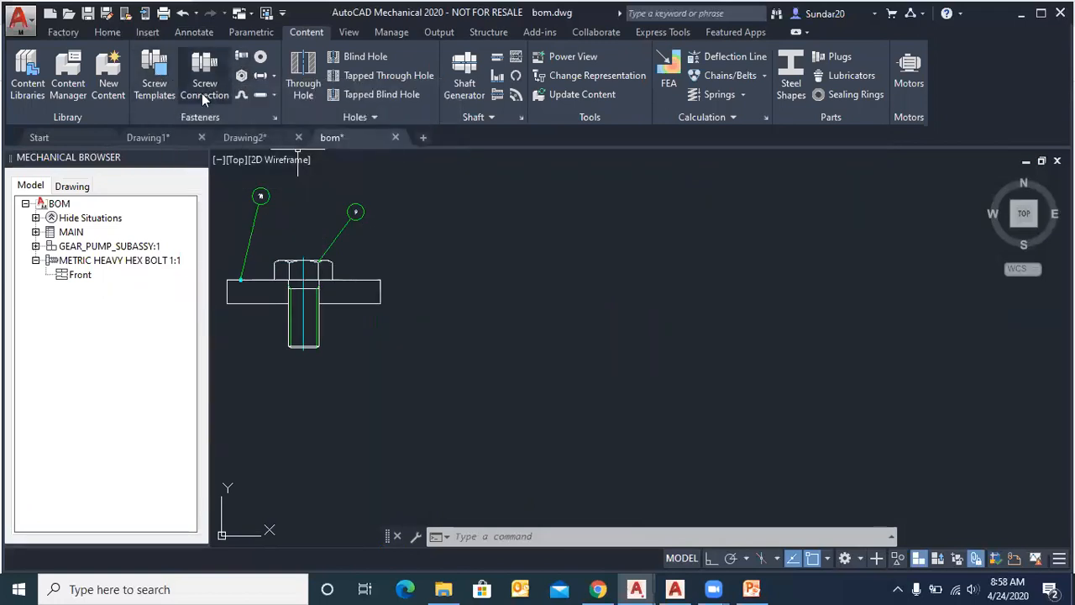
{"action": "left_click", "coordinate": [147, 72]}
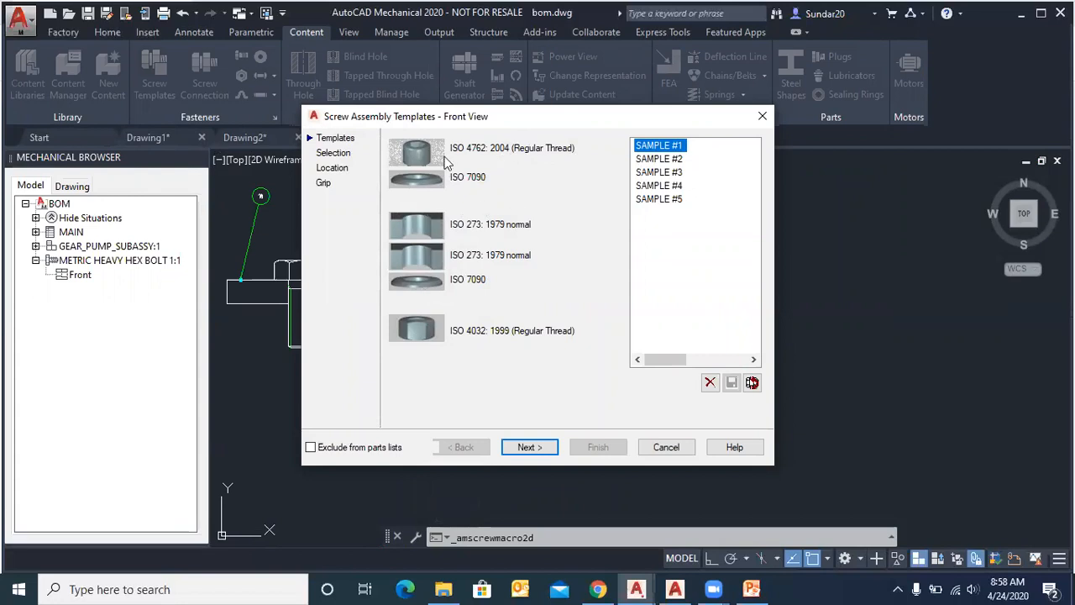
{"action": "left_click_drag", "start_coordinate": [541, 117], "coordinate": [798, 56]}
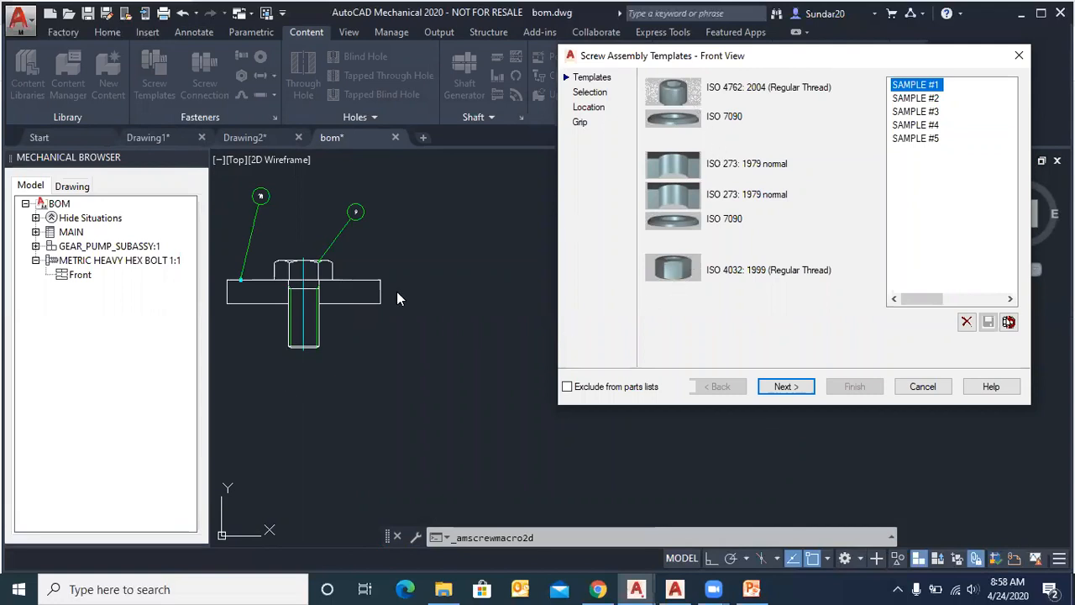
{"action": "left_click", "coordinate": [933, 99]}
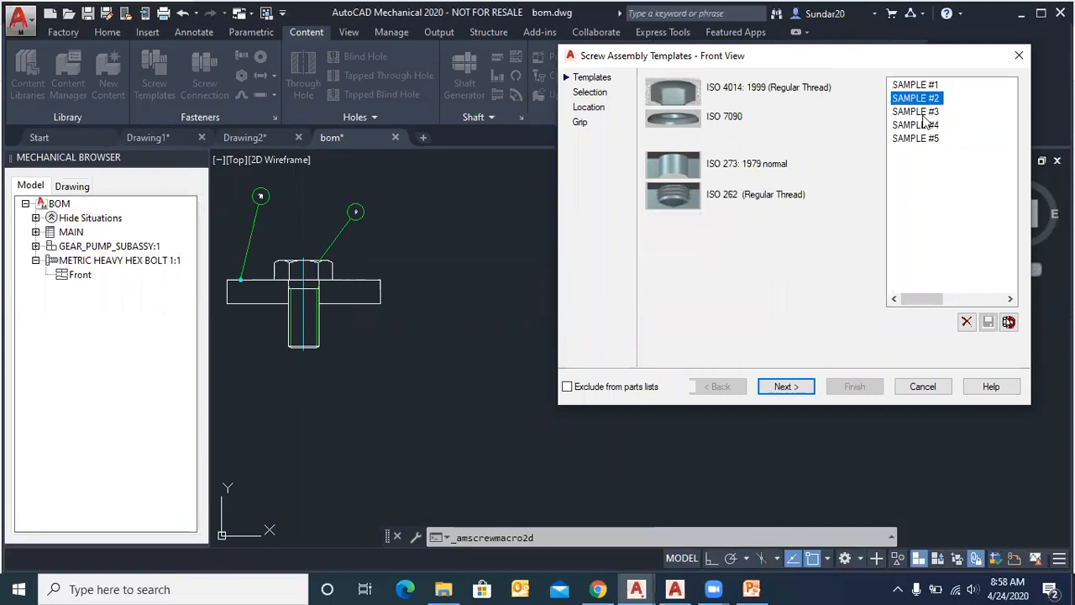
{"action": "left_click", "coordinate": [924, 112]}
{"action": "left_click", "coordinate": [923, 125]}
{"action": "left_click", "coordinate": [923, 138]}
{"action": "left_click", "coordinate": [920, 125]}
{"action": "left_click", "coordinate": [921, 112]}
{"action": "left_click", "coordinate": [922, 98]}
{"action": "left_click", "coordinate": [920, 85]}
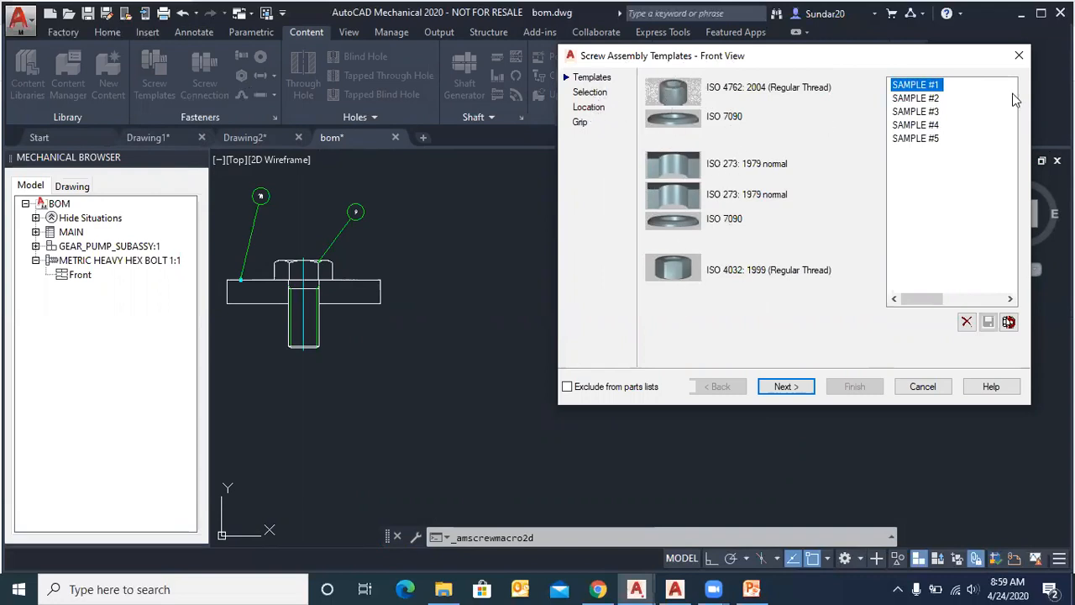
{"action": "left_click", "coordinate": [1018, 55]}
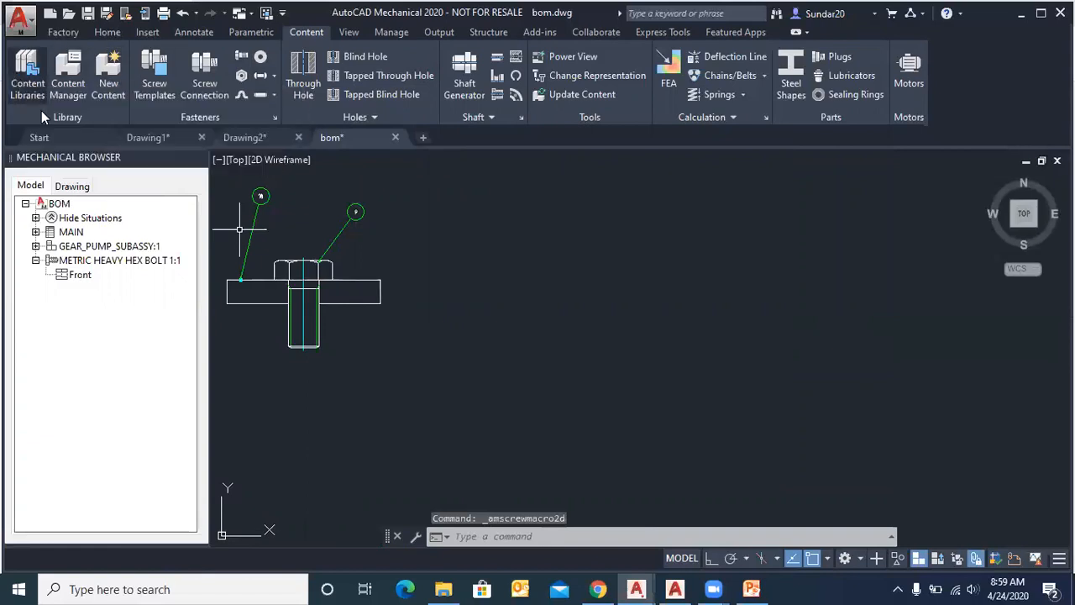
Step: Look at the SS standard in the content libraries and the through-hole content in the Content Manager, closing both
{"action": "left_click", "coordinate": [21, 80]}
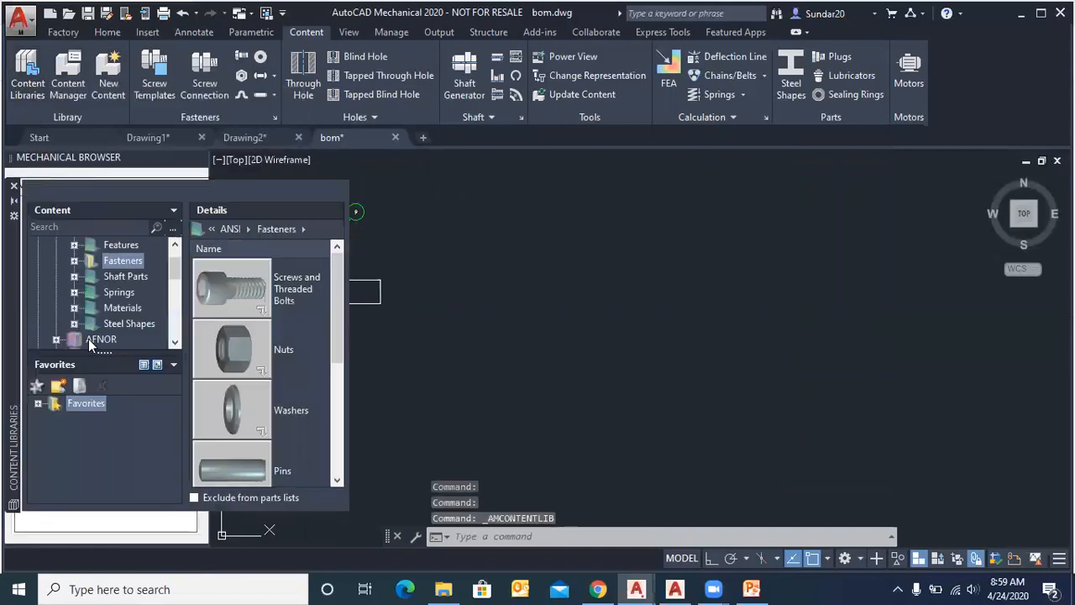
{"action": "scroll", "coordinate": [99, 289], "scroll_direction": "down", "scroll_amount": 5}
{"action": "scroll", "coordinate": [101, 300], "scroll_direction": "down", "scroll_amount": 2}
{"action": "left_click", "coordinate": [91, 292]}
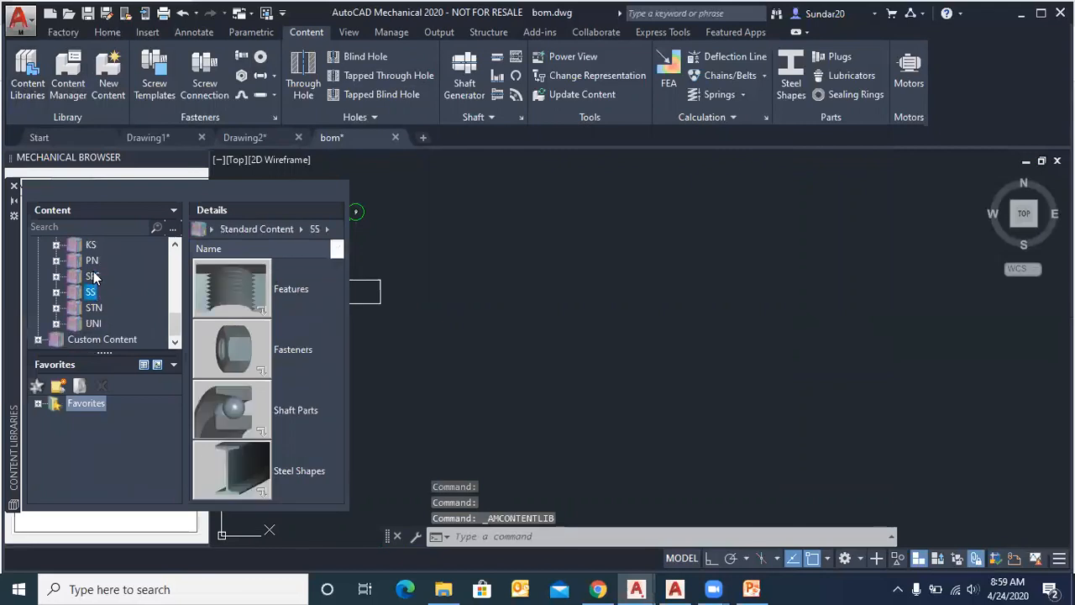
{"action": "left_click", "coordinate": [15, 184]}
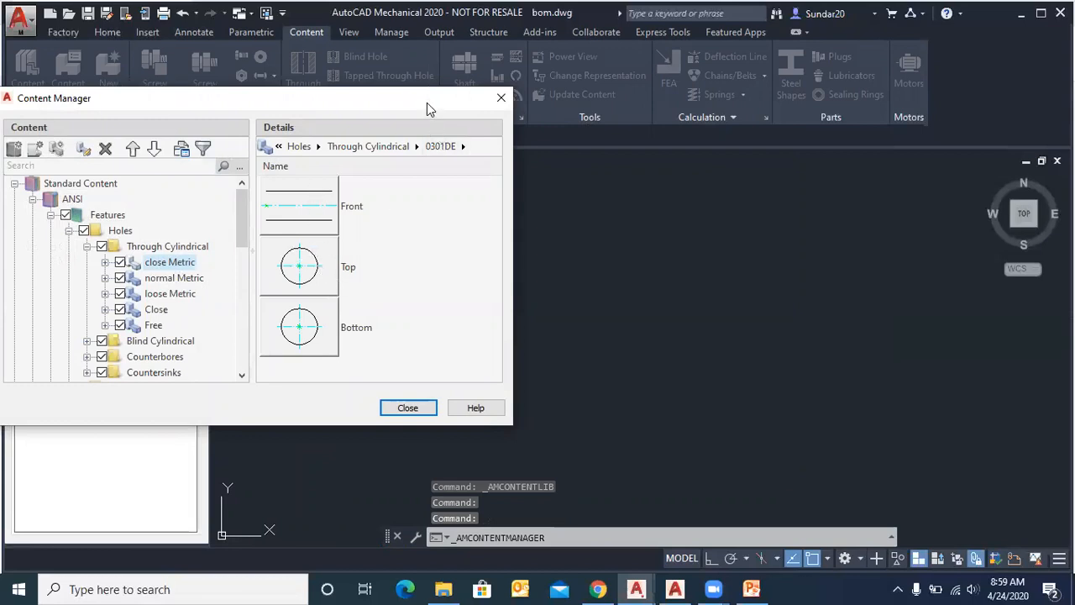
{"action": "left_click_drag", "start_coordinate": [427, 103], "coordinate": [543, 111]}
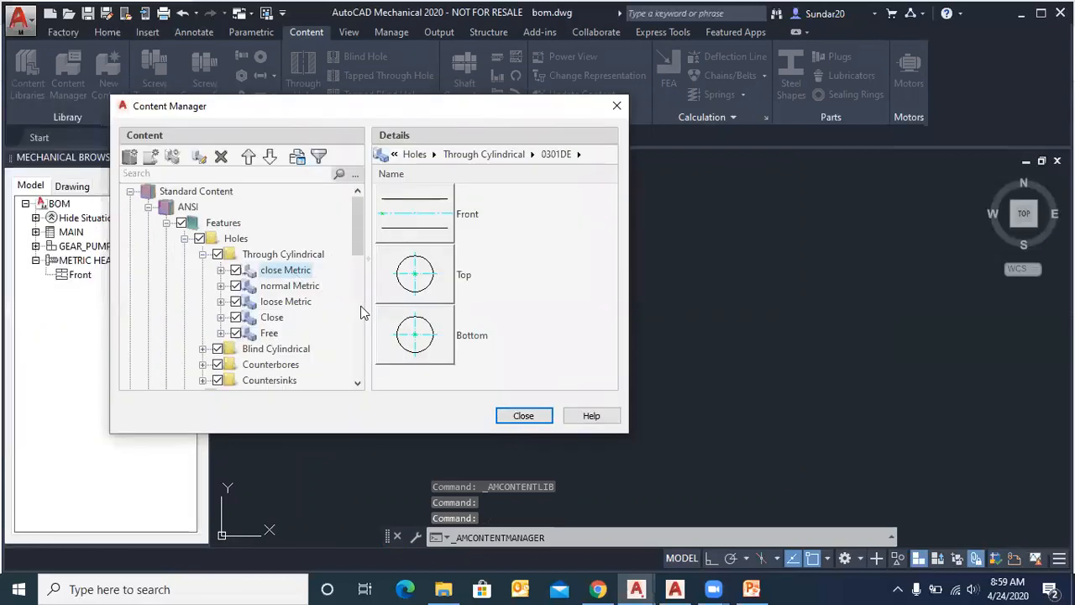
{"action": "left_click", "coordinate": [616, 105]}
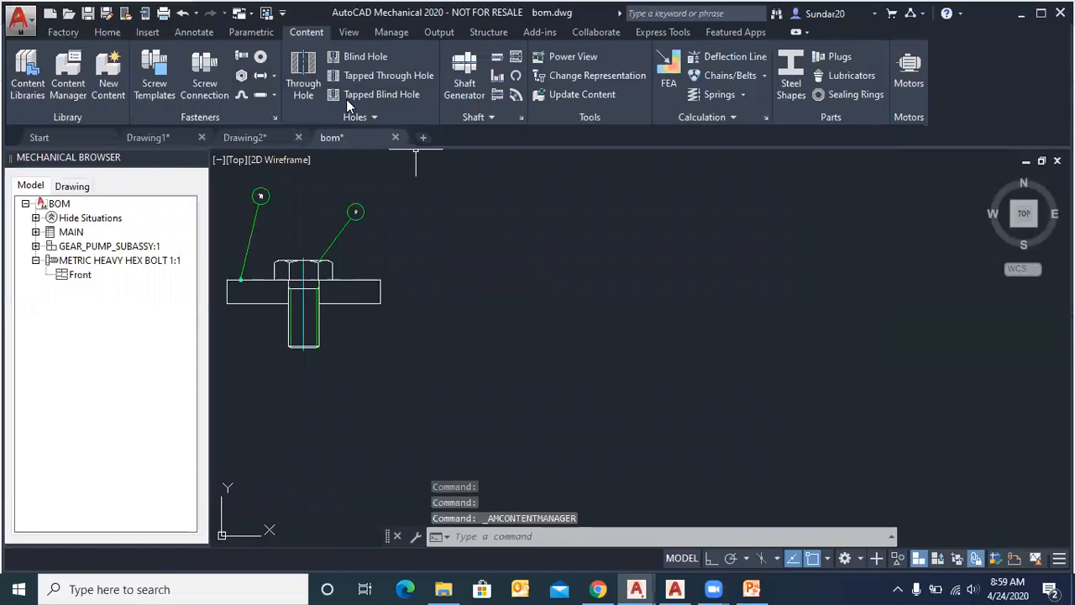
Step: Draw a rectangle about 190 mm wide and 35 mm high beside the existing bolt and plate
{"action": "scroll", "coordinate": [414, 294], "scroll_direction": "up", "scroll_amount": 2}
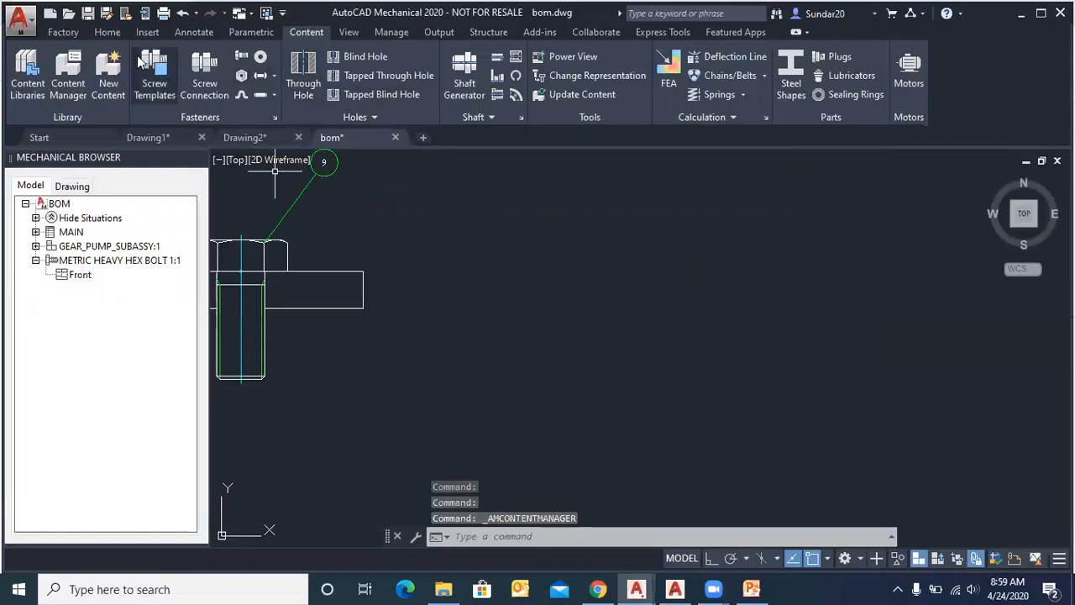
{"action": "scroll", "coordinate": [405, 236], "scroll_direction": "down", "scroll_amount": 2}
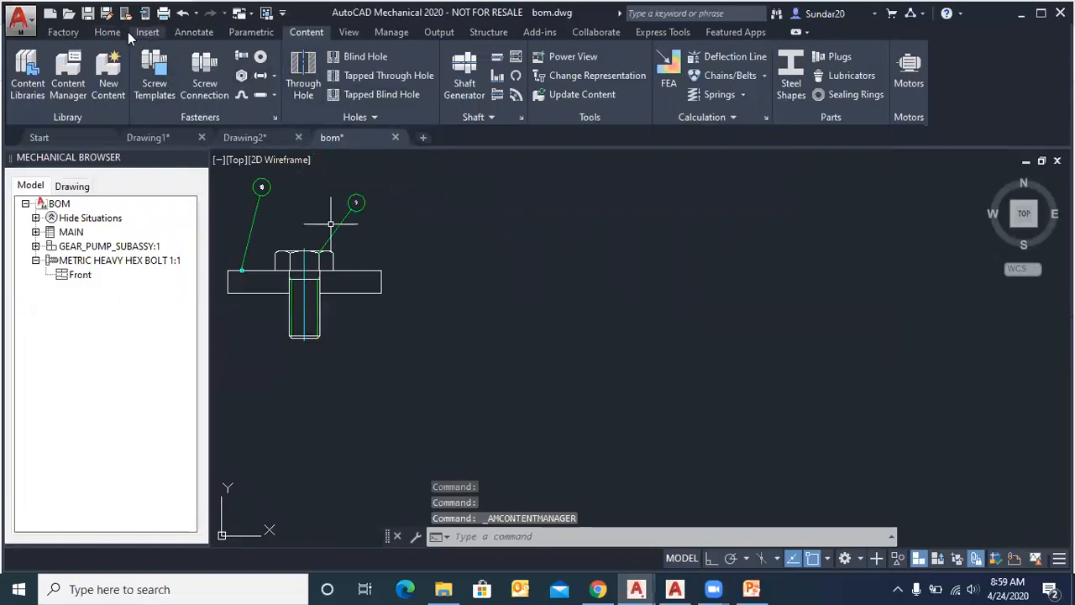
{"action": "left_click", "coordinate": [107, 32]}
{"action": "left_click", "coordinate": [163, 76]}
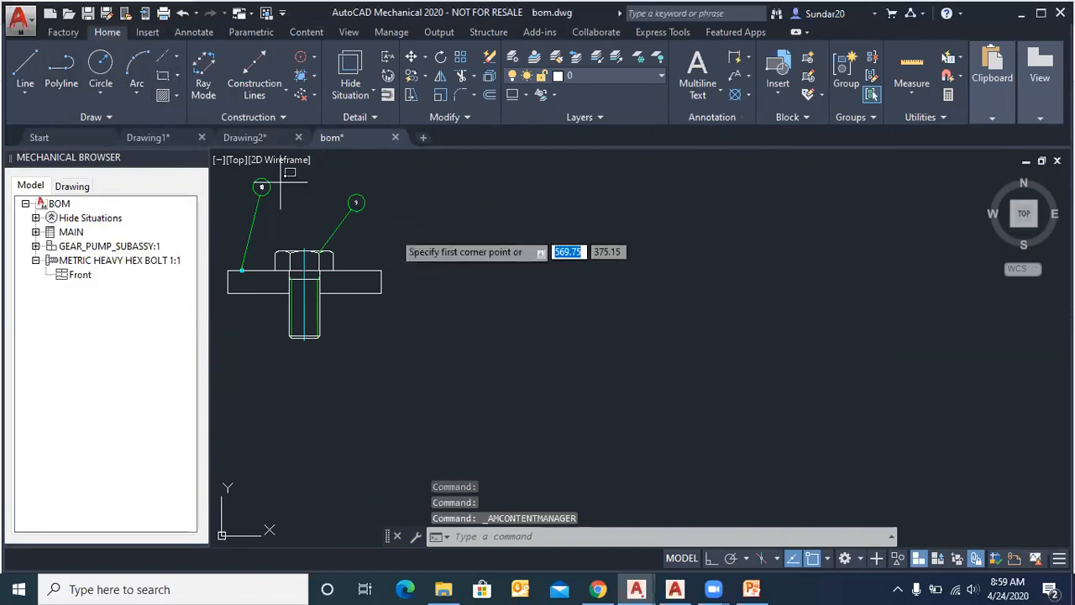
{"action": "left_click", "coordinate": [437, 265]}
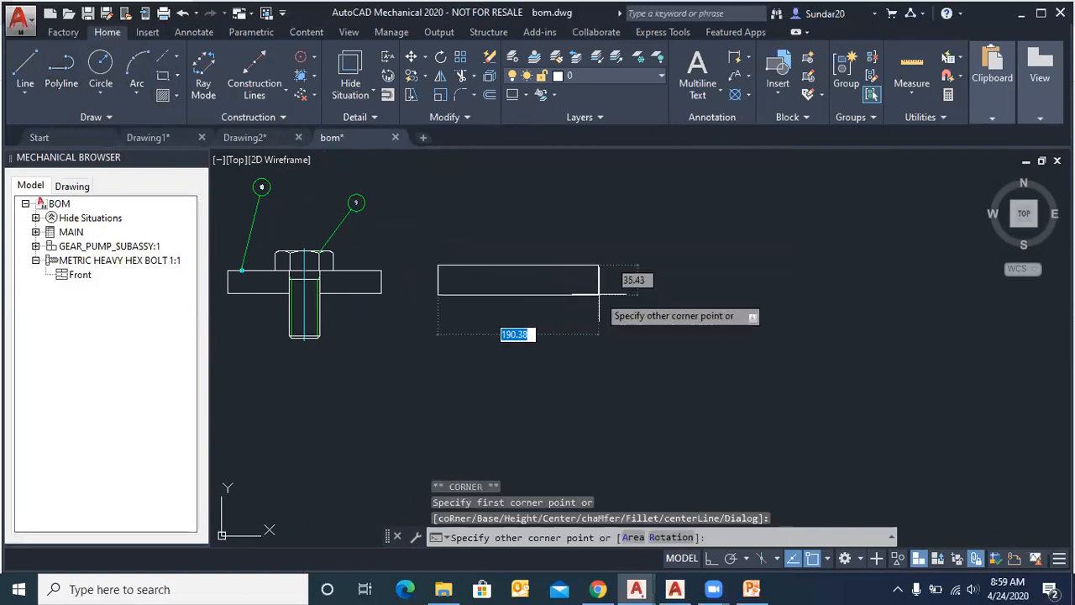
{"action": "left_click", "coordinate": [601, 292]}
Step: Start a through hole using the front view of the normal Metric hole type
{"action": "scroll", "coordinate": [516, 258], "scroll_direction": "up", "scroll_amount": 2}
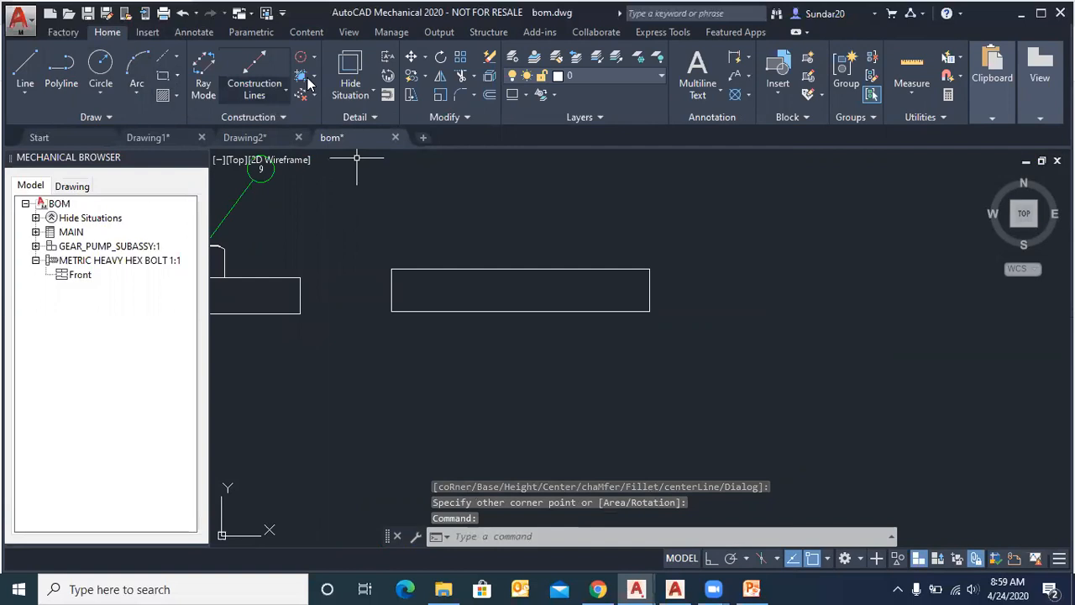
{"action": "left_click", "coordinate": [302, 32]}
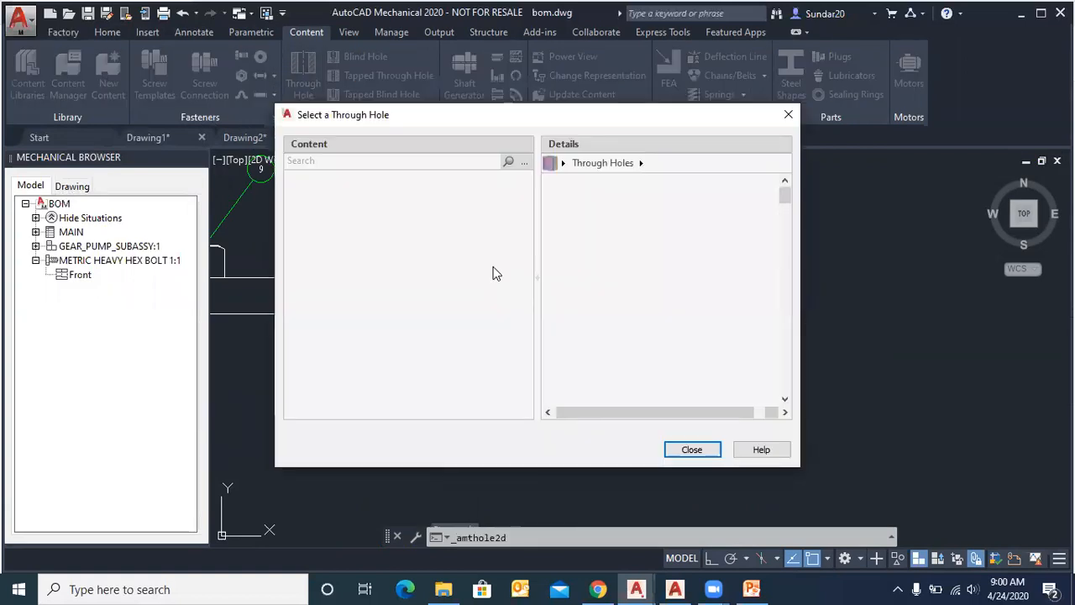
{"action": "left_click", "coordinate": [295, 179]}
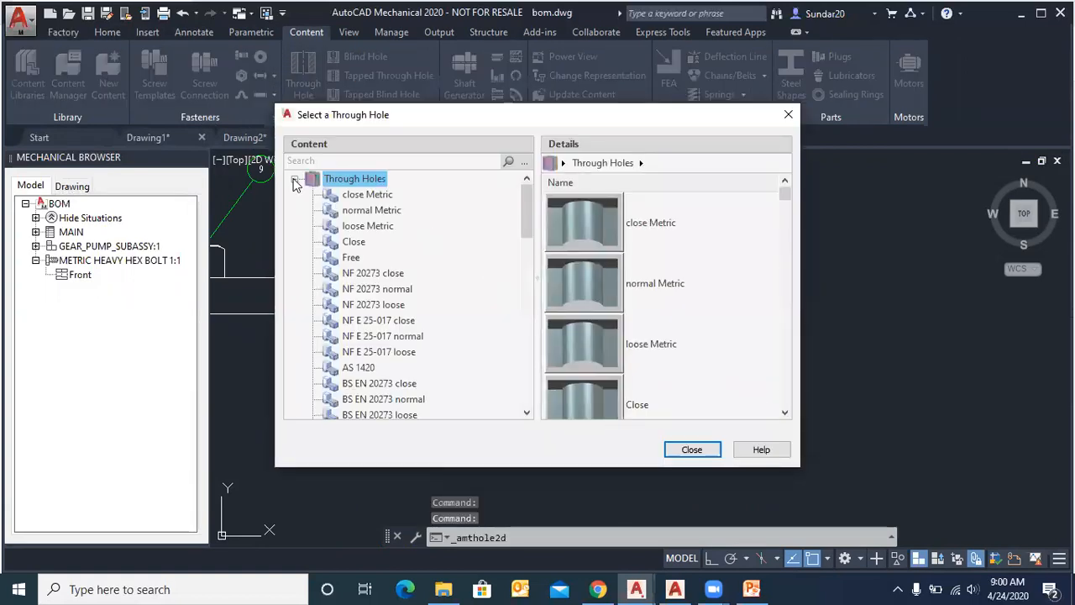
{"action": "left_click", "coordinate": [375, 213]}
{"action": "left_click", "coordinate": [372, 199]}
{"action": "left_click", "coordinate": [371, 209]}
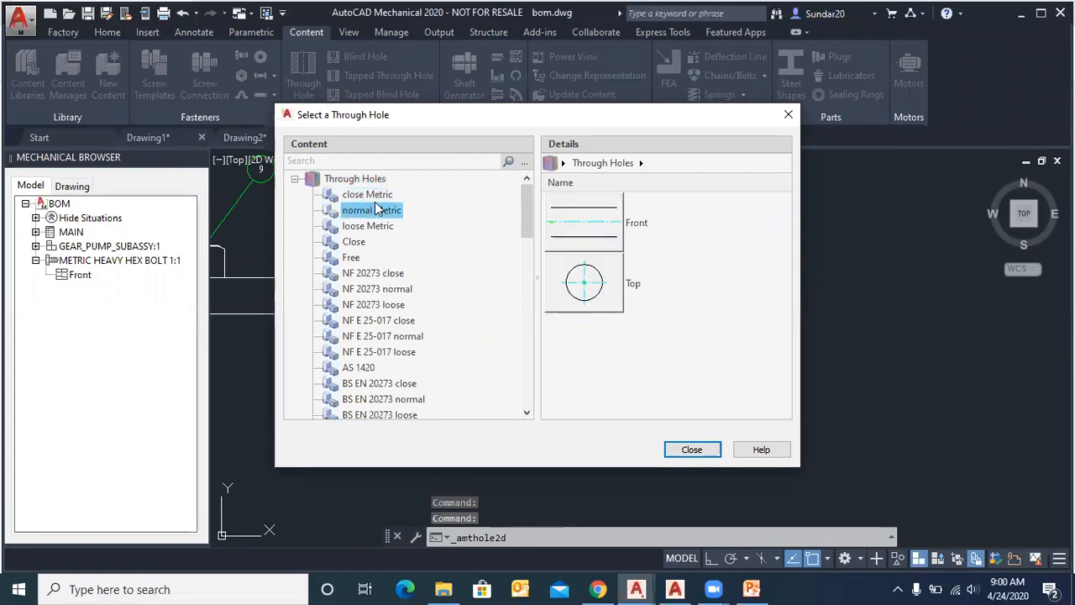
{"action": "double_click", "coordinate": [588, 223]}
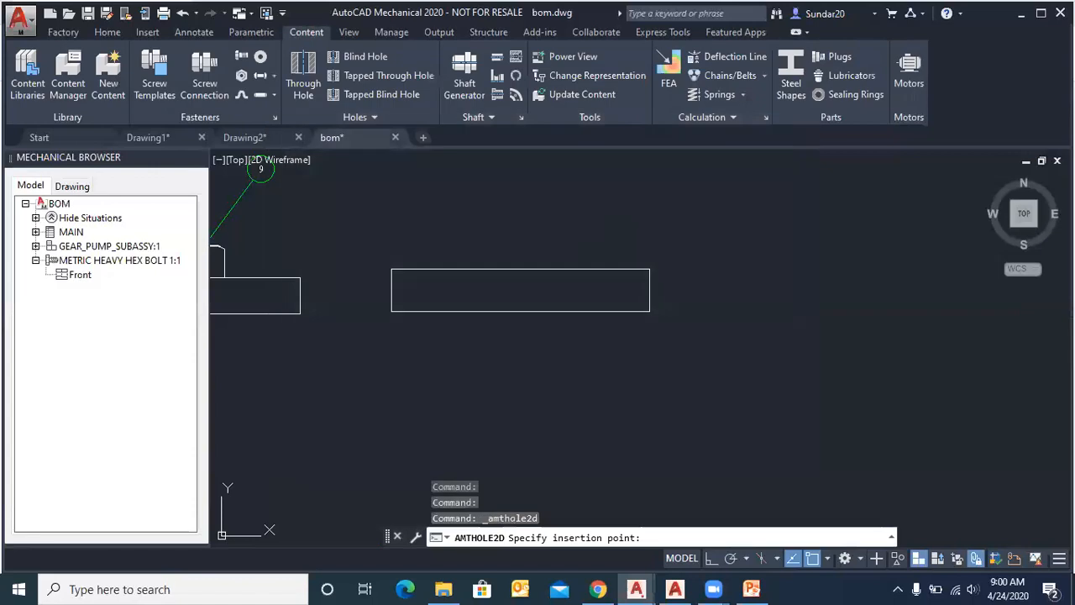
Step: Place the through hole at the midpoint of the plate's upper edge and extend it down to the lower edge
{"action": "left_click", "coordinate": [520, 290]}
{"action": "scroll", "coordinate": [520, 271], "scroll_direction": "up", "scroll_amount": 4}
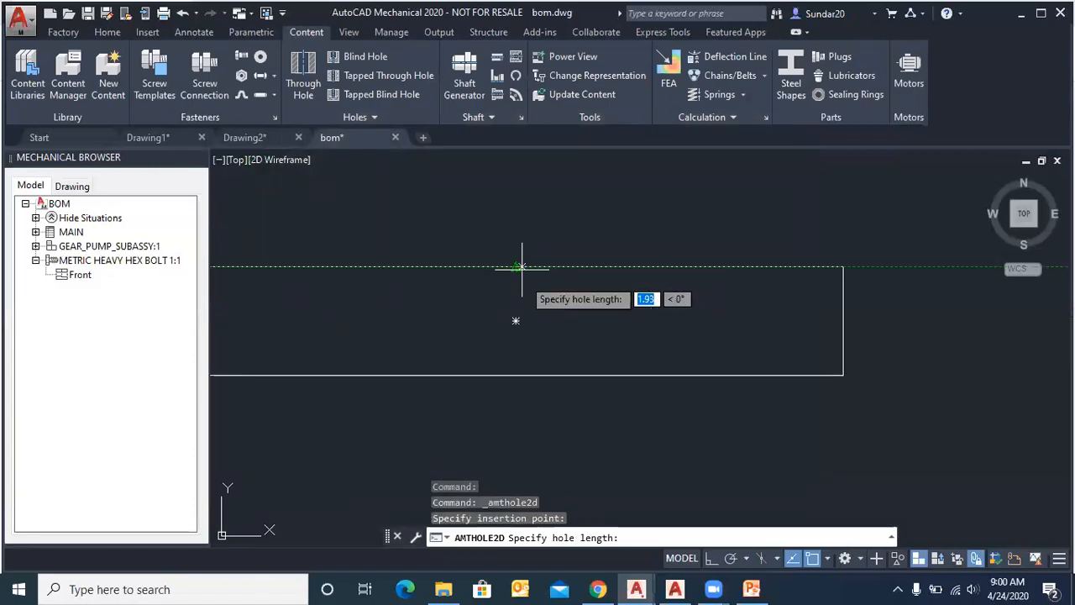
{"action": "left_click", "coordinate": [516, 375]}
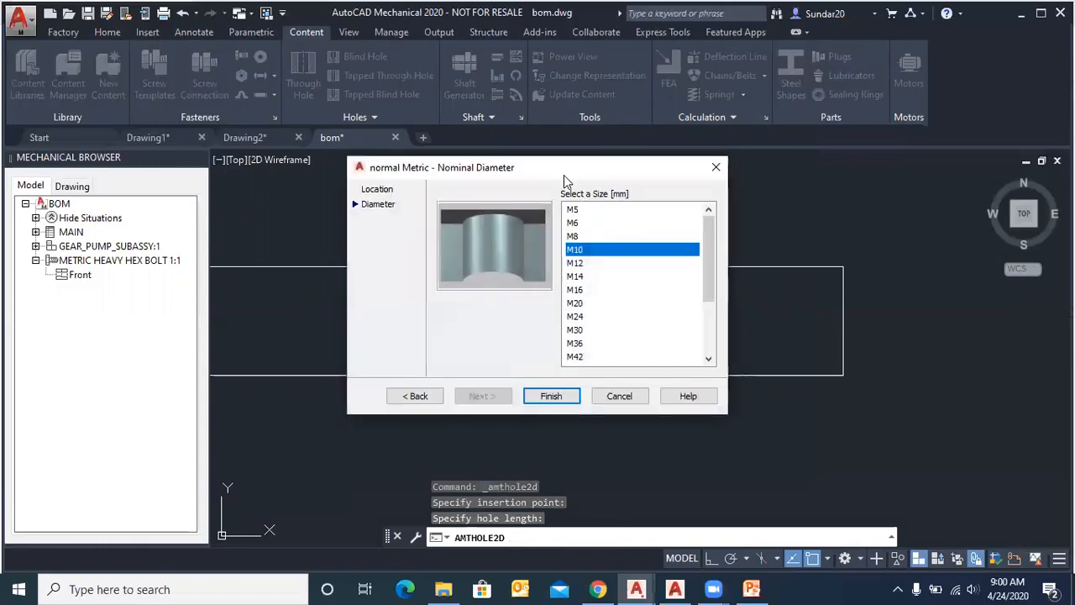
Step: Set the through hole's nominal diameter to M36 and insert it in the plate
{"action": "left_click_drag", "start_coordinate": [558, 170], "coordinate": [378, 76]}
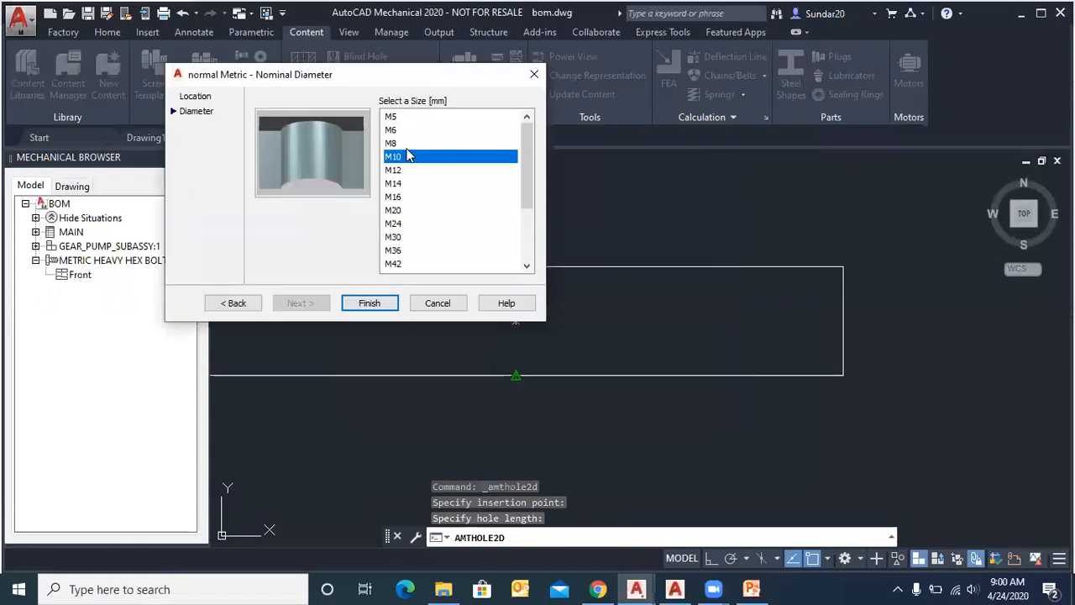
{"action": "left_click", "coordinate": [400, 237]}
{"action": "left_click", "coordinate": [399, 251]}
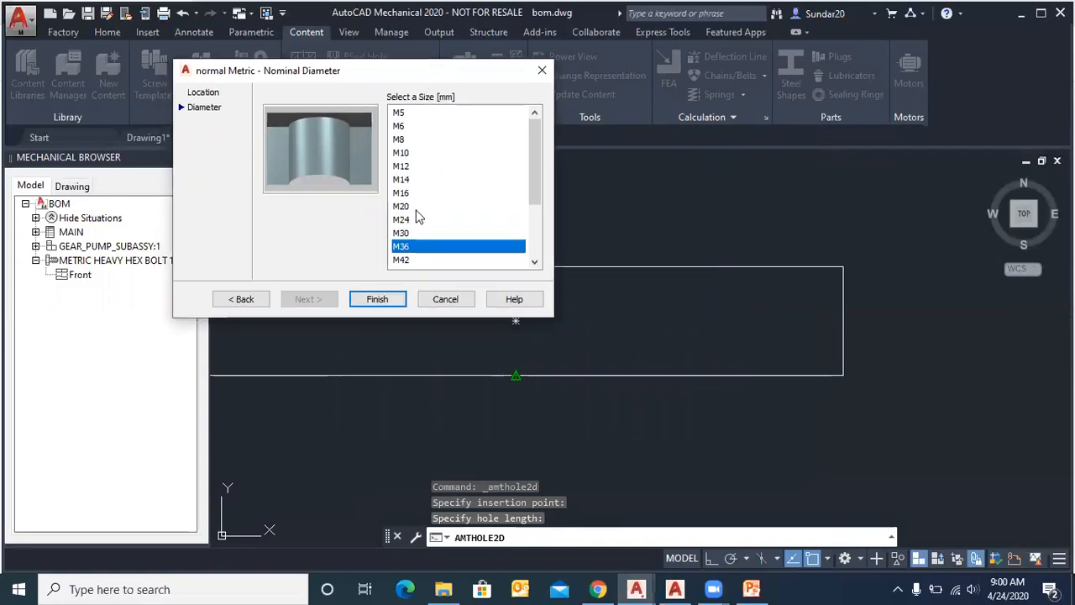
{"action": "left_click", "coordinate": [374, 303]}
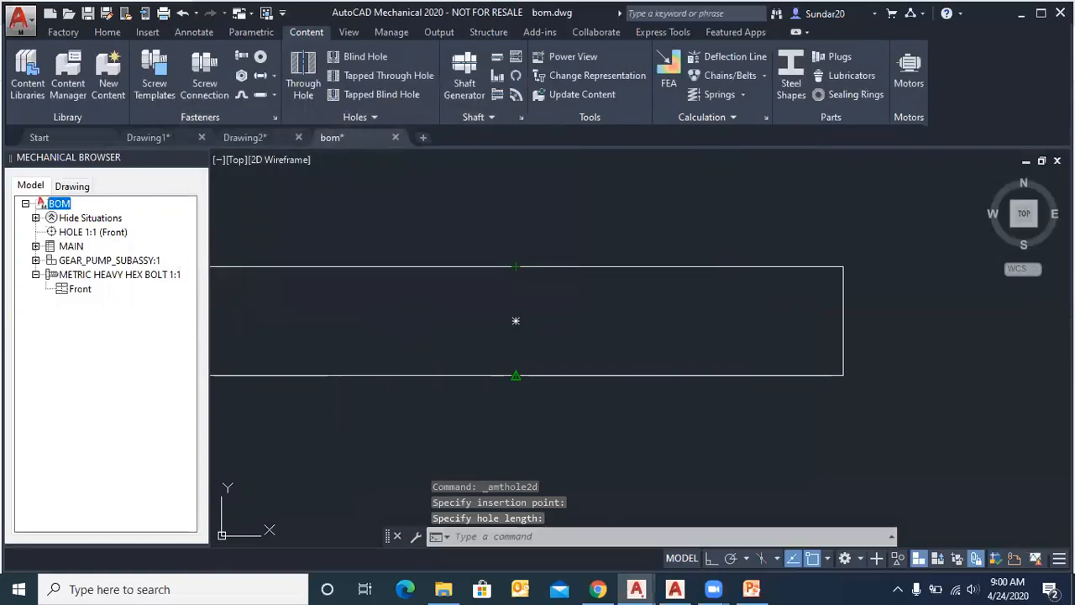
{"action": "scroll", "coordinate": [508, 280], "scroll_direction": "up", "scroll_amount": 3}
{"action": "scroll", "coordinate": [591, 260], "scroll_direction": "down", "scroll_amount": 2}
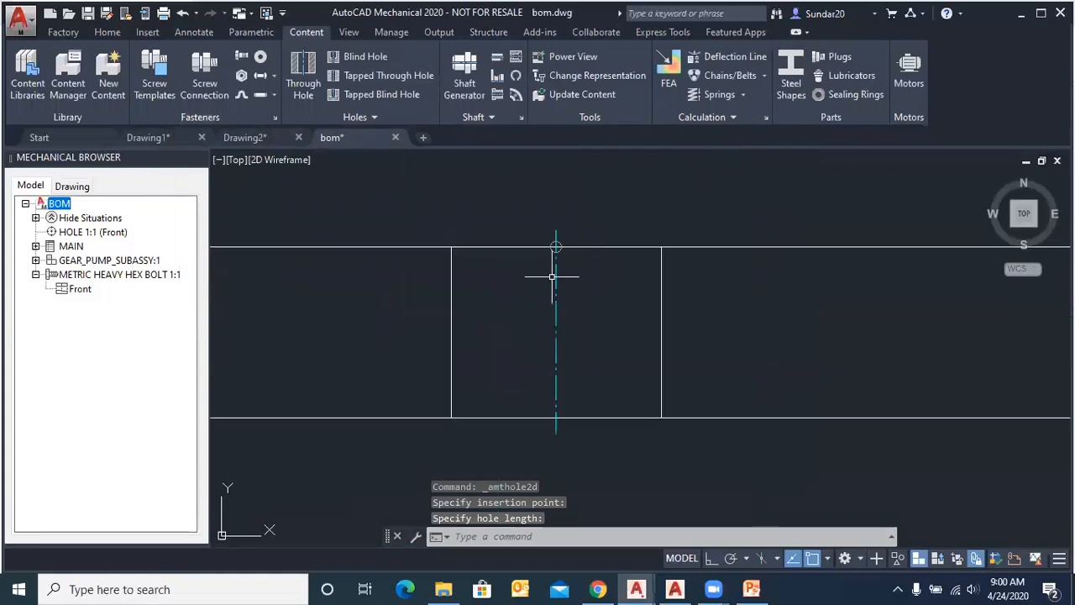
{"action": "scroll", "coordinate": [537, 244], "scroll_direction": "up", "scroll_amount": 3}
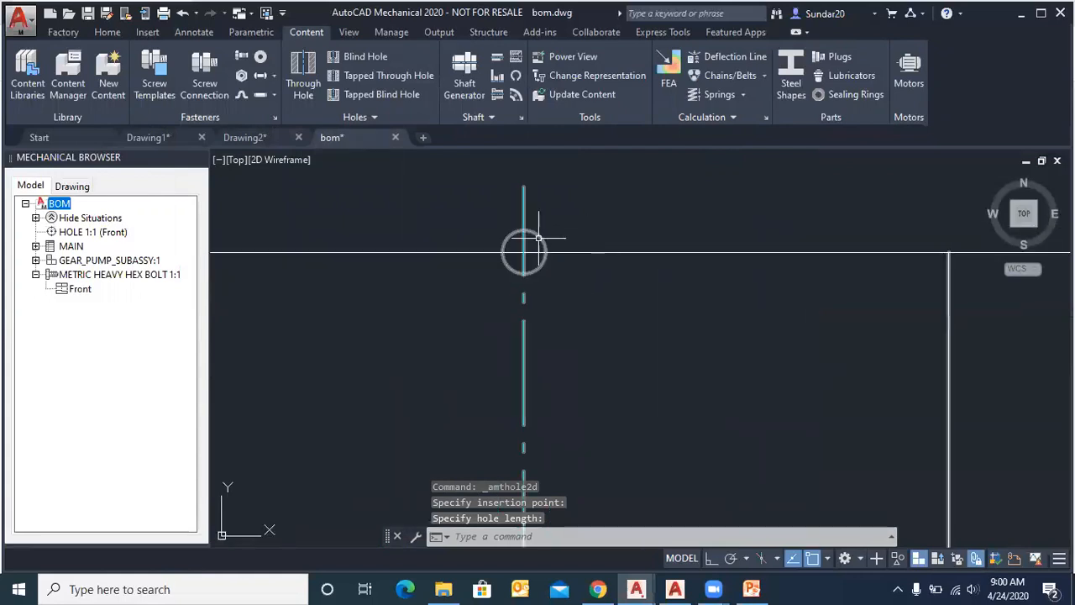
{"action": "scroll", "coordinate": [550, 261], "scroll_direction": "down", "scroll_amount": 2}
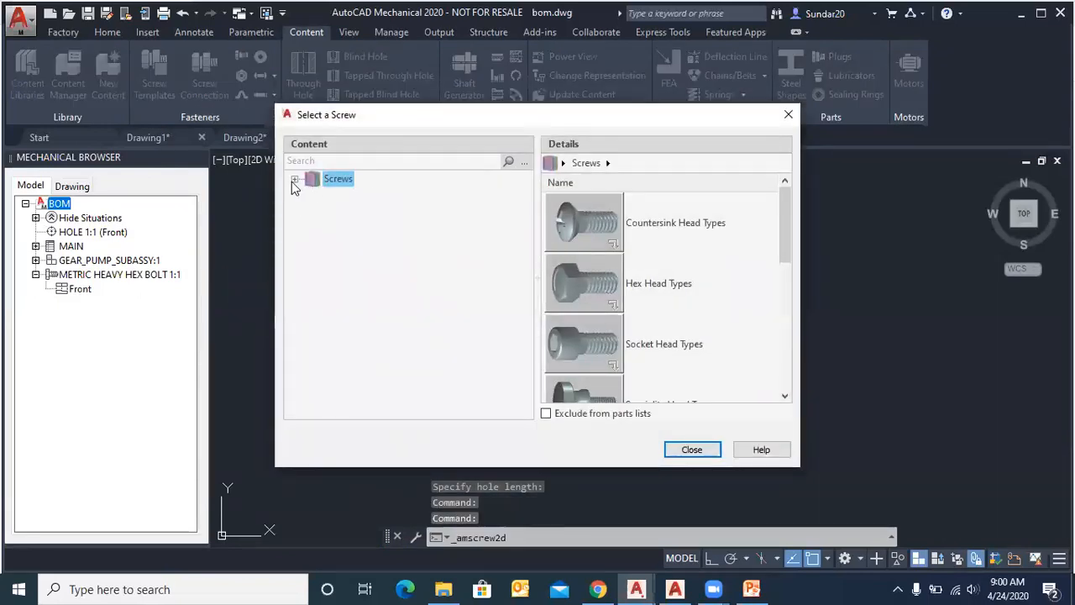
Step: Choose the front view of Heavy Hex Bolt (Regular Thread - Metric) from the hex head screw types
{"action": "left_click", "coordinate": [294, 179]}
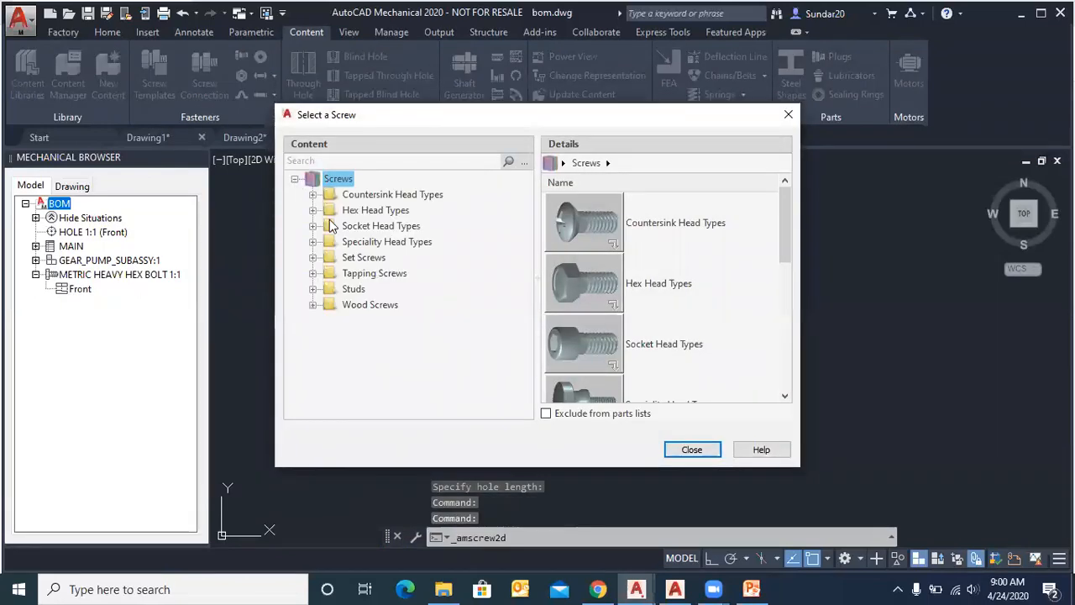
{"action": "left_click", "coordinate": [313, 210]}
{"action": "scroll", "coordinate": [420, 281], "scroll_direction": "down", "scroll_amount": 5}
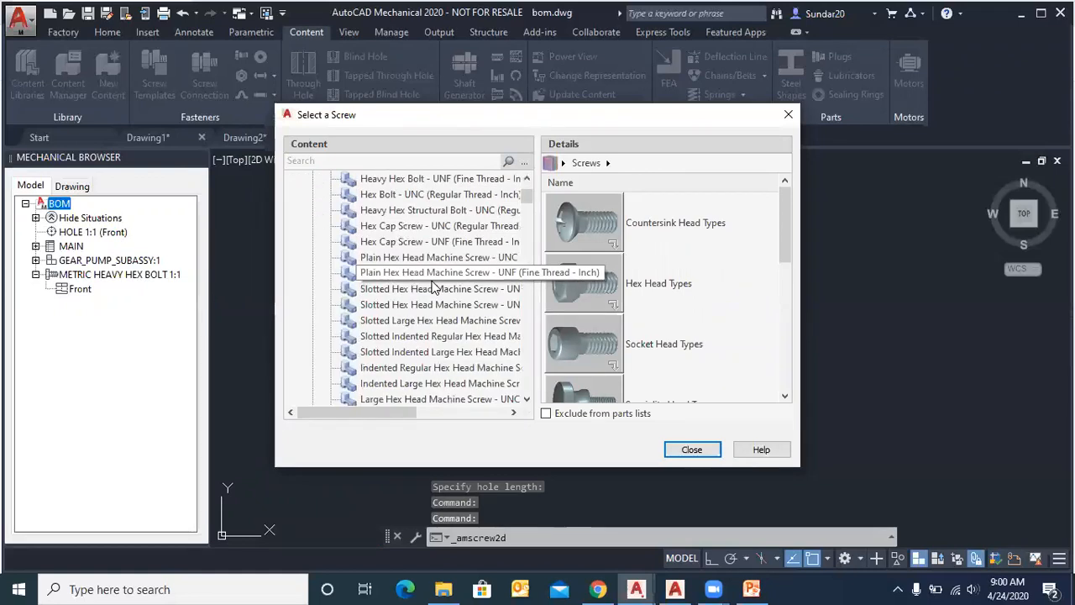
{"action": "left_click_drag", "start_coordinate": [403, 412], "coordinate": [432, 415]}
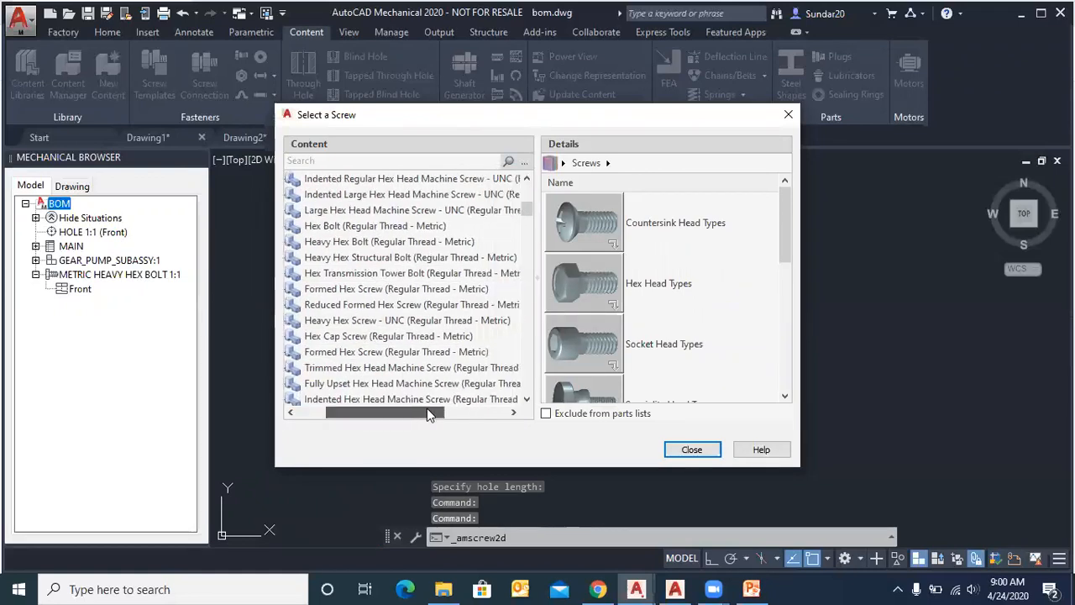
{"action": "left_click", "coordinate": [436, 245]}
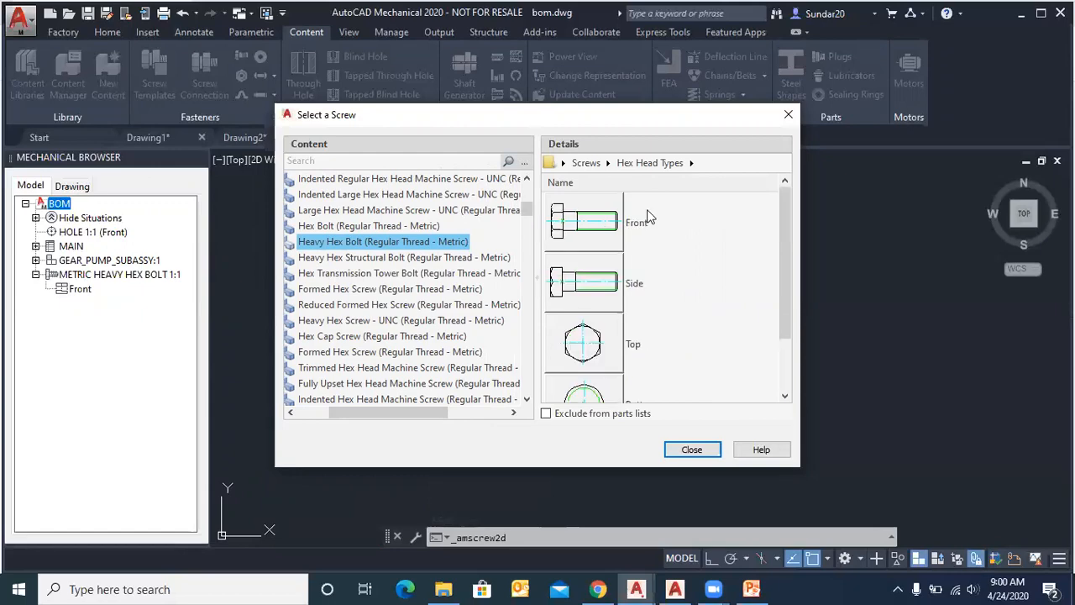
{"action": "left_click", "coordinate": [592, 223]}
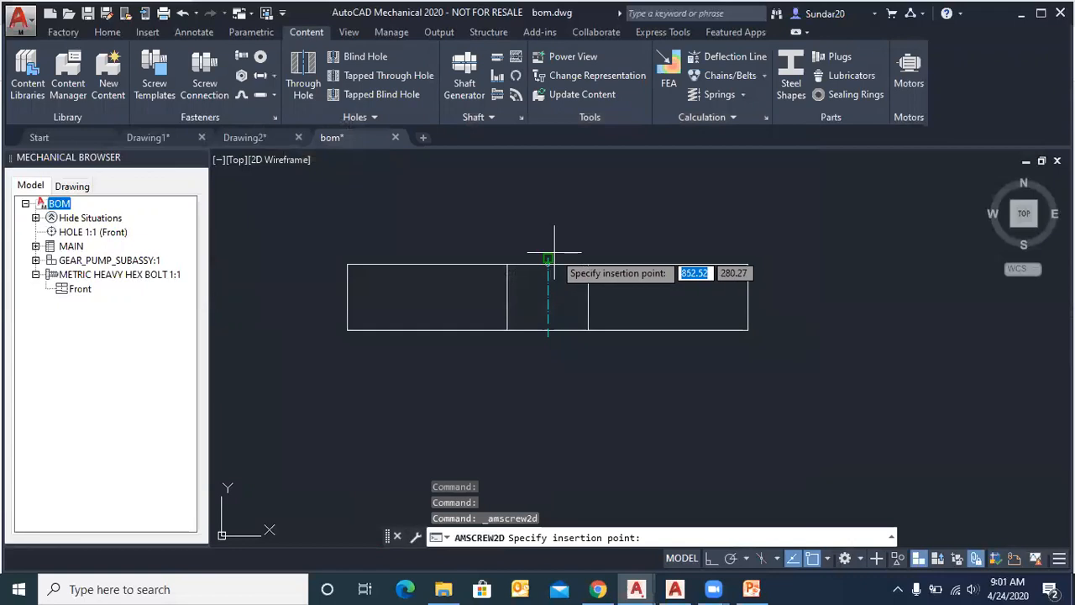
Step: Insert the bolt at the top centre of the plate's hole, pointing down at 270°, with size M36 x 4 x 80
{"action": "left_click", "coordinate": [549, 262]}
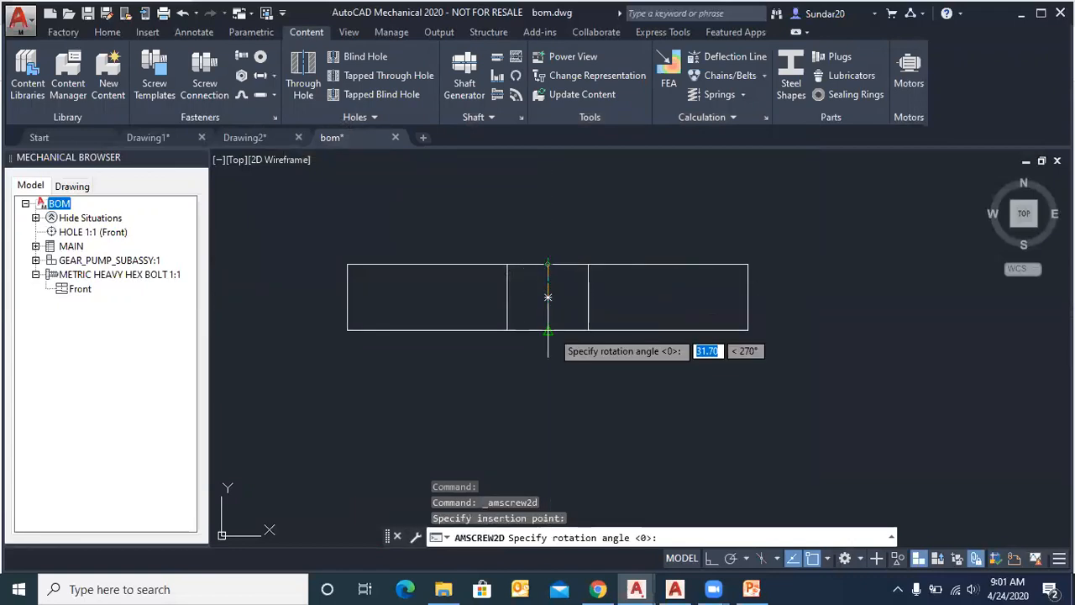
{"action": "left_click", "coordinate": [547, 357]}
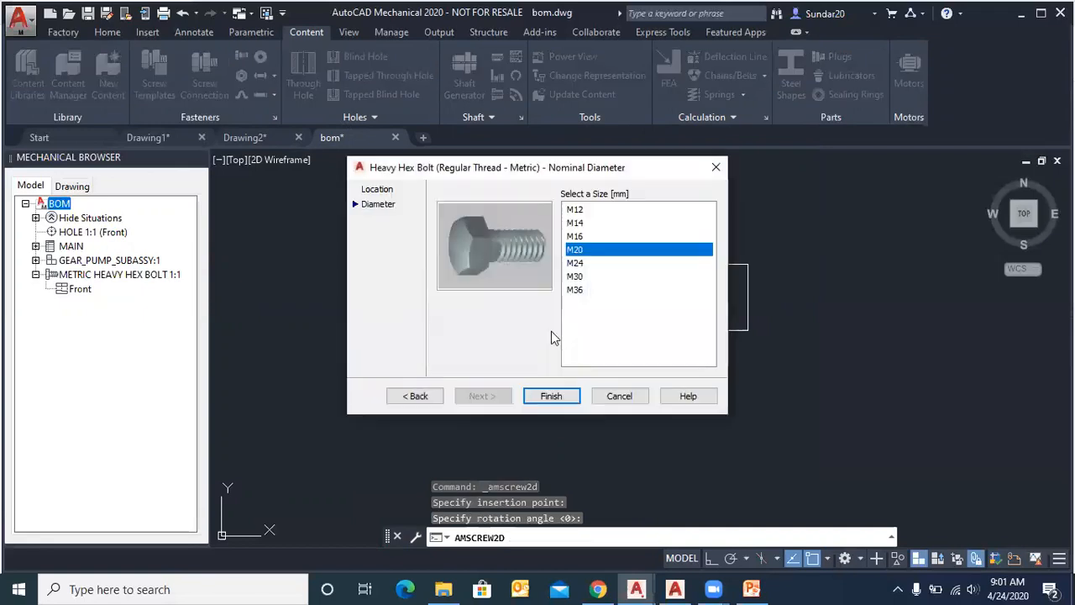
{"action": "left_click", "coordinate": [579, 290]}
{"action": "left_click", "coordinate": [558, 395]}
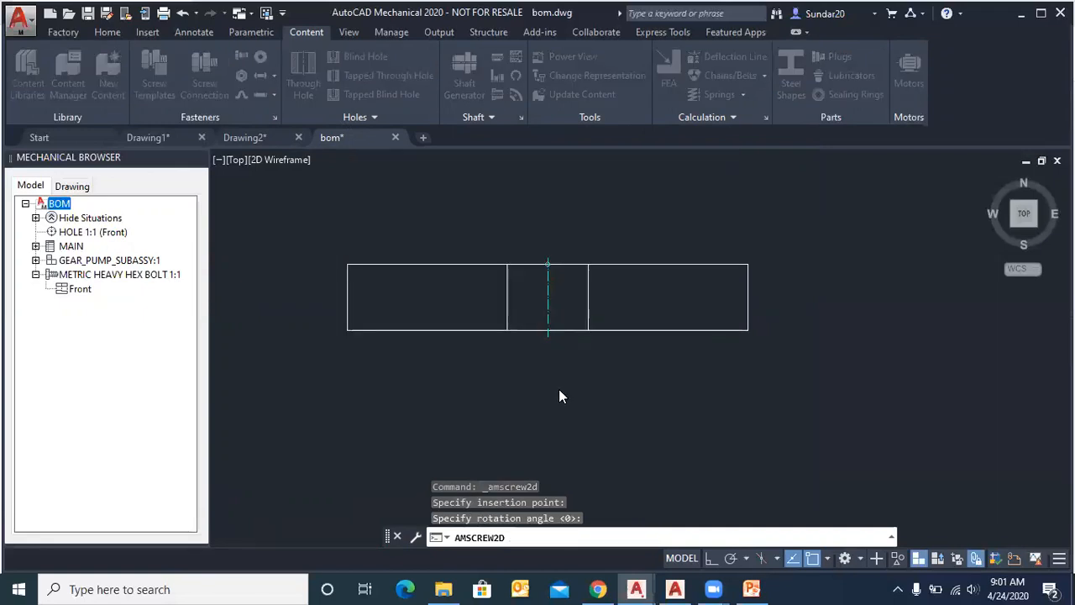
{"action": "left_click", "coordinate": [558, 389]}
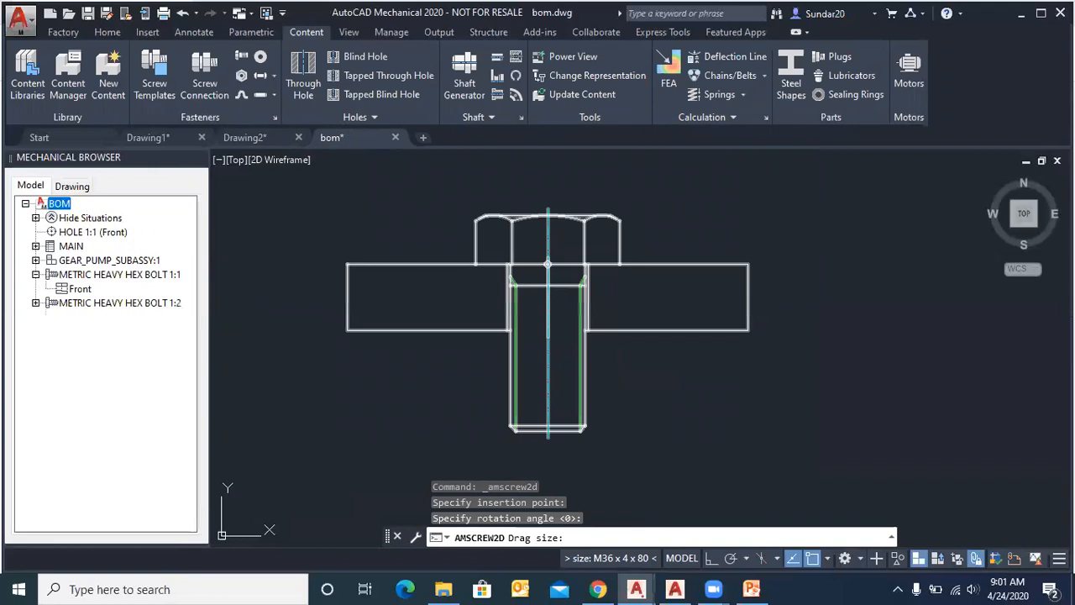
{"action": "left_click", "coordinate": [729, 345]}
Step: Examine how the inserted heavy hex bolt sits in the plate's through hole, up close and as a whole
{"action": "scroll", "coordinate": [523, 273], "scroll_direction": "up", "scroll_amount": 5}
{"action": "scroll", "coordinate": [480, 259], "scroll_direction": "up", "scroll_amount": 2}
{"action": "scroll", "coordinate": [508, 238], "scroll_direction": "down", "scroll_amount": 9}
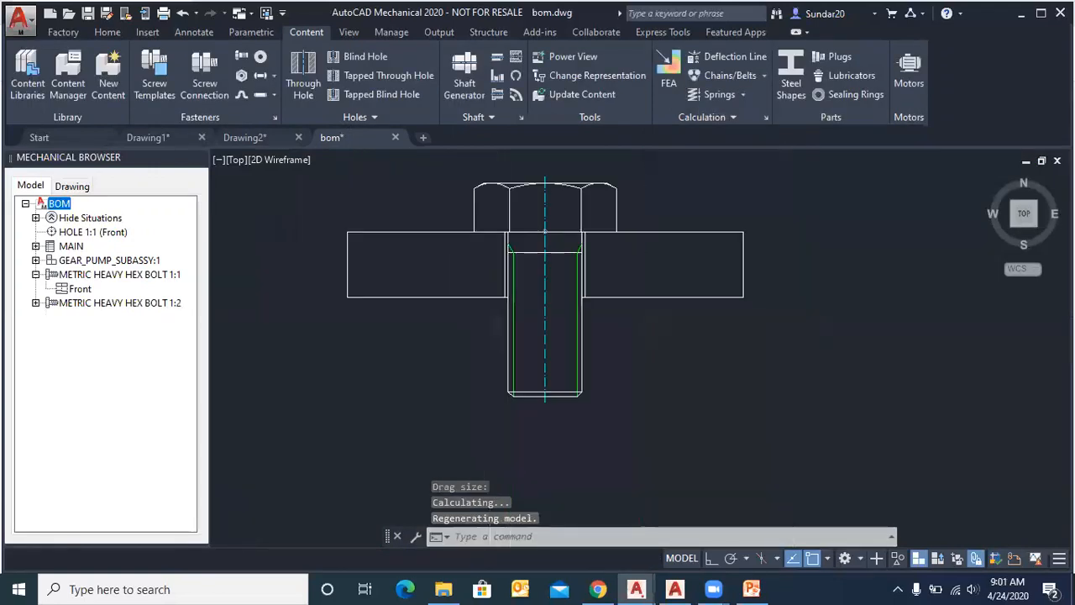
{"action": "scroll", "coordinate": [508, 237], "scroll_direction": "up", "scroll_amount": 2}
{"action": "scroll", "coordinate": [500, 243], "scroll_direction": "up", "scroll_amount": 2}
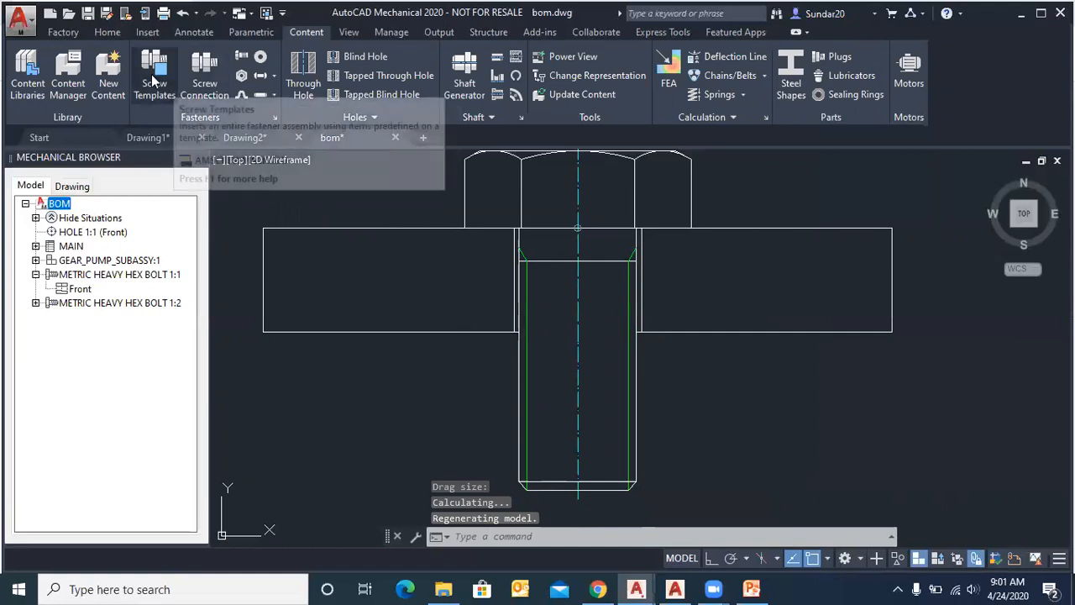
{"action": "scroll", "coordinate": [485, 286], "scroll_direction": "down", "scroll_amount": 2}
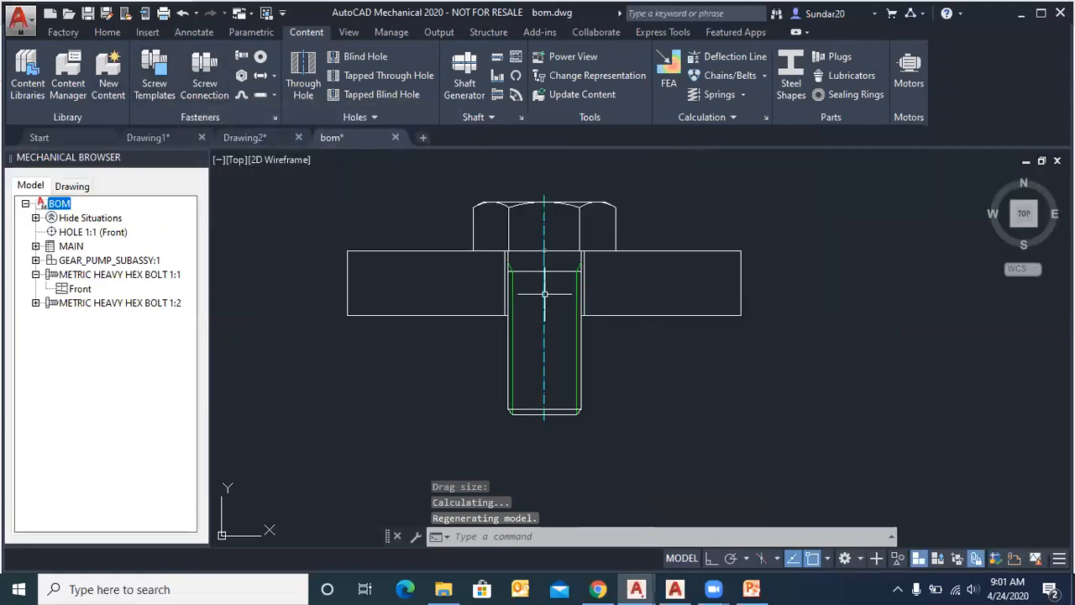
{"action": "scroll", "coordinate": [557, 277], "scroll_direction": "up", "scroll_amount": 2}
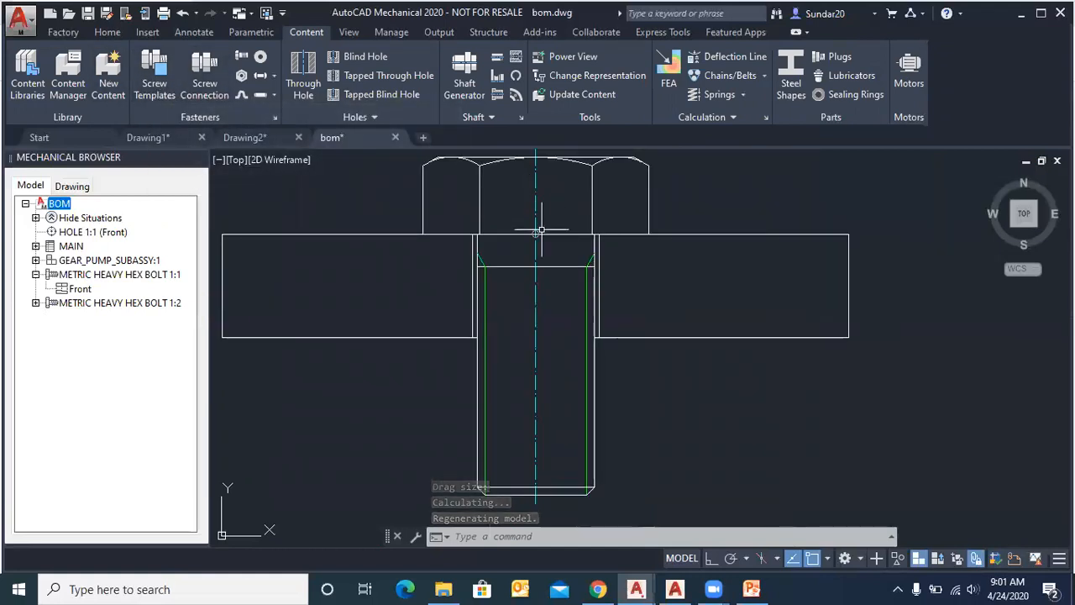
{"action": "scroll", "coordinate": [538, 233], "scroll_direction": "up", "scroll_amount": 4}
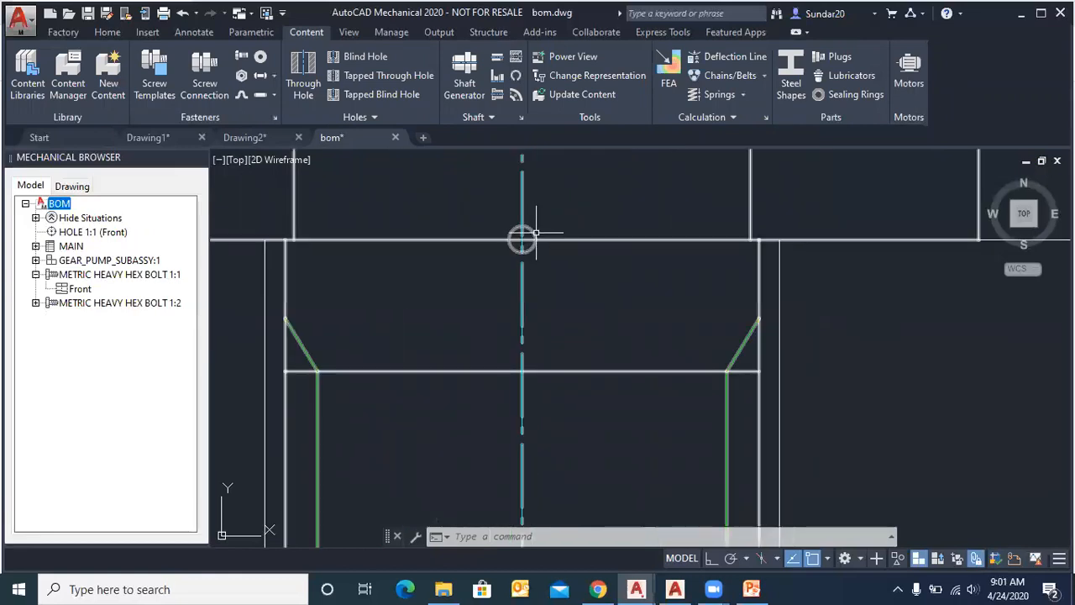
{"action": "scroll", "coordinate": [542, 233], "scroll_direction": "down", "scroll_amount": 4}
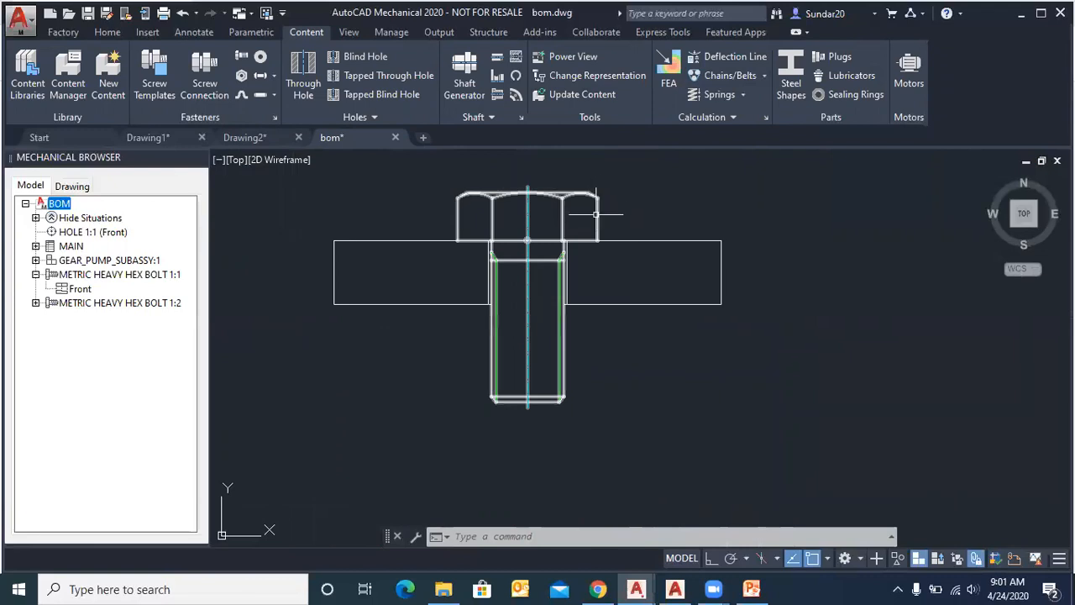
{"action": "scroll", "coordinate": [405, 233], "scroll_direction": "down", "scroll_amount": 2}
{"action": "scroll", "coordinate": [482, 225], "scroll_direction": "up", "scroll_amount": 1}
{"action": "scroll", "coordinate": [425, 200], "scroll_direction": "up", "scroll_amount": 2}
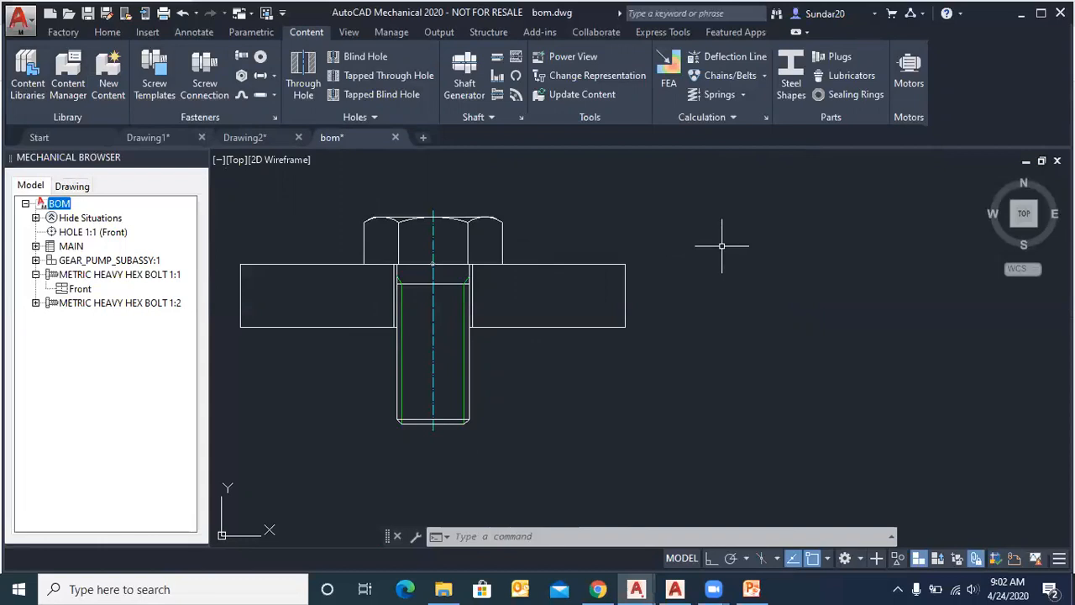
Step: Look at the diameter sizes offered for the inserted bolt and leave its size as it is
{"action": "scroll", "coordinate": [638, 281], "scroll_direction": "down", "scroll_amount": 4}
{"action": "scroll", "coordinate": [580, 275], "scroll_direction": "up", "scroll_amount": 3}
{"action": "scroll", "coordinate": [584, 286], "scroll_direction": "down", "scroll_amount": 3}
{"action": "scroll", "coordinate": [589, 307], "scroll_direction": "up", "scroll_amount": 3}
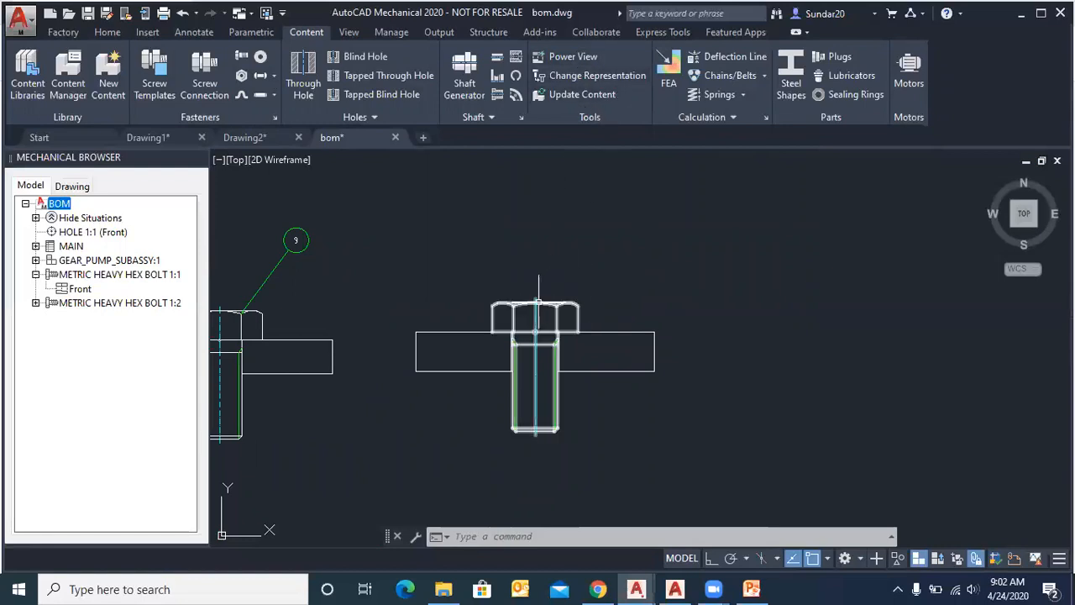
{"action": "left_click", "coordinate": [544, 300]}
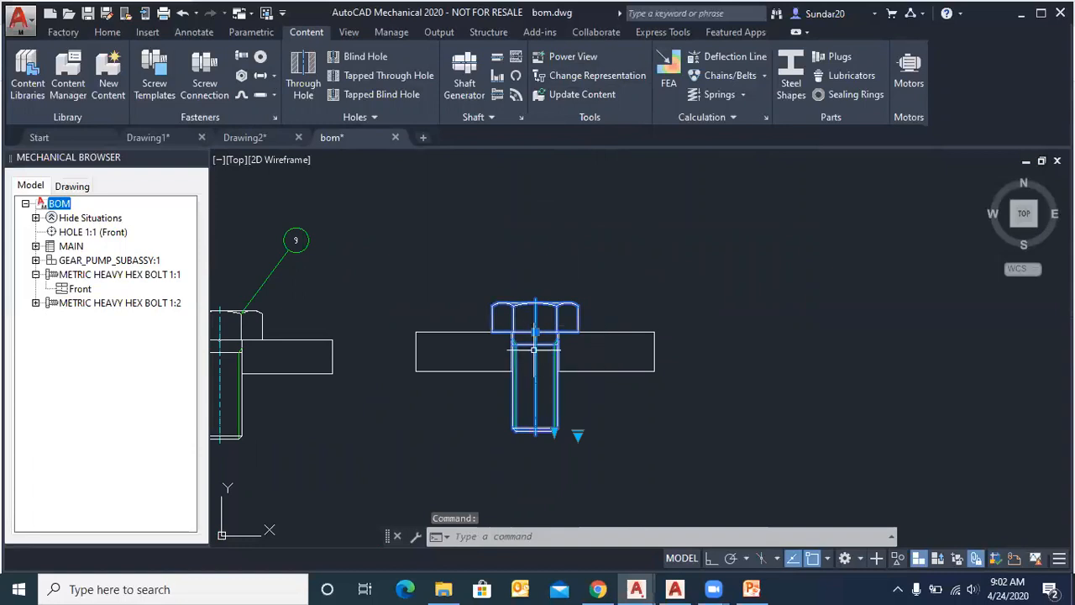
{"action": "key", "text": "Escape"}
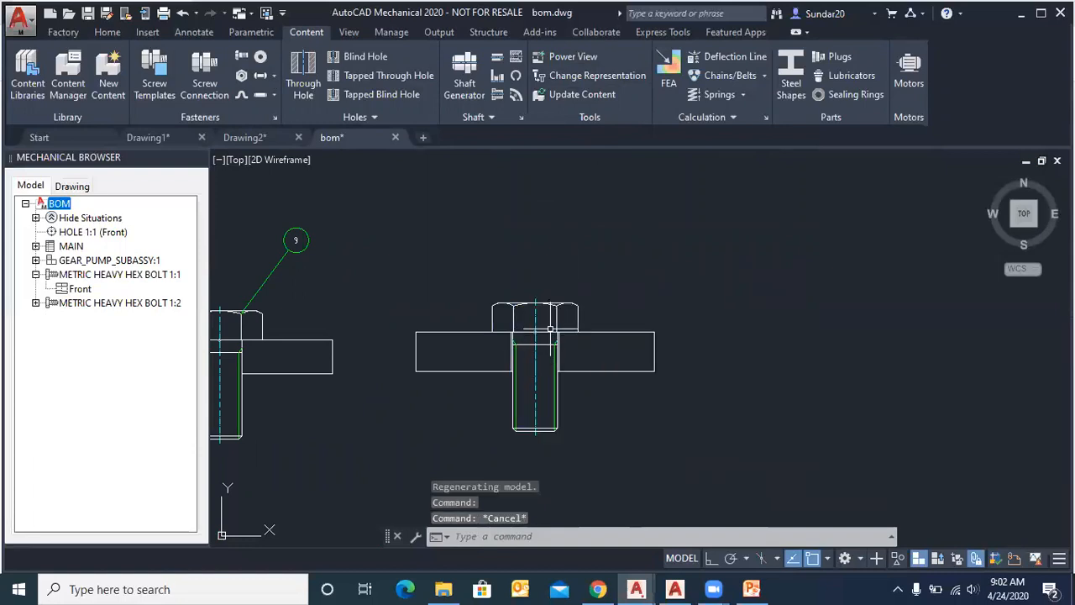
{"action": "left_click", "coordinate": [550, 330]}
{"action": "mouse_move", "coordinate": [578, 435]}
{"action": "mouse_move", "coordinate": [622, 449]}
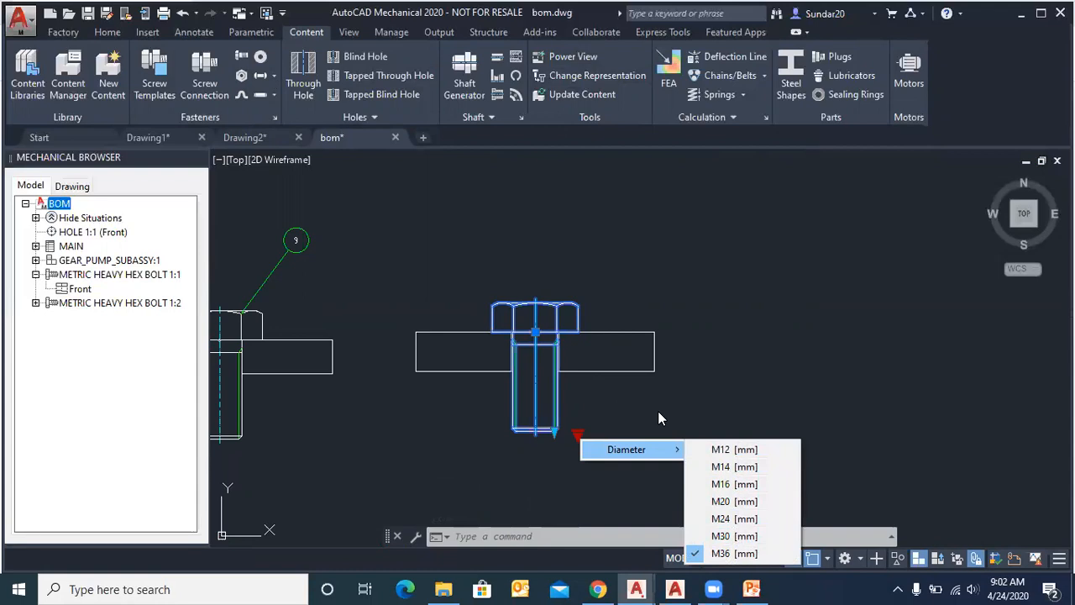
{"action": "key", "text": "Escape"}
{"action": "key", "text": "Escape"}
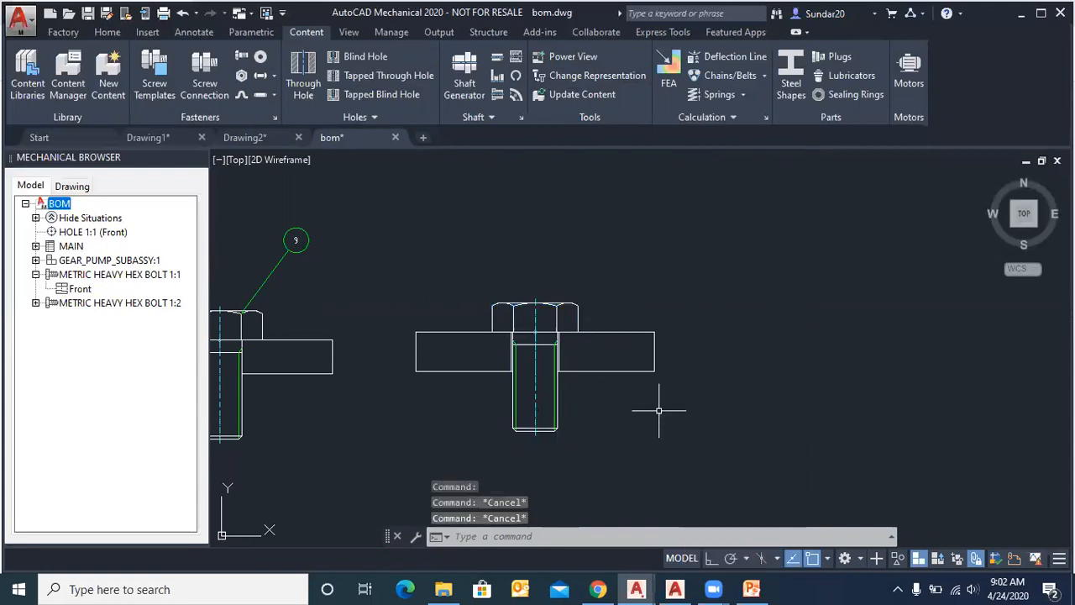
Step: Create a top view of the inserted heavy hex bolt with Power View and place it directly above the front view
{"action": "scroll", "coordinate": [565, 345], "scroll_direction": "down", "scroll_amount": 2}
{"action": "scroll", "coordinate": [619, 384], "scroll_direction": "up", "scroll_amount": 2}
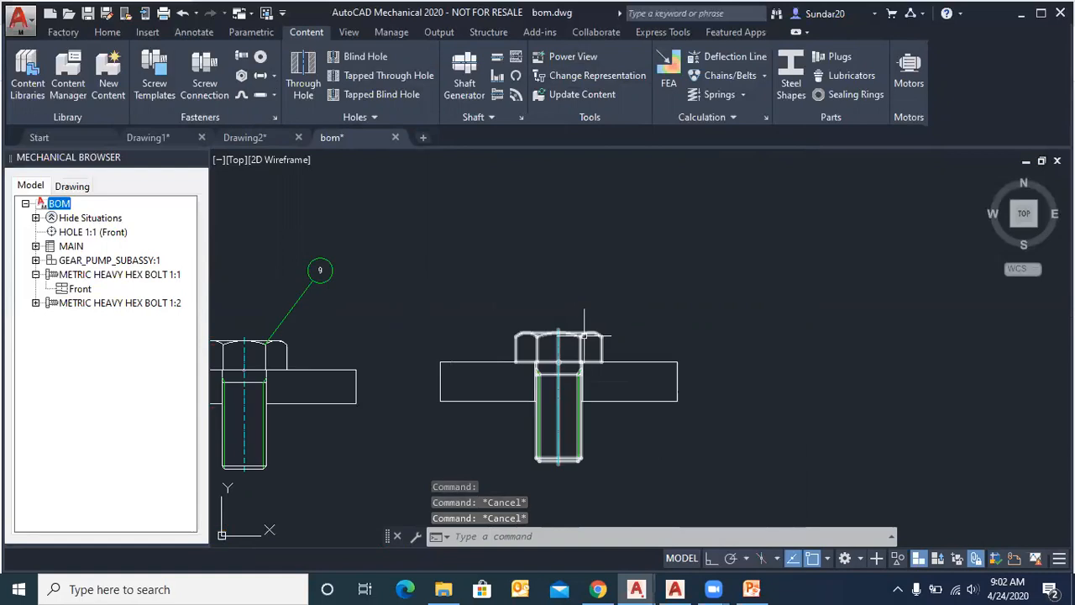
{"action": "left_click", "coordinate": [583, 57]}
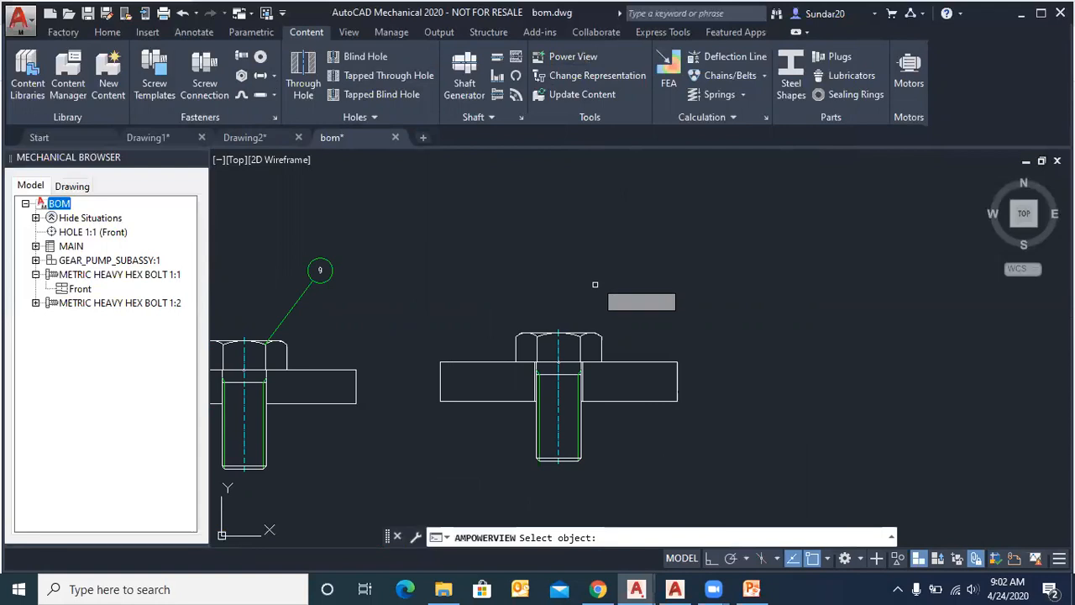
{"action": "left_click", "coordinate": [580, 344]}
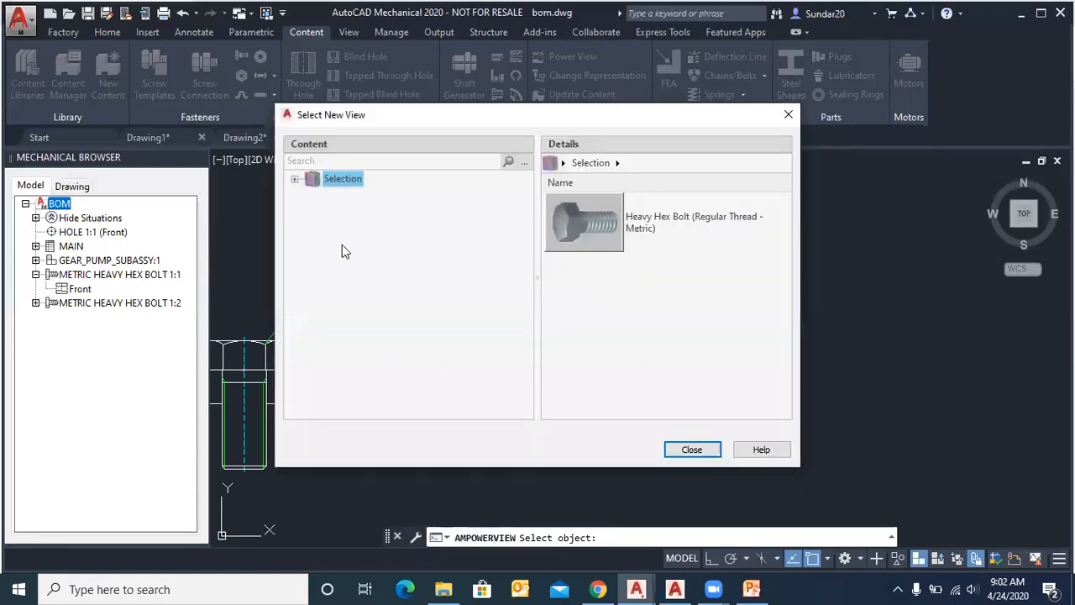
{"action": "double_click", "coordinate": [584, 229]}
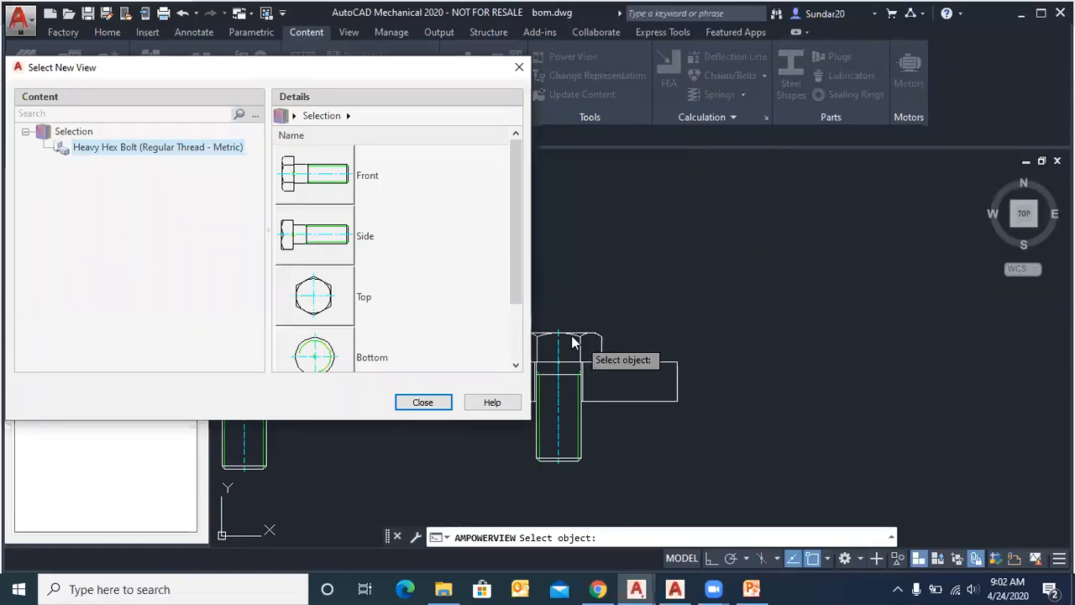
{"action": "double_click", "coordinate": [314, 296]}
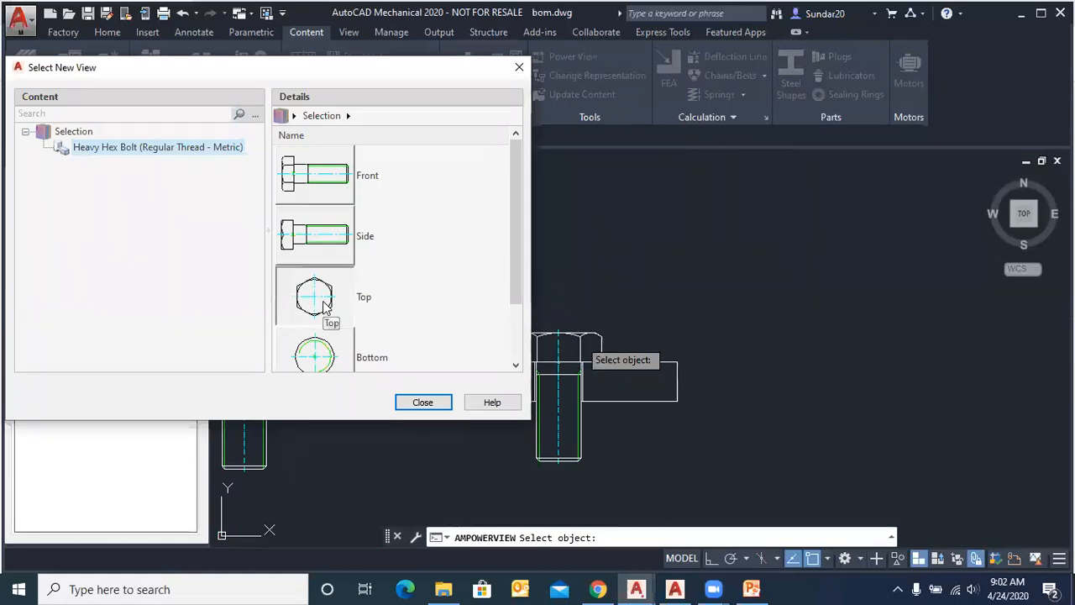
{"action": "left_click", "coordinate": [561, 216]}
{"action": "key", "text": "Return"}
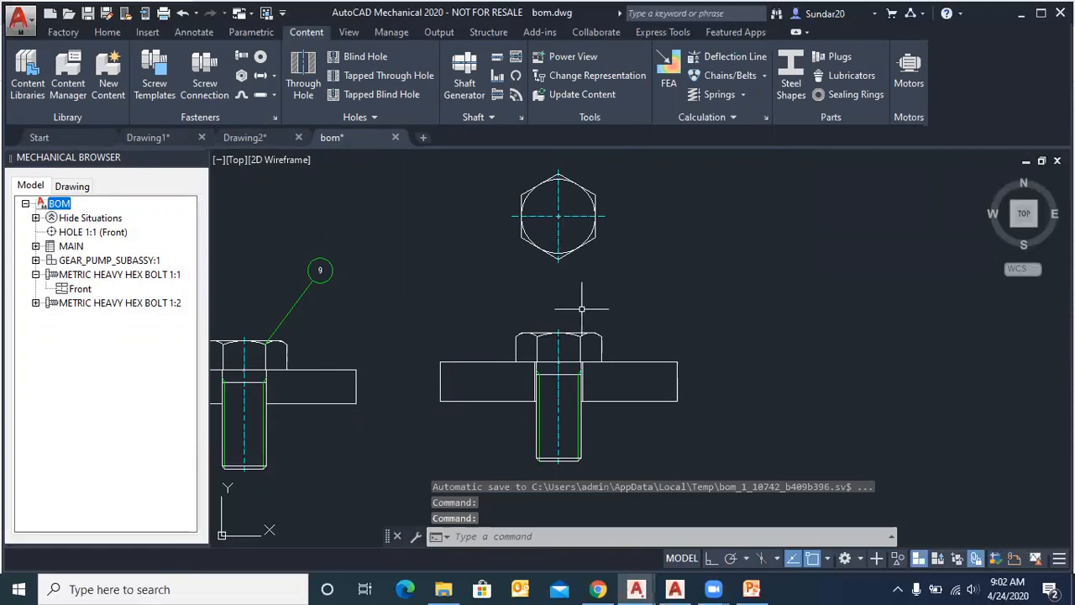
Step: Examine the bolt's top view together with its front view, up close and alongside the neighbouring ballooned plate assembly
{"action": "scroll", "coordinate": [561, 308], "scroll_direction": "down", "scroll_amount": 2}
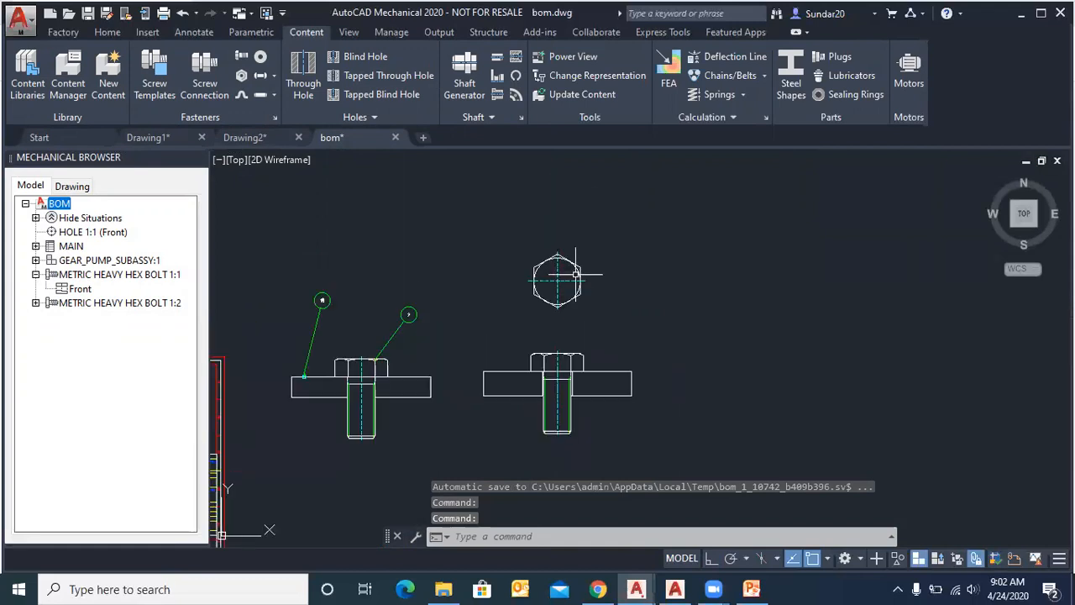
{"action": "scroll", "coordinate": [562, 308], "scroll_direction": "up", "scroll_amount": 4}
{"action": "scroll", "coordinate": [561, 309], "scroll_direction": "down", "scroll_amount": 4}
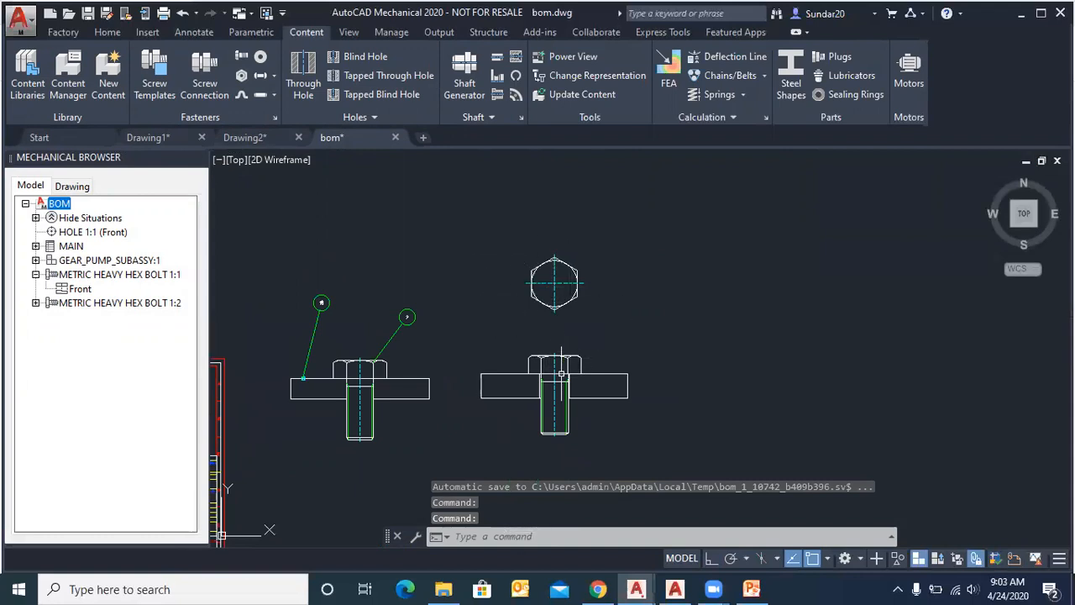
{"action": "scroll", "coordinate": [560, 320], "scroll_direction": "up", "scroll_amount": 5}
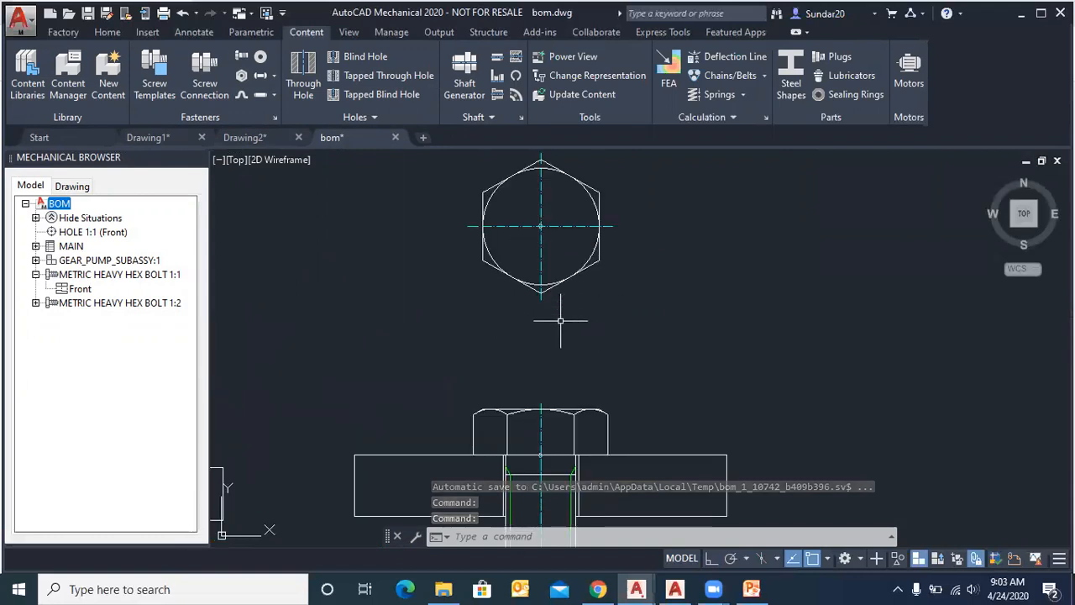
{"action": "scroll", "coordinate": [557, 252], "scroll_direction": "down", "scroll_amount": 3}
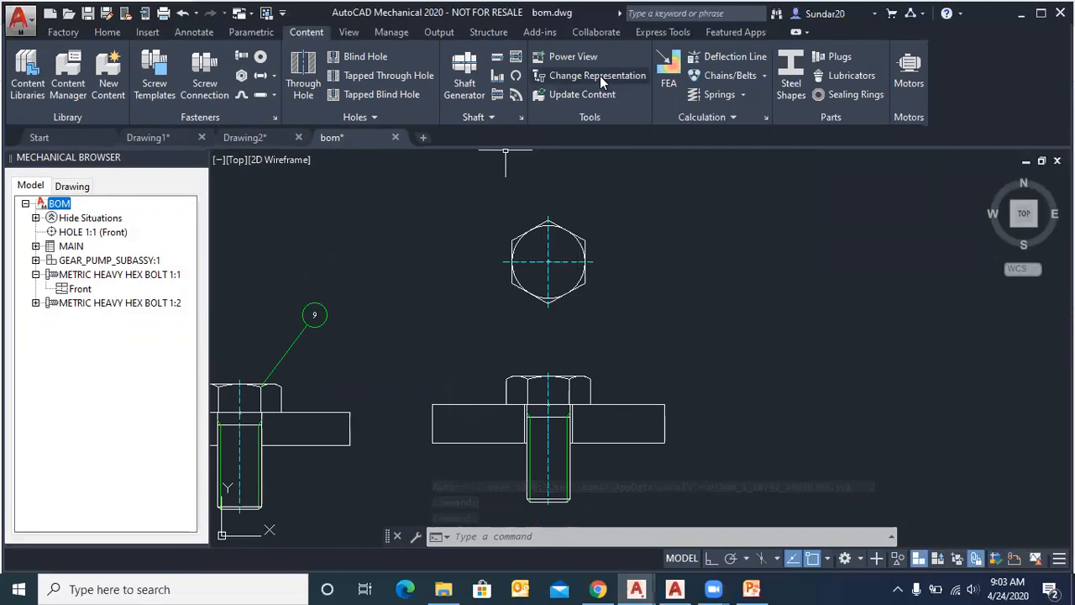
{"action": "scroll", "coordinate": [515, 265], "scroll_direction": "down", "scroll_amount": 4}
{"action": "scroll", "coordinate": [516, 334], "scroll_direction": "up", "scroll_amount": 4}
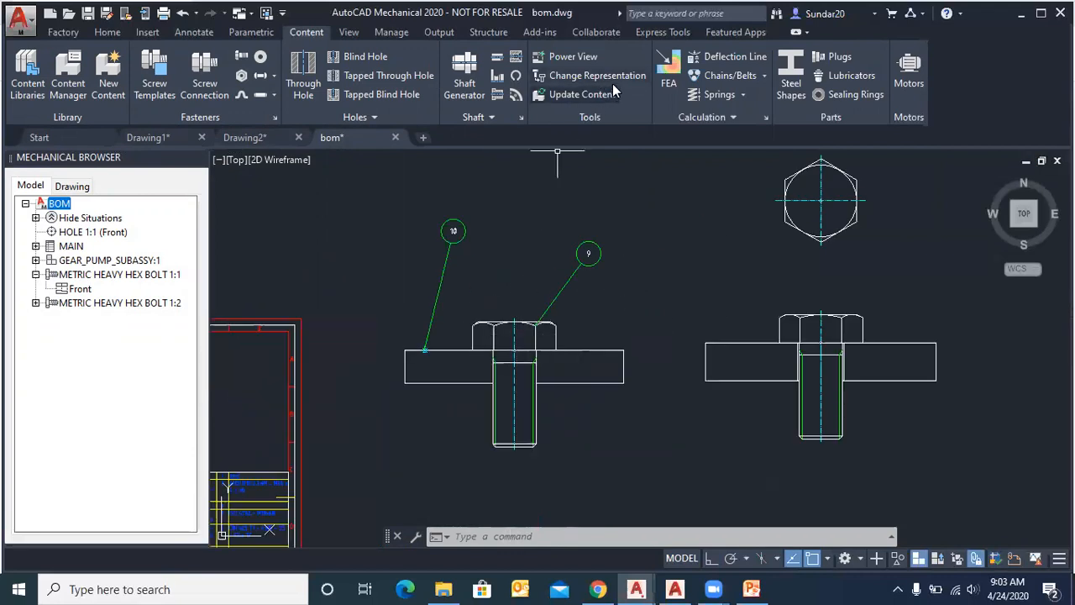
Step: Change the 2D representation of the ballooned heavy hex bolt to Simplified with Change Representation and check its outline
{"action": "scroll", "coordinate": [551, 366], "scroll_direction": "up", "scroll_amount": 2}
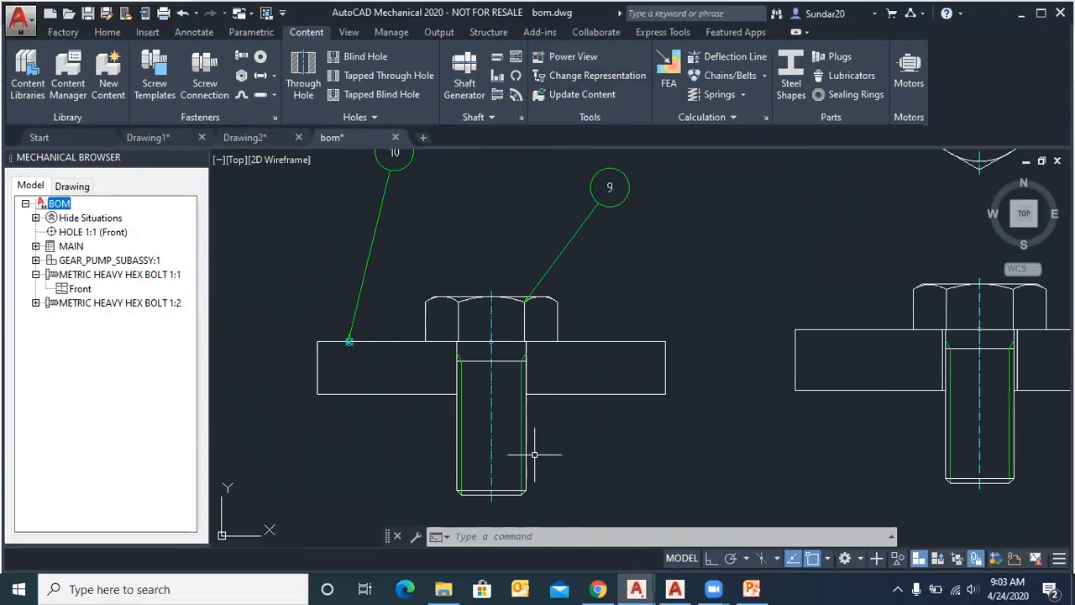
{"action": "left_click", "coordinate": [598, 76]}
{"action": "left_click", "coordinate": [504, 299]}
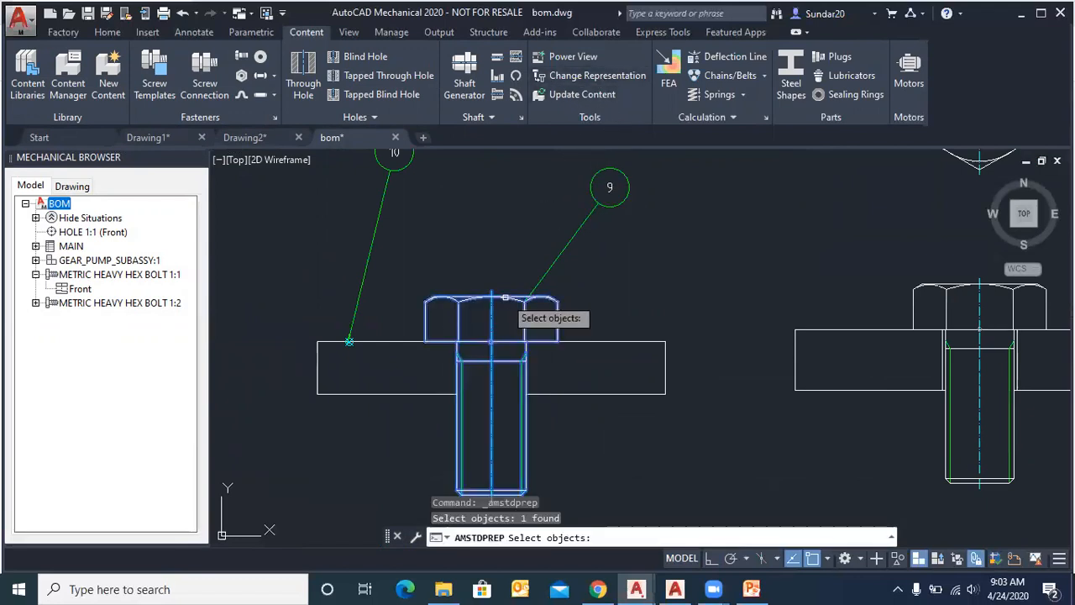
{"action": "key", "text": "Return"}
{"action": "left_click", "coordinate": [504, 274]}
{"action": "left_click", "coordinate": [467, 302]}
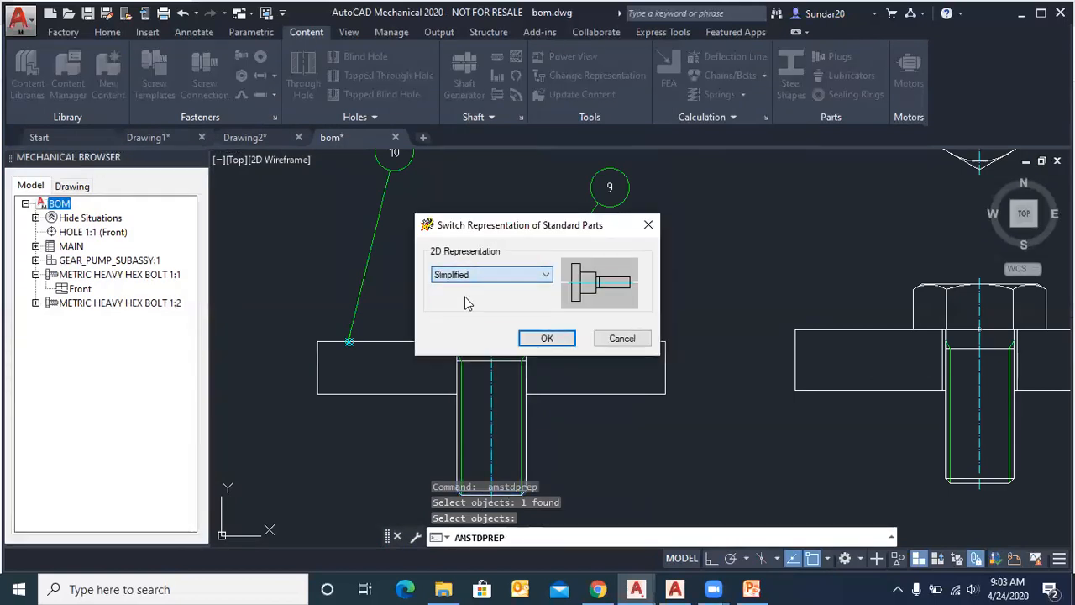
{"action": "left_click", "coordinate": [547, 339]}
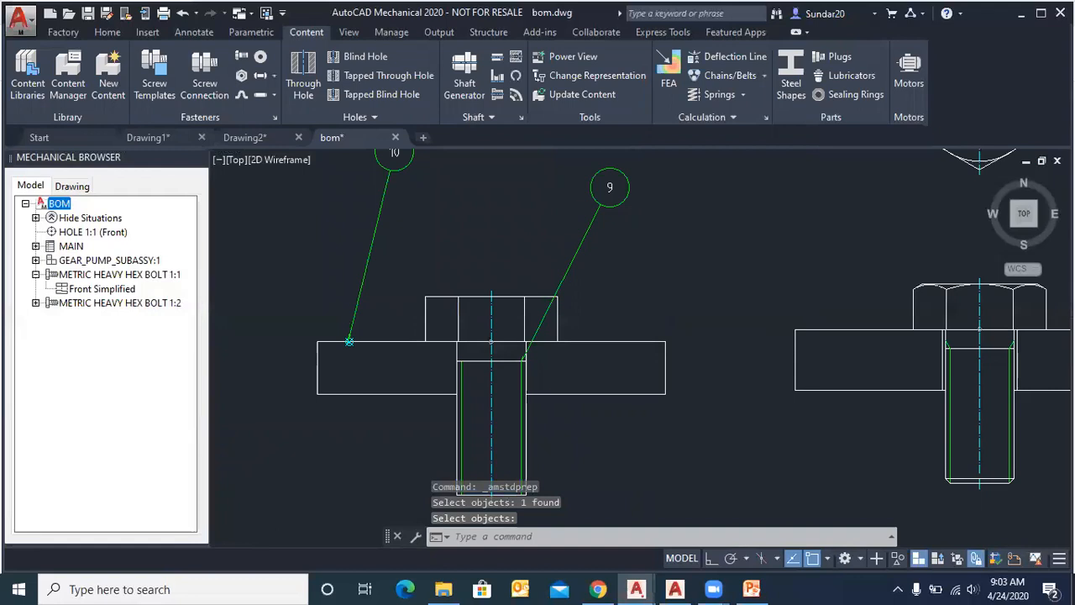
{"action": "scroll", "coordinate": [479, 328], "scroll_direction": "up", "scroll_amount": 2}
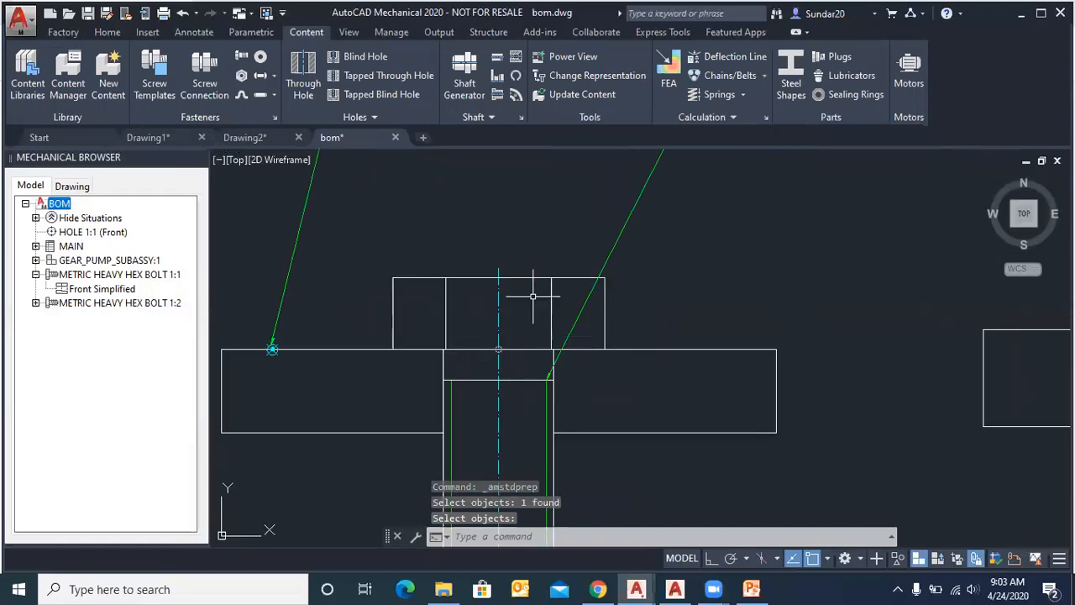
{"action": "scroll", "coordinate": [483, 336], "scroll_direction": "down", "scroll_amount": 4}
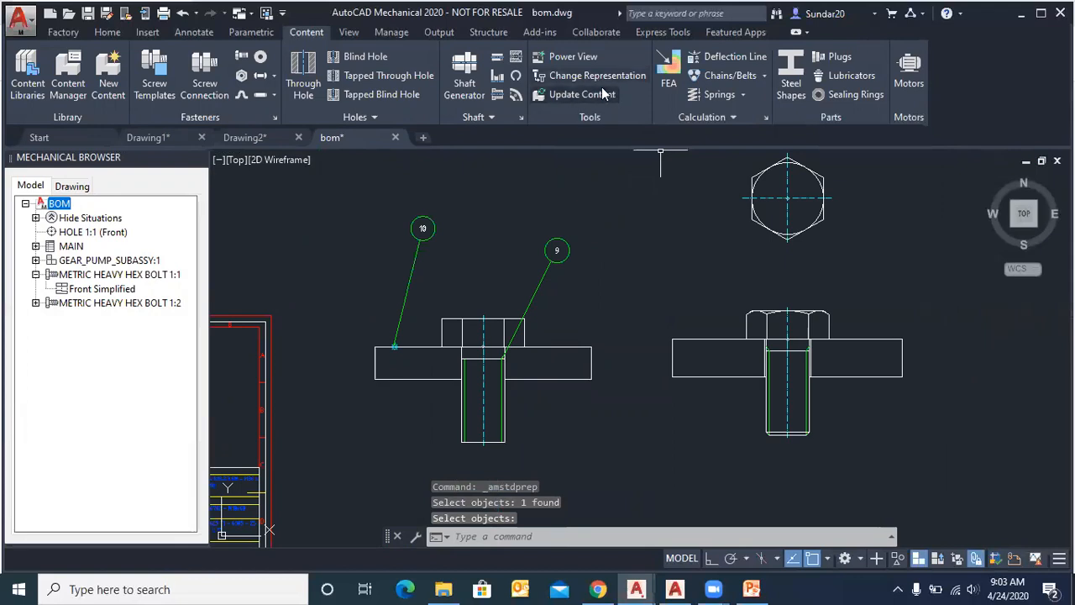
Step: Start a shaft component with the default name Shaft1 and draw its horizontal centerline in the empty area beside the plates
{"action": "scroll", "coordinate": [397, 232], "scroll_direction": "down", "scroll_amount": 3}
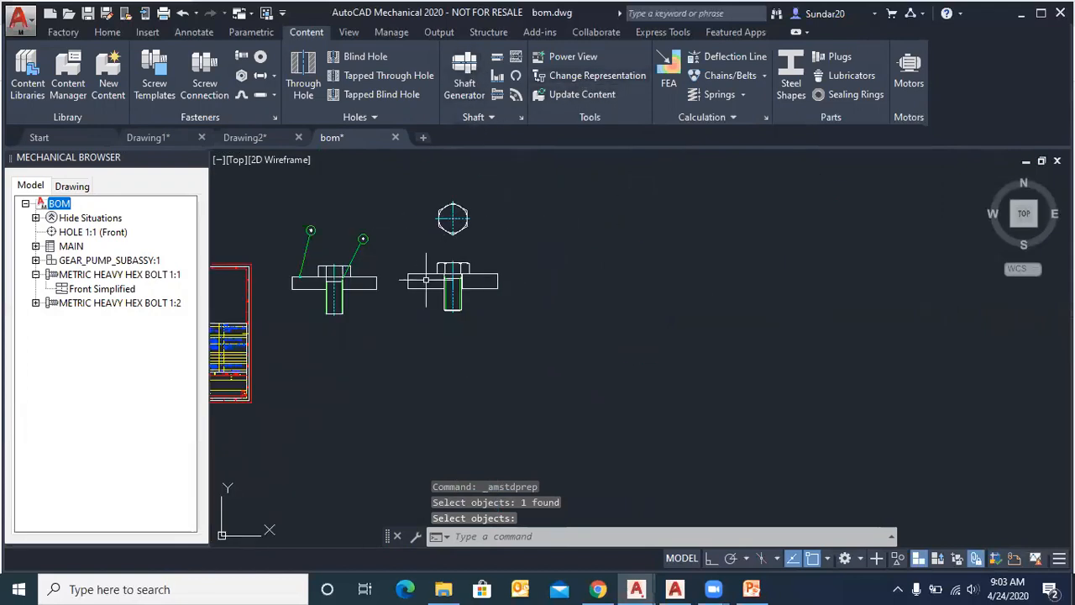
{"action": "scroll", "coordinate": [428, 279], "scroll_direction": "down", "scroll_amount": 2}
{"action": "scroll", "coordinate": [498, 248], "scroll_direction": "up", "scroll_amount": 2}
{"action": "left_click", "coordinate": [464, 71]}
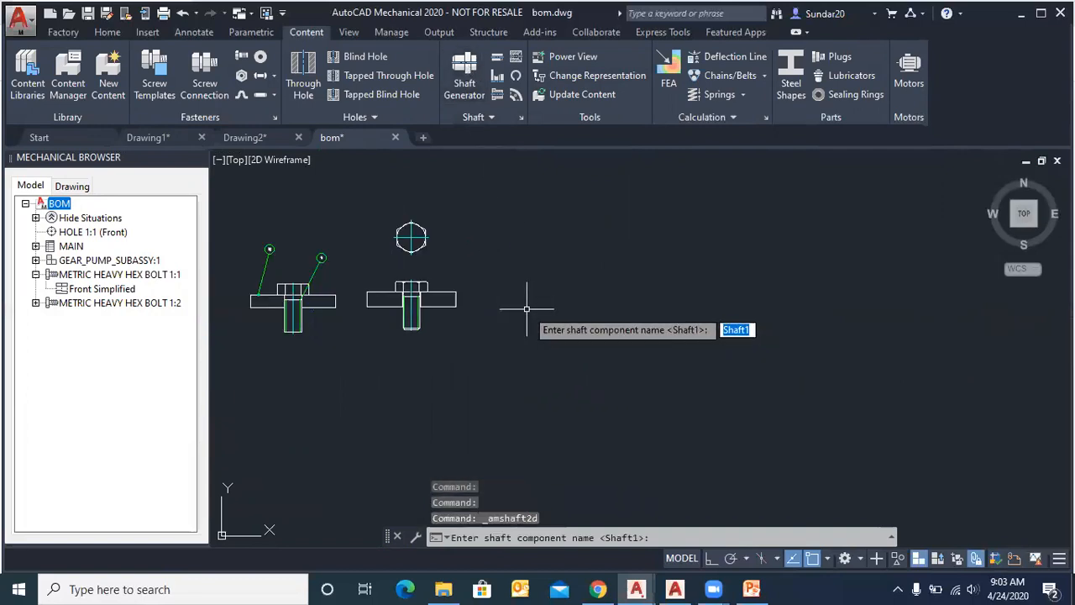
{"action": "scroll", "coordinate": [574, 296], "scroll_direction": "down", "scroll_amount": 3}
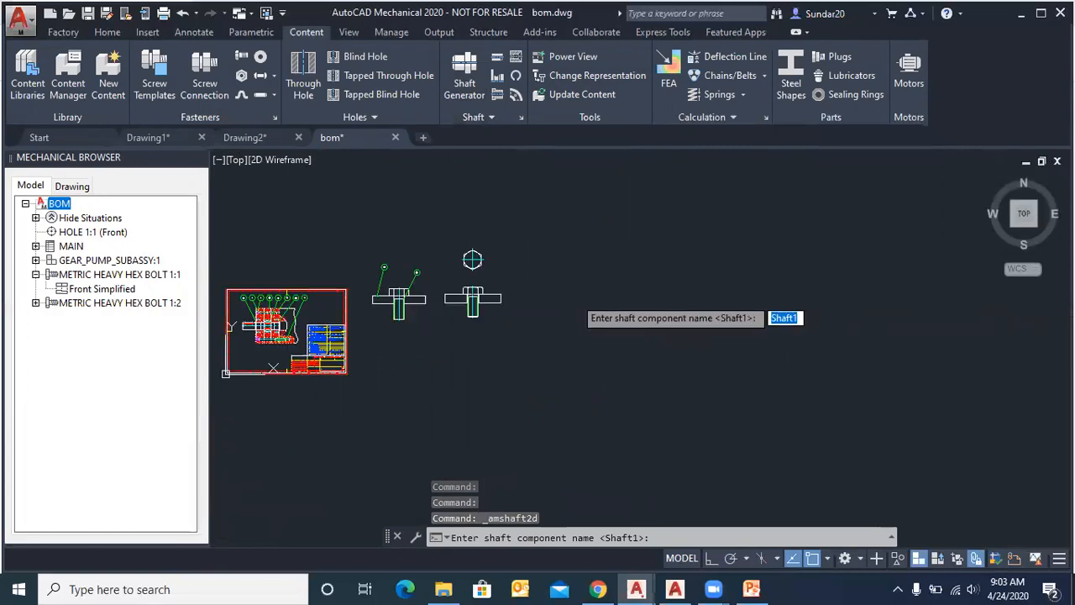
{"action": "key", "text": "Return"}
{"action": "left_click", "coordinate": [588, 297]}
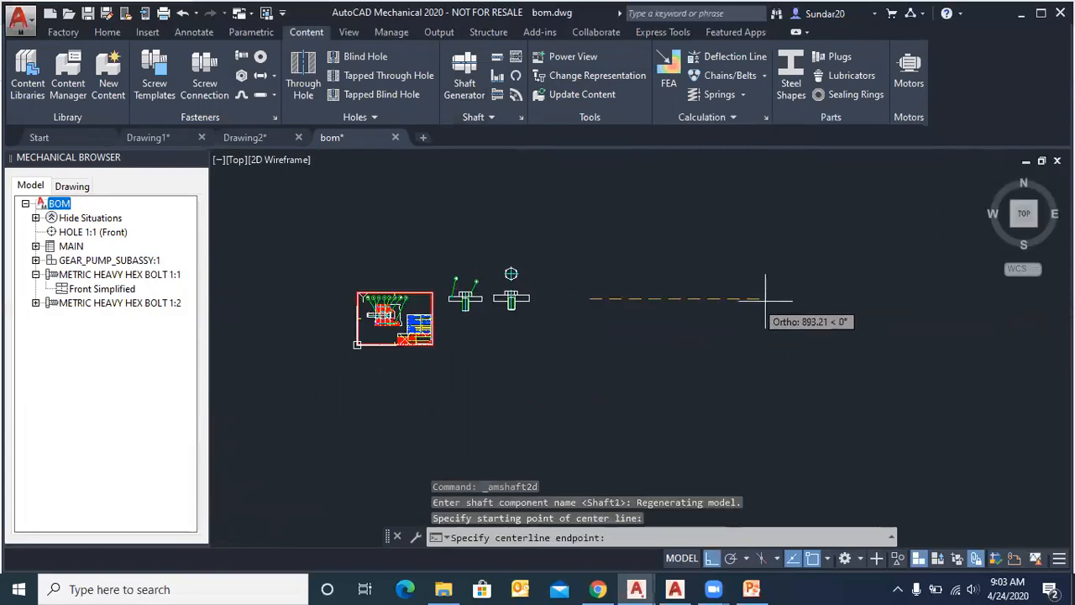
{"action": "scroll", "coordinate": [790, 298], "scroll_direction": "up", "scroll_amount": 2}
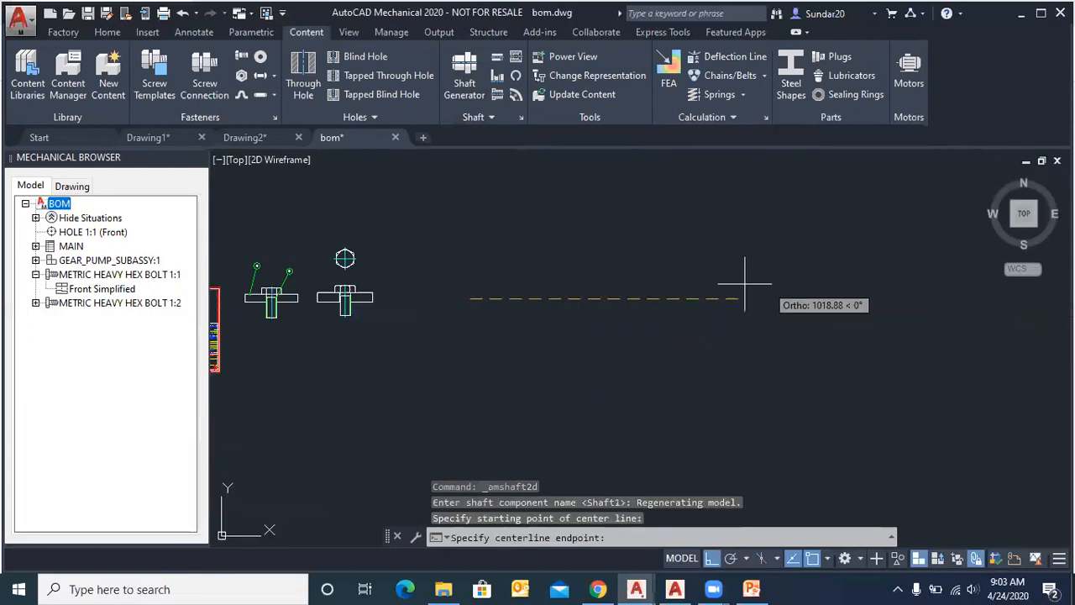
{"action": "left_click", "coordinate": [700, 291]}
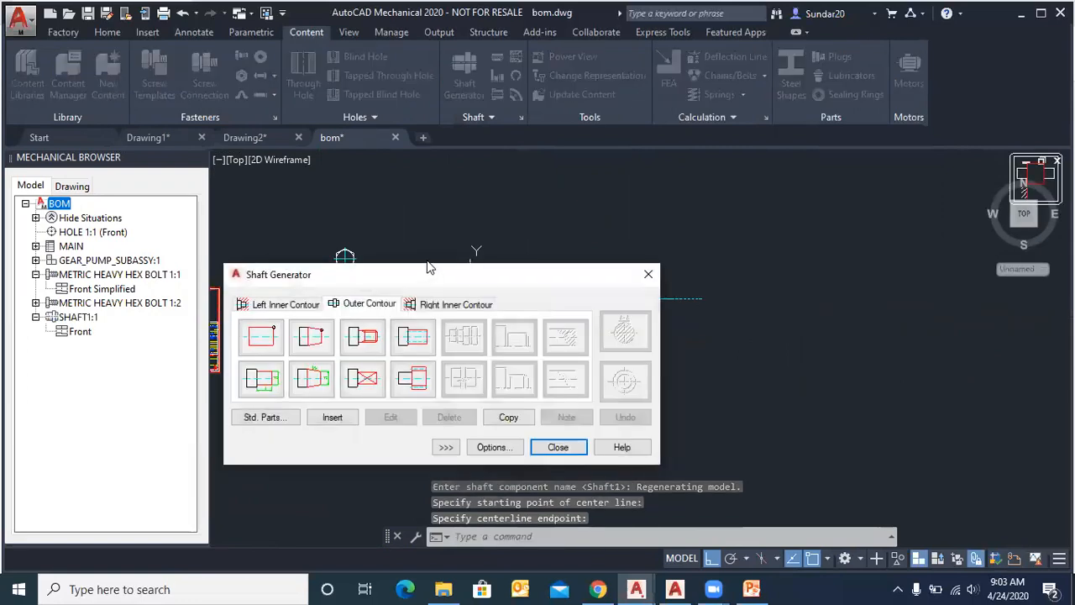
Step: Compare the section types the Shaft Generator offers for the left inner, outer and right inner contours
{"action": "left_click_drag", "start_coordinate": [412, 273], "coordinate": [299, 98]}
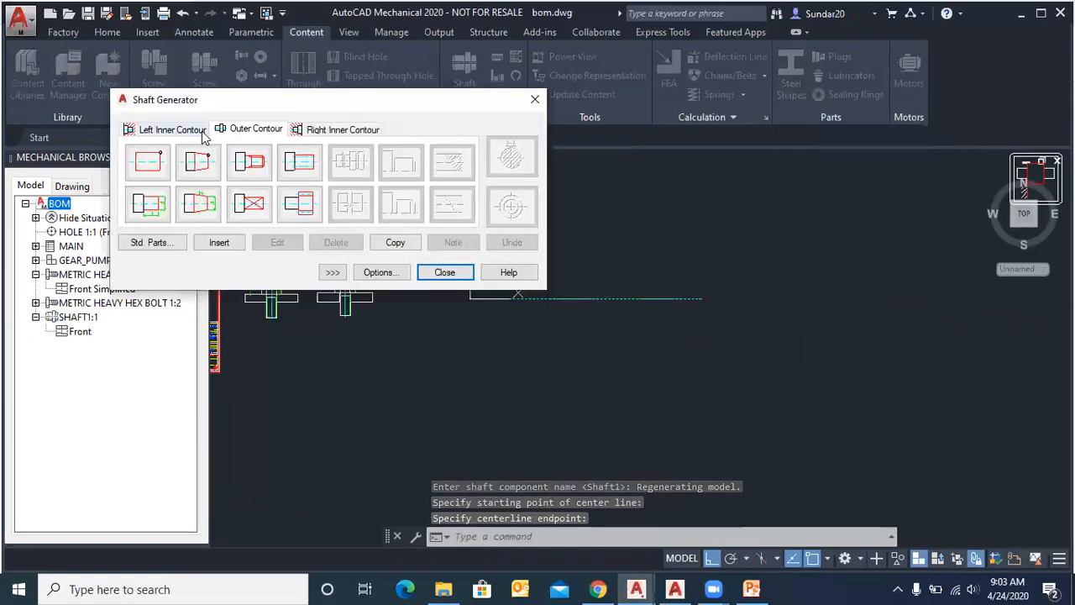
{"action": "left_click", "coordinate": [202, 137]}
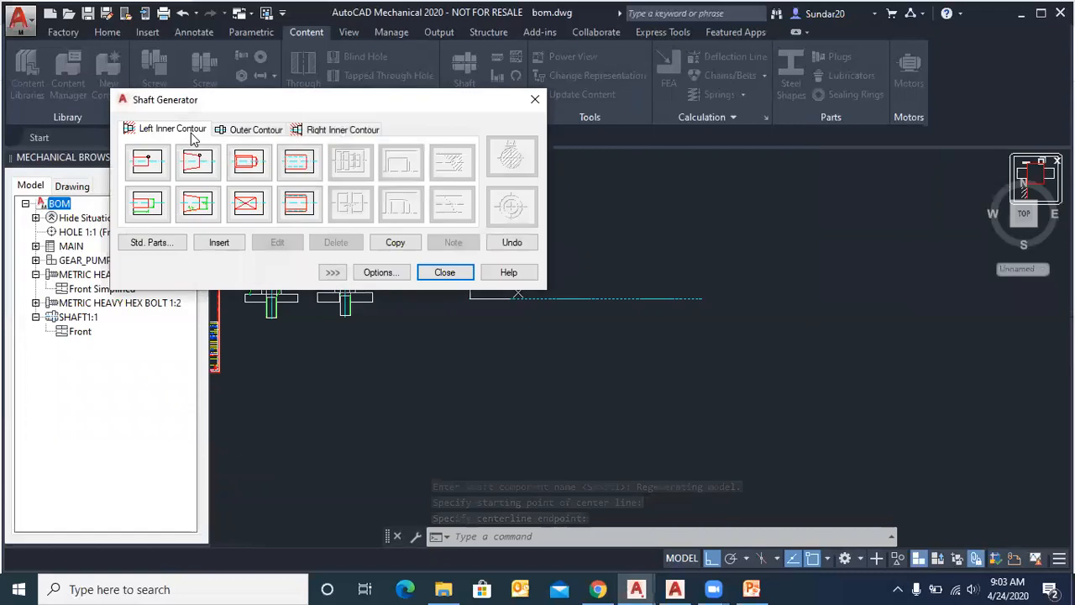
{"action": "left_click", "coordinate": [249, 137]}
{"action": "left_click", "coordinate": [323, 135]}
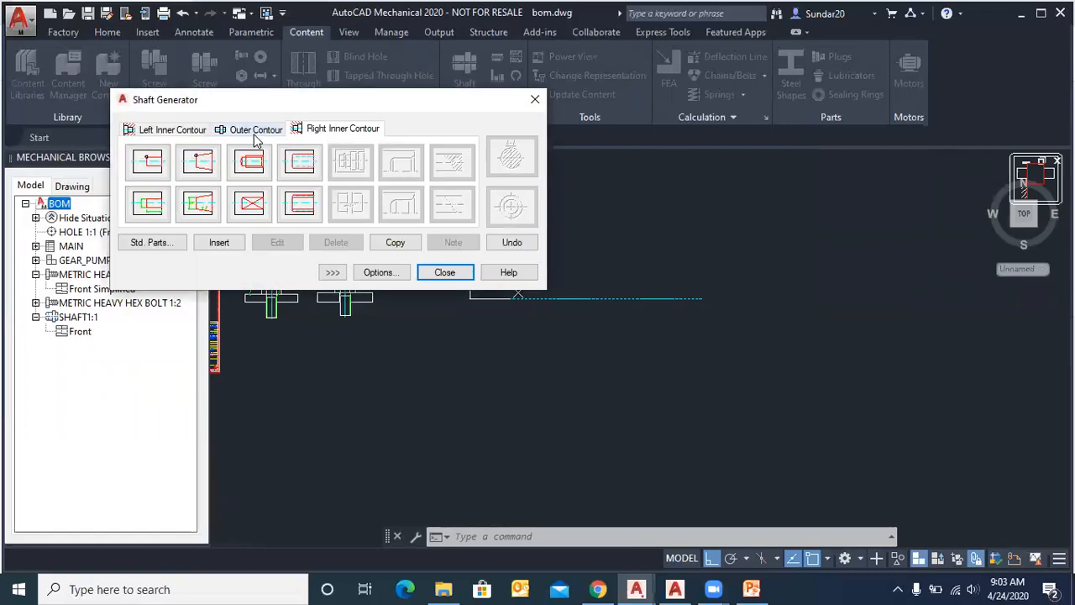
{"action": "left_click", "coordinate": [256, 134]}
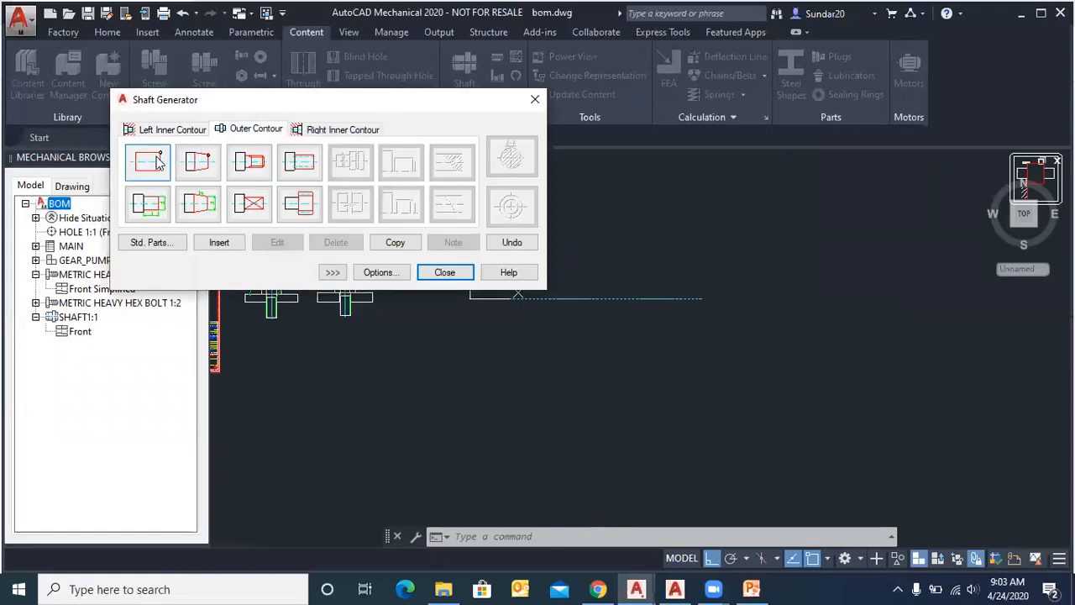
Step: Draw a cylindrical outer section about 340 long, followed by a cone about 112 long narrowing to about 35 in diameter
{"action": "left_click", "coordinate": [156, 162]}
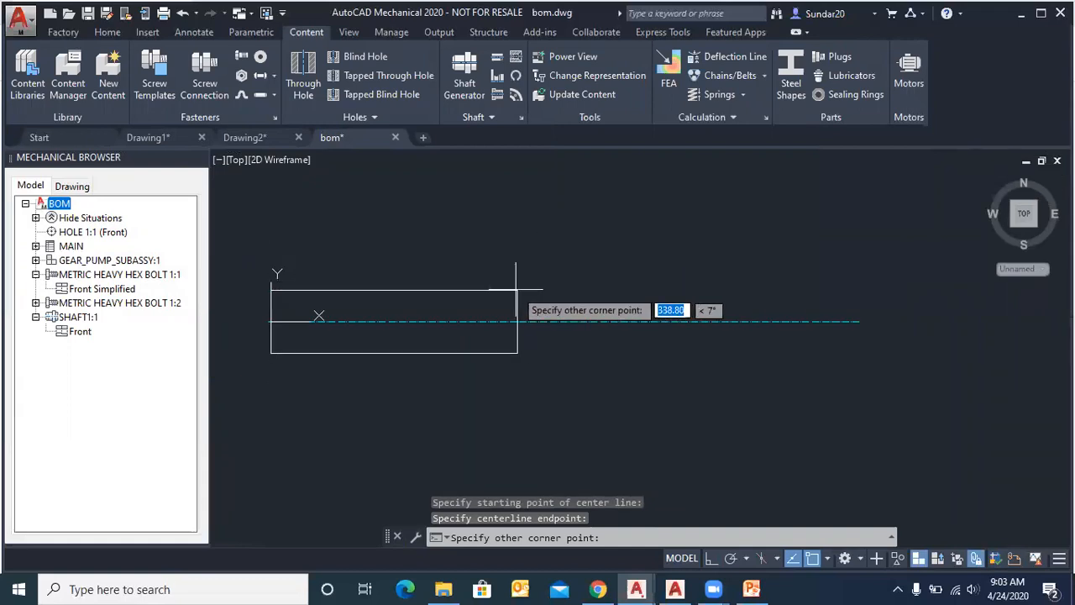
{"action": "left_click", "coordinate": [515, 289]}
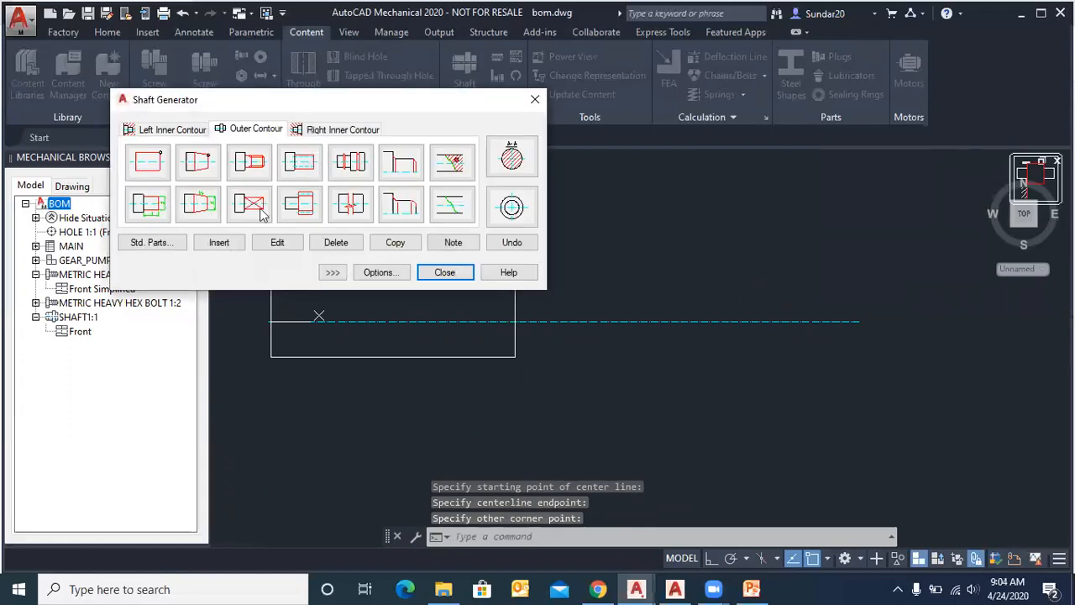
{"action": "left_click", "coordinate": [198, 161]}
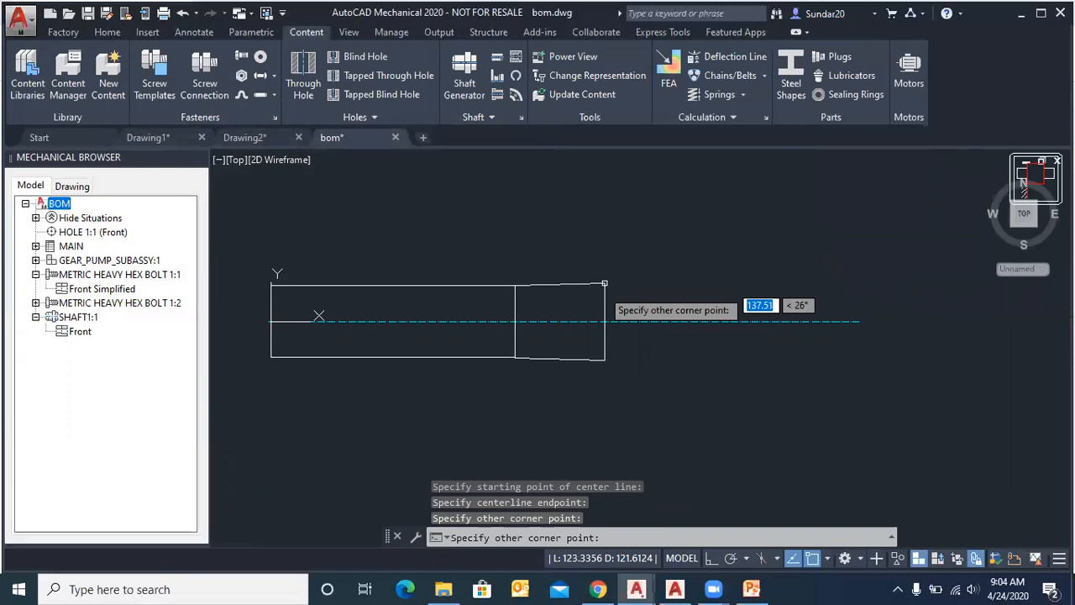
{"action": "scroll", "coordinate": [592, 301], "scroll_direction": "up", "scroll_amount": 2}
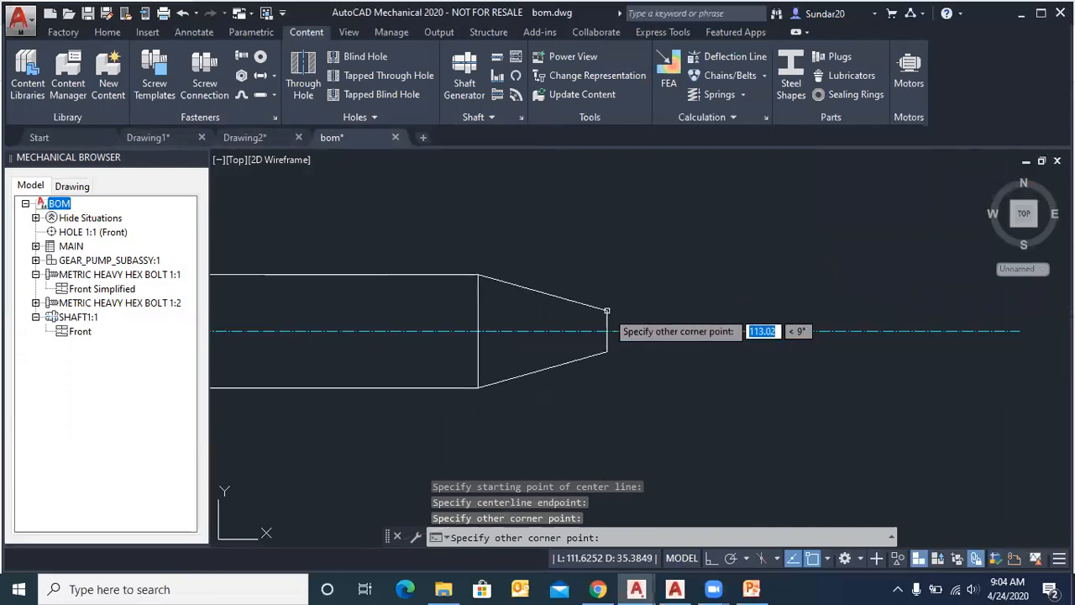
{"action": "left_click", "coordinate": [607, 310]}
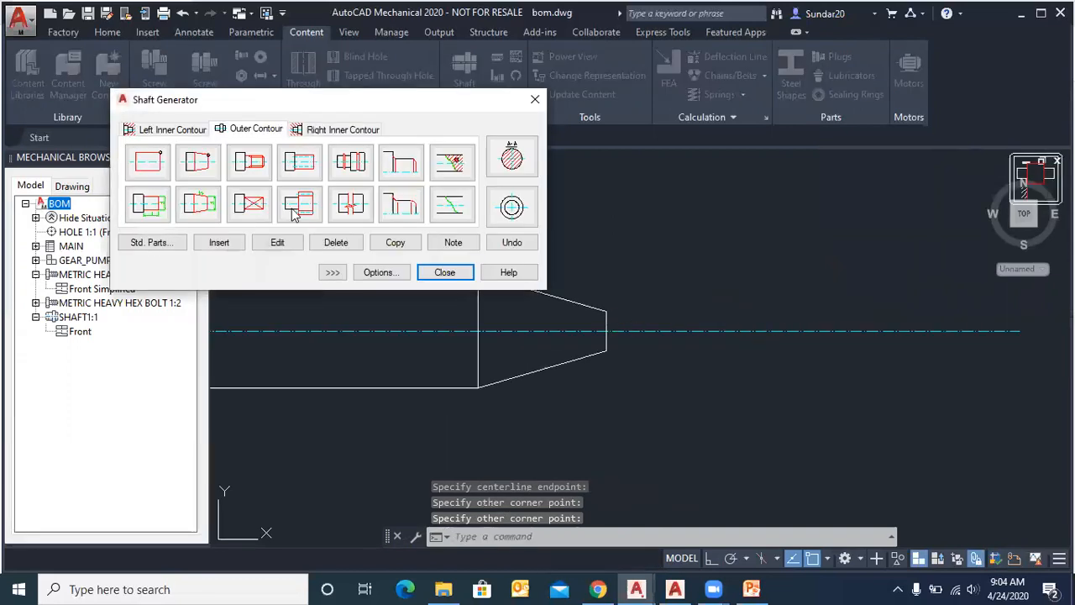
Step: Try to add a slimmer cylindrical section at the small end of the shaft's cone
{"action": "left_click", "coordinate": [148, 161]}
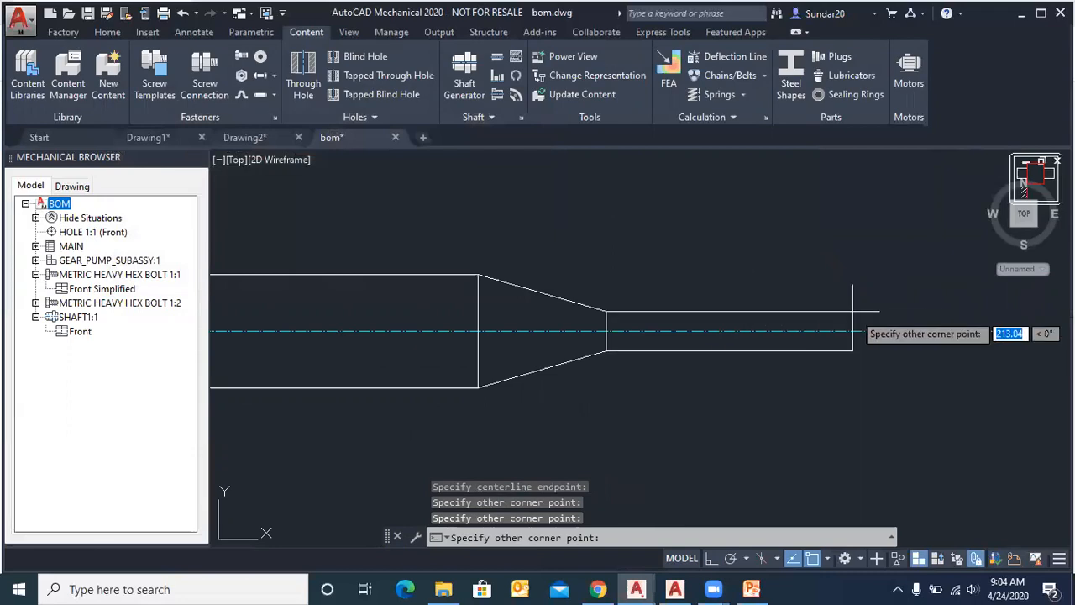
{"action": "key", "text": "Escape"}
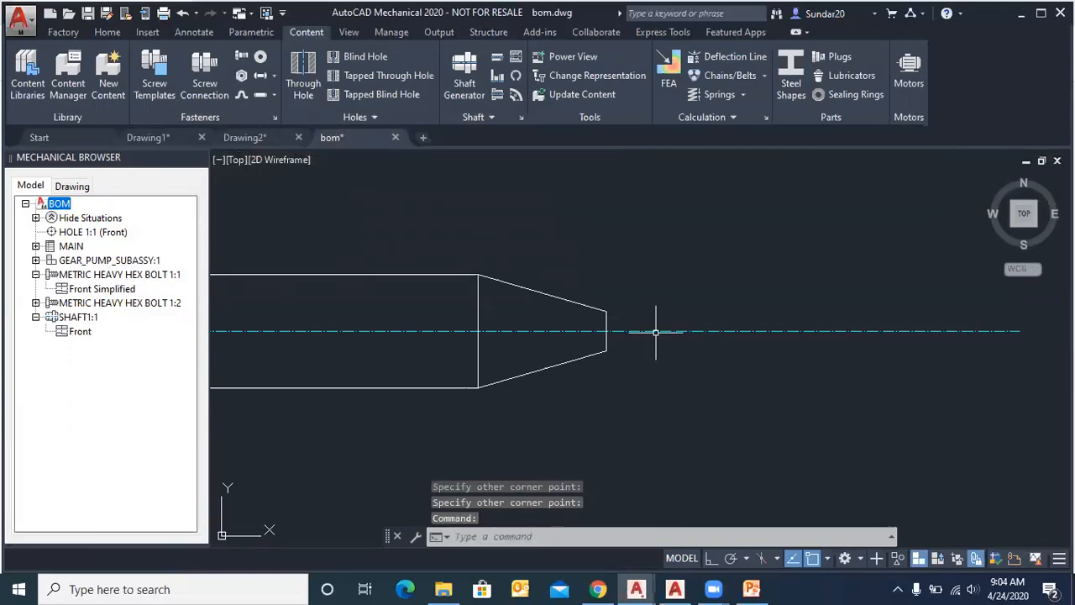
{"action": "scroll", "coordinate": [660, 311], "scroll_direction": "down", "scroll_amount": 2}
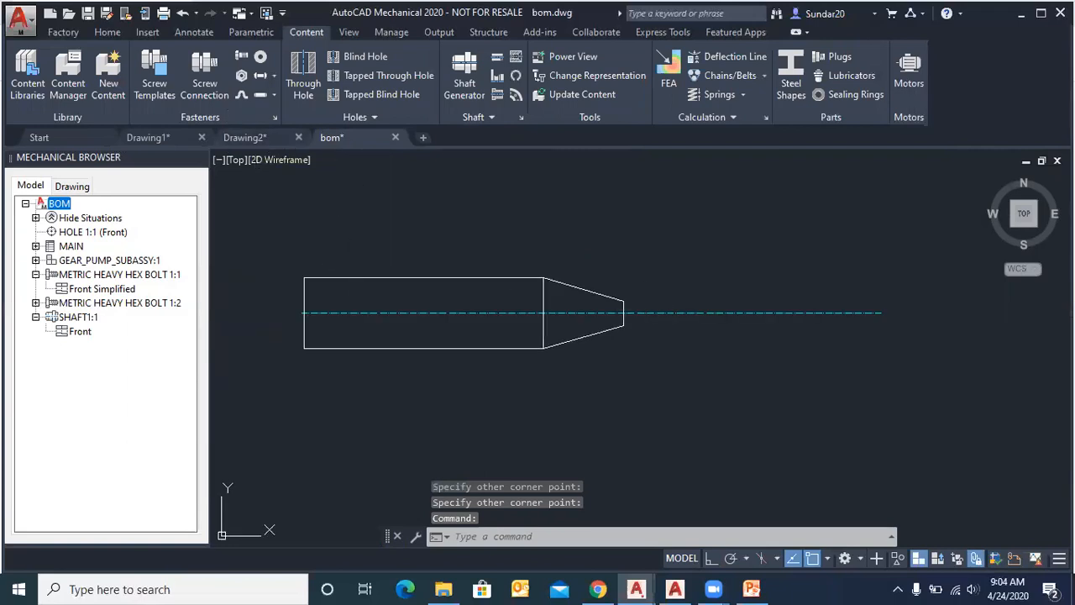
Step: Undo the shaft's cylindrical section, its centerline and the shaft component
{"action": "key", "text": "ctrl+z"}
{"action": "key", "text": "ctrl+z"}
{"action": "key", "text": "ctrl+z"}
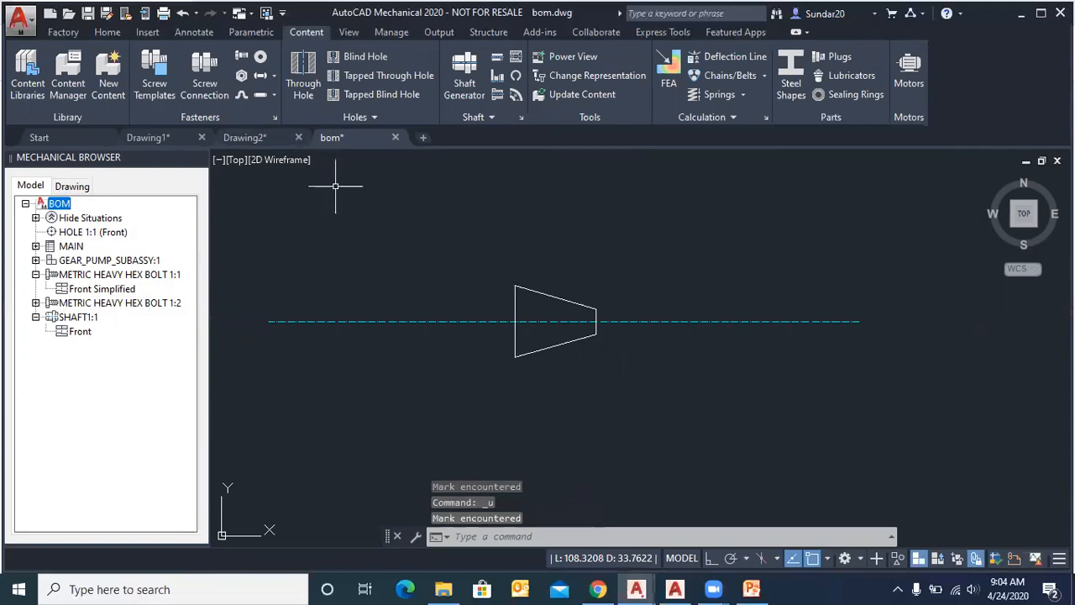
{"action": "key", "text": "ctrl+z"}
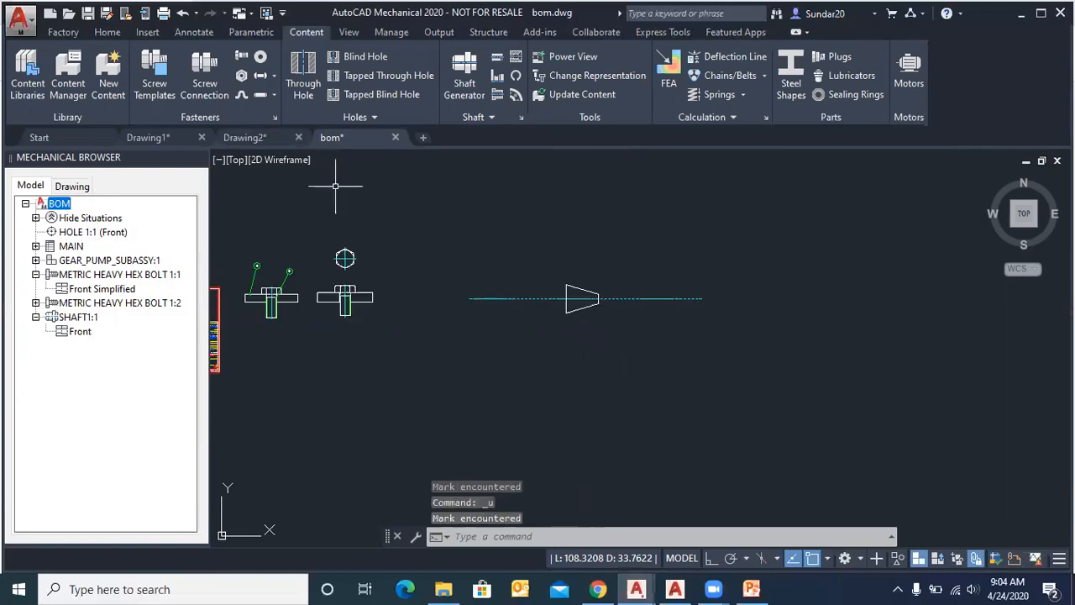
{"action": "key", "text": "ctrl+z"}
{"action": "key", "text": "ctrl+z"}
{"action": "key", "text": "ctrl+z"}
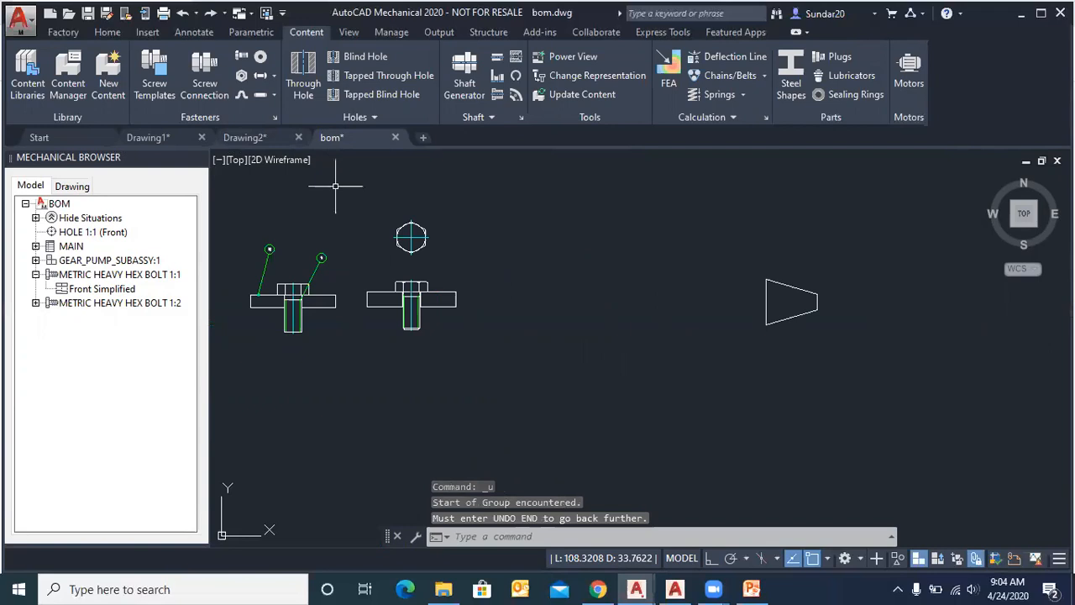
Step: Try to select the leftover cone outline, then cancel the selection
{"action": "left_click", "coordinate": [751, 327]}
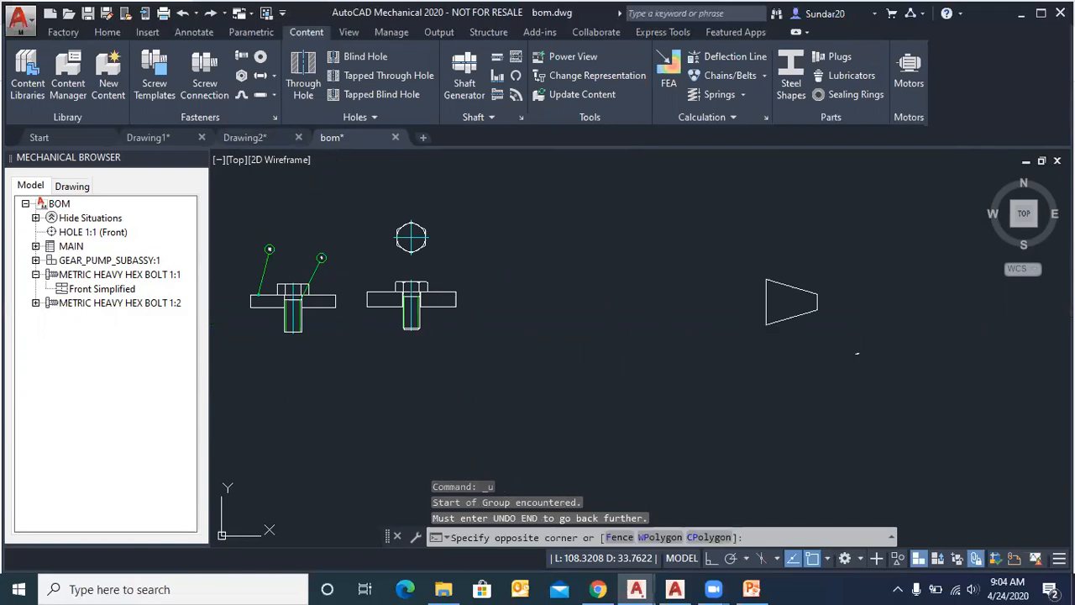
{"action": "left_click", "coordinate": [706, 224]}
{"action": "left_click", "coordinate": [826, 310]}
{"action": "left_click", "coordinate": [824, 328]}
{"action": "left_click", "coordinate": [823, 328]}
{"action": "key", "text": "Escape"}
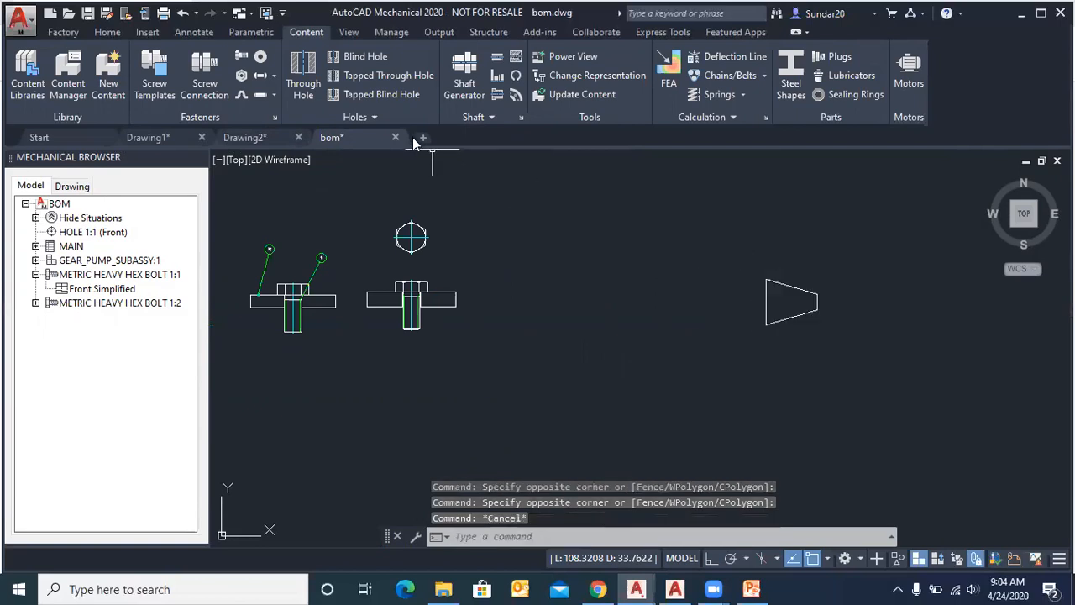
Step: Start shaft component Shaft1 on a horizontal centerline below the cone outline and draw a cylindrical outer section at its start
{"action": "left_click", "coordinate": [465, 76]}
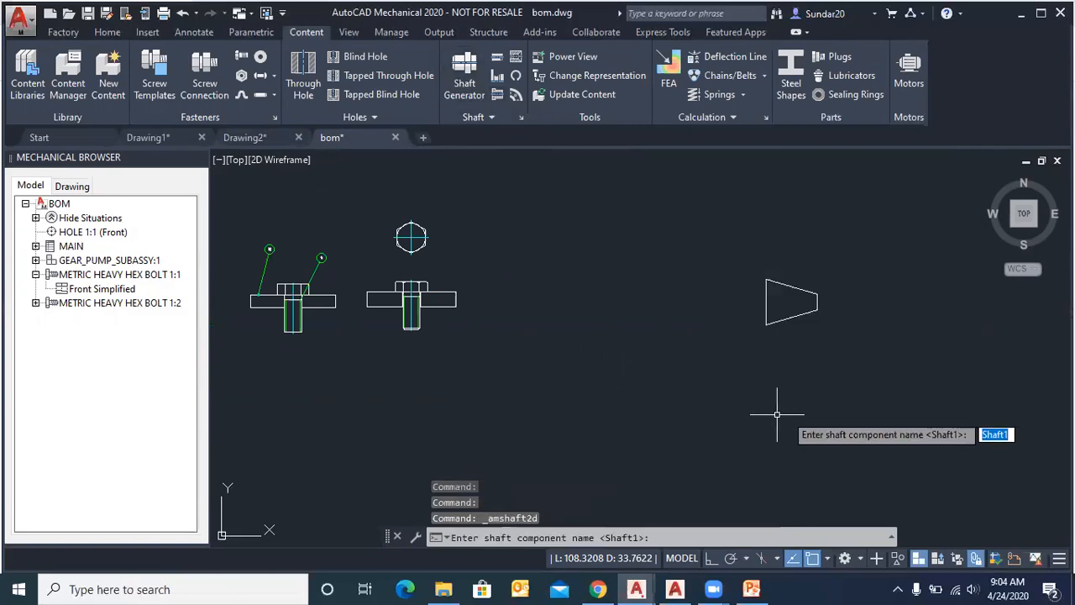
{"action": "key", "text": "Return"}
{"action": "left_click", "coordinate": [505, 381]}
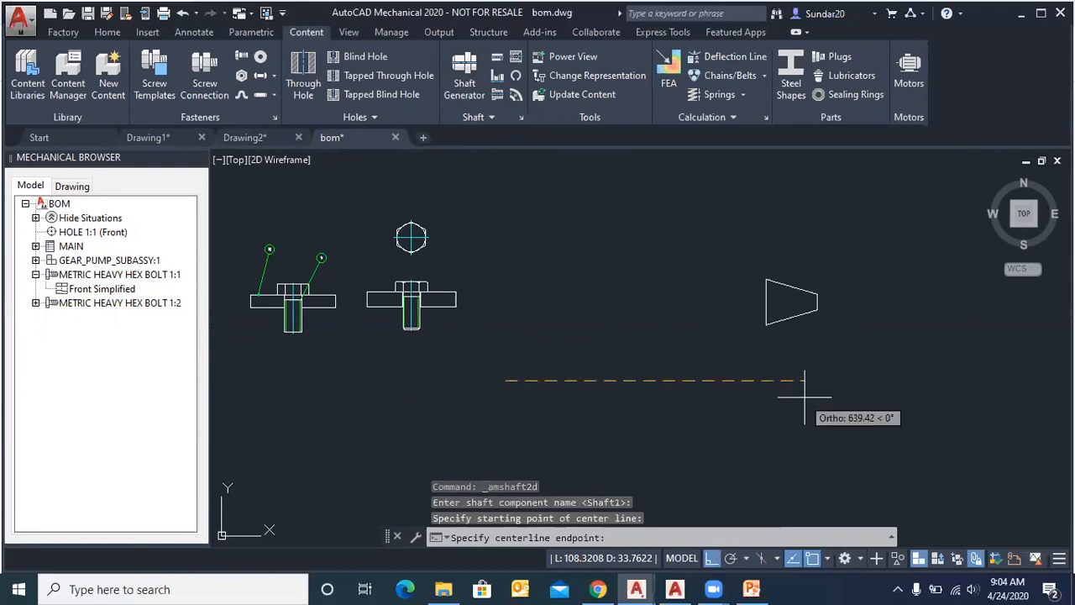
{"action": "left_click", "coordinate": [867, 395]}
{"action": "left_click", "coordinate": [164, 168]}
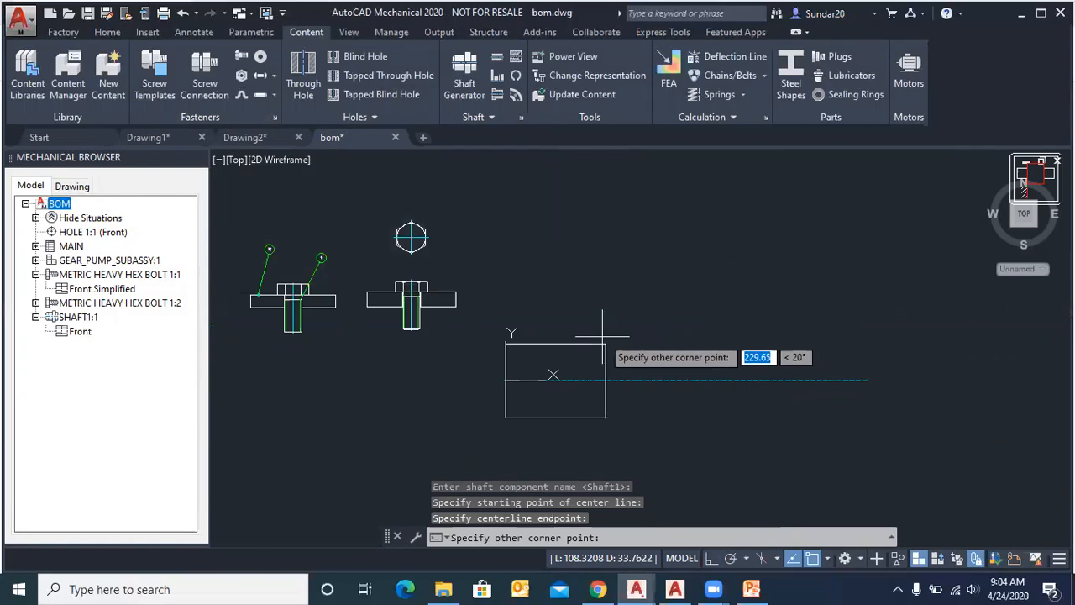
{"action": "left_click", "coordinate": [633, 339]}
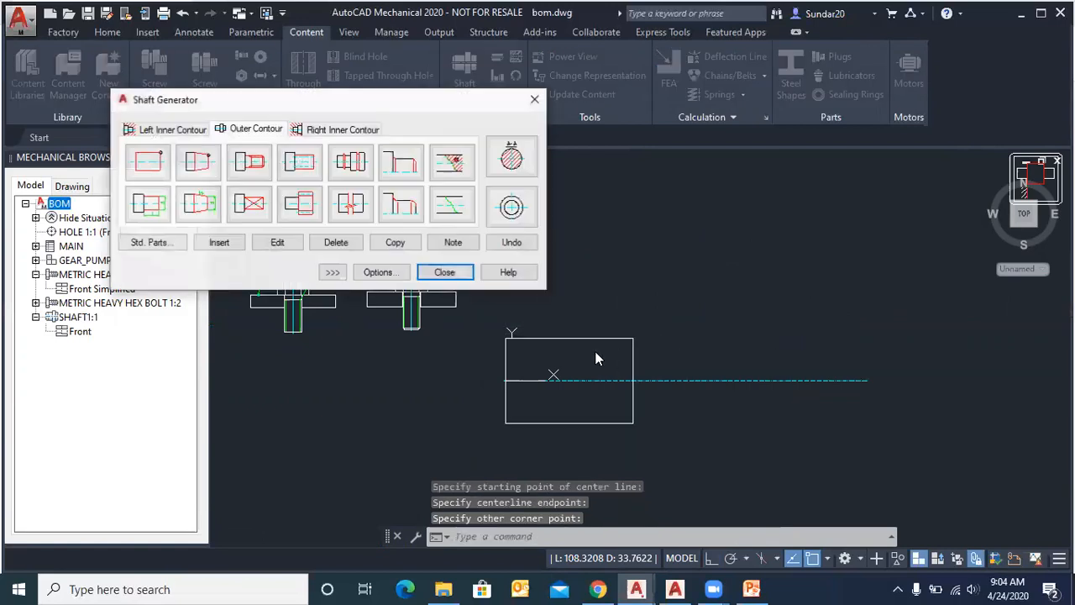
Step: Extend the shaft's outer contour with a tapering cone followed by a slimmer cylinder matching the cone's small end
{"action": "left_click", "coordinate": [198, 161]}
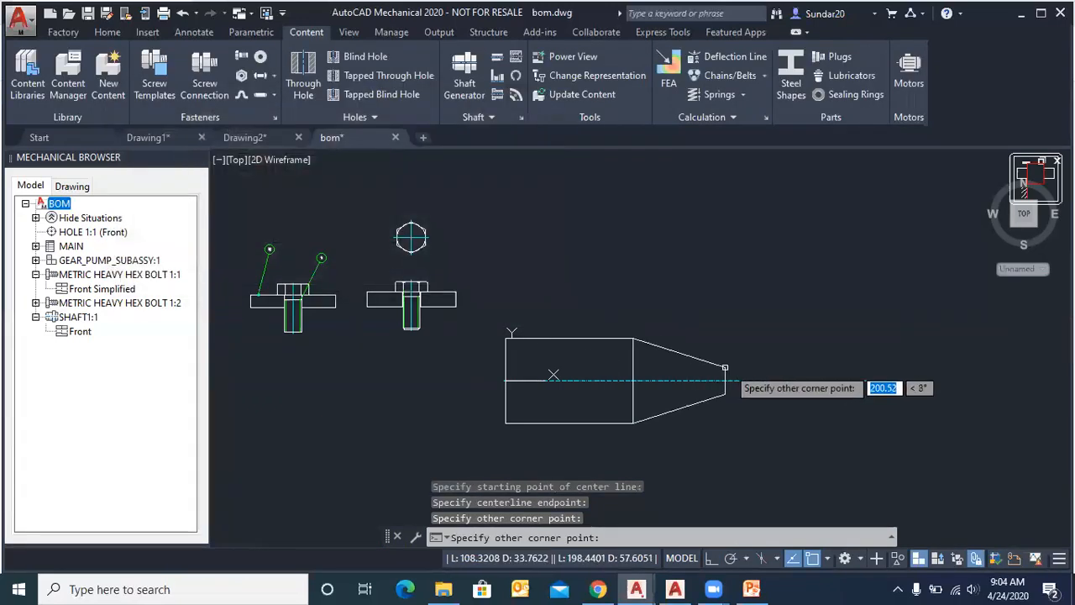
{"action": "left_click", "coordinate": [714, 363]}
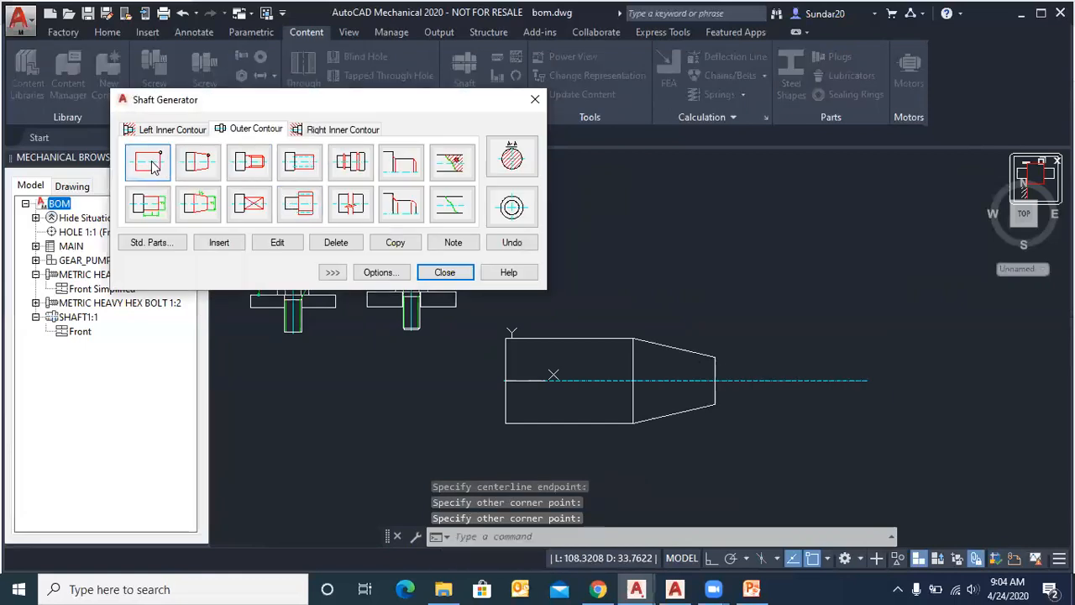
{"action": "left_click", "coordinate": [148, 163]}
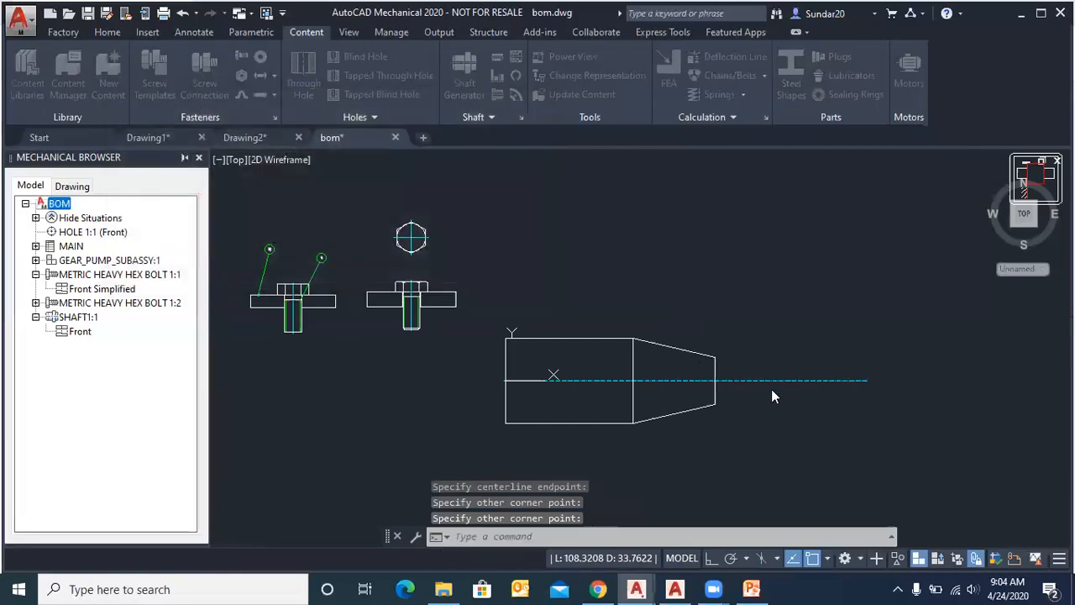
{"action": "left_click", "coordinate": [848, 359]}
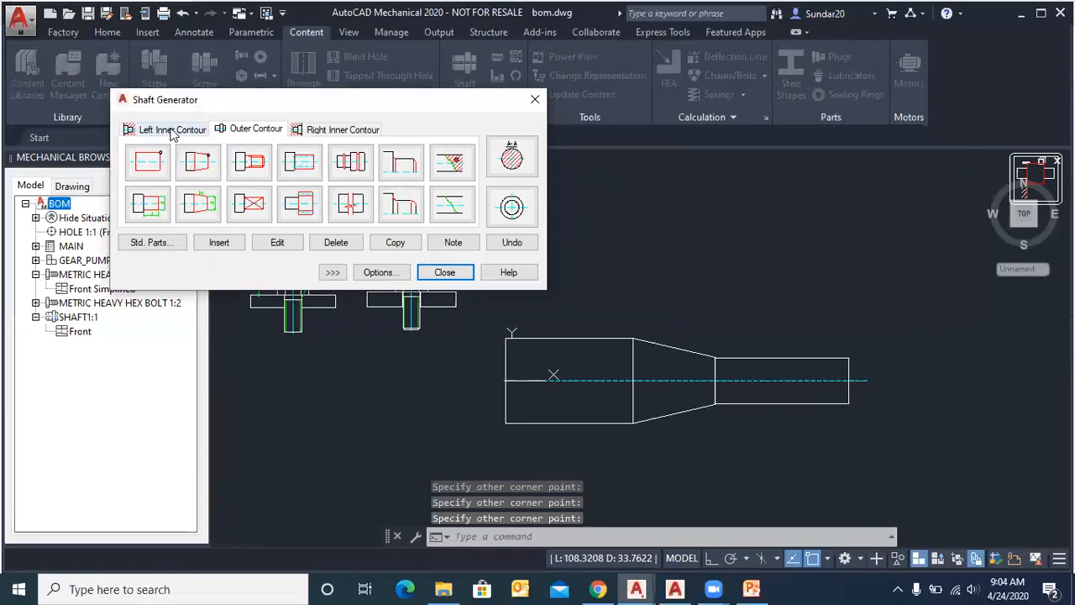
Step: Draw a cylindrical left inner contour inside the shaft's large section, ending before the cone
{"action": "left_click", "coordinate": [176, 135]}
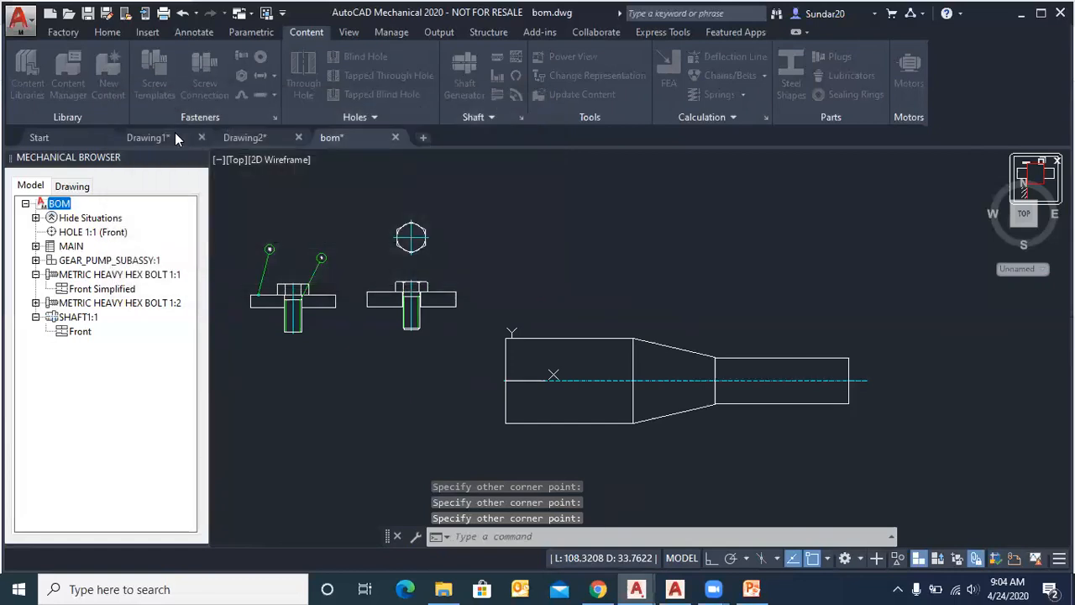
{"action": "left_click", "coordinate": [324, 127]}
{"action": "left_click", "coordinate": [158, 134]}
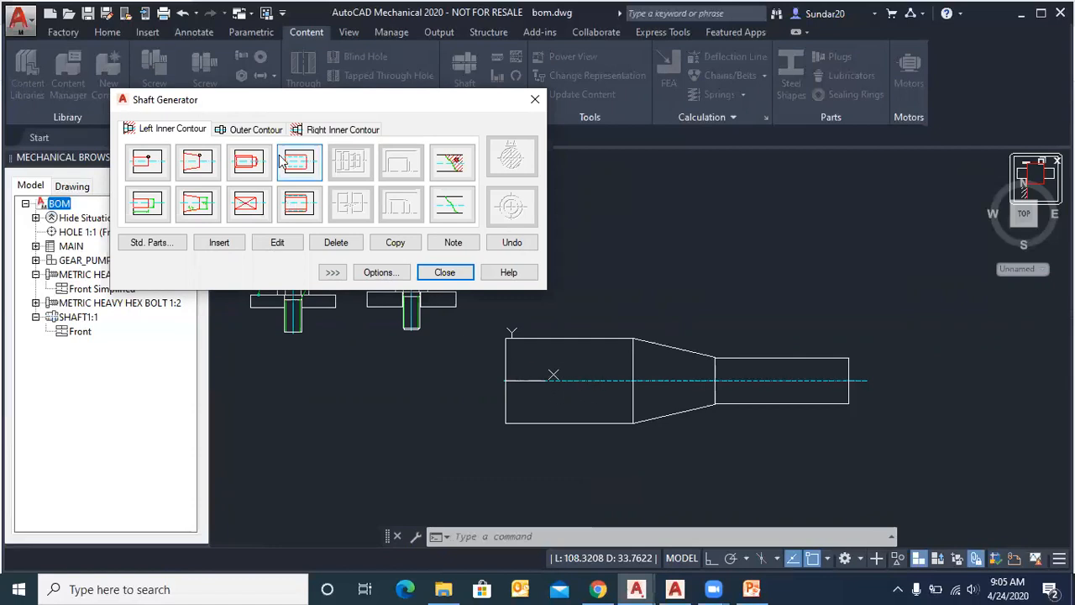
{"action": "left_click", "coordinate": [339, 131]}
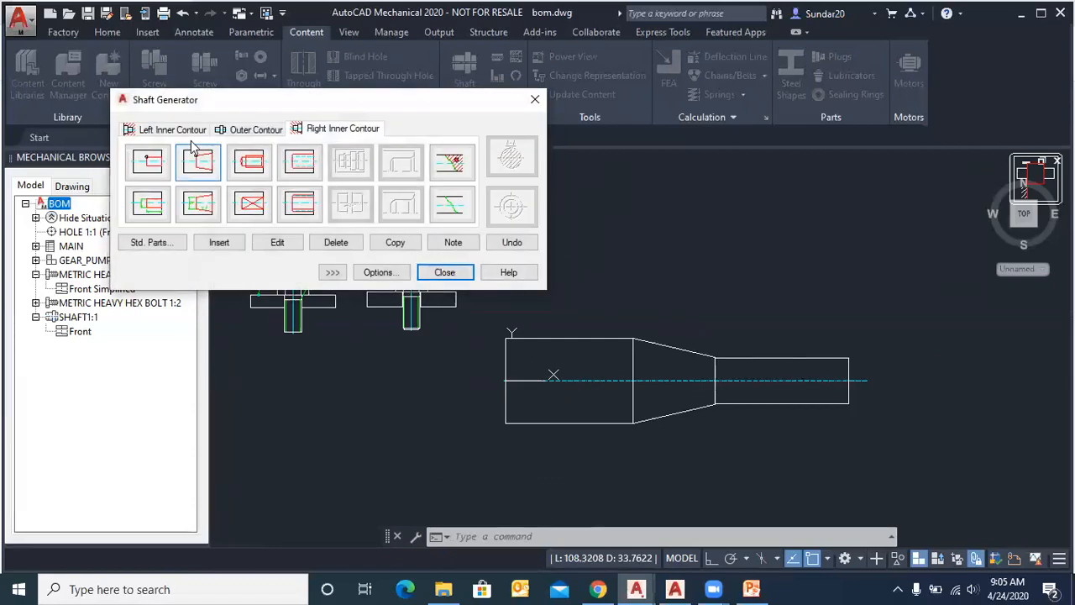
{"action": "left_click", "coordinate": [168, 131]}
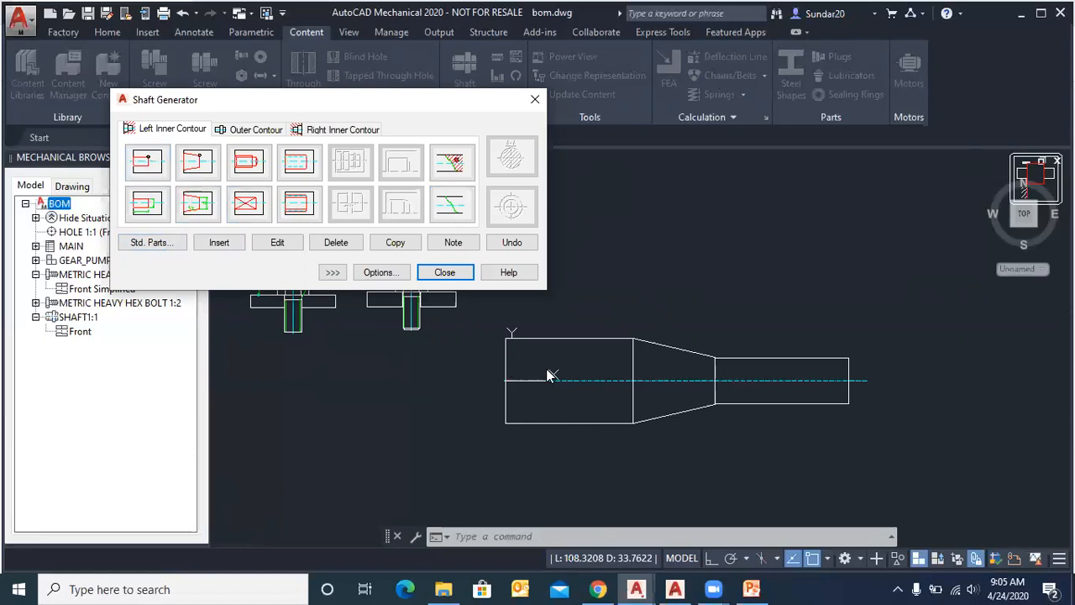
{"action": "left_click", "coordinate": [147, 164]}
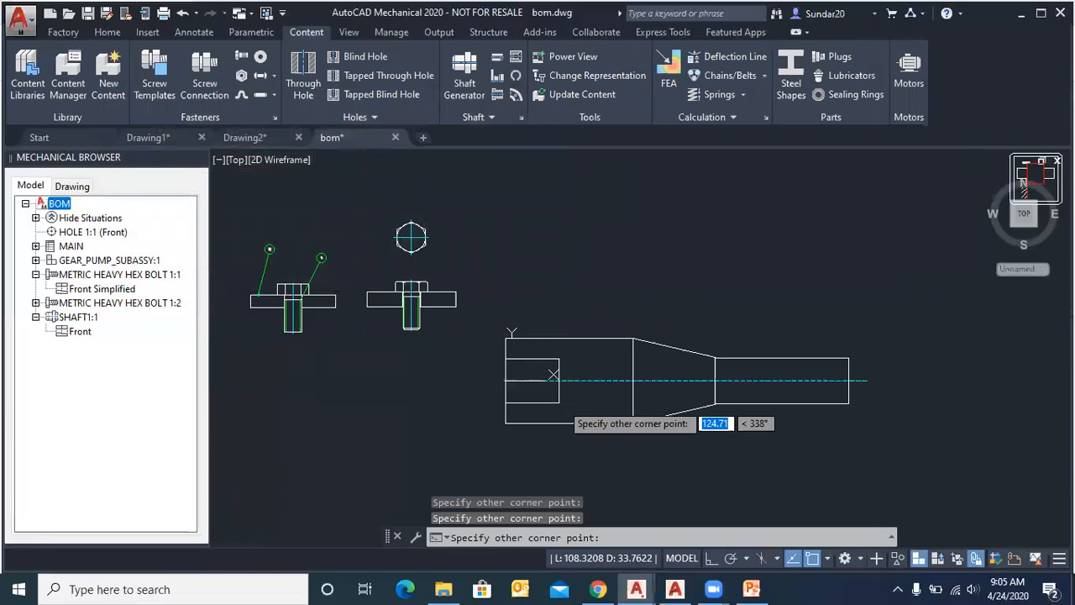
{"action": "left_click", "coordinate": [562, 403]}
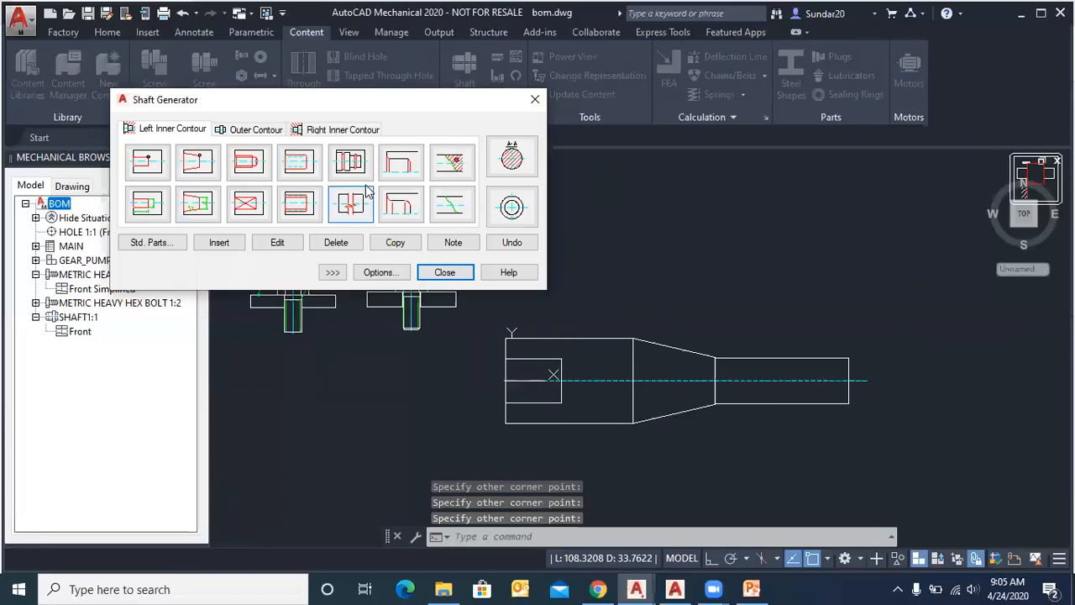
Step: Try to add a cylindrical right inner contour at the shaft's slim end, then close the Shaft Generator
{"action": "left_click", "coordinate": [338, 129]}
{"action": "left_click", "coordinate": [147, 165]}
{"action": "left_click", "coordinate": [829, 375]}
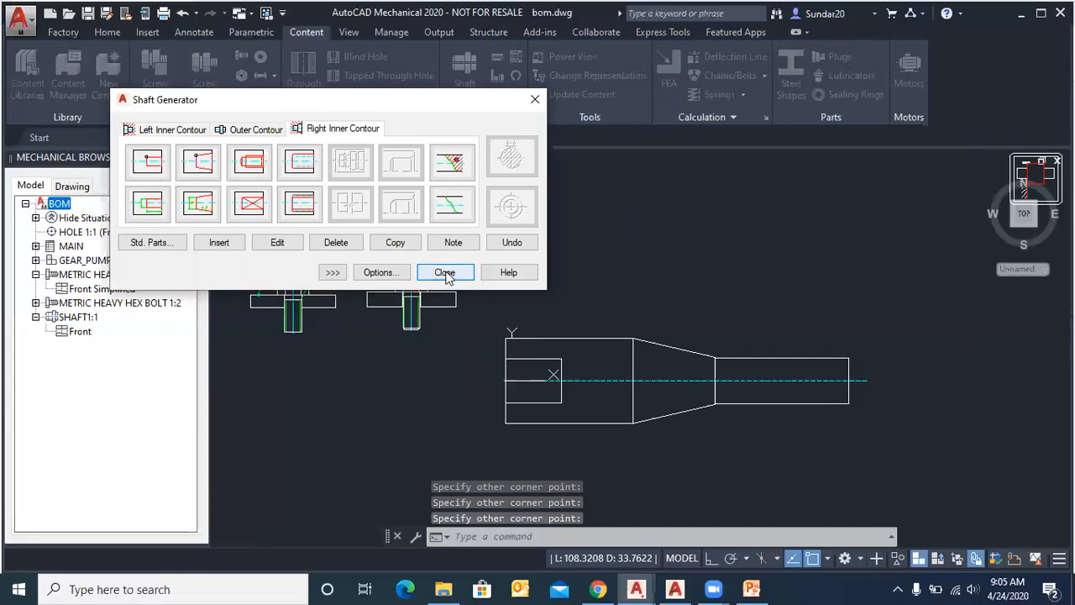
{"action": "left_click", "coordinate": [445, 273]}
Step: Examine the shaft's outer contour and left inner bore up close, and view the shaft against the rest of the drawing
{"action": "scroll", "coordinate": [520, 360], "scroll_direction": "up", "scroll_amount": 4}
{"action": "scroll", "coordinate": [546, 372], "scroll_direction": "down", "scroll_amount": 4}
{"action": "scroll", "coordinate": [537, 370], "scroll_direction": "up", "scroll_amount": 3}
{"action": "scroll", "coordinate": [521, 336], "scroll_direction": "down", "scroll_amount": 3}
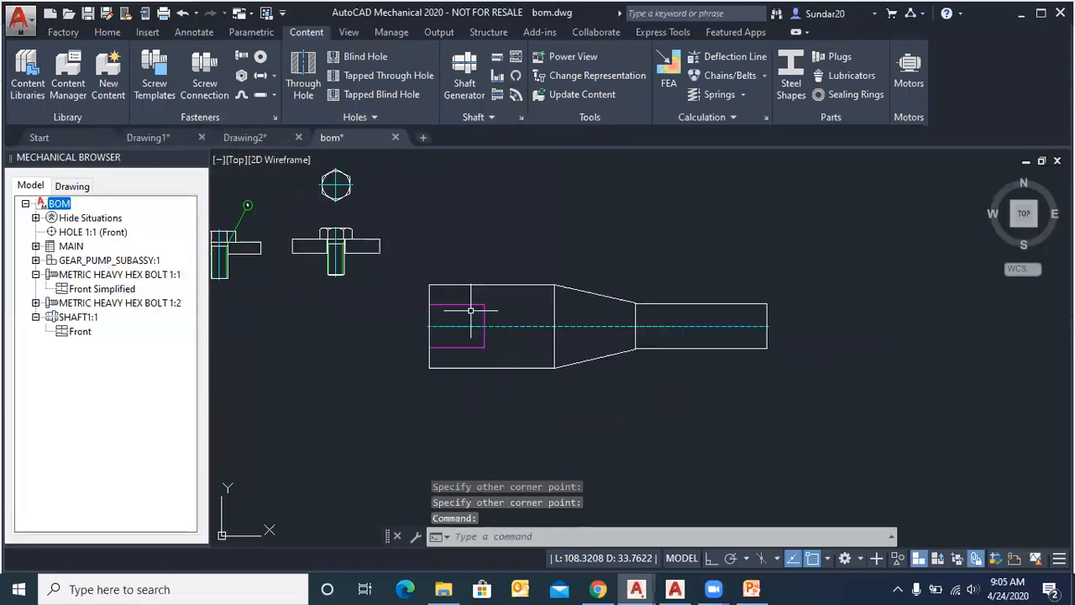
{"action": "scroll", "coordinate": [756, 307], "scroll_direction": "up", "scroll_amount": 3}
{"action": "scroll", "coordinate": [261, 319], "scroll_direction": "up", "scroll_amount": 3}
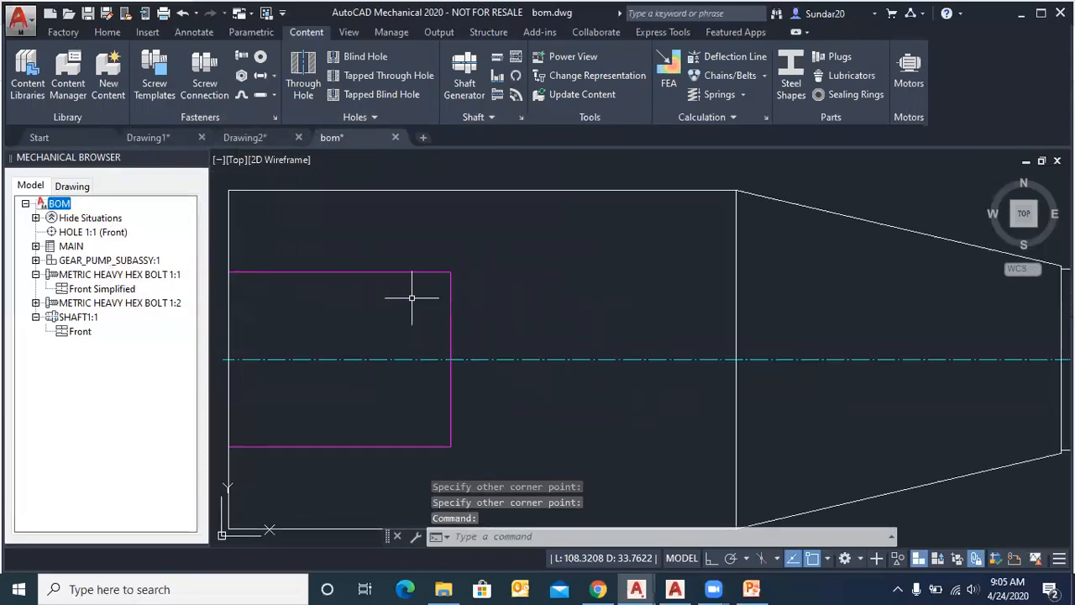
{"action": "scroll", "coordinate": [249, 275], "scroll_direction": "up", "scroll_amount": 3}
{"action": "scroll", "coordinate": [487, 267], "scroll_direction": "up", "scroll_amount": 3}
{"action": "scroll", "coordinate": [491, 267], "scroll_direction": "down", "scroll_amount": 4}
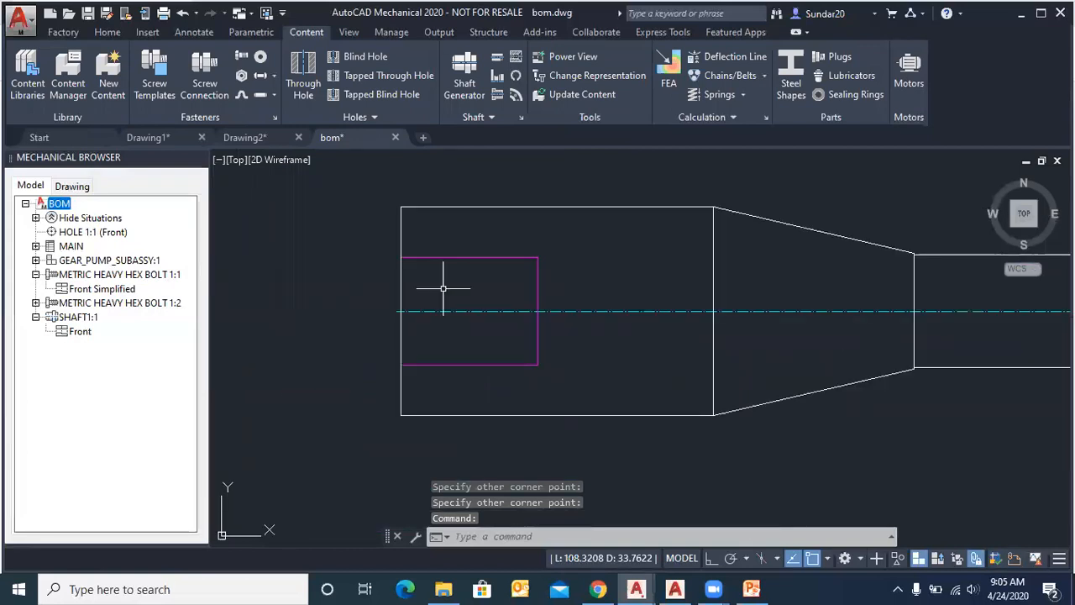
{"action": "scroll", "coordinate": [430, 313], "scroll_direction": "down", "scroll_amount": 3}
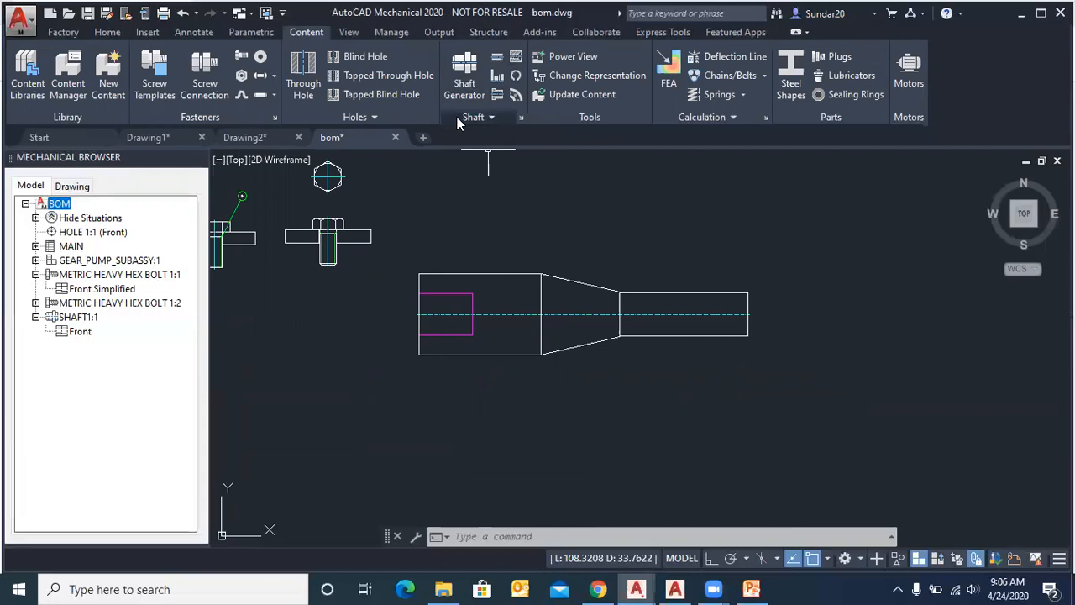
{"action": "scroll", "coordinate": [434, 290], "scroll_direction": "down", "scroll_amount": 3}
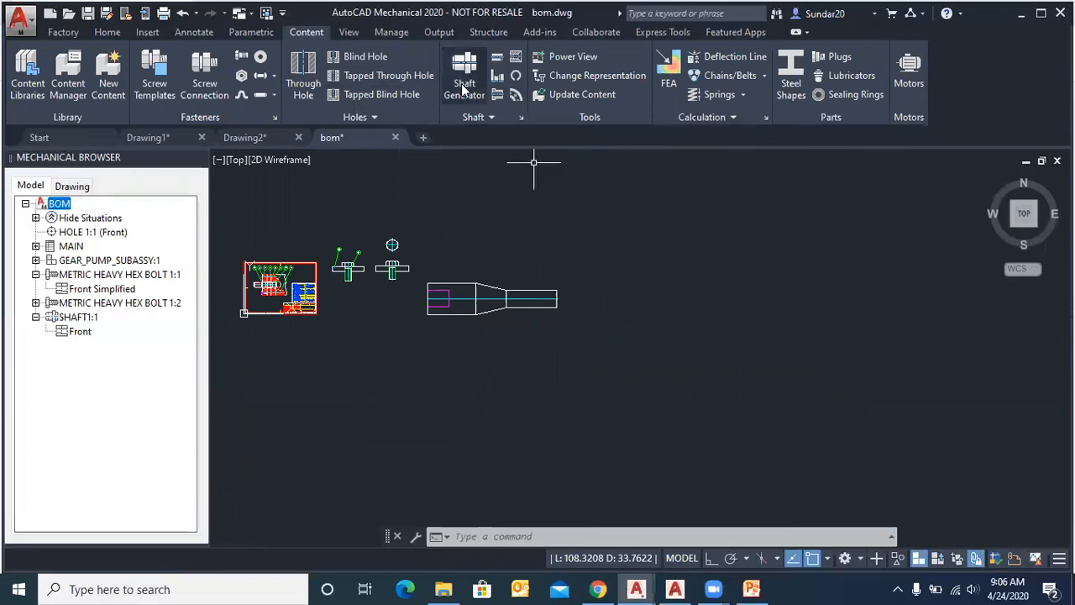
{"action": "scroll", "coordinate": [386, 285], "scroll_direction": "down", "scroll_amount": 3}
{"action": "scroll", "coordinate": [478, 288], "scroll_direction": "up", "scroll_amount": 3}
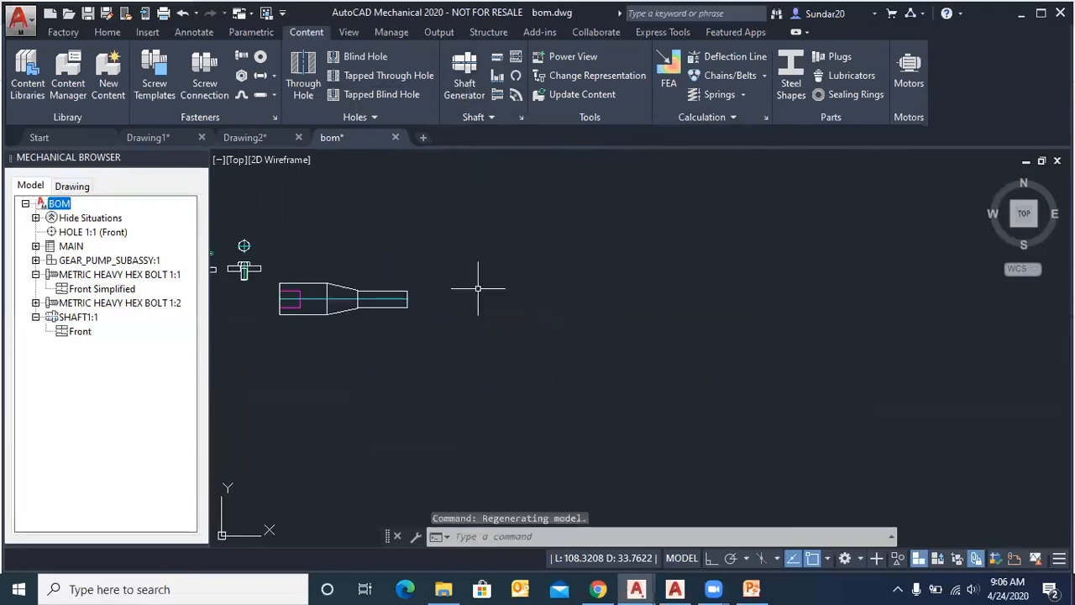
{"action": "scroll", "coordinate": [327, 322], "scroll_direction": "down", "scroll_amount": 2}
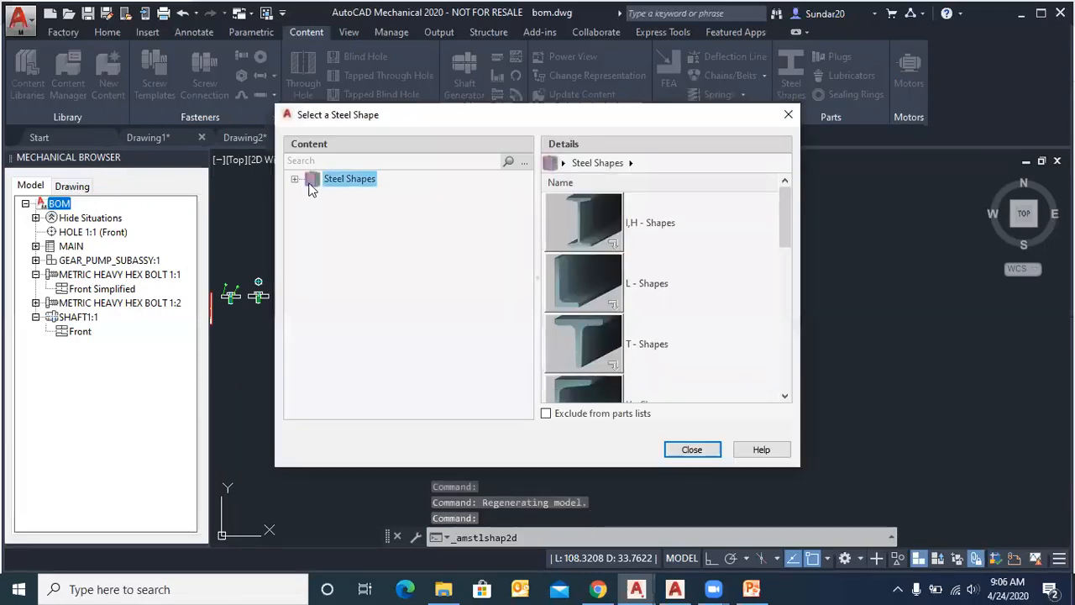
Step: Choose the front view of the ANSI HP profile from the I,H - Shapes category of the steel shapes library
{"action": "left_click_drag", "start_coordinate": [643, 113], "coordinate": [427, 102]}
{"action": "left_click", "coordinate": [107, 168]}
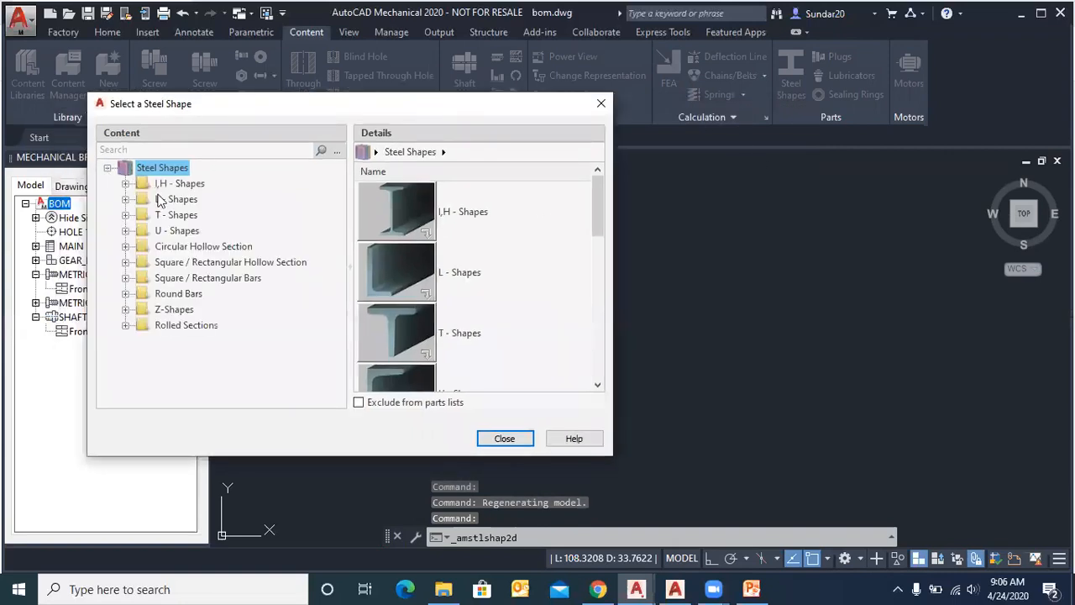
{"action": "double_click", "coordinate": [416, 217]}
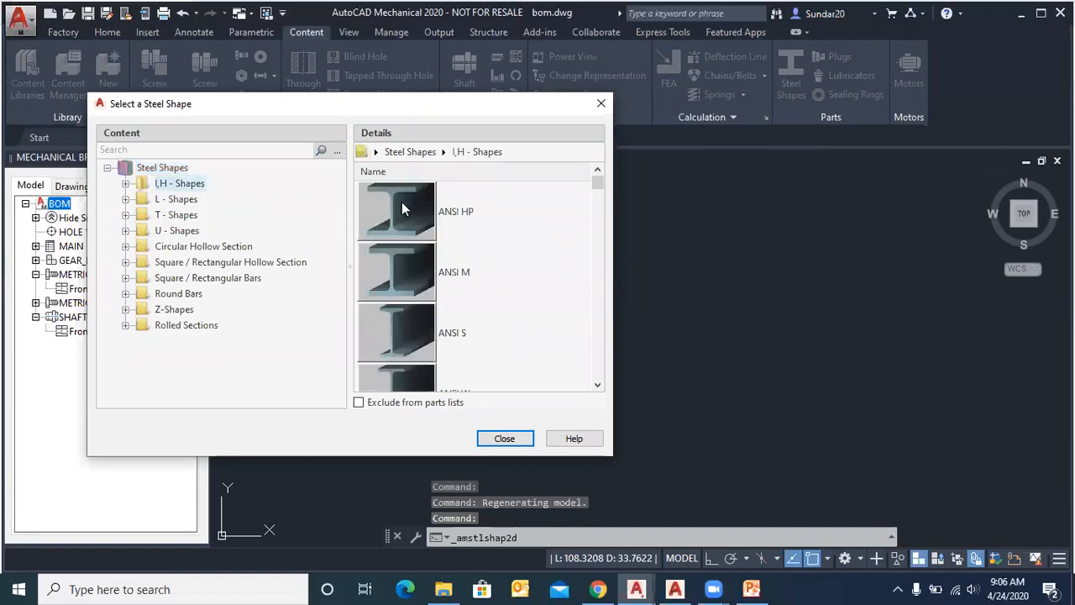
{"action": "double_click", "coordinate": [401, 208]}
{"action": "double_click", "coordinate": [402, 210]}
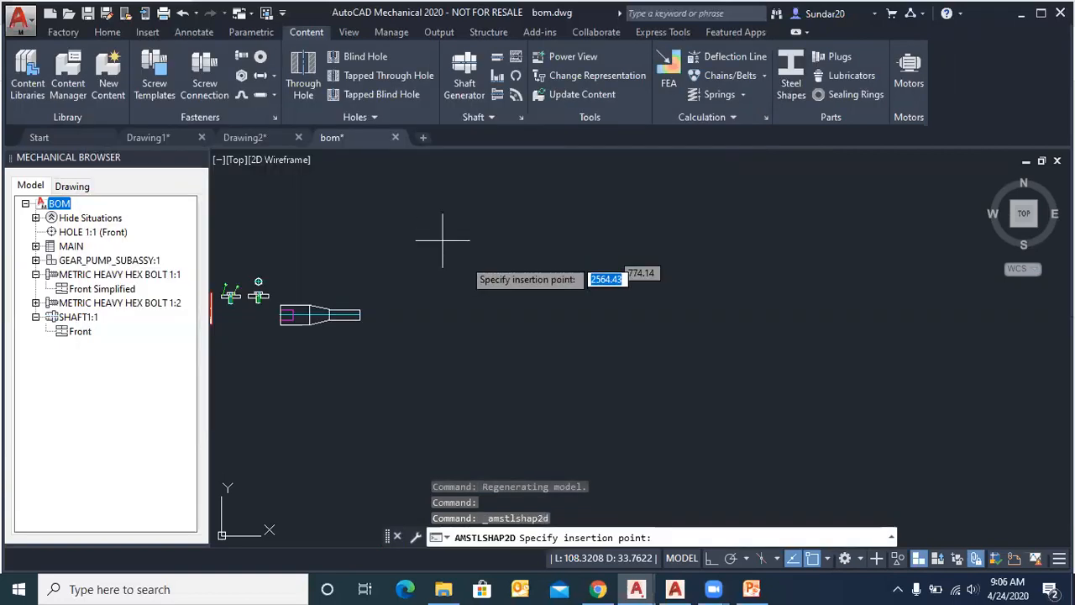
Step: Place the ANSI HP steel shape in the empty area above the shaft, with its rotation directed straight down using Ortho
{"action": "scroll", "coordinate": [527, 314], "scroll_direction": "down", "scroll_amount": 6}
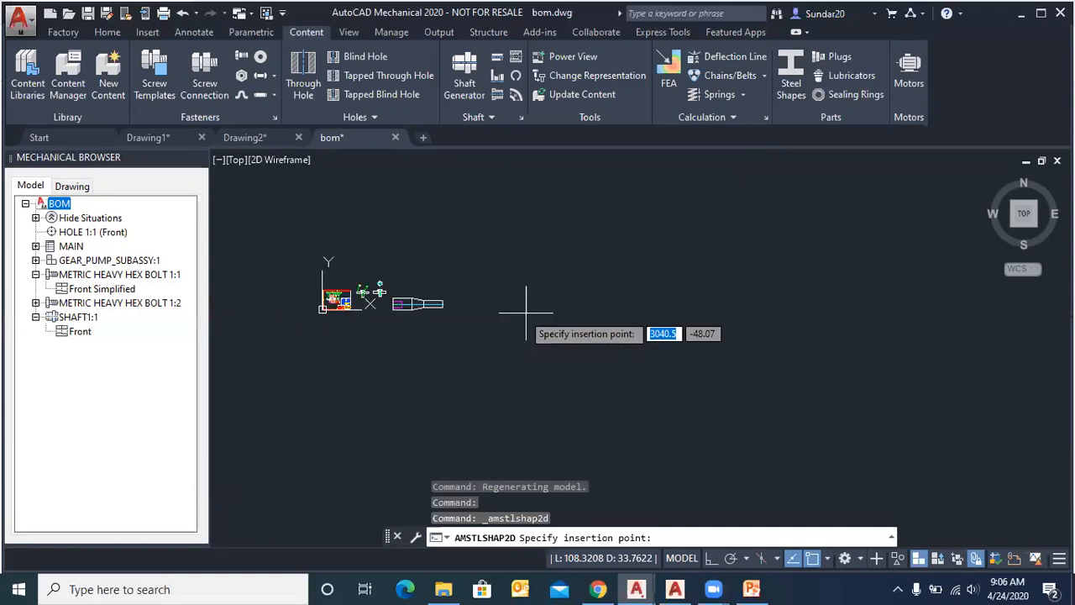
{"action": "scroll", "coordinate": [409, 295], "scroll_direction": "up", "scroll_amount": 2}
{"action": "scroll", "coordinate": [411, 229], "scroll_direction": "up", "scroll_amount": 2}
{"action": "scroll", "coordinate": [386, 252], "scroll_direction": "up", "scroll_amount": 2}
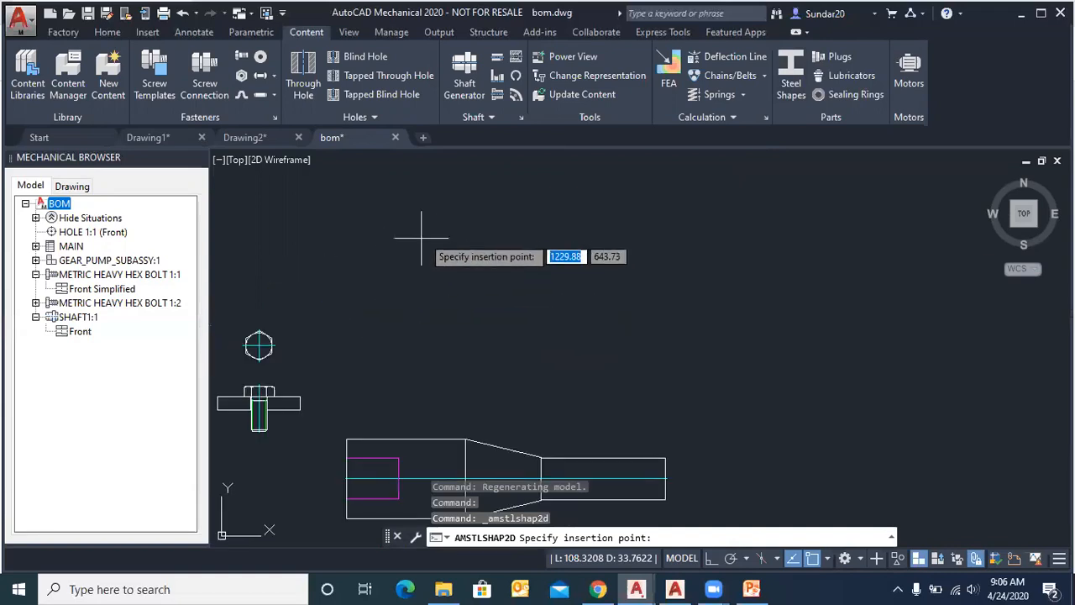
{"action": "scroll", "coordinate": [428, 366], "scroll_direction": "down", "scroll_amount": 4}
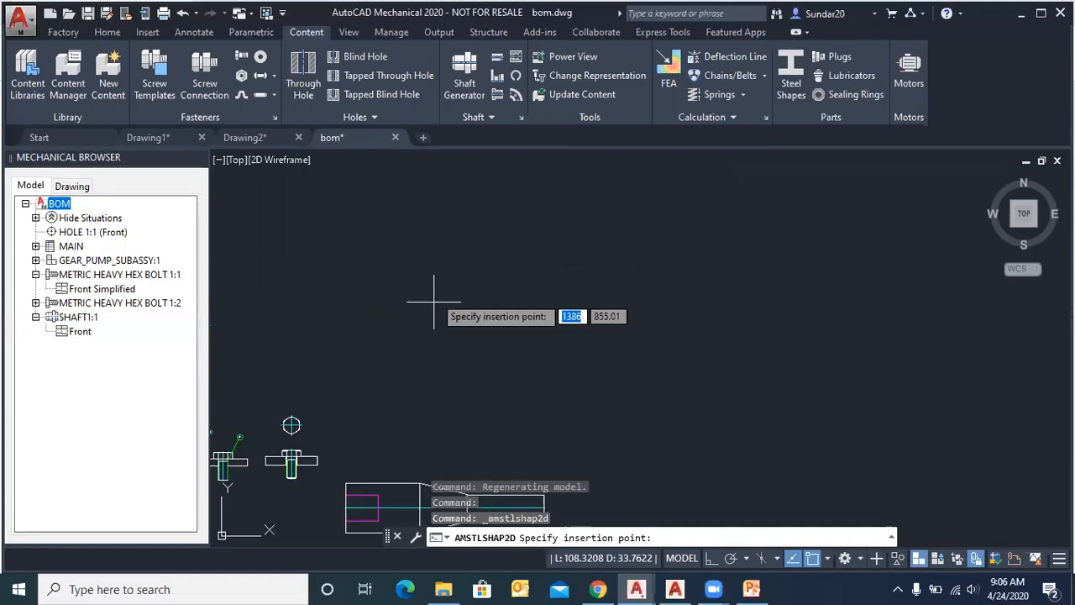
{"action": "left_click", "coordinate": [441, 250]}
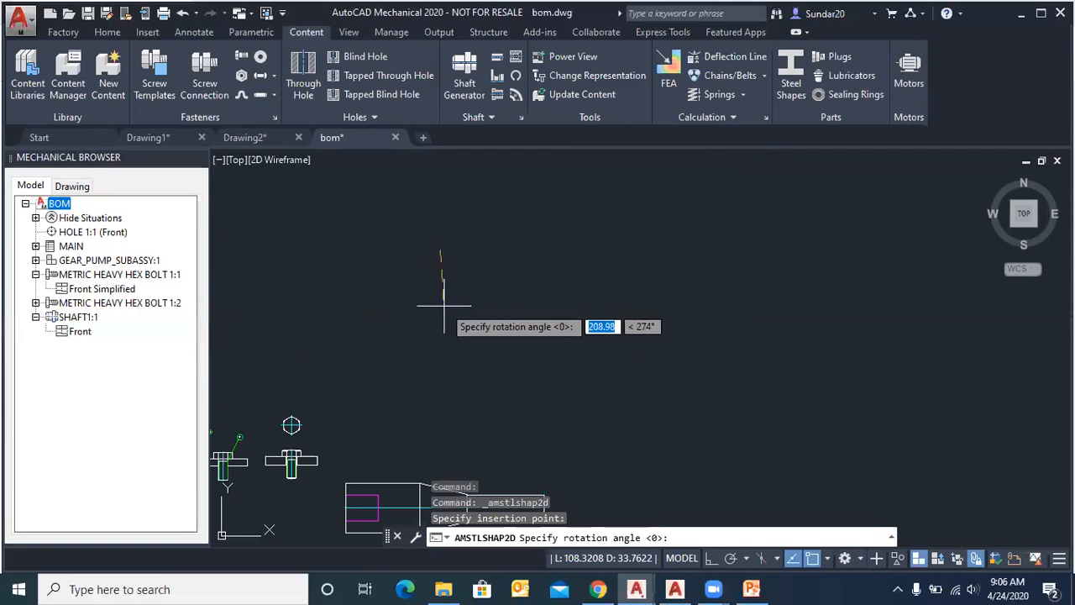
{"action": "key", "text": "F8"}
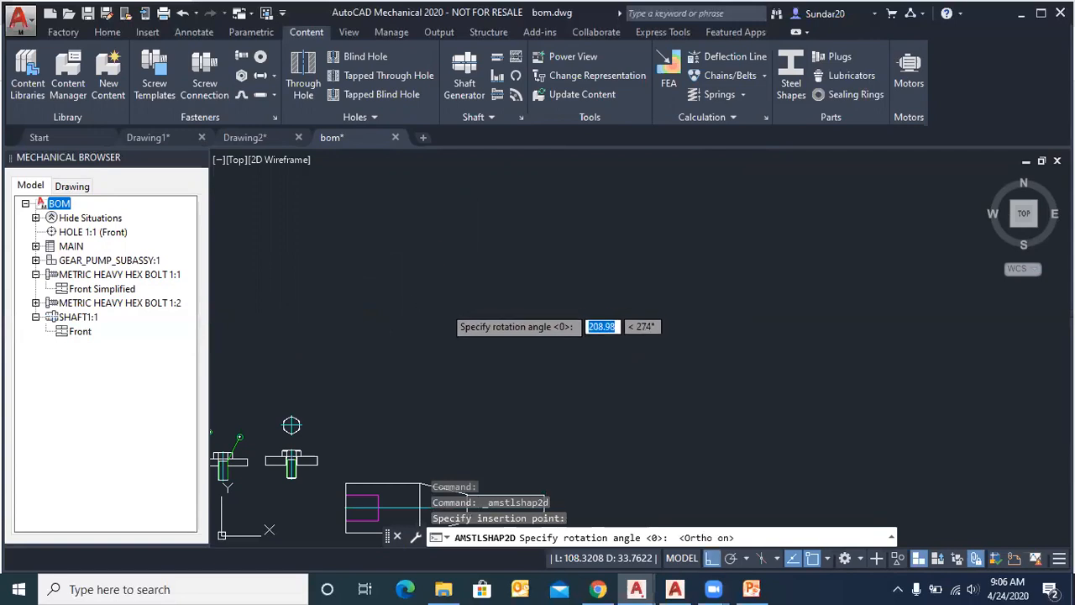
{"action": "left_click", "coordinate": [437, 312]}
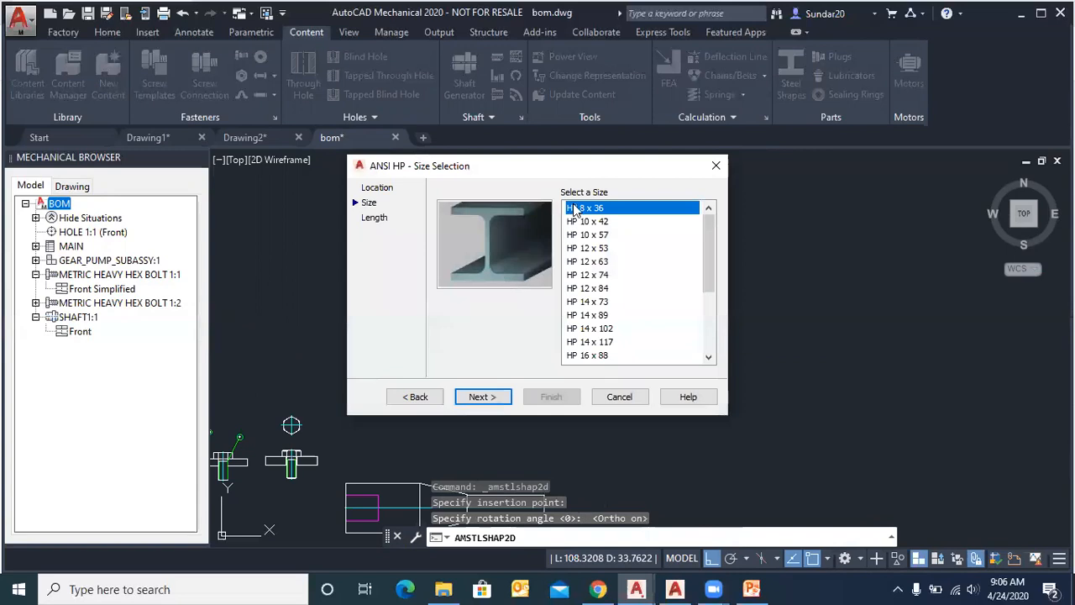
Step: Set the ANSI HP steel shape to size HP 16 x 162 with length 1000 and finish inserting it
{"action": "scroll", "coordinate": [657, 333], "scroll_direction": "down", "scroll_amount": 2}
{"action": "scroll", "coordinate": [590, 278], "scroll_direction": "down", "scroll_amount": 1}
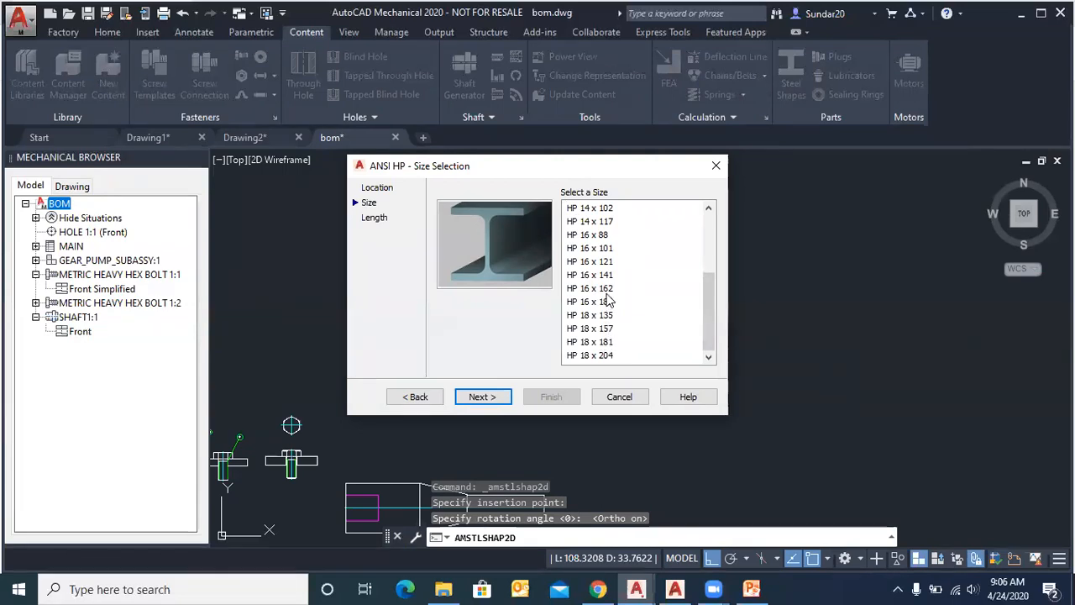
{"action": "left_click", "coordinate": [606, 290]}
{"action": "left_click", "coordinate": [492, 399]}
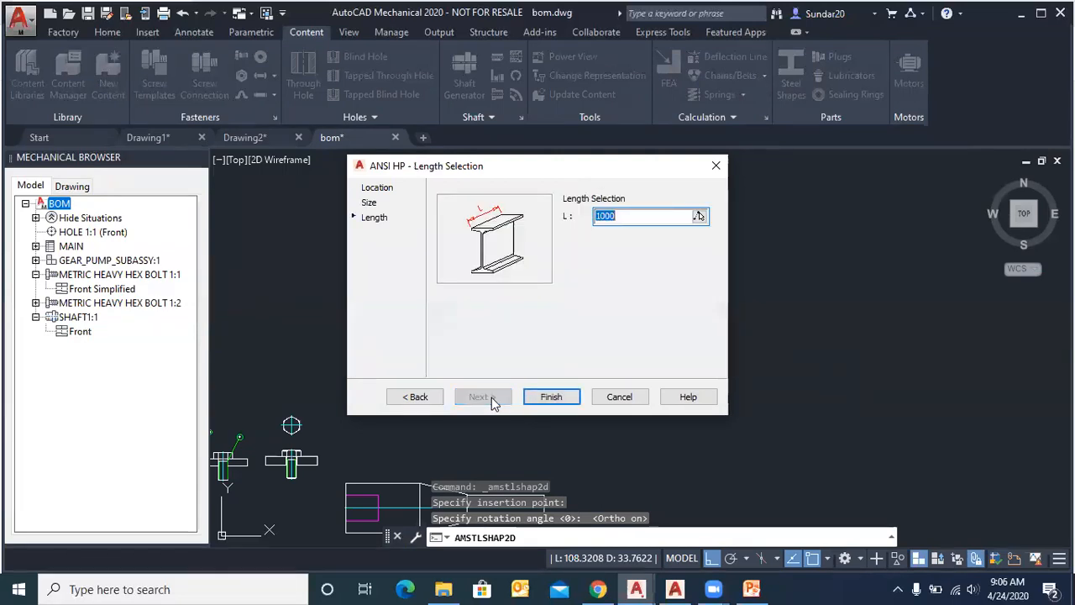
{"action": "left_click", "coordinate": [551, 397]}
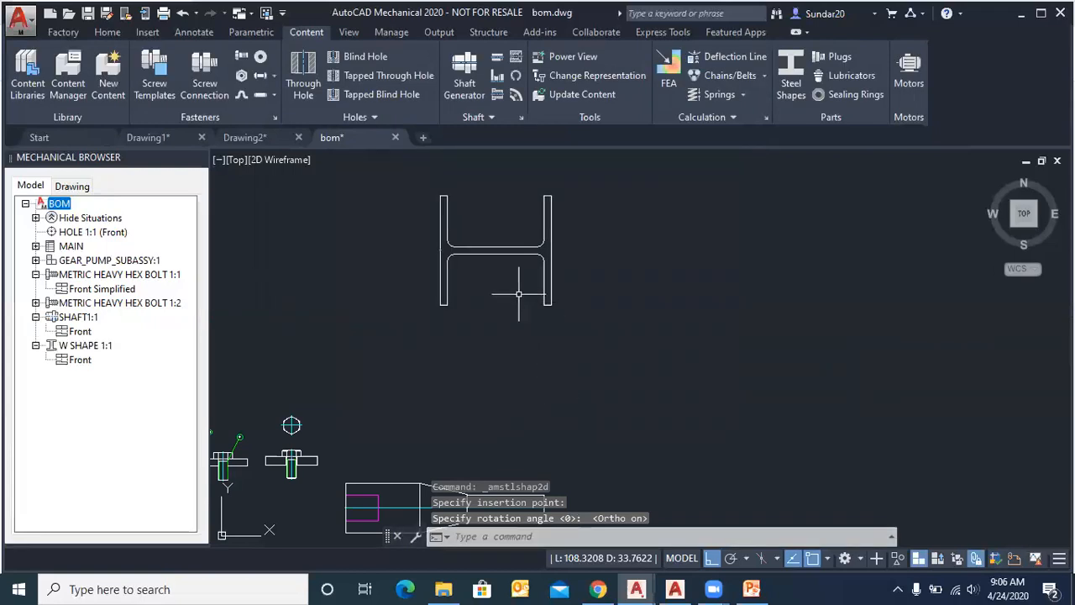
{"action": "scroll", "coordinate": [462, 303], "scroll_direction": "down", "scroll_amount": 4}
{"action": "scroll", "coordinate": [493, 263], "scroll_direction": "up", "scroll_amount": 4}
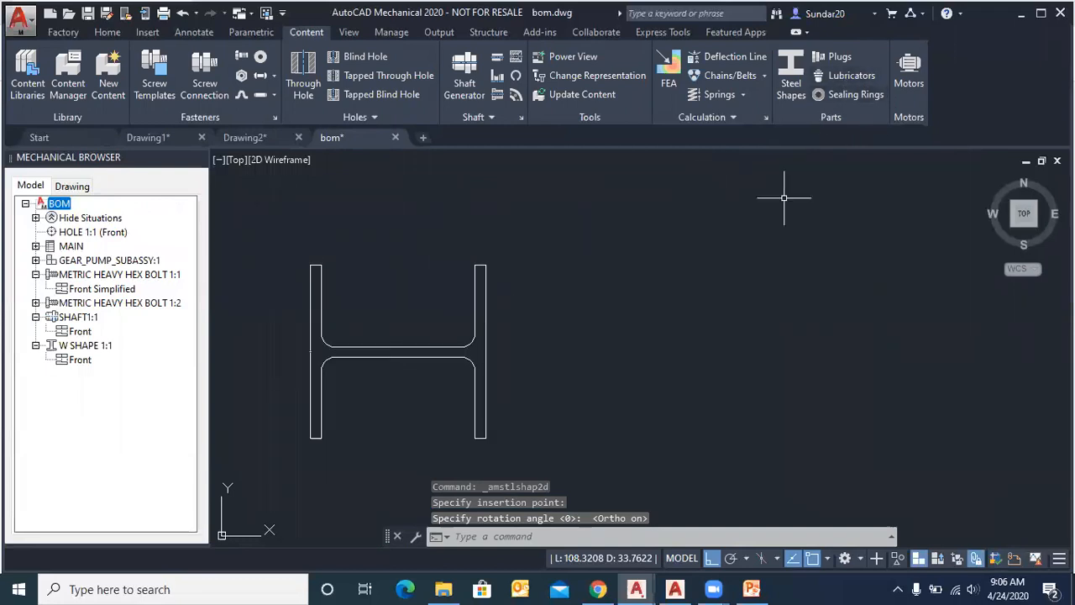
Step: Calculate the moment of inertia of the HP steel shape from an interior point in its web, accepting the filled area
{"action": "scroll", "coordinate": [337, 356], "scroll_direction": "up", "scroll_amount": 2}
{"action": "scroll", "coordinate": [379, 358], "scroll_direction": "down", "scroll_amount": 2}
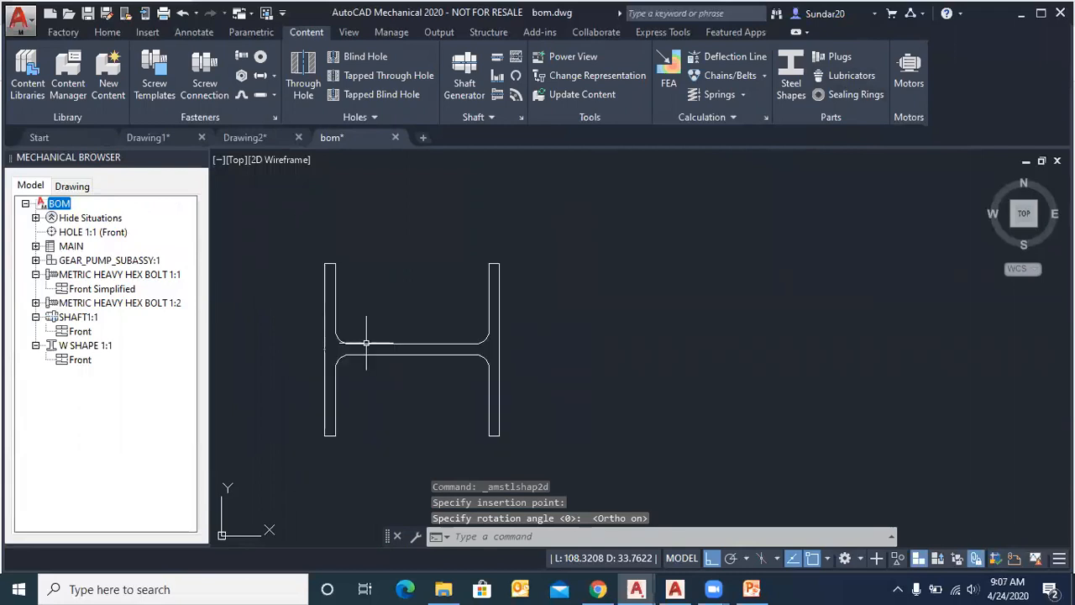
{"action": "scroll", "coordinate": [349, 308], "scroll_direction": "down", "scroll_amount": 4}
{"action": "scroll", "coordinate": [389, 346], "scroll_direction": "up", "scroll_amount": 2}
{"action": "scroll", "coordinate": [324, 306], "scroll_direction": "up", "scroll_amount": 2}
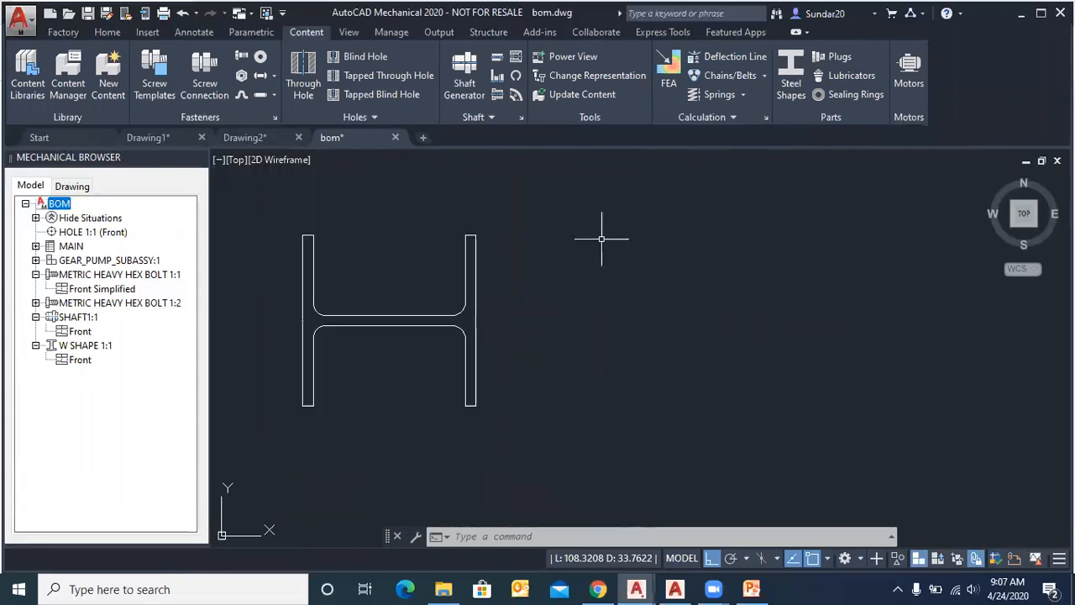
{"action": "left_click", "coordinate": [737, 114]}
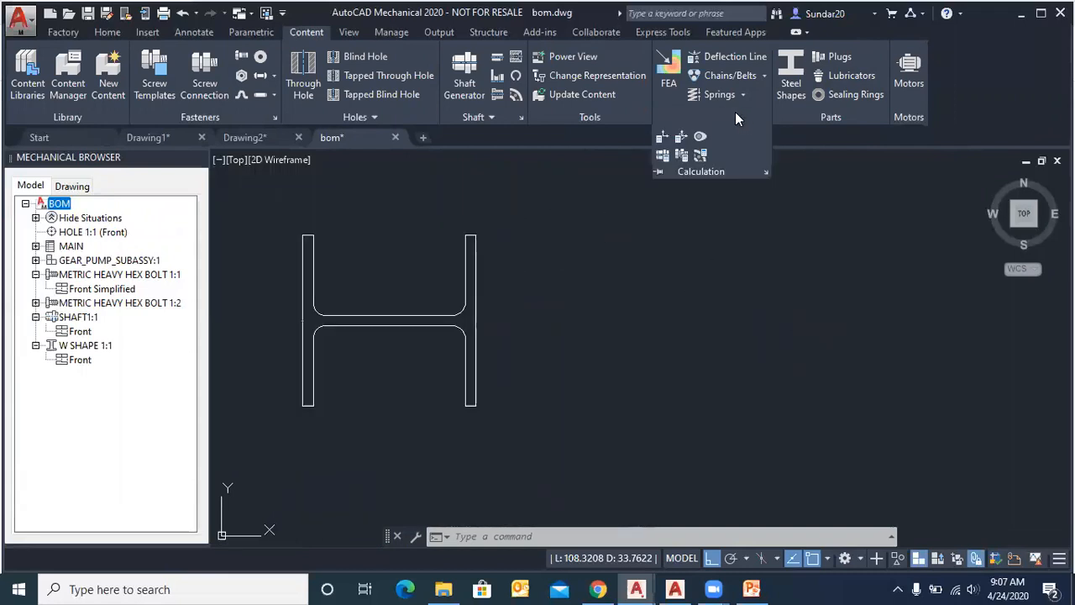
{"action": "left_click", "coordinate": [664, 145]}
{"action": "scroll", "coordinate": [298, 319], "scroll_direction": "up", "scroll_amount": 3}
{"action": "left_click", "coordinate": [384, 326]}
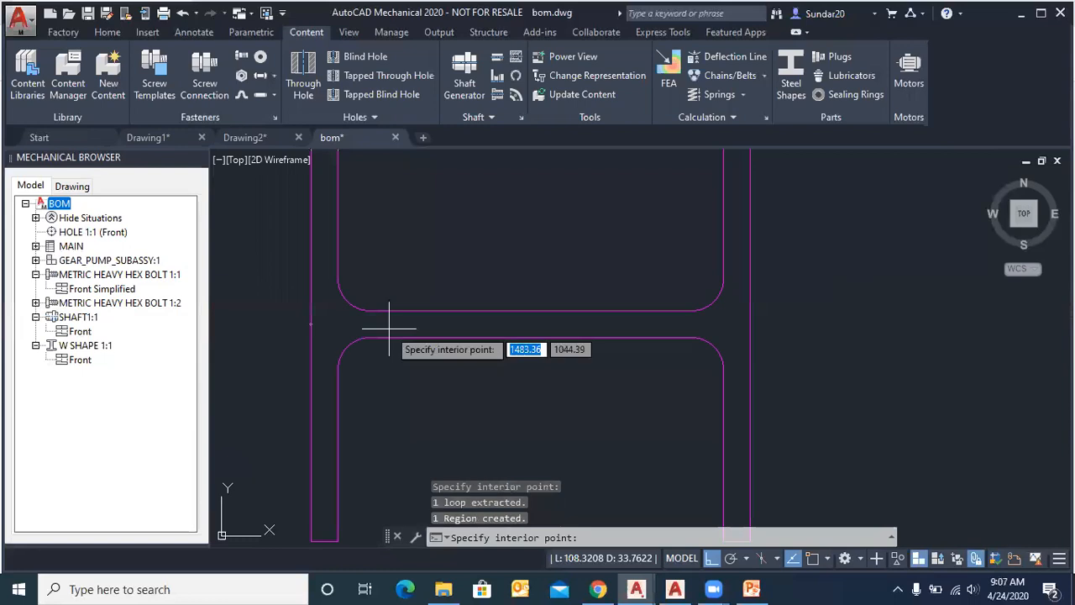
{"action": "scroll", "coordinate": [389, 329], "scroll_direction": "down", "scroll_amount": 3}
{"action": "key", "text": "Return"}
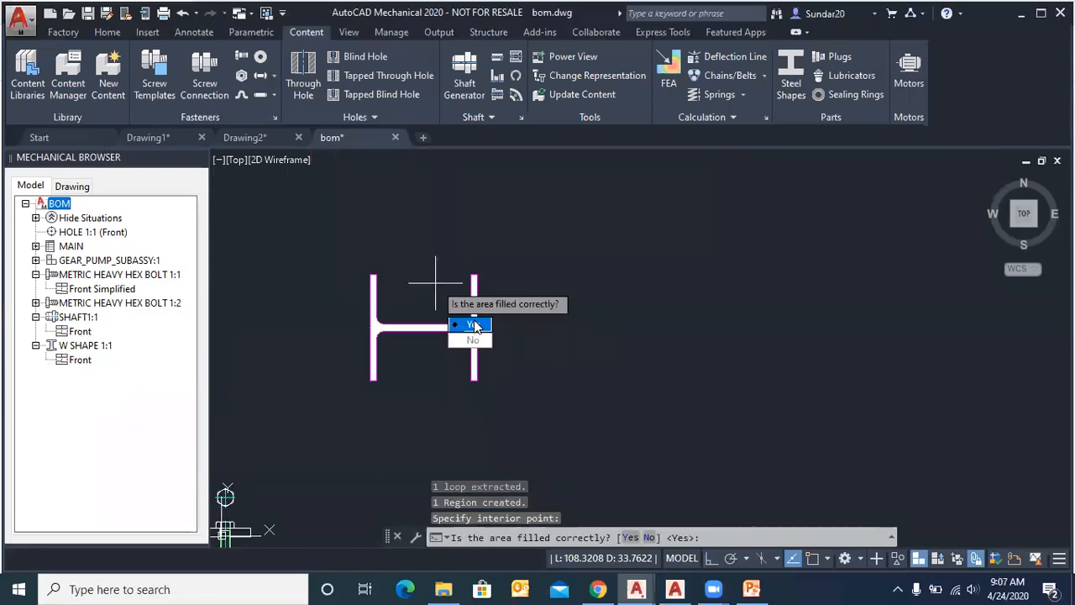
{"action": "key", "text": "Return"}
Step: Direct the load forces horizontally to the right along the section's web and enter the description "I setion"
{"action": "scroll", "coordinate": [458, 290], "scroll_direction": "down", "scroll_amount": 2}
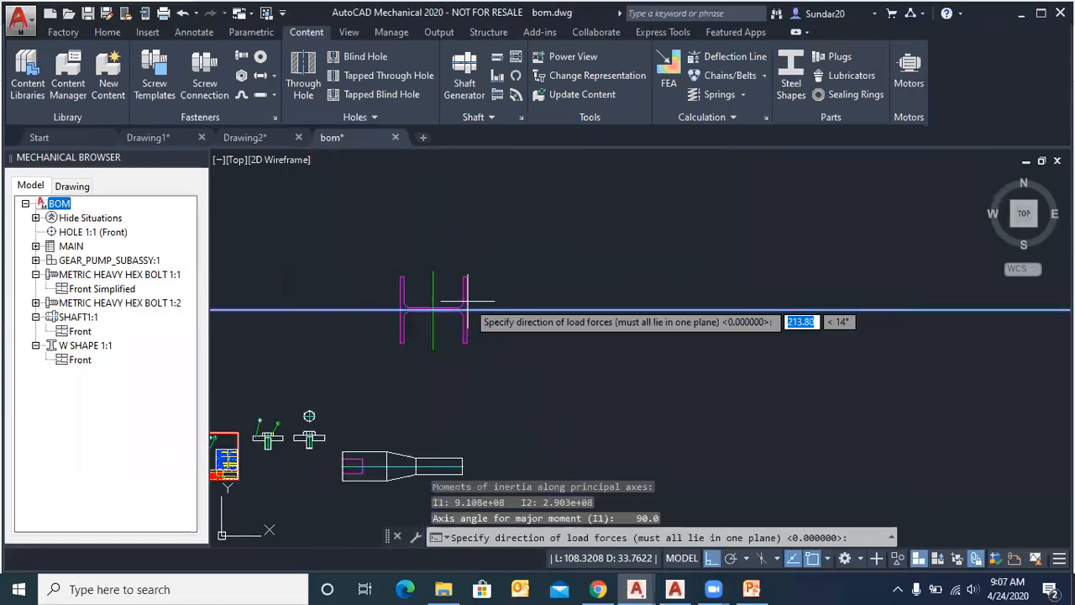
{"action": "scroll", "coordinate": [466, 302], "scroll_direction": "up", "scroll_amount": 5}
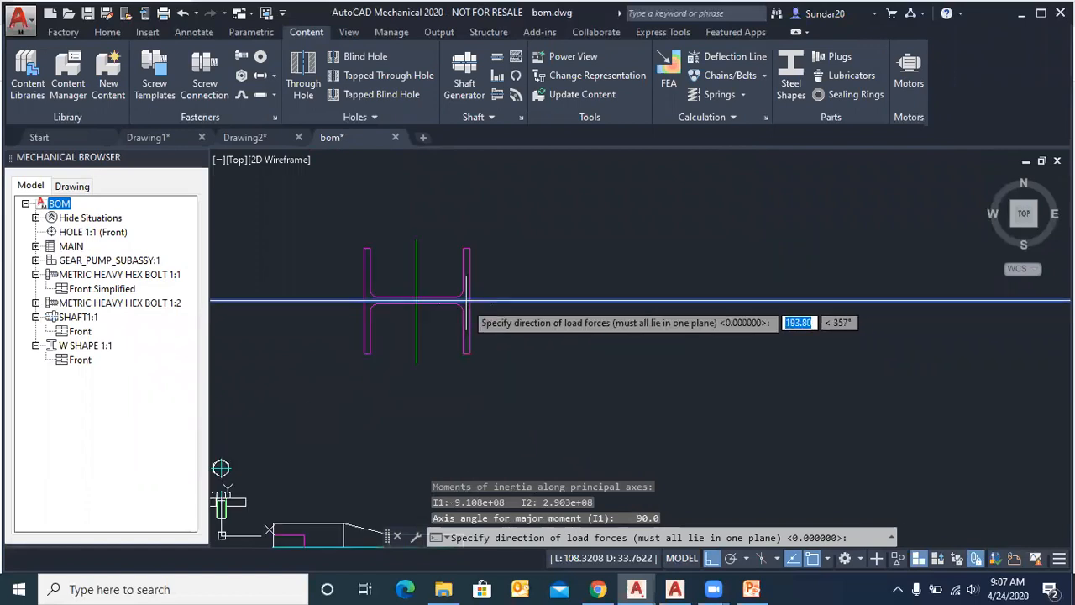
{"action": "left_click", "coordinate": [508, 295]}
{"action": "scroll", "coordinate": [509, 293], "scroll_direction": "up", "scroll_amount": 4}
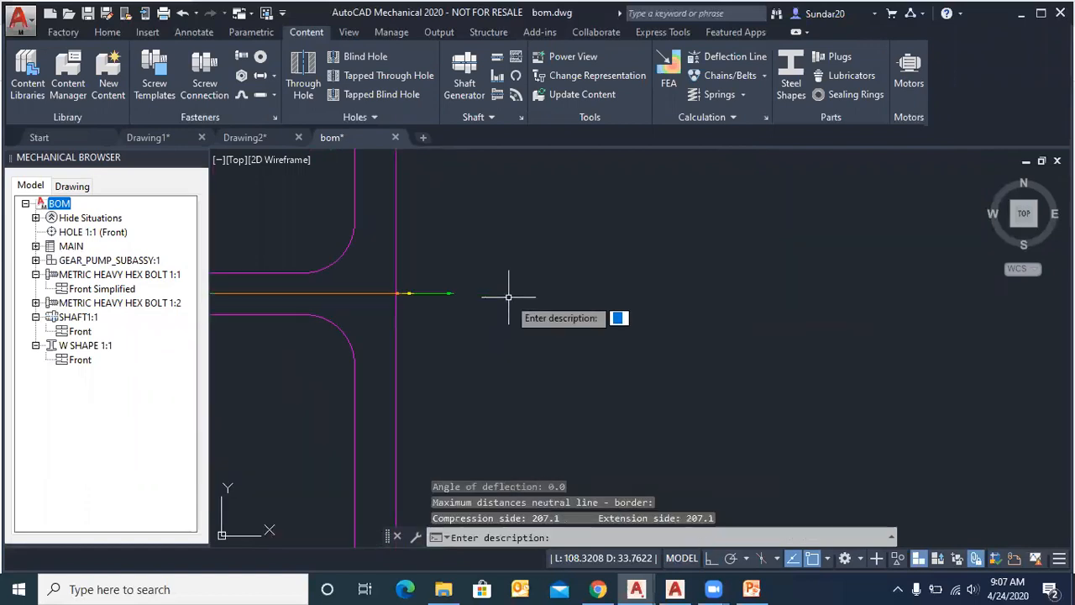
{"action": "scroll", "coordinate": [438, 294], "scroll_direction": "down", "scroll_amount": 2}
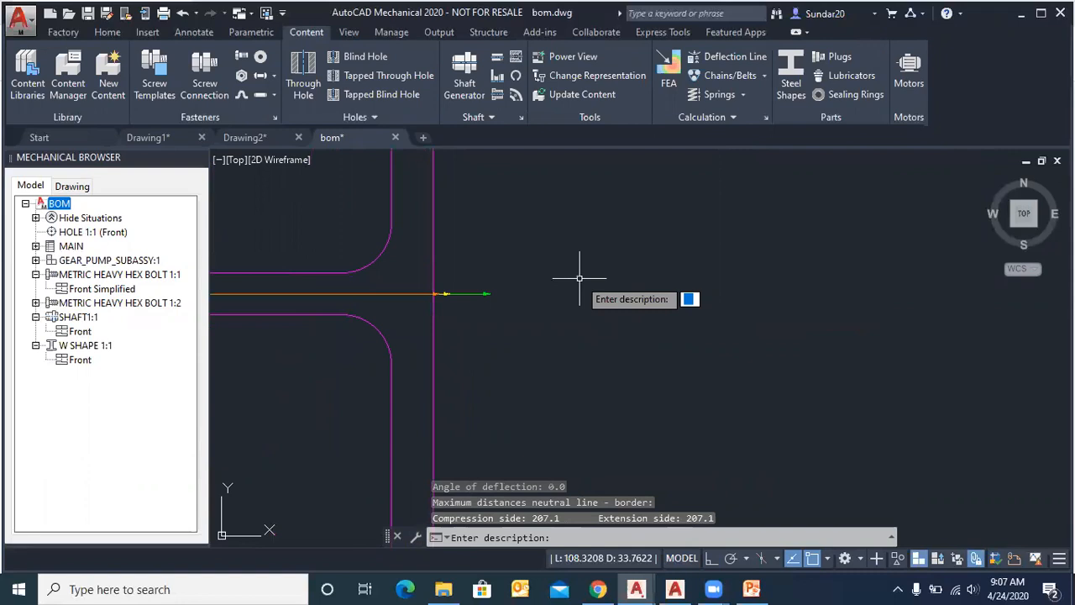
{"action": "type", "text": "mI setion"}
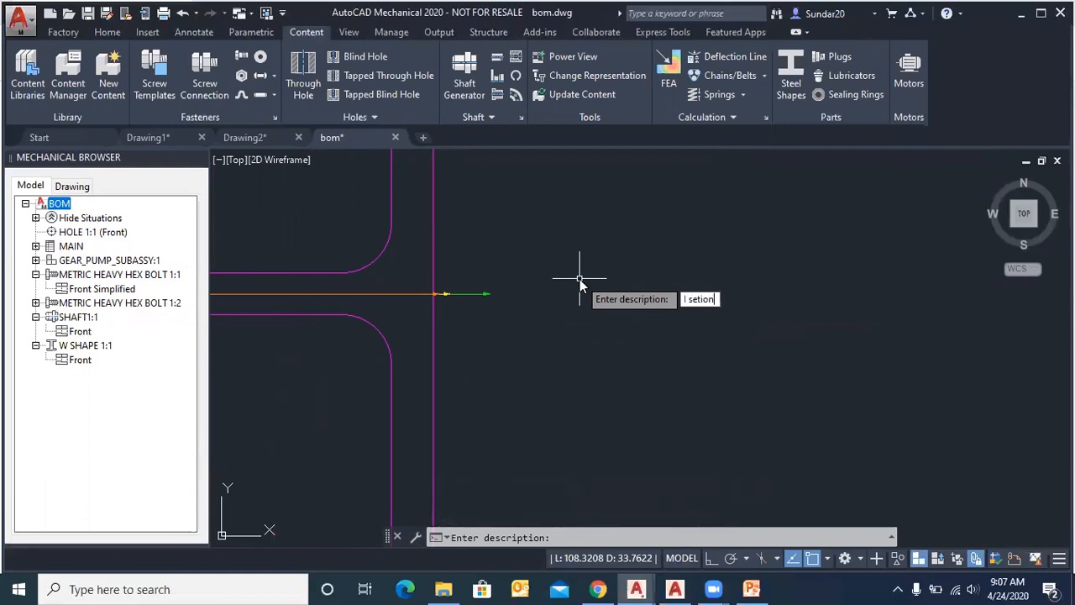
{"action": "key", "text": "Return"}
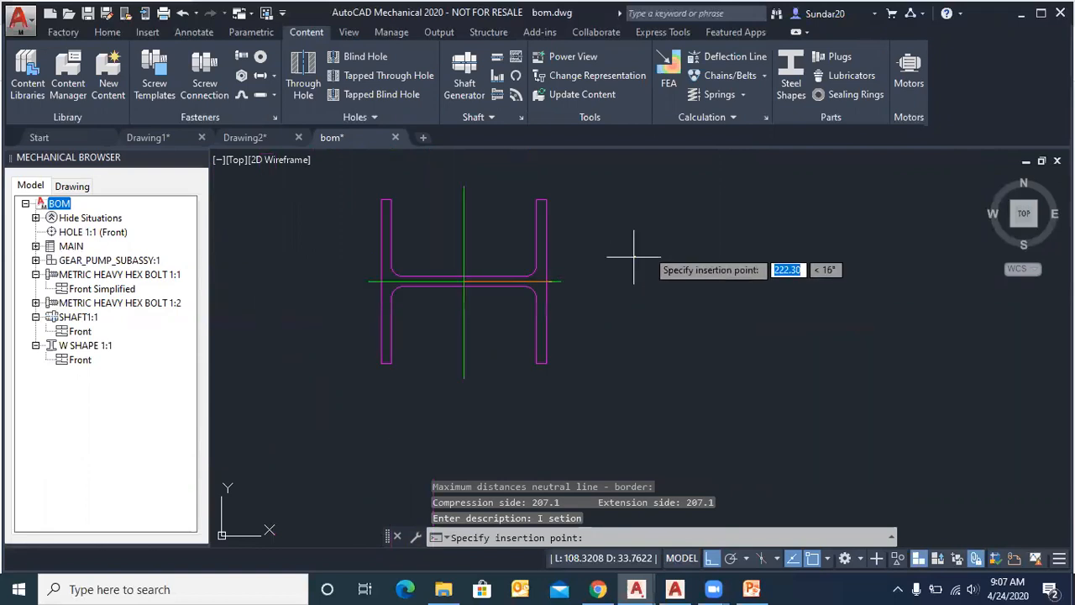
Step: Place the moment of inertia results table in the empty area above the steel section and view its values
{"action": "scroll", "coordinate": [586, 277], "scroll_direction": "down", "scroll_amount": 3}
{"action": "scroll", "coordinate": [585, 277], "scroll_direction": "up", "scroll_amount": 3}
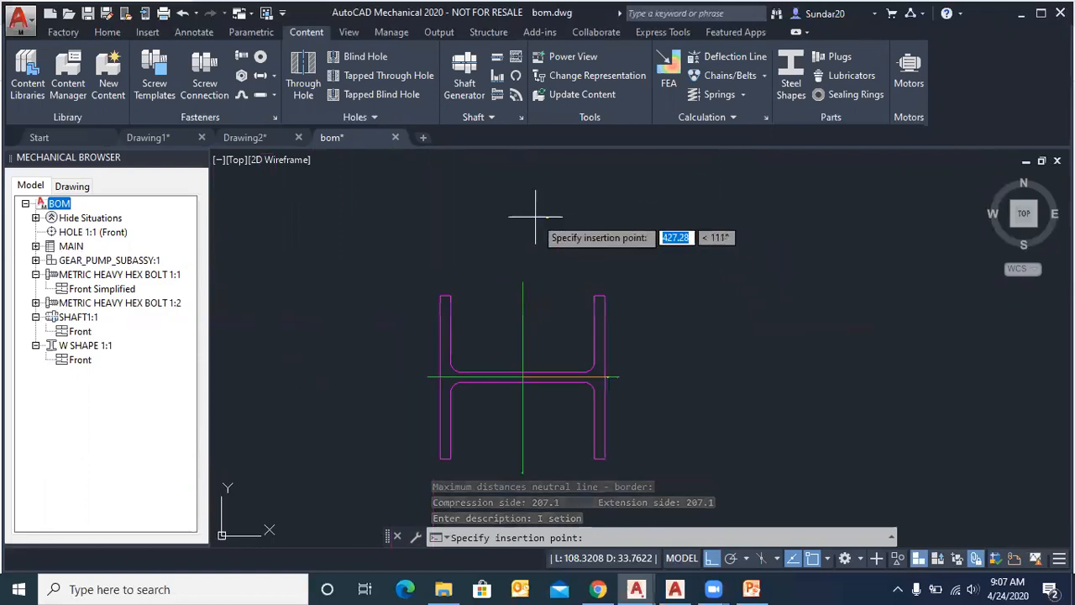
{"action": "left_click", "coordinate": [471, 227]}
{"action": "scroll", "coordinate": [499, 232], "scroll_direction": "up", "scroll_amount": 1}
{"action": "scroll", "coordinate": [459, 215], "scroll_direction": "down", "scroll_amount": 3}
{"action": "scroll", "coordinate": [459, 233], "scroll_direction": "up", "scroll_amount": 5}
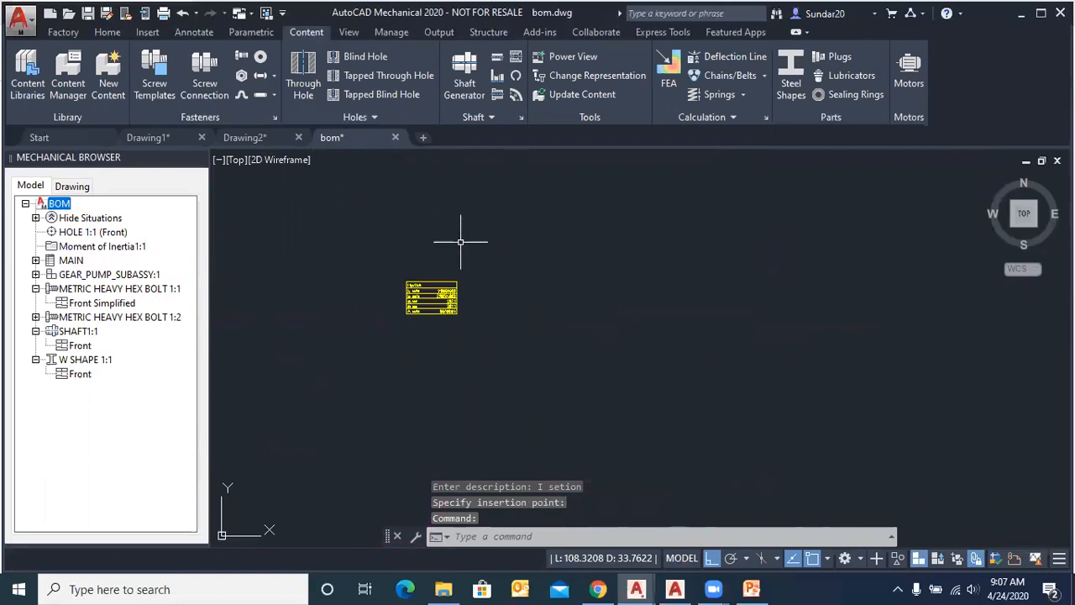
{"action": "scroll", "coordinate": [453, 283], "scroll_direction": "down", "scroll_amount": 2}
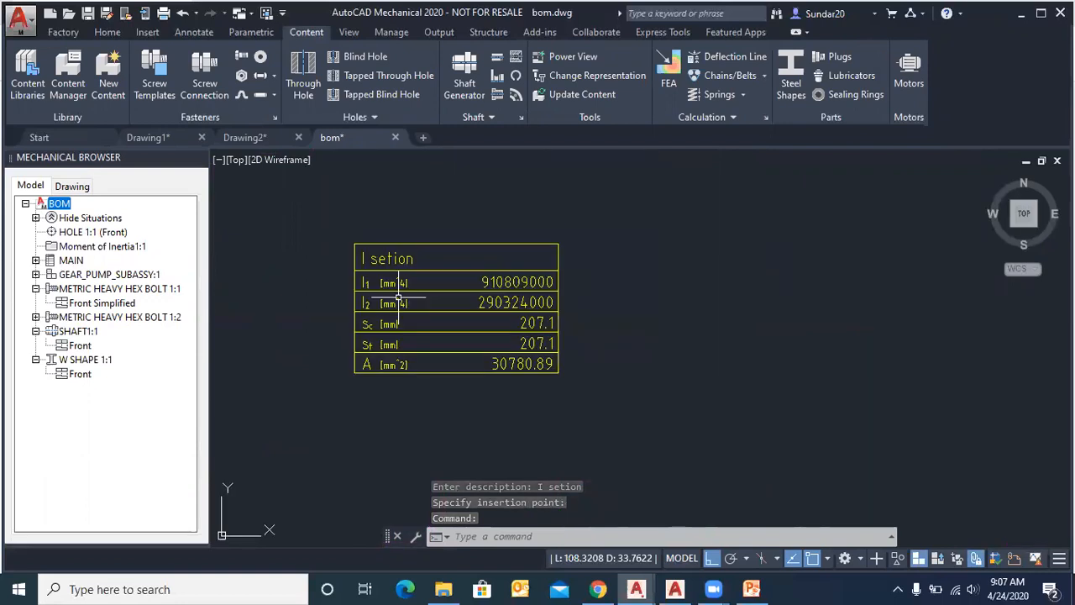
Step: Scale up the moment of inertia table freehand from a base point near its lower-right corner
{"action": "left_click", "coordinate": [319, 216]}
{"action": "left_click", "coordinate": [747, 461]}
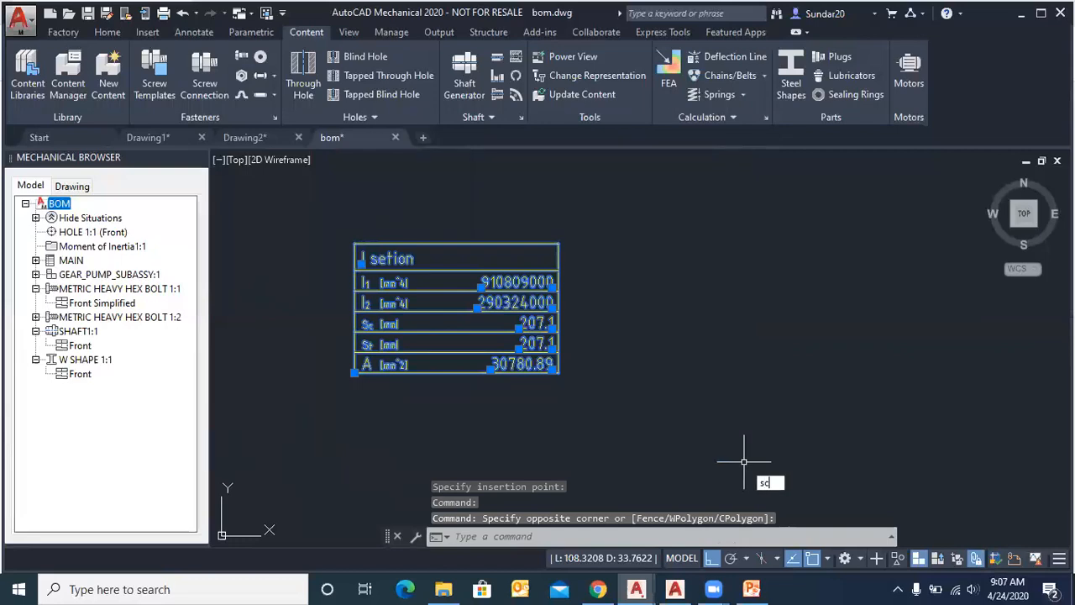
{"action": "key", "text": "Return"}
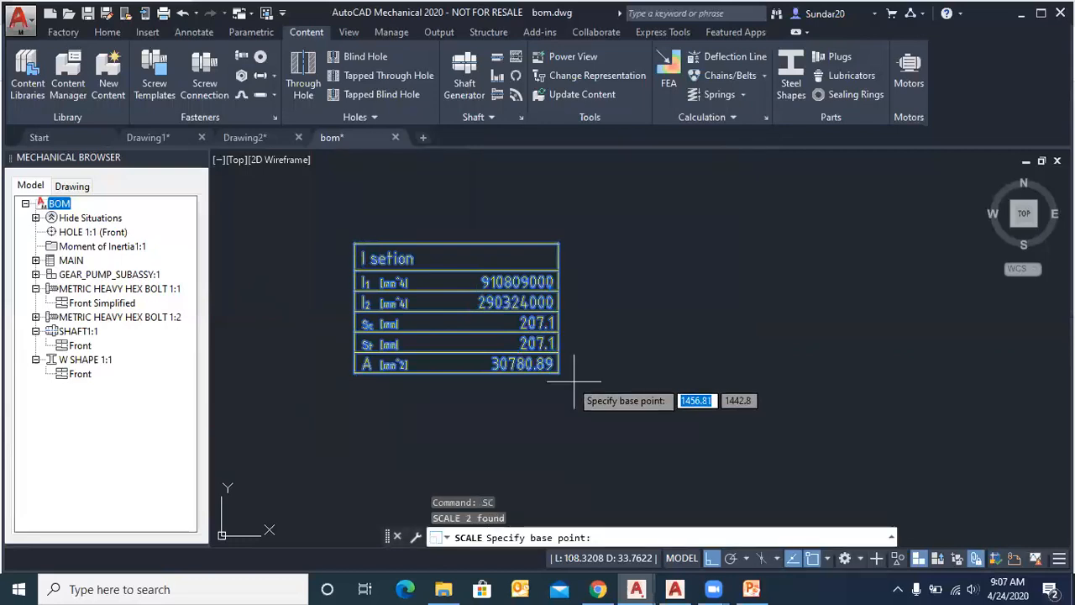
{"action": "left_click", "coordinate": [578, 378]}
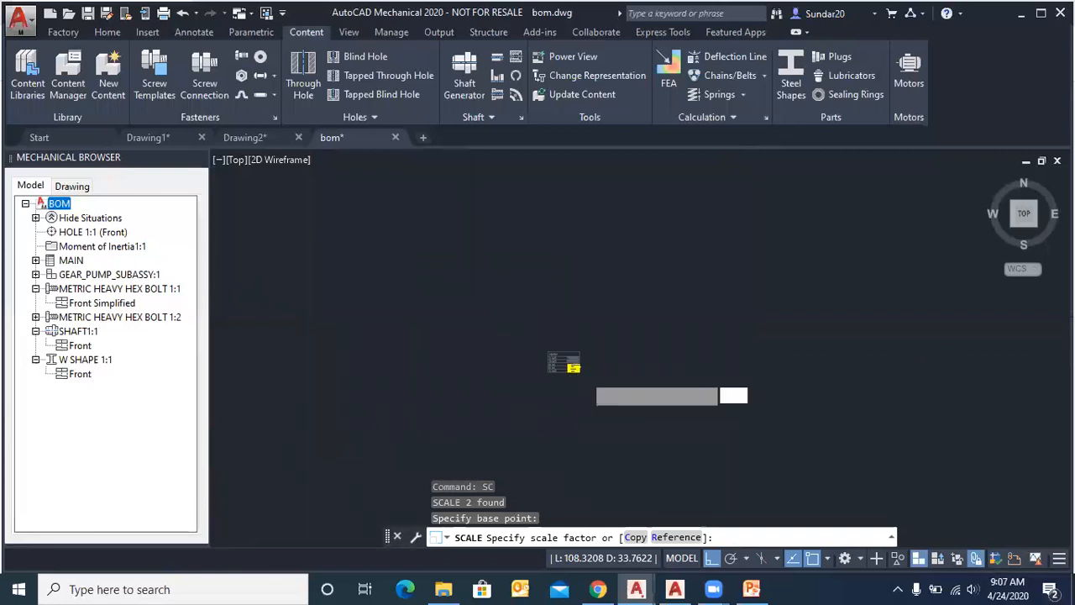
{"action": "left_click", "coordinate": [660, 426]}
{"action": "scroll", "coordinate": [668, 384], "scroll_direction": "up", "scroll_amount": 4}
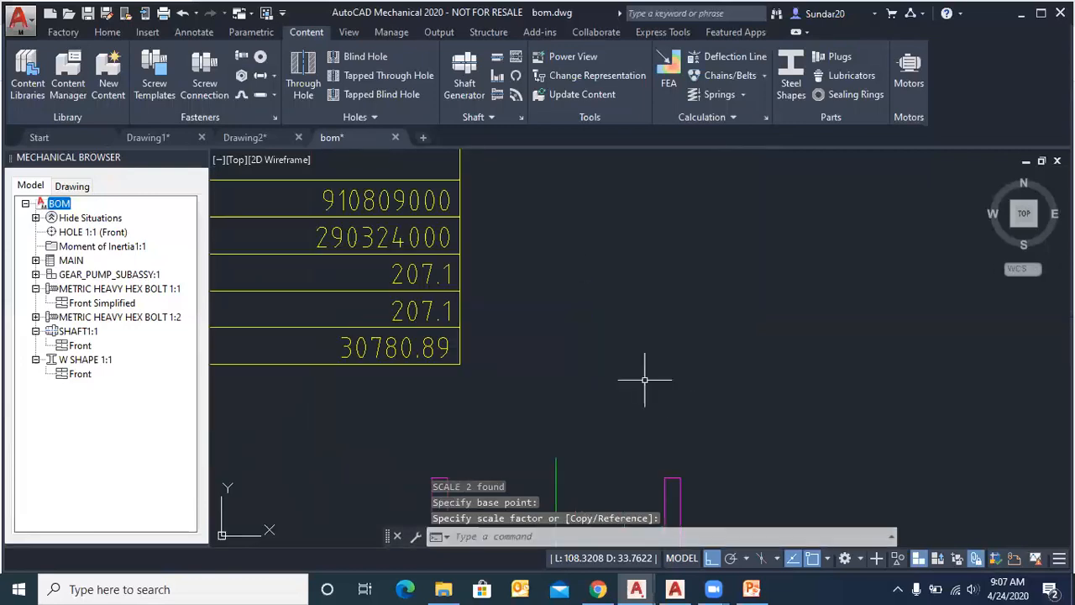
{"action": "scroll", "coordinate": [516, 341], "scroll_direction": "down", "scroll_amount": 4}
{"action": "scroll", "coordinate": [524, 440], "scroll_direction": "up", "scroll_amount": 2}
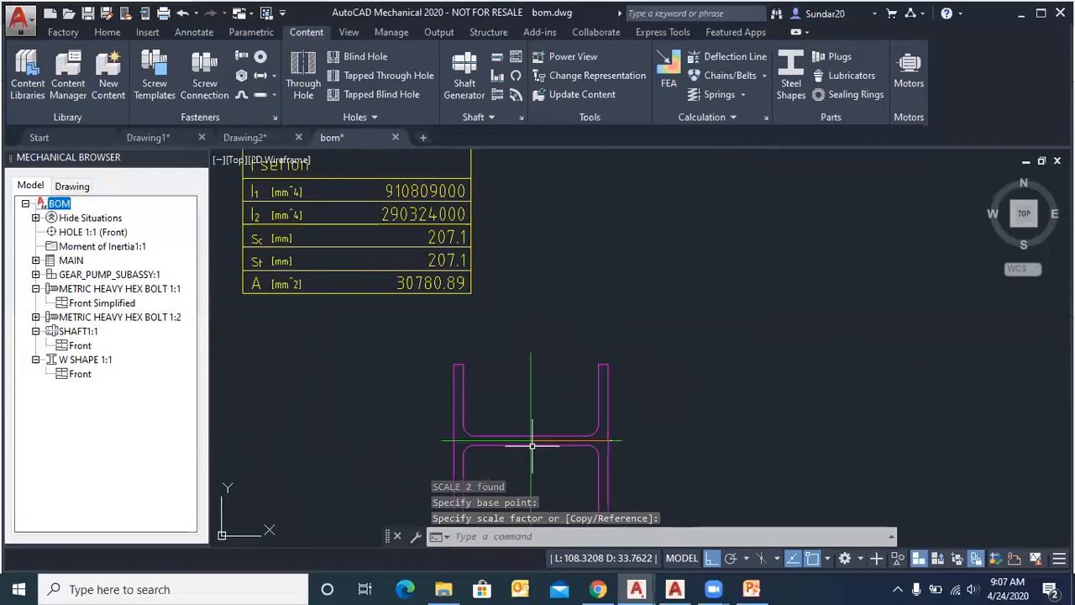
Step: Draw a horizontal line in the empty area to the right of the table and steel section with Ortho on
{"action": "scroll", "coordinate": [589, 439], "scroll_direction": "up", "scroll_amount": 6}
{"action": "scroll", "coordinate": [589, 440], "scroll_direction": "up", "scroll_amount": 4}
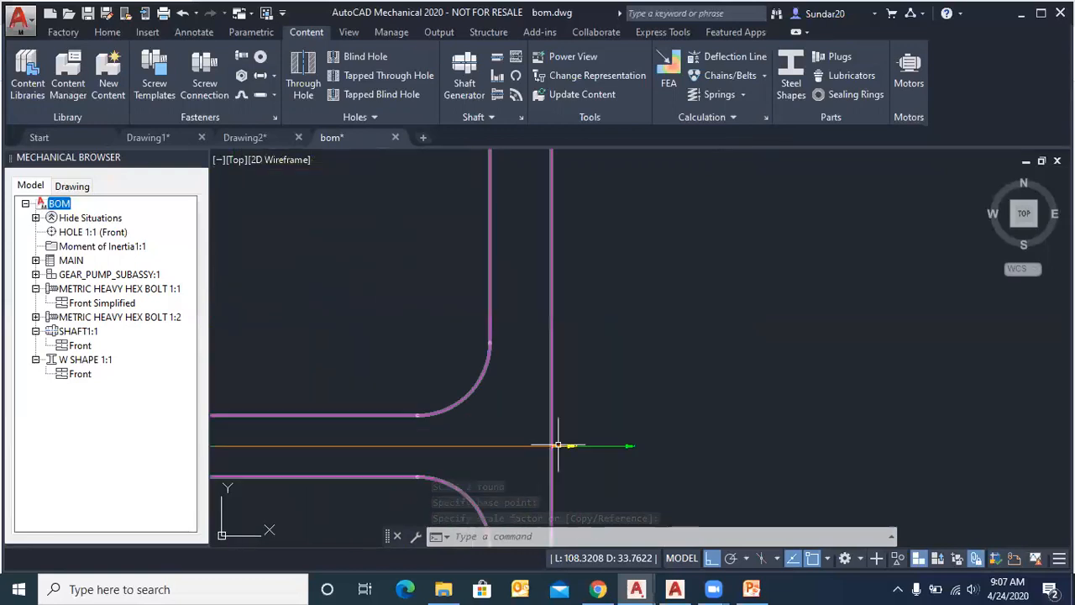
{"action": "scroll", "coordinate": [493, 396], "scroll_direction": "down", "scroll_amount": 12}
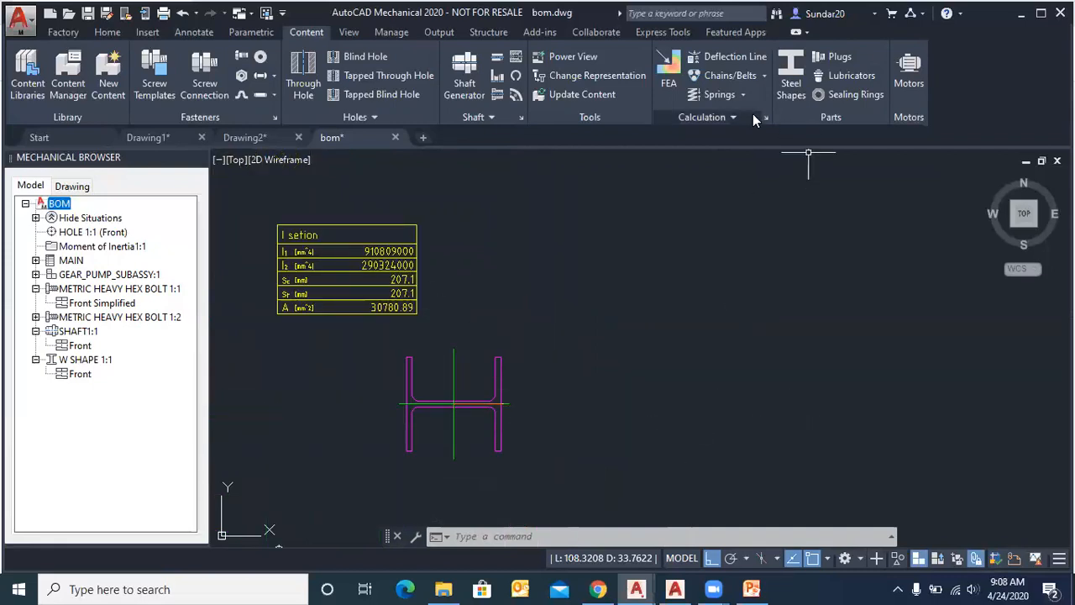
{"action": "left_click", "coordinate": [107, 32]}
{"action": "left_click", "coordinate": [25, 66]}
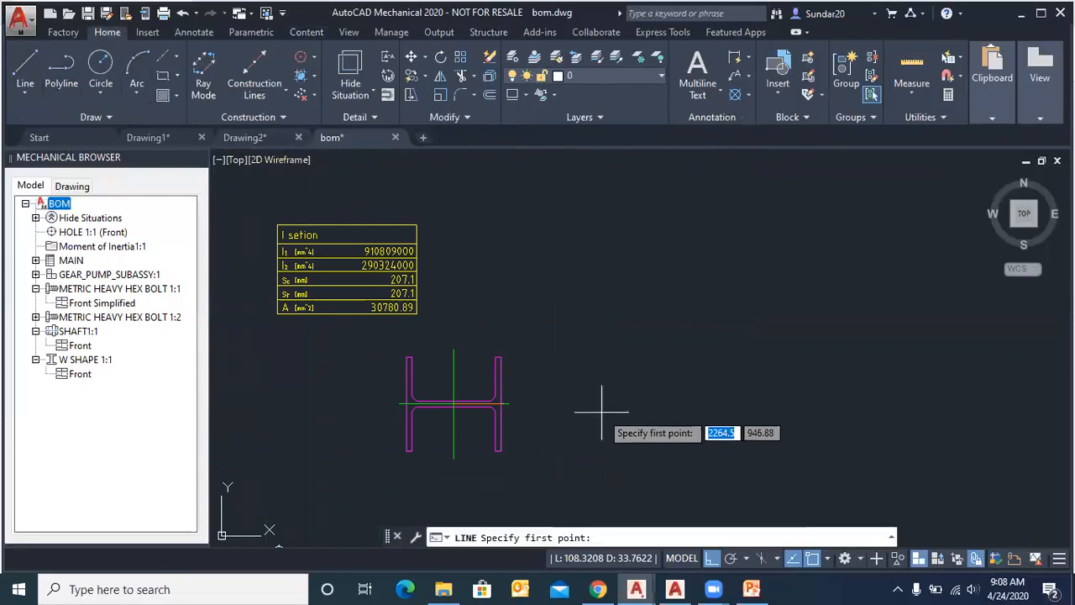
{"action": "left_click", "coordinate": [659, 294]}
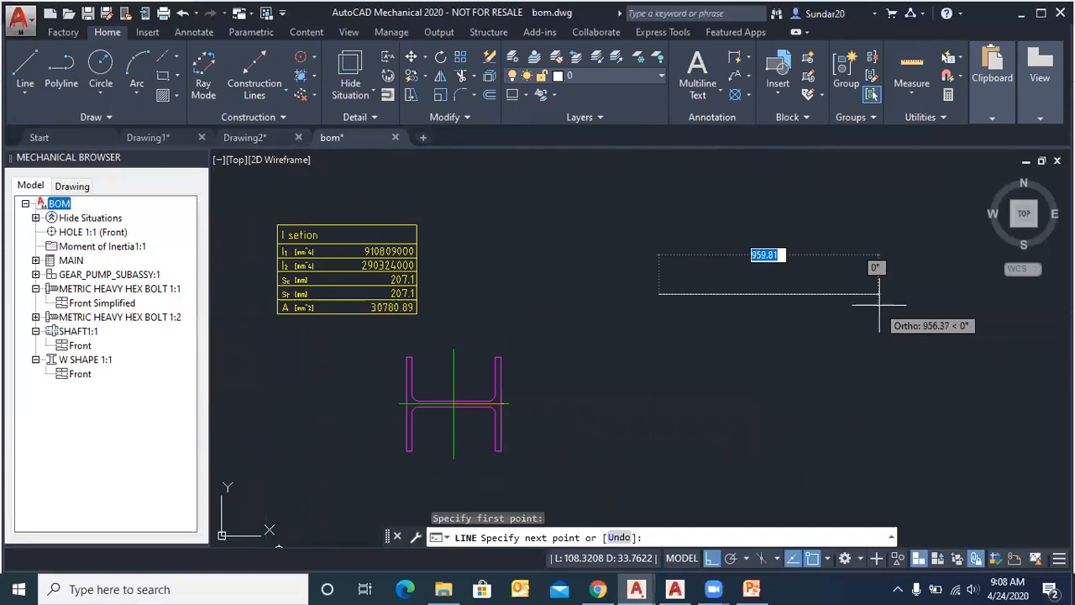
{"action": "left_click", "coordinate": [745, 294]}
{"action": "scroll", "coordinate": [794, 276], "scroll_direction": "up", "scroll_amount": 4}
{"action": "left_click", "coordinate": [793, 275]}
{"action": "scroll", "coordinate": [776, 306], "scroll_direction": "down", "scroll_amount": 6}
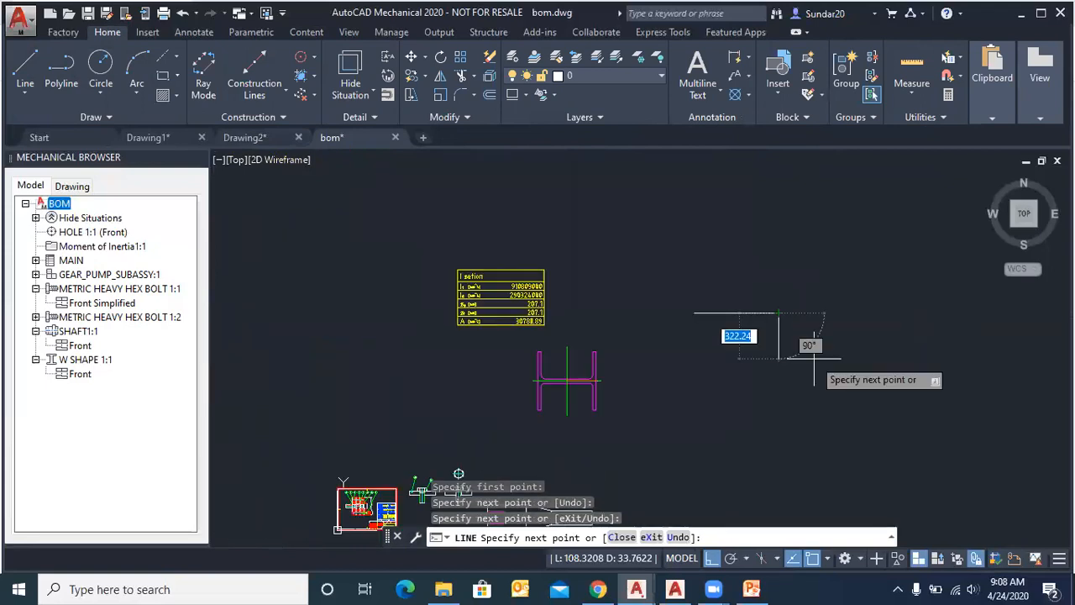
{"action": "key", "text": "Escape"}
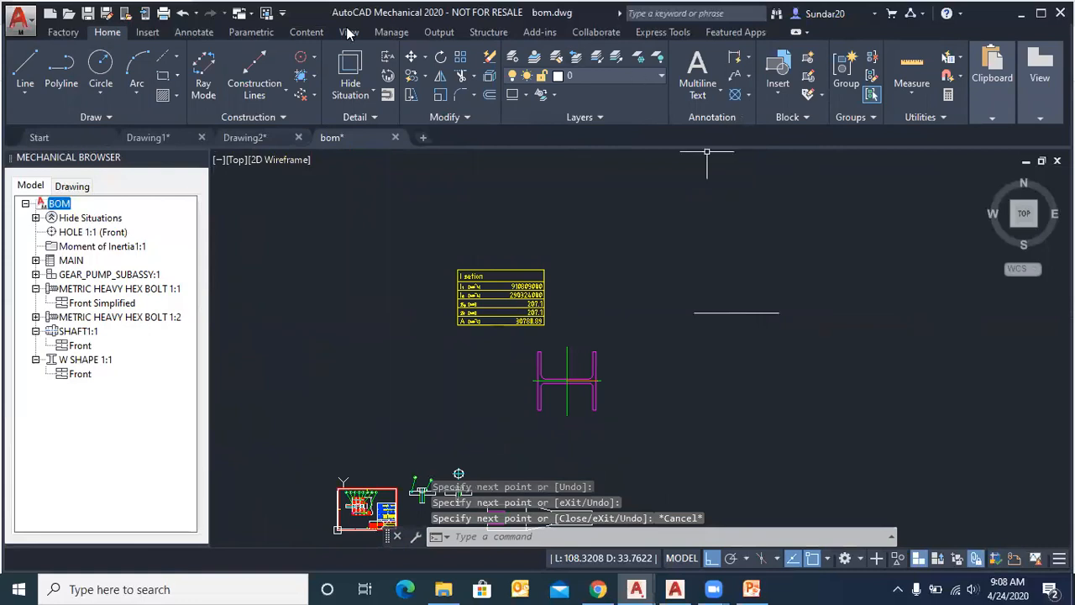
Step: Start a deflection line calculation using the "I setion" moment of inertia block, with the beam running from the horizontal line's left to right endpoint
{"action": "left_click", "coordinate": [309, 32]}
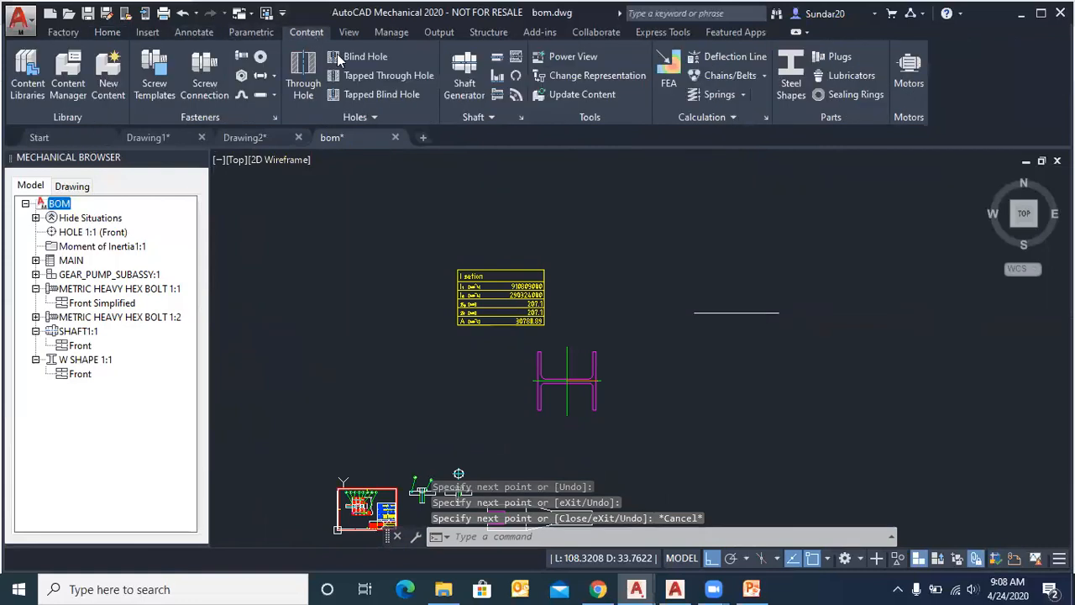
{"action": "left_click", "coordinate": [737, 54]}
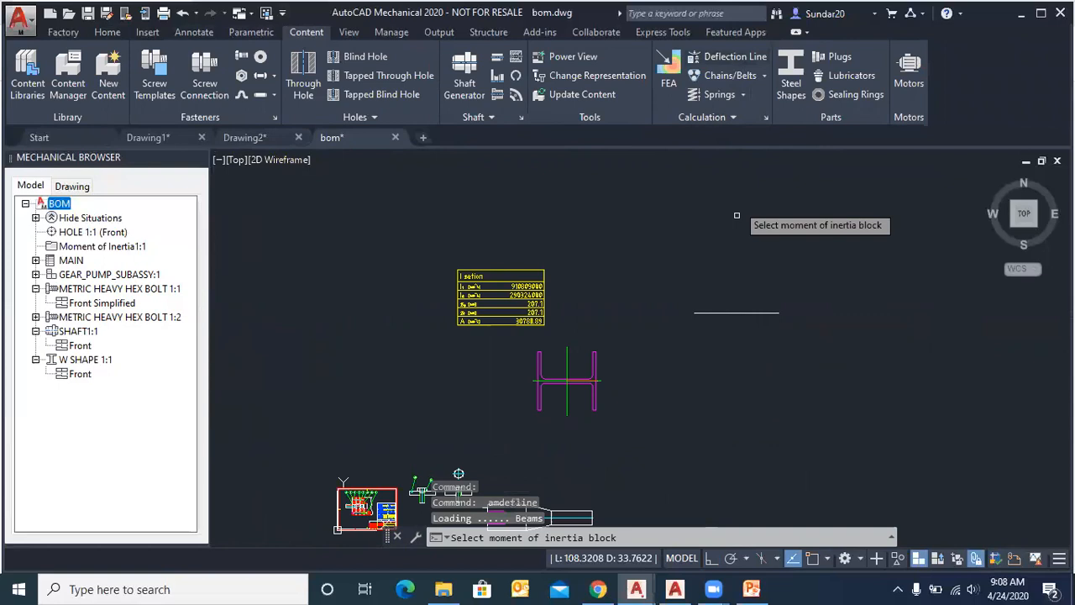
{"action": "scroll", "coordinate": [781, 308], "scroll_direction": "up", "scroll_amount": 2}
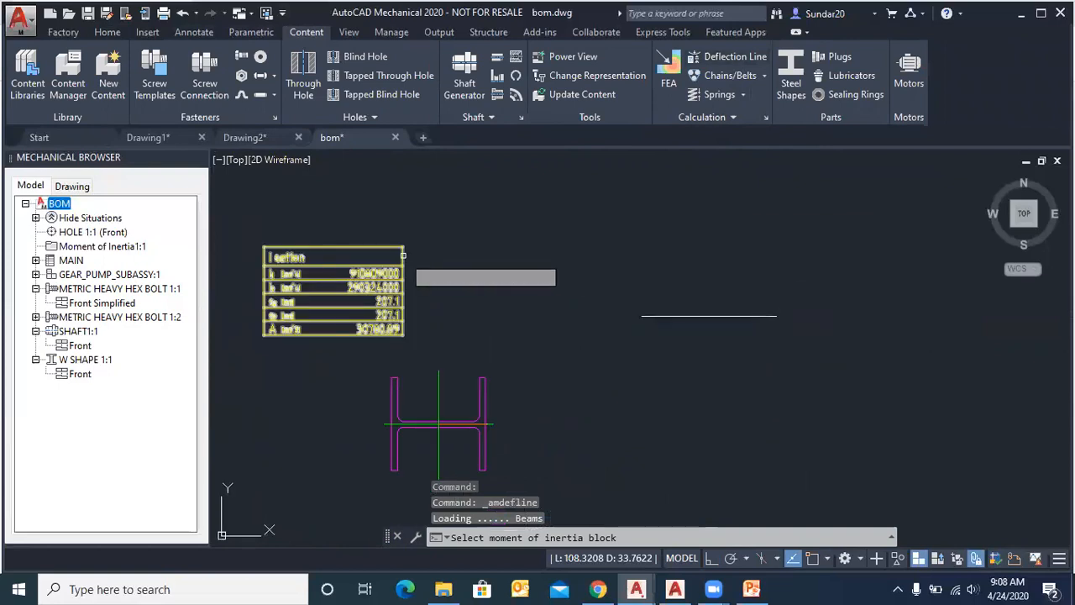
{"action": "left_click", "coordinate": [403, 256]}
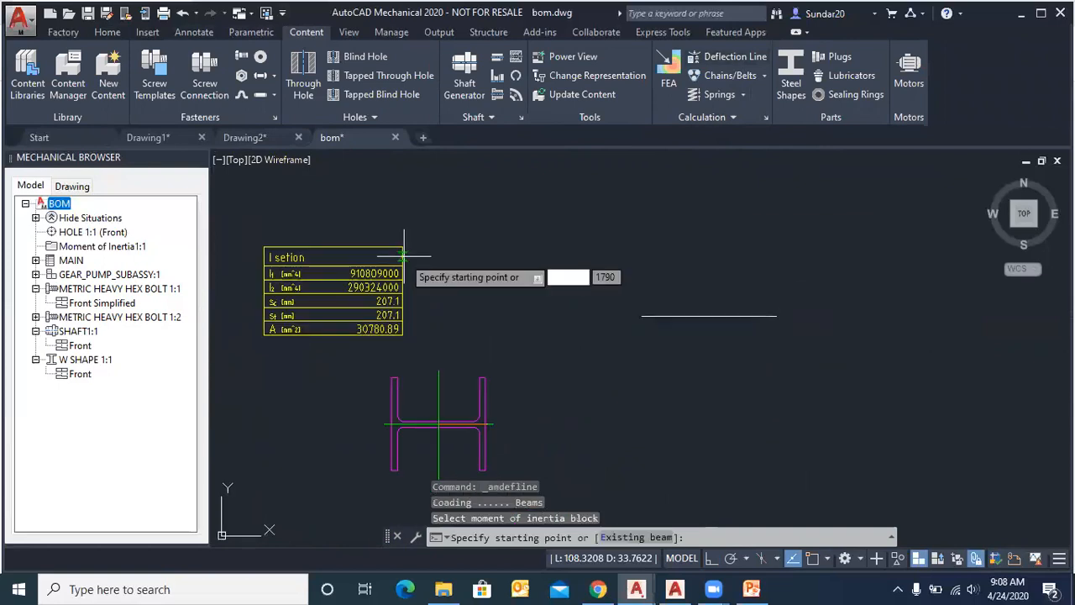
{"action": "left_click", "coordinate": [642, 317]}
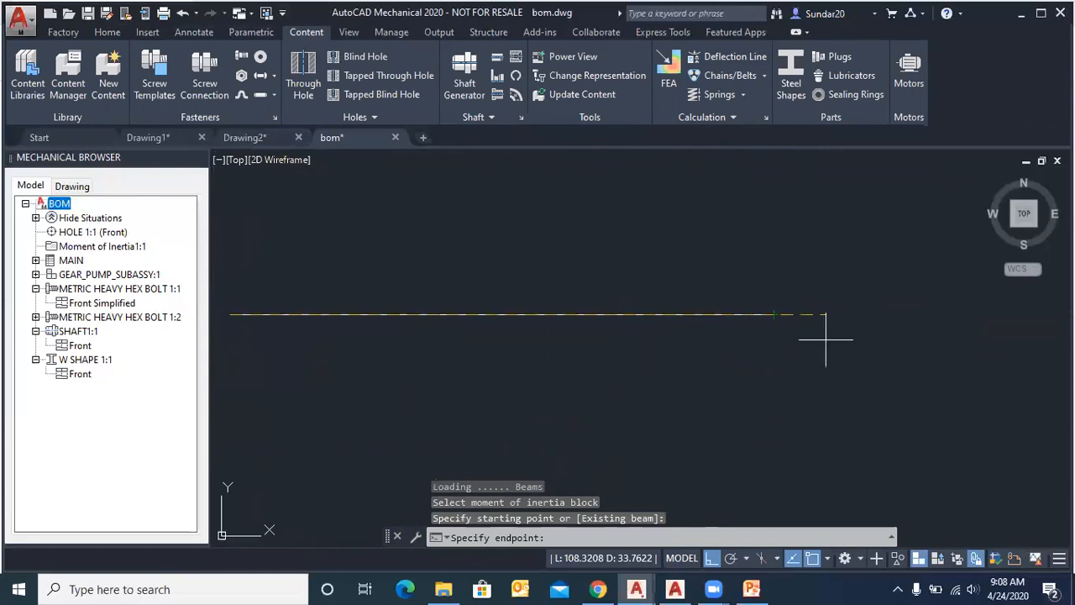
{"action": "left_click", "coordinate": [774, 313]}
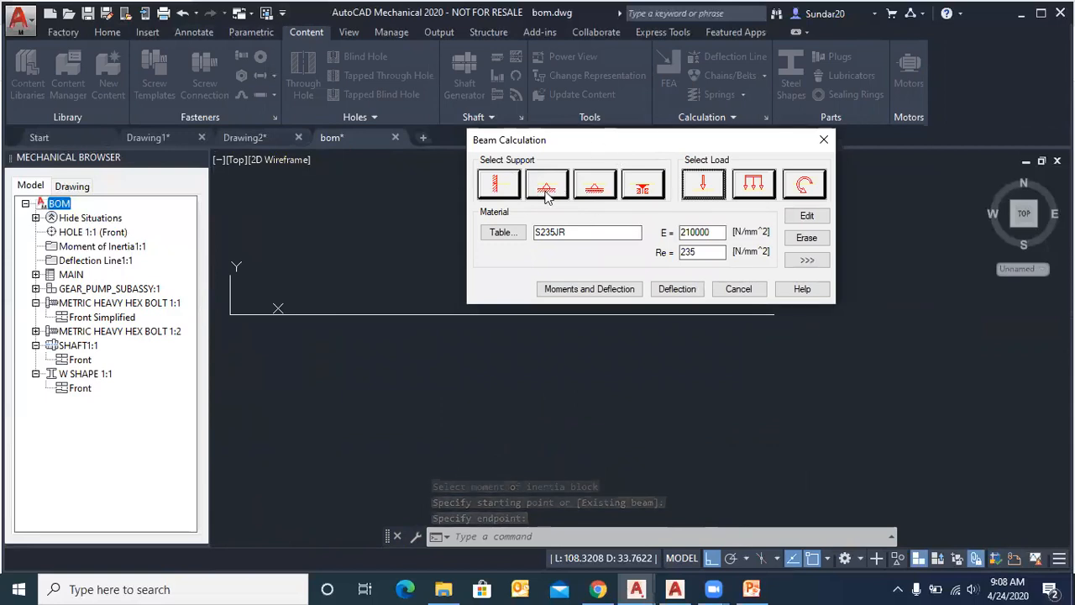
Step: Add a fixed support on the beam near its left end
{"action": "left_click", "coordinate": [547, 189]}
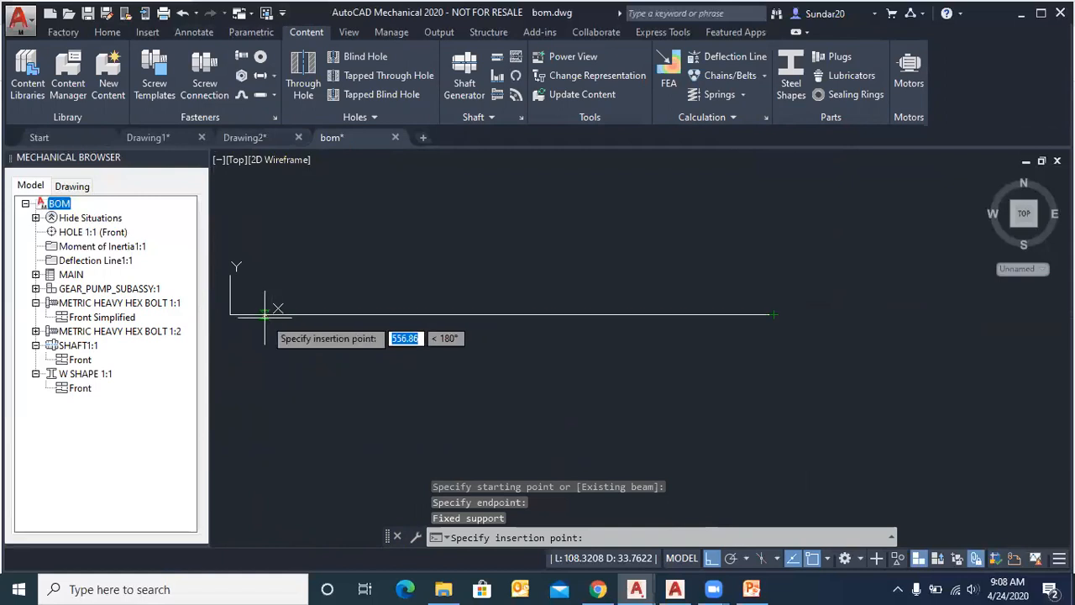
{"action": "scroll", "coordinate": [253, 316], "scroll_direction": "up", "scroll_amount": 3}
{"action": "middle_click_drag", "start_coordinate": [264, 313], "coordinate": [310, 312]}
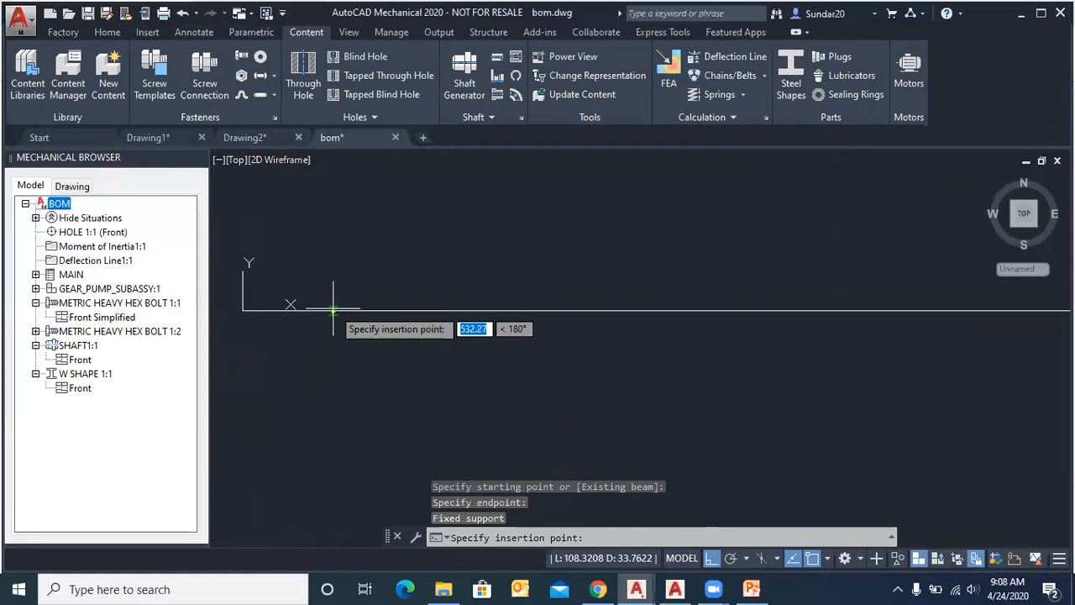
{"action": "left_click", "coordinate": [333, 309]}
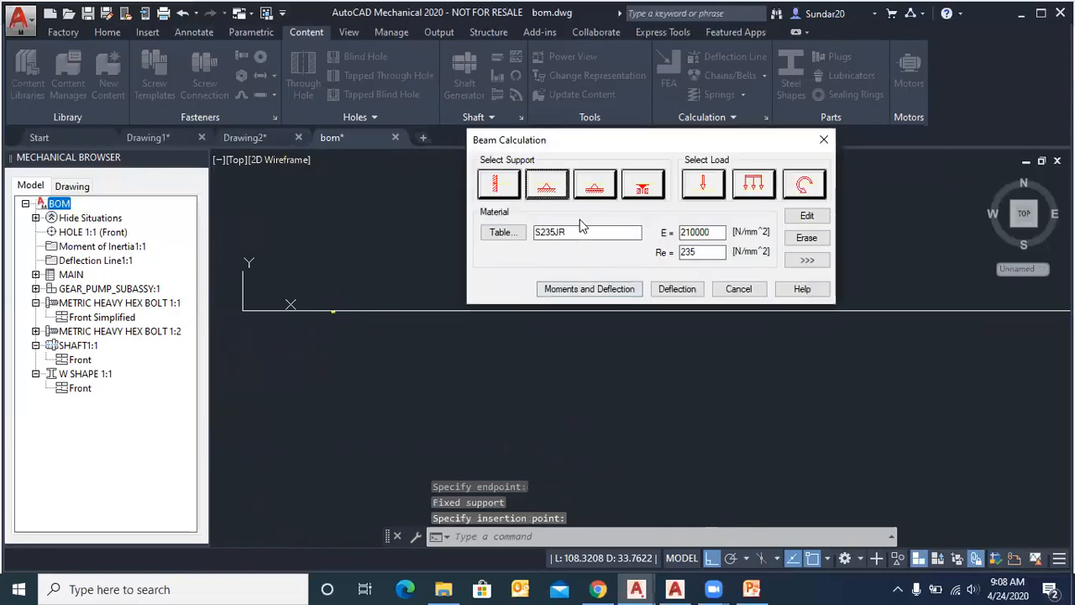
Step: Add a movable support on the beam near its right end
{"action": "left_click", "coordinate": [594, 184]}
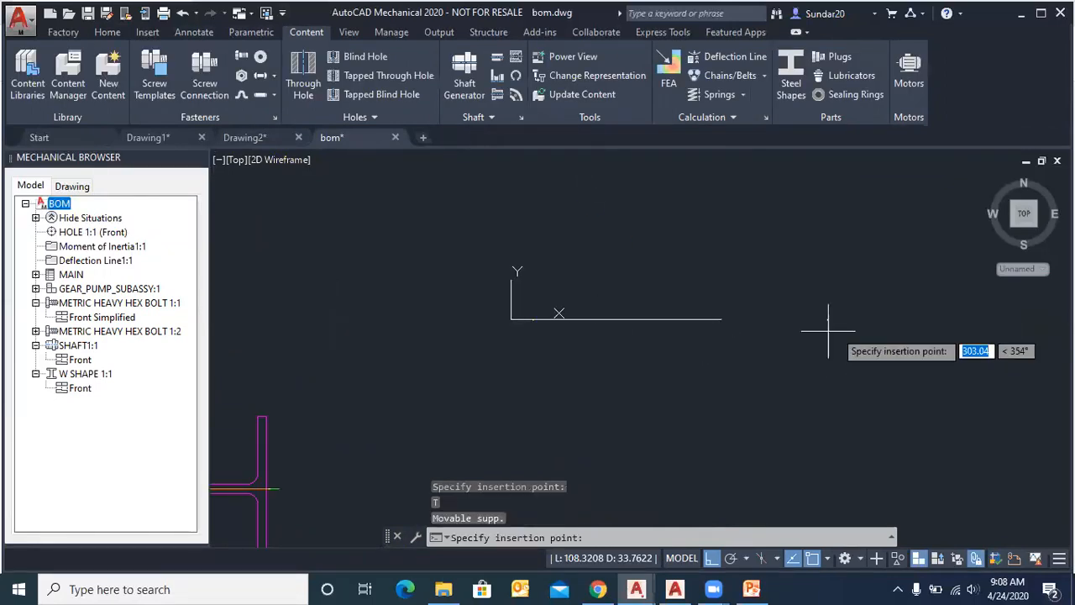
{"action": "scroll", "coordinate": [718, 311], "scroll_direction": "up", "scroll_amount": 9}
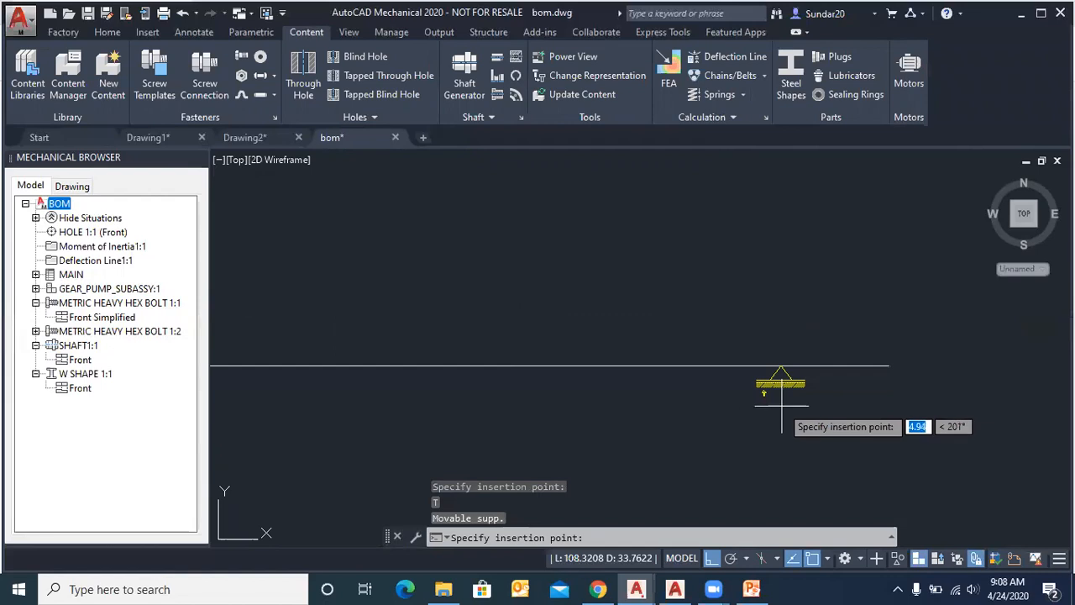
{"action": "left_click", "coordinate": [786, 393]}
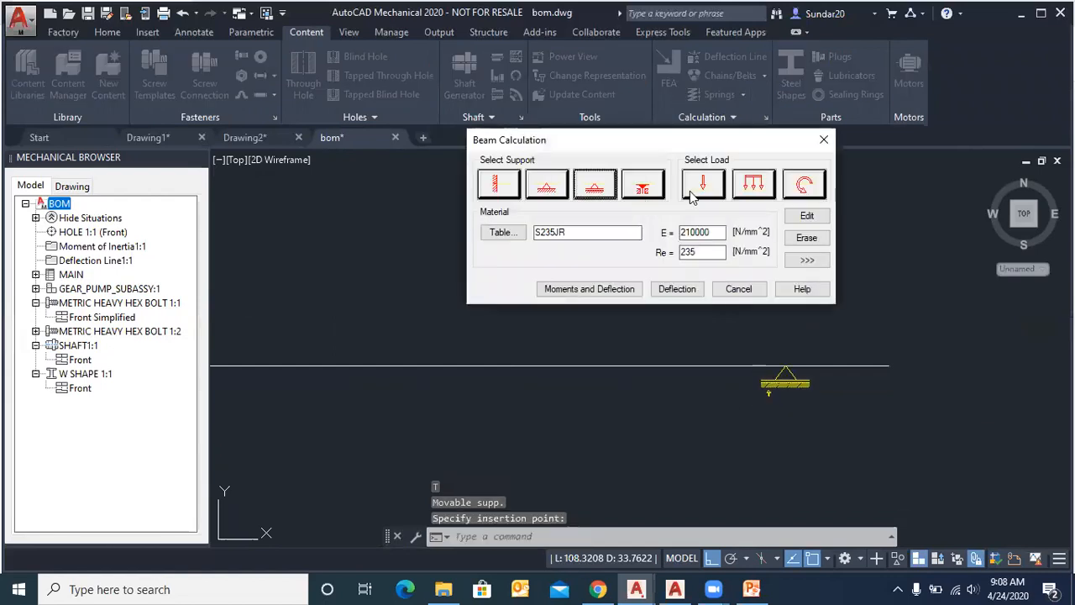
Step: Apply a 100 N/mm line load over a stretch of the beam's left half
{"action": "left_click", "coordinate": [750, 186]}
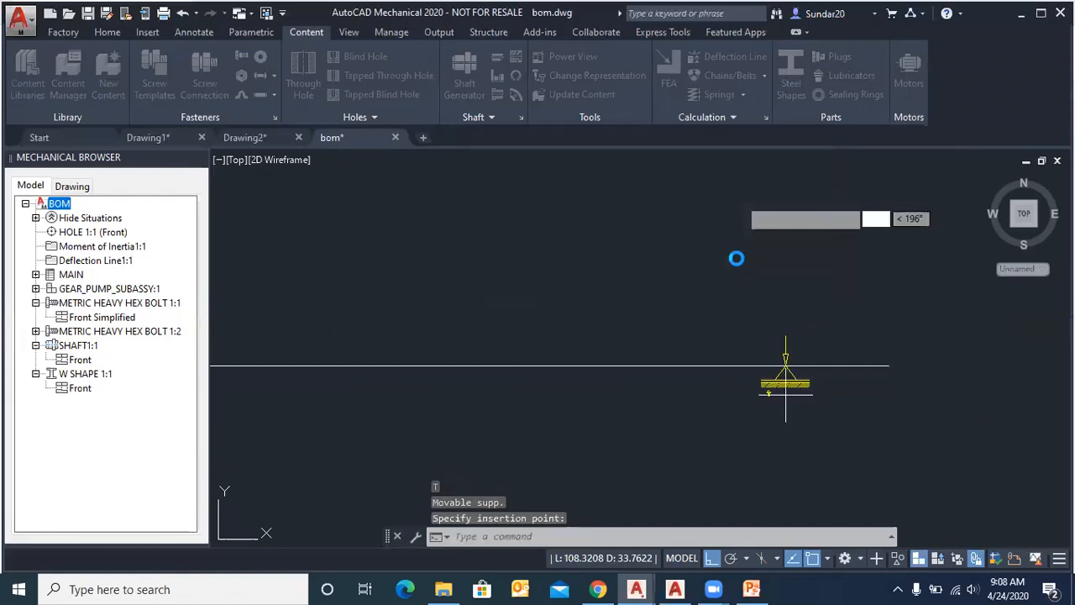
{"action": "scroll", "coordinate": [652, 286], "scroll_direction": "down", "scroll_amount": 5}
{"action": "scroll", "coordinate": [652, 286], "scroll_direction": "down", "scroll_amount": 5}
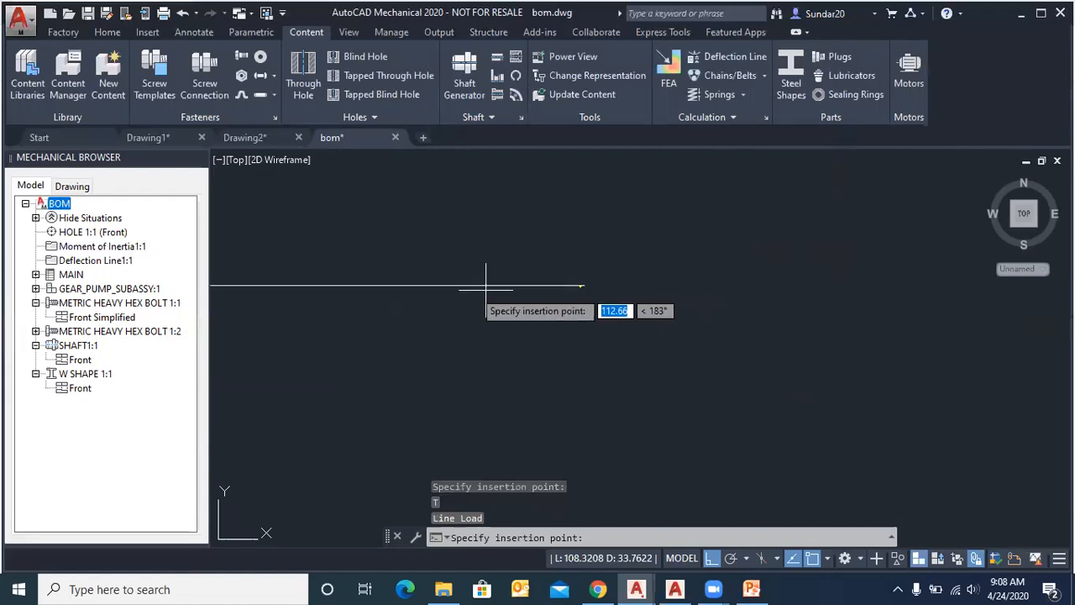
{"action": "scroll", "coordinate": [442, 287], "scroll_direction": "up", "scroll_amount": 6}
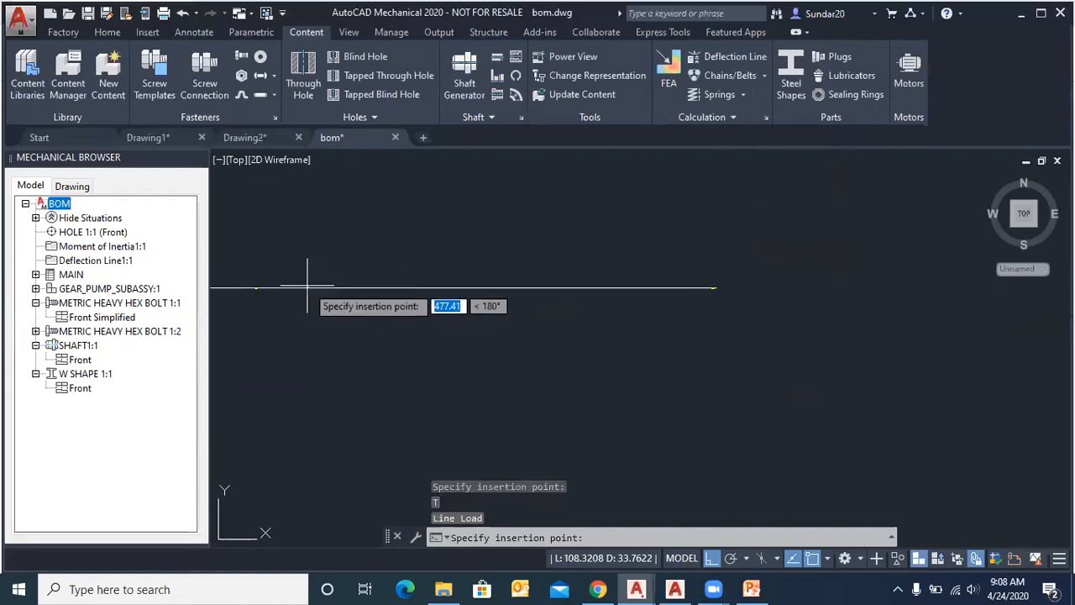
{"action": "left_click", "coordinate": [338, 288]}
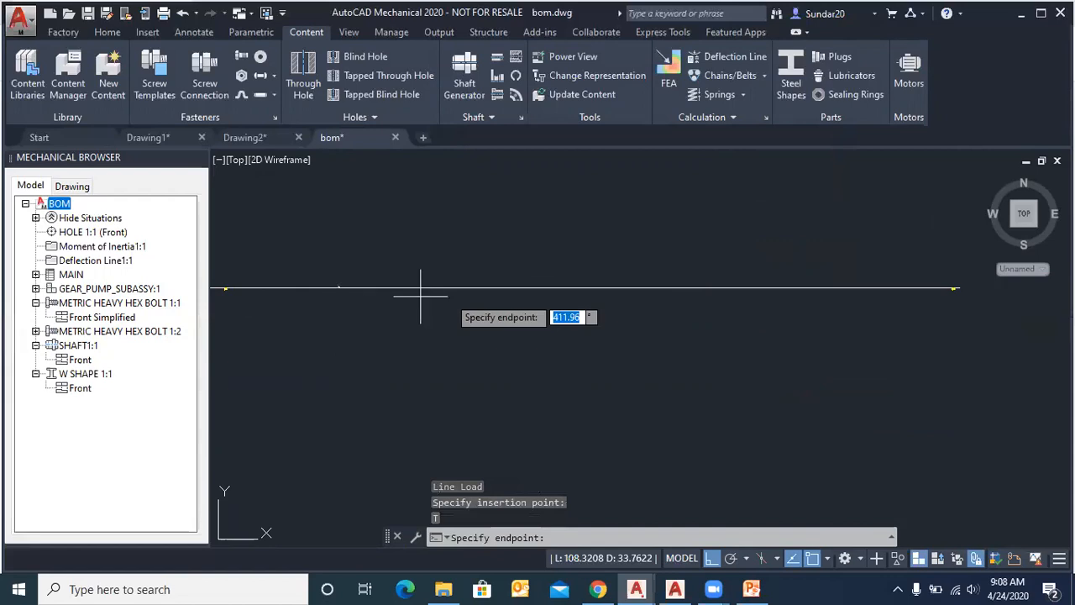
{"action": "left_click", "coordinate": [527, 286]}
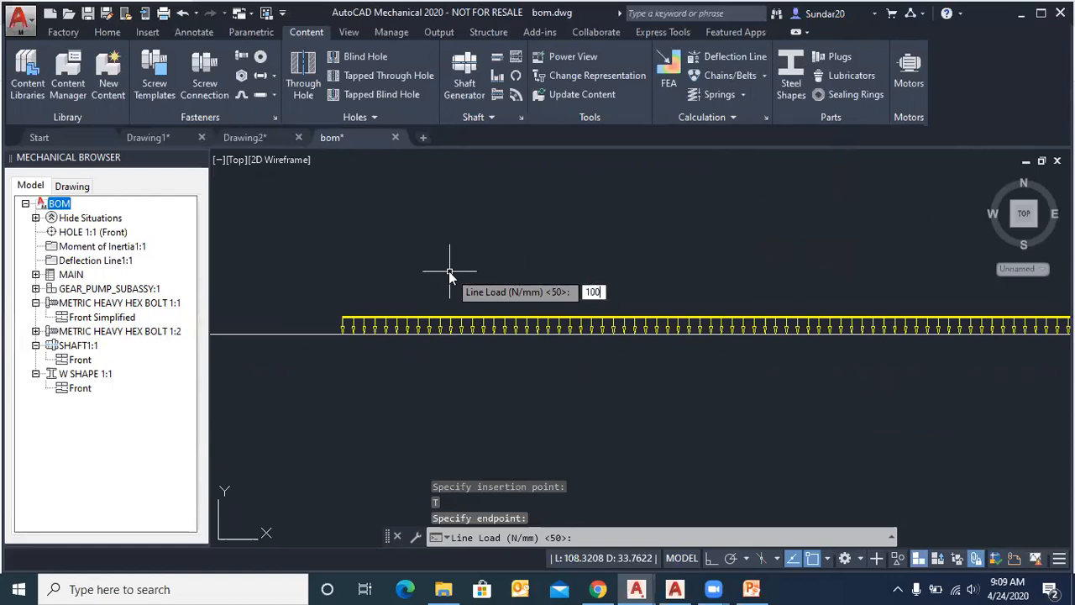
{"action": "key", "text": "Return"}
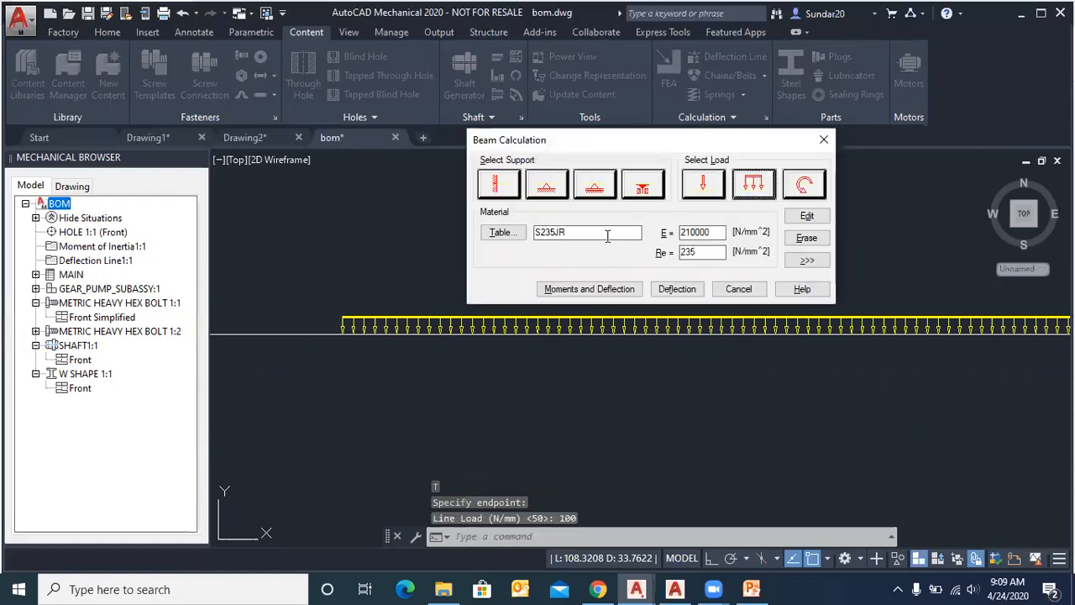
Step: Apply a vertical single force of 1000 N on the beam between the line load and the movable support
{"action": "left_click", "coordinate": [704, 184]}
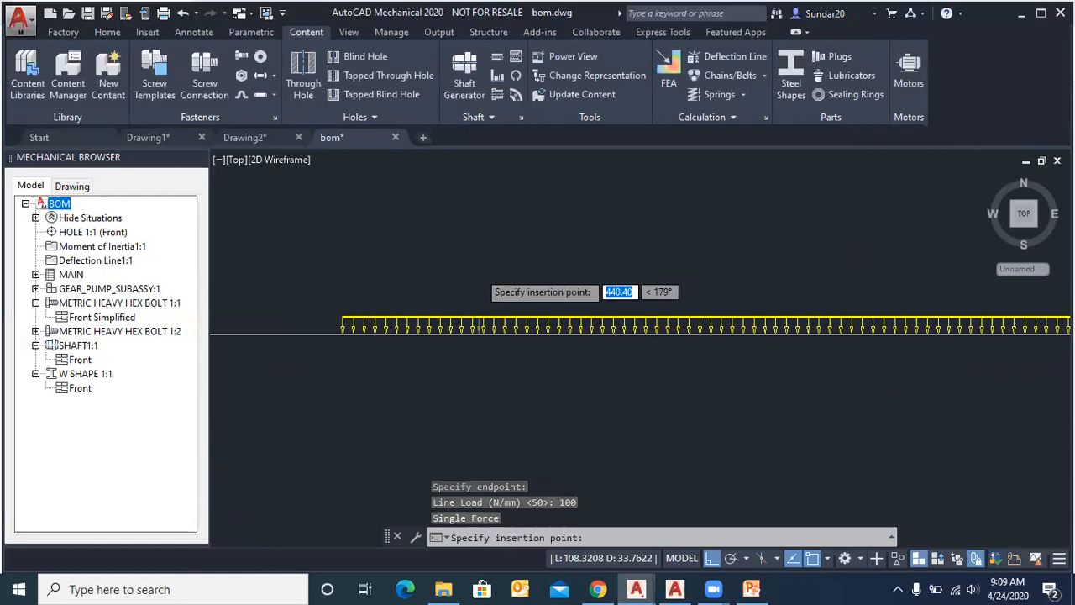
{"action": "scroll", "coordinate": [470, 290], "scroll_direction": "down", "scroll_amount": 2}
{"action": "scroll", "coordinate": [756, 323], "scroll_direction": "down", "scroll_amount": 2}
{"action": "scroll", "coordinate": [930, 307], "scroll_direction": "up", "scroll_amount": 6}
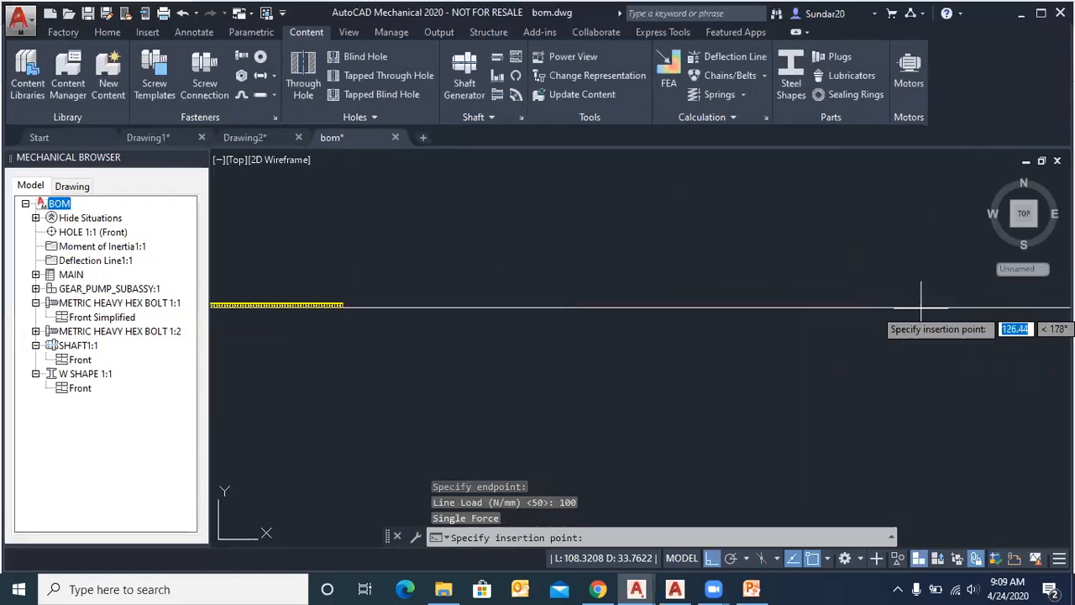
{"action": "left_click", "coordinate": [764, 306]}
{"action": "scroll", "coordinate": [770, 308], "scroll_direction": "up", "scroll_amount": 5}
{"action": "left_click", "coordinate": [770, 308]}
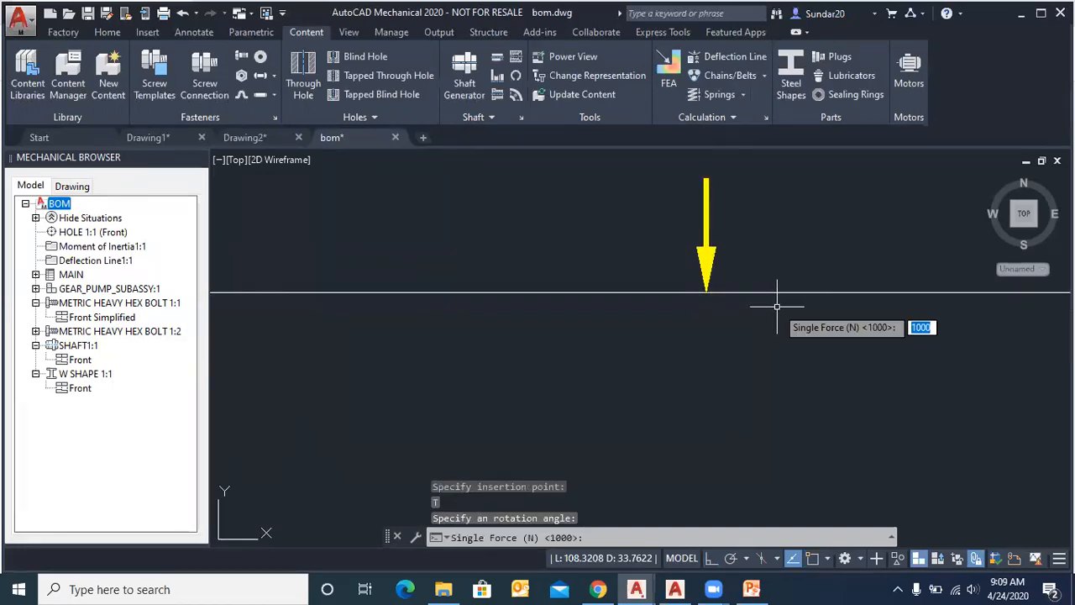
{"action": "key", "text": "Return"}
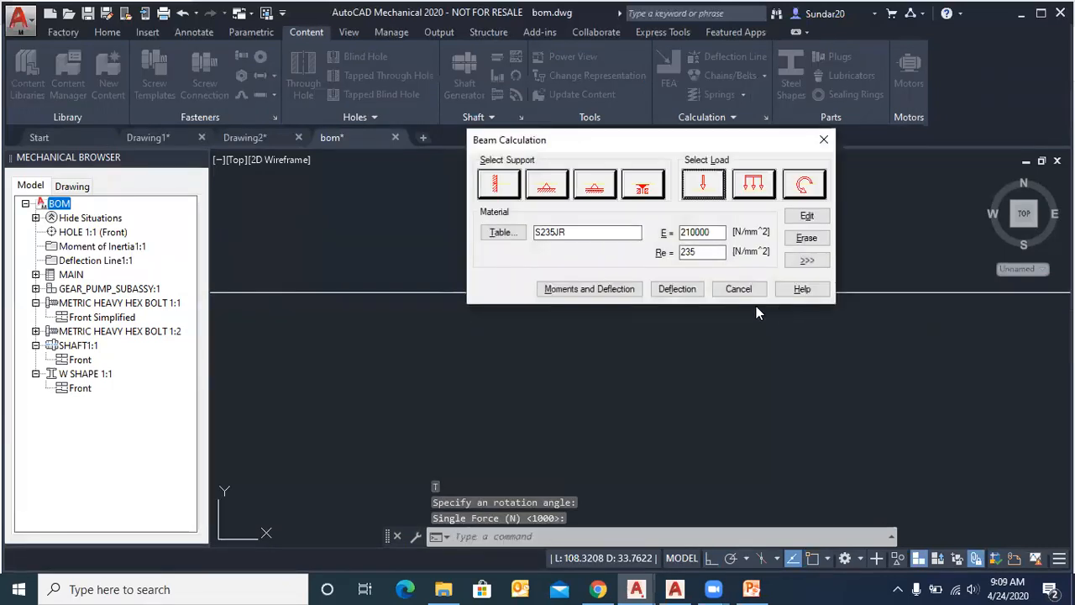
Step: Try to assign Cast Iron Class 20 from the ANSI materials as the beam material
{"action": "left_click", "coordinate": [504, 235]}
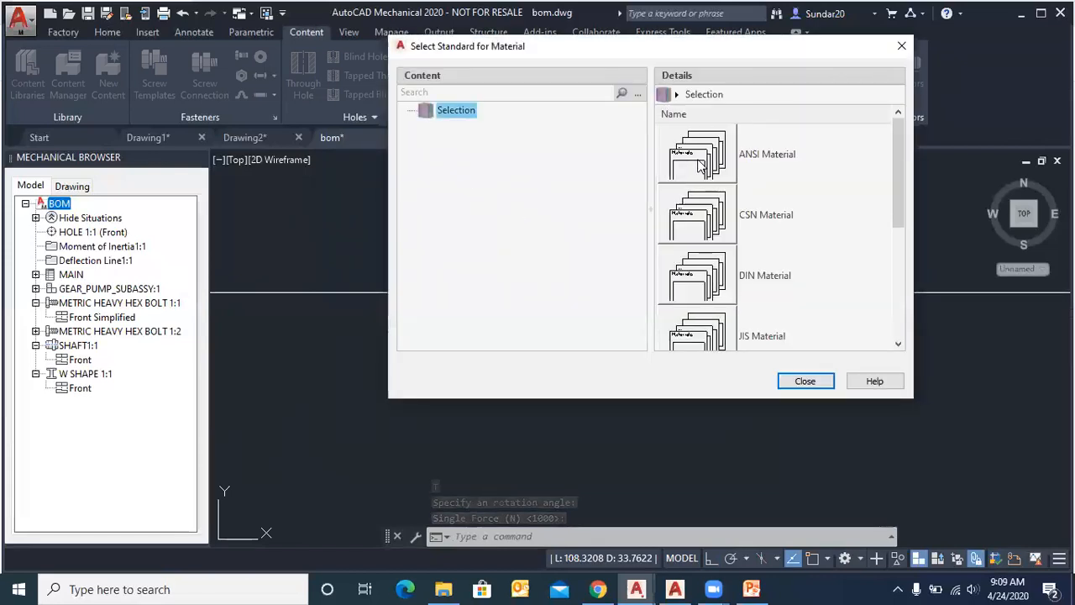
{"action": "double_click", "coordinate": [698, 165]}
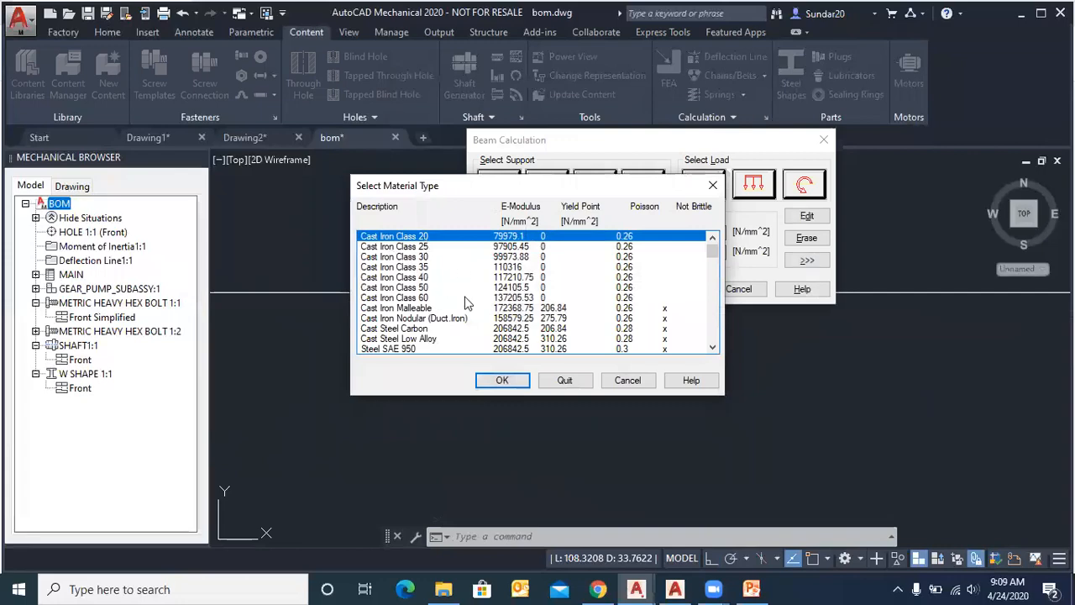
{"action": "left_click", "coordinate": [518, 383]}
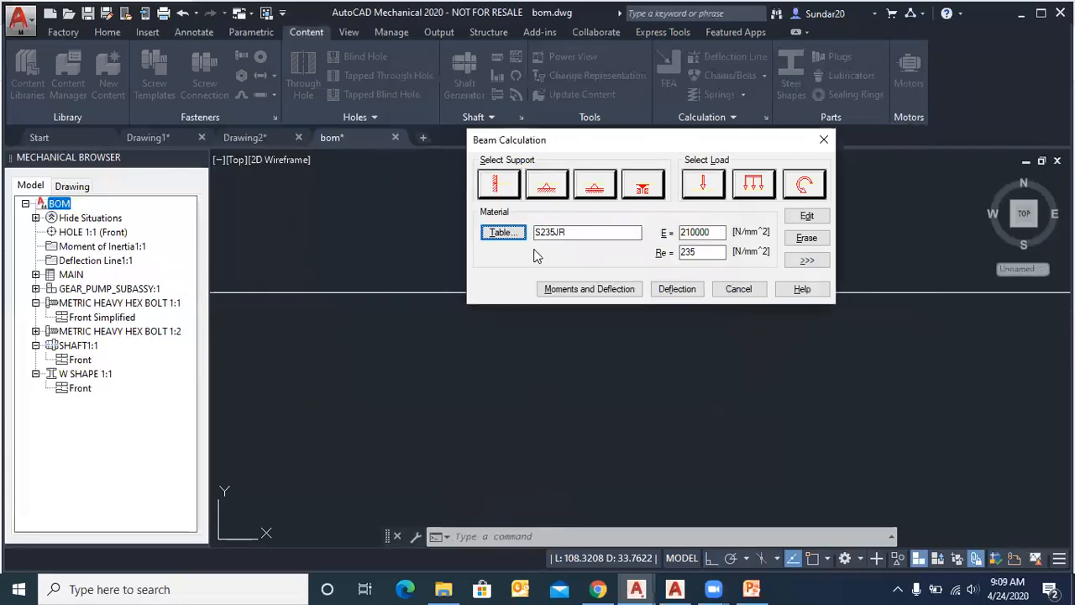
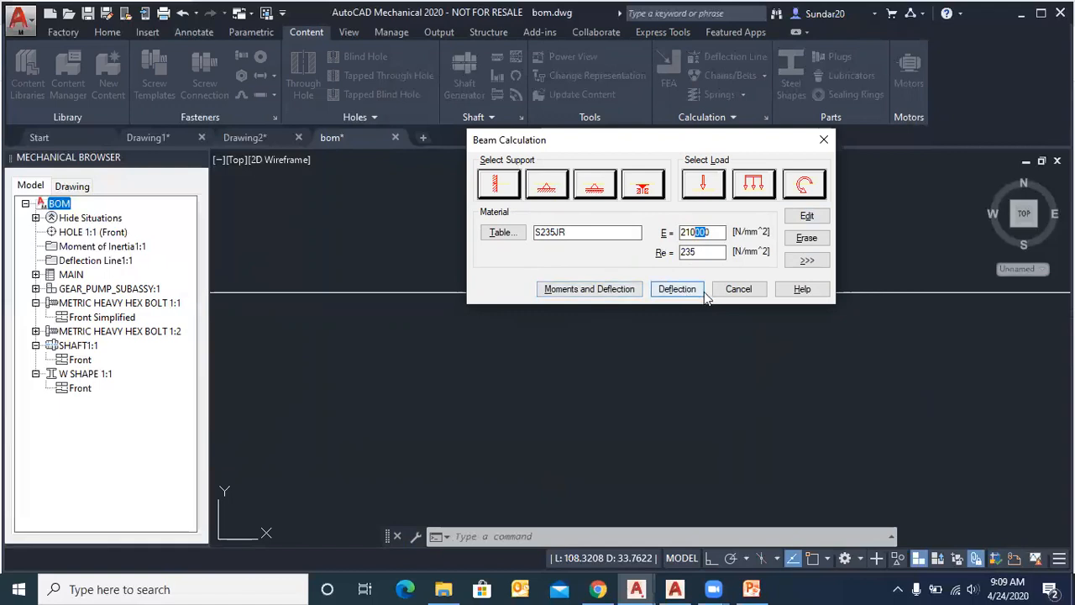
Step: Calculate moments and deflection with only the Result graph, table title "momment" and a bending moment line scale of 1:8.905
{"action": "left_click", "coordinate": [600, 294]}
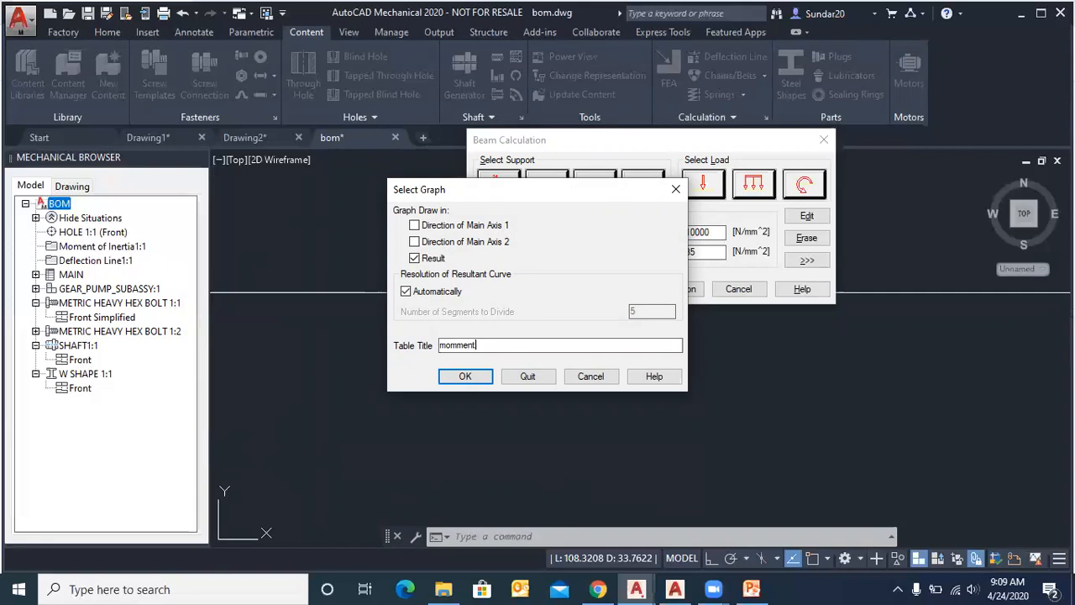
{"action": "left_click", "coordinate": [466, 376]}
{"action": "scroll", "coordinate": [500, 319], "scroll_direction": "down", "scroll_amount": 18}
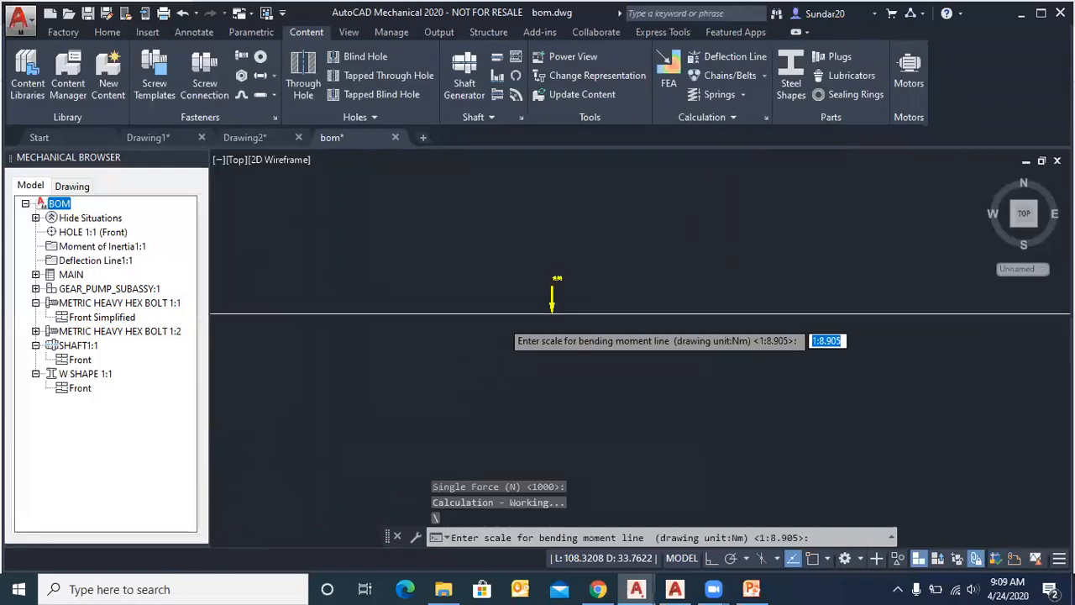
{"action": "scroll", "coordinate": [410, 326], "scroll_direction": "up", "scroll_amount": 4}
{"action": "scroll", "coordinate": [524, 349], "scroll_direction": "up", "scroll_amount": 4}
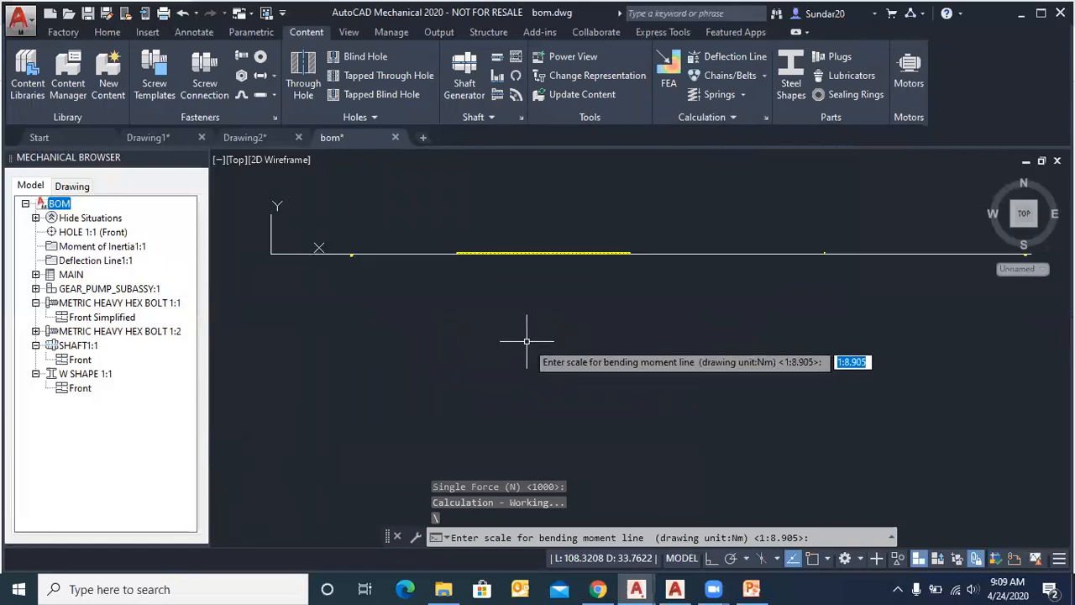
{"action": "key", "text": "Return"}
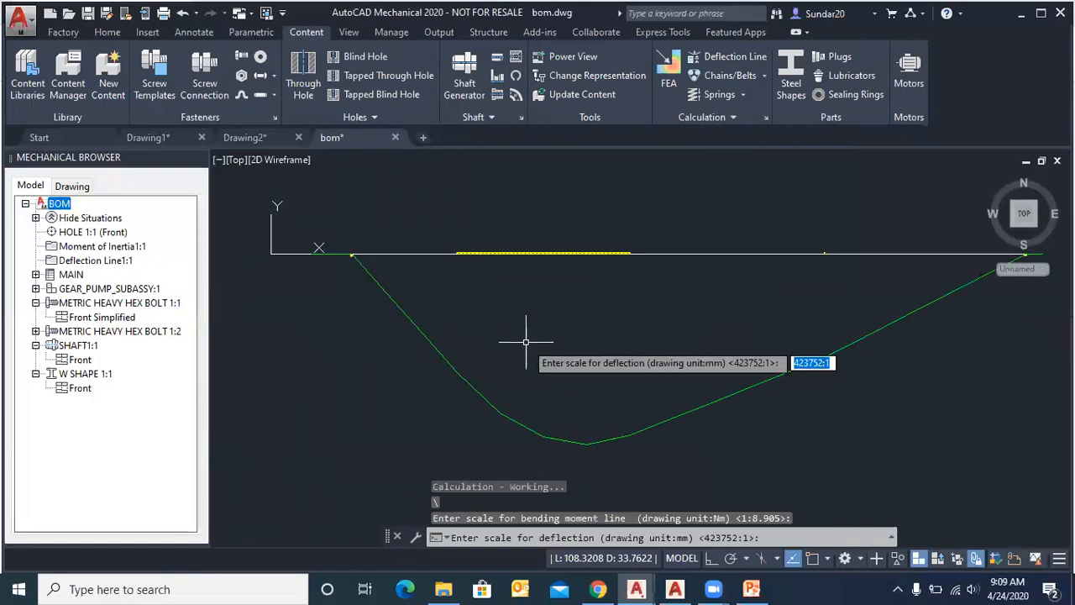
Step: Draw the deflection curve at scale 423752:1 and place the result table above the beam's left end
{"action": "scroll", "coordinate": [452, 294], "scroll_direction": "down", "scroll_amount": 3}
{"action": "scroll", "coordinate": [474, 300], "scroll_direction": "up", "scroll_amount": 2}
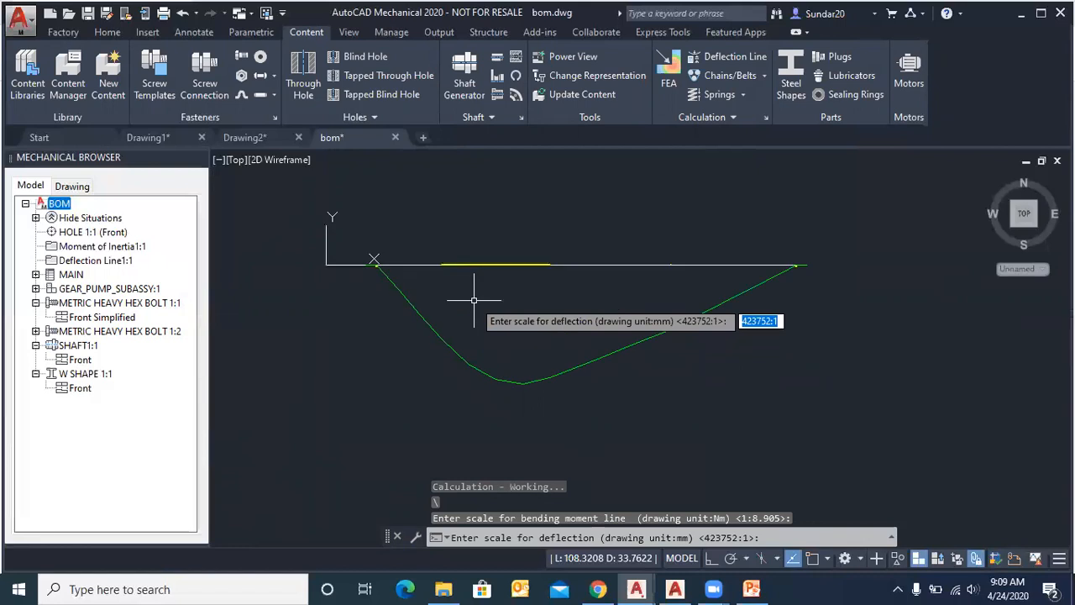
{"action": "key", "text": "Return"}
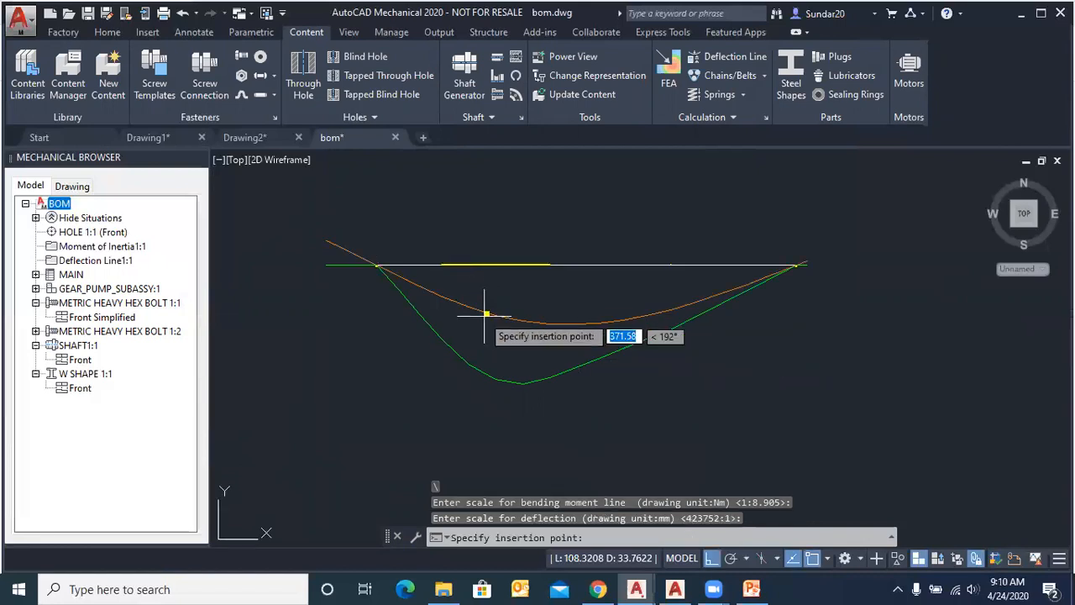
{"action": "scroll", "coordinate": [445, 290], "scroll_direction": "down", "scroll_amount": 3}
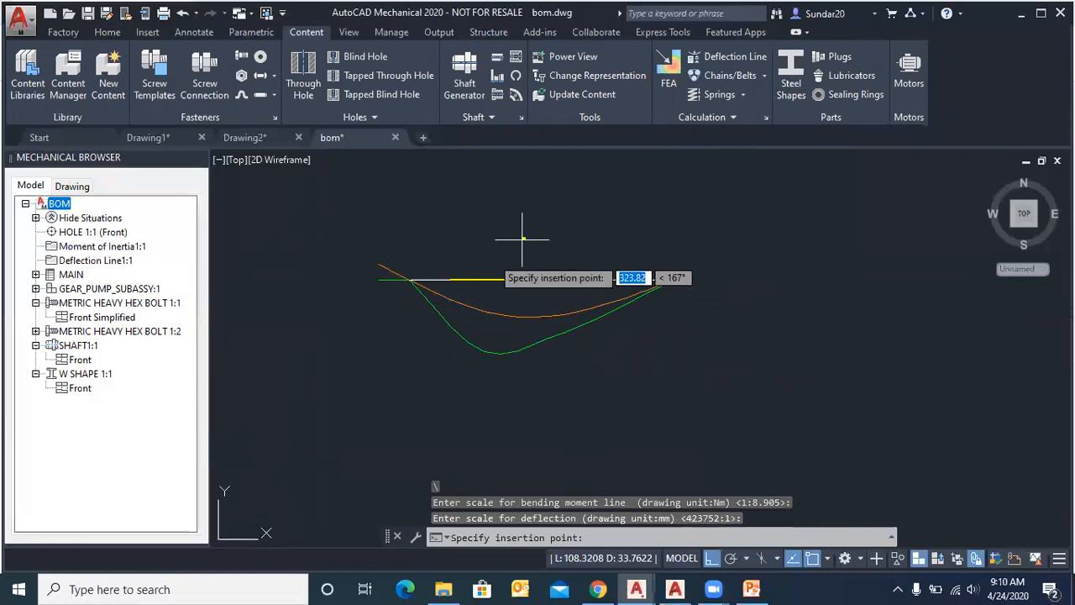
{"action": "scroll", "coordinate": [384, 221], "scroll_direction": "up", "scroll_amount": 3}
{"action": "scroll", "coordinate": [427, 325], "scroll_direction": "down", "scroll_amount": 3}
{"action": "scroll", "coordinate": [422, 266], "scroll_direction": "up", "scroll_amount": 4}
{"action": "left_click", "coordinate": [416, 260]}
Step: Scale up the "momment" result table freehand from a base point at its lower-right corner
{"action": "left_click", "coordinate": [384, 235]}
{"action": "left_click", "coordinate": [467, 313]}
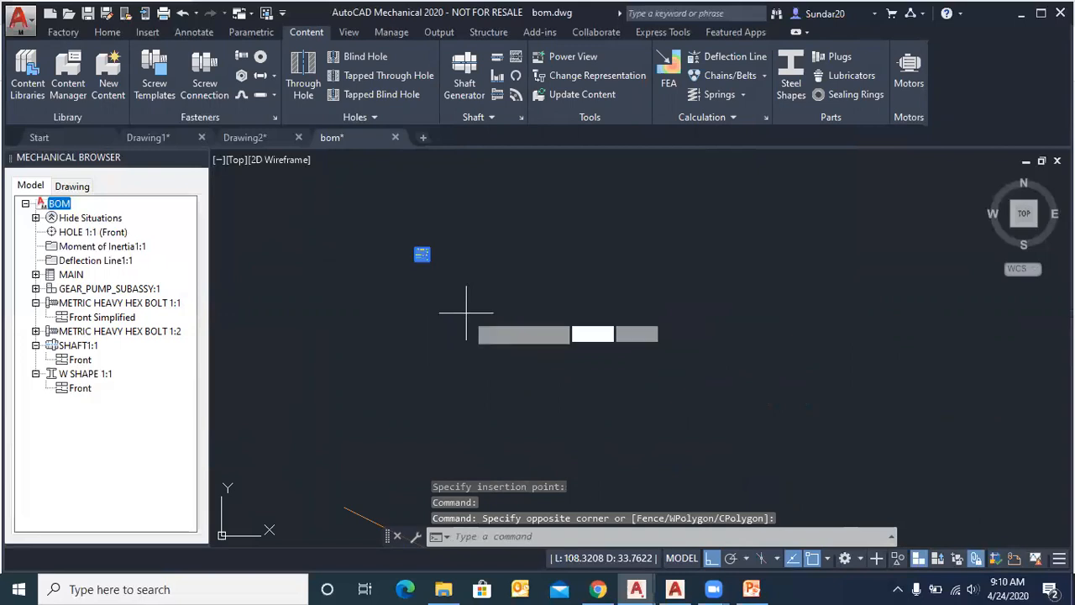
{"action": "key", "text": "Return"}
{"action": "scroll", "coordinate": [362, 226], "scroll_direction": "up", "scroll_amount": 5}
{"action": "scroll", "coordinate": [653, 351], "scroll_direction": "up", "scroll_amount": 3}
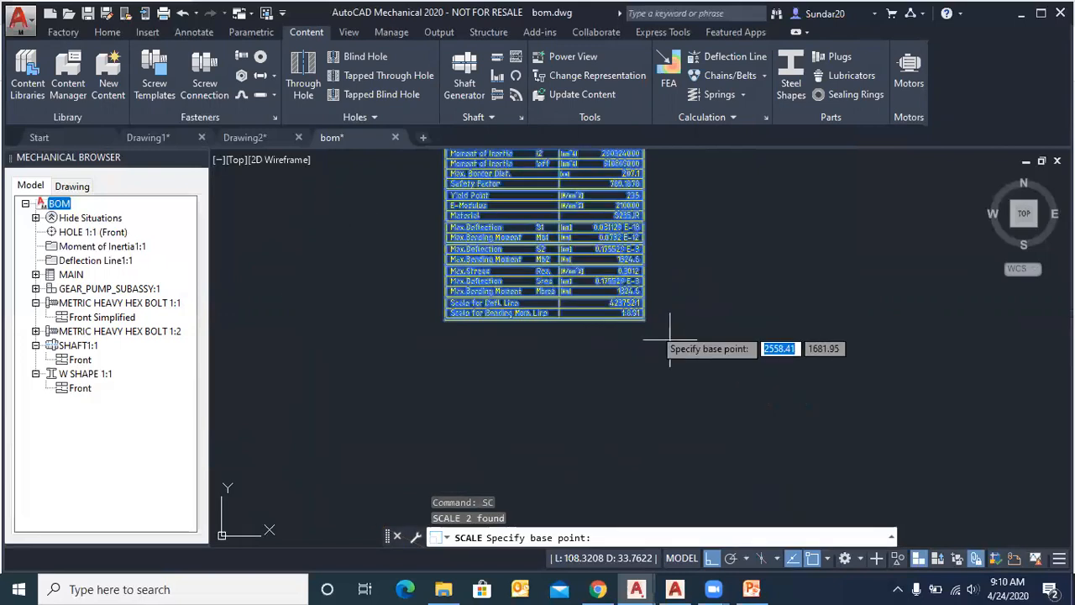
{"action": "left_click", "coordinate": [647, 310]}
{"action": "scroll", "coordinate": [647, 310], "scroll_direction": "down", "scroll_amount": 5}
{"action": "scroll", "coordinate": [672, 336], "scroll_direction": "up", "scroll_amount": 5}
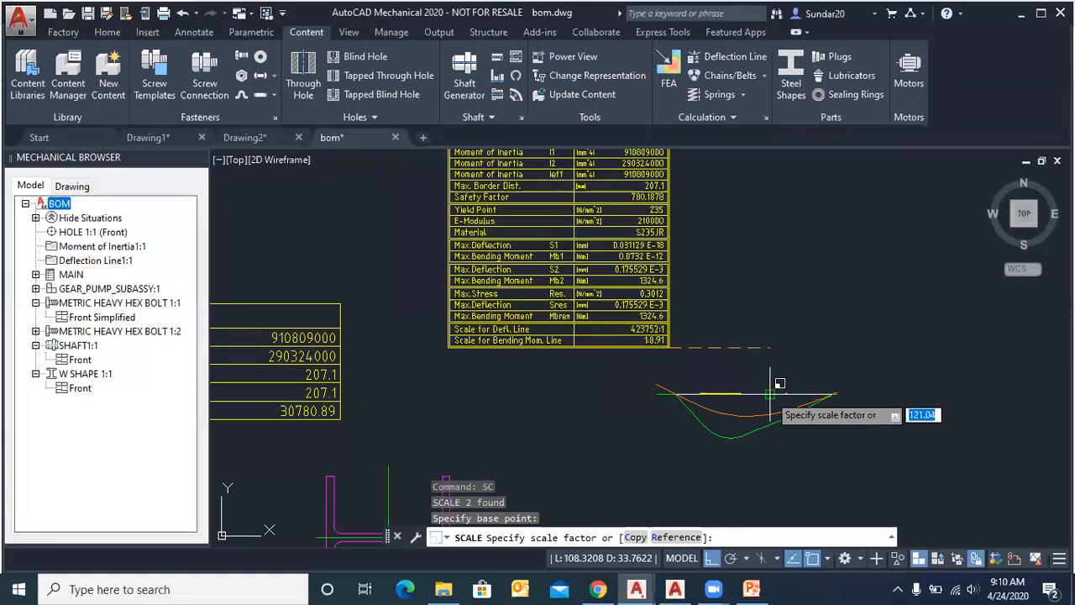
{"action": "left_click", "coordinate": [748, 364]}
Step: Examine the safety factor, stress, deflection and bending moment rows of the result table and the curves below the beam
{"action": "scroll", "coordinate": [661, 233], "scroll_direction": "up", "scroll_amount": 5}
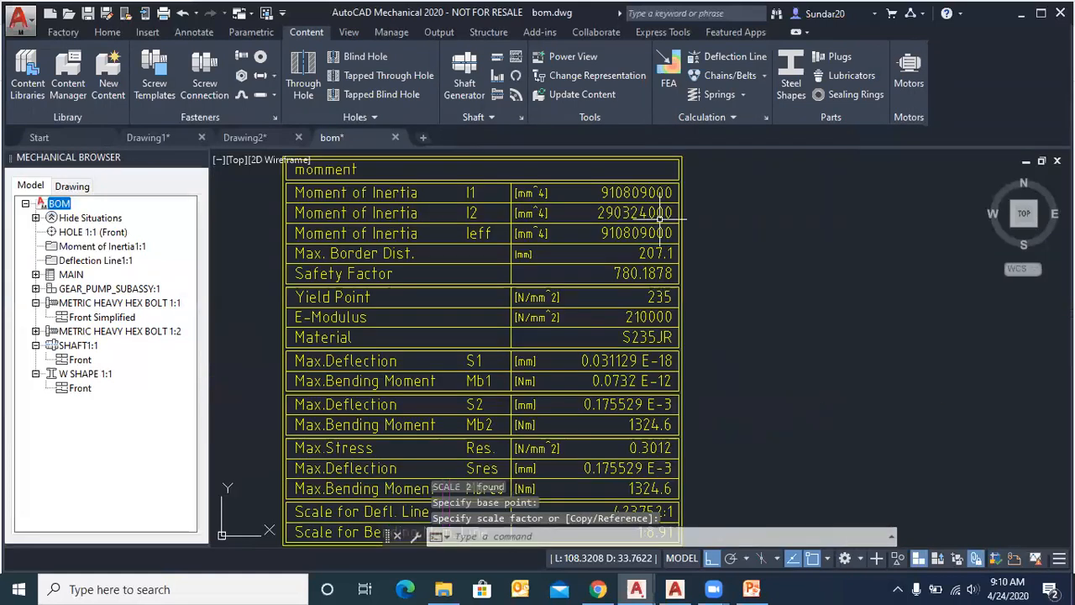
{"action": "scroll", "coordinate": [356, 282], "scroll_direction": "down", "scroll_amount": 5}
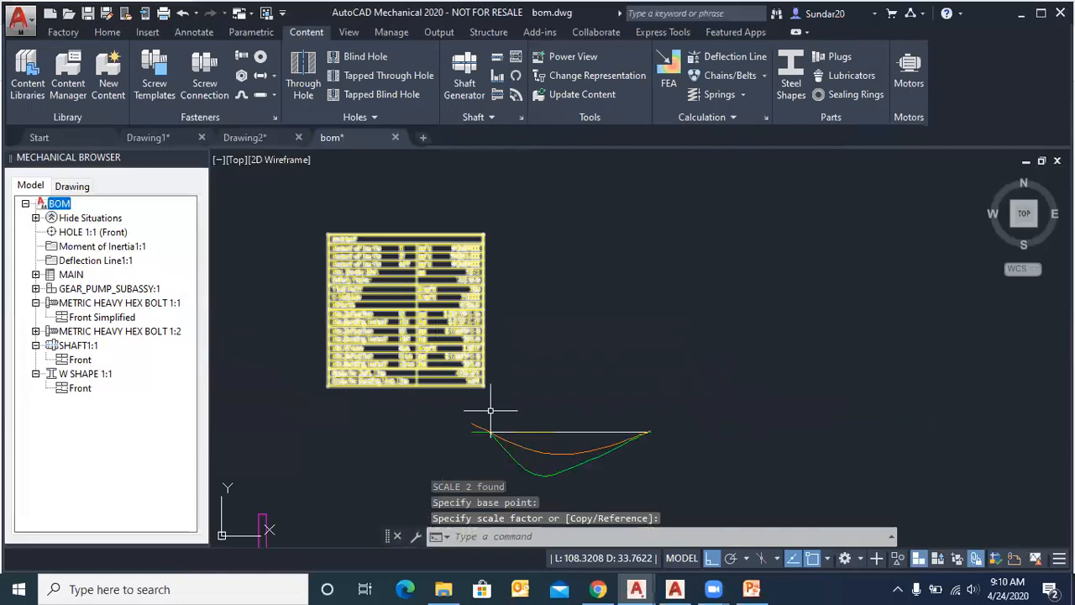
{"action": "scroll", "coordinate": [392, 323], "scroll_direction": "up", "scroll_amount": 3}
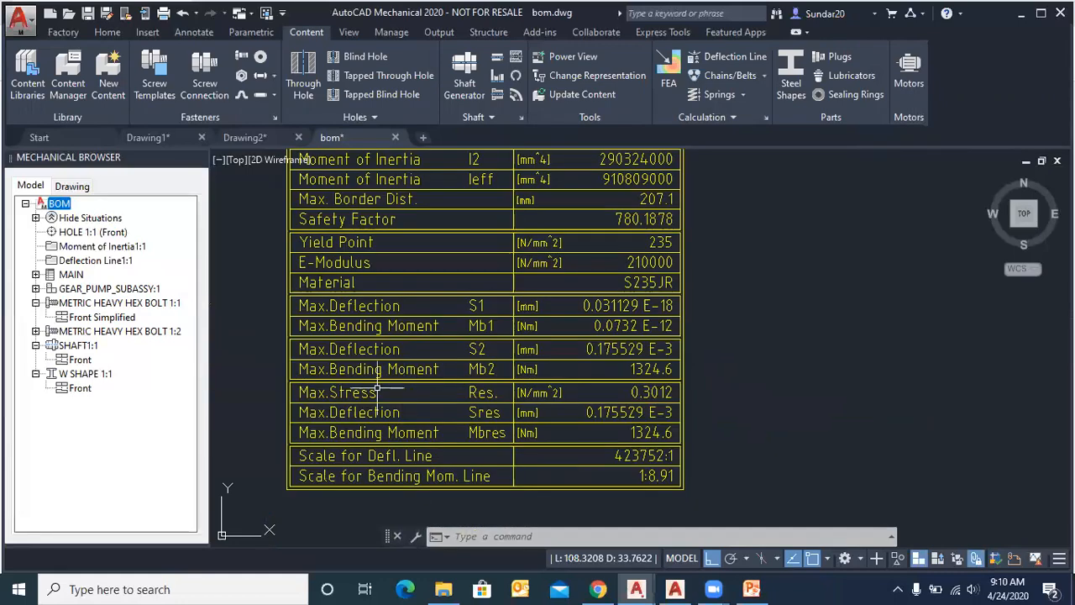
{"action": "scroll", "coordinate": [377, 388], "scroll_direction": "down", "scroll_amount": 5}
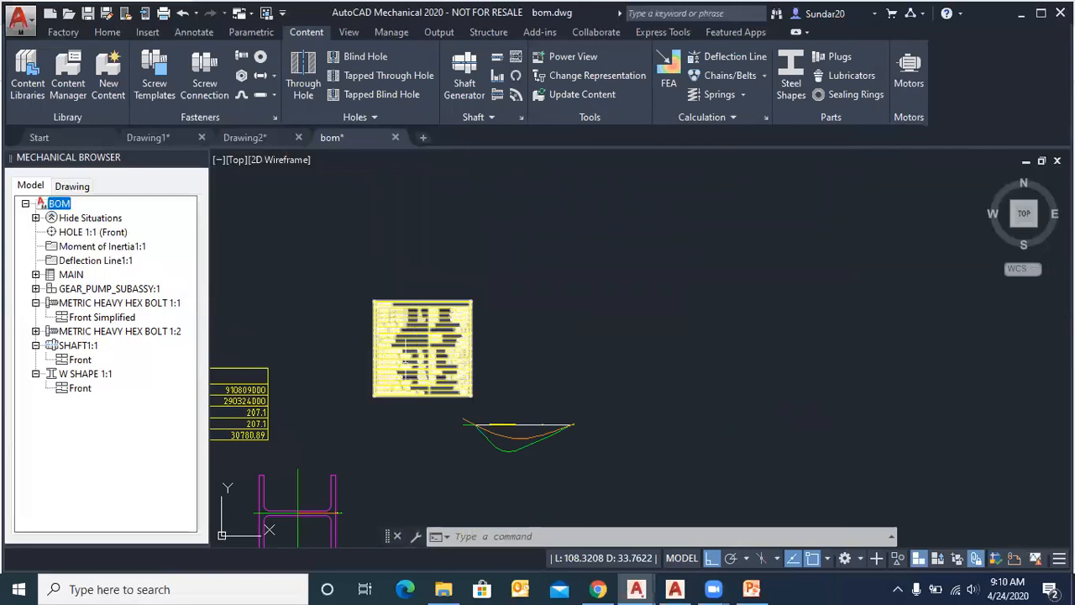
{"action": "scroll", "coordinate": [302, 500], "scroll_direction": "down", "scroll_amount": 2}
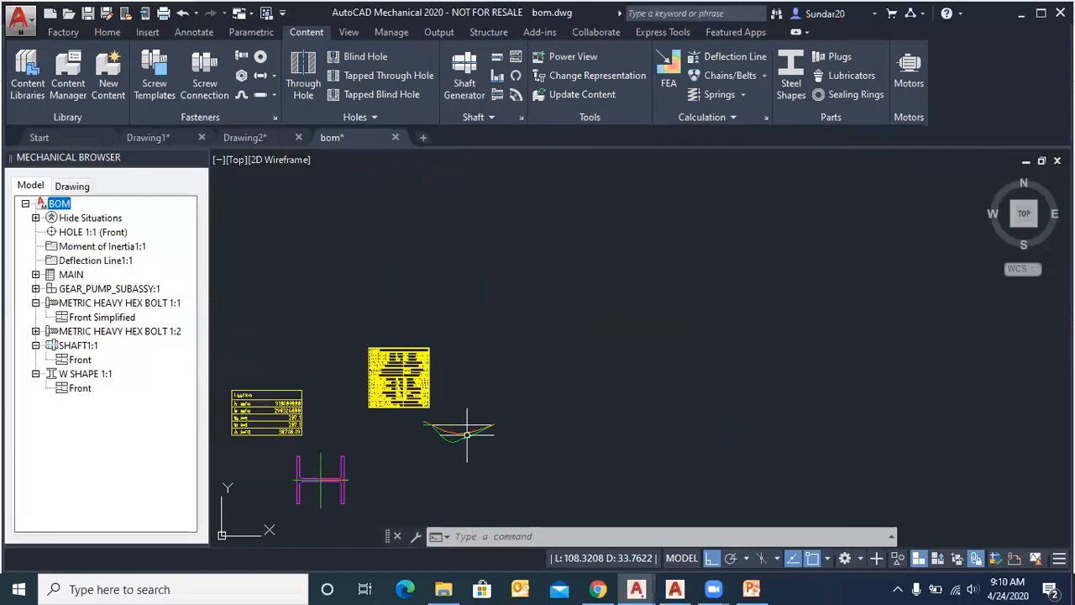
{"action": "scroll", "coordinate": [508, 404], "scroll_direction": "up", "scroll_amount": 3}
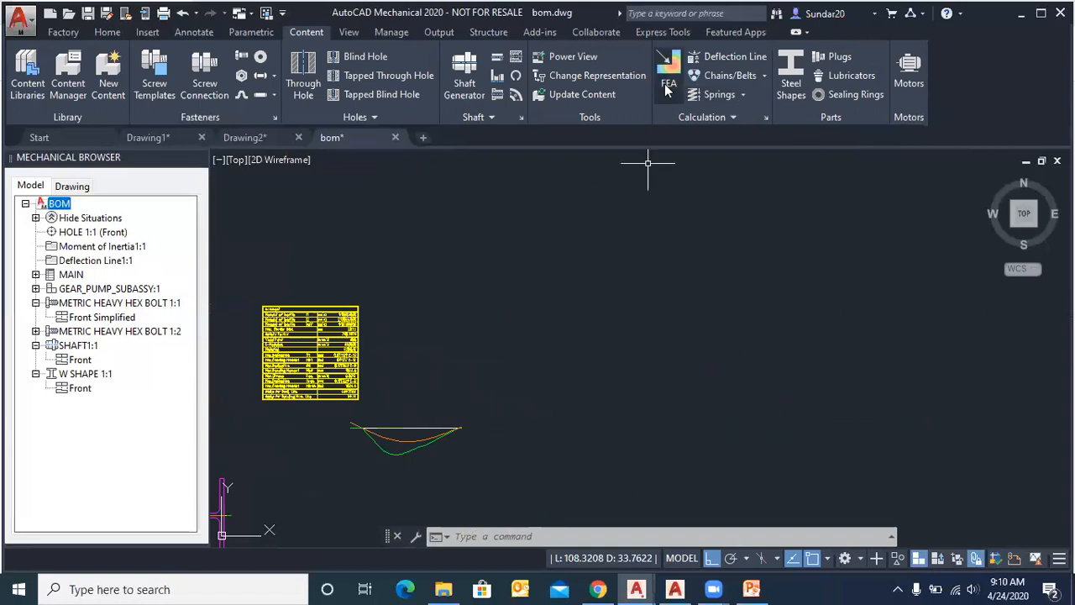
{"action": "left_click", "coordinate": [730, 119]}
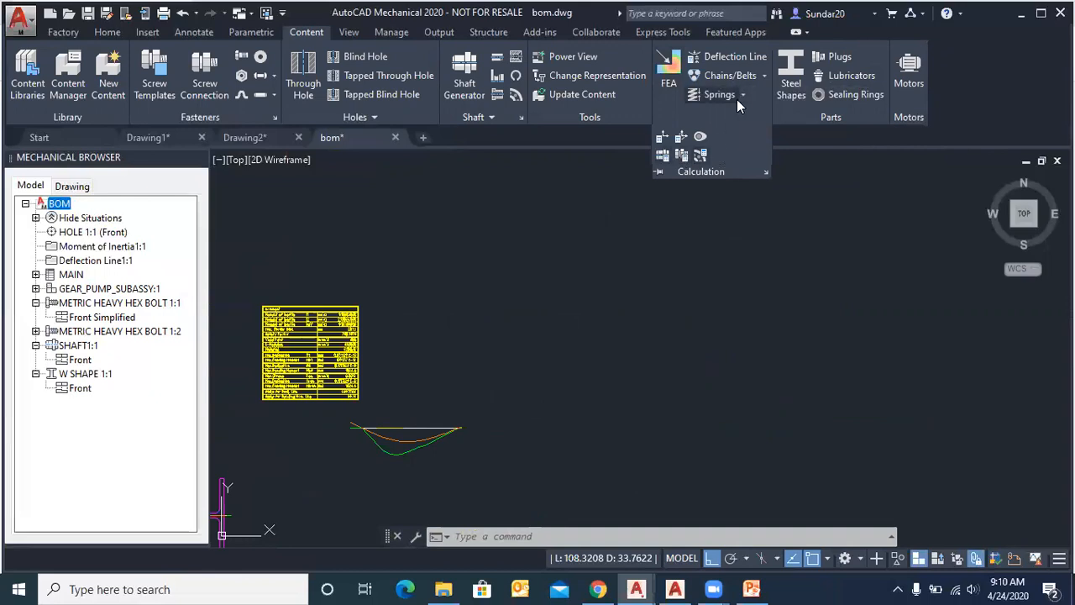
{"action": "left_click", "coordinate": [743, 94]}
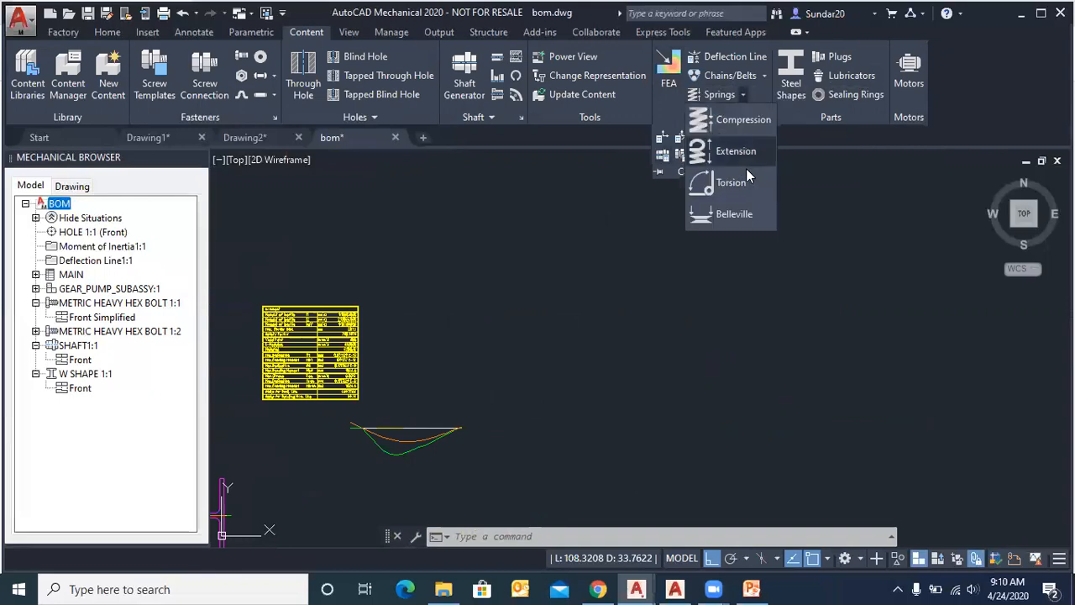
{"action": "left_click", "coordinate": [764, 75]}
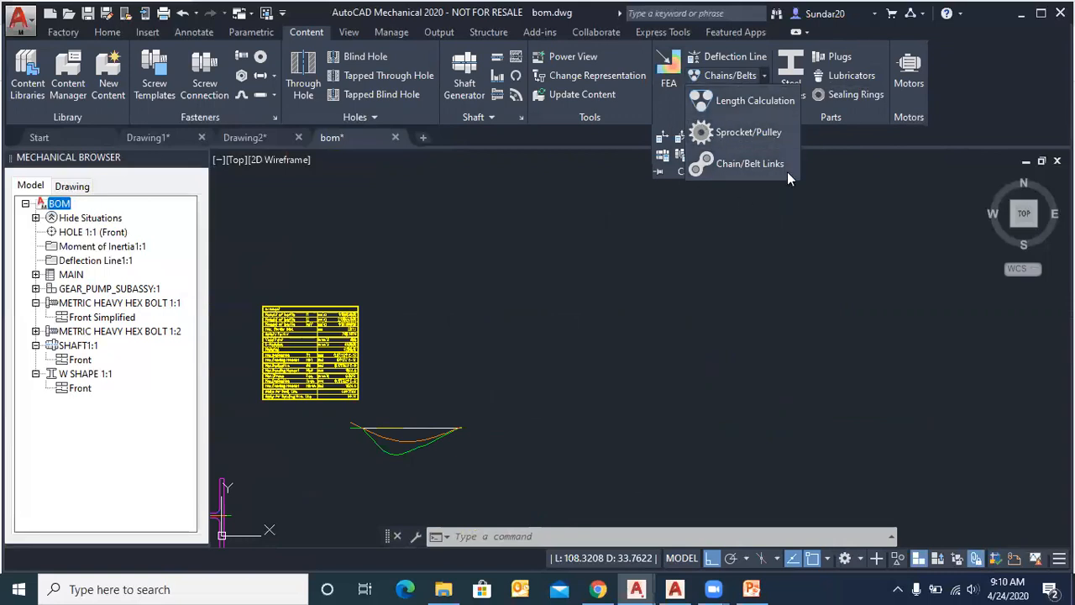
{"action": "left_click", "coordinate": [825, 133]}
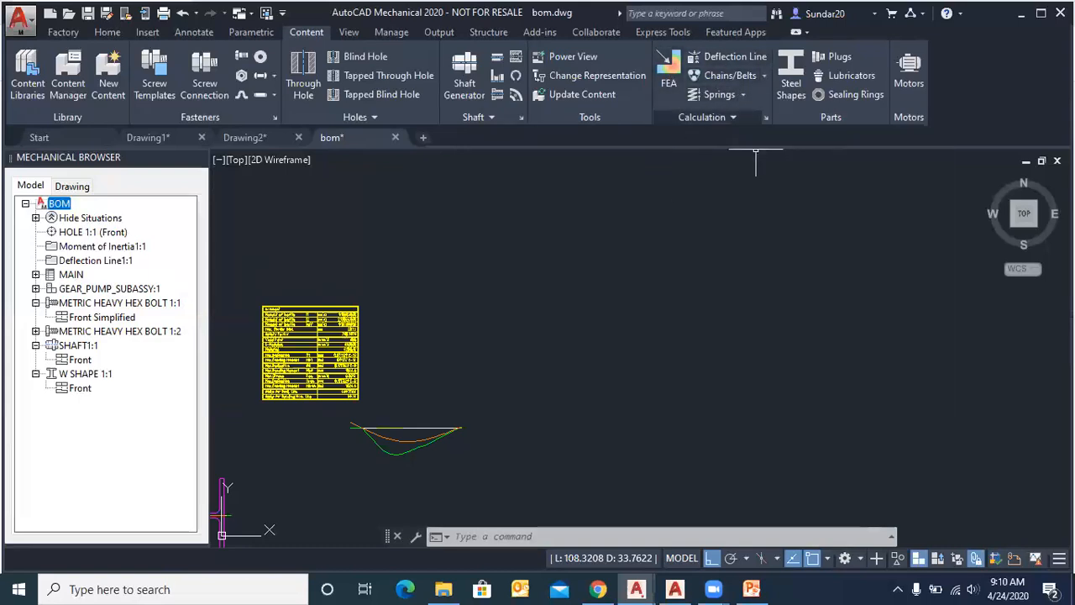
Step: Draw a long horizontal rectangle in the empty area beyond the right end of the beam curves
{"action": "left_click", "coordinate": [110, 36]}
{"action": "left_click", "coordinate": [163, 76]}
{"action": "left_click", "coordinate": [451, 274]}
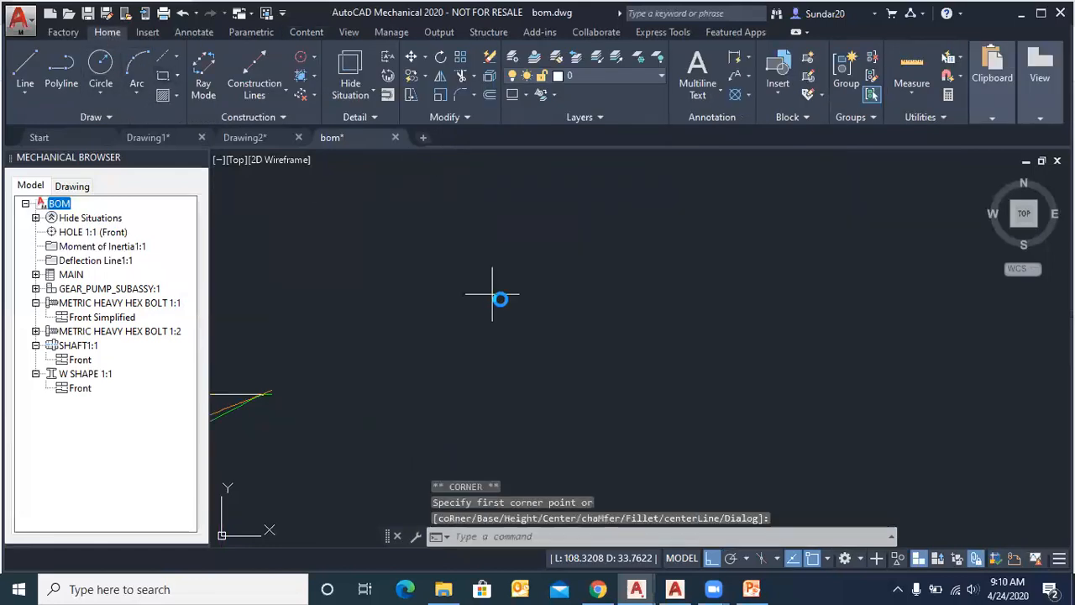
{"action": "left_click", "coordinate": [694, 310]}
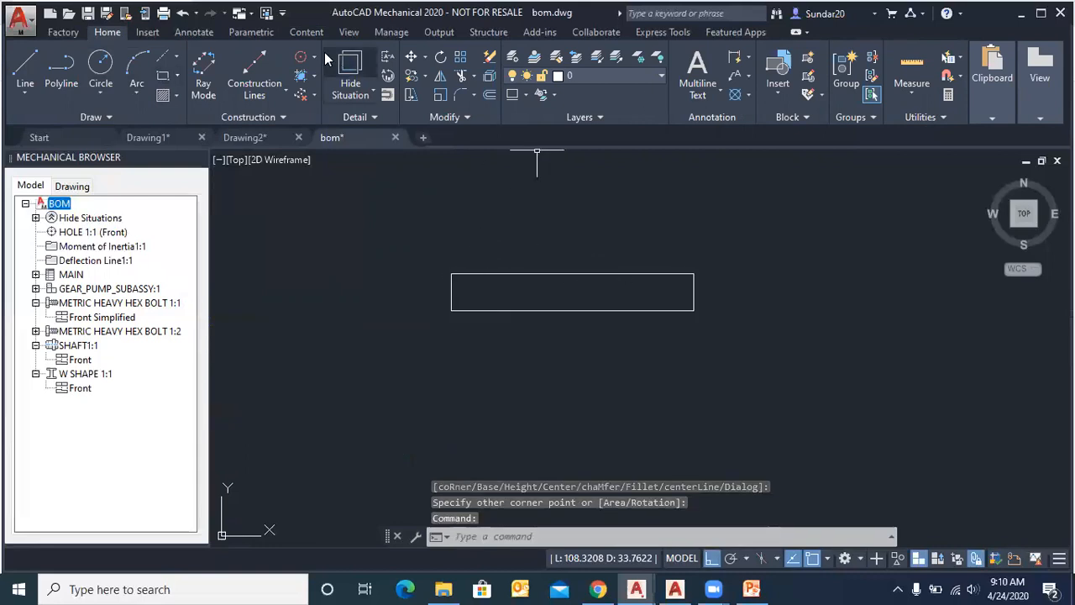
Step: Start a 2D FEA calculation on the rectangle and add a fixed line support along its whole left edge
{"action": "left_click", "coordinate": [307, 32]}
{"action": "left_click", "coordinate": [663, 66]}
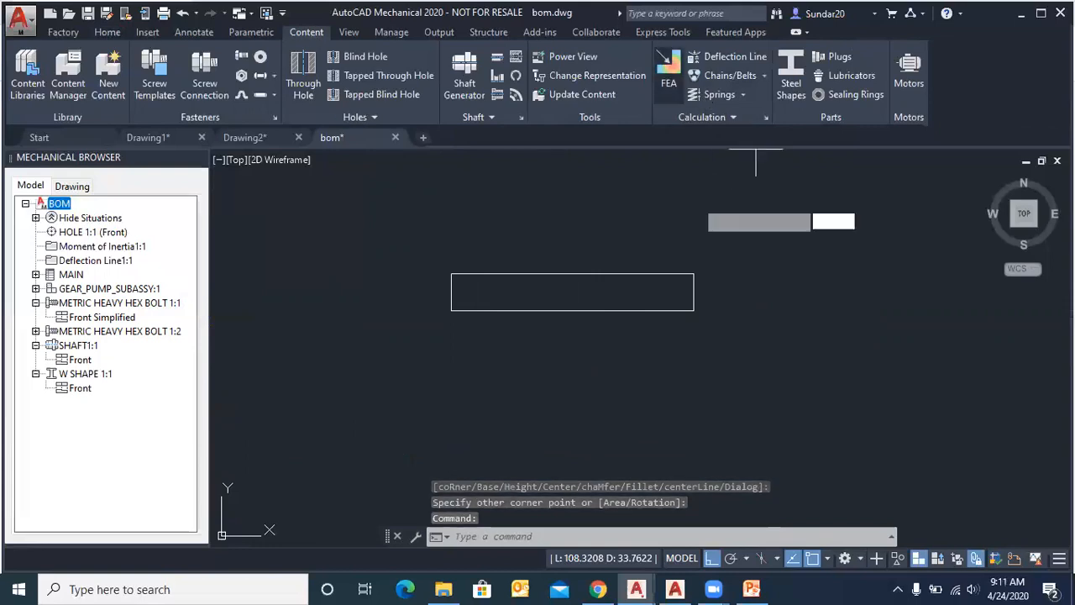
{"action": "left_click", "coordinate": [521, 290]}
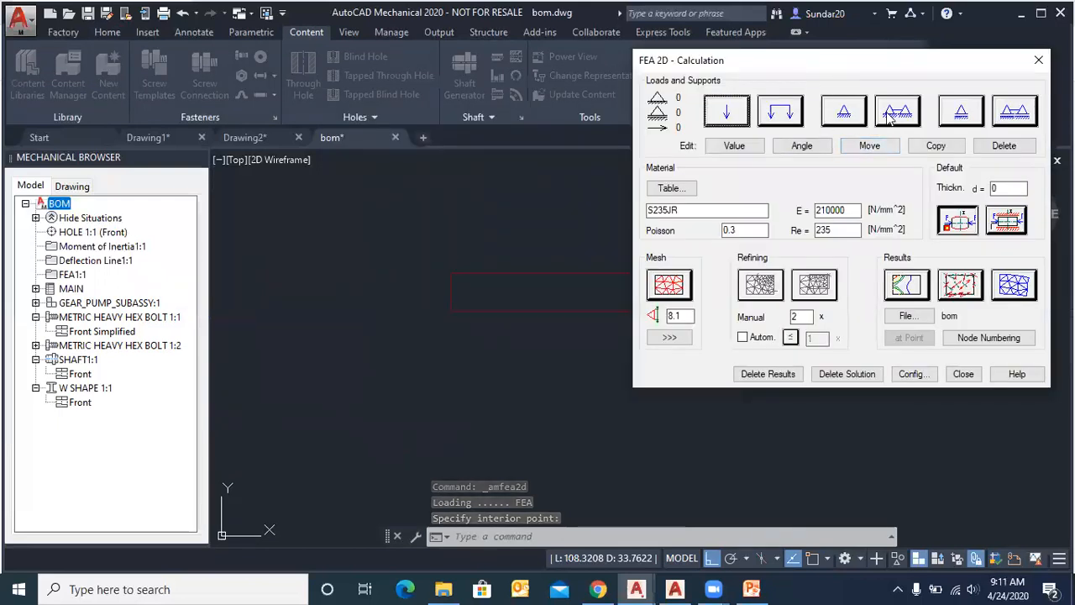
{"action": "left_click", "coordinate": [897, 110]}
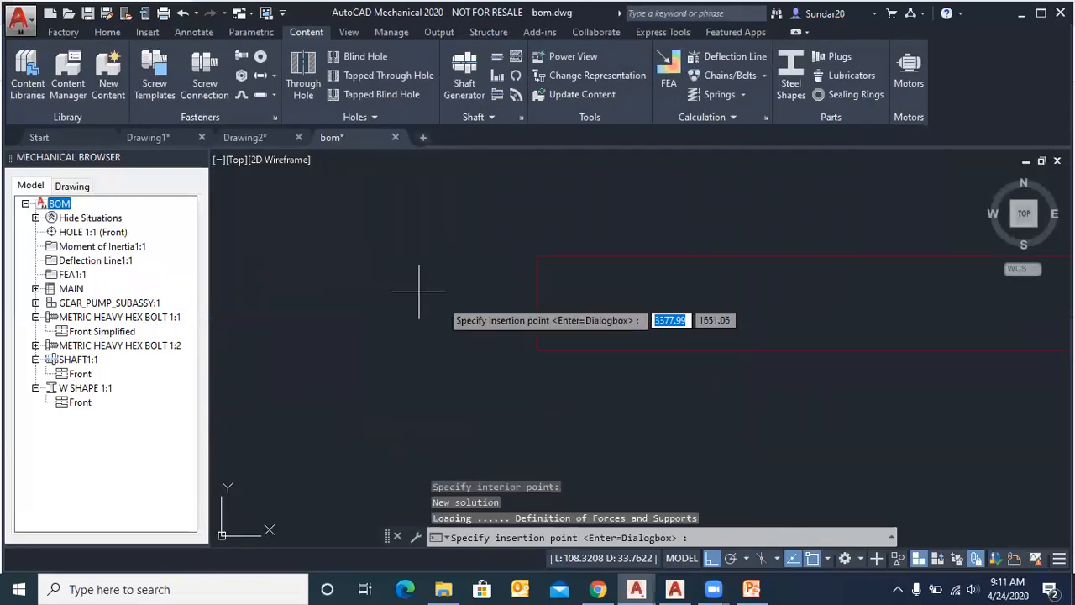
{"action": "left_click", "coordinate": [538, 256]}
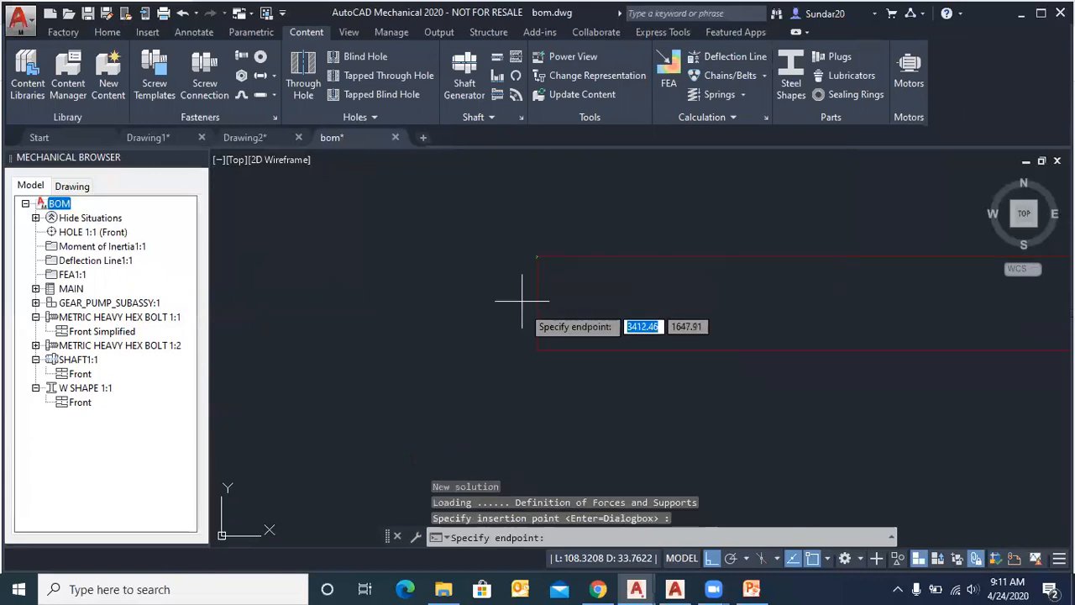
{"action": "left_click", "coordinate": [538, 349]}
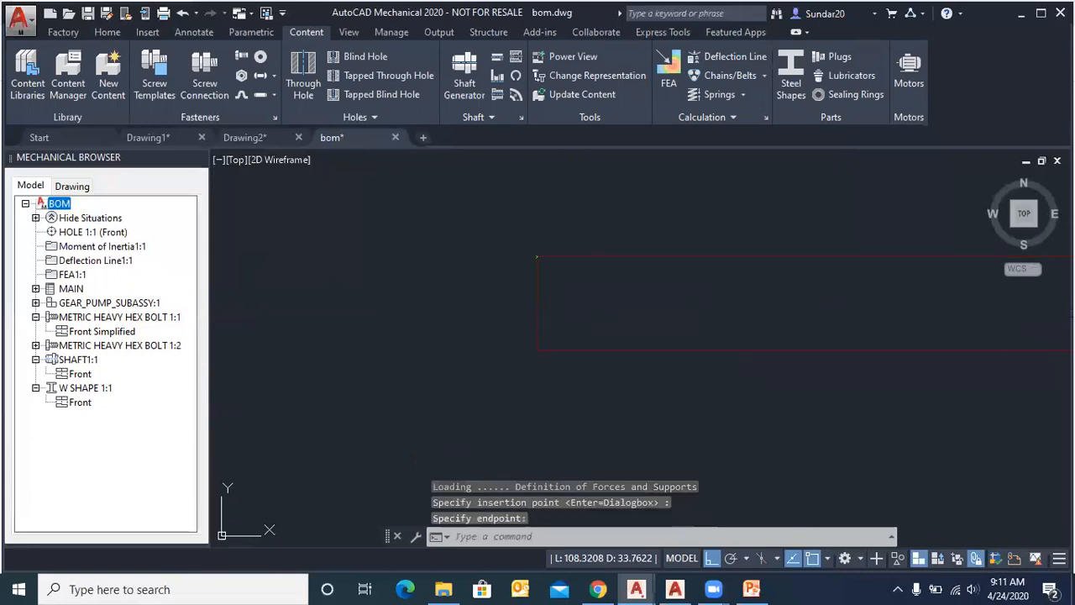
{"action": "left_click", "coordinate": [546, 355]}
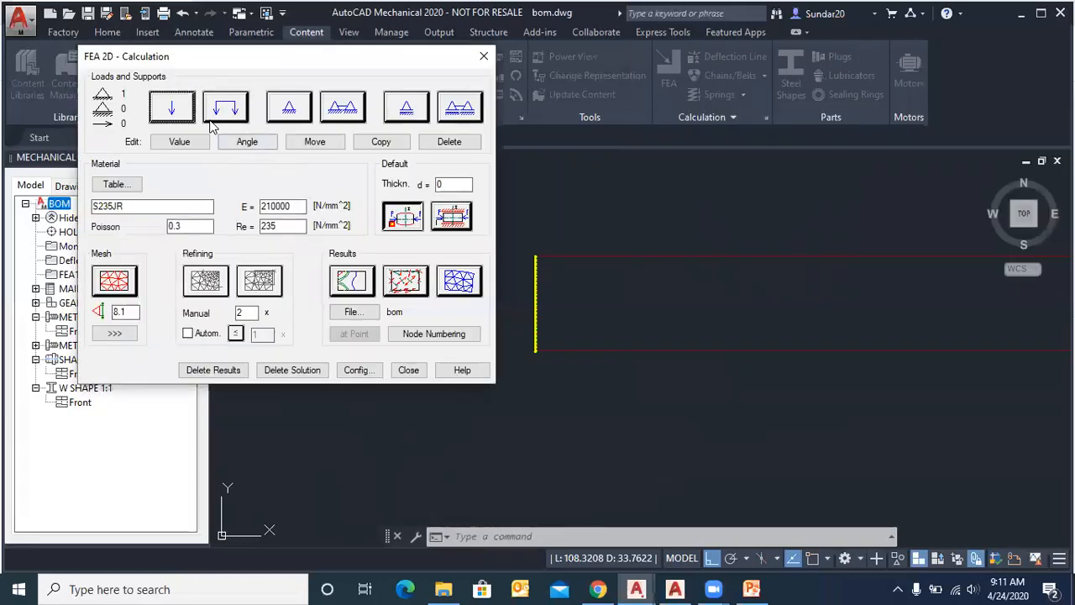
Step: Place a 2000 N point force at the middle of the rectangle's upper edge, directed downward
{"action": "left_click", "coordinate": [185, 110]}
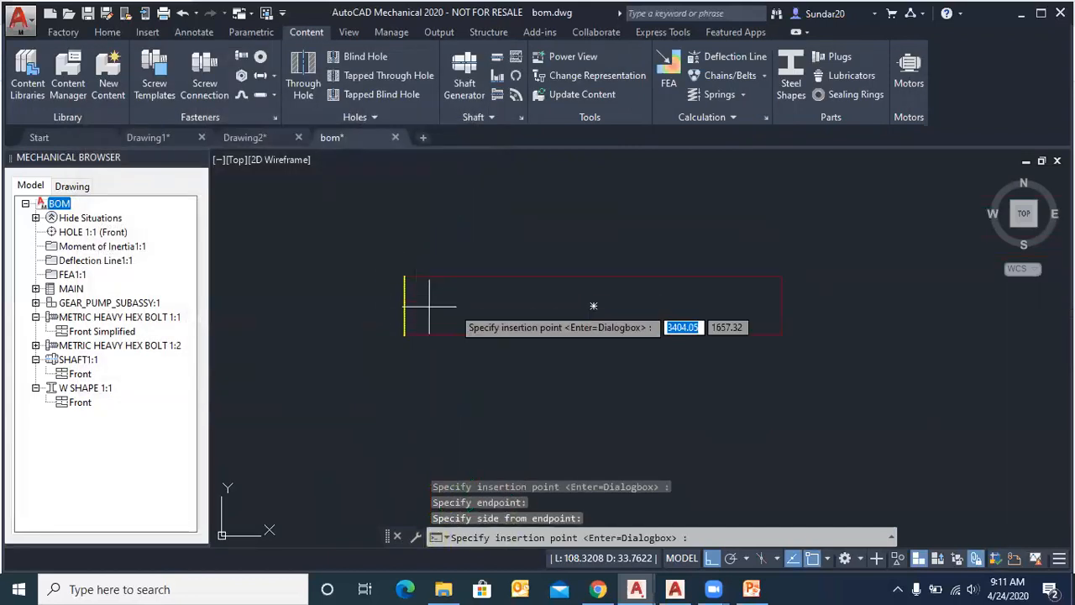
{"action": "left_click", "coordinate": [585, 277]}
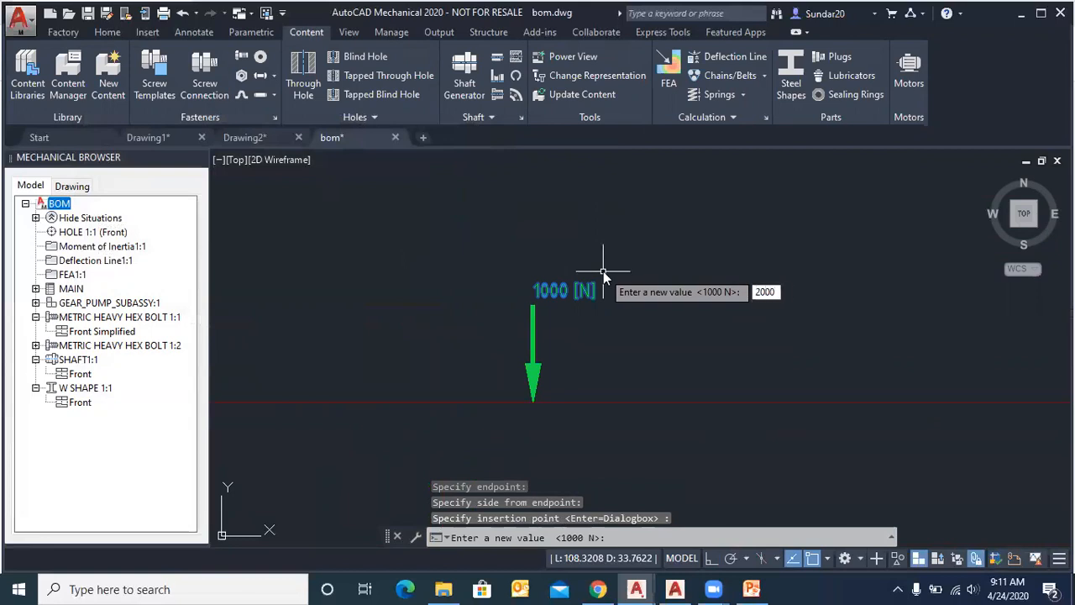
{"action": "type", "text": "2000"}
{"action": "key", "text": "Return"}
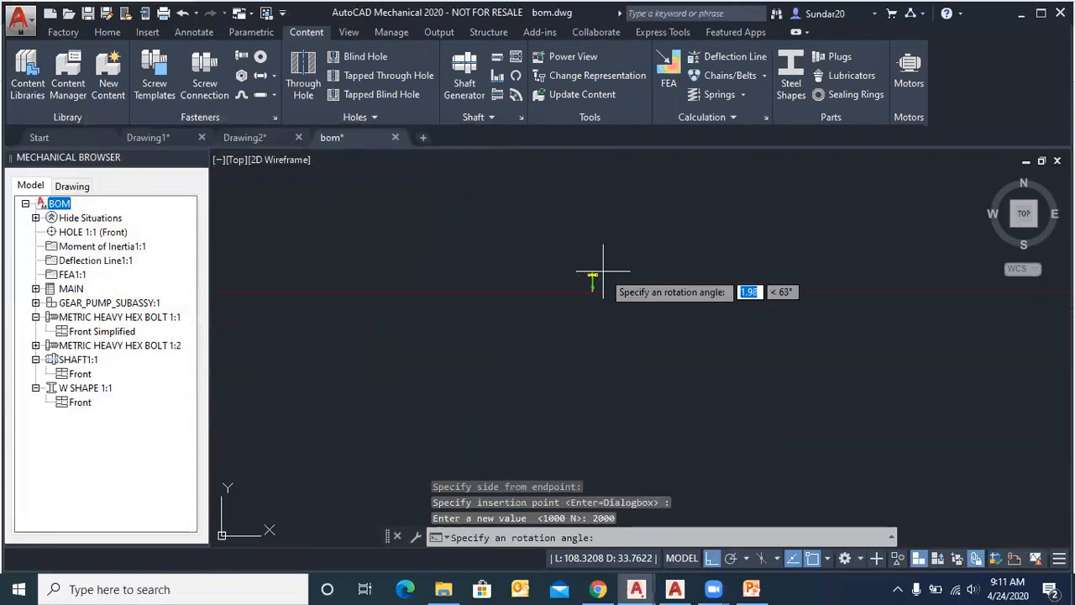
{"action": "left_click", "coordinate": [601, 271]}
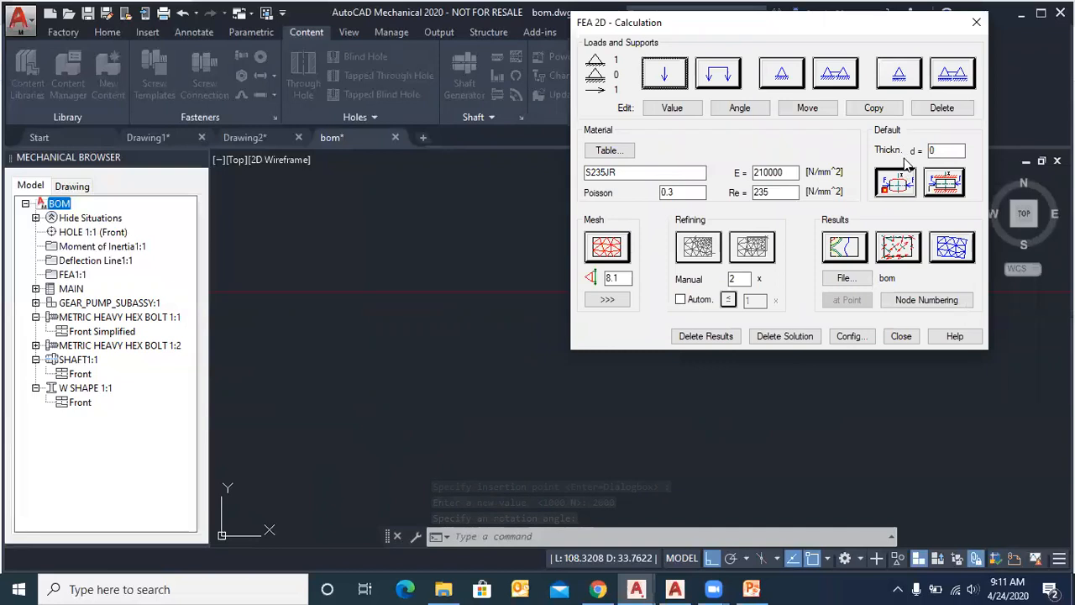
Step: Set the default thickness to 10 and generate the finite element mesh
{"action": "left_click_drag", "start_coordinate": [940, 151], "coordinate": [932, 152]}
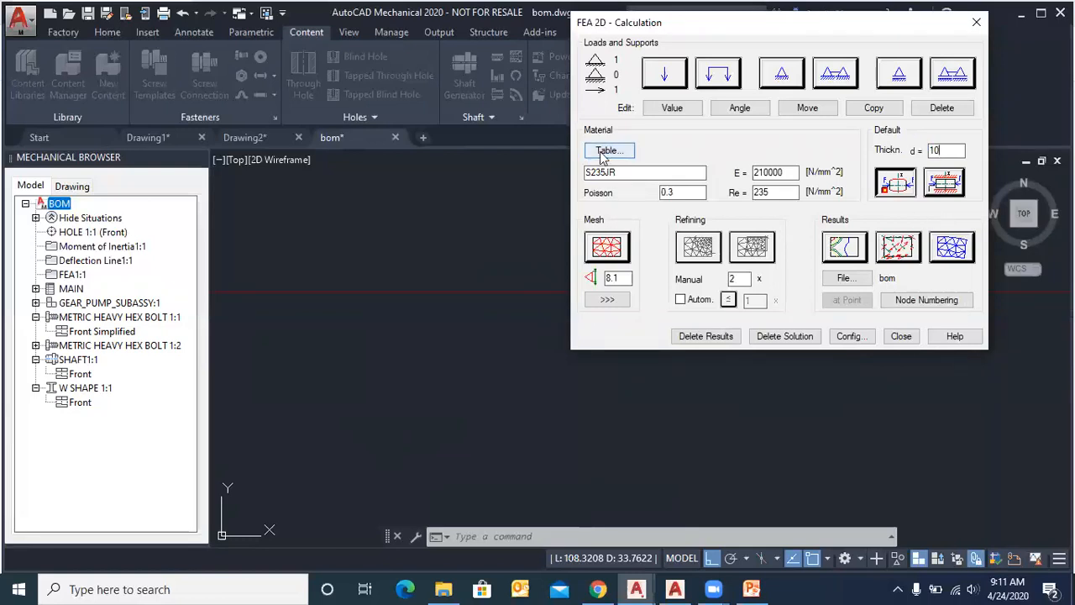
{"action": "left_click", "coordinate": [618, 256]}
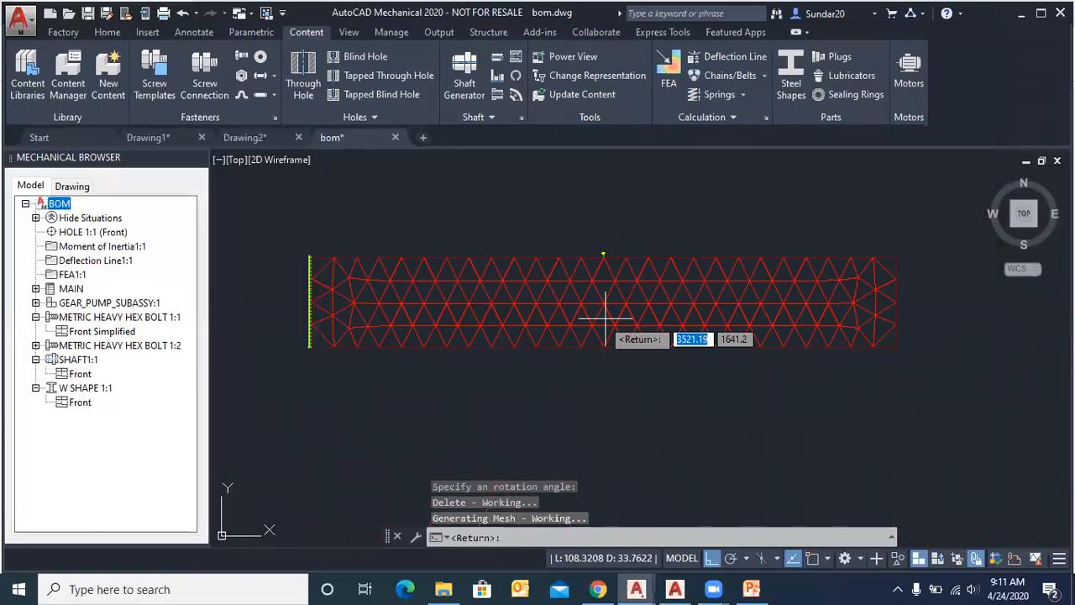
{"action": "key", "text": "Return"}
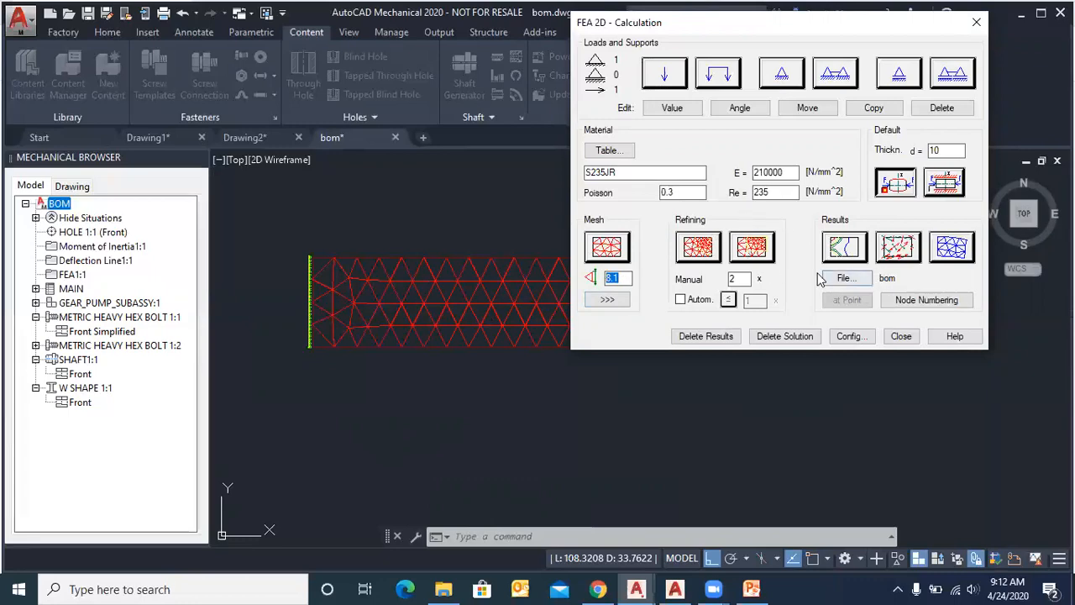
Step: Calculate the Von Mises stress results of the meshed rectangle as colour-filled isoareas
{"action": "left_click", "coordinate": [842, 249]}
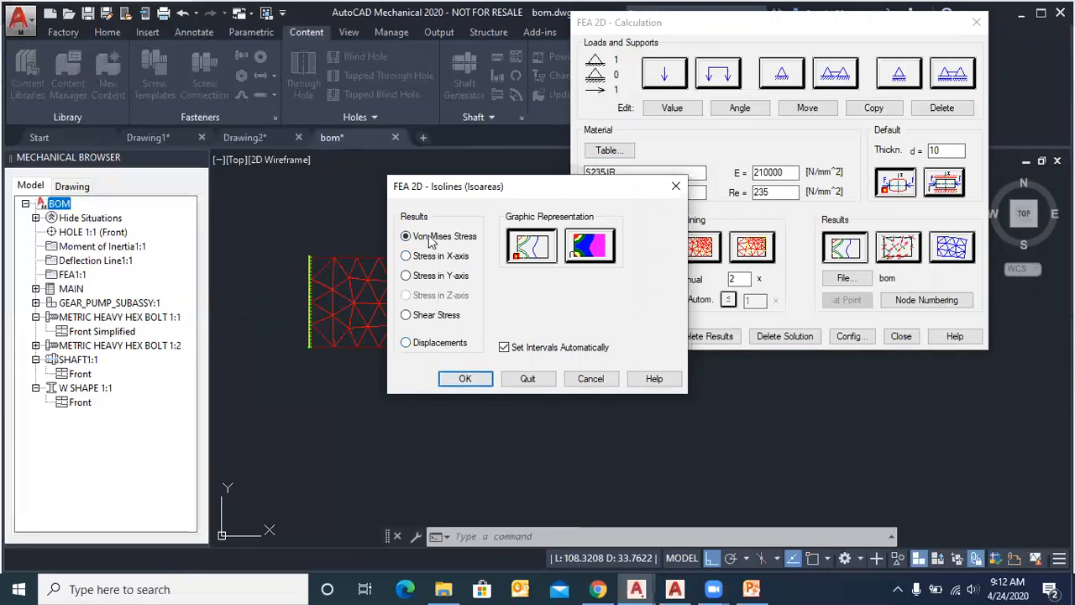
{"action": "left_click", "coordinate": [578, 258]}
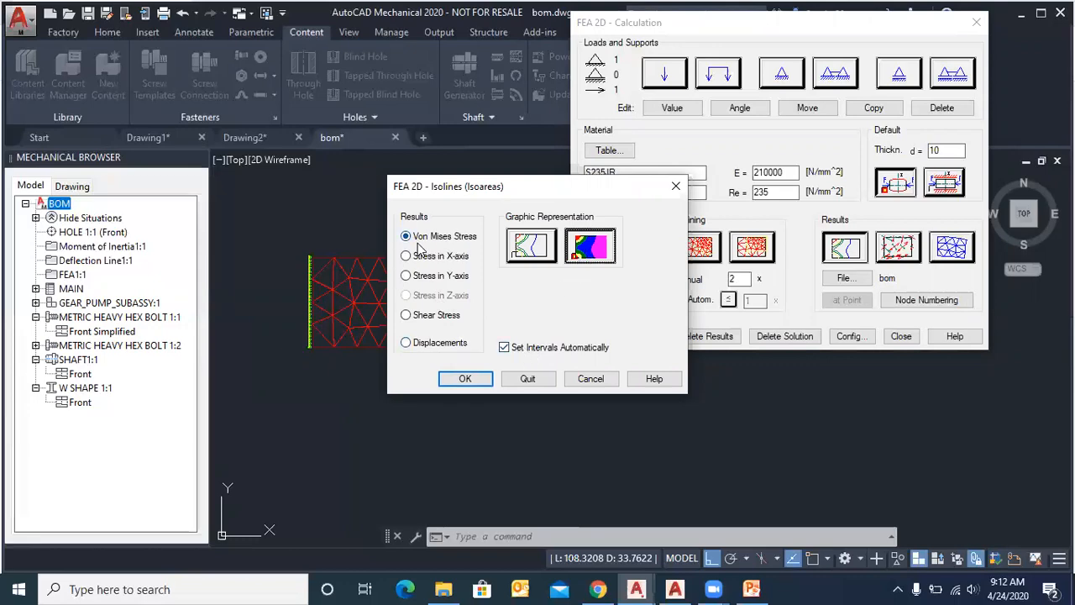
{"action": "left_click", "coordinate": [465, 379]}
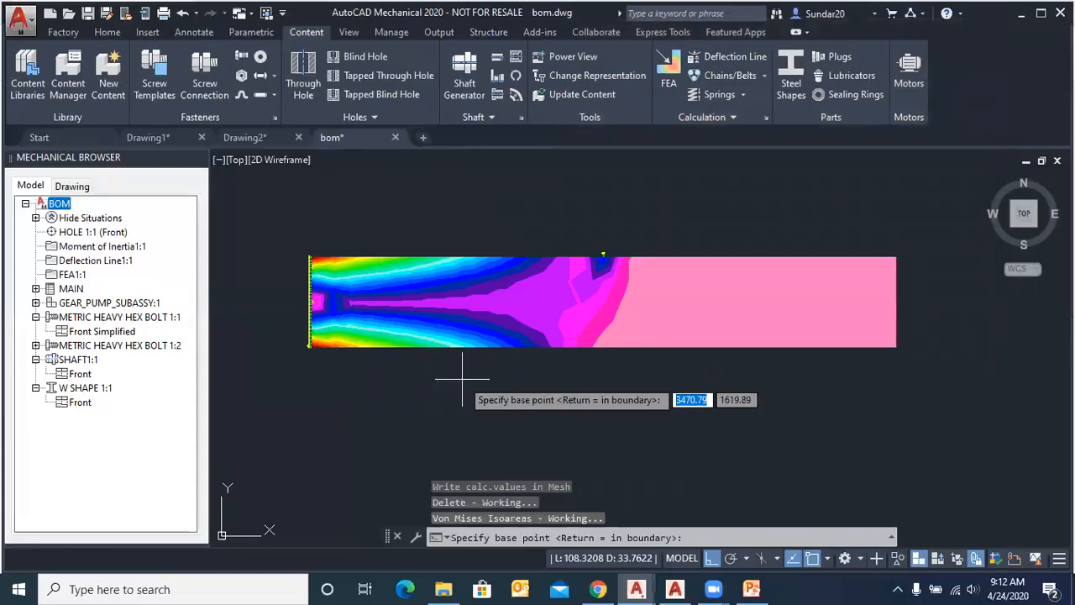
Step: Try to place the isoarea plot and its result table away from the rectangle, using its lower-left corner as base point
{"action": "left_click", "coordinate": [310, 346]}
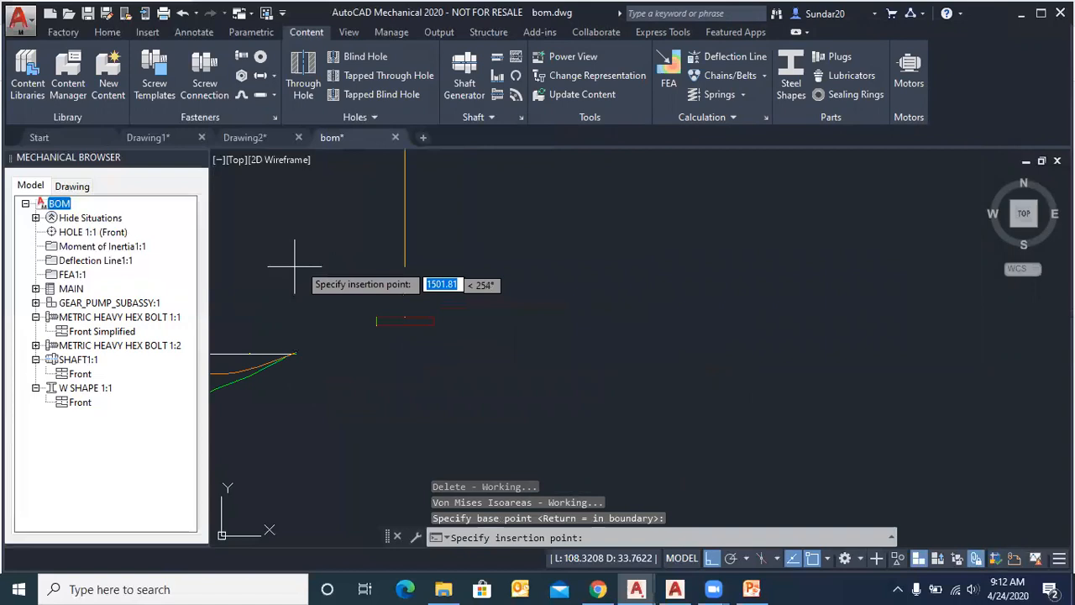
{"action": "left_click", "coordinate": [422, 196]}
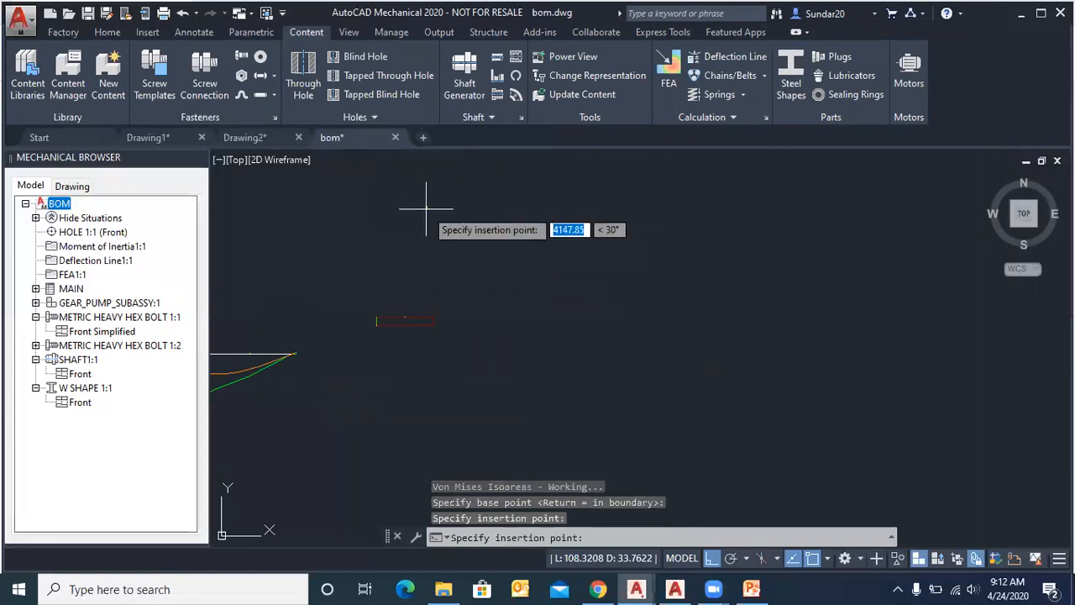
{"action": "left_click", "coordinate": [388, 284]}
{"action": "scroll", "coordinate": [391, 286], "scroll_direction": "up", "scroll_amount": 2}
{"action": "scroll", "coordinate": [403, 252], "scroll_direction": "down", "scroll_amount": 3}
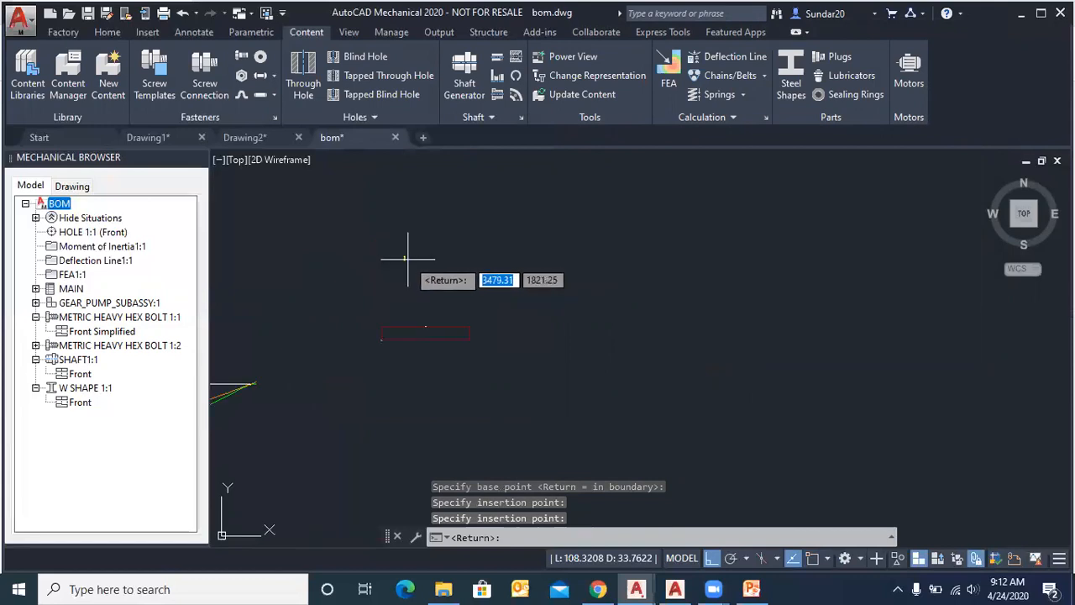
{"action": "key", "text": "Return"}
{"action": "scroll", "coordinate": [420, 316], "scroll_direction": "up", "scroll_amount": 3}
{"action": "key", "text": "Escape"}
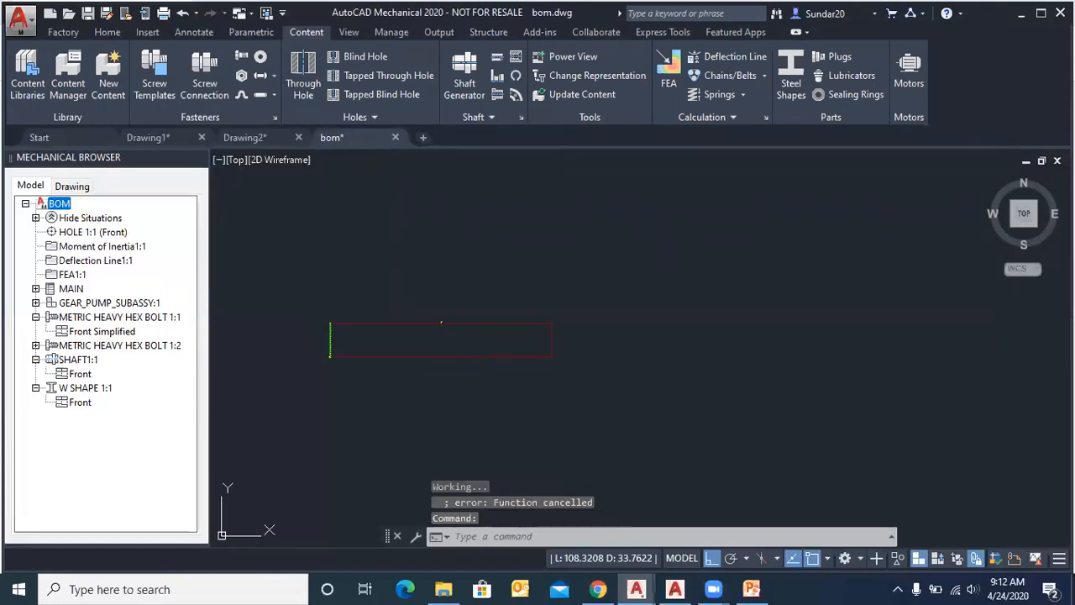
Step: Undo the FEA calculation and the rectangle it was based on
{"action": "key", "text": "ctrl+z"}
{"action": "key", "text": "ctrl+z"}
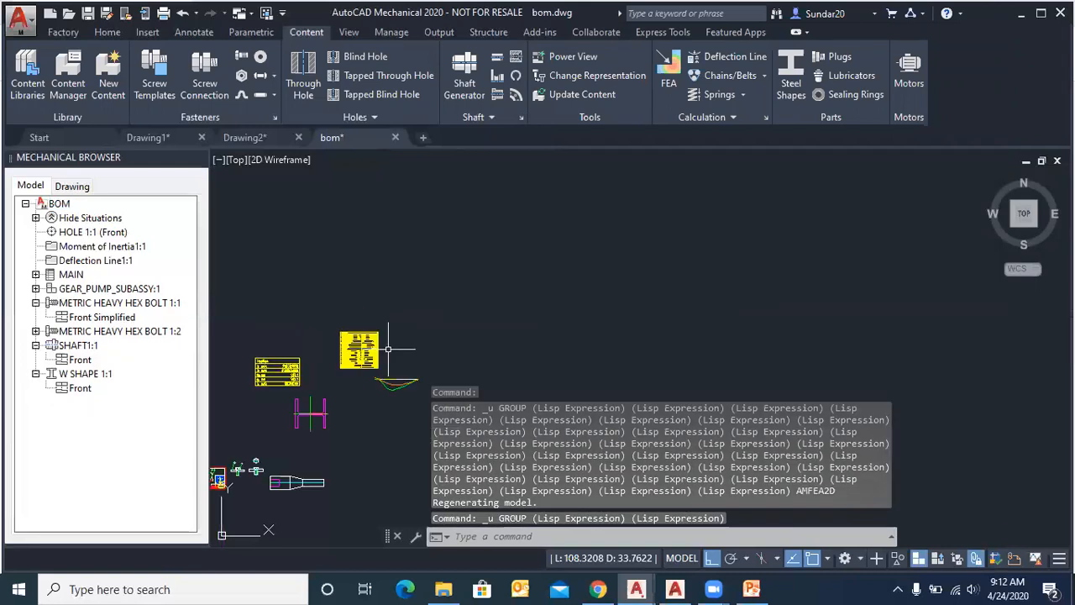
{"action": "scroll", "coordinate": [395, 395], "scroll_direction": "up", "scroll_amount": 4}
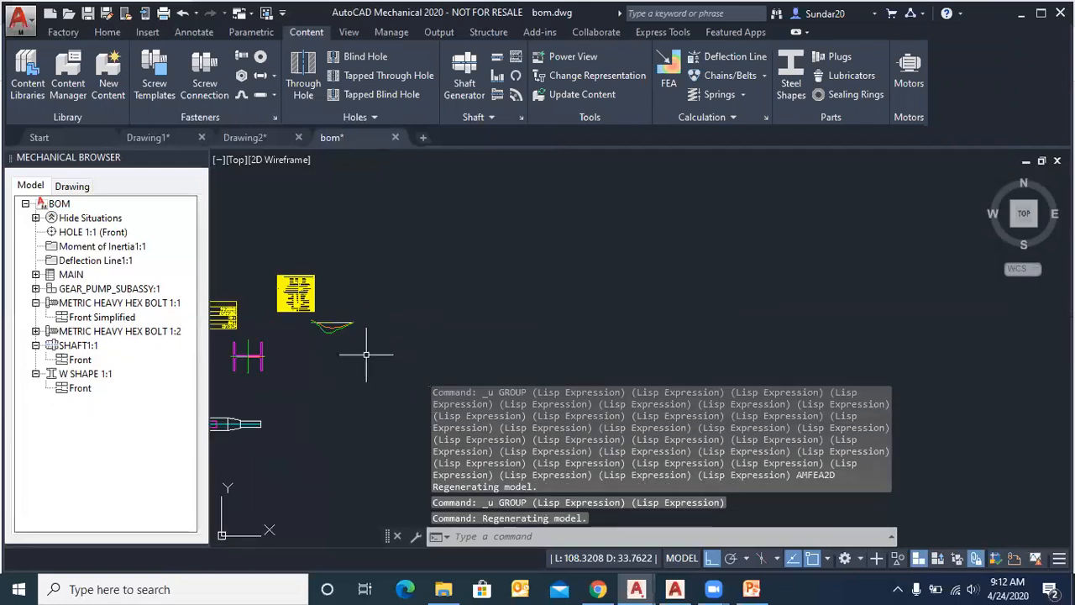
{"action": "scroll", "coordinate": [285, 279], "scroll_direction": "down", "scroll_amount": 4}
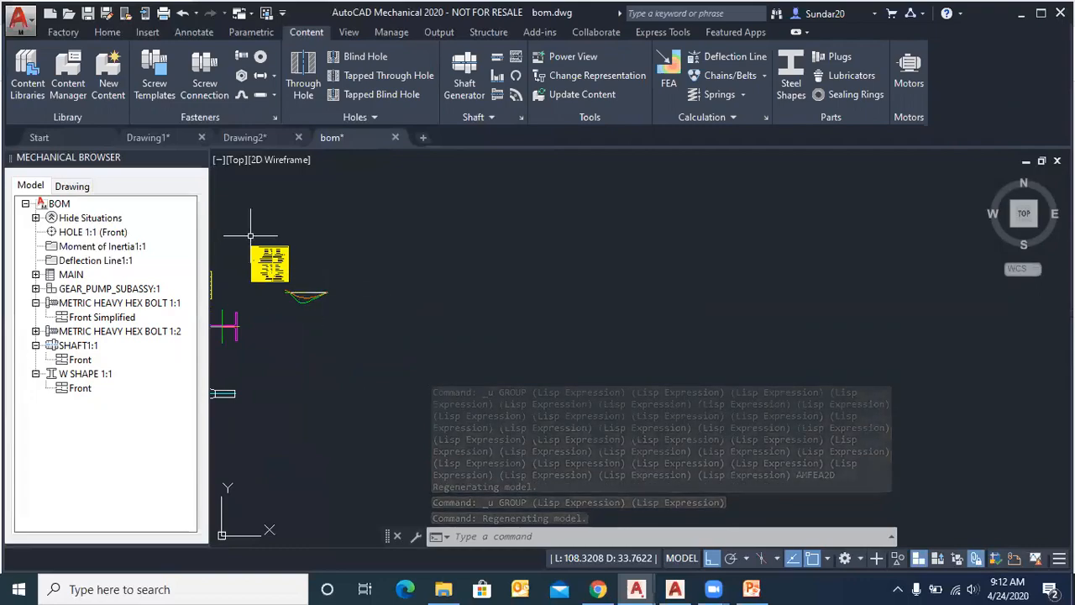
Step: Draw a horizontal rectangle about 212 by 57 in Drawing2, in the empty area to the right of the concentric circles
{"action": "left_click", "coordinate": [266, 132]}
{"action": "scroll", "coordinate": [411, 342], "scroll_direction": "down", "scroll_amount": 2}
{"action": "scroll", "coordinate": [690, 236], "scroll_direction": "up", "scroll_amount": 4}
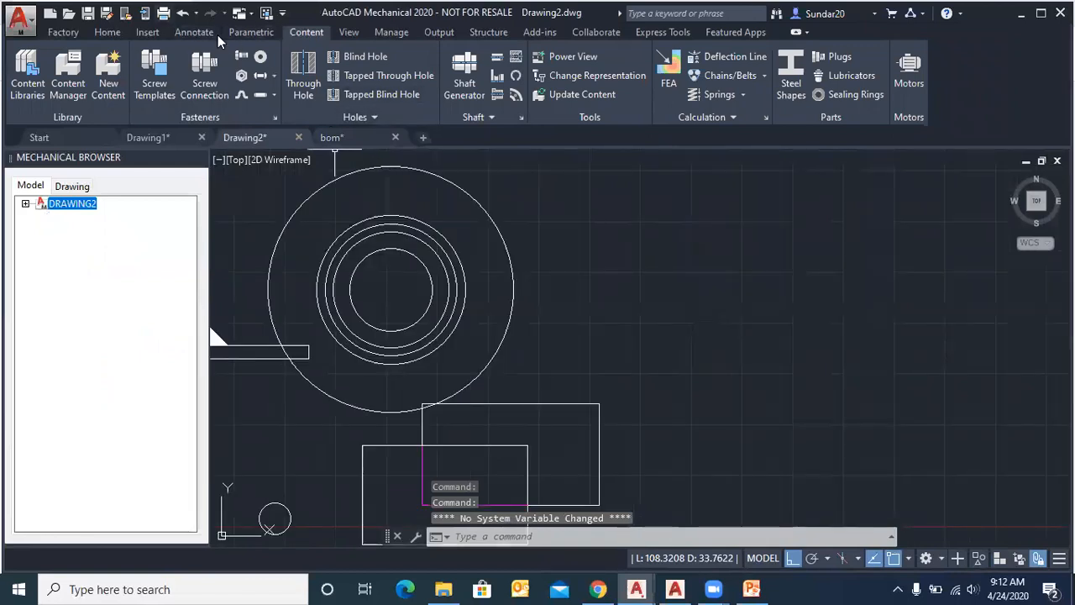
{"action": "left_click", "coordinate": [109, 32]}
{"action": "left_click", "coordinate": [162, 78]}
{"action": "scroll", "coordinate": [576, 316], "scroll_direction": "down", "scroll_amount": 2}
{"action": "scroll", "coordinate": [552, 283], "scroll_direction": "up", "scroll_amount": 3}
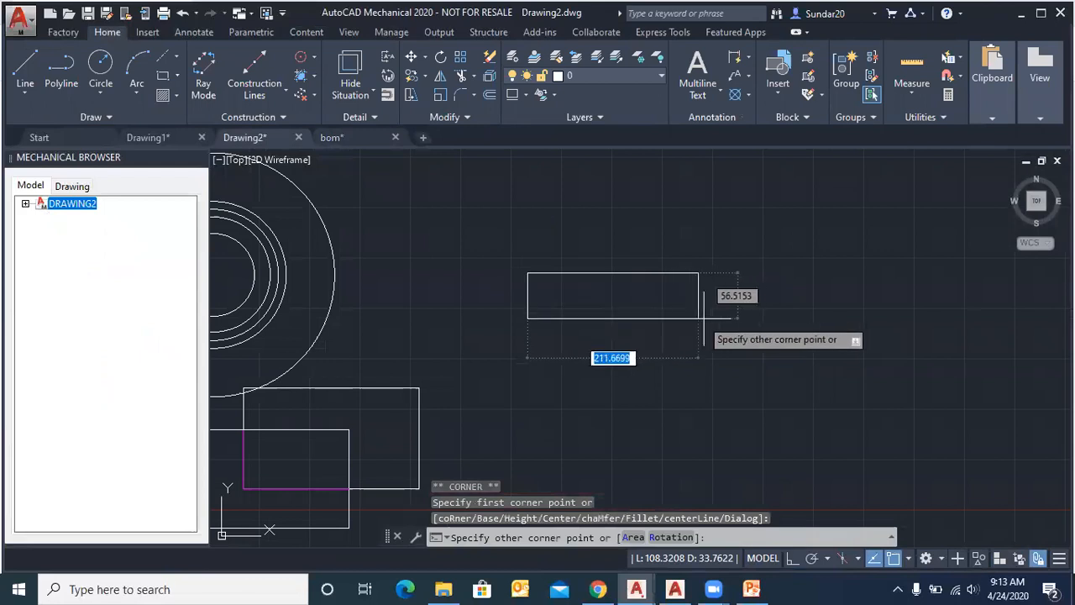
{"action": "left_click", "coordinate": [703, 311]}
{"action": "scroll", "coordinate": [538, 294], "scroll_direction": "up", "scroll_amount": 2}
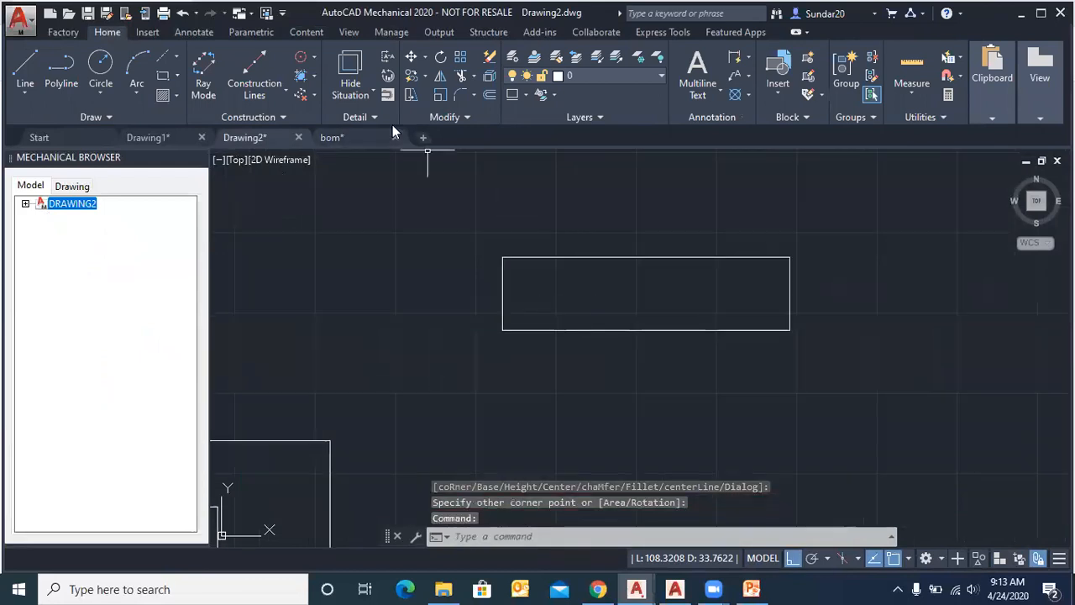
Step: Start a 2D FEA calculation on the new rectangle and place a line support along its full left edge
{"action": "left_click", "coordinate": [305, 32]}
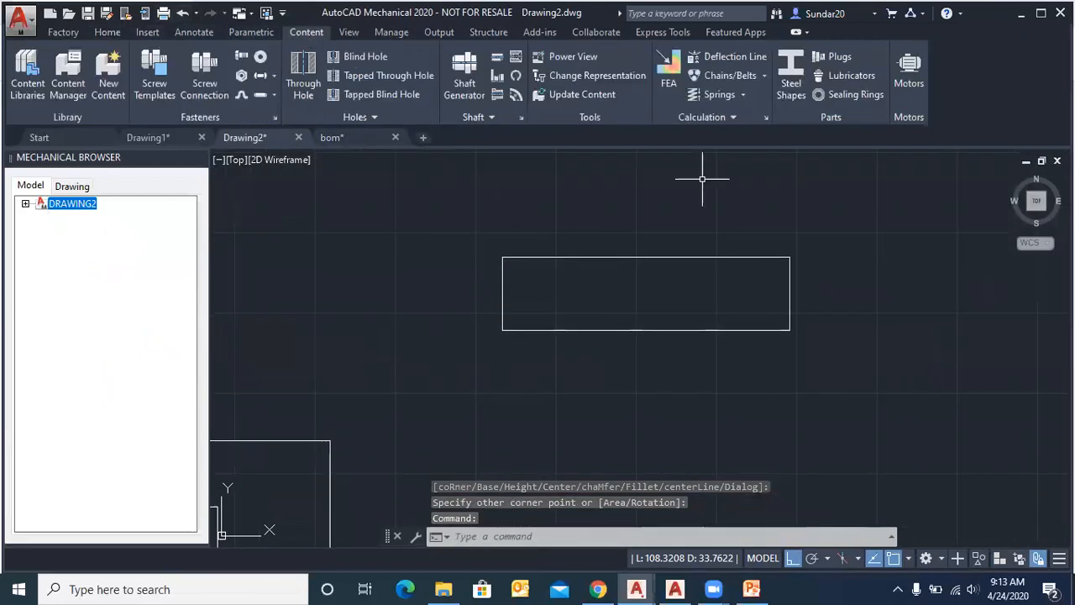
{"action": "left_click", "coordinate": [669, 71]}
{"action": "scroll", "coordinate": [562, 247], "scroll_direction": "up", "scroll_amount": 2}
{"action": "left_click", "coordinate": [577, 310]}
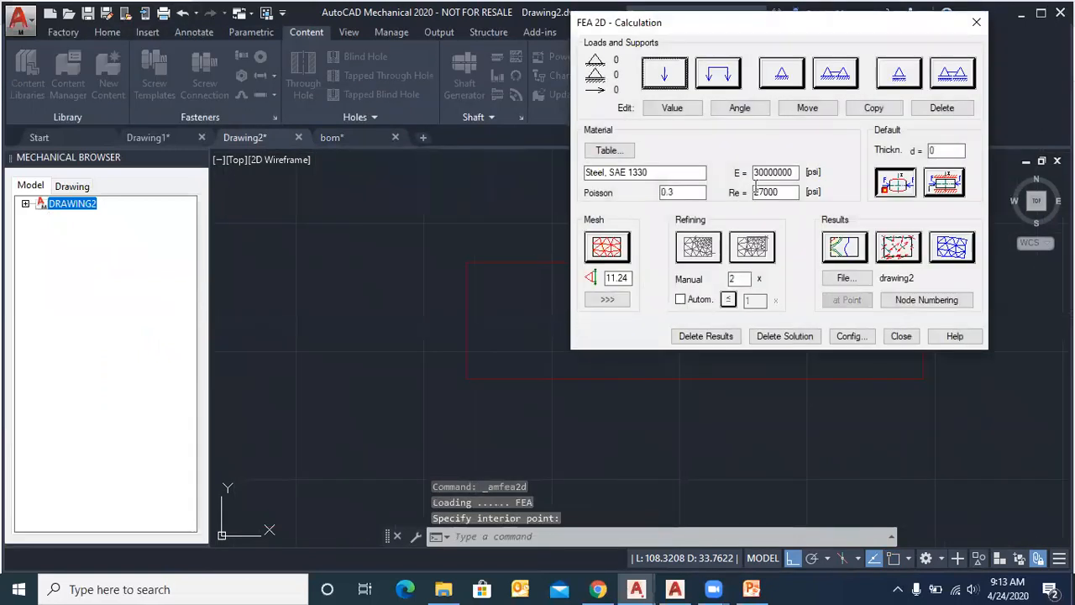
{"action": "left_click", "coordinate": [837, 75]}
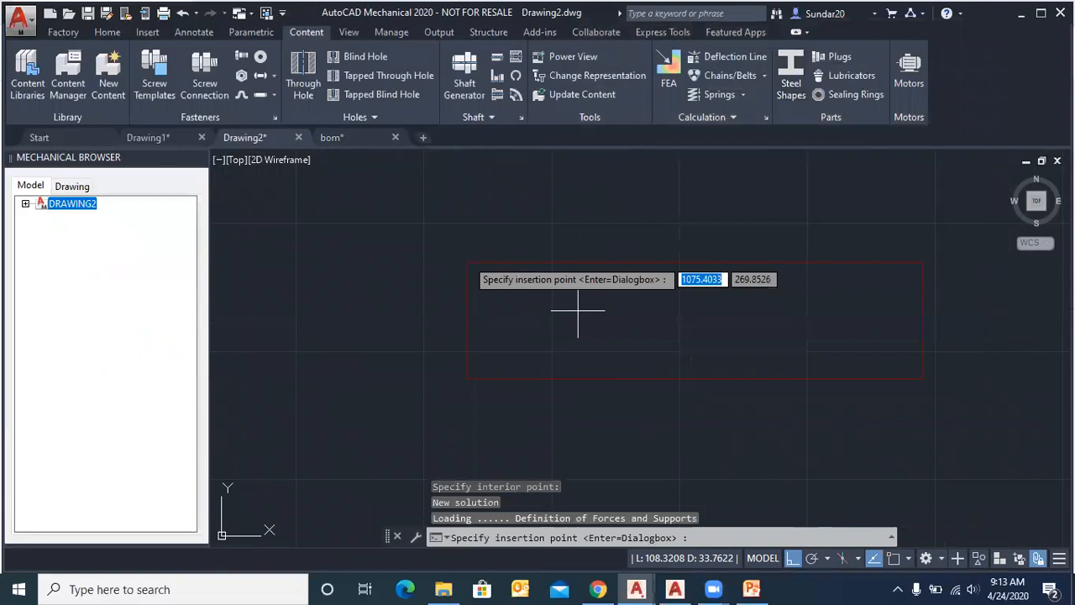
{"action": "left_click", "coordinate": [467, 263]}
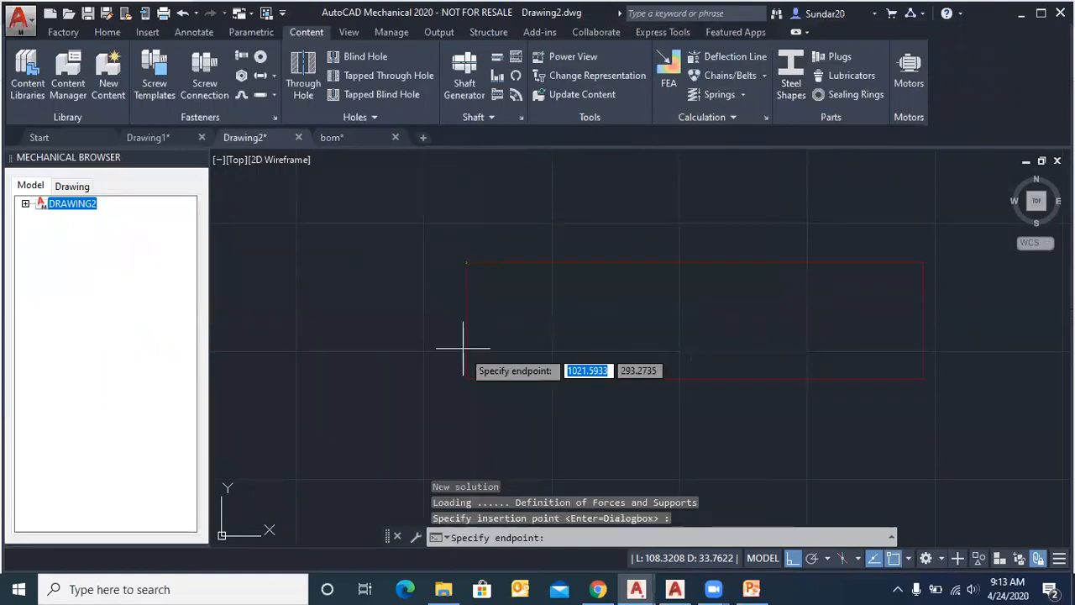
{"action": "left_click", "coordinate": [467, 374]}
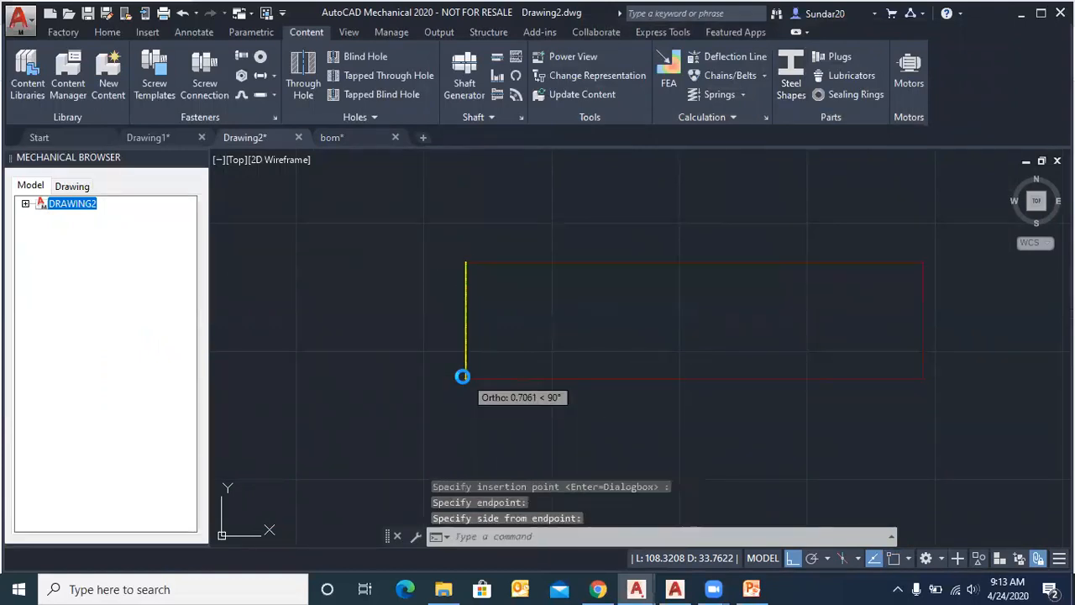
{"action": "left_click", "coordinate": [462, 374]}
Step: Apply a downward point force of 2000 lbf near the middle of the rectangle's upper edge, accepting the default rotation angle
{"action": "left_click", "coordinate": [664, 75]}
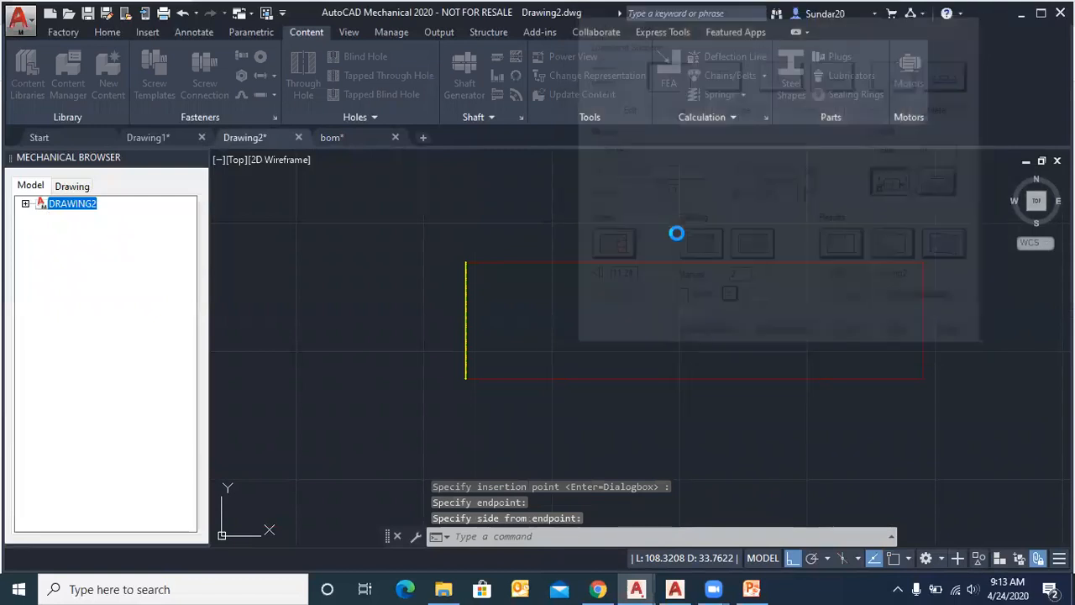
{"action": "left_click", "coordinate": [679, 261]}
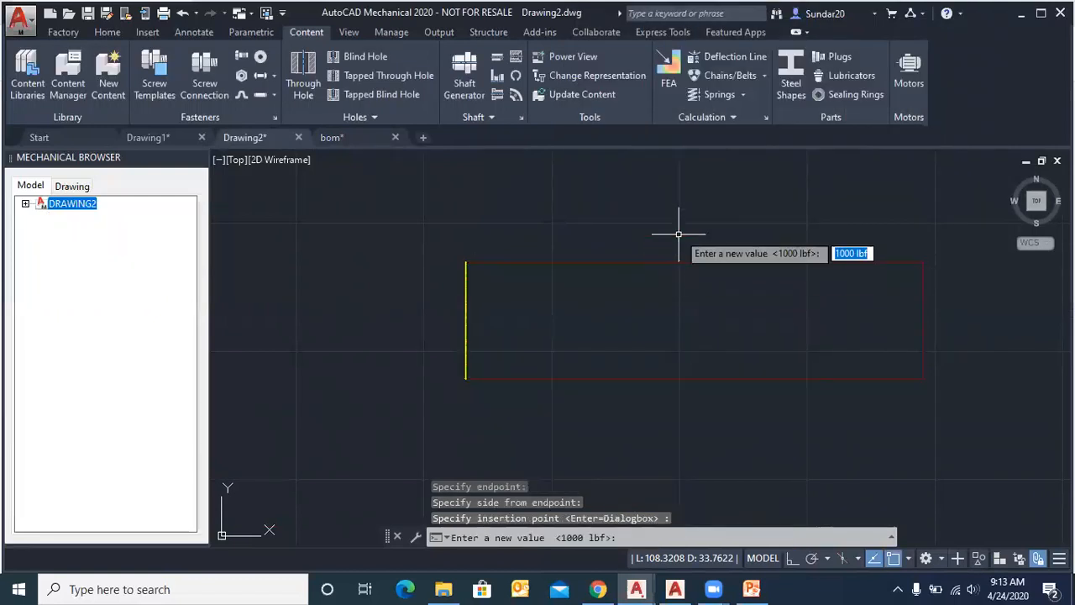
{"action": "scroll", "coordinate": [692, 243], "scroll_direction": "up", "scroll_amount": 5}
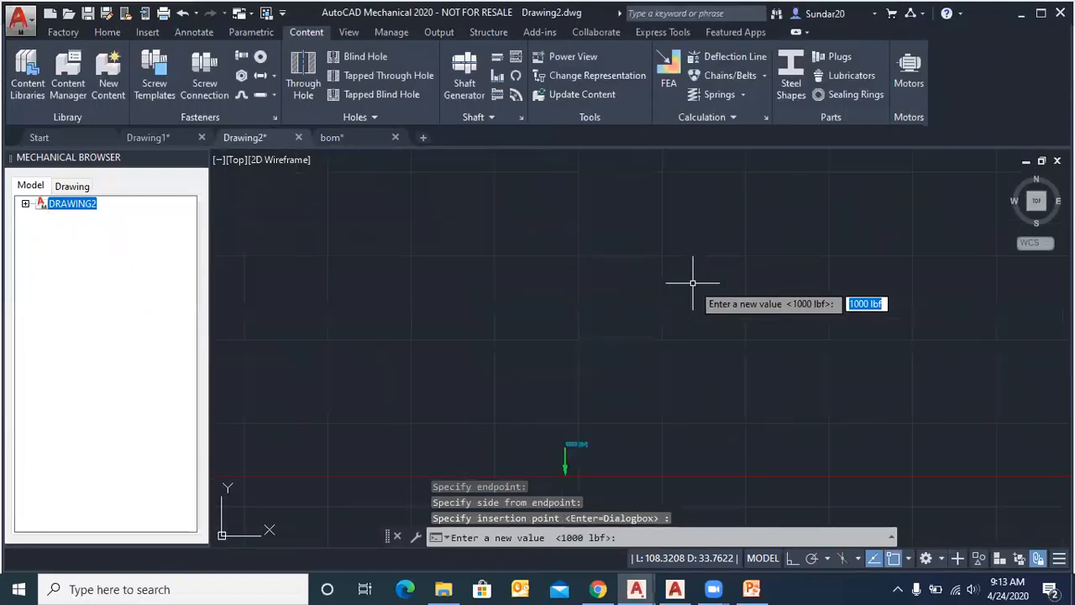
{"action": "type", "text": "2000"}
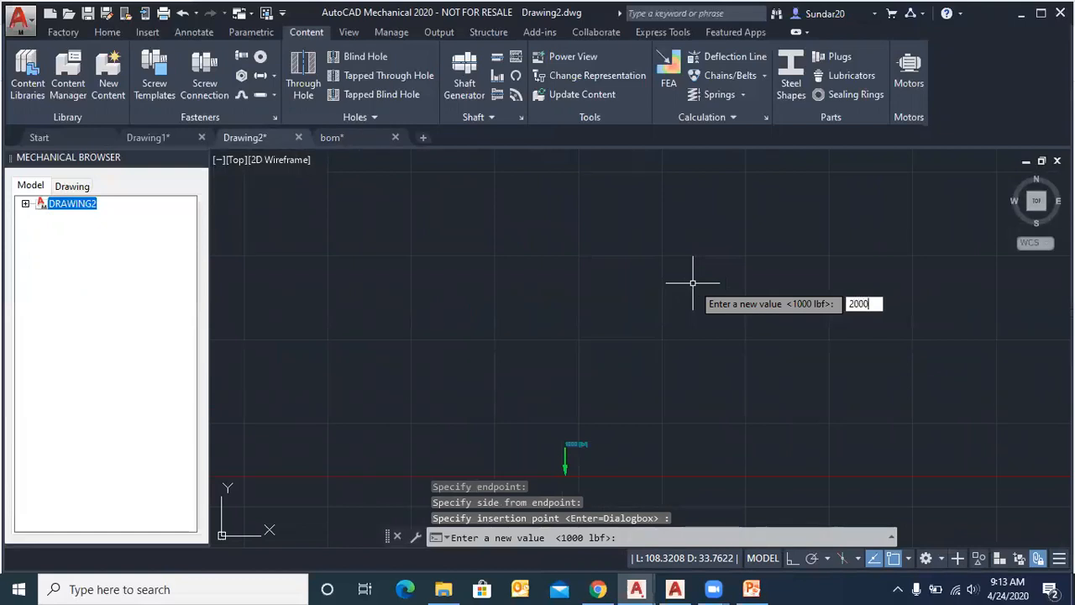
{"action": "key", "text": "Return"}
{"action": "key", "text": "Return"}
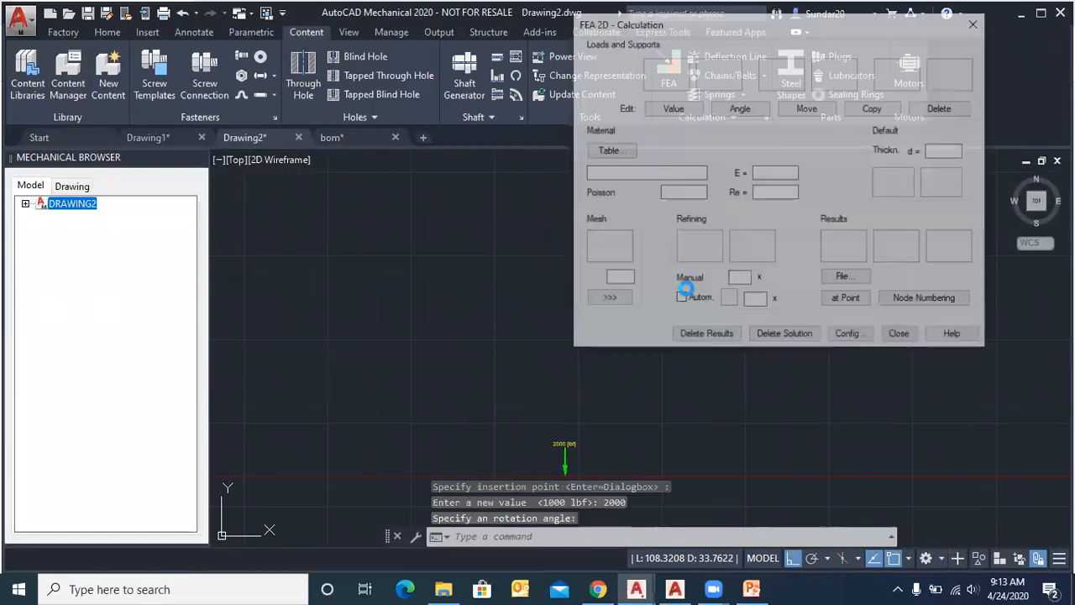
Step: Generate the FEA mesh for the rectangle and set the default thickness to 10
{"action": "left_click", "coordinate": [606, 246]}
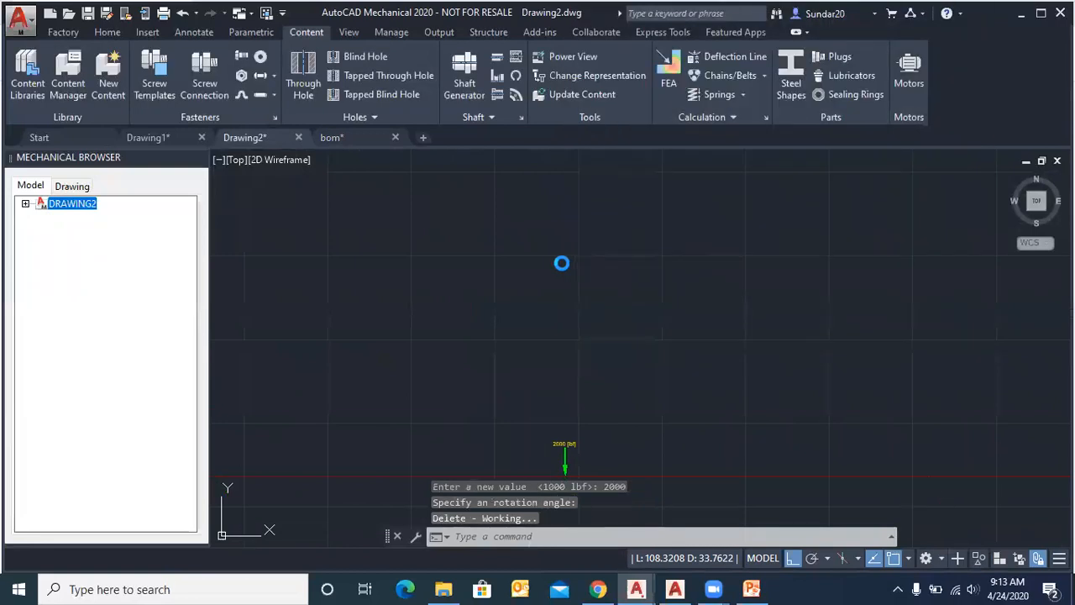
{"action": "key", "text": "Return"}
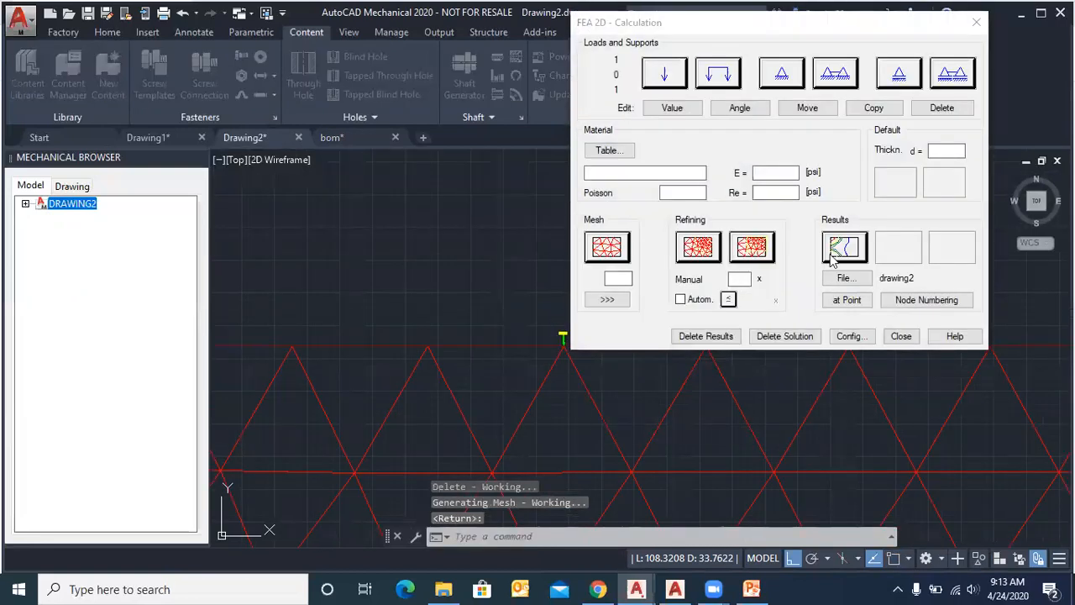
{"action": "type", "text": "10"}
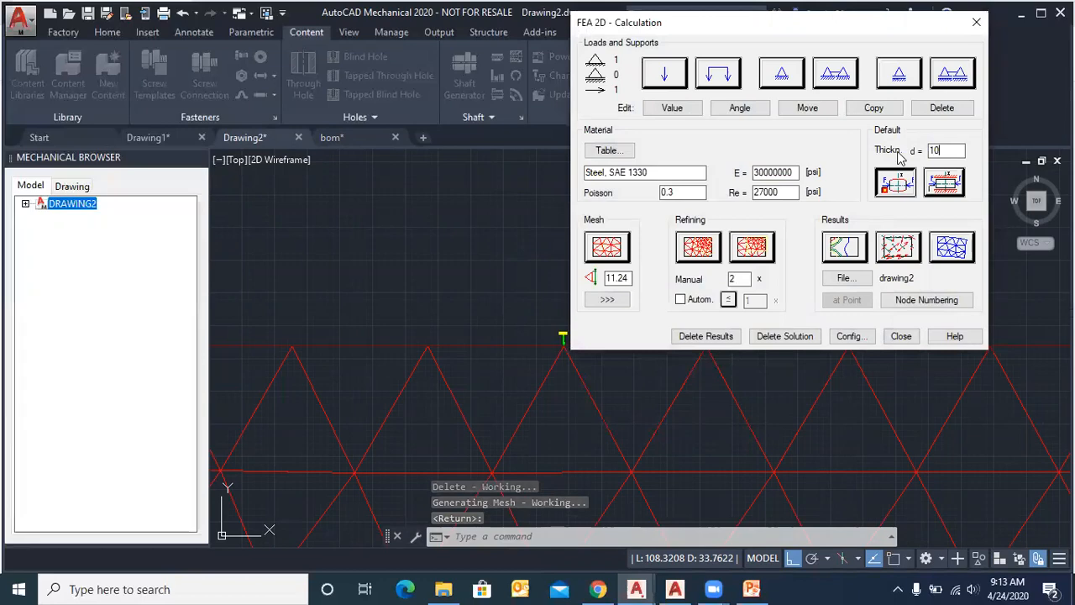
Step: Calculate the Von Mises stress as colour-filled isoareas and place the plot about 103 units below the rectangle, using the lower-right corner as base point
{"action": "left_click", "coordinate": [845, 247]}
{"action": "left_click", "coordinate": [591, 248]}
{"action": "left_click", "coordinate": [467, 379]}
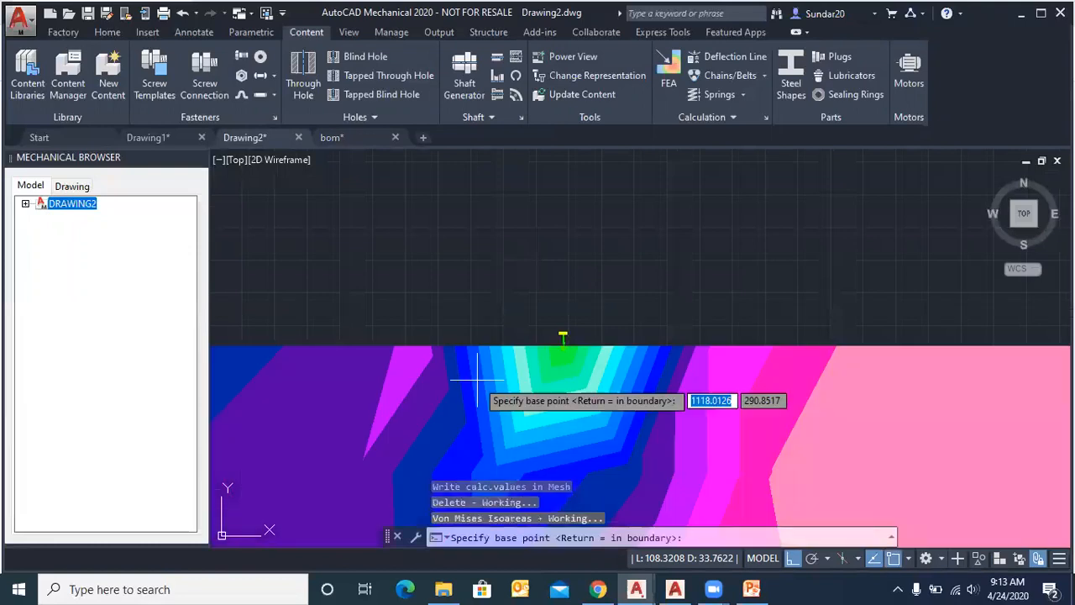
{"action": "scroll", "coordinate": [542, 335], "scroll_direction": "down", "scroll_amount": 5}
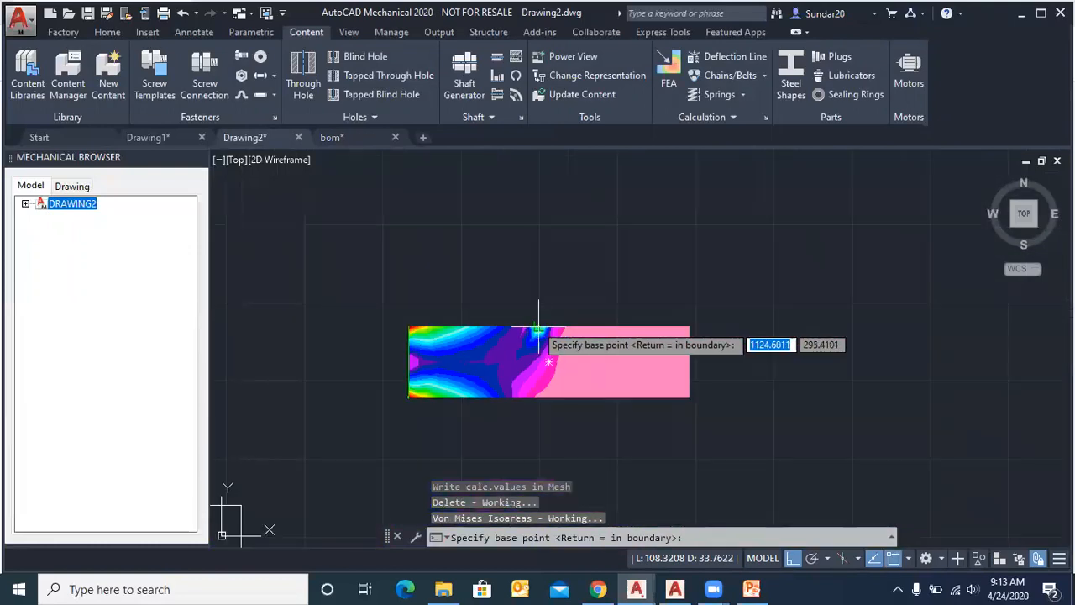
{"action": "left_click", "coordinate": [689, 397]}
{"action": "scroll", "coordinate": [627, 391], "scroll_direction": "down", "scroll_amount": 2}
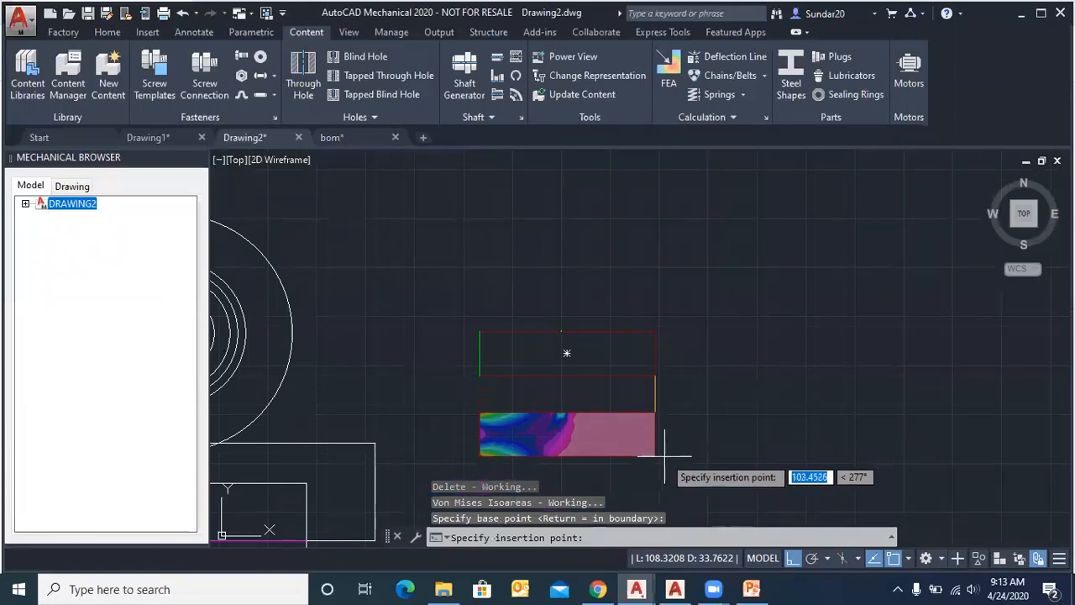
{"action": "left_click", "coordinate": [664, 456]}
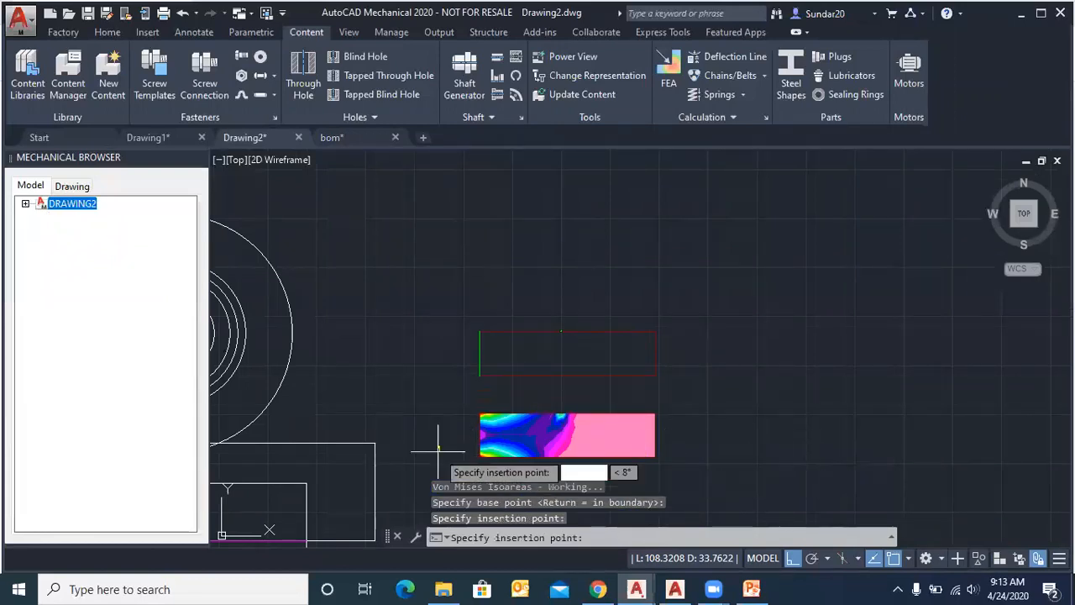
Step: Place the Von Mises result table in the empty area to the left of the isoarea plot
{"action": "scroll", "coordinate": [438, 451], "scroll_direction": "up", "scroll_amount": 6}
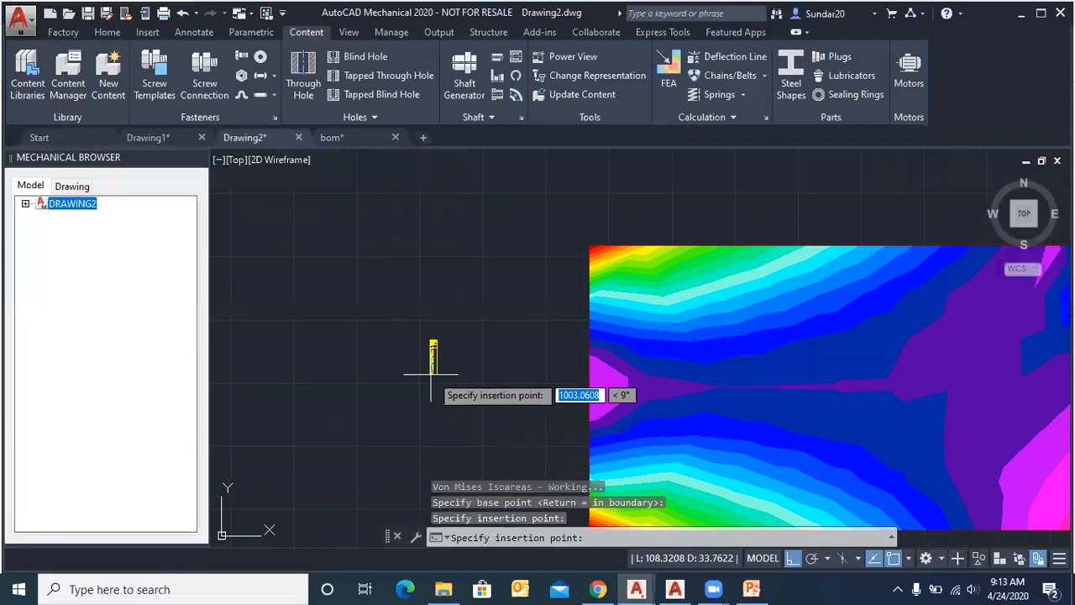
{"action": "scroll", "coordinate": [443, 323], "scroll_direction": "down", "scroll_amount": 2}
{"action": "scroll", "coordinate": [462, 315], "scroll_direction": "up", "scroll_amount": 4}
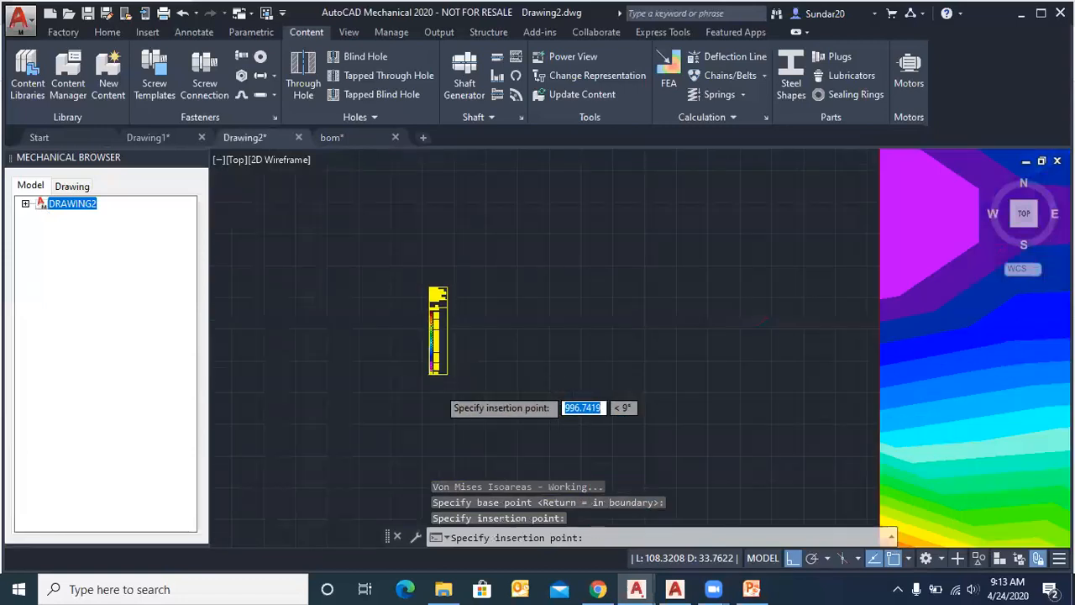
{"action": "scroll", "coordinate": [439, 387], "scroll_direction": "up", "scroll_amount": 5}
{"action": "scroll", "coordinate": [440, 424], "scroll_direction": "down", "scroll_amount": 7}
{"action": "left_click", "coordinate": [446, 423]}
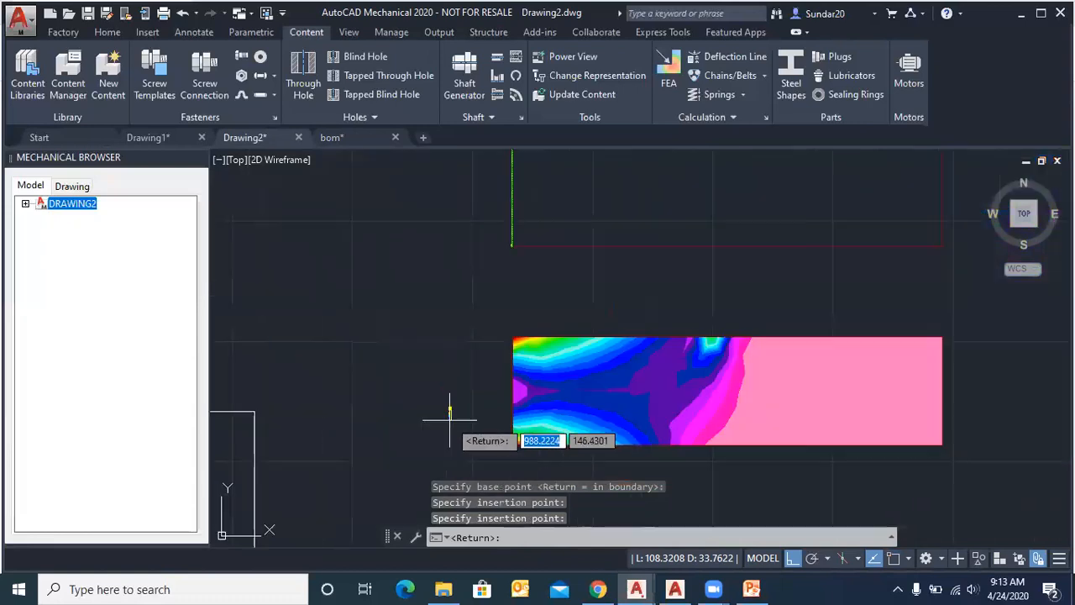
{"action": "key", "text": "Return"}
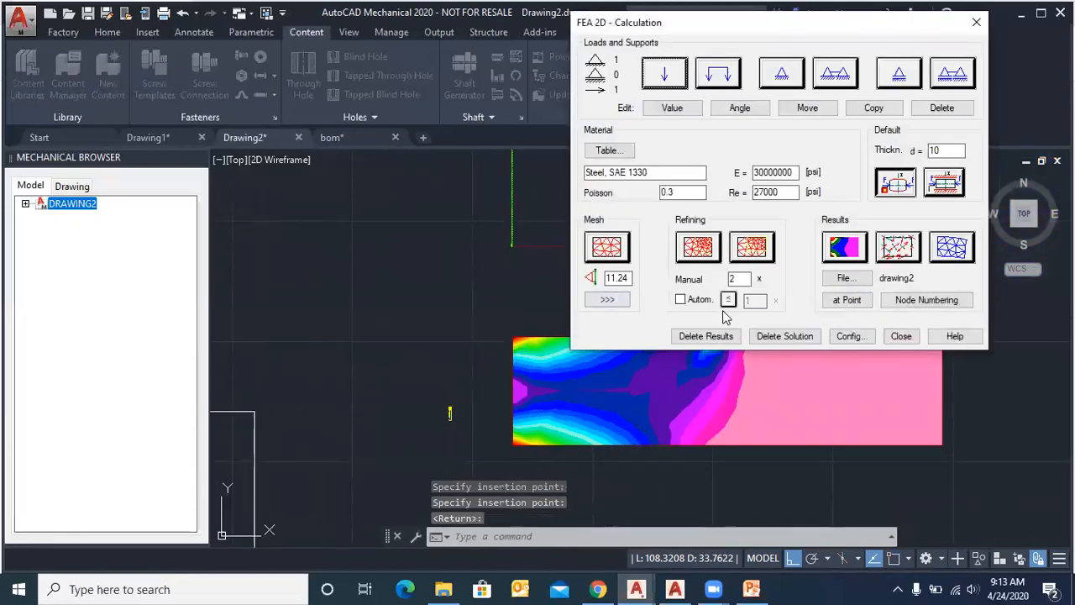
Step: Calculate the displacement results of the rectangle as isolines with automatic intervals
{"action": "left_click", "coordinate": [854, 257]}
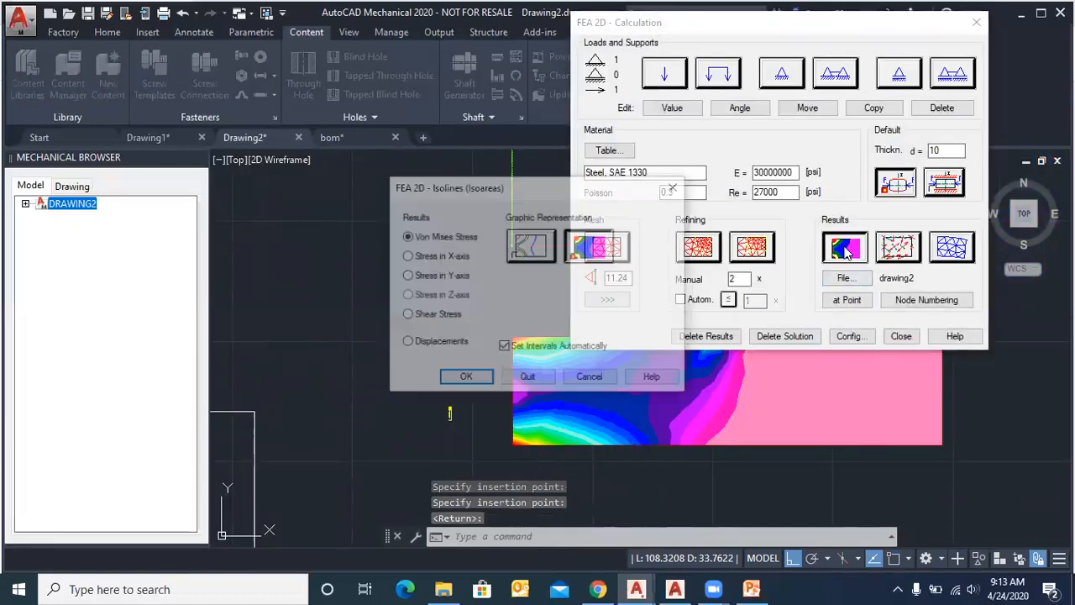
{"action": "left_click", "coordinate": [406, 344]}
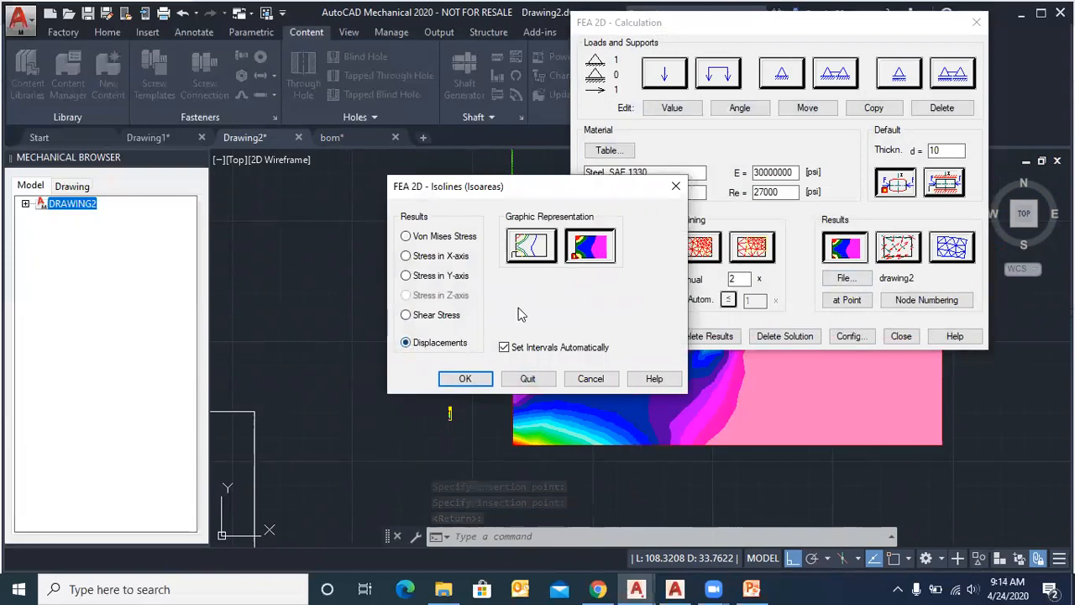
{"action": "left_click", "coordinate": [521, 248]}
{"action": "left_click", "coordinate": [465, 378]}
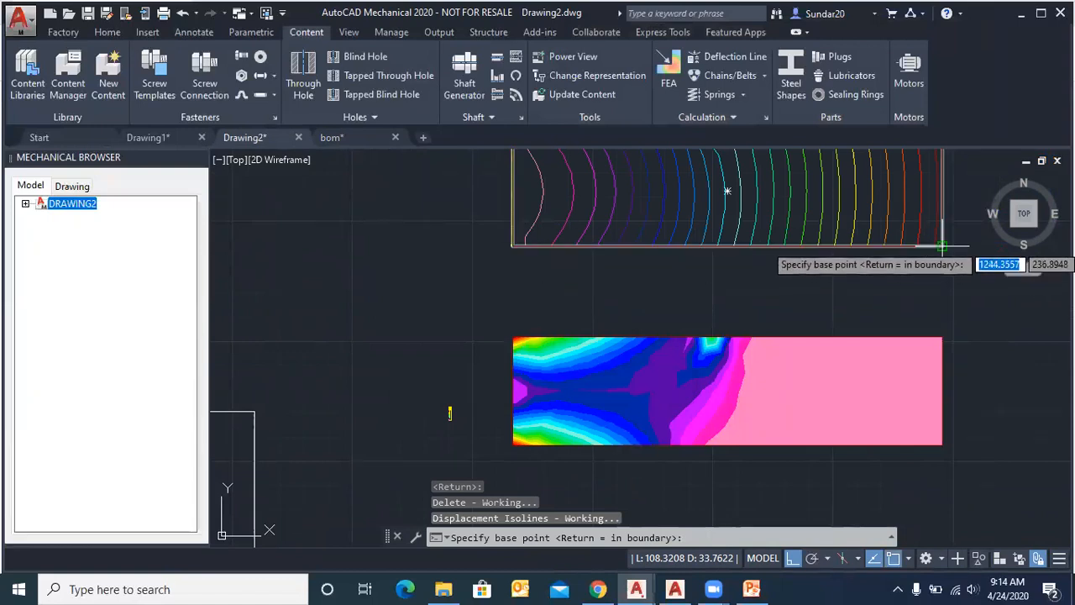
Step: Place the displacement isoline plot below the Von Mises plot with its result table to the left, and close the FEA calculation
{"action": "left_click", "coordinate": [904, 246]}
{"action": "scroll", "coordinate": [796, 248], "scroll_direction": "down", "scroll_amount": 4}
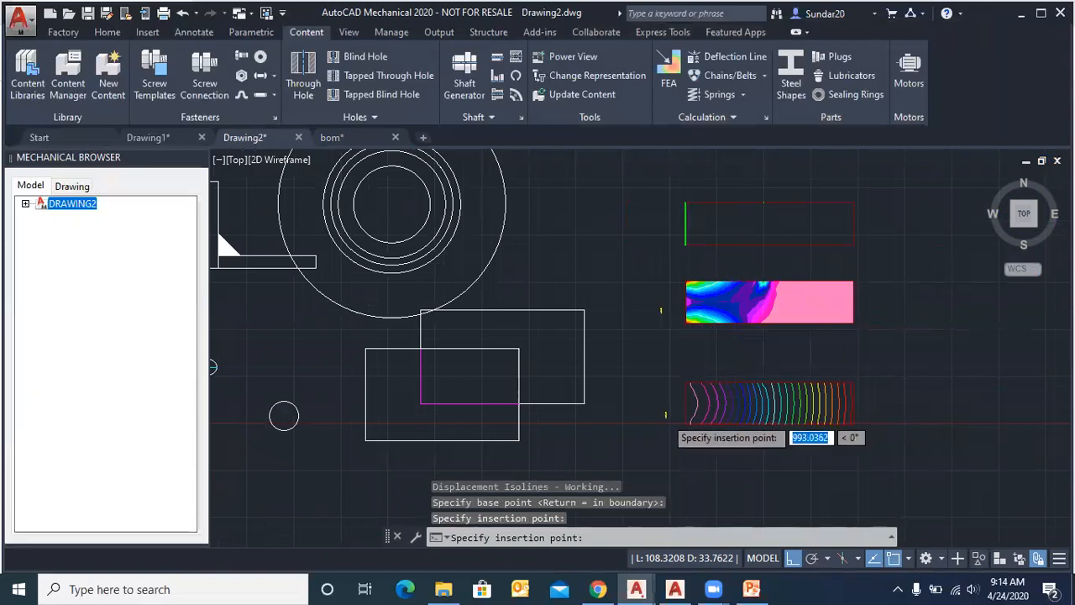
{"action": "scroll", "coordinate": [664, 420], "scroll_direction": "up", "scroll_amount": 4}
{"action": "left_click", "coordinate": [656, 369]}
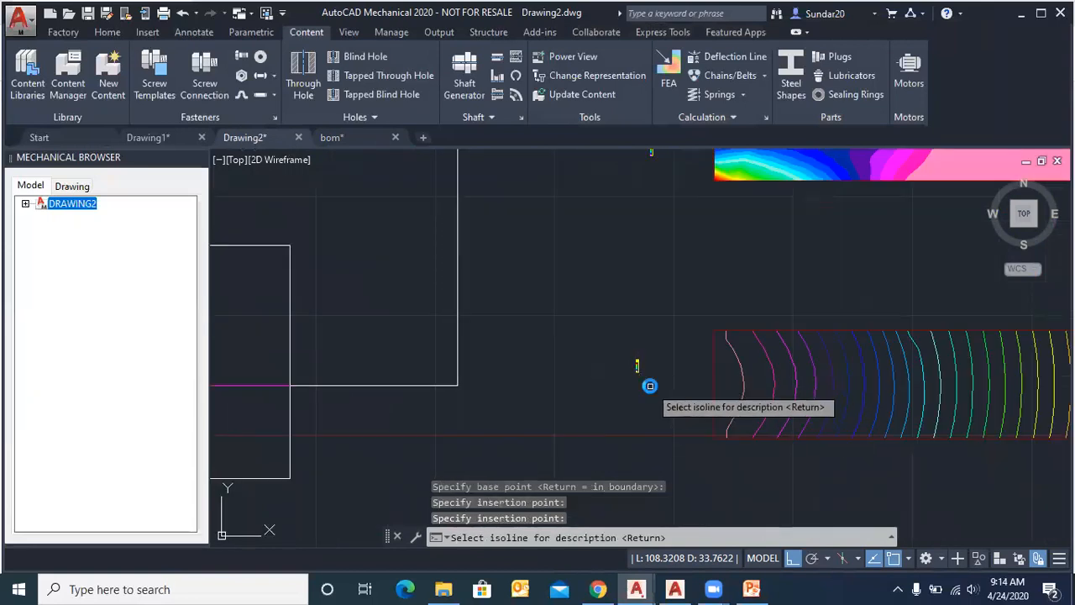
{"action": "key", "text": "Return"}
{"action": "left_click", "coordinate": [899, 334]}
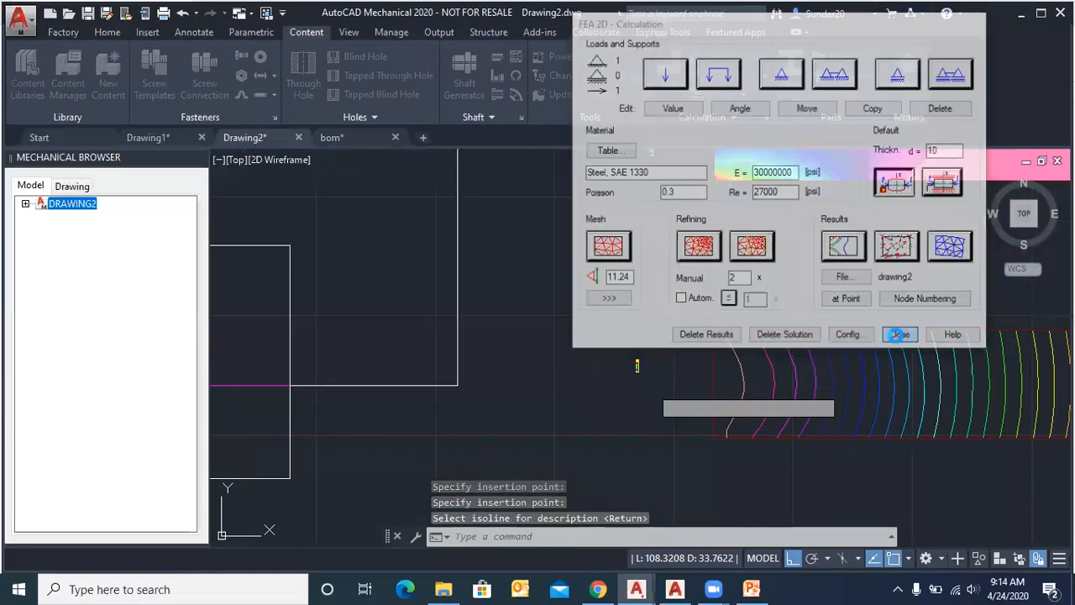
Step: Scale up the Von Mises result table about its lower-right corner to a legible size beside the isoarea plot
{"action": "scroll", "coordinate": [619, 241], "scroll_direction": "down", "scroll_amount": 2}
{"action": "scroll", "coordinate": [621, 237], "scroll_direction": "up", "scroll_amount": 6}
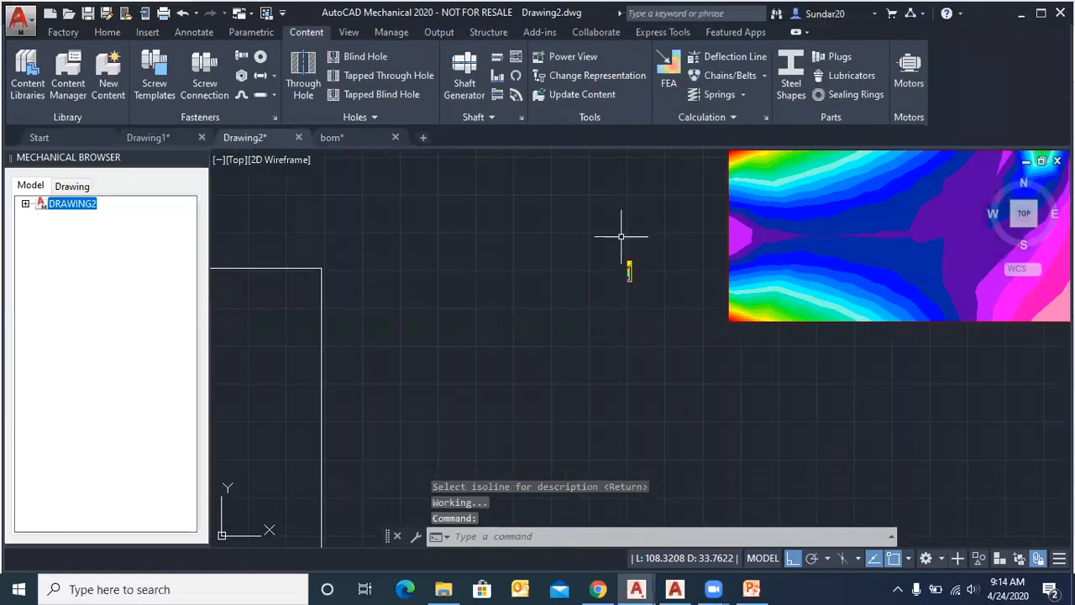
{"action": "left_click", "coordinate": [704, 375]}
{"action": "type", "text": "s"}
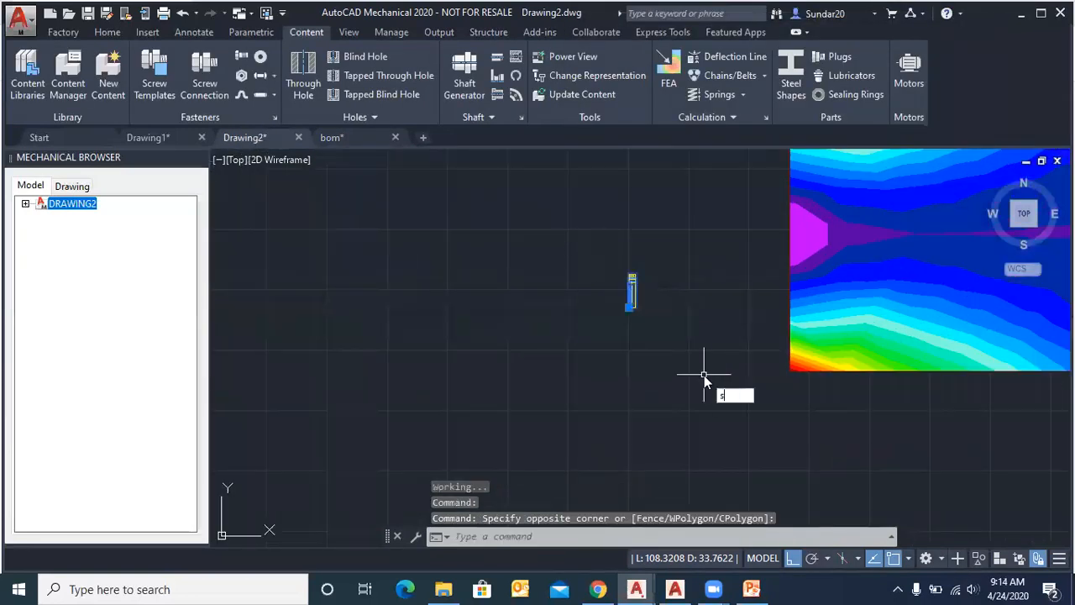
{"action": "type", "text": "c"}
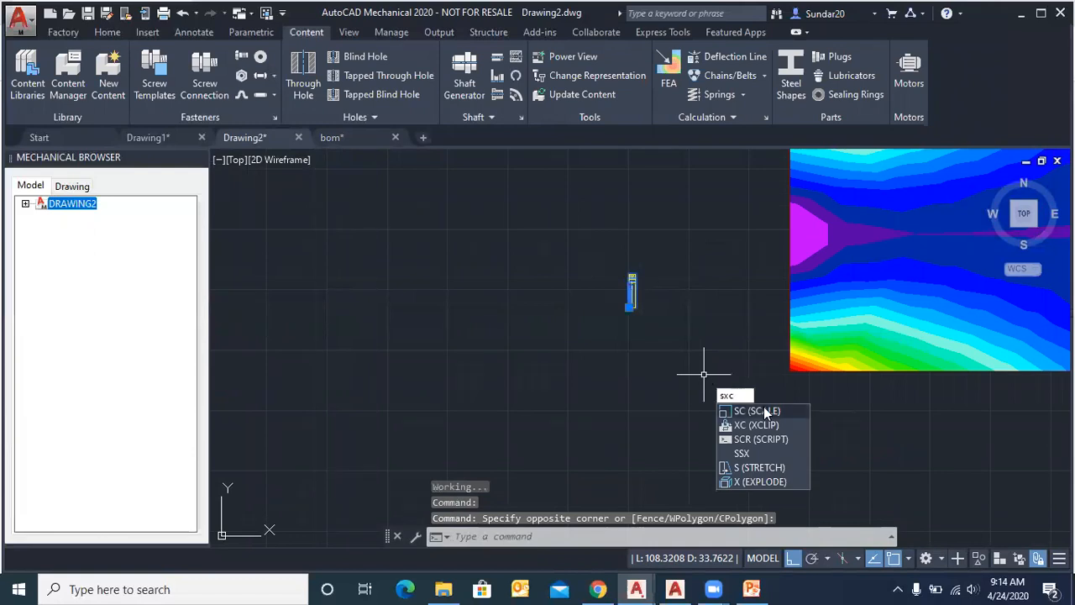
{"action": "key", "text": "Return"}
{"action": "scroll", "coordinate": [687, 326], "scroll_direction": "up", "scroll_amount": 7}
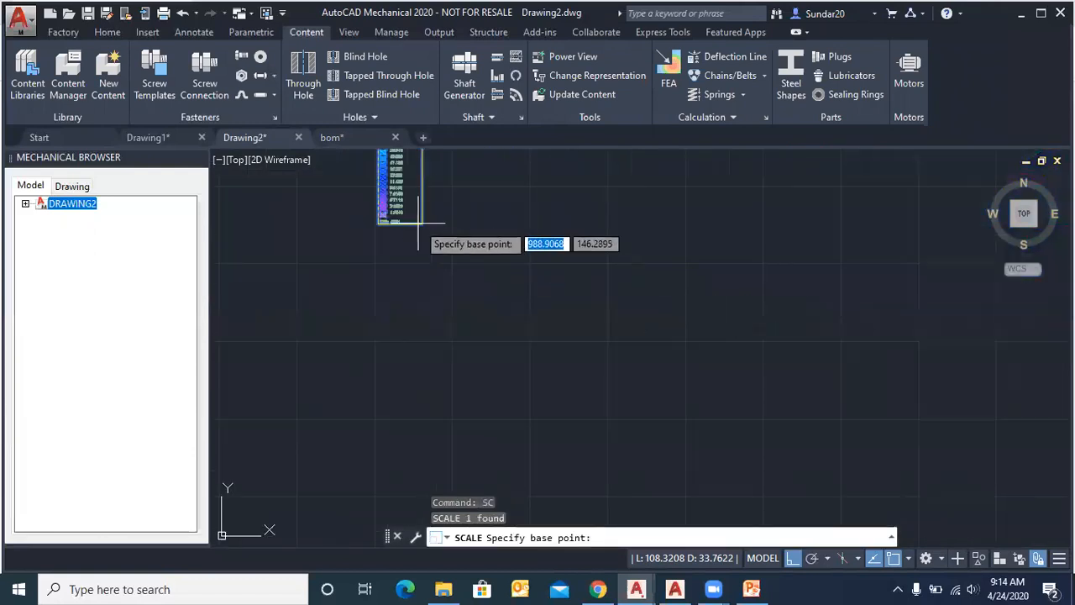
{"action": "left_click", "coordinate": [423, 231]}
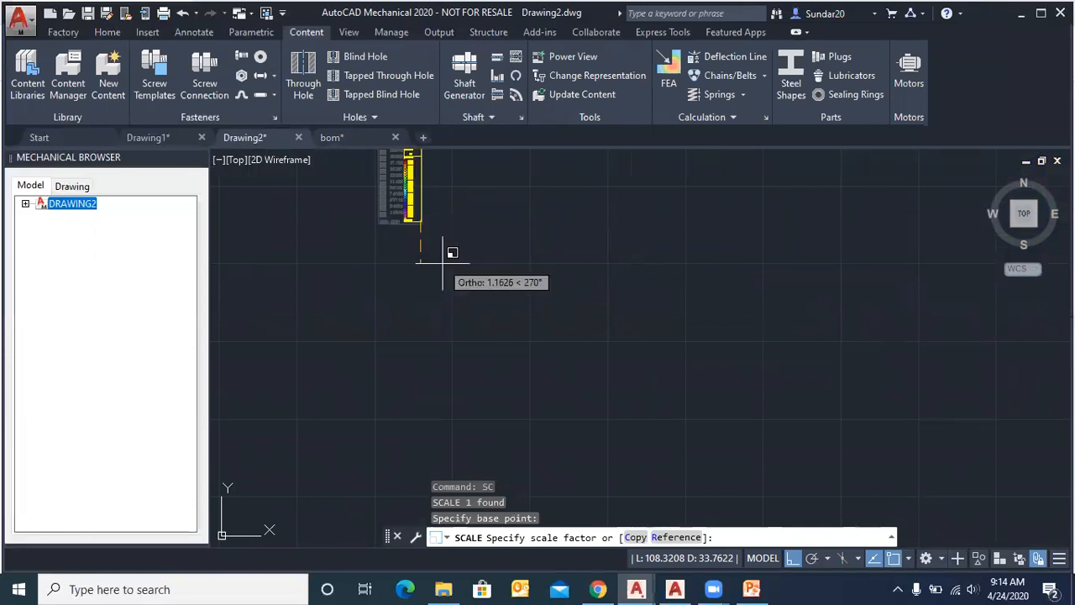
{"action": "scroll", "coordinate": [512, 336], "scroll_direction": "down", "scroll_amount": 7}
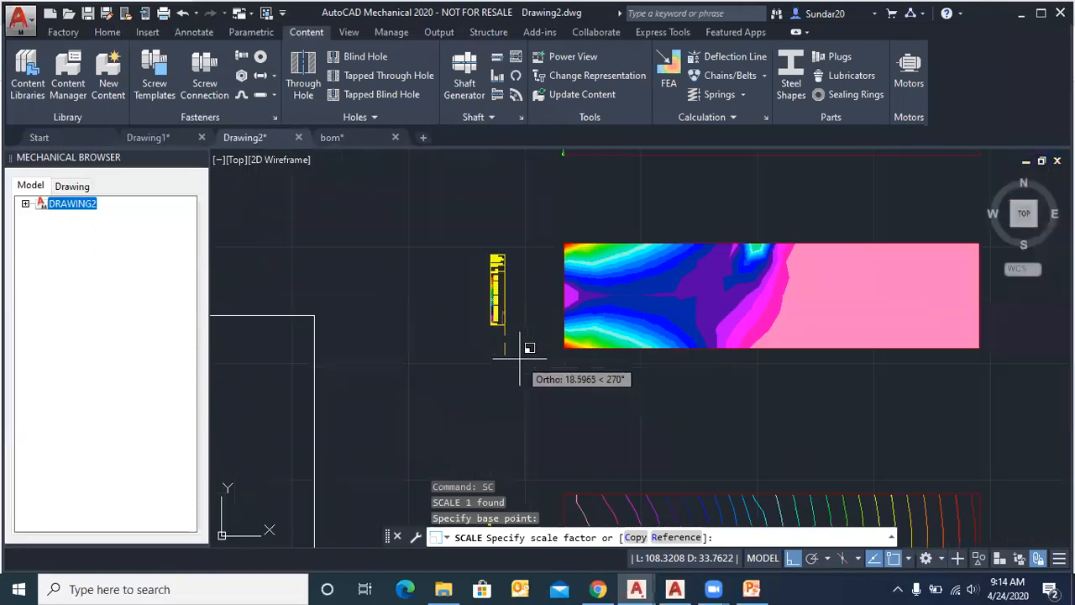
{"action": "left_click", "coordinate": [563, 407]}
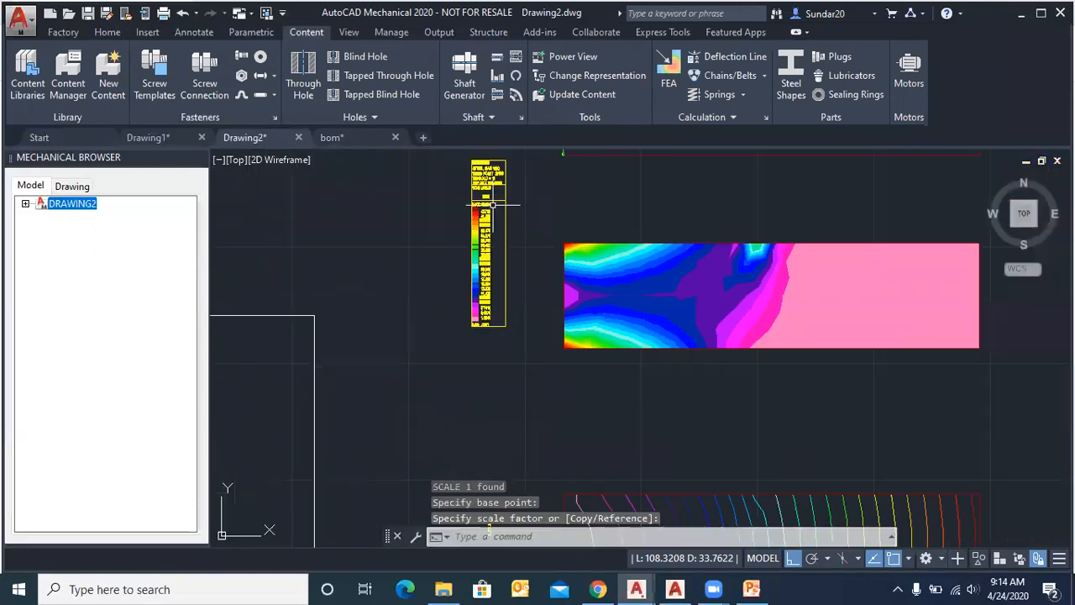
{"action": "scroll", "coordinate": [493, 204], "scroll_direction": "up", "scroll_amount": 7}
{"action": "scroll", "coordinate": [464, 281], "scroll_direction": "down", "scroll_amount": 3}
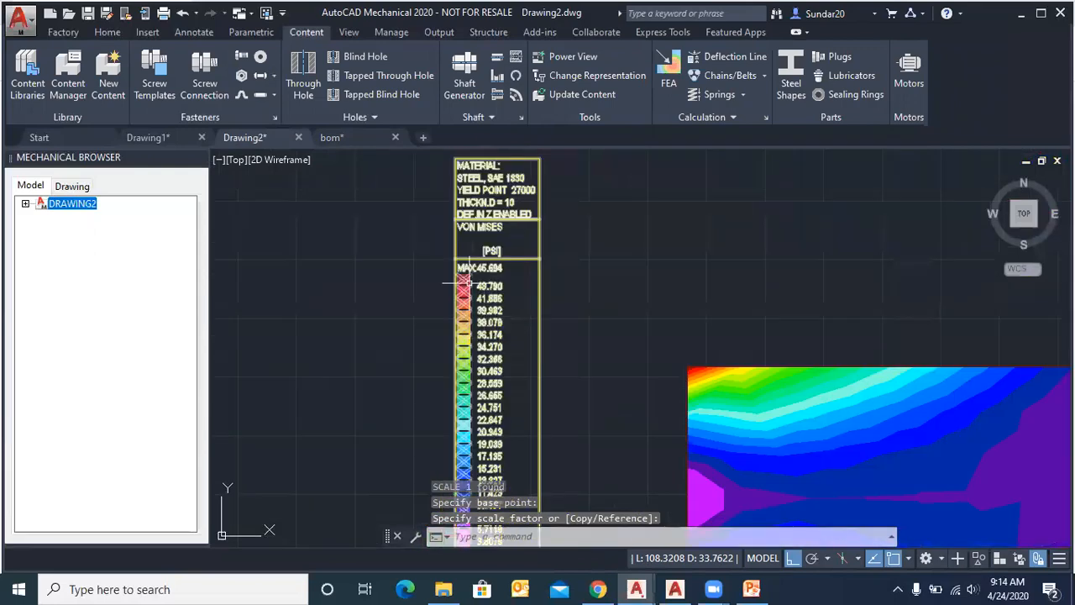
Step: Compare the colour ranges of the Von Mises result table with the stress areas of the isoarea plot, including the upper-left corner
{"action": "scroll", "coordinate": [473, 166], "scroll_direction": "up", "scroll_amount": 1}
{"action": "scroll", "coordinate": [487, 210], "scroll_direction": "down", "scroll_amount": 6}
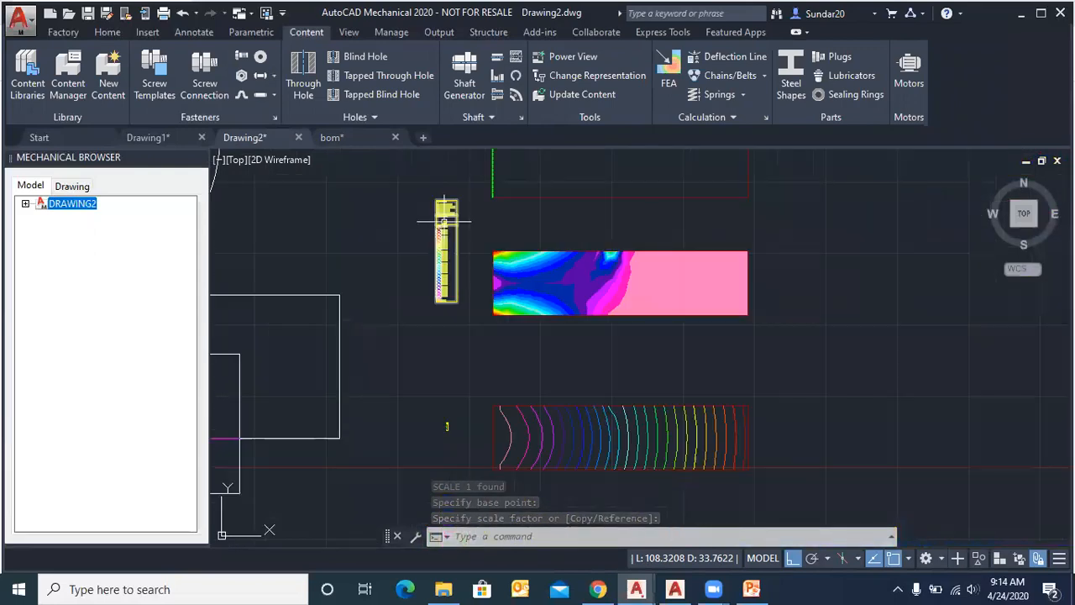
{"action": "scroll", "coordinate": [536, 258], "scroll_direction": "up", "scroll_amount": 3}
{"action": "scroll", "coordinate": [256, 231], "scroll_direction": "up", "scroll_amount": 2}
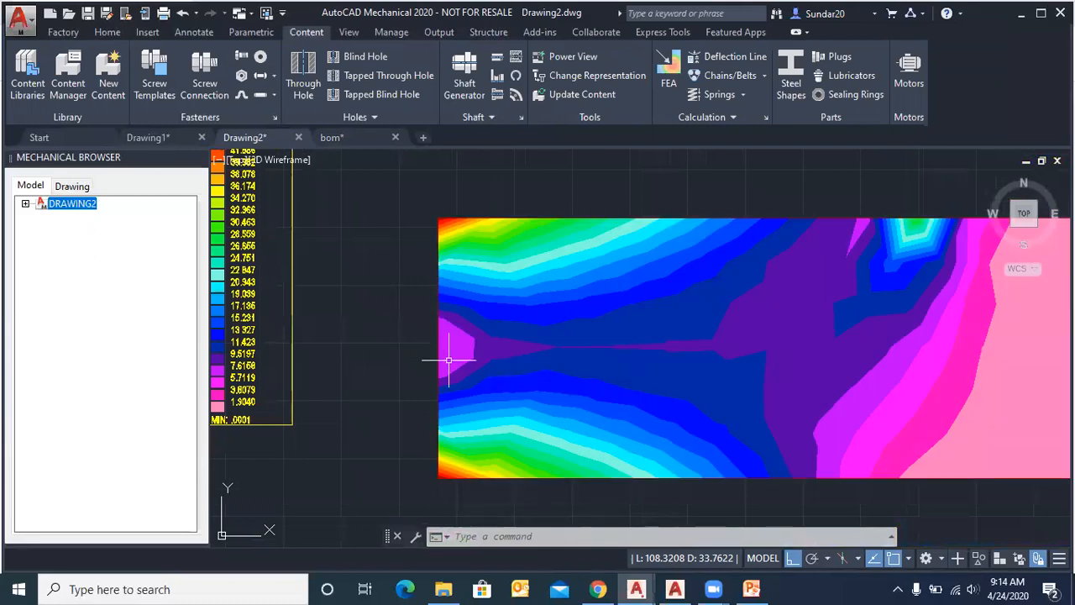
{"action": "scroll", "coordinate": [434, 356], "scroll_direction": "down", "scroll_amount": 3}
{"action": "scroll", "coordinate": [329, 252], "scroll_direction": "up", "scroll_amount": 7}
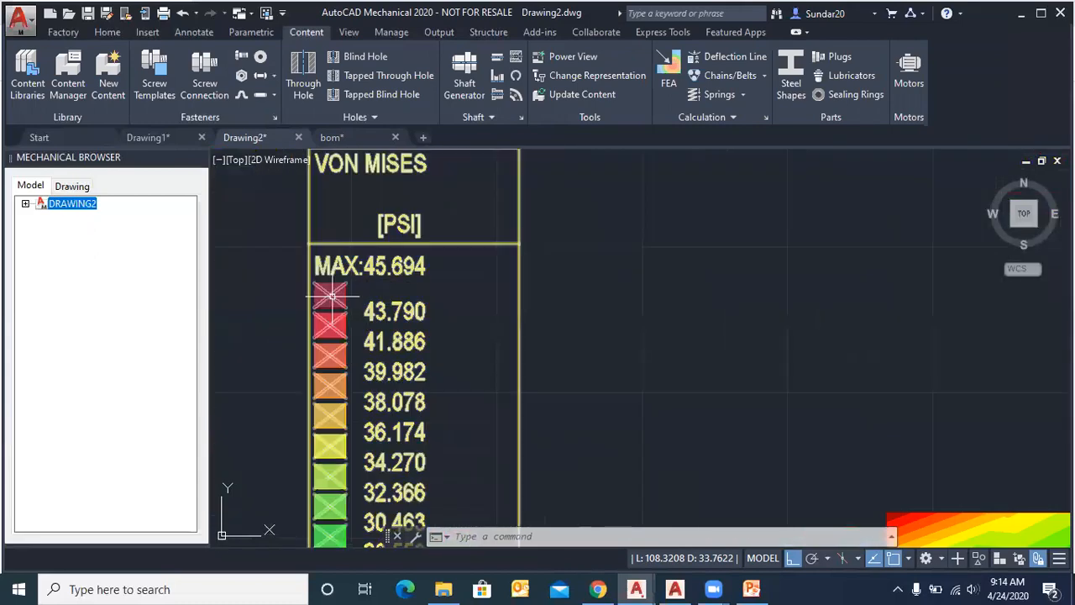
{"action": "scroll", "coordinate": [331, 296], "scroll_direction": "down", "scroll_amount": 4}
{"action": "scroll", "coordinate": [420, 311], "scroll_direction": "up", "scroll_amount": 4}
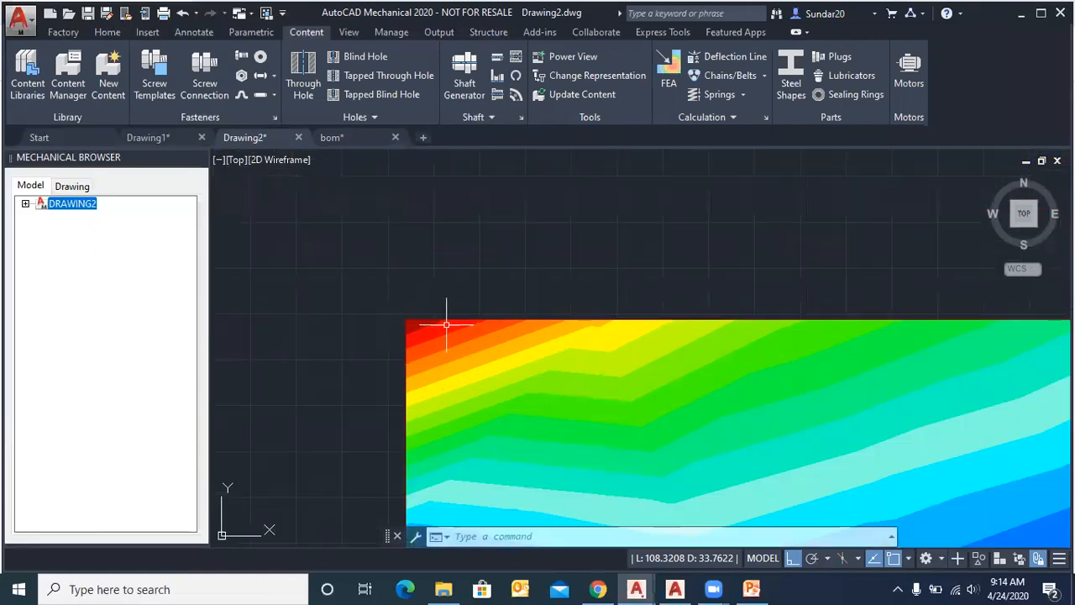
{"action": "scroll", "coordinate": [511, 312], "scroll_direction": "down", "scroll_amount": 5}
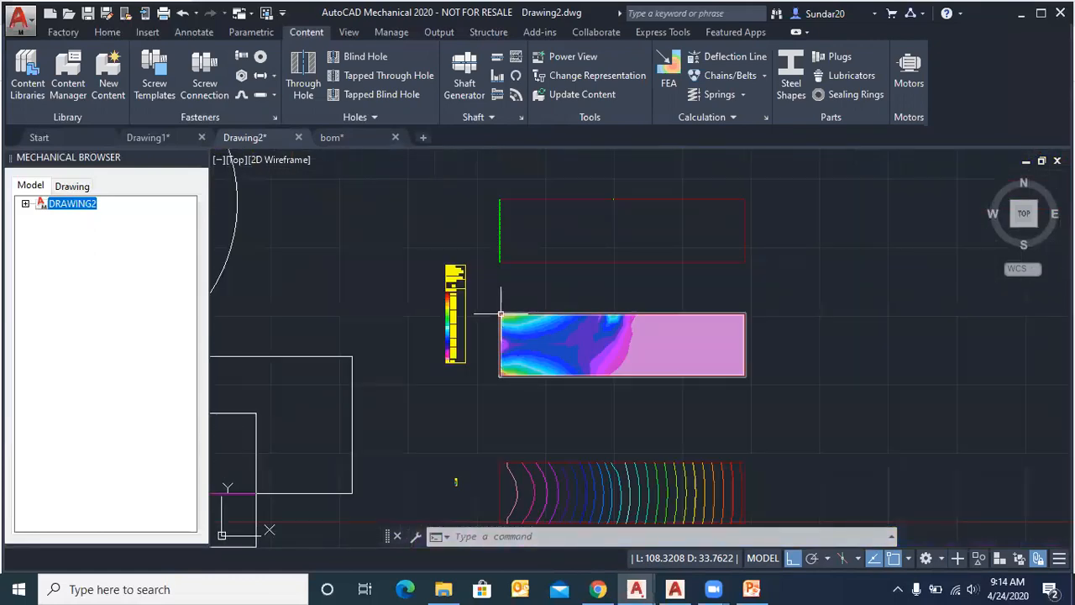
Step: Scale up the displacement result table about its lower-right corner to a legible size beside the isoline plot
{"action": "scroll", "coordinate": [477, 428], "scroll_direction": "up", "scroll_amount": 2}
{"action": "scroll", "coordinate": [429, 417], "scroll_direction": "up", "scroll_amount": 3}
{"action": "left_click", "coordinate": [376, 275]}
{"action": "left_click", "coordinate": [490, 394]}
{"action": "type", "text": "sc"}
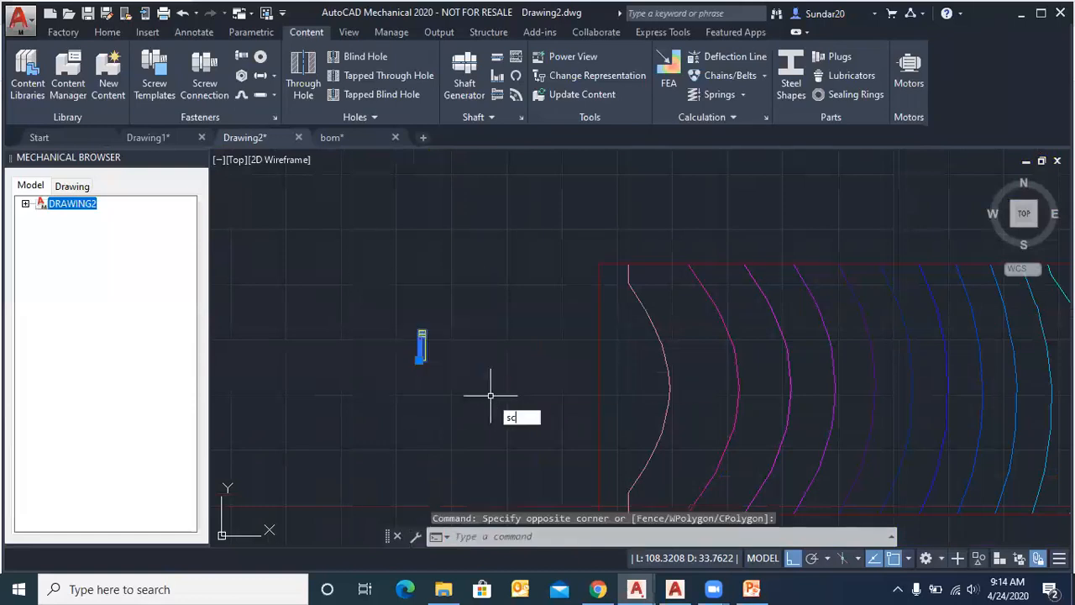
{"action": "left_click", "coordinate": [538, 439]}
{"action": "scroll", "coordinate": [504, 395], "scroll_direction": "up", "scroll_amount": 5}
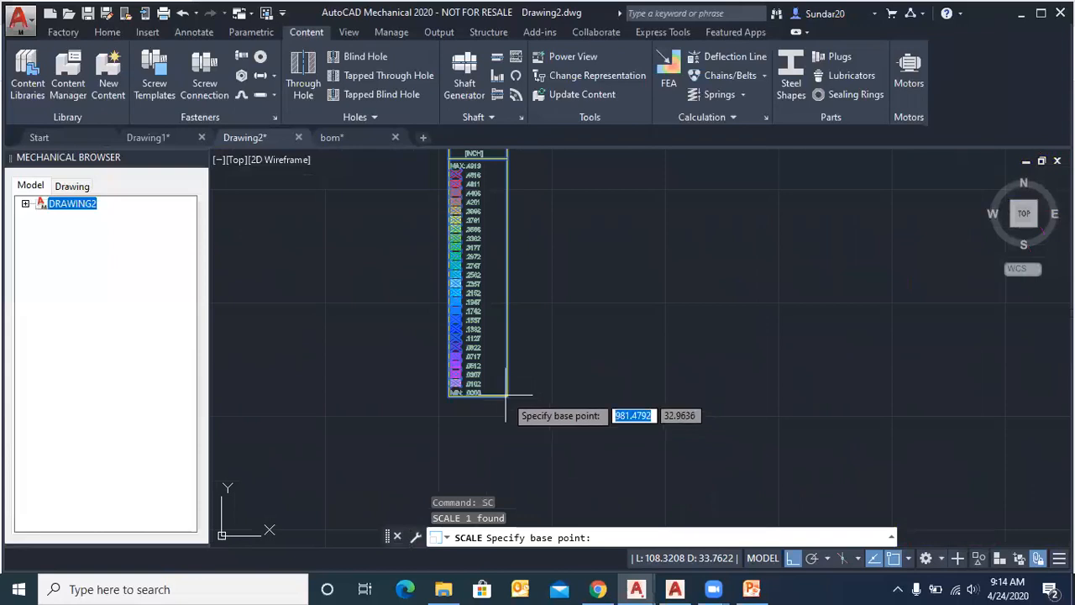
{"action": "left_click", "coordinate": [509, 395]}
{"action": "scroll", "coordinate": [505, 393], "scroll_direction": "down", "scroll_amount": 5}
{"action": "scroll", "coordinate": [506, 394], "scroll_direction": "down", "scroll_amount": 5}
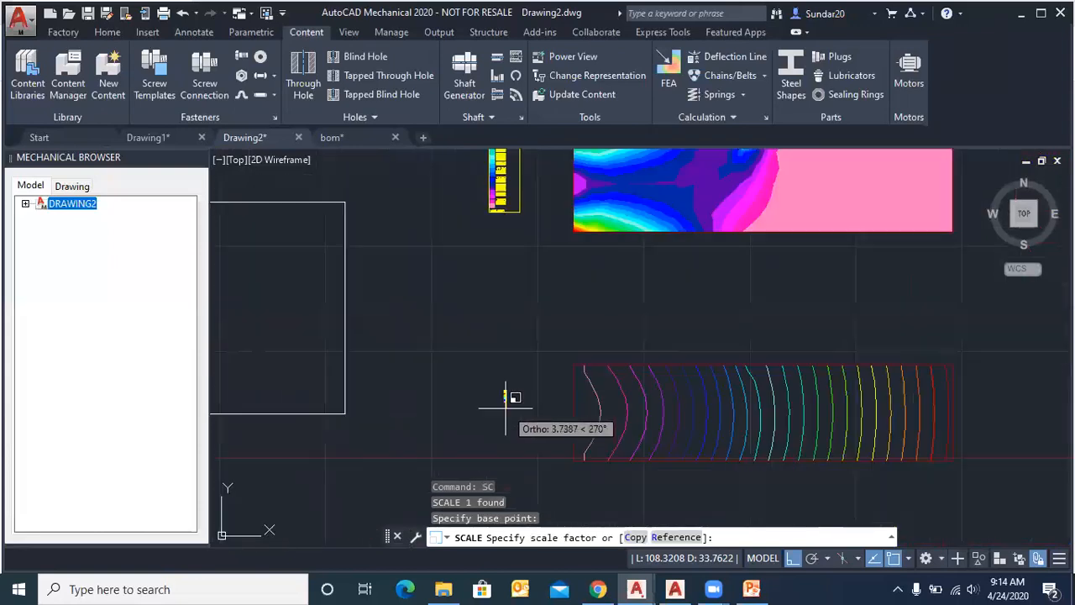
Step: Examine the displacement result table and match its colour values to the isolines along the rectangle
{"action": "scroll", "coordinate": [497, 340], "scroll_direction": "up", "scroll_amount": 8}
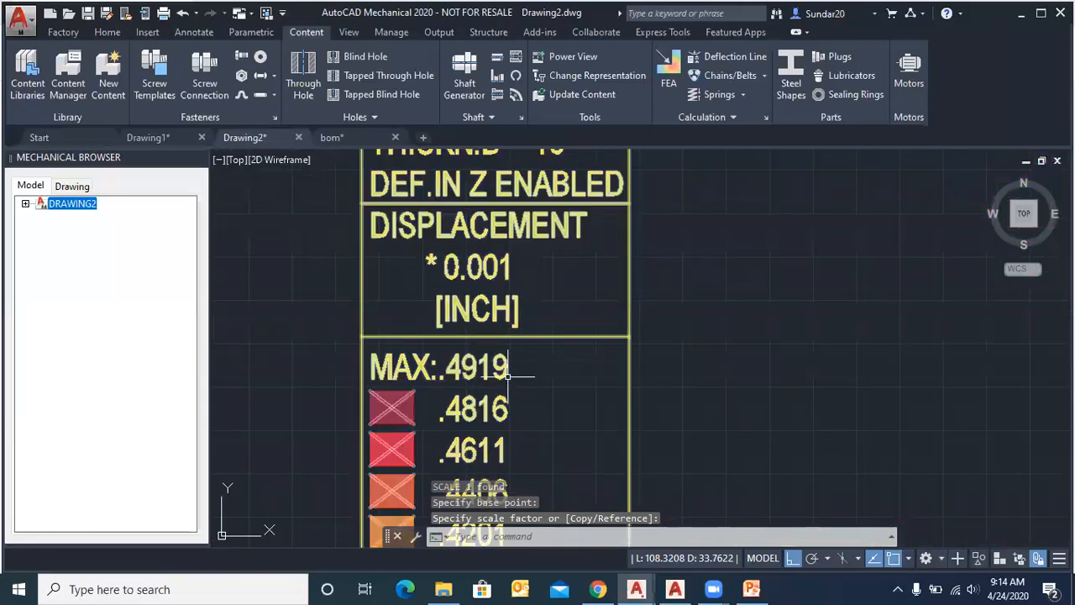
{"action": "scroll", "coordinate": [383, 321], "scroll_direction": "down", "scroll_amount": 3}
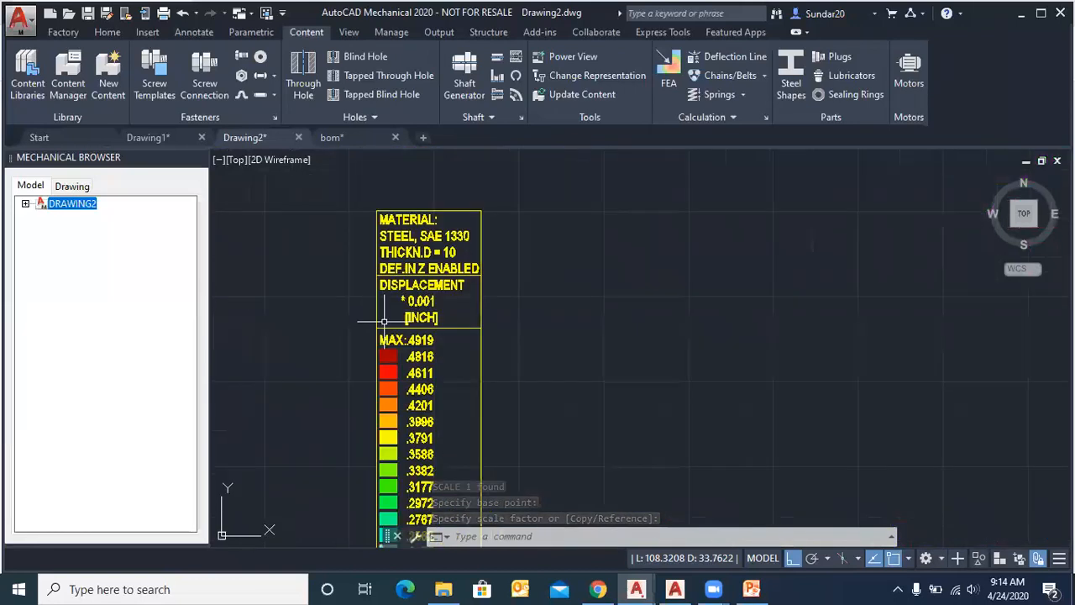
{"action": "scroll", "coordinate": [384, 322], "scroll_direction": "down", "scroll_amount": 6}
{"action": "scroll", "coordinate": [465, 355], "scroll_direction": "up", "scroll_amount": 2}
{"action": "scroll", "coordinate": [432, 354], "scroll_direction": "down", "scroll_amount": 2}
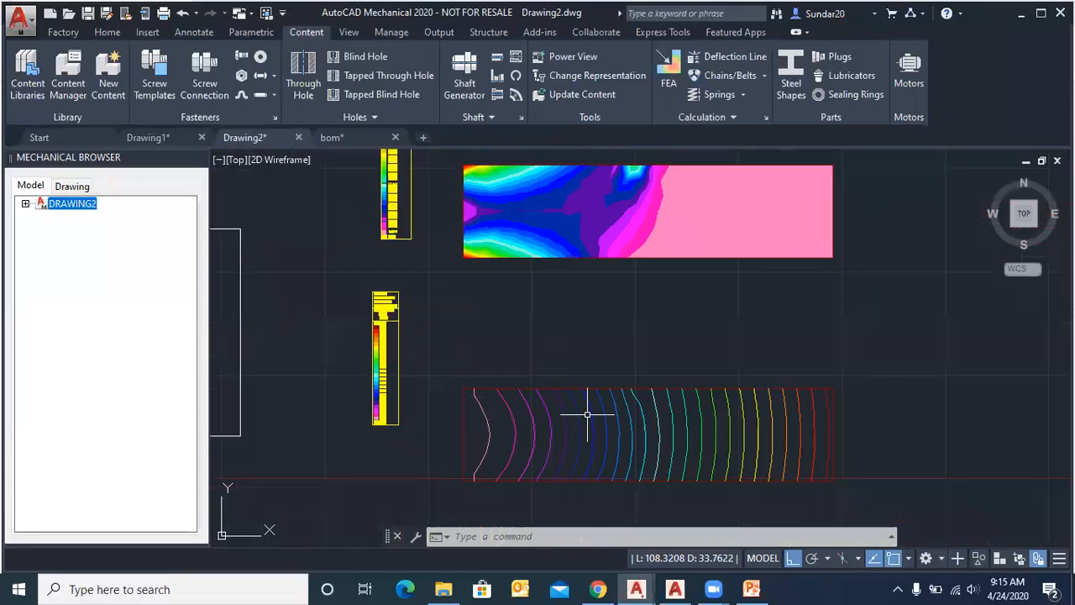
{"action": "scroll", "coordinate": [463, 412], "scroll_direction": "up", "scroll_amount": 2}
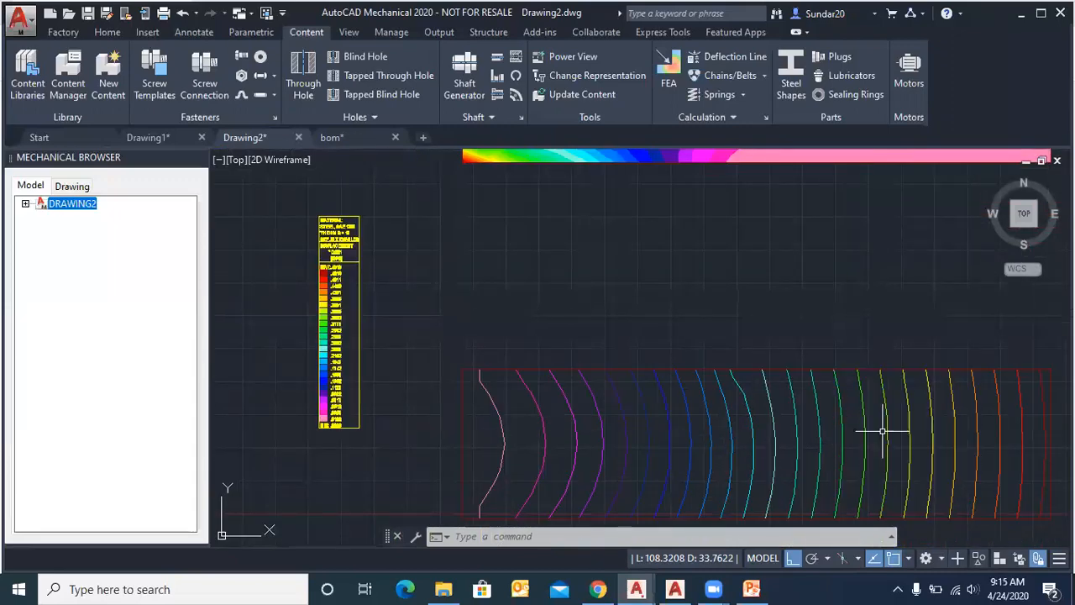
{"action": "scroll", "coordinate": [588, 378], "scroll_direction": "down", "scroll_amount": 2}
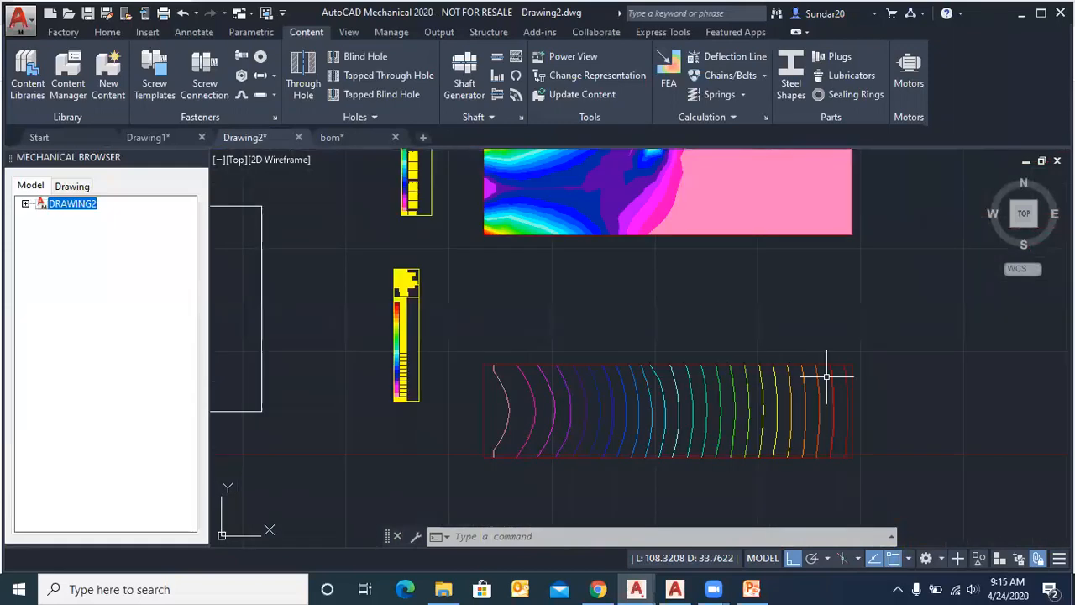
{"action": "scroll", "coordinate": [875, 371], "scroll_direction": "up", "scroll_amount": 2}
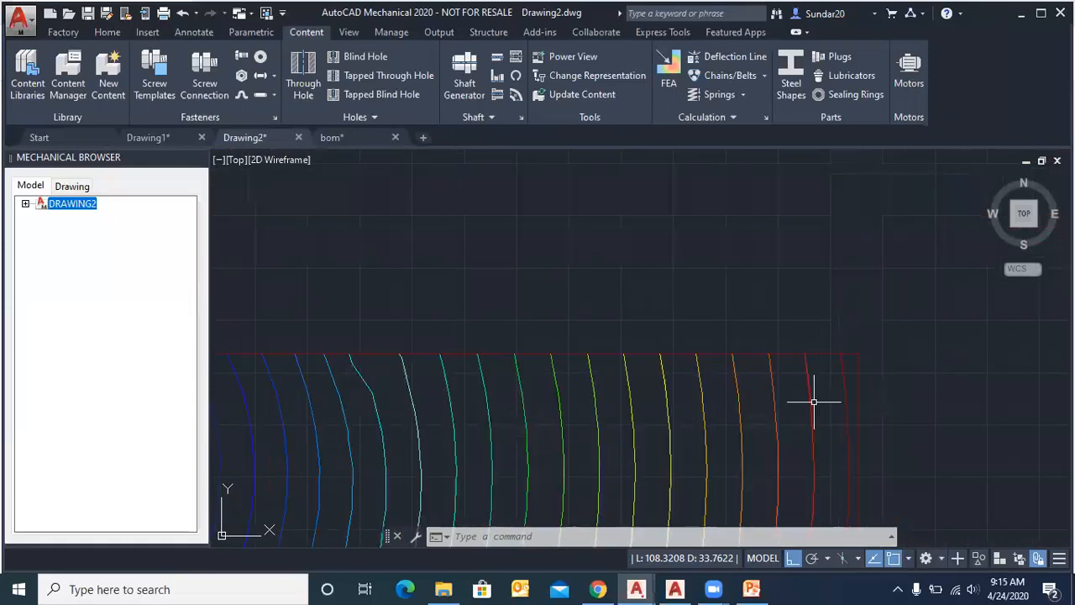
{"action": "scroll", "coordinate": [813, 391], "scroll_direction": "down", "scroll_amount": 3}
{"action": "scroll", "coordinate": [807, 378], "scroll_direction": "up", "scroll_amount": 1}
{"action": "scroll", "coordinate": [383, 317], "scroll_direction": "up", "scroll_amount": 3}
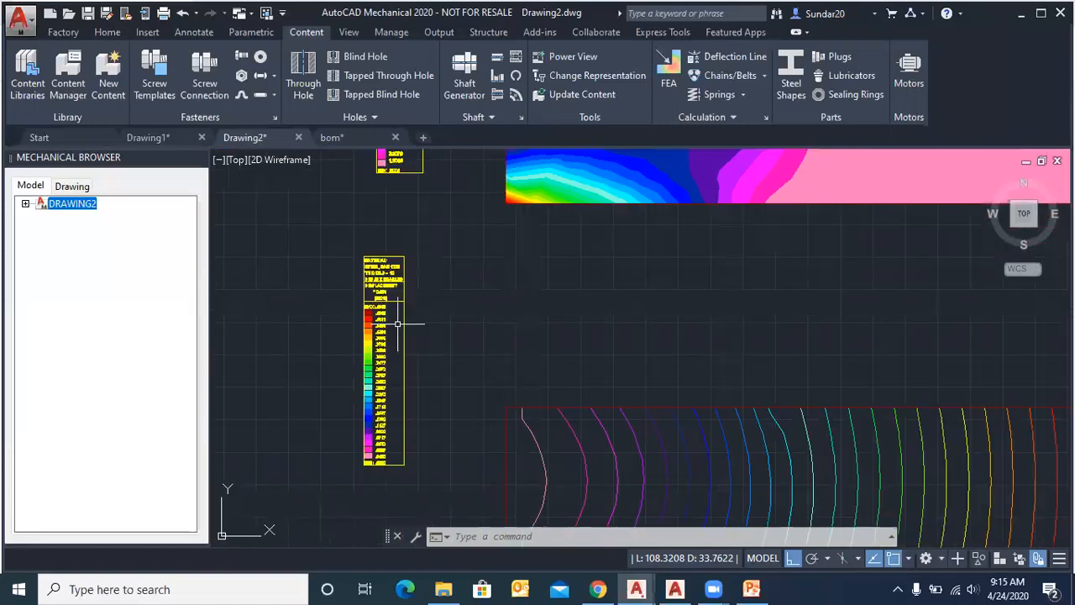
{"action": "scroll", "coordinate": [371, 311], "scroll_direction": "up", "scroll_amount": 2}
{"action": "scroll", "coordinate": [360, 311], "scroll_direction": "down", "scroll_amount": 5}
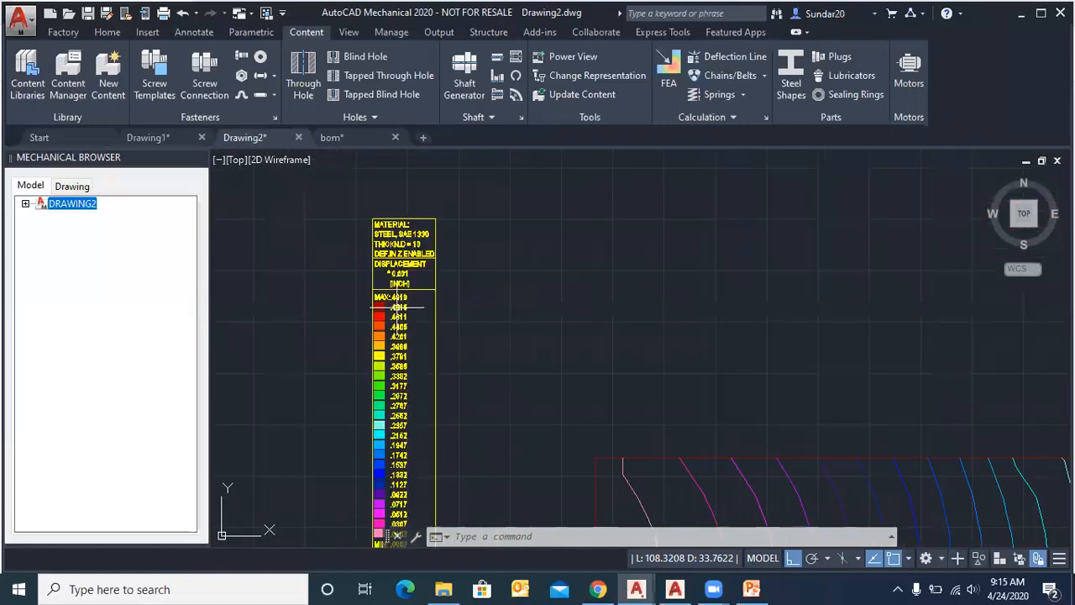
{"action": "scroll", "coordinate": [470, 280], "scroll_direction": "up", "scroll_amount": 3}
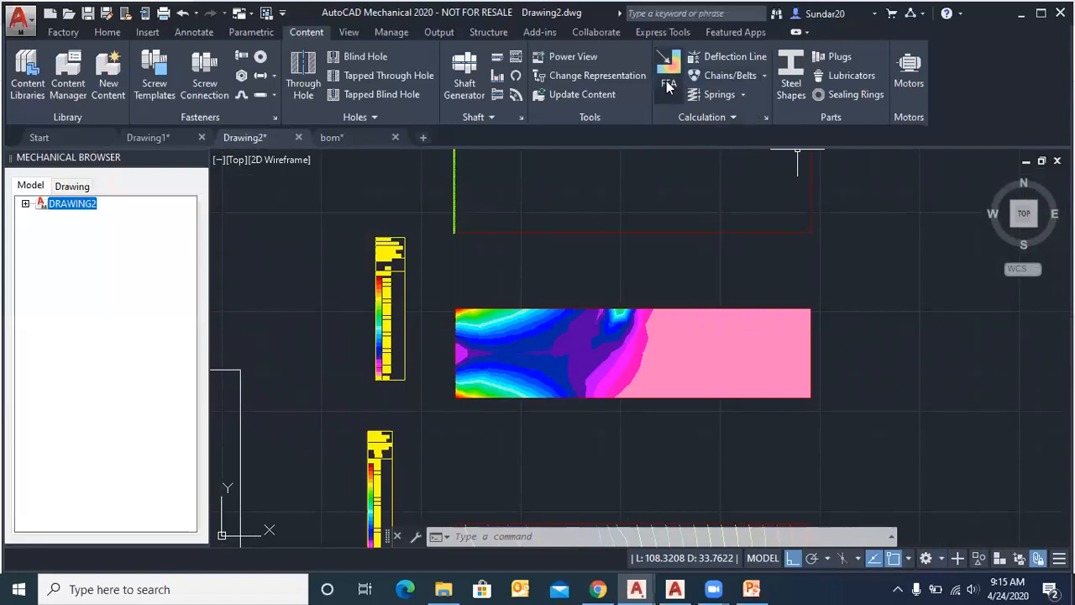
{"action": "scroll", "coordinate": [470, 314], "scroll_direction": "down", "scroll_amount": 3}
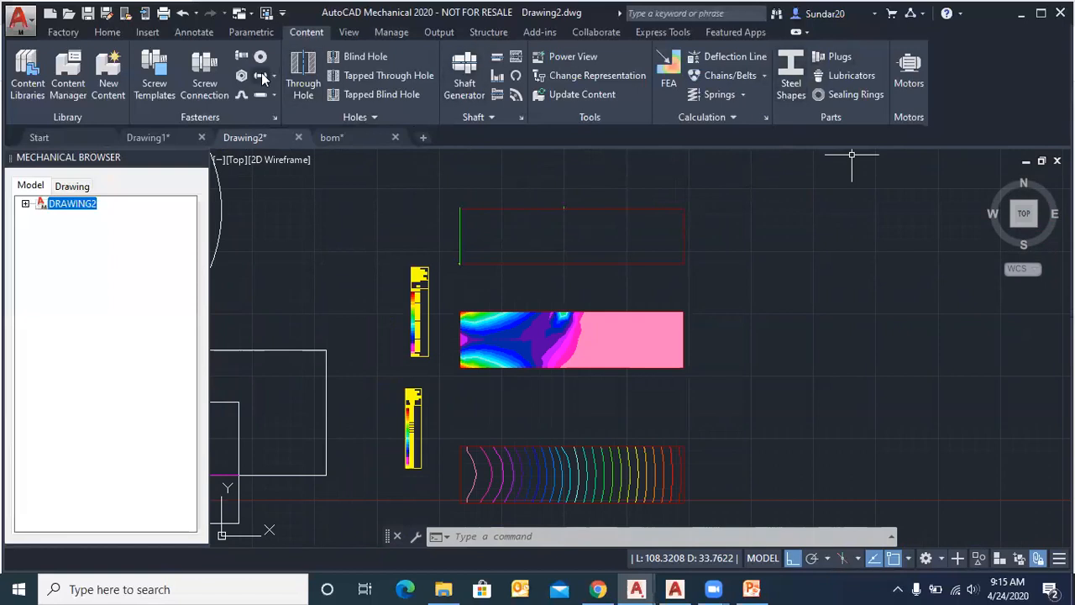
{"action": "left_click", "coordinate": [111, 33]}
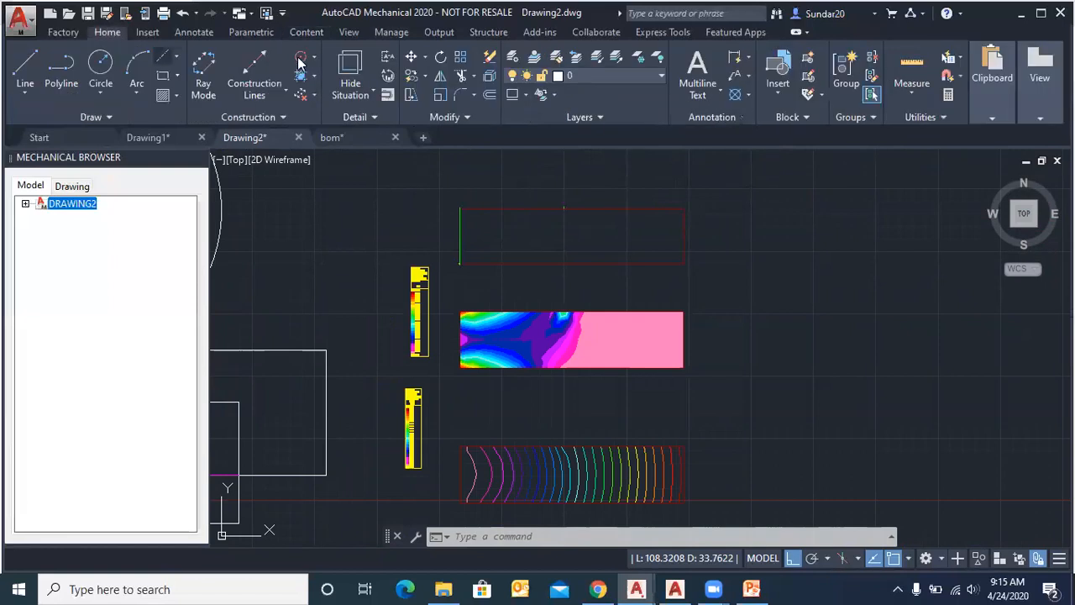
{"action": "left_click", "coordinate": [392, 33]}
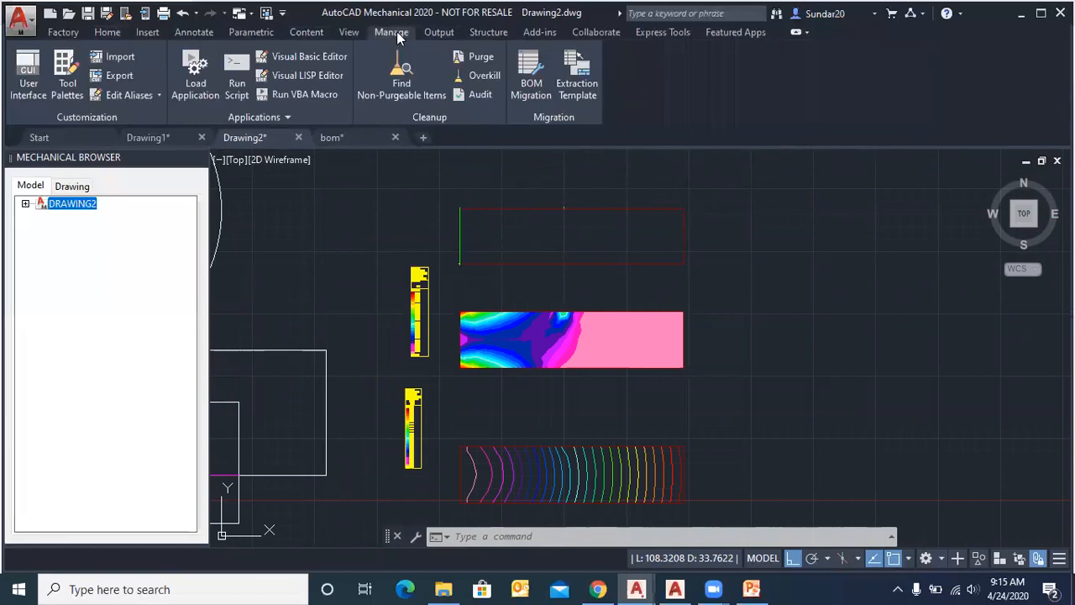
{"action": "left_click", "coordinate": [493, 37]}
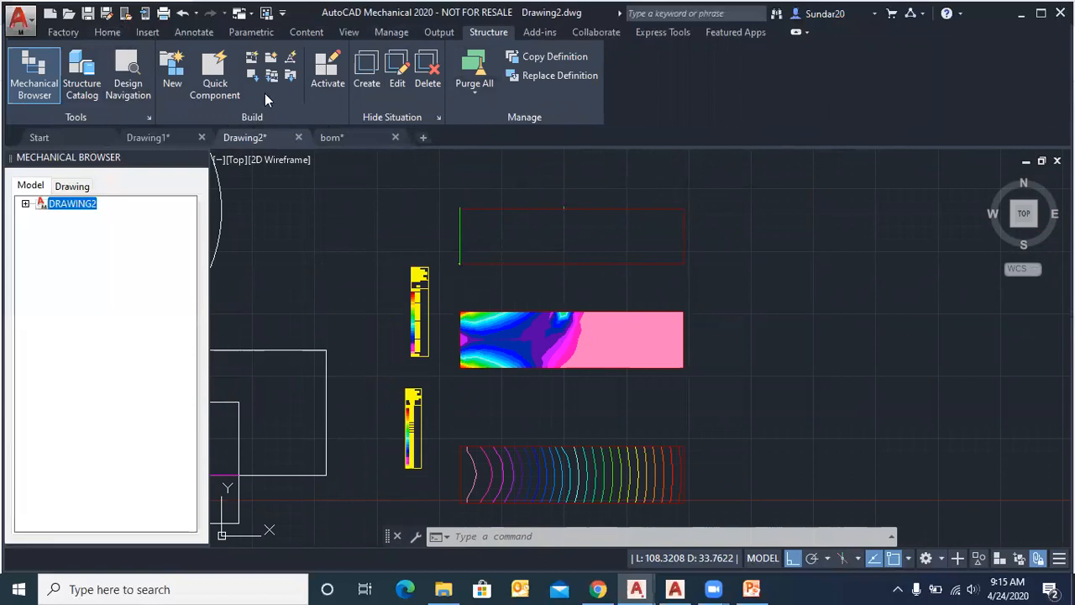
{"action": "left_click", "coordinate": [116, 32]}
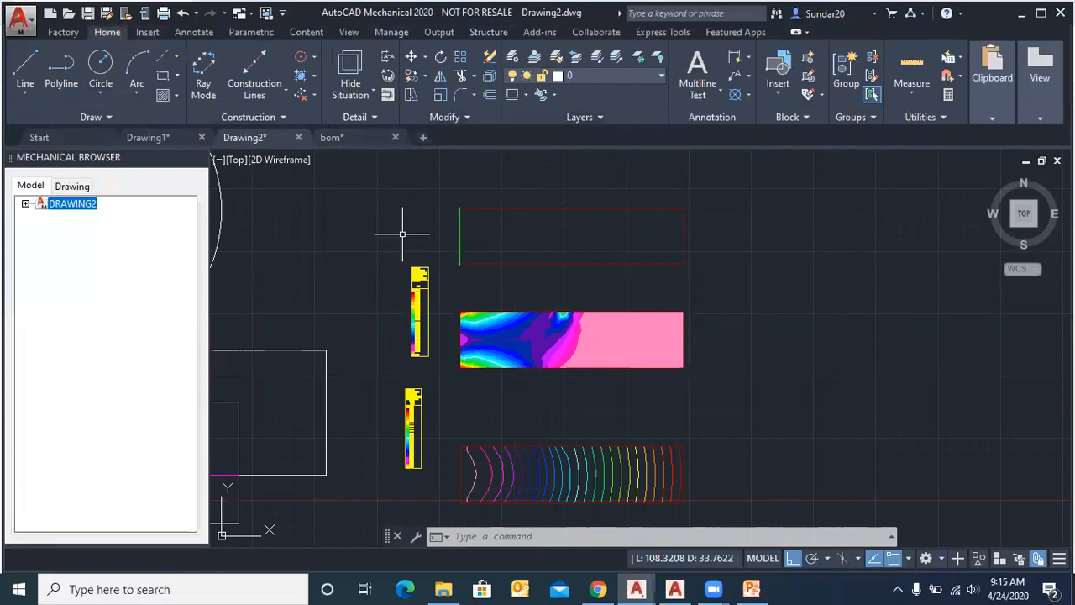
{"action": "scroll", "coordinate": [399, 245], "scroll_direction": "down", "scroll_amount": 5}
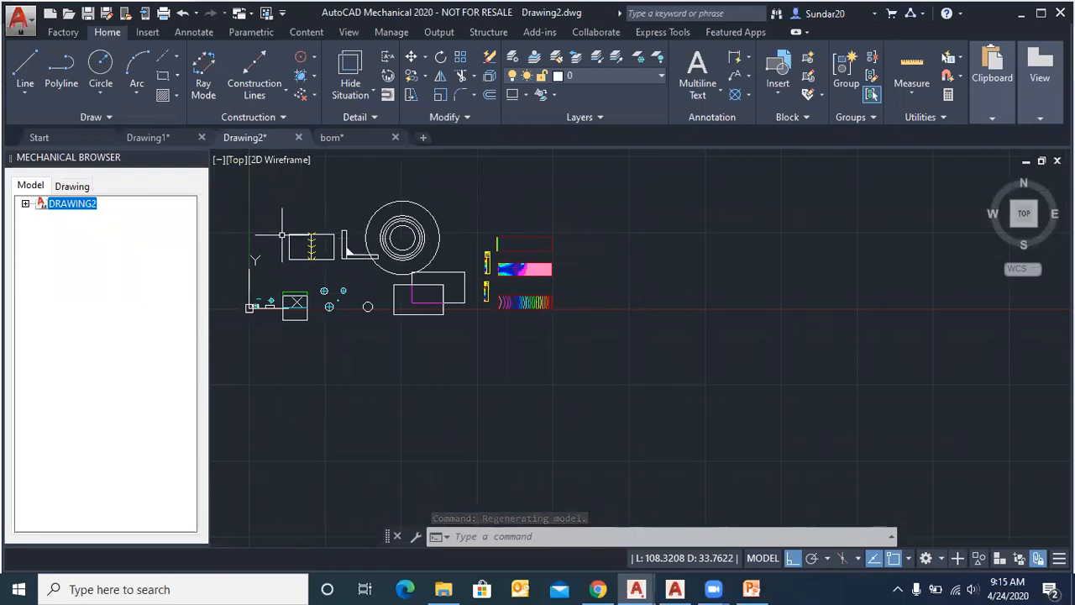
{"action": "scroll", "coordinate": [308, 265], "scroll_direction": "up", "scroll_amount": 4}
{"action": "scroll", "coordinate": [336, 294], "scroll_direction": "down", "scroll_amount": 2}
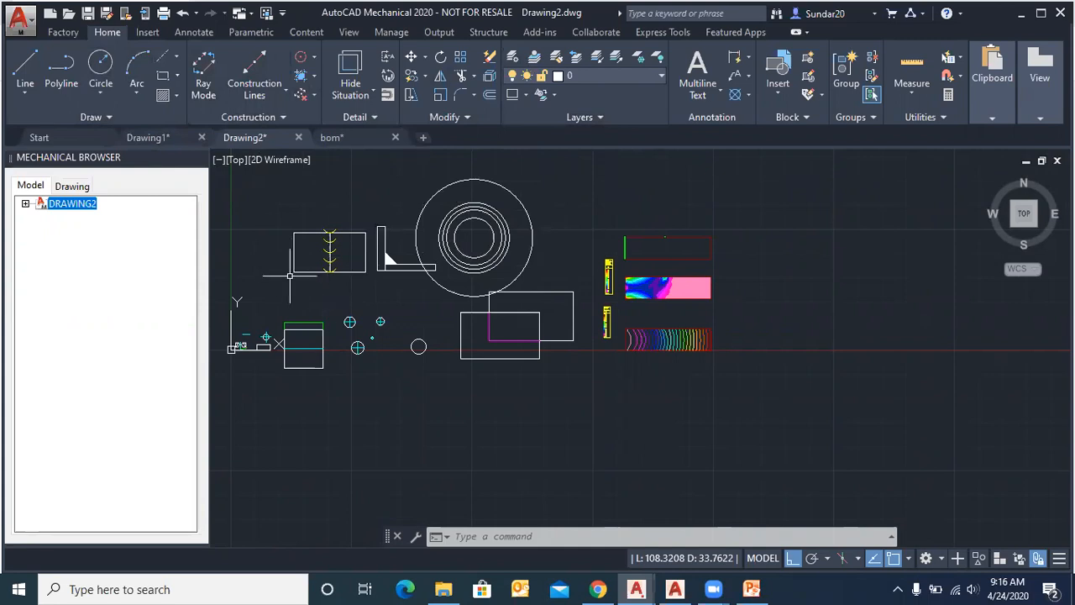
{"action": "scroll", "coordinate": [288, 278], "scroll_direction": "up", "scroll_amount": 2}
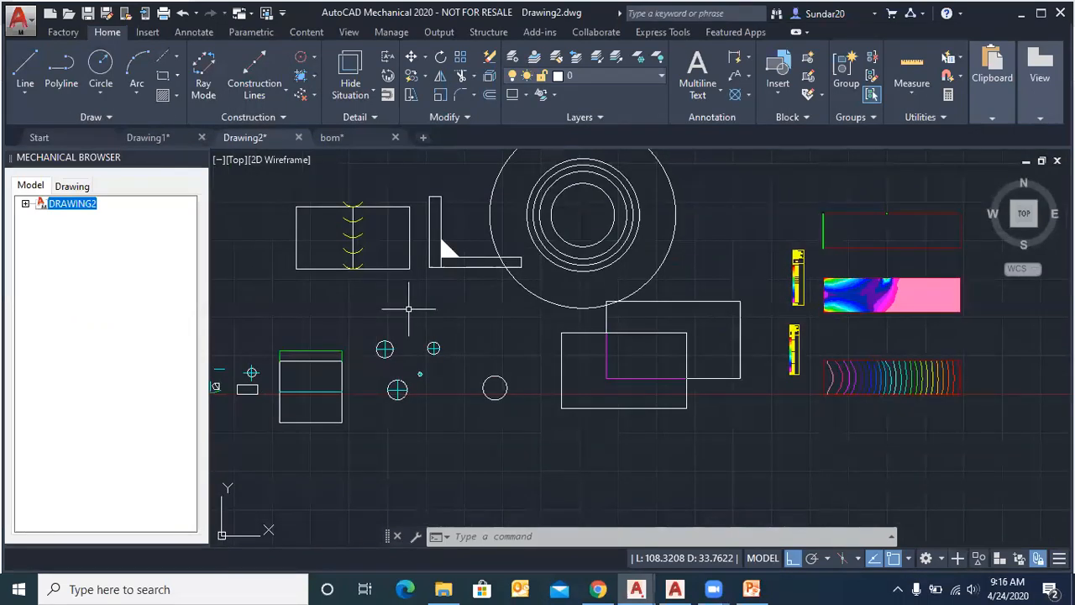
{"action": "scroll", "coordinate": [408, 309], "scroll_direction": "down", "scroll_amount": 2}
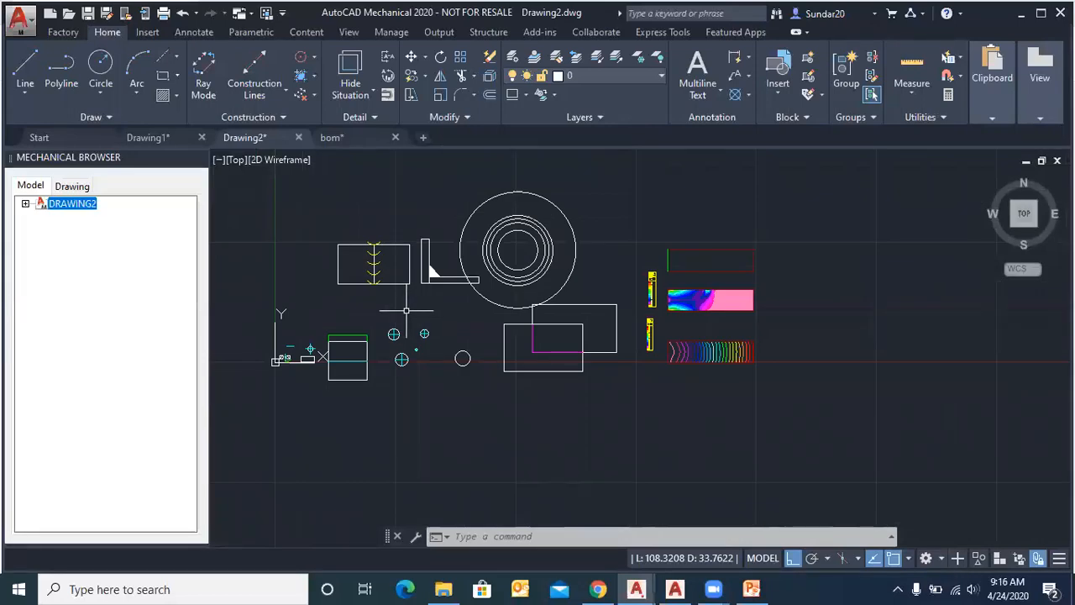
{"action": "scroll", "coordinate": [481, 267], "scroll_direction": "up", "scroll_amount": 2}
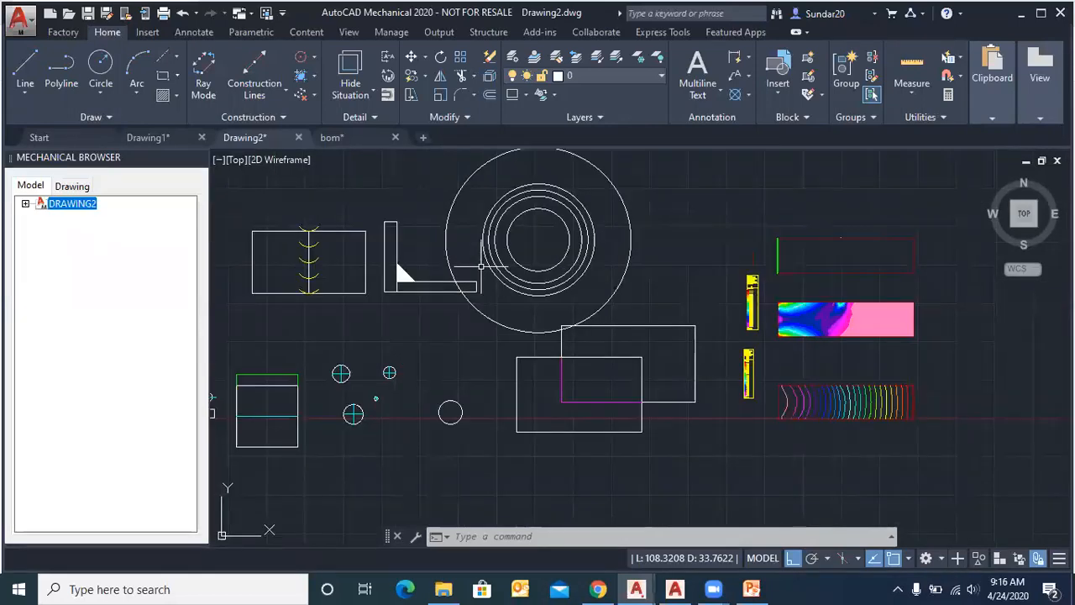